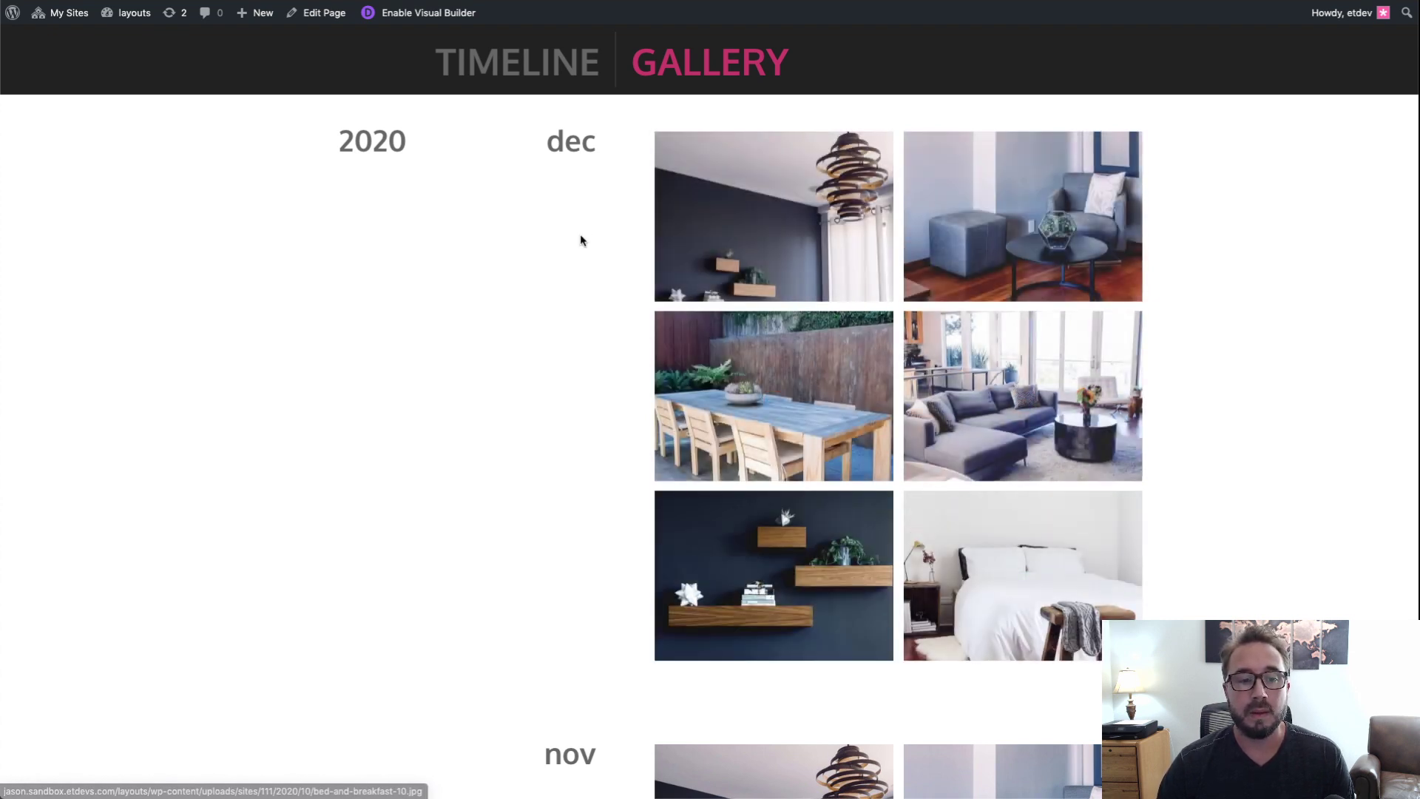
Step: Examine how the year and month labels behave beside the image galleries across the 2020, 2019 and 2018 sections of the timeline page
scroll(872, 307, "down", 1)
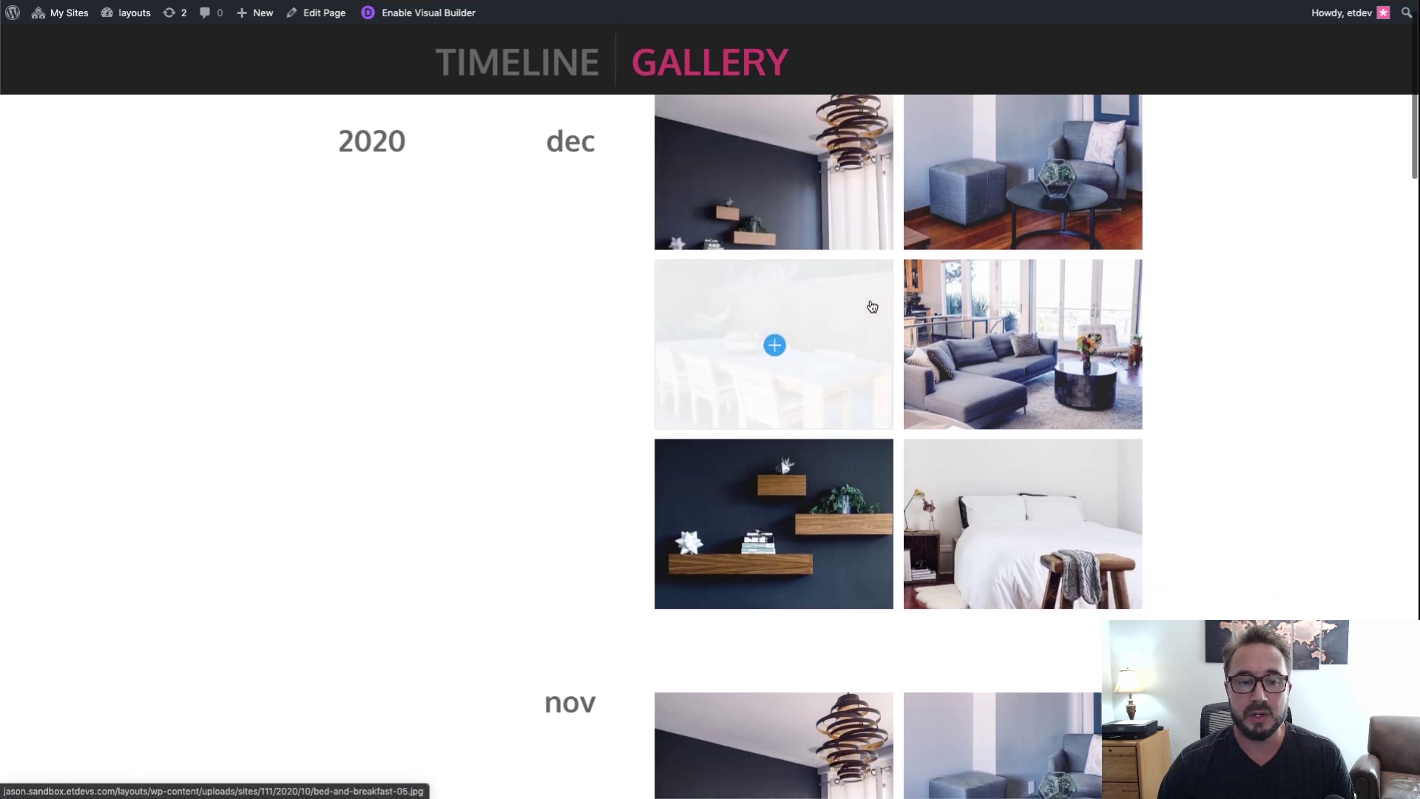
scroll(871, 307, "up", 1)
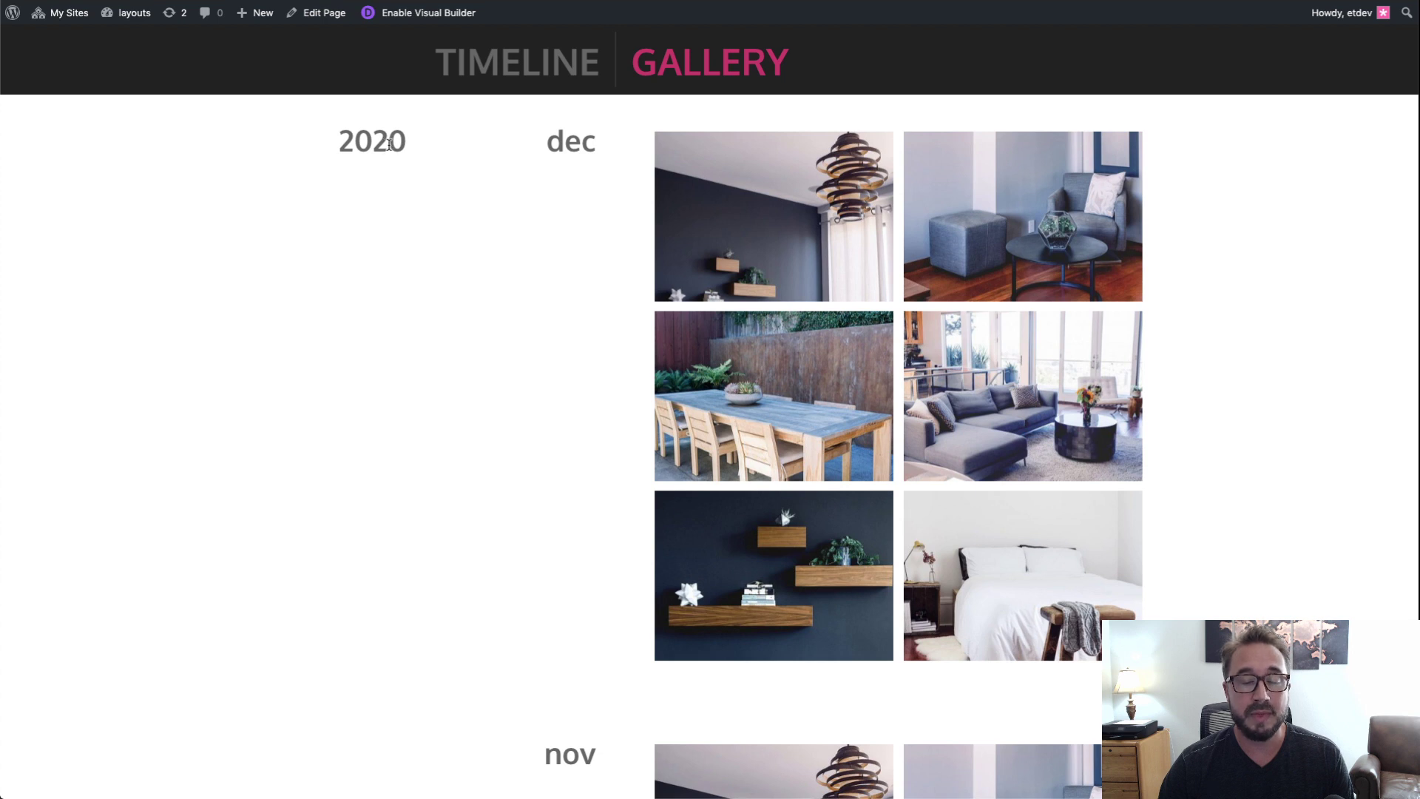
scroll(544, 176, "down", 3)
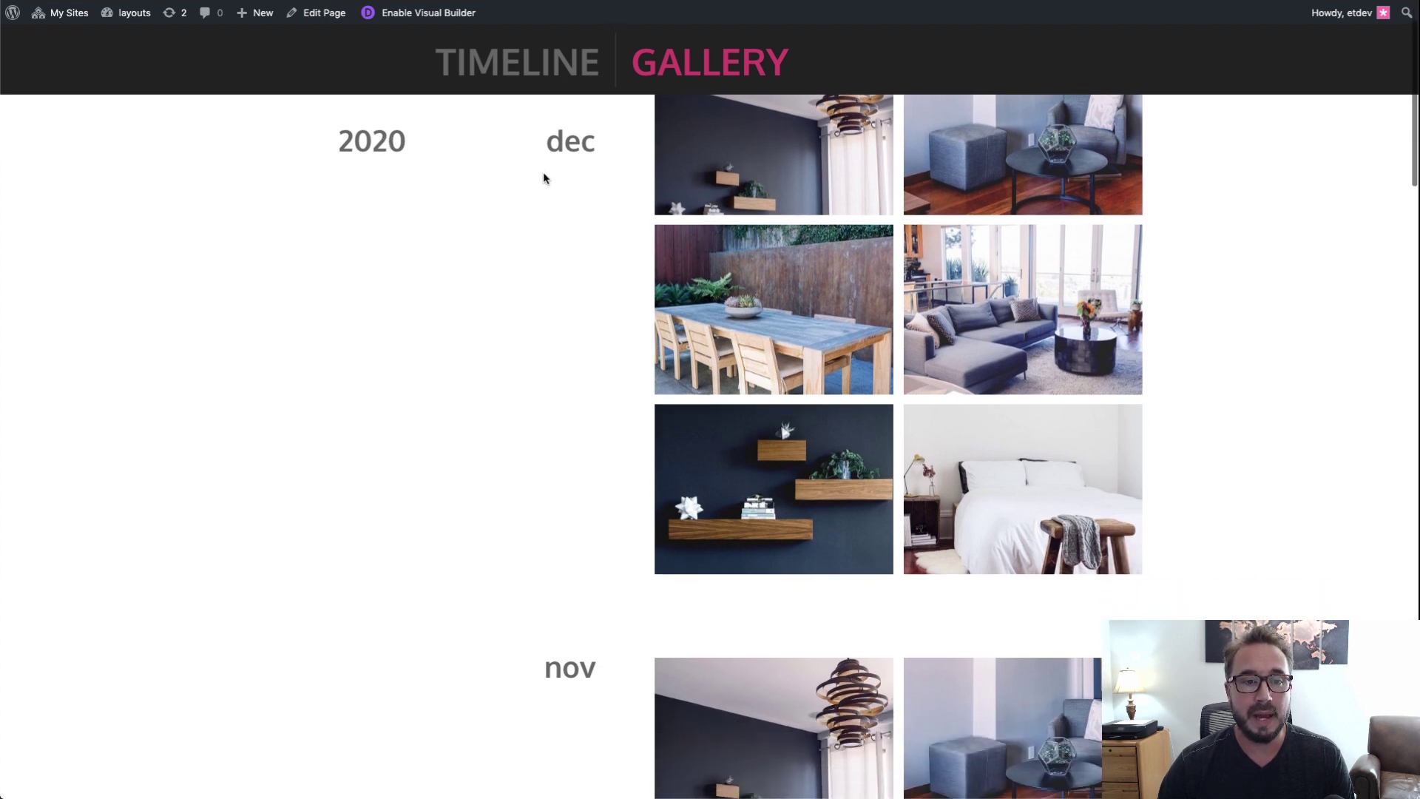
scroll(544, 177, "down", 5)
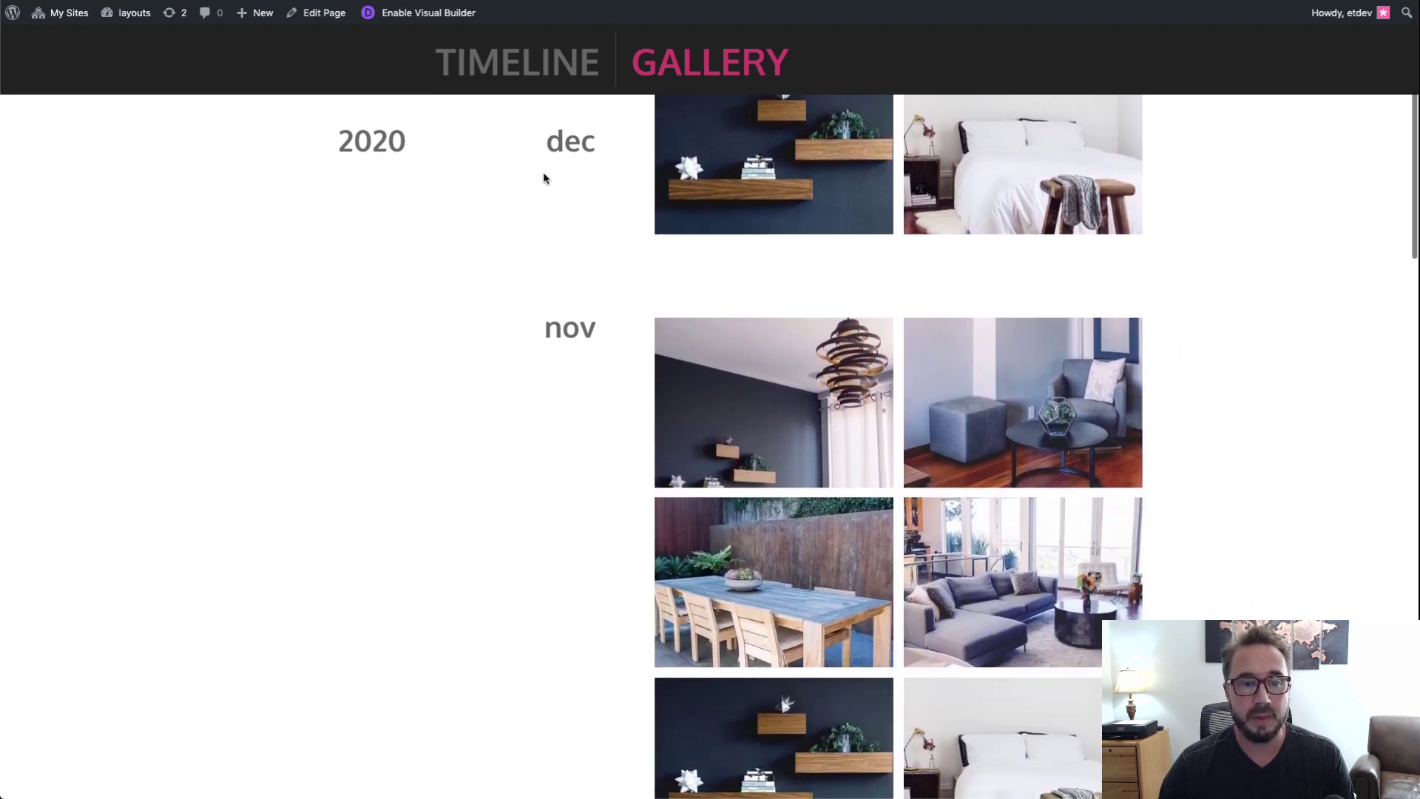
scroll(543, 177, "down", 5)
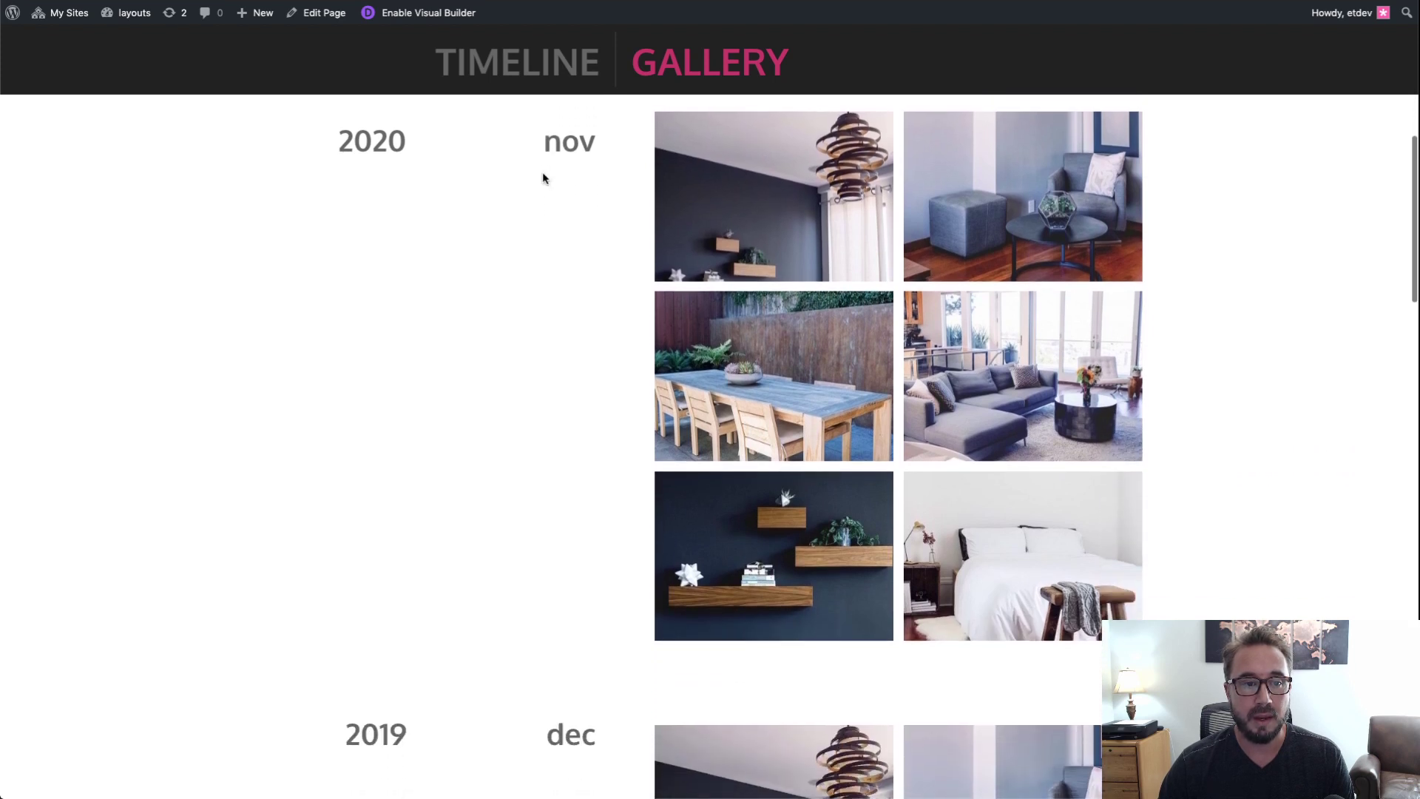
scroll(543, 178, "down", 5)
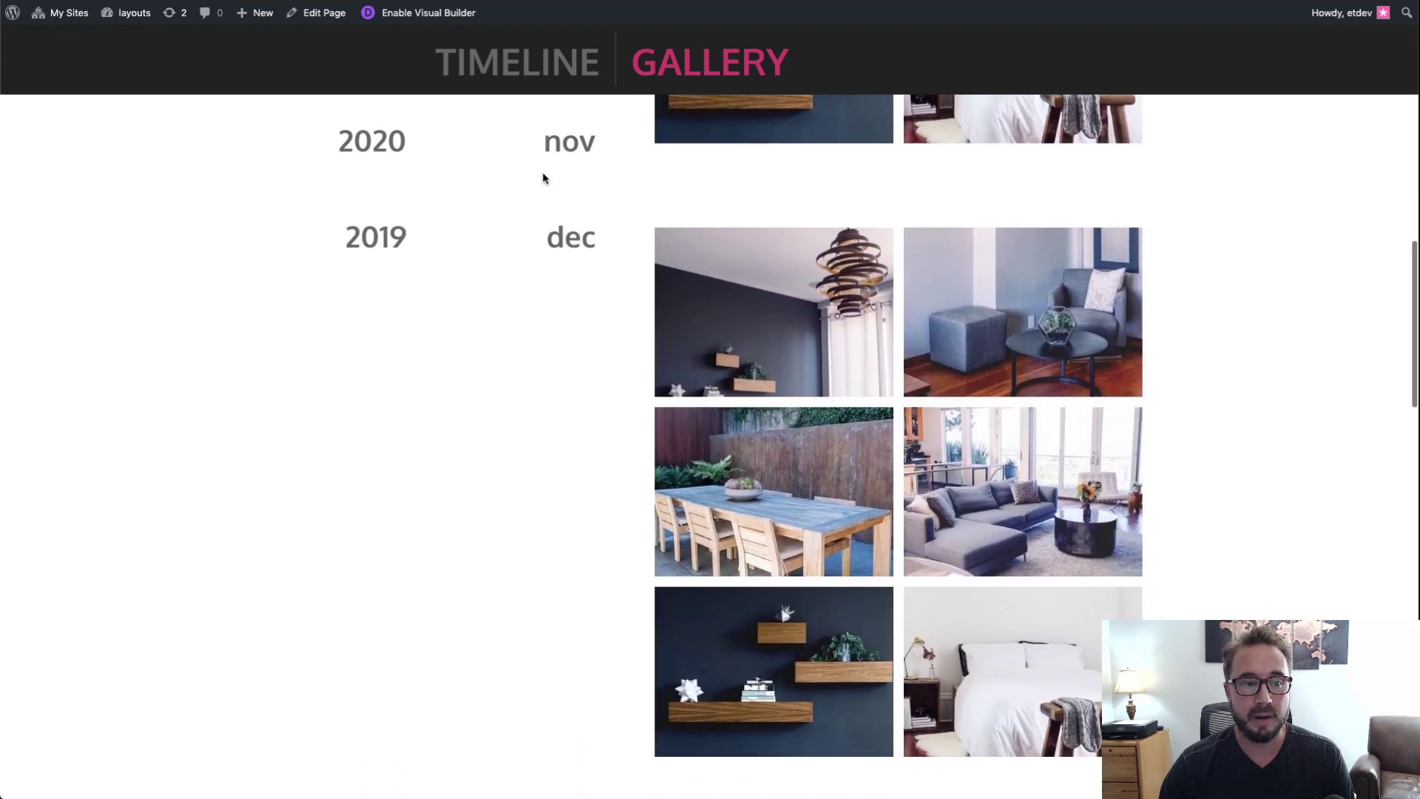
scroll(543, 179, "down", 7)
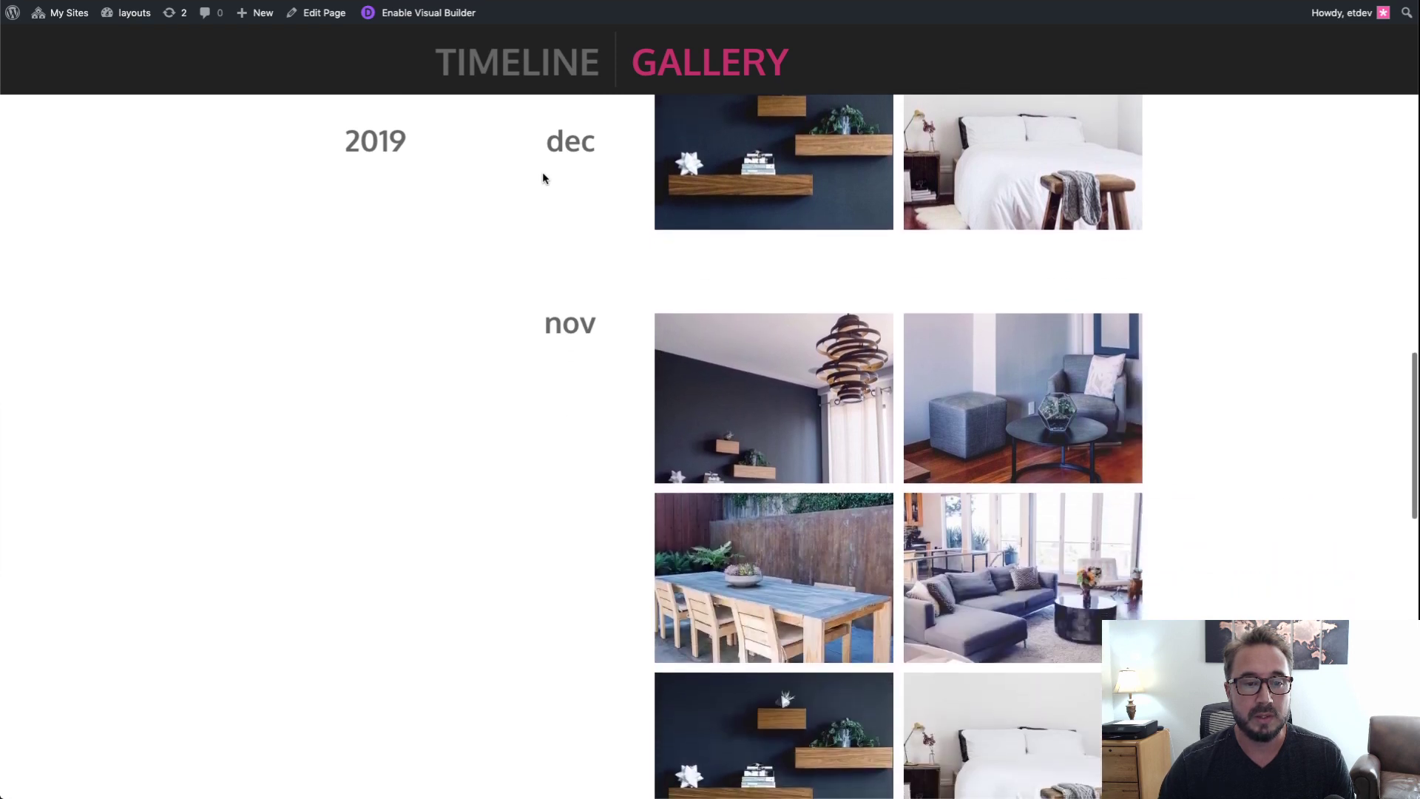
scroll(543, 178, "down", 1)
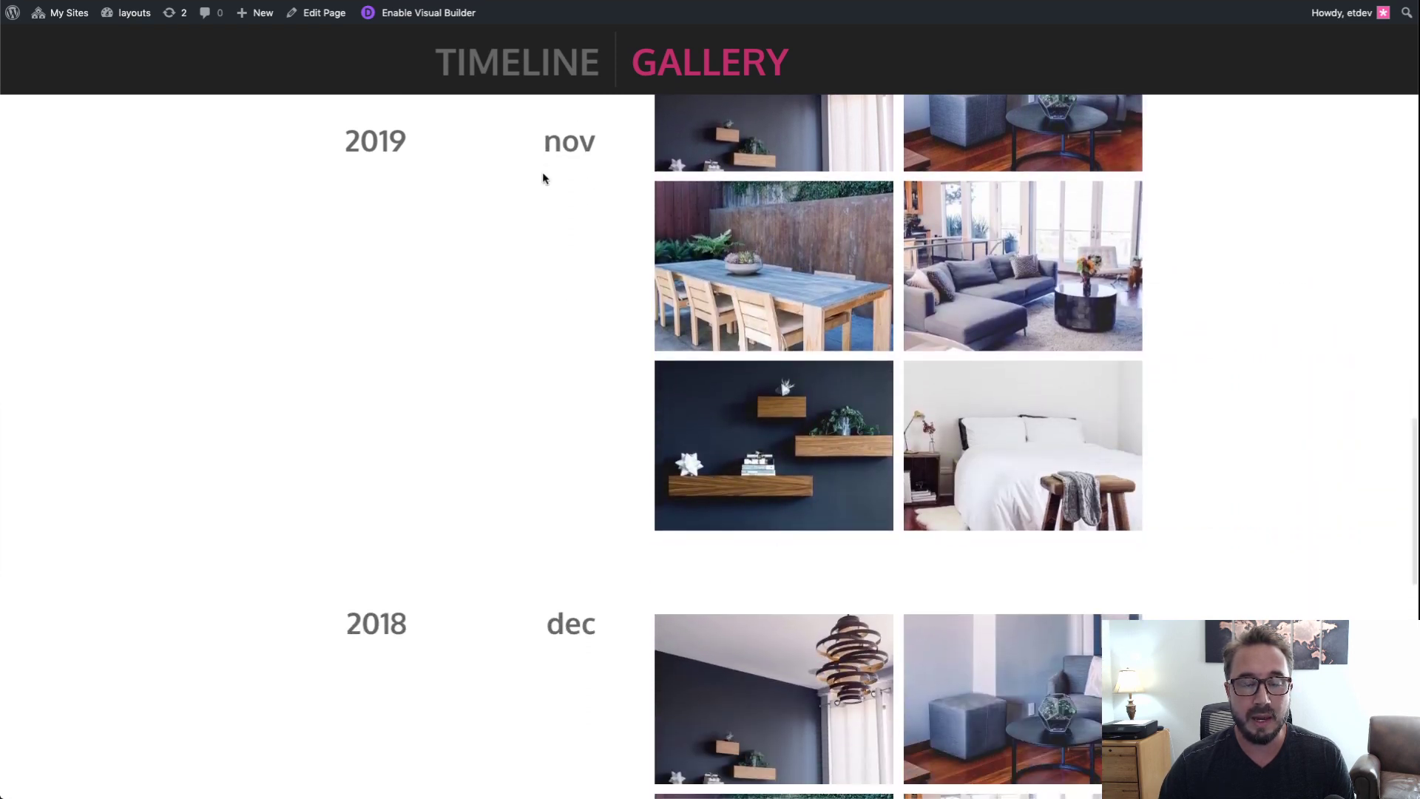
scroll(543, 178, "down", 6)
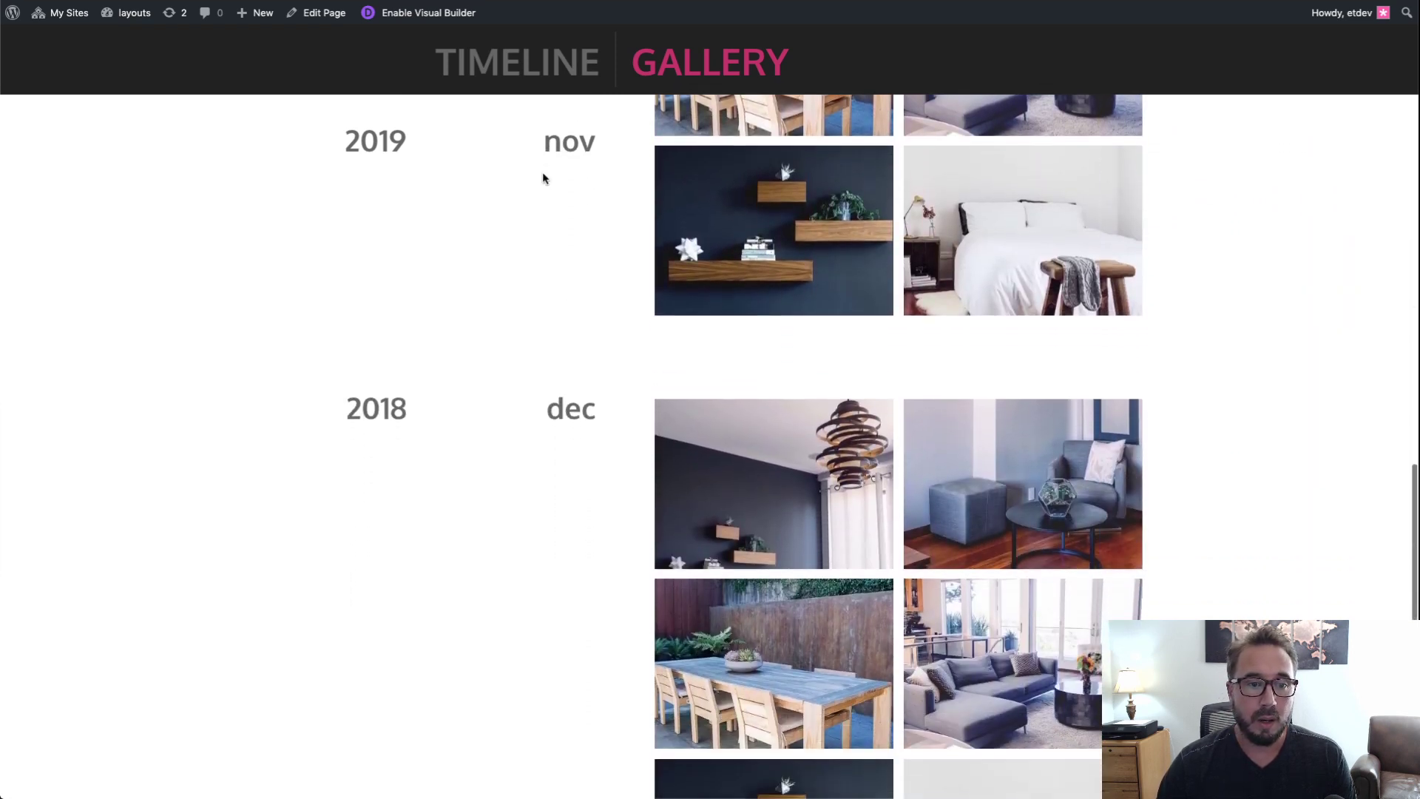
scroll(543, 177, "down", 4)
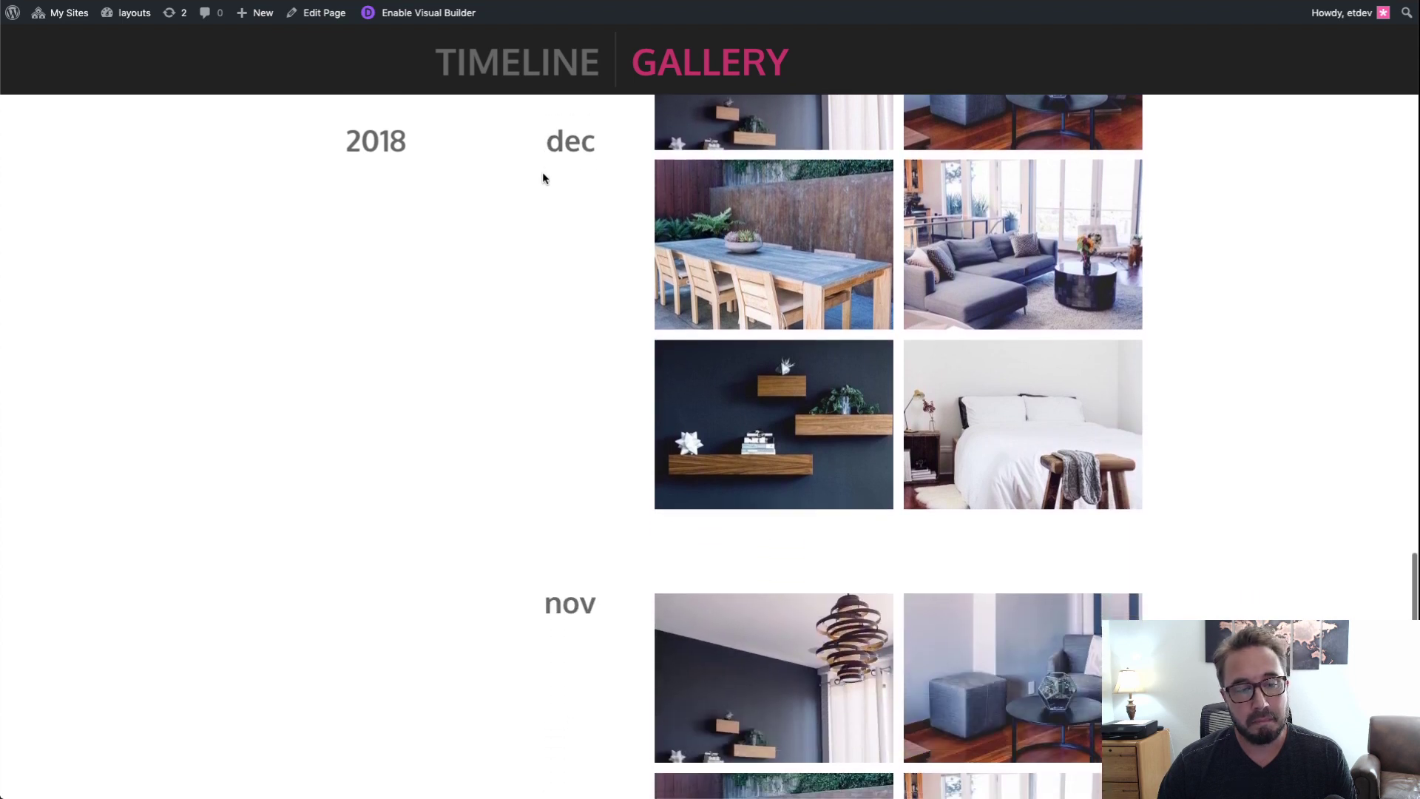
scroll(517, 178, "down", 4)
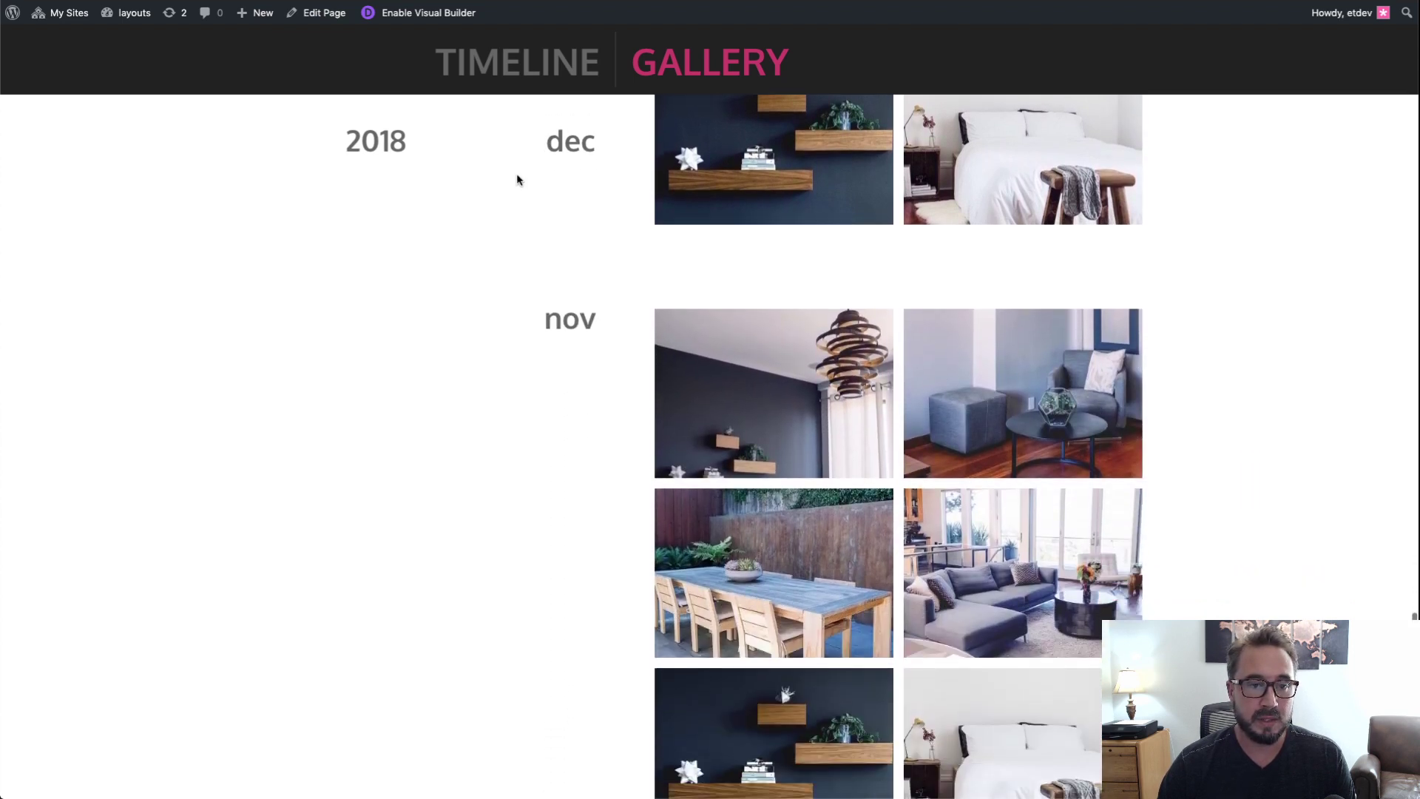
scroll(516, 180, "up", 15)
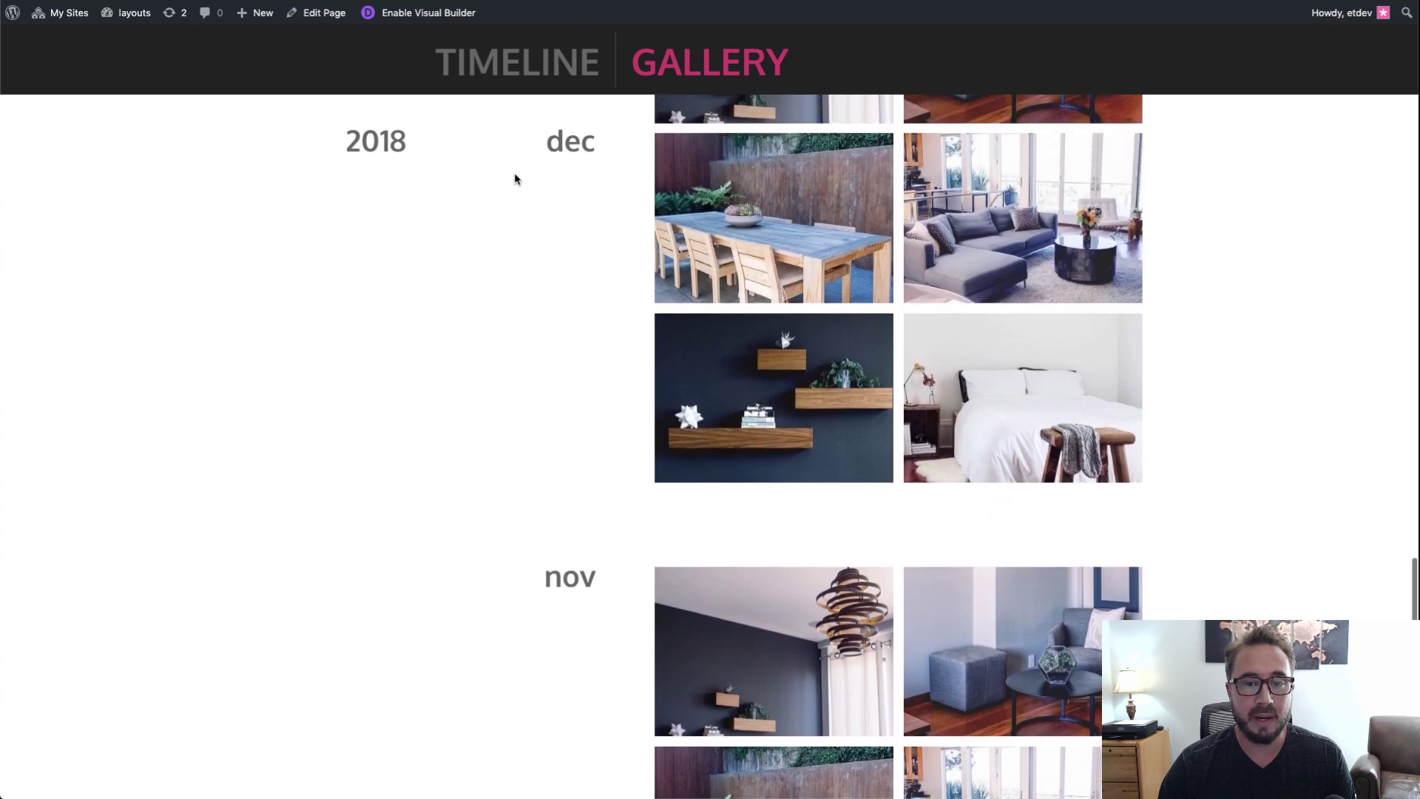
scroll(516, 178, "up", 15)
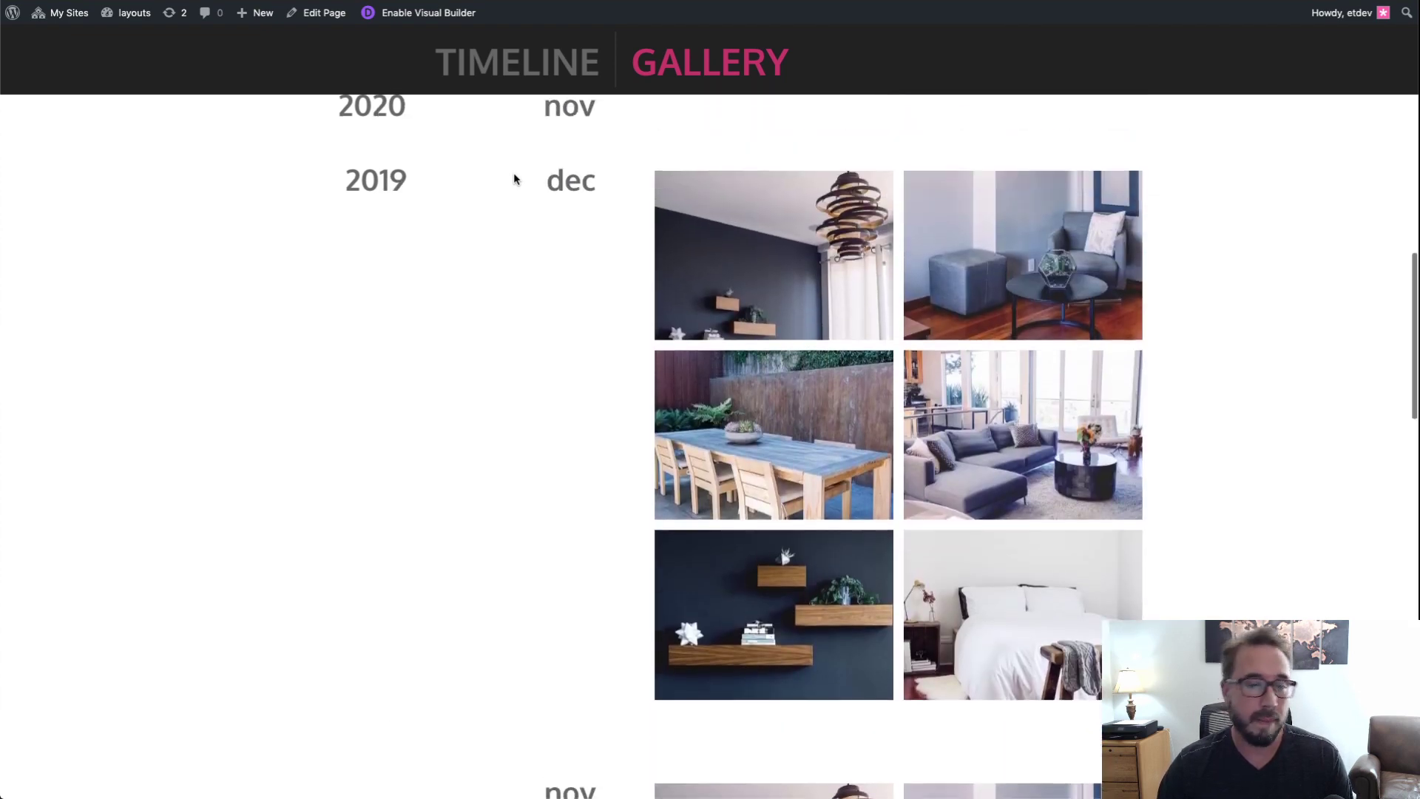
scroll(514, 179, "up", 8)
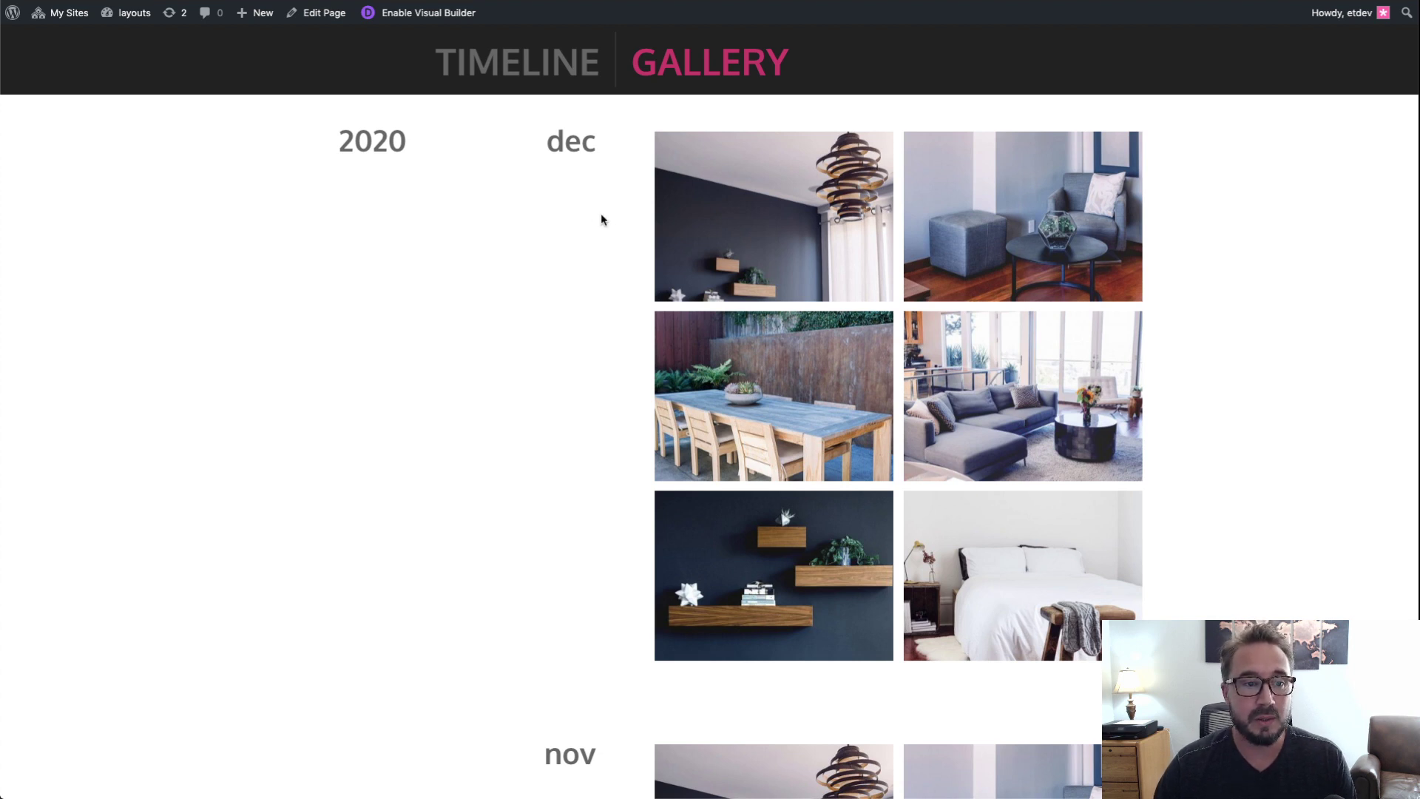
scroll(601, 213, "down", 2)
scroll(601, 213, "up", 1)
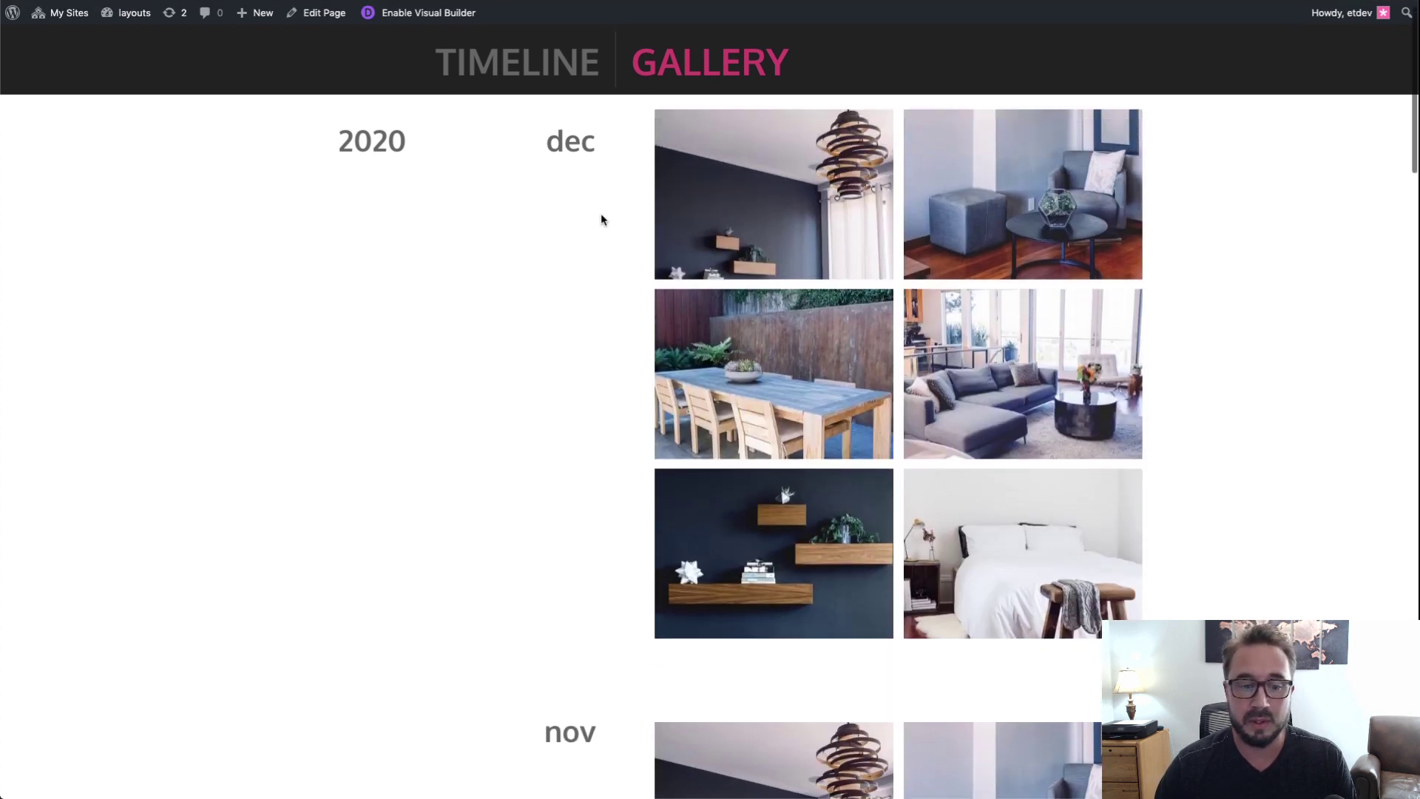
scroll(601, 219, "down", 5)
scroll(601, 220, "down", 2)
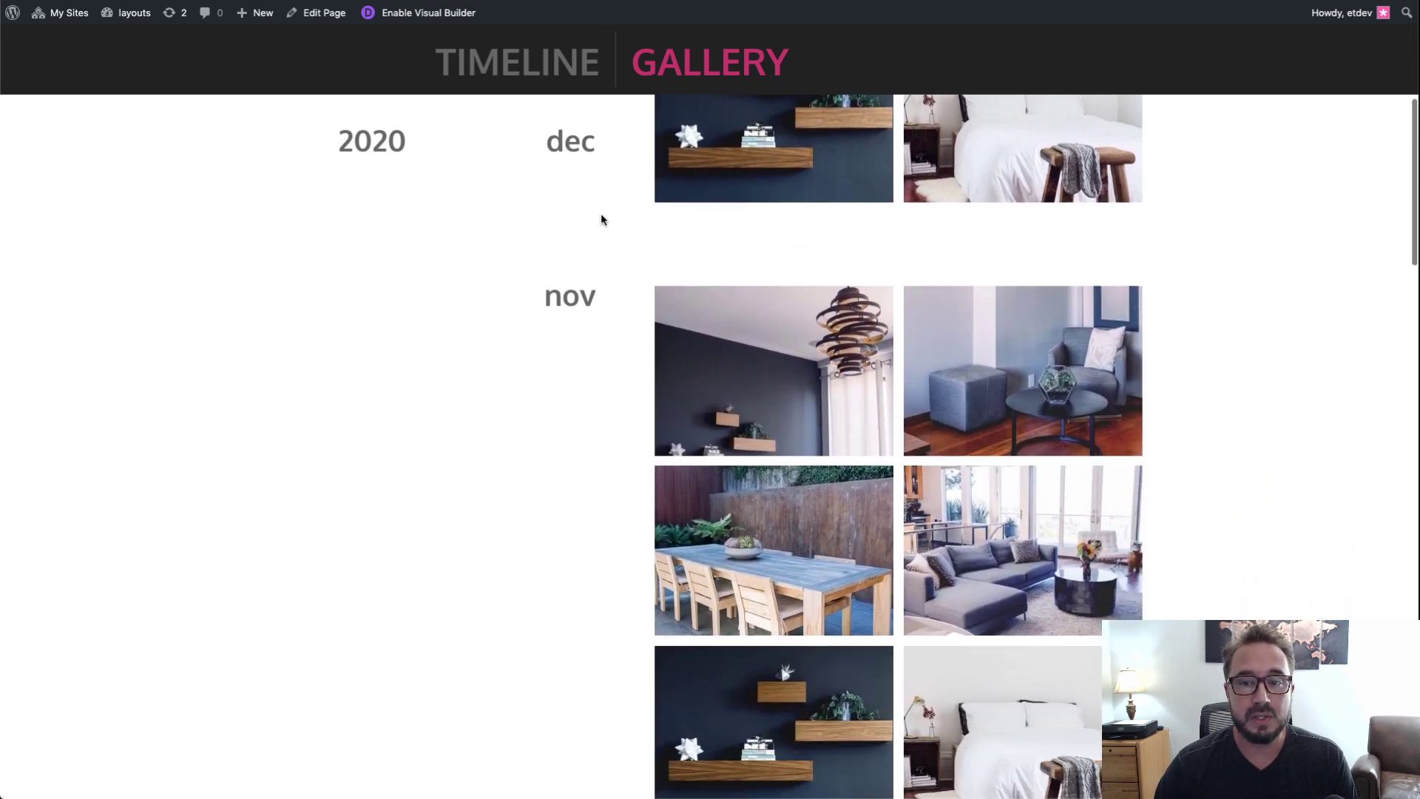
scroll(563, 536, "down", 1)
scroll(539, 538, "down", 12)
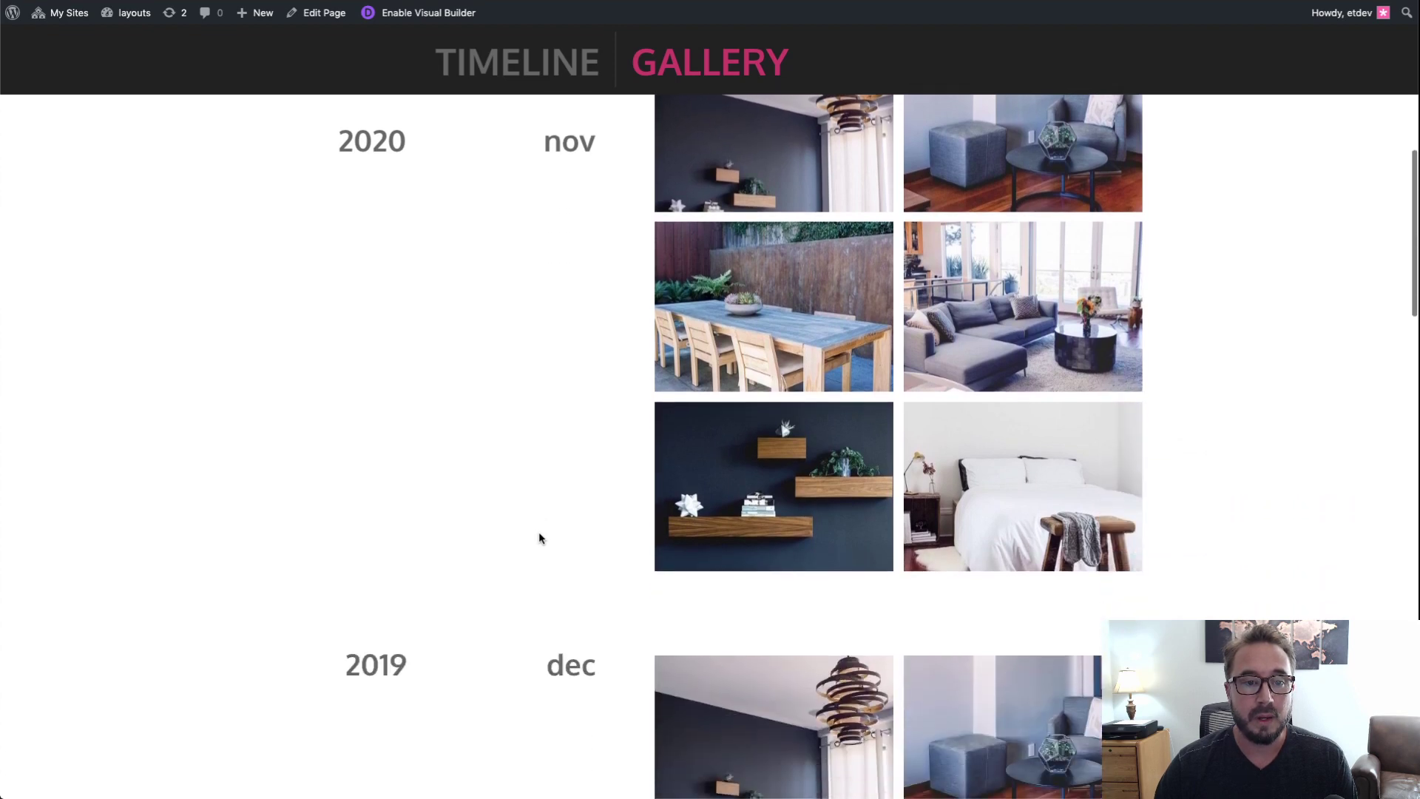
scroll(539, 538, "down", 2)
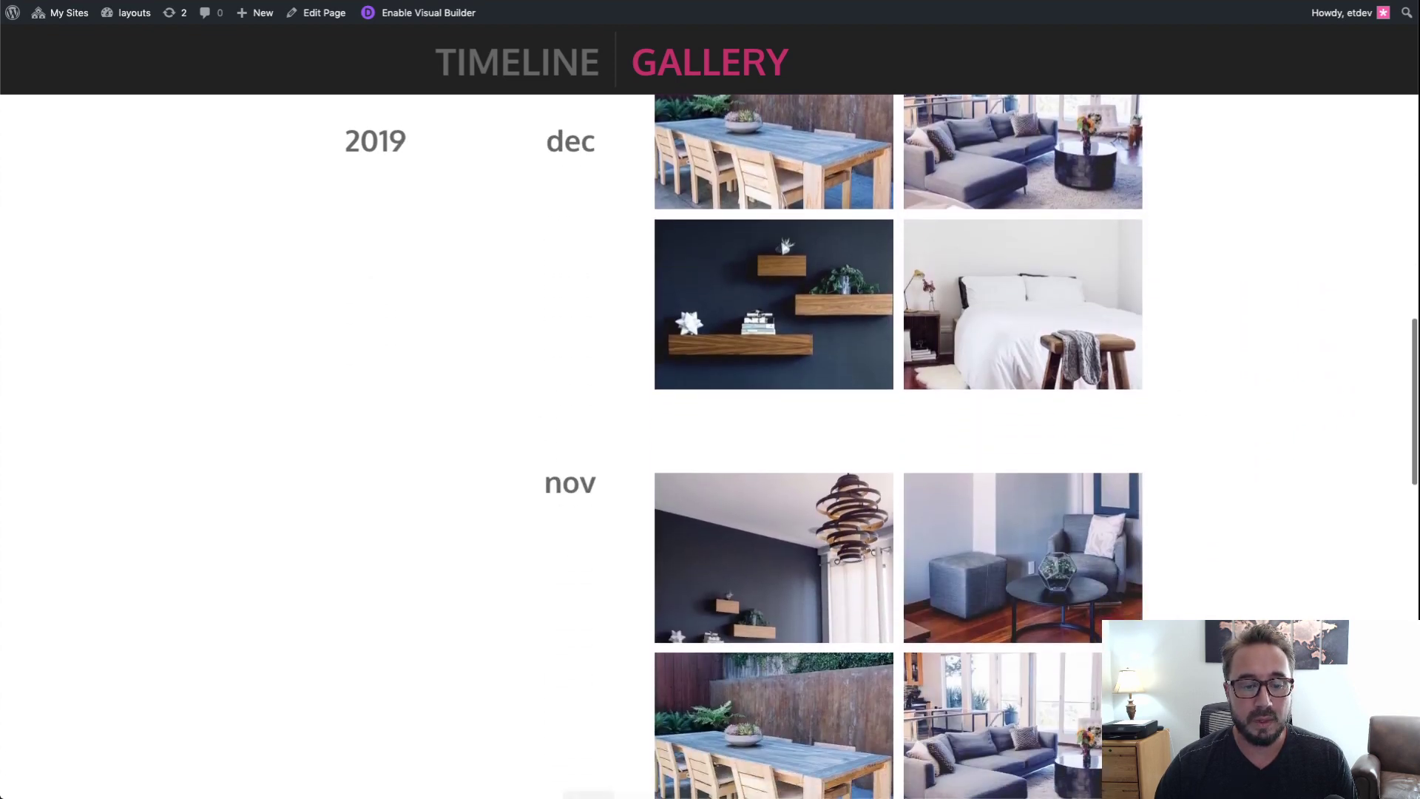
Step: Bring up the phone-width browser window and examine the timeline gallery's year and month labels in the mobile layout
mouse_move(814, 789)
left_click(1206, 788)
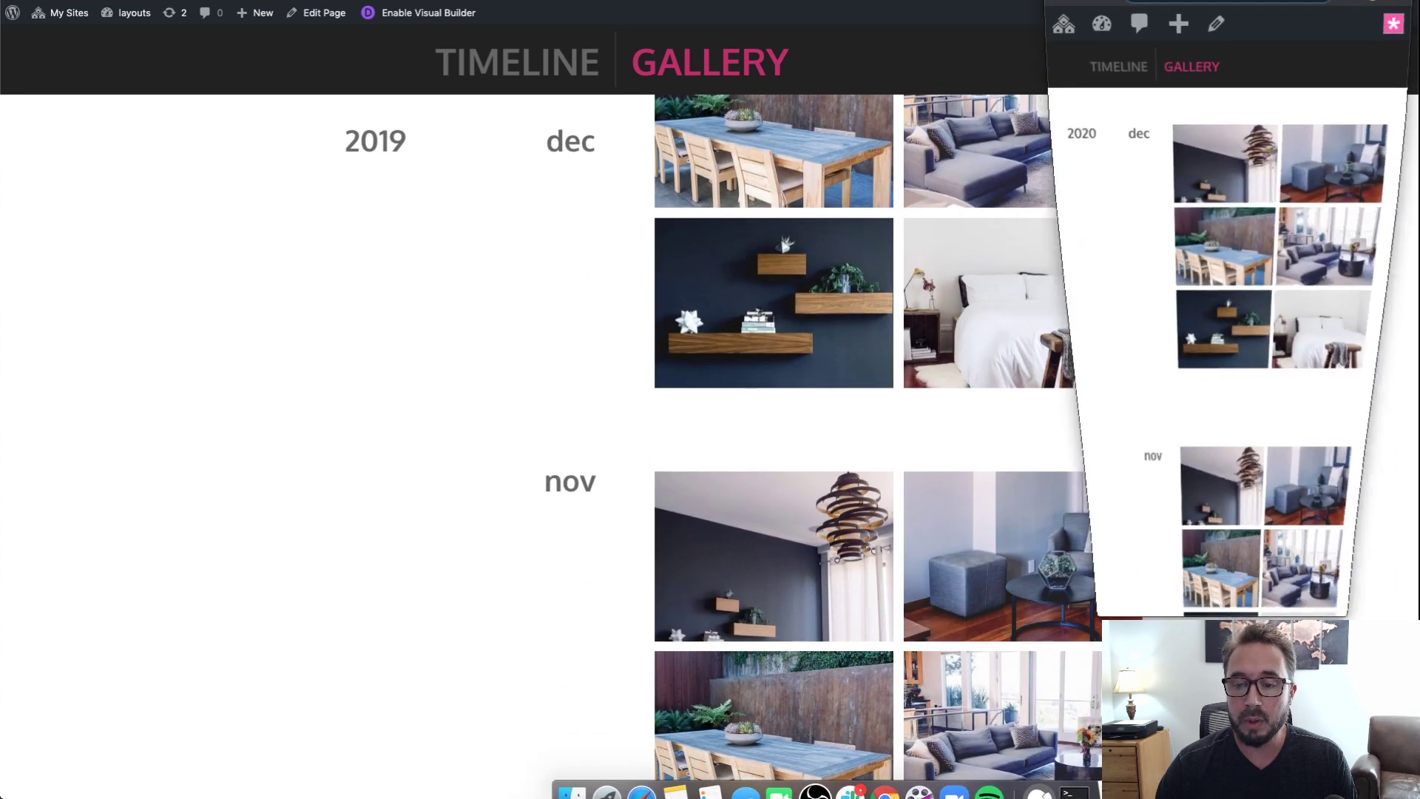
scroll(1246, 363, "down", 5)
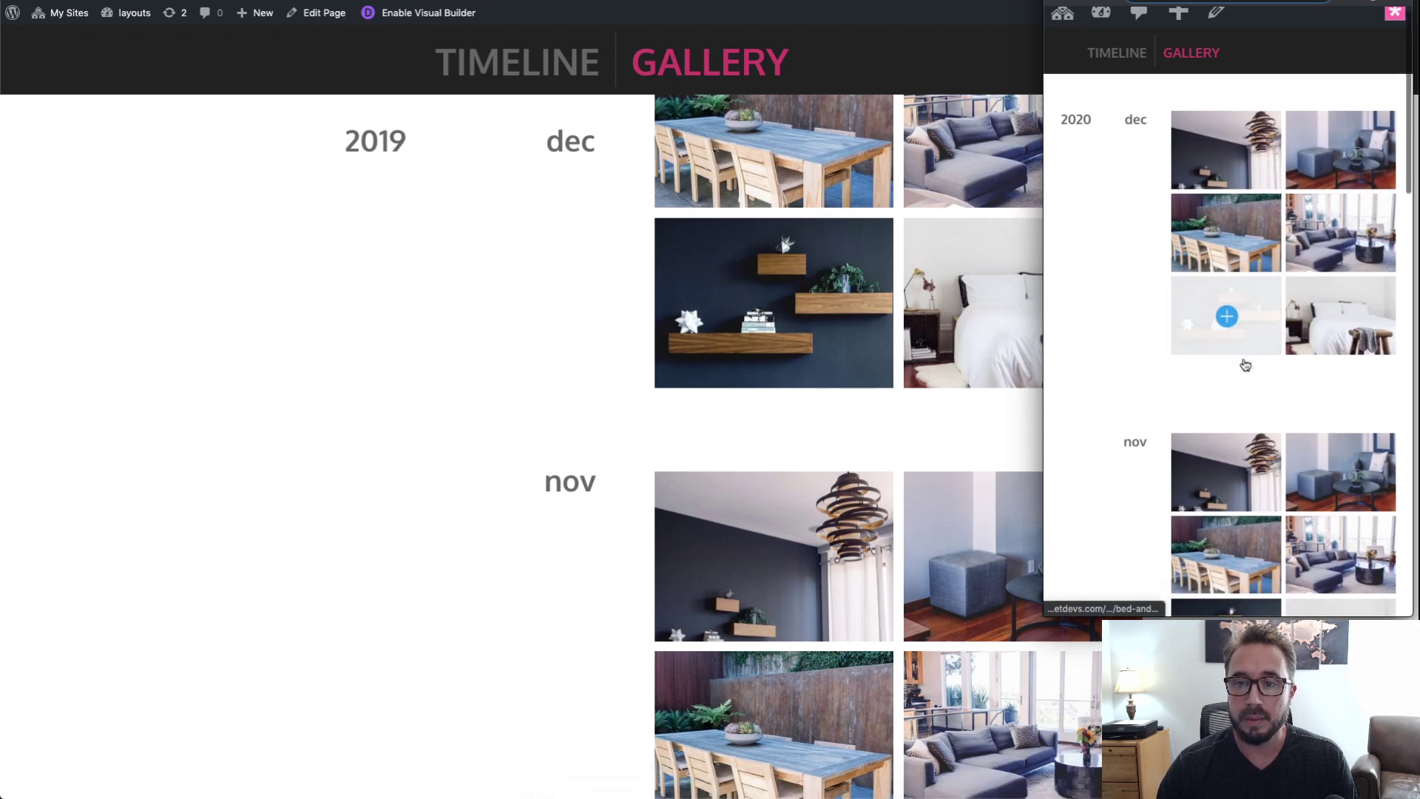
scroll(1245, 365, "down", 5)
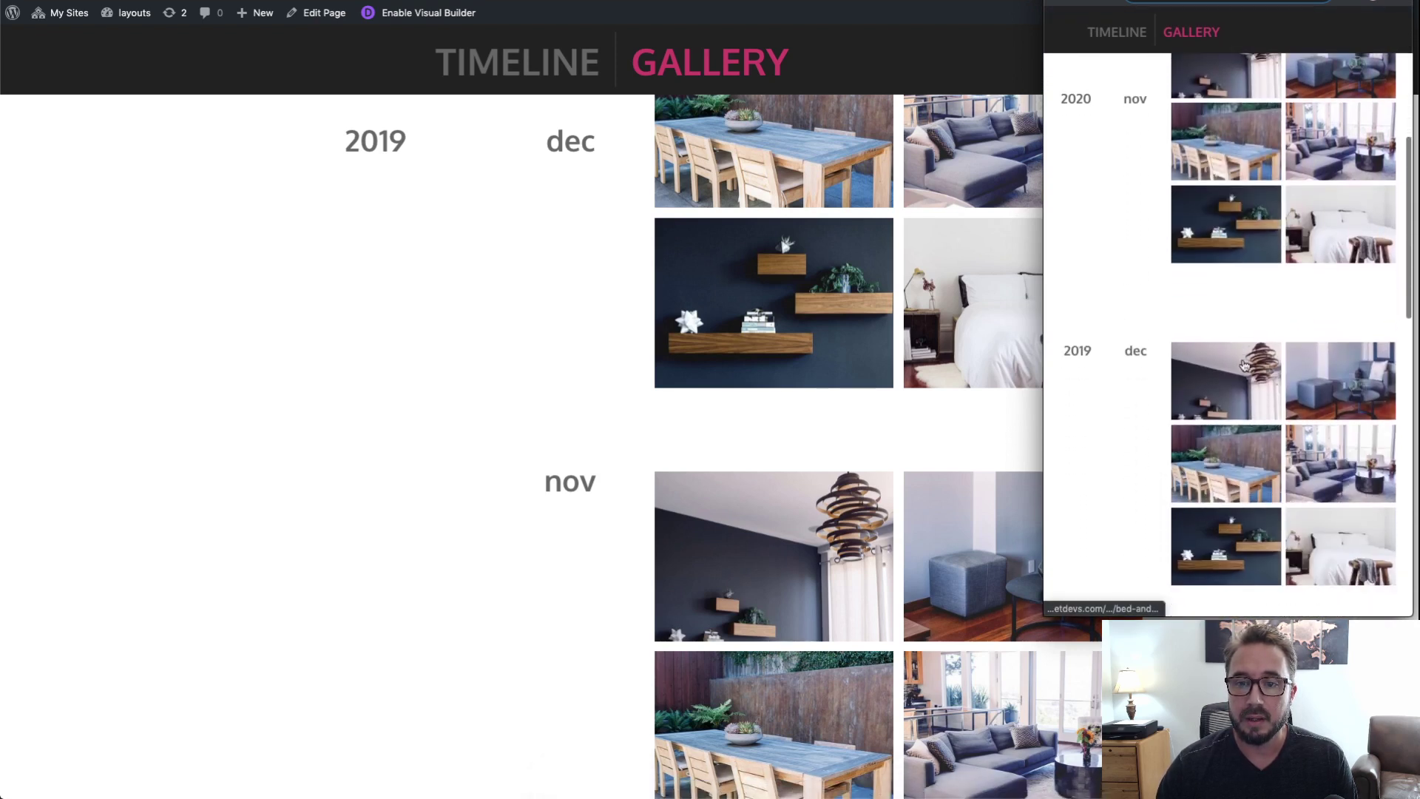
scroll(1245, 365, "down", 5)
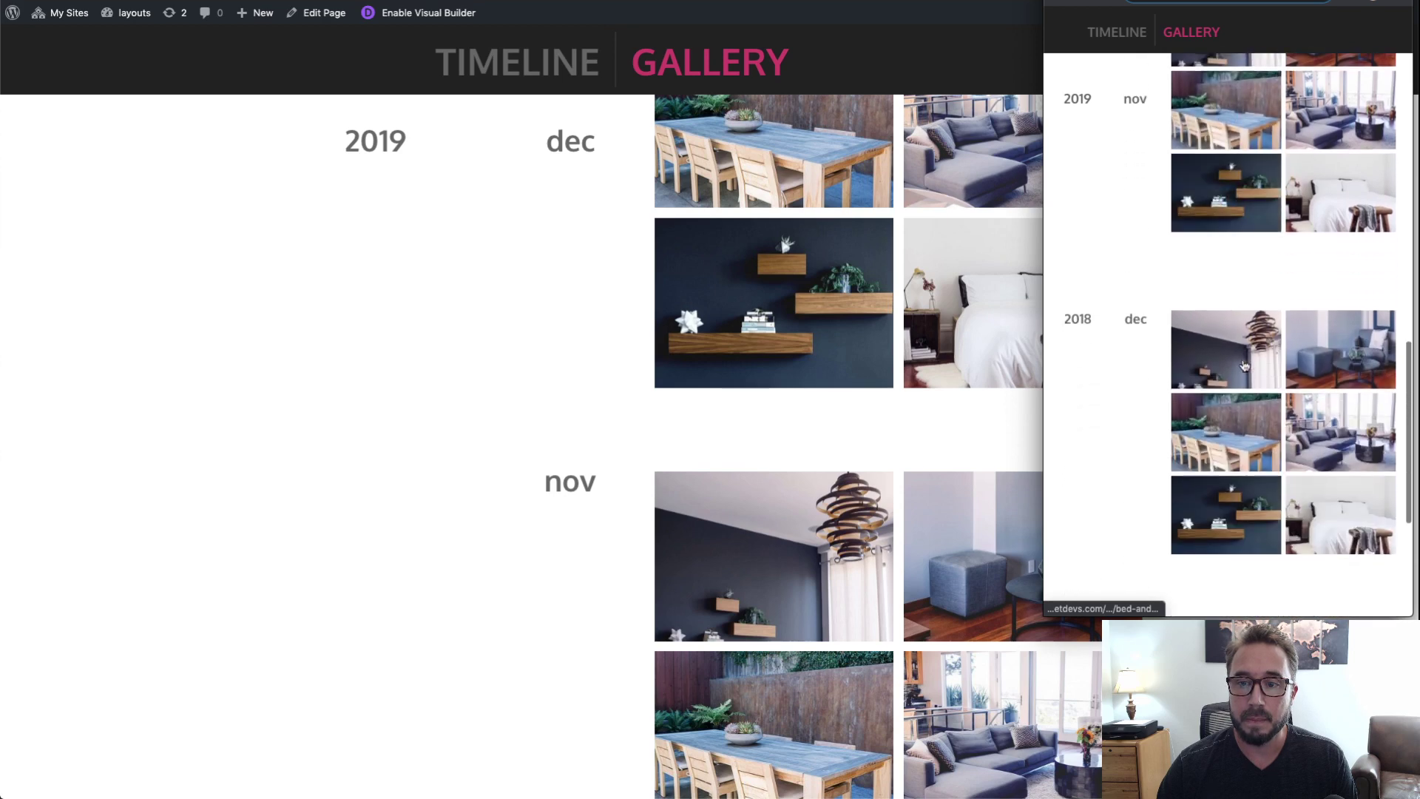
scroll(1245, 365, "up", 15)
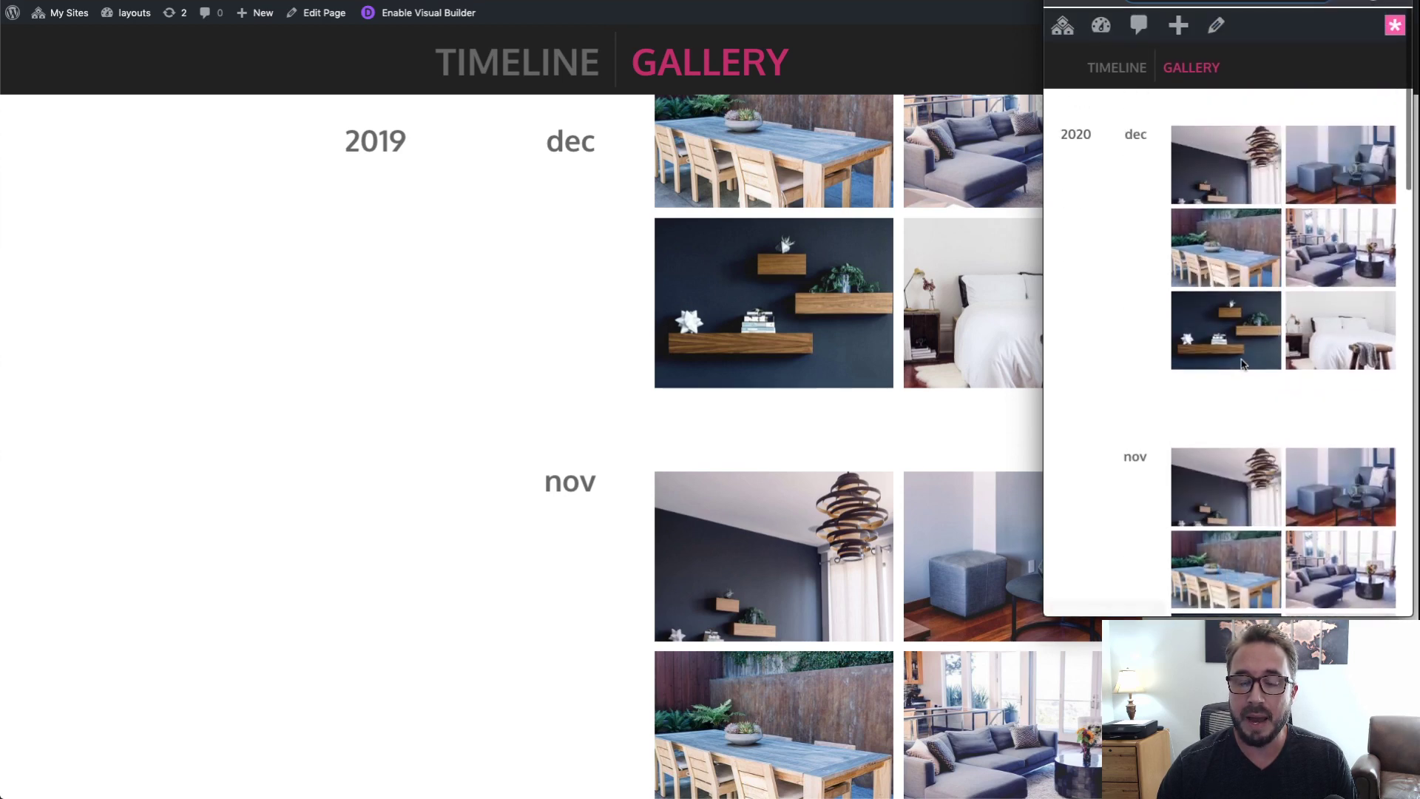
scroll(1243, 365, "down", 2)
scroll(1243, 364, "down", 5)
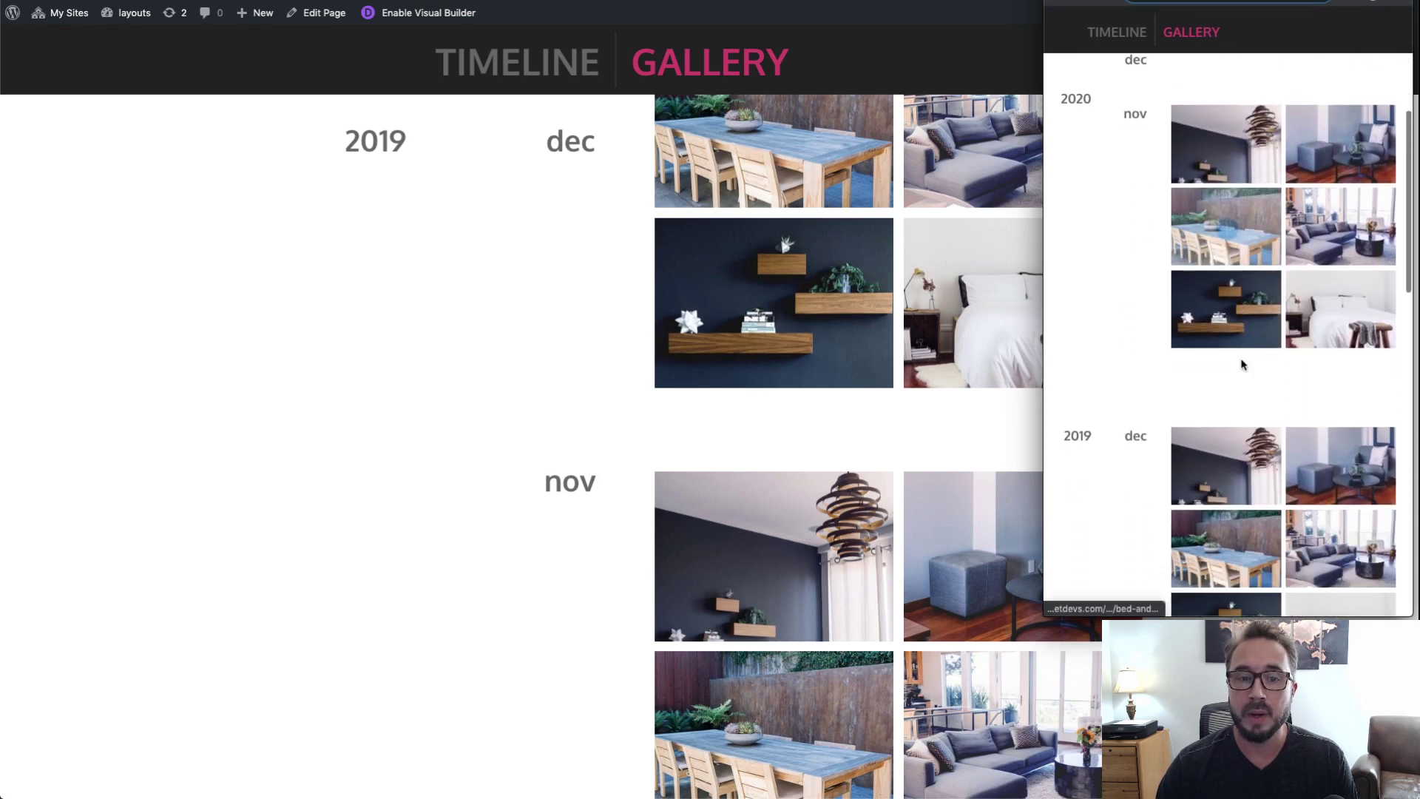
scroll(1243, 364, "down", 2)
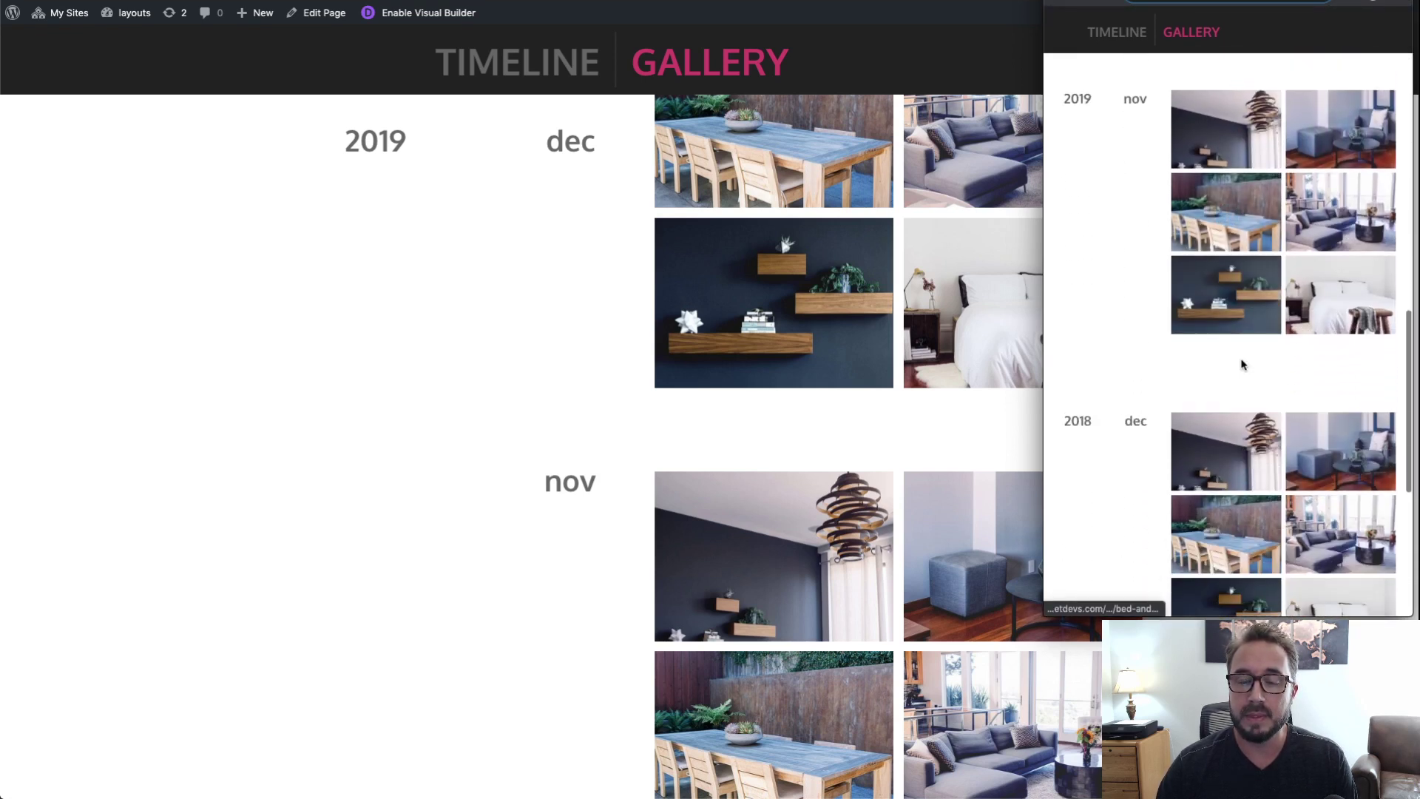
Step: Return to the full-width timeline page and review the transition of the labels between the 2020 and 2019 sections
left_click(435, 370)
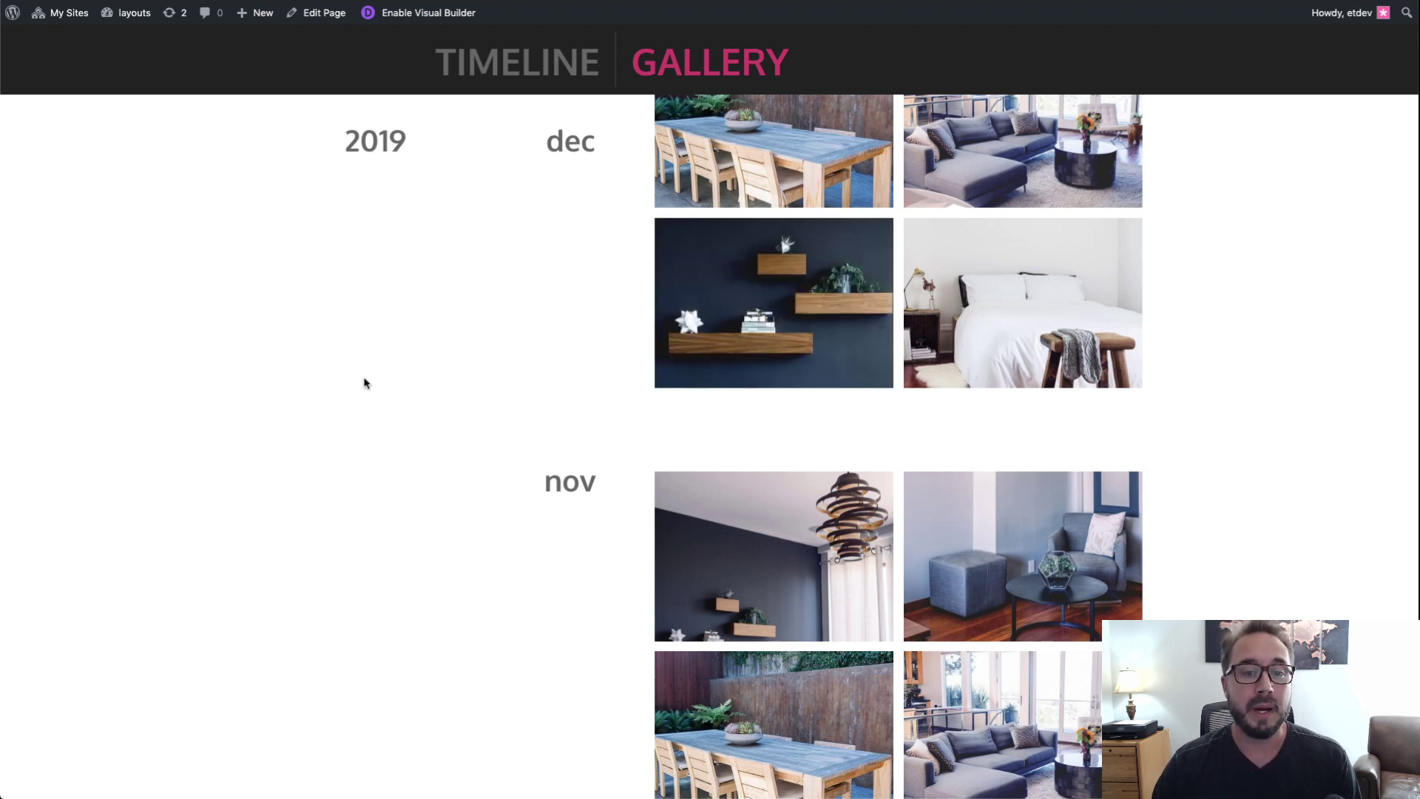
scroll(363, 381, "up", 5)
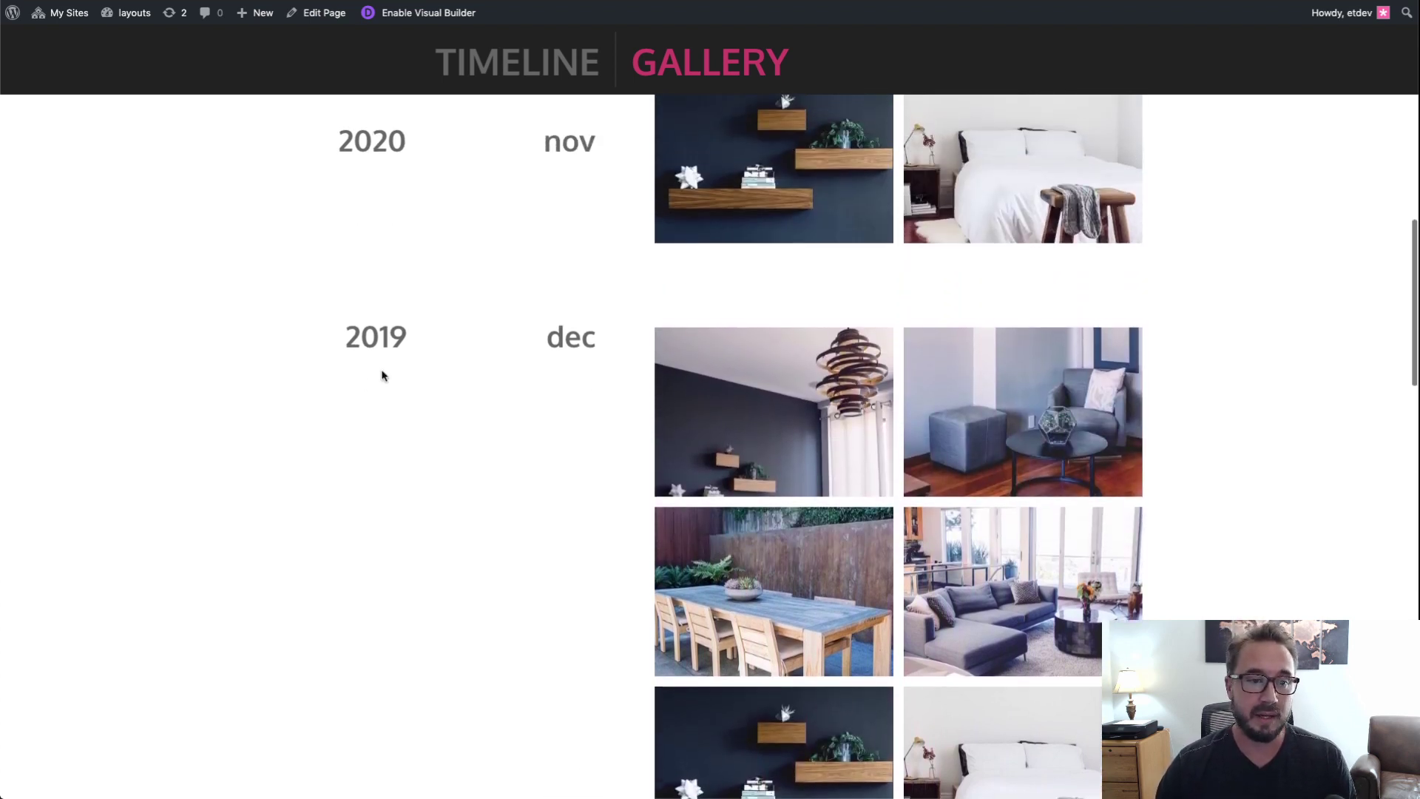
scroll(382, 375, "up", 5)
scroll(499, 287, "up", 5)
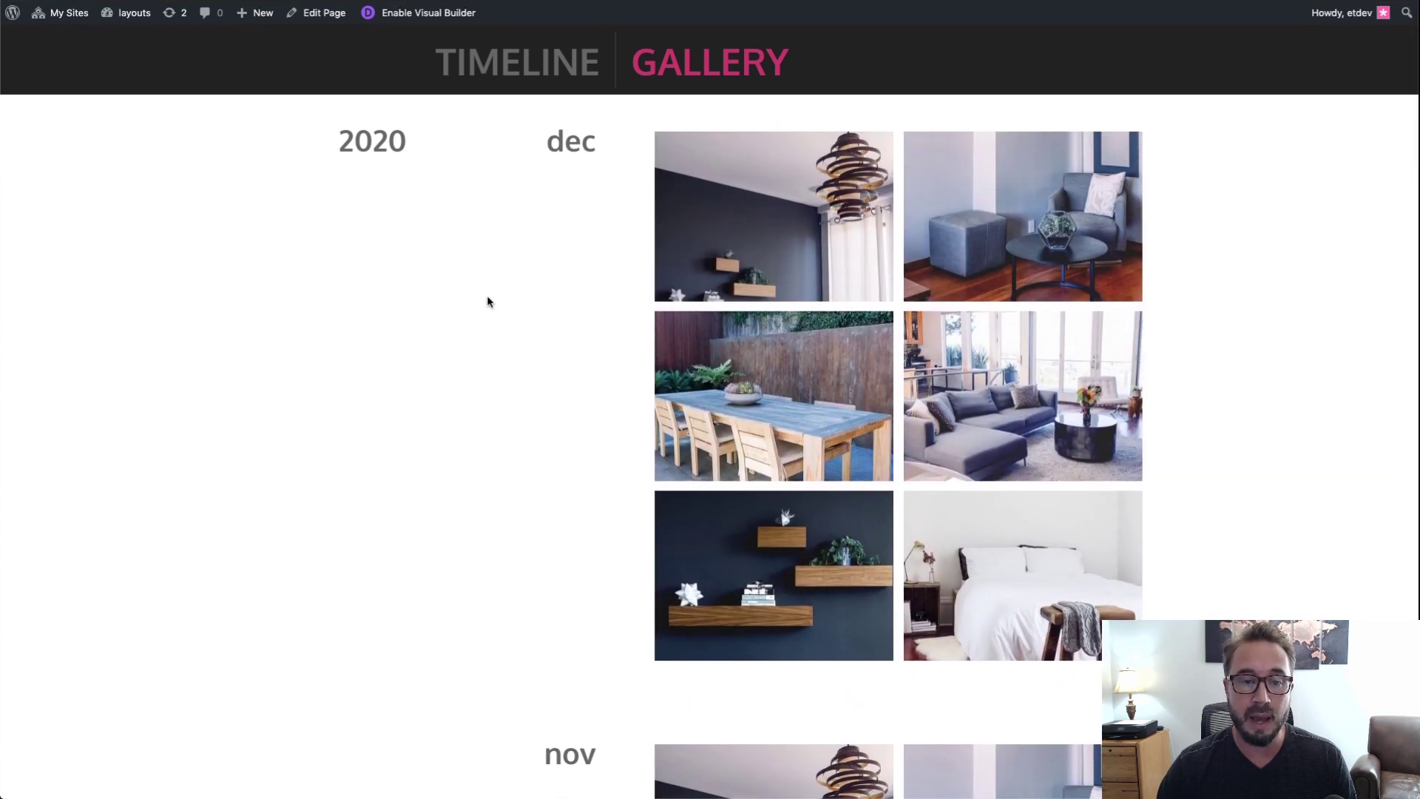
scroll(491, 300, "down", 10)
scroll(489, 309, "down", 5)
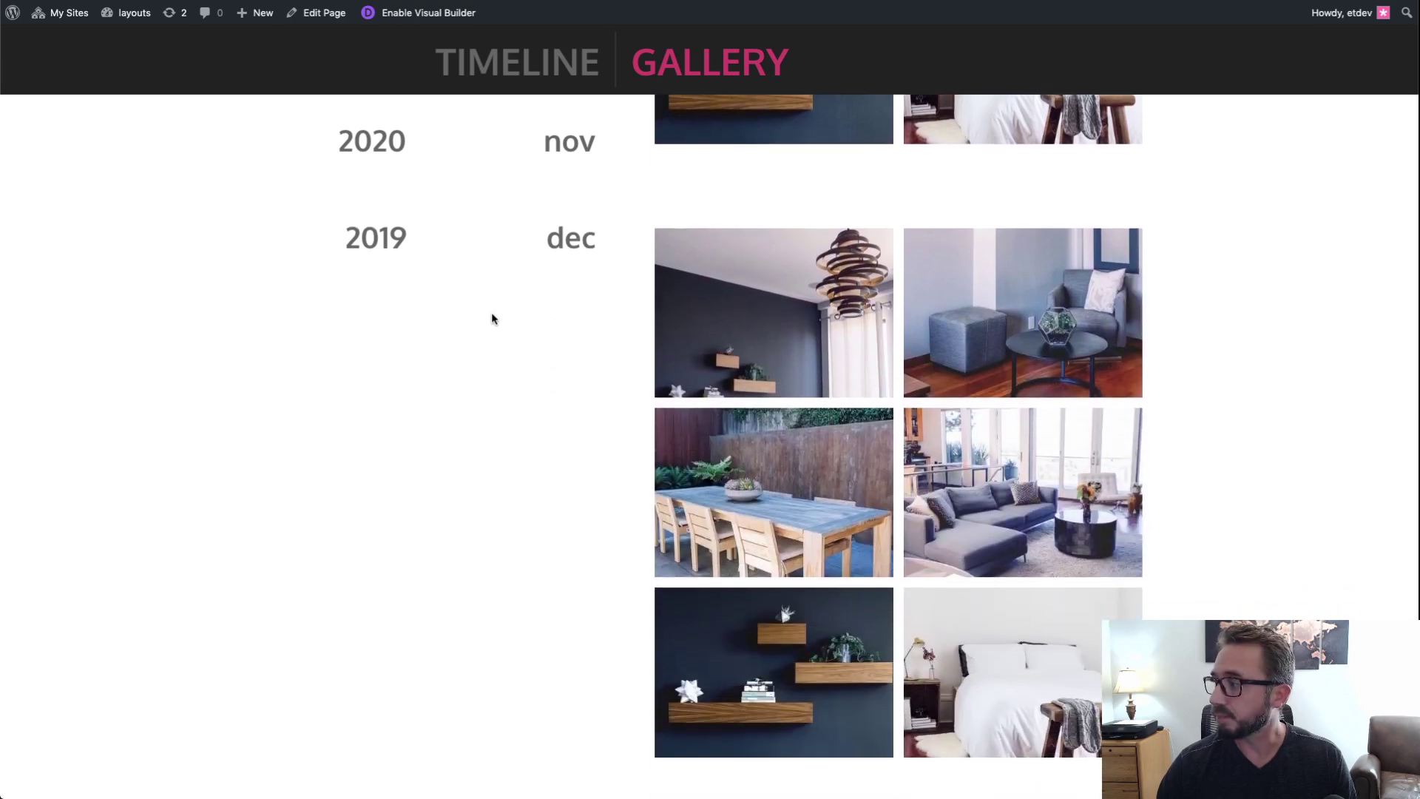
scroll(419, 372, "up", 10)
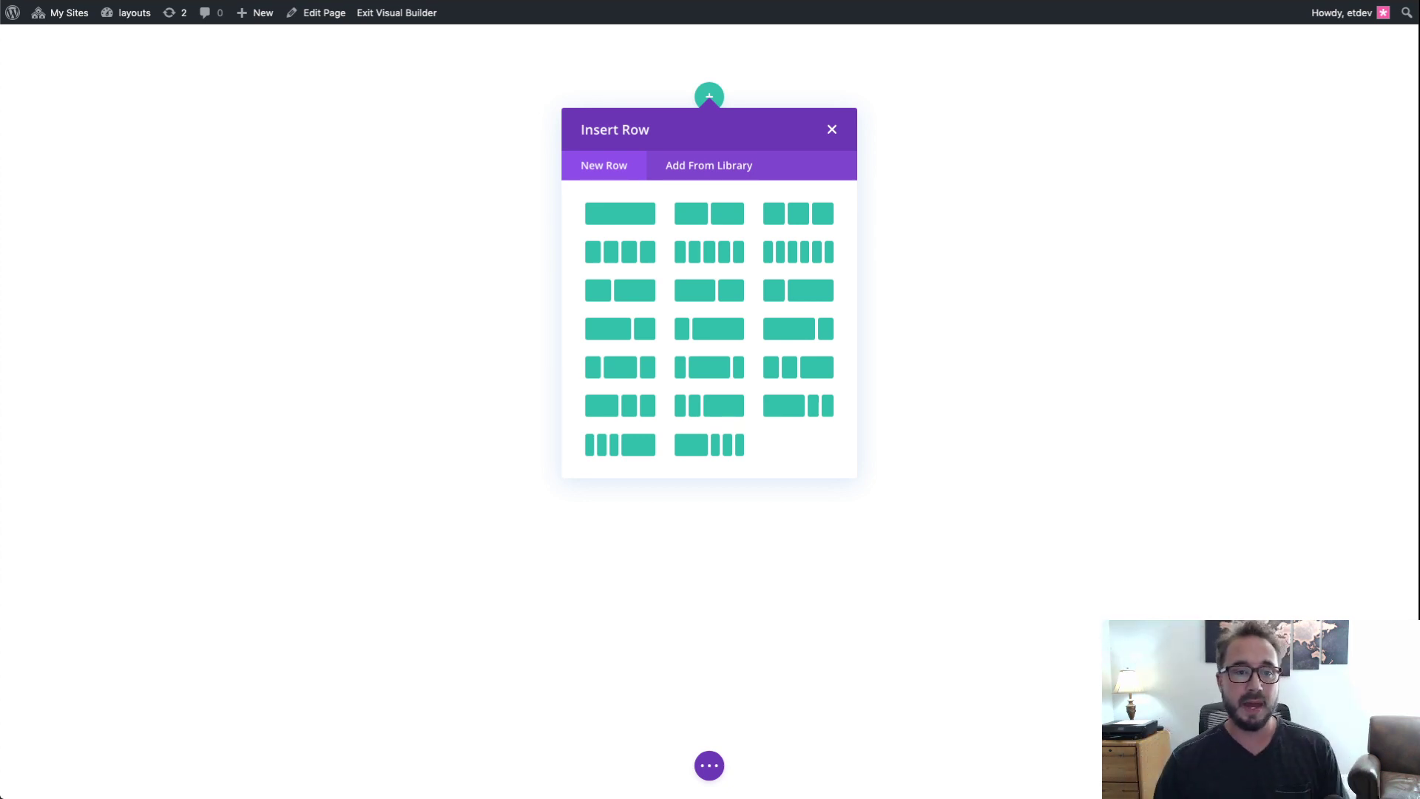
Step: Insert a two-column row split two-fifths and three-fifths, and add a Text module to its first column
left_click(638, 296)
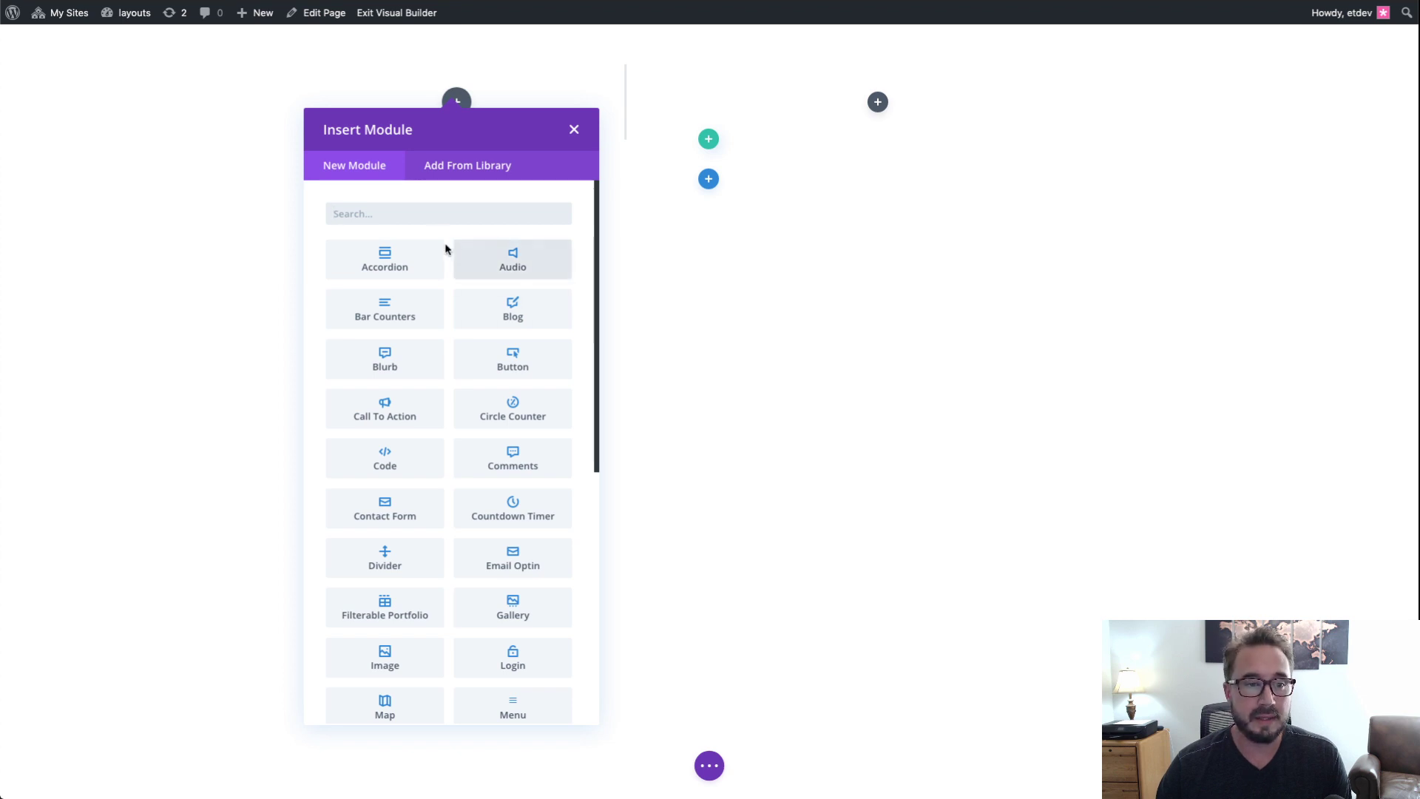
left_click(435, 214)
type("text")
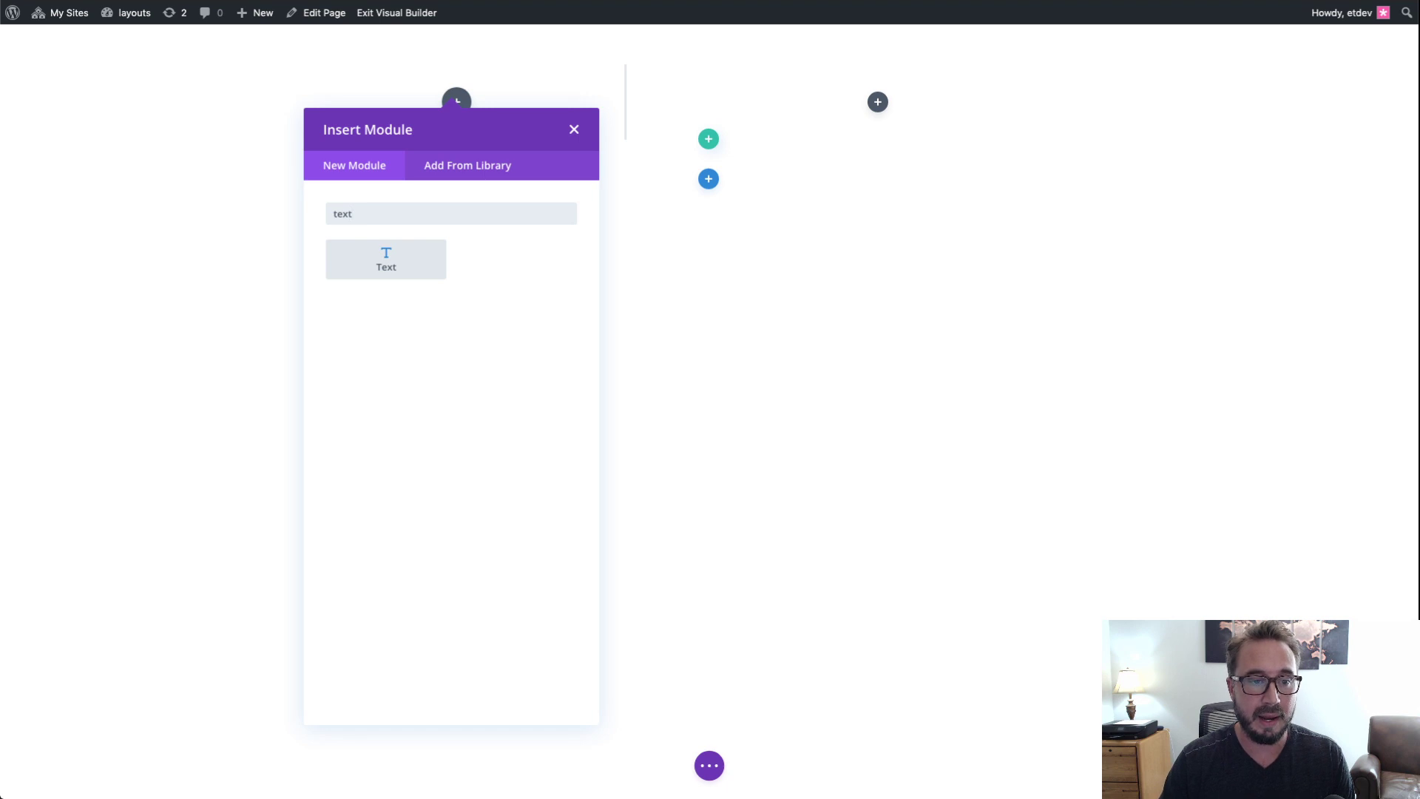
key("Return")
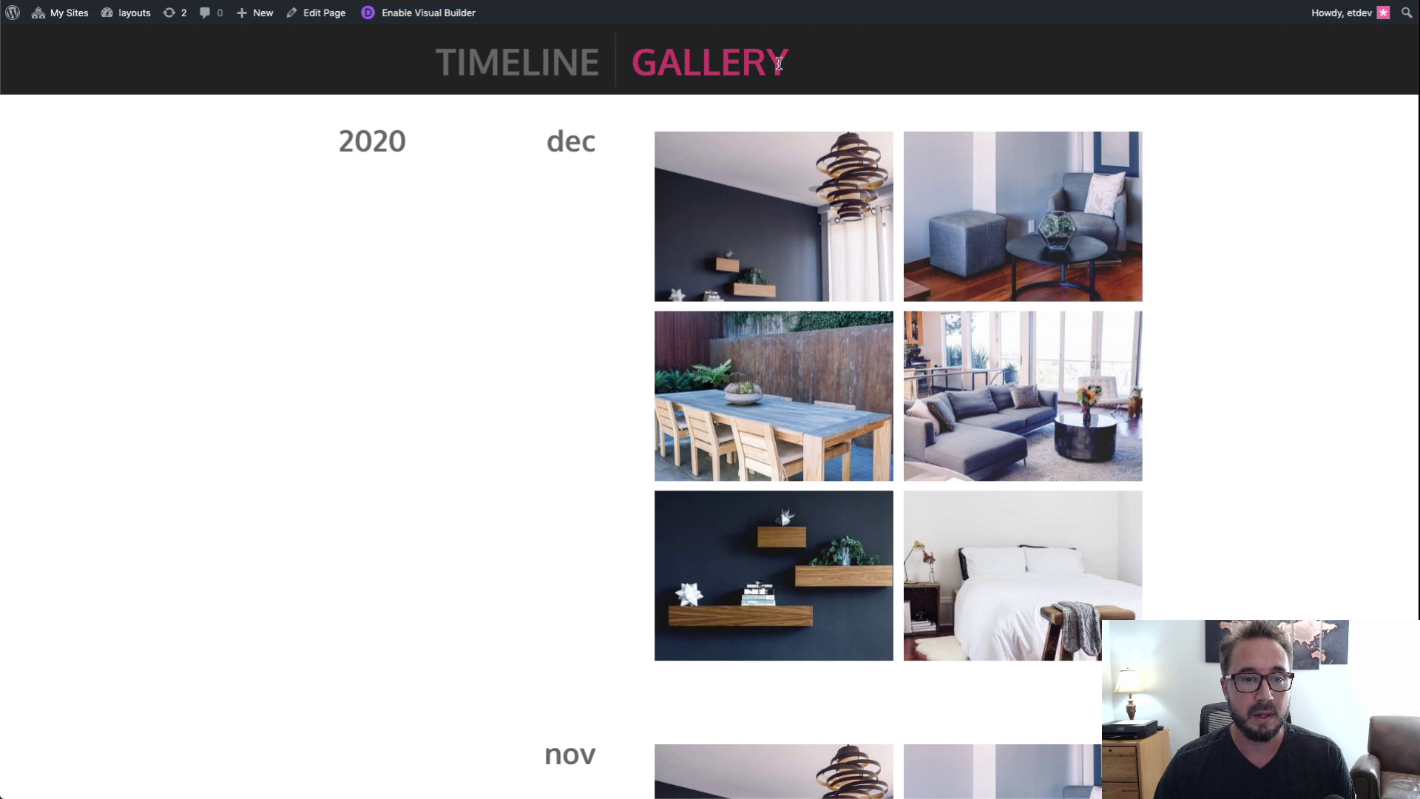
Step: Examine the TIMELINE GALLERY header on the finished example page and its behaviour above the gallery sections
left_click_drag(436, 60, 810, 72)
left_click(824, 71)
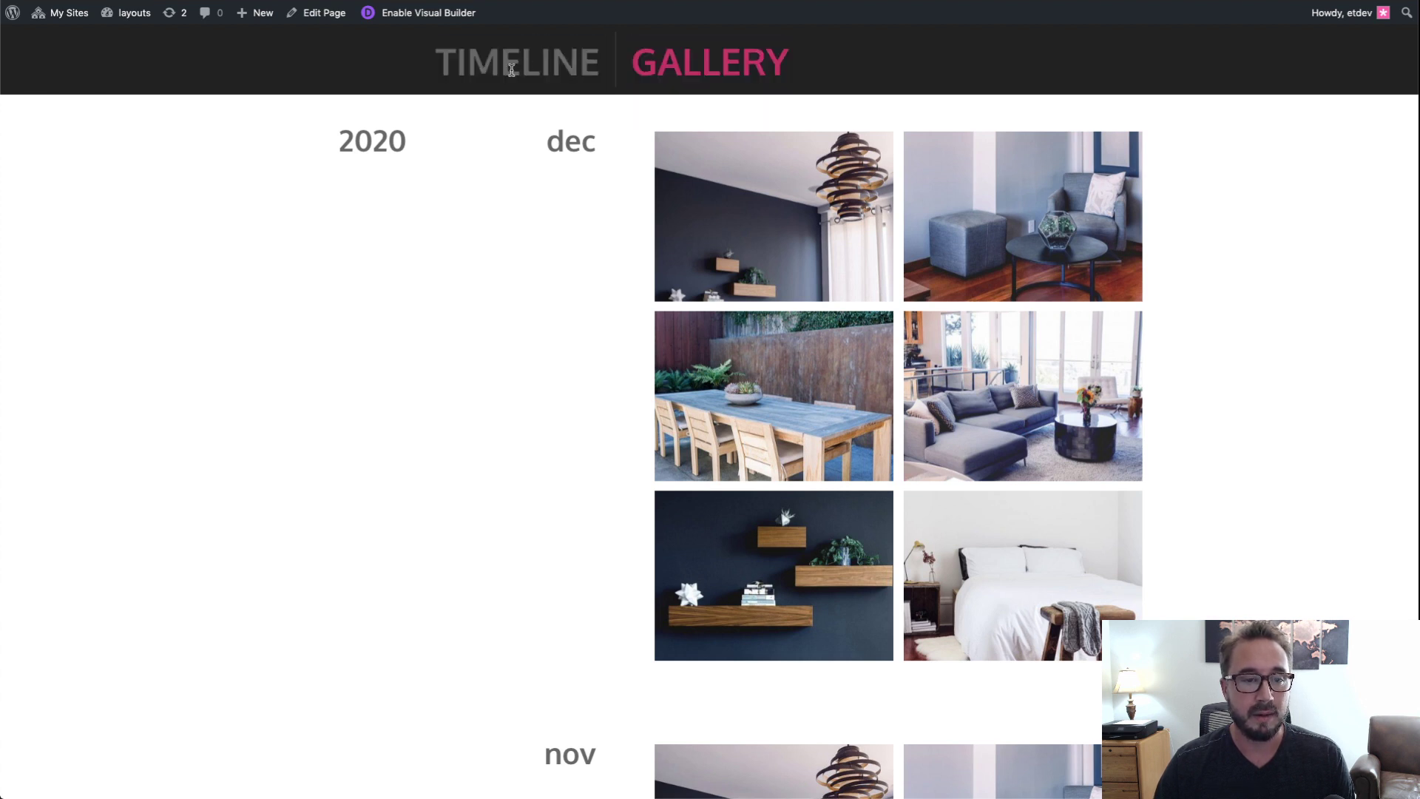
scroll(525, 69, "down", 5)
scroll(538, 68, "down", 7)
scroll(790, 73, "up", 12)
scroll(787, 71, "up", 2)
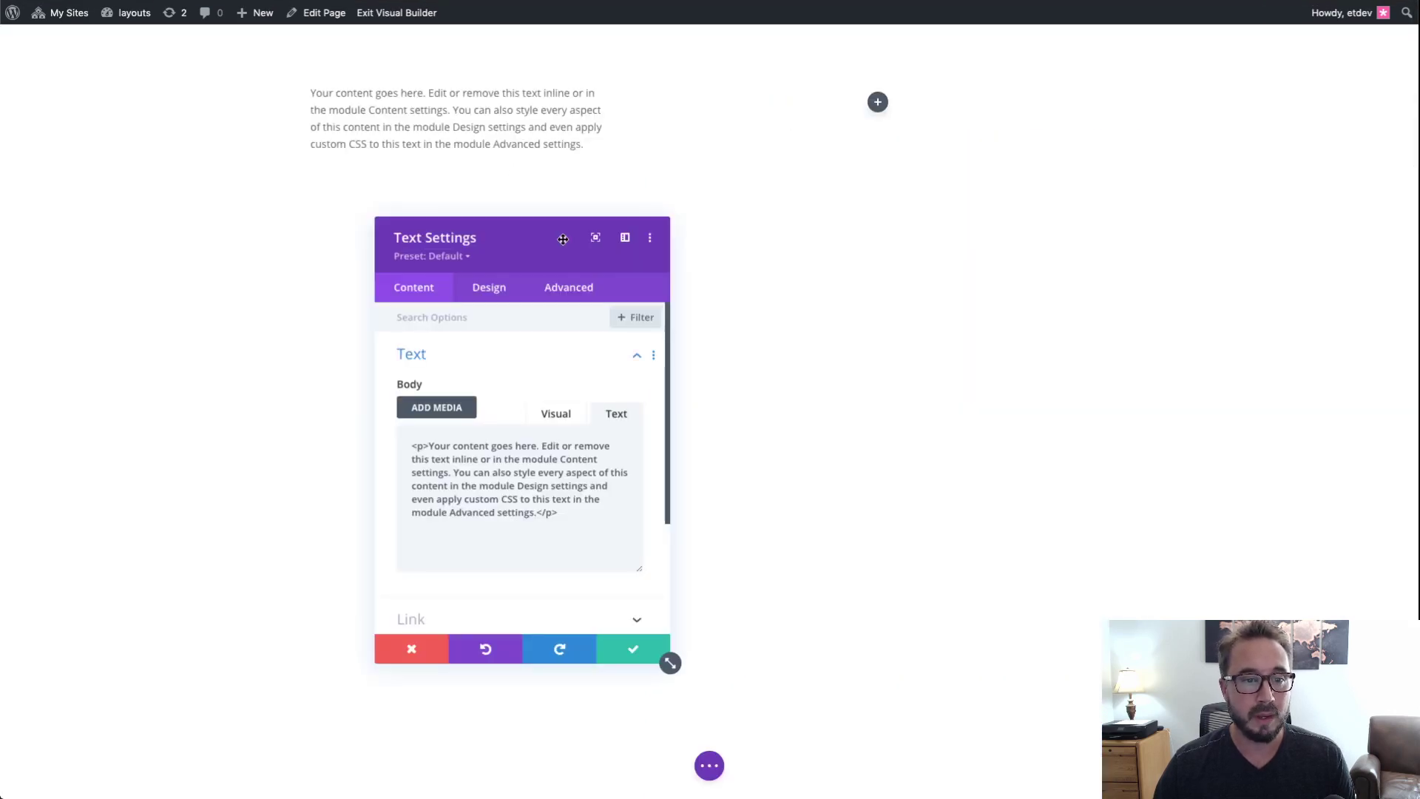
Step: Replace the placeholder body text of the first column's Text module with "Timeline"
left_click_drag(580, 513, 395, 446)
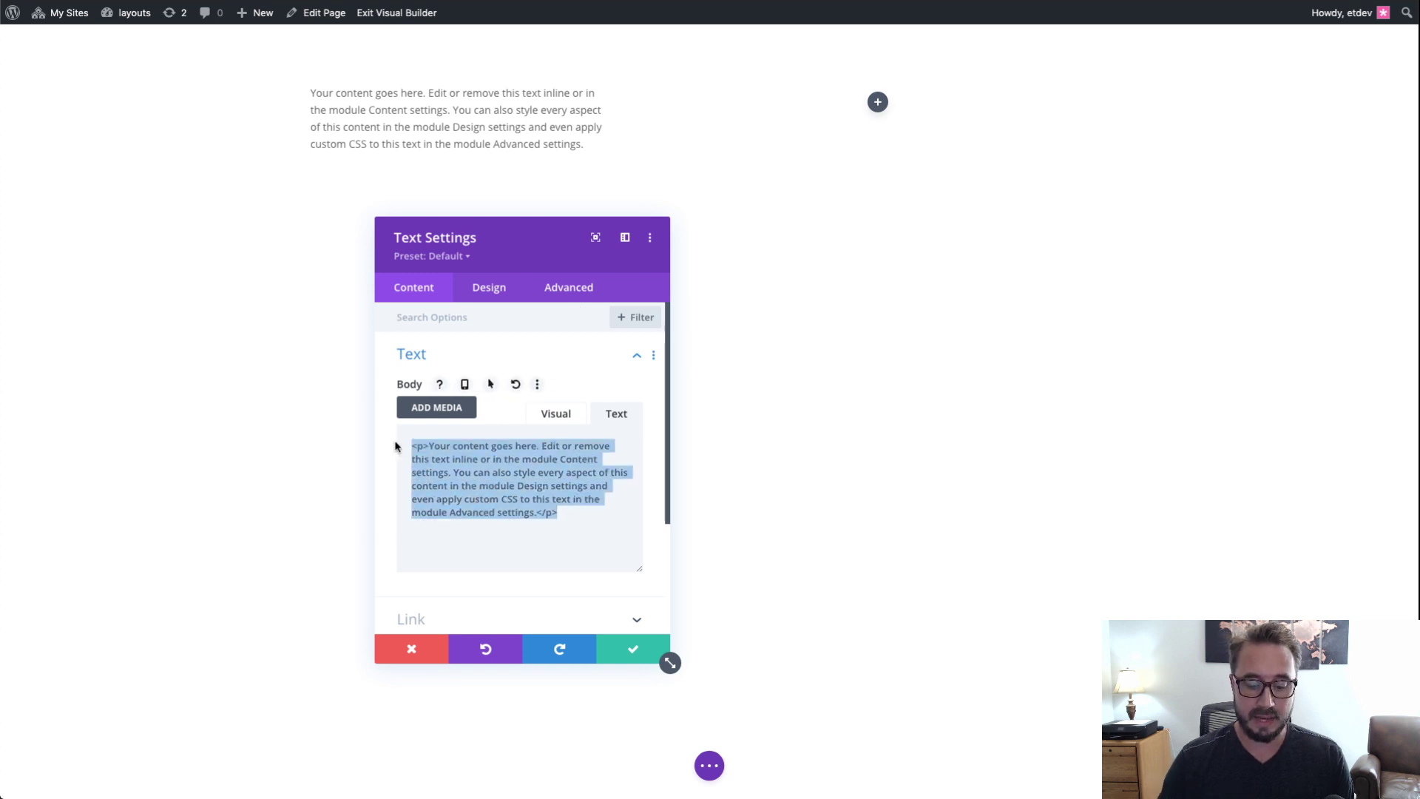
type("Timeline")
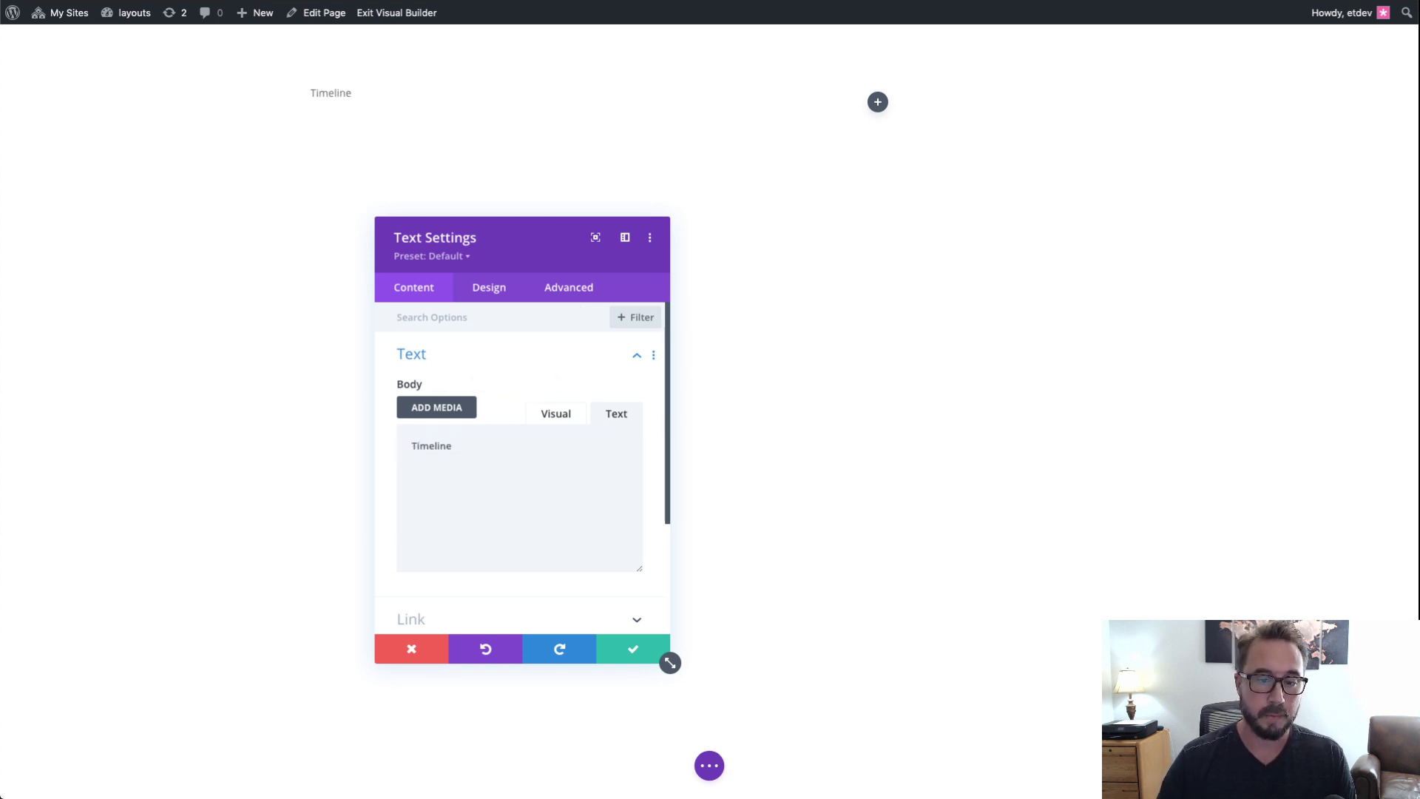
left_click_drag(554, 248, 856, 75)
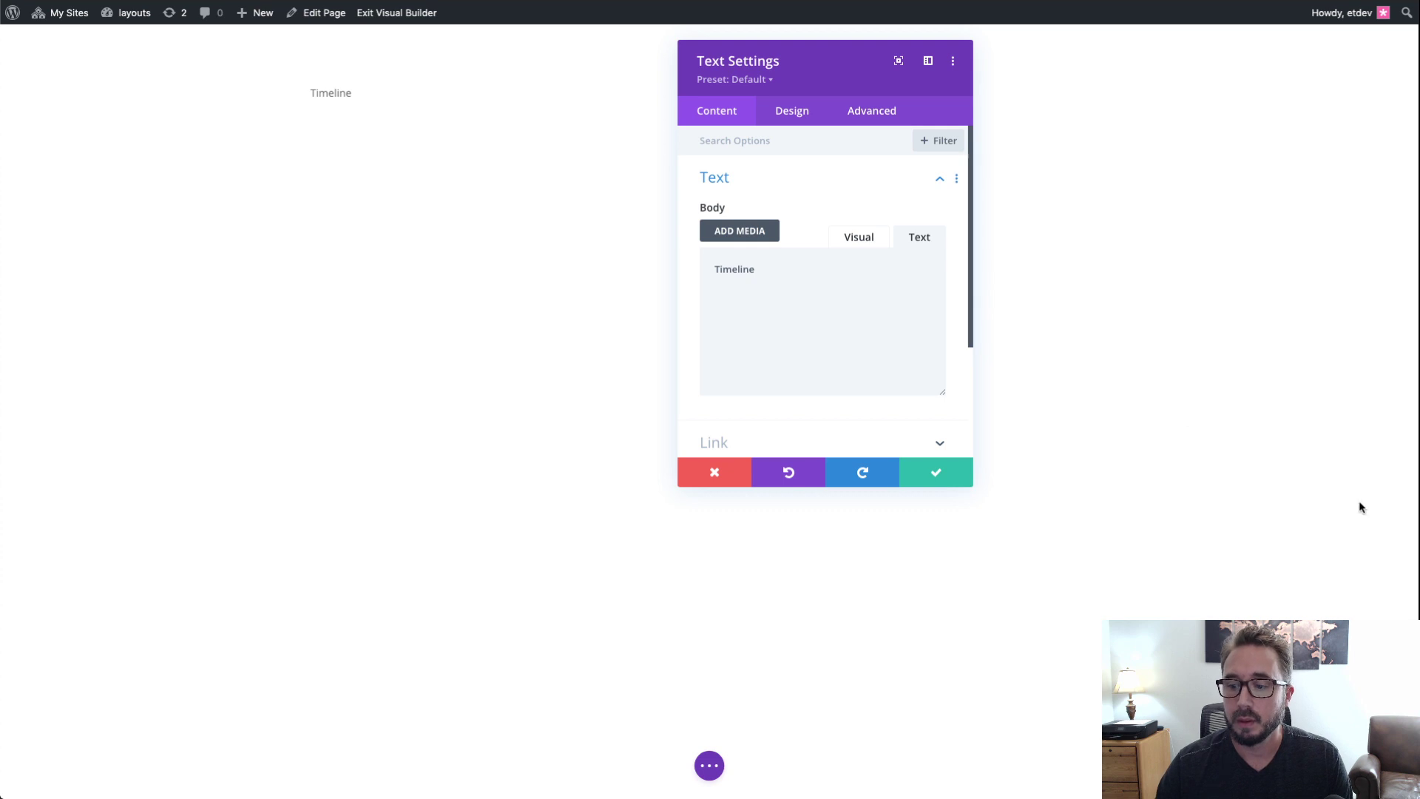
Step: Style the Timeline text in the Oxygen font with bold weight and all-uppercase letters
left_click(804, 117)
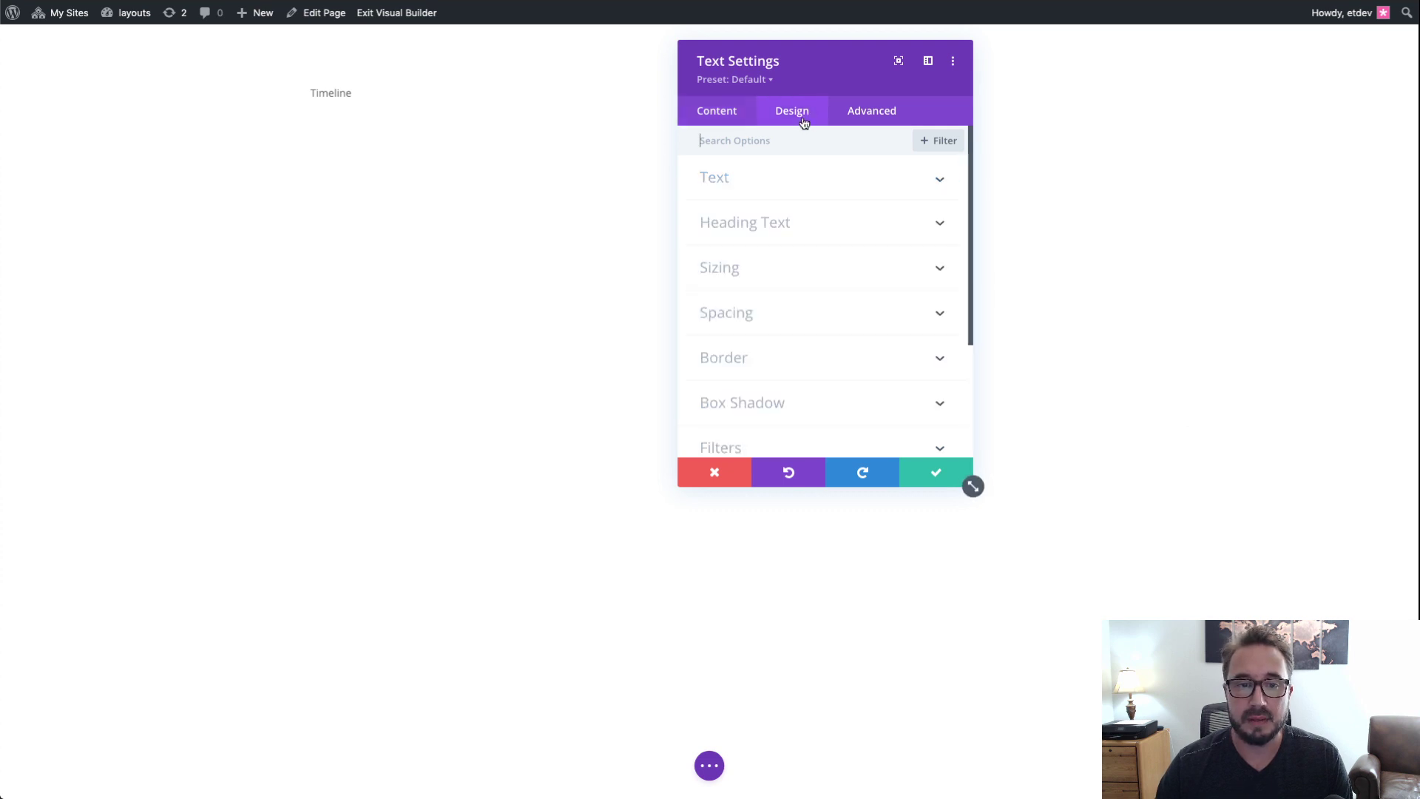
left_click(794, 185)
scroll(788, 265, "down", 2)
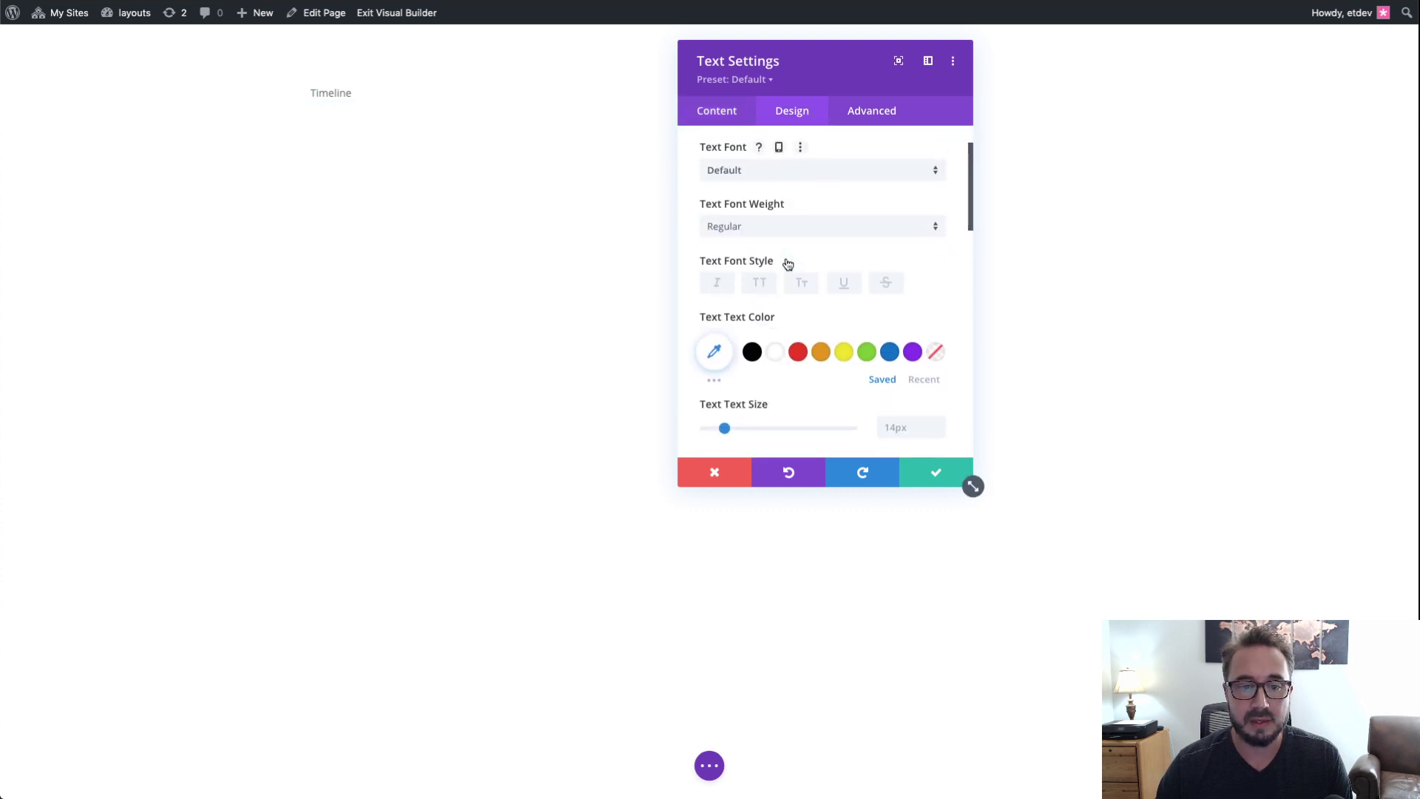
scroll(788, 262, "up", 2)
left_click(788, 239)
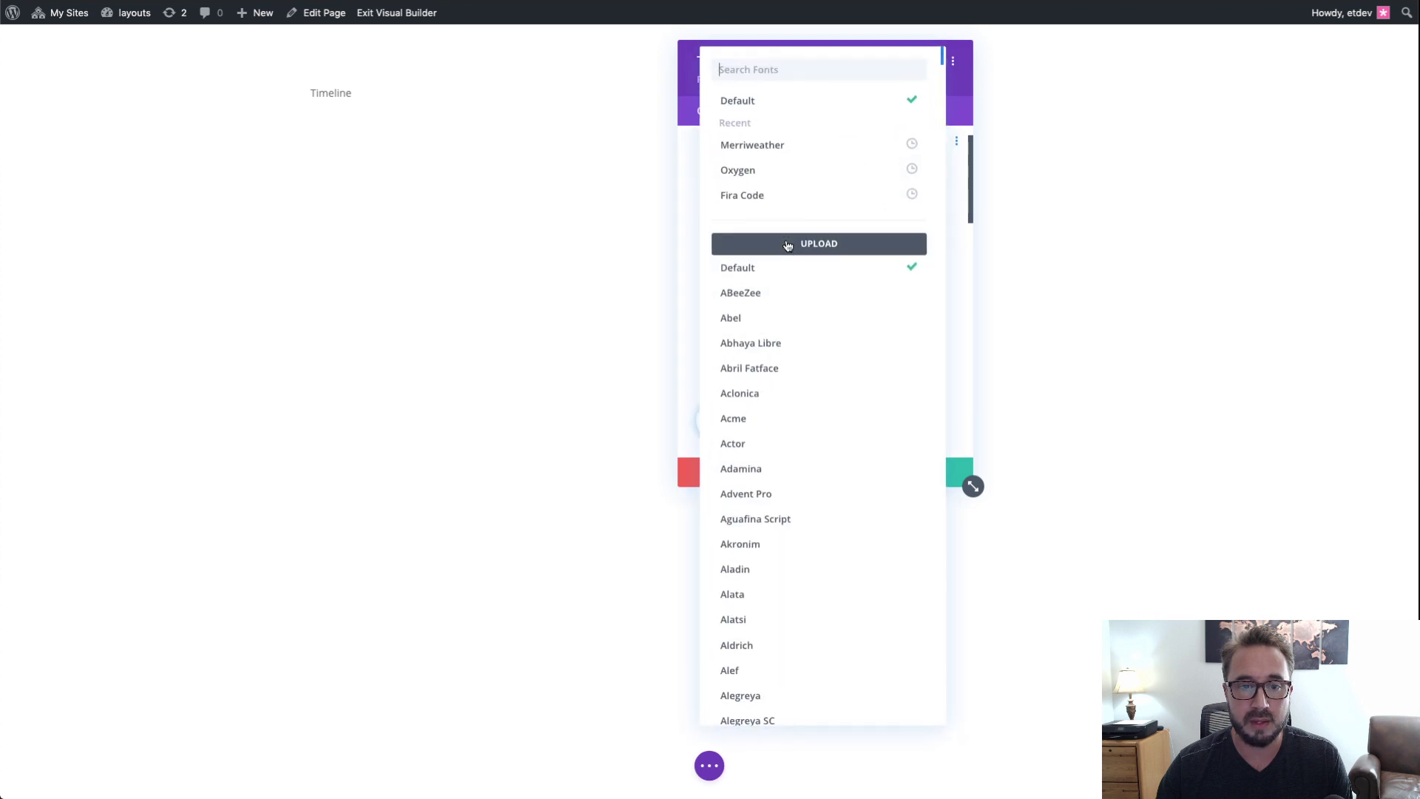
left_click(780, 179)
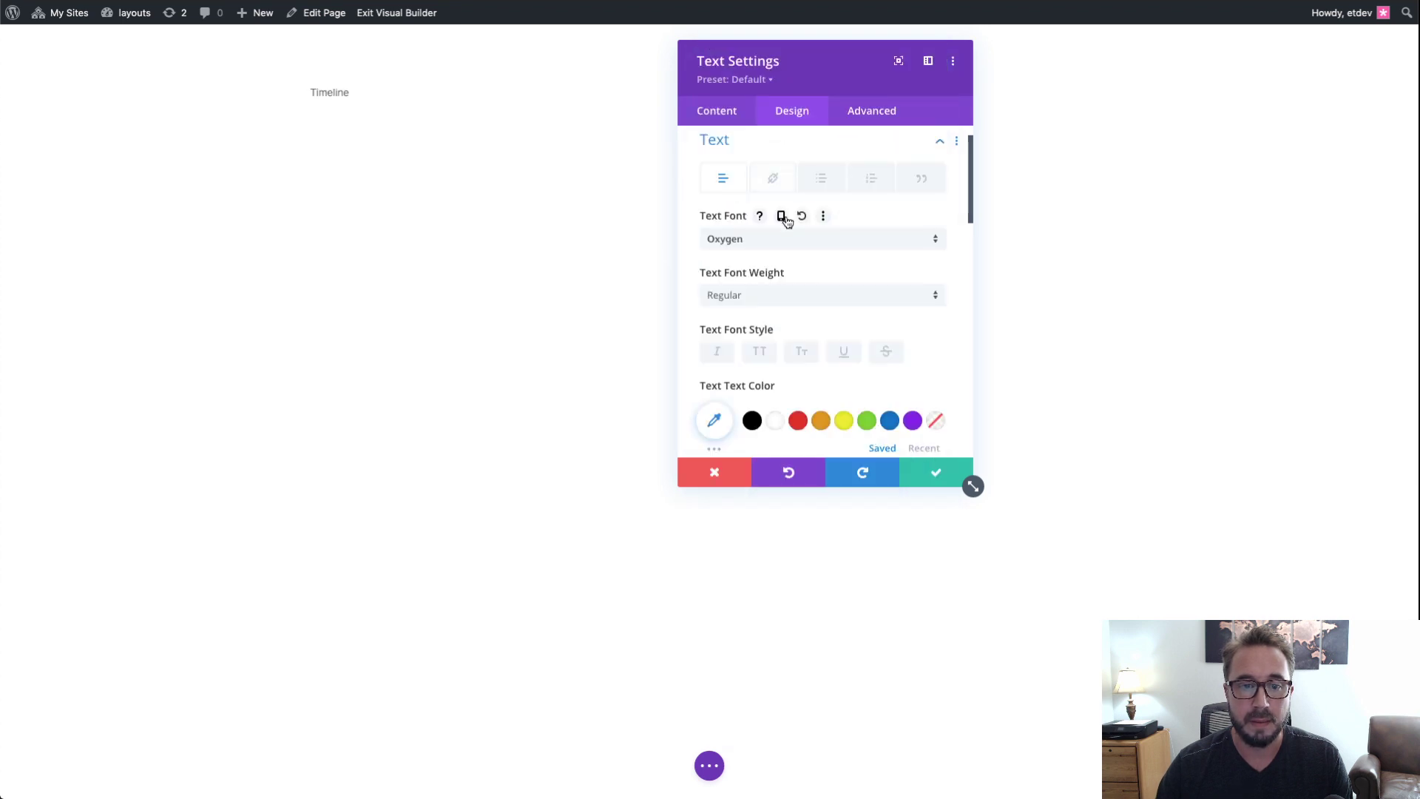
left_click(795, 295)
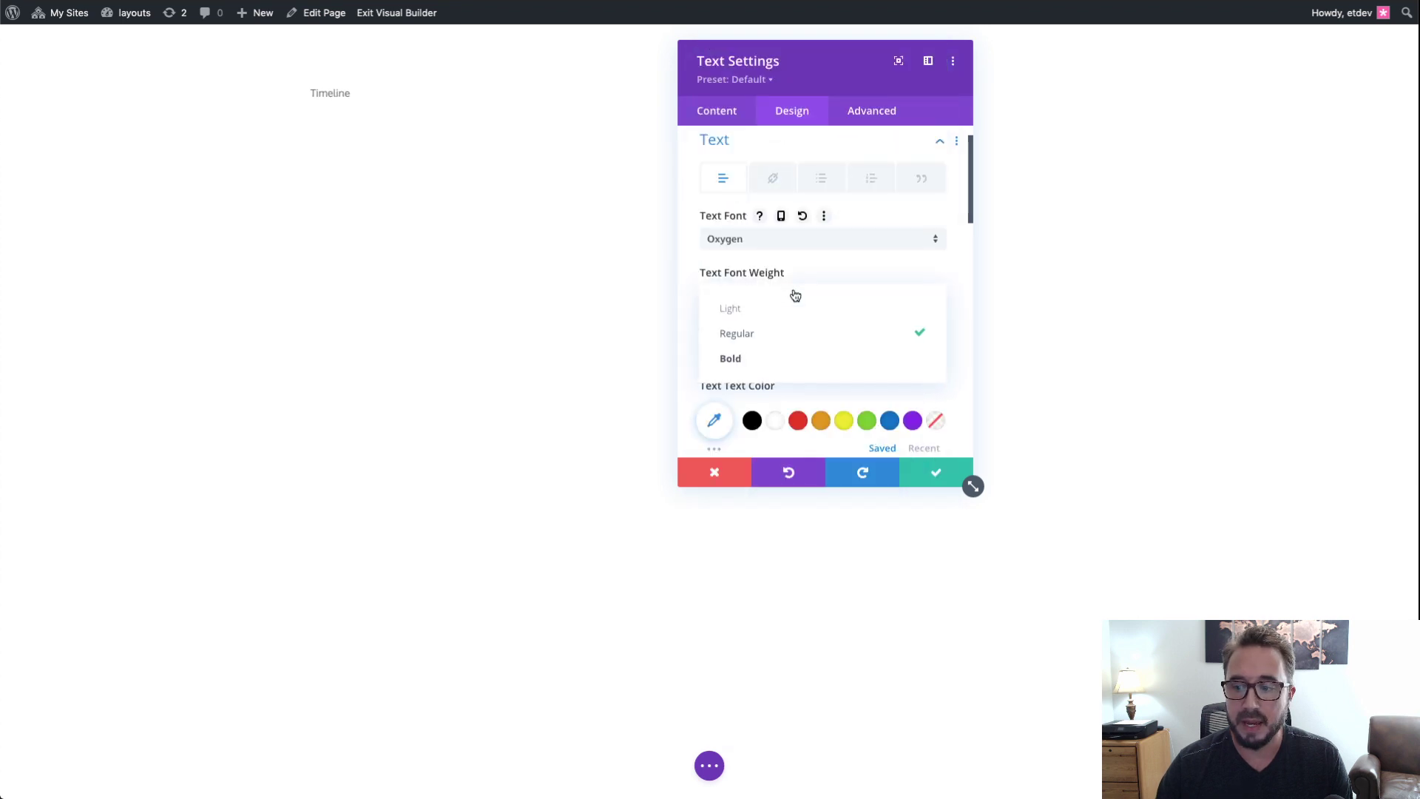
left_click(786, 358)
left_click(768, 358)
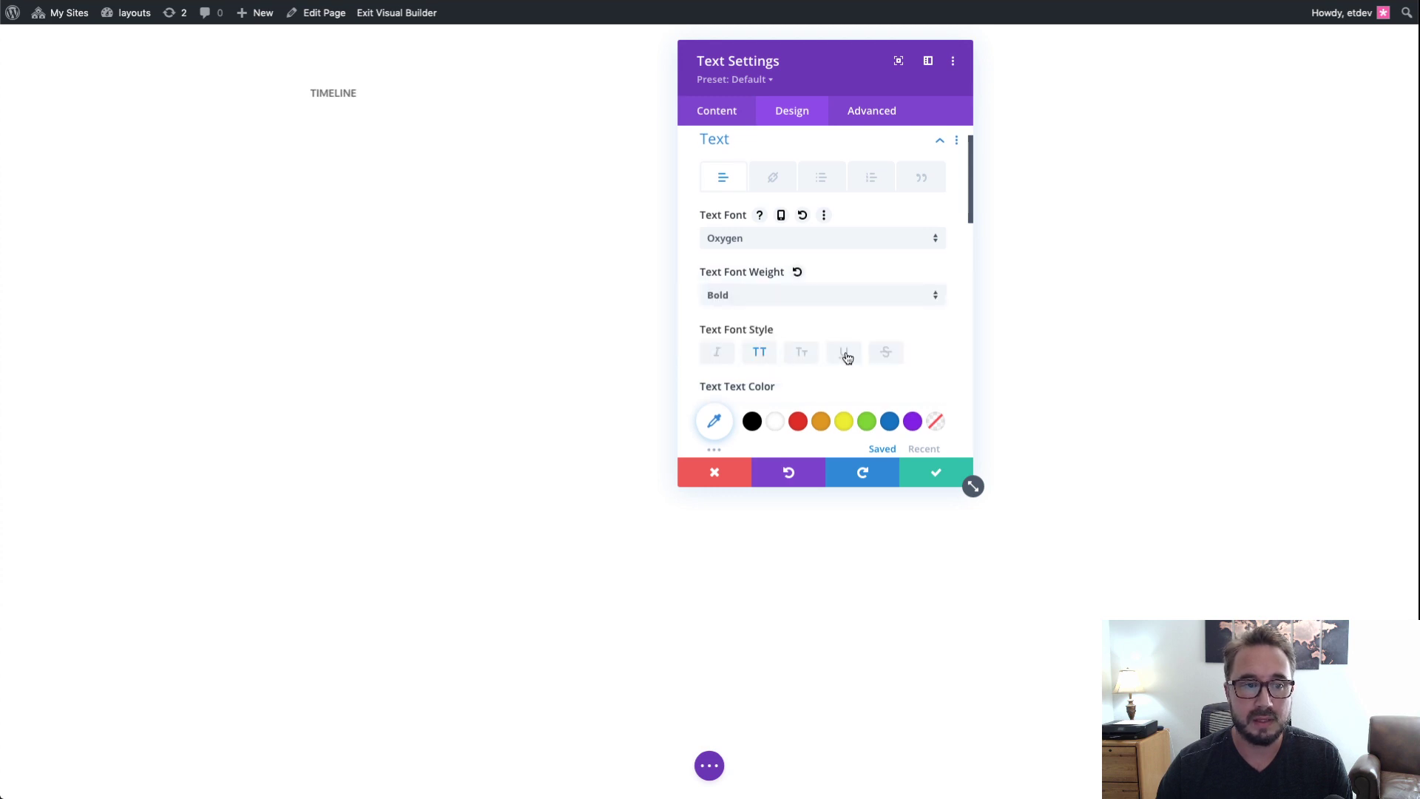
Step: Set the Timeline text size to 50px on desktop, 30px on tablet and 18px on phone
scroll(869, 357, "down", 3)
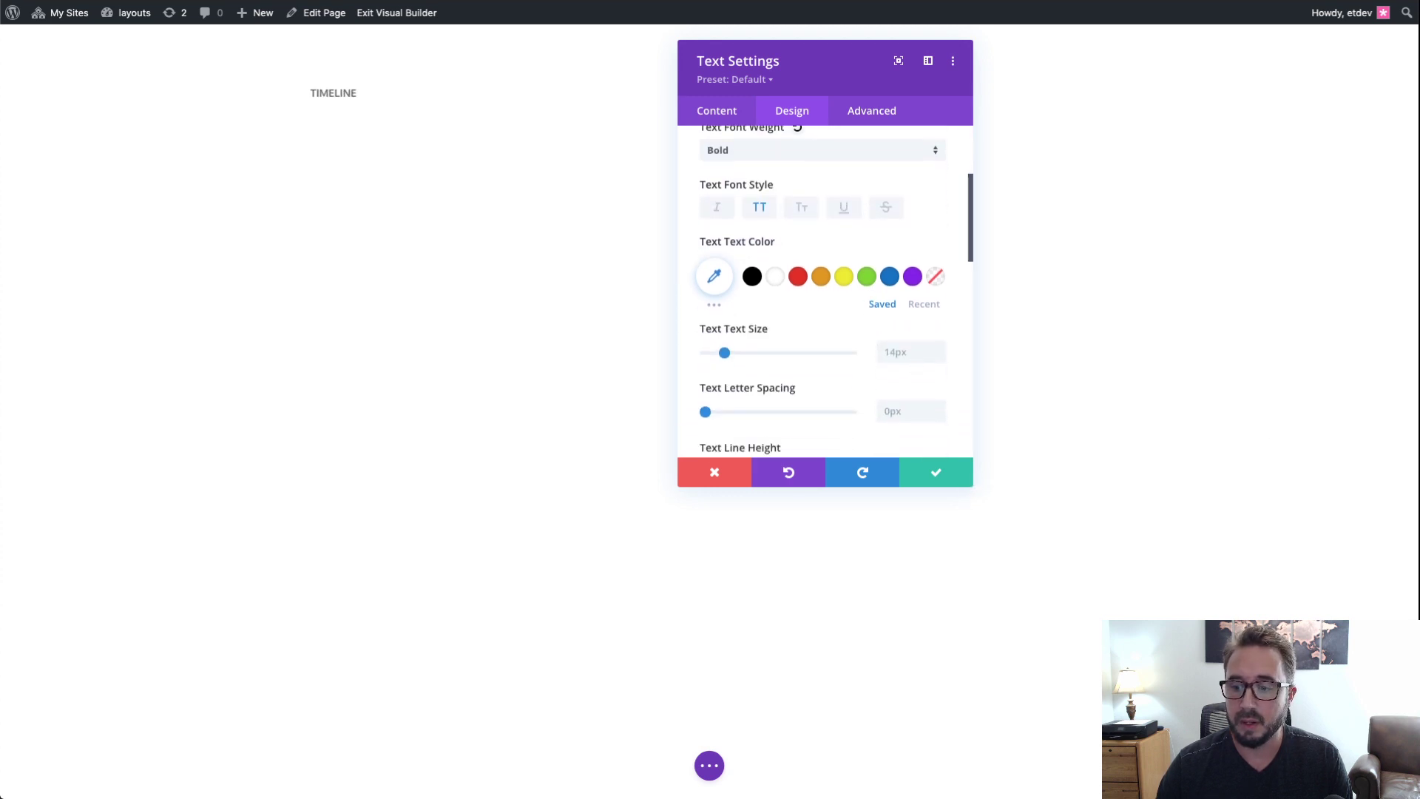
left_click(914, 358)
type("50")
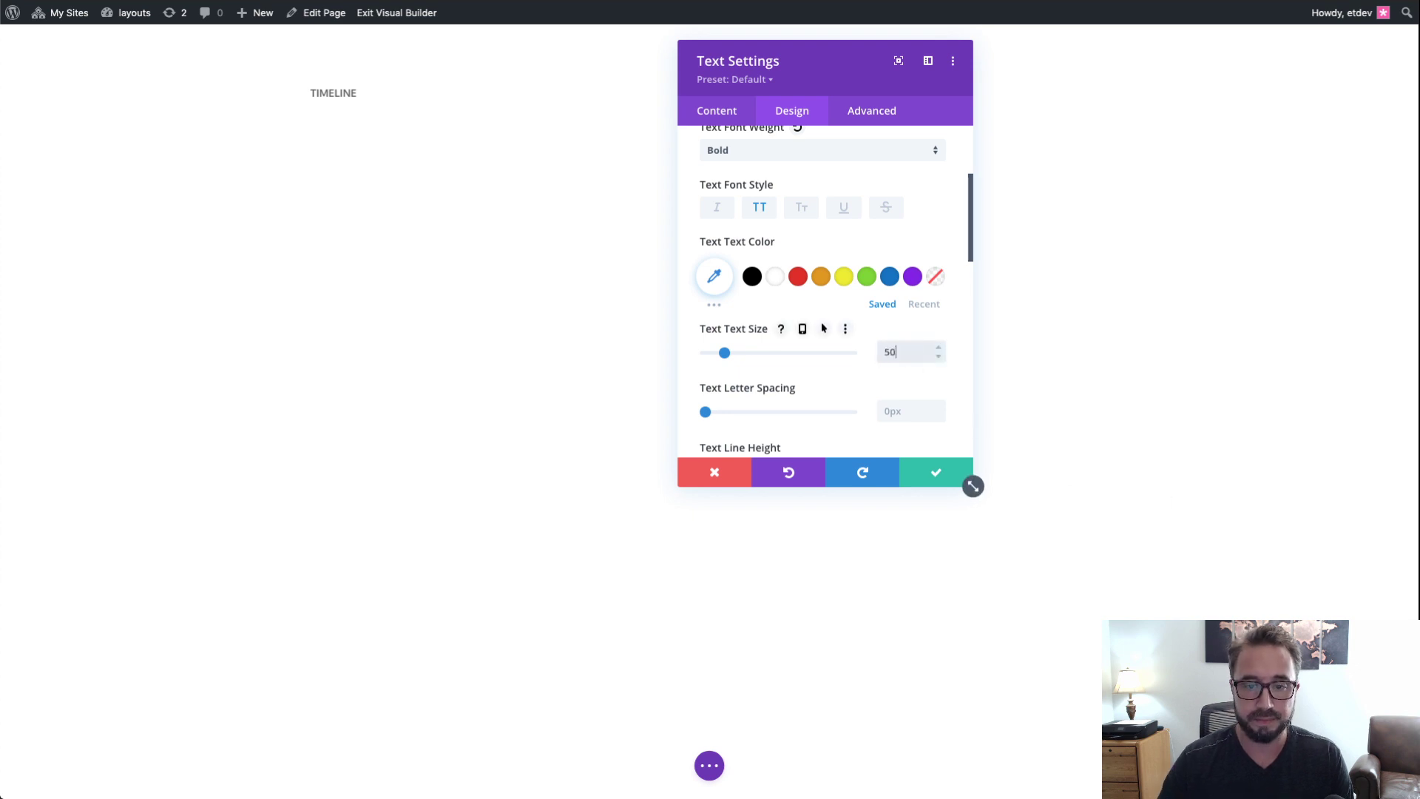
left_click(802, 328)
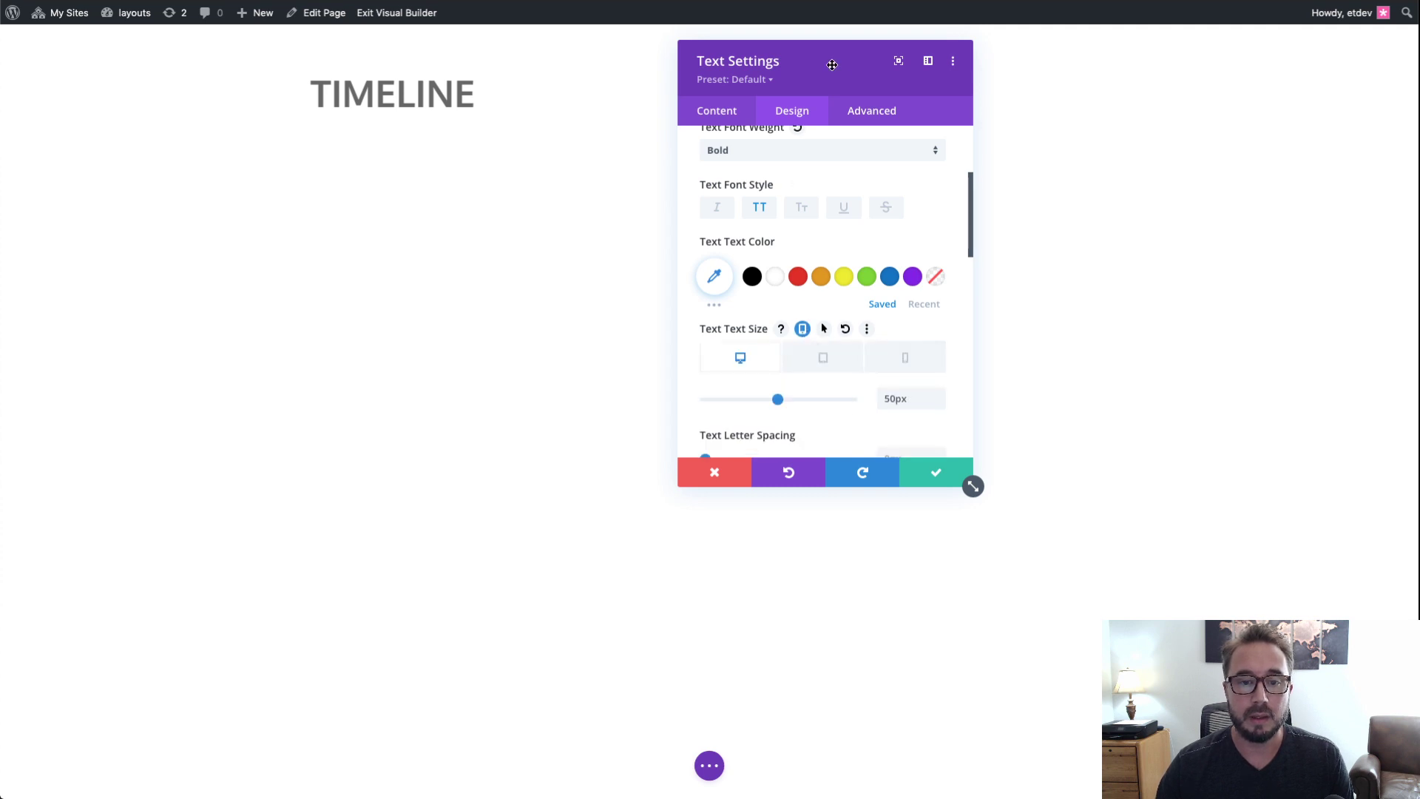
left_click_drag(832, 65, 1052, 61)
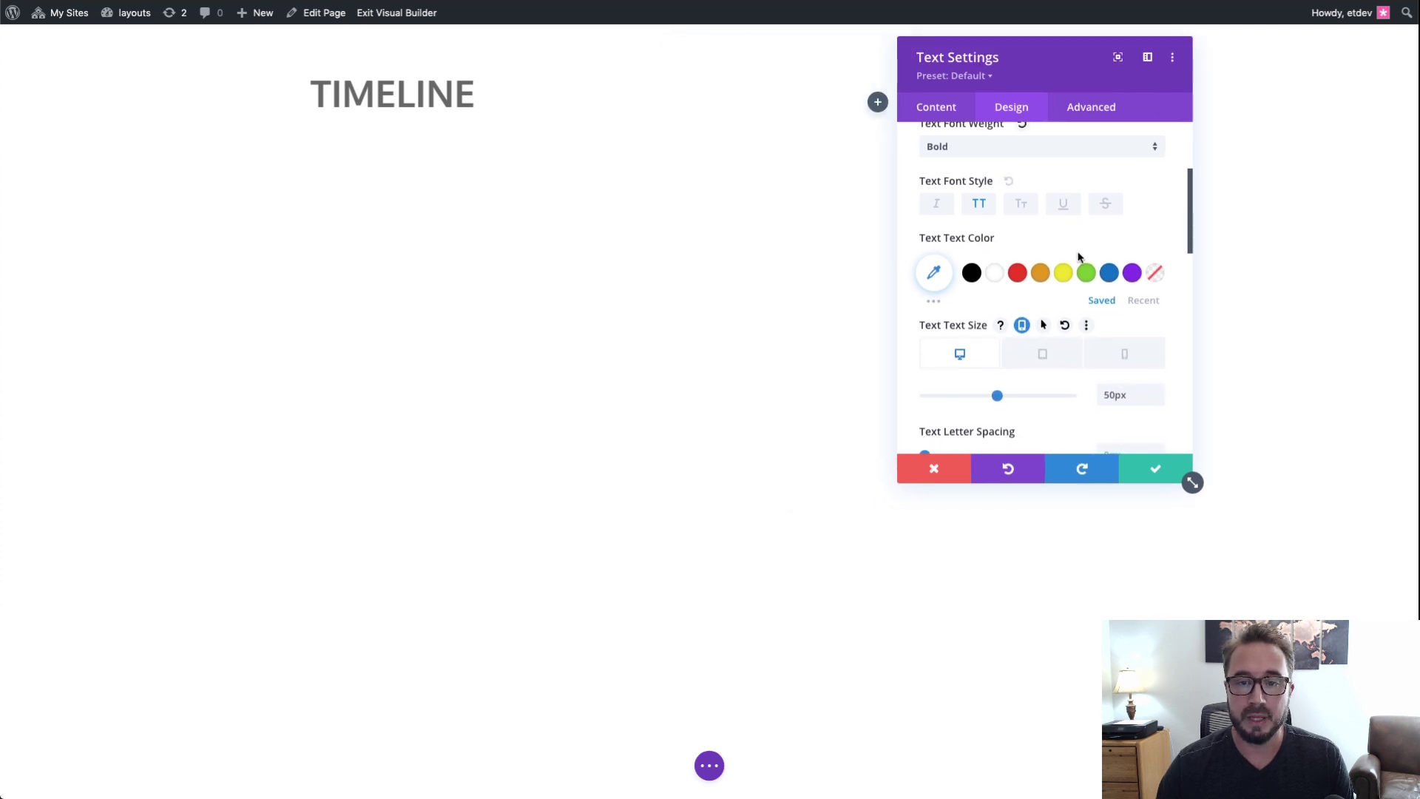
left_click(1049, 359)
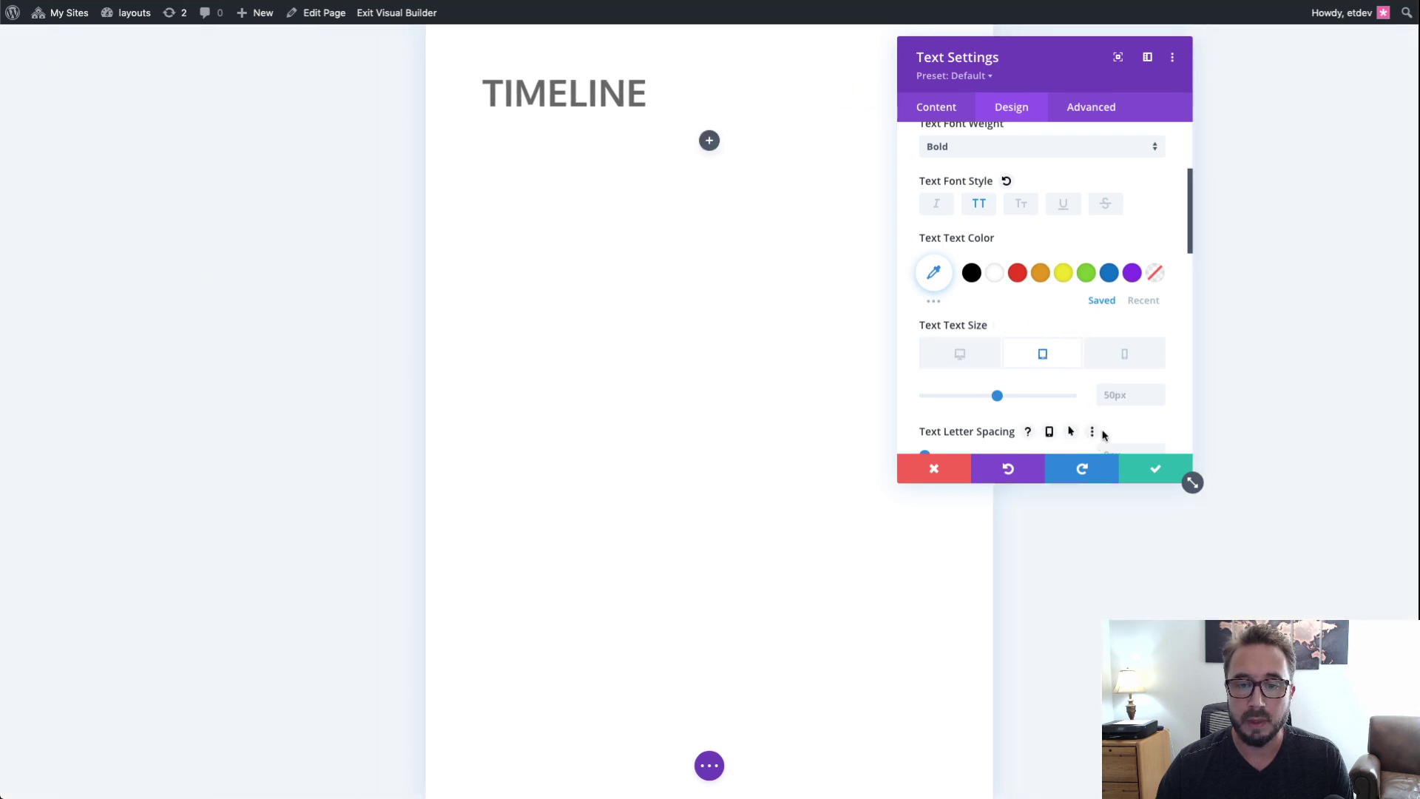
left_click(1143, 397)
type("30")
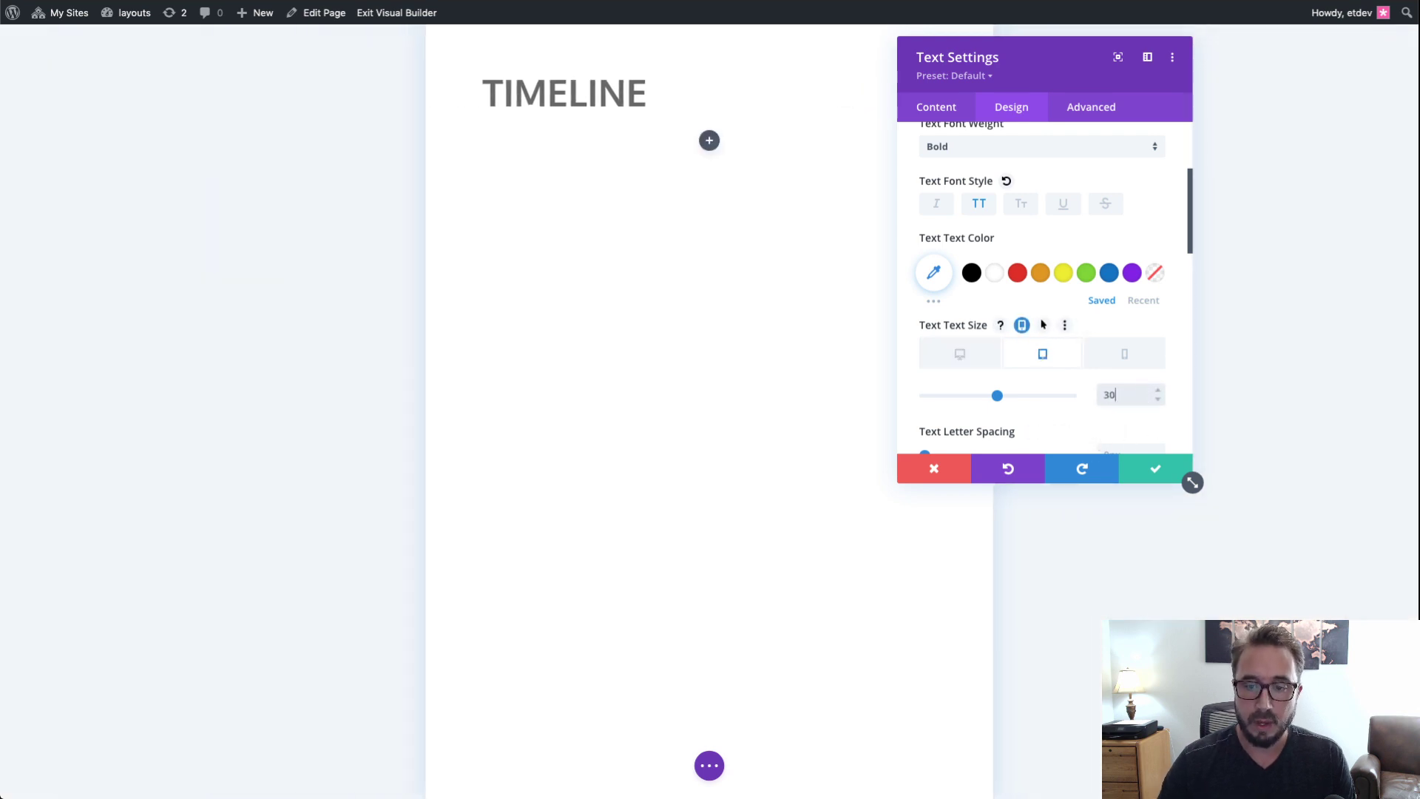
left_click(1124, 354)
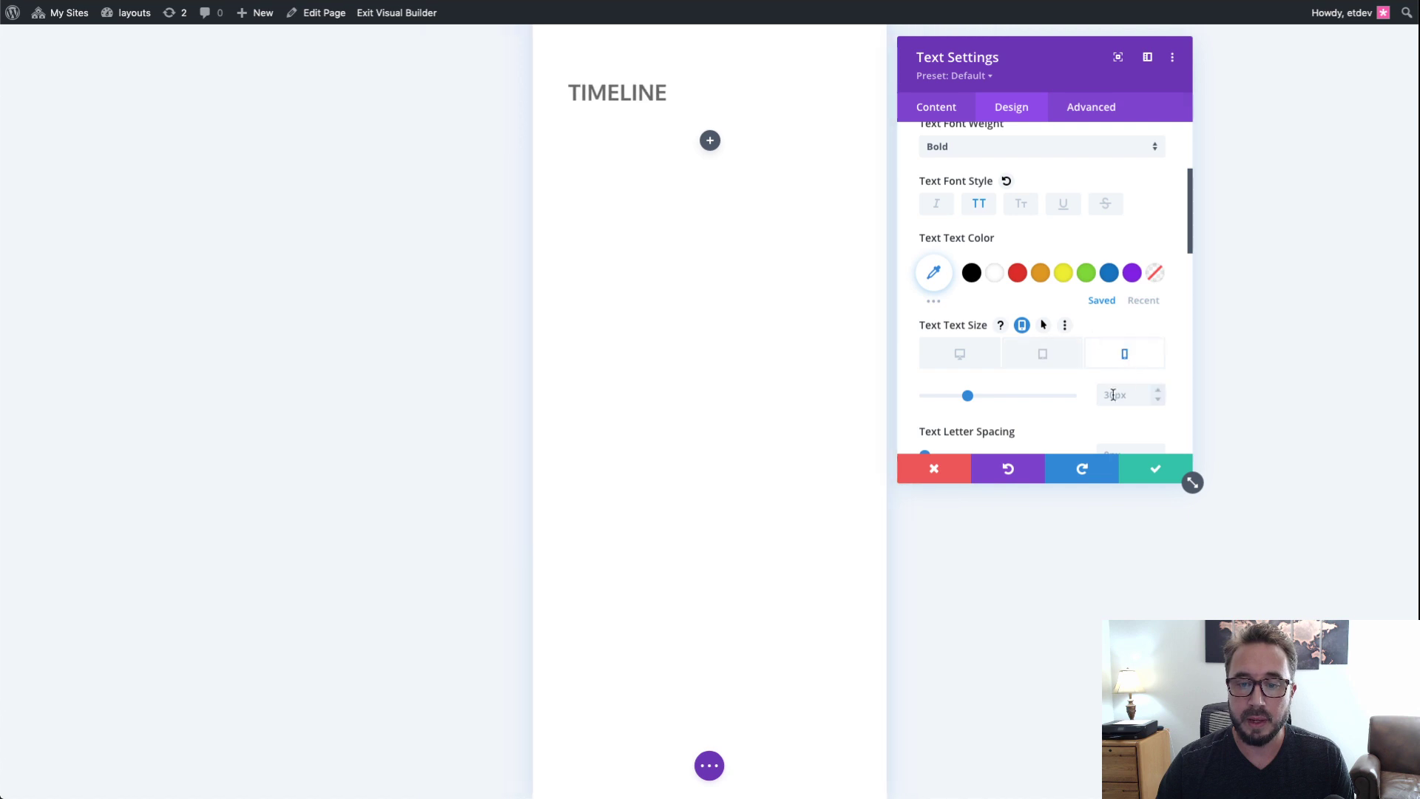
left_click(1114, 395)
type("18")
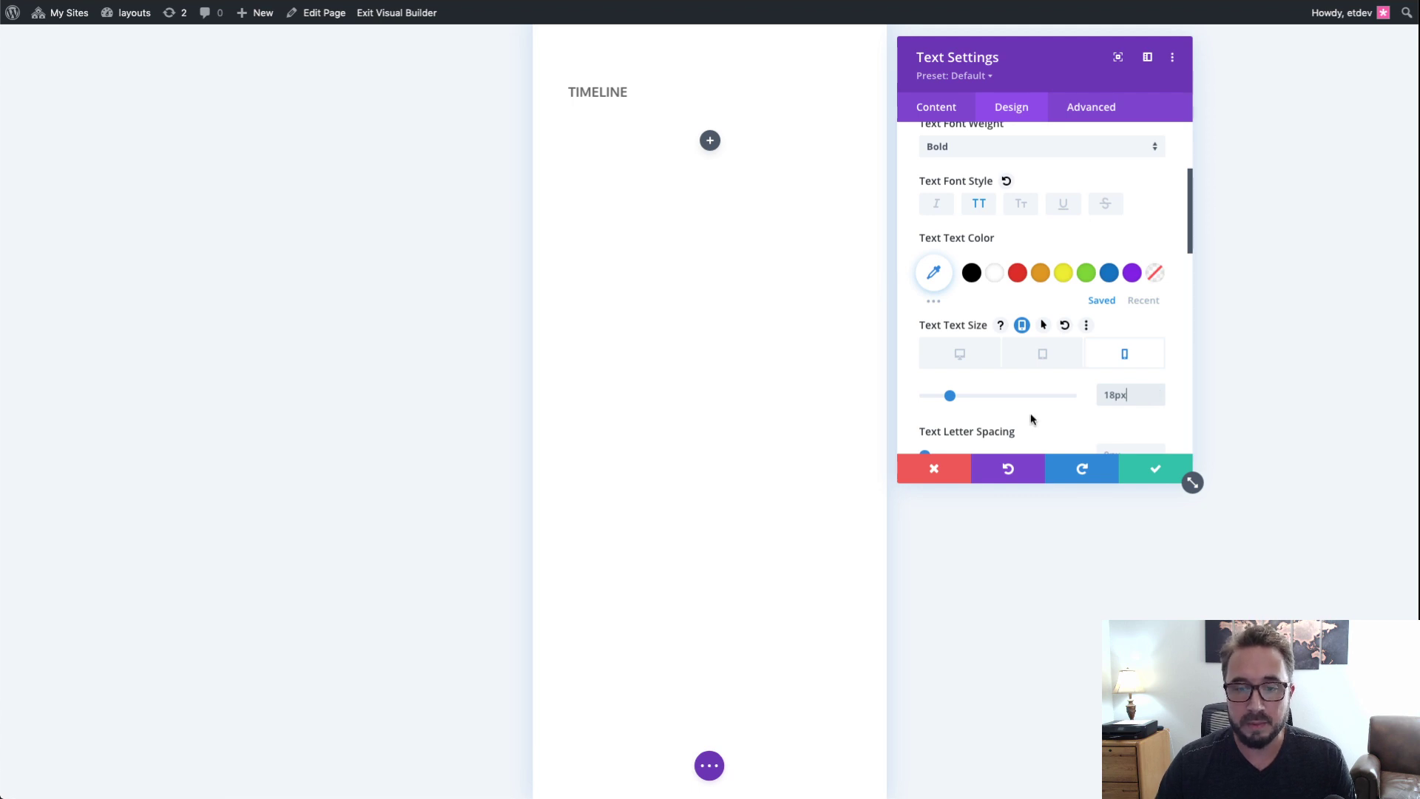
Step: Set the Timeline text's desktop line height to 1em and align the text to the right
scroll(1033, 420, "down", 3)
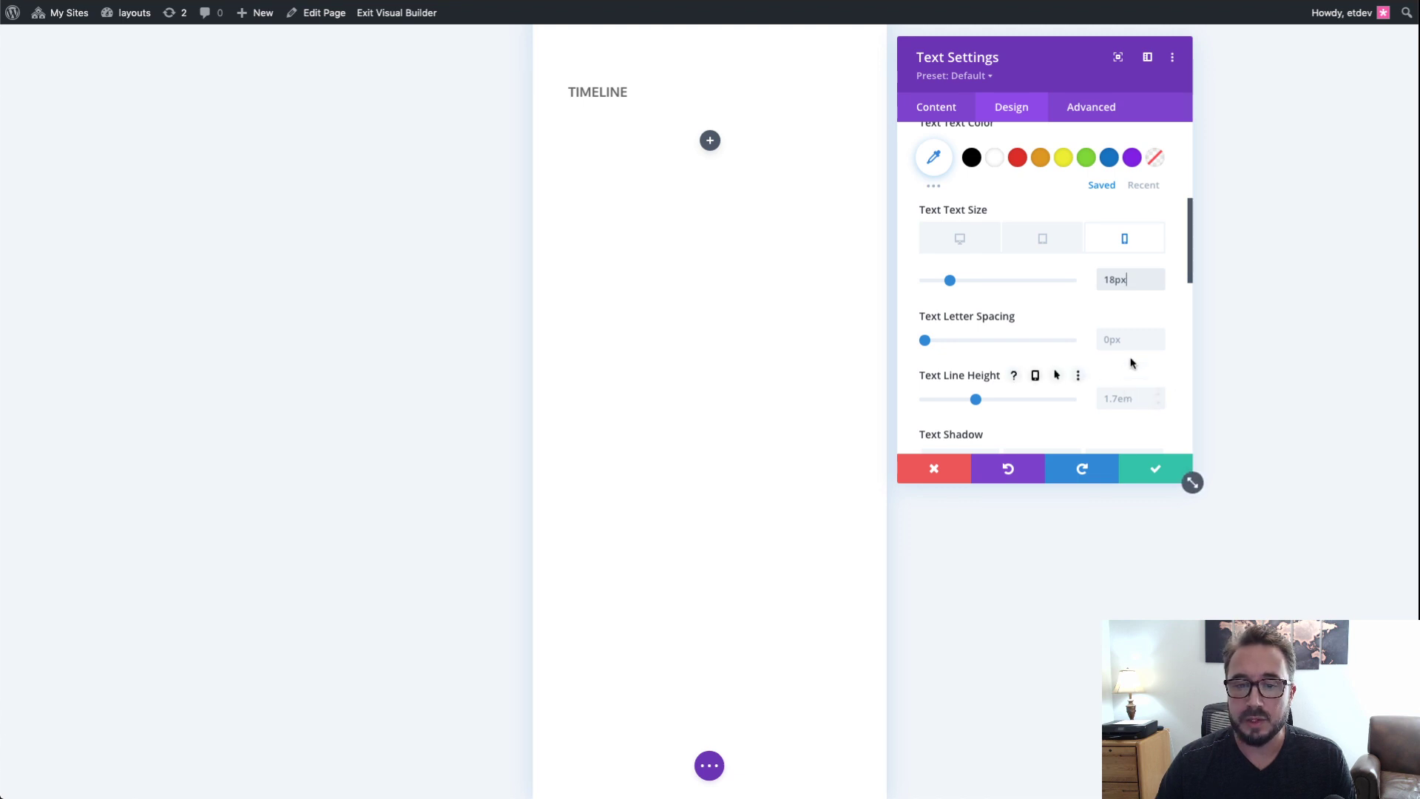
left_click(965, 242)
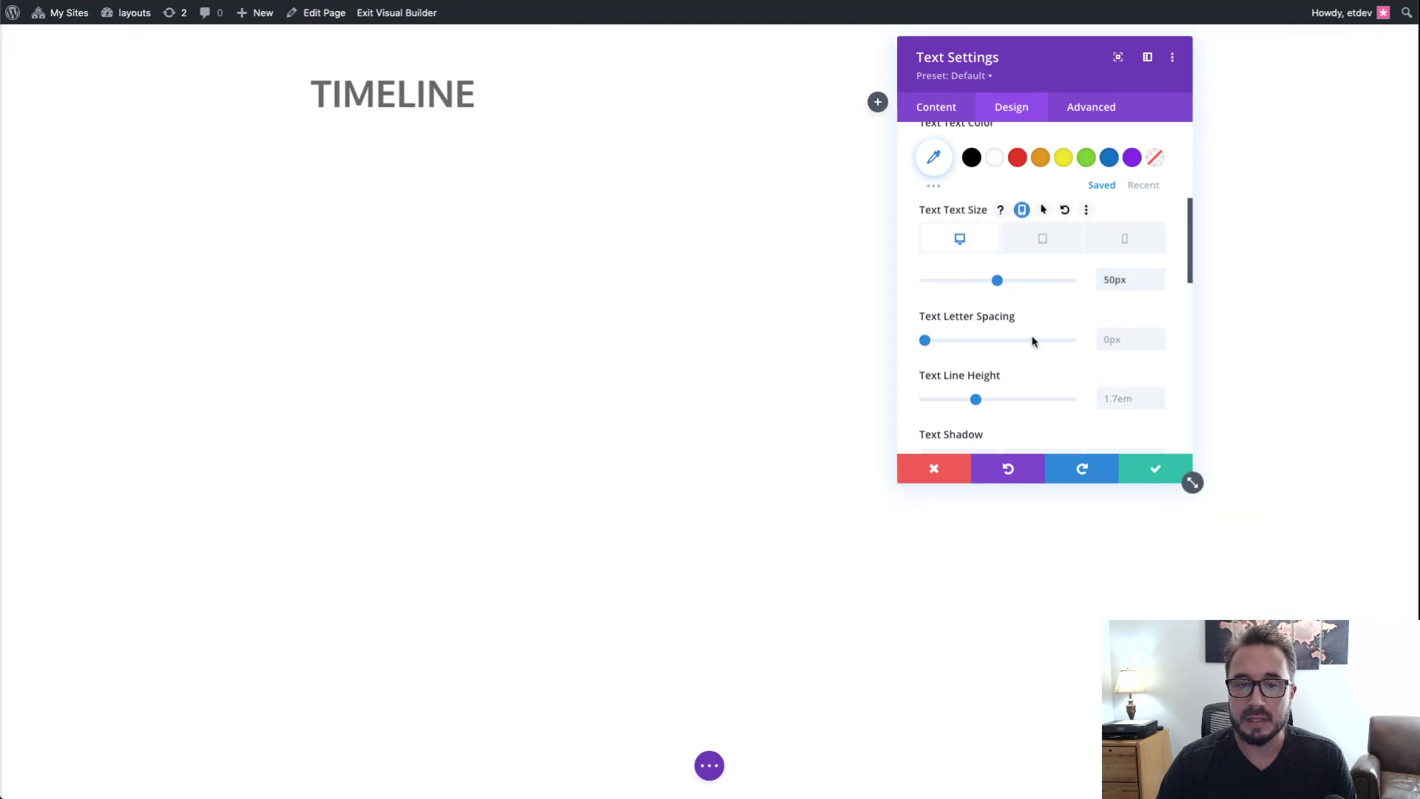
left_click(1126, 397)
type("1em")
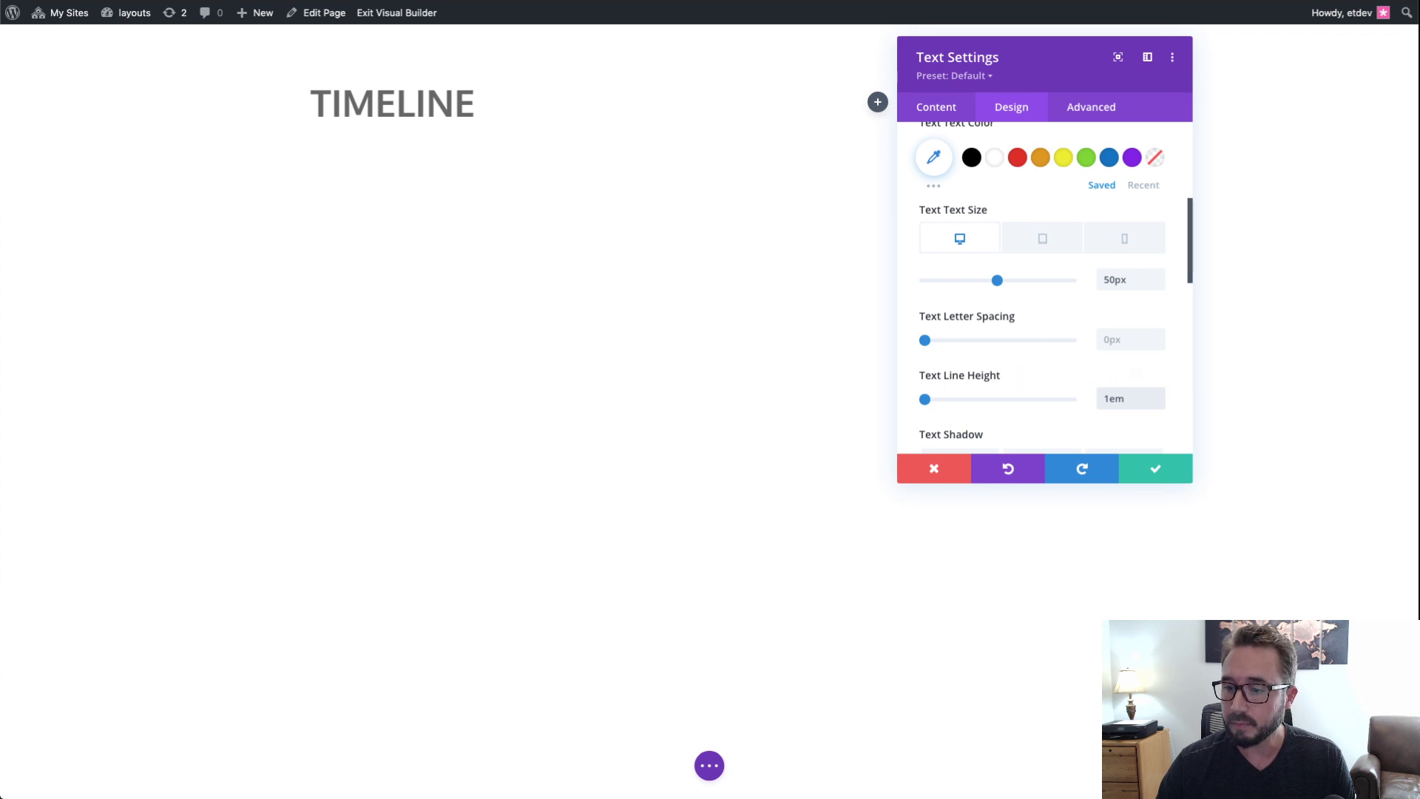
scroll(1113, 390, "down", 2)
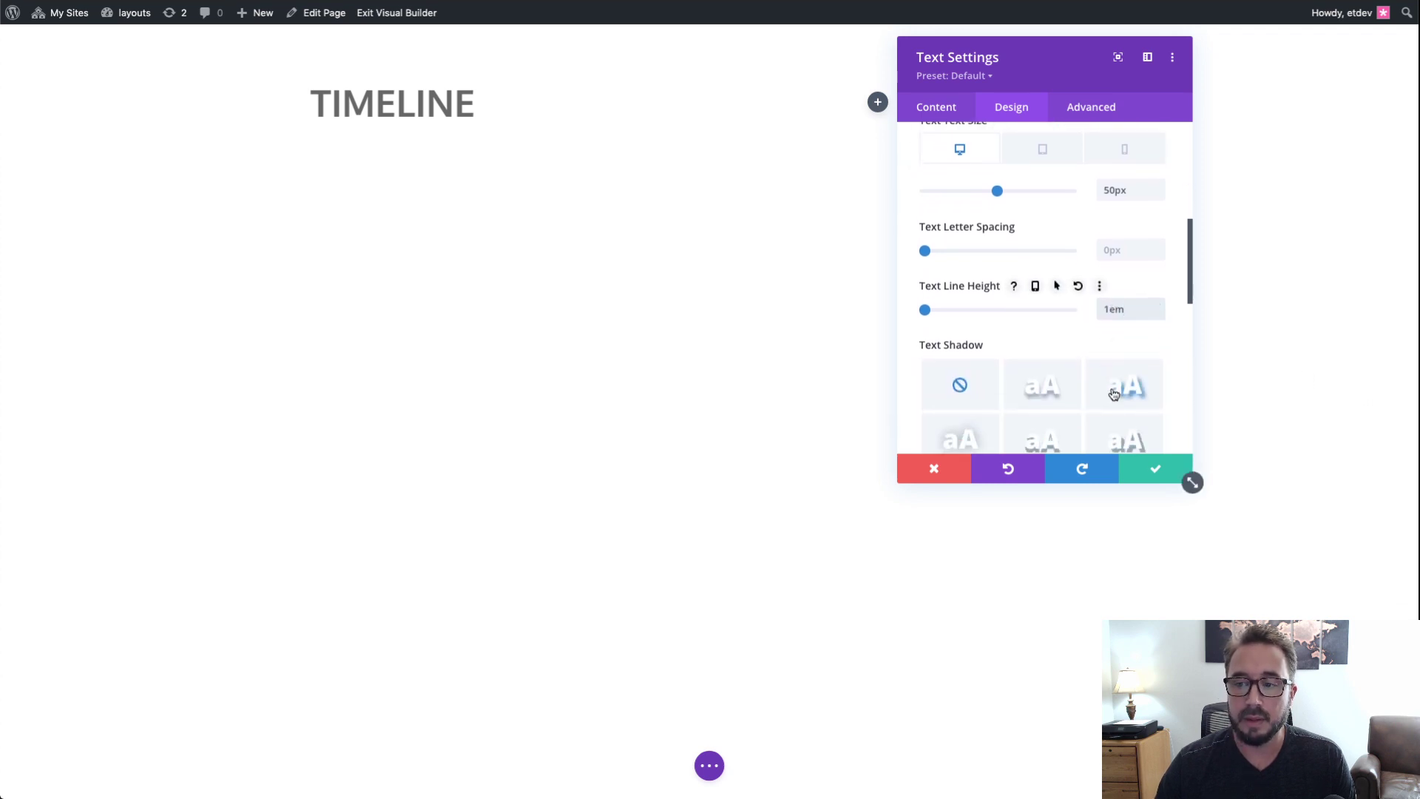
scroll(1113, 393, "down", 3)
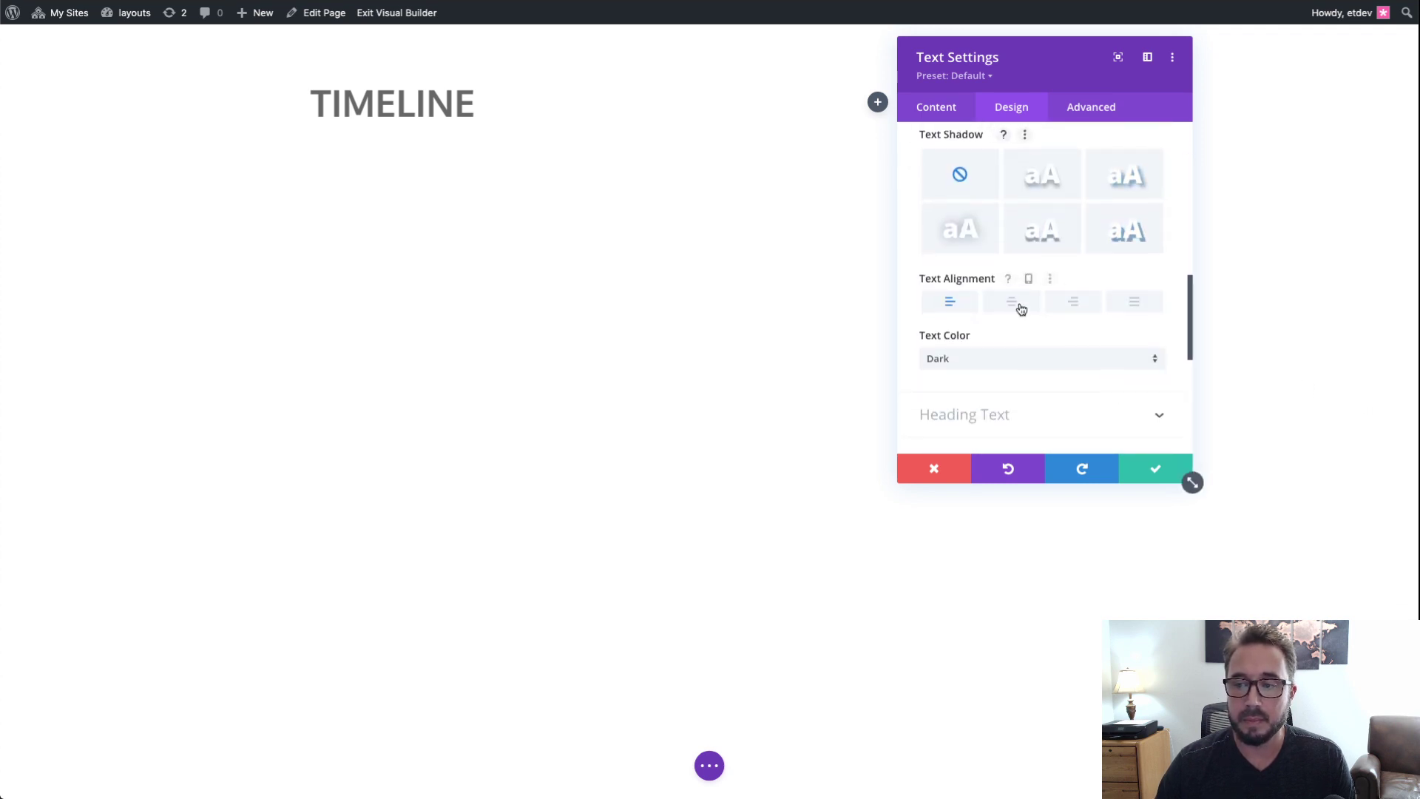
left_click(1066, 305)
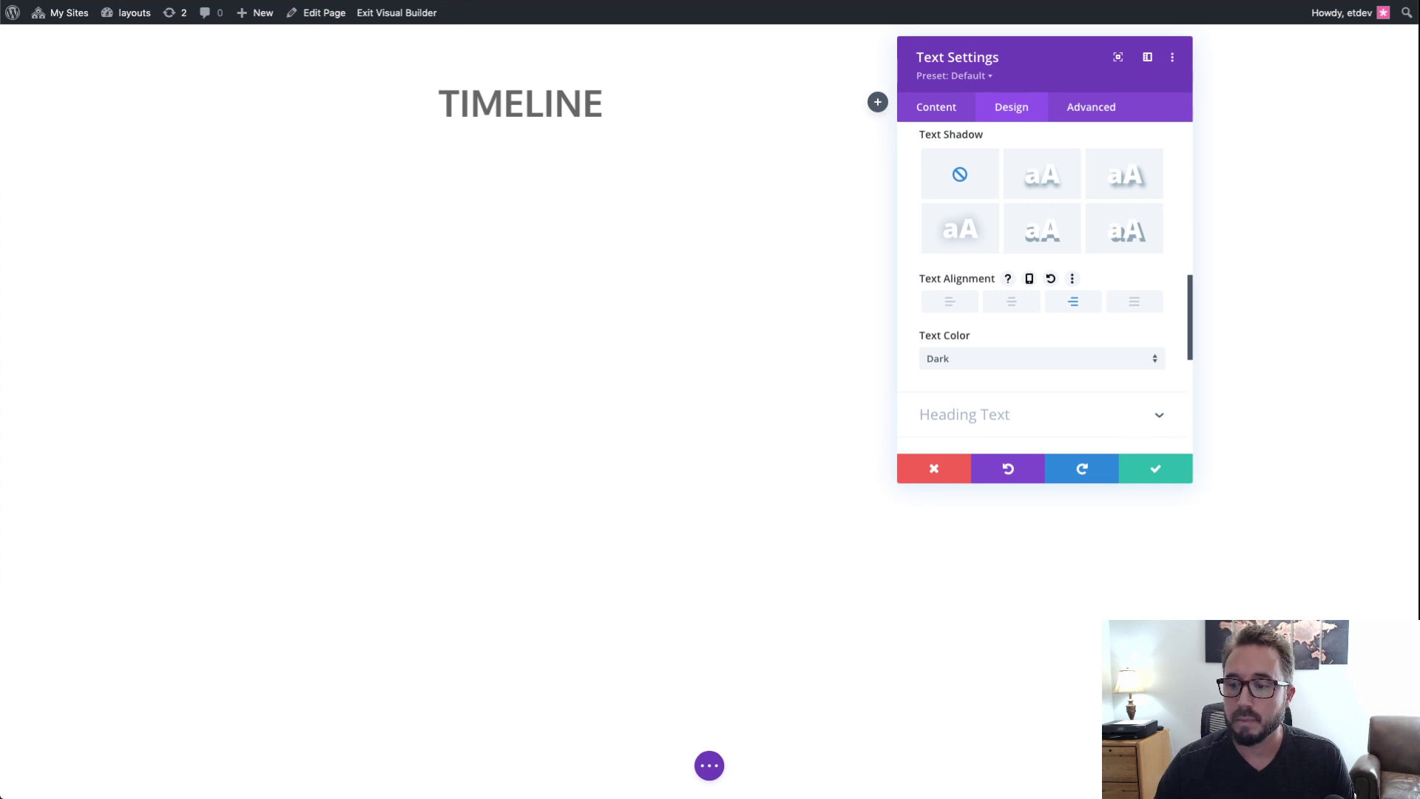
Step: Give the Timeline text module a top padding of 5px and save its settings
scroll(1010, 288, "down", 5)
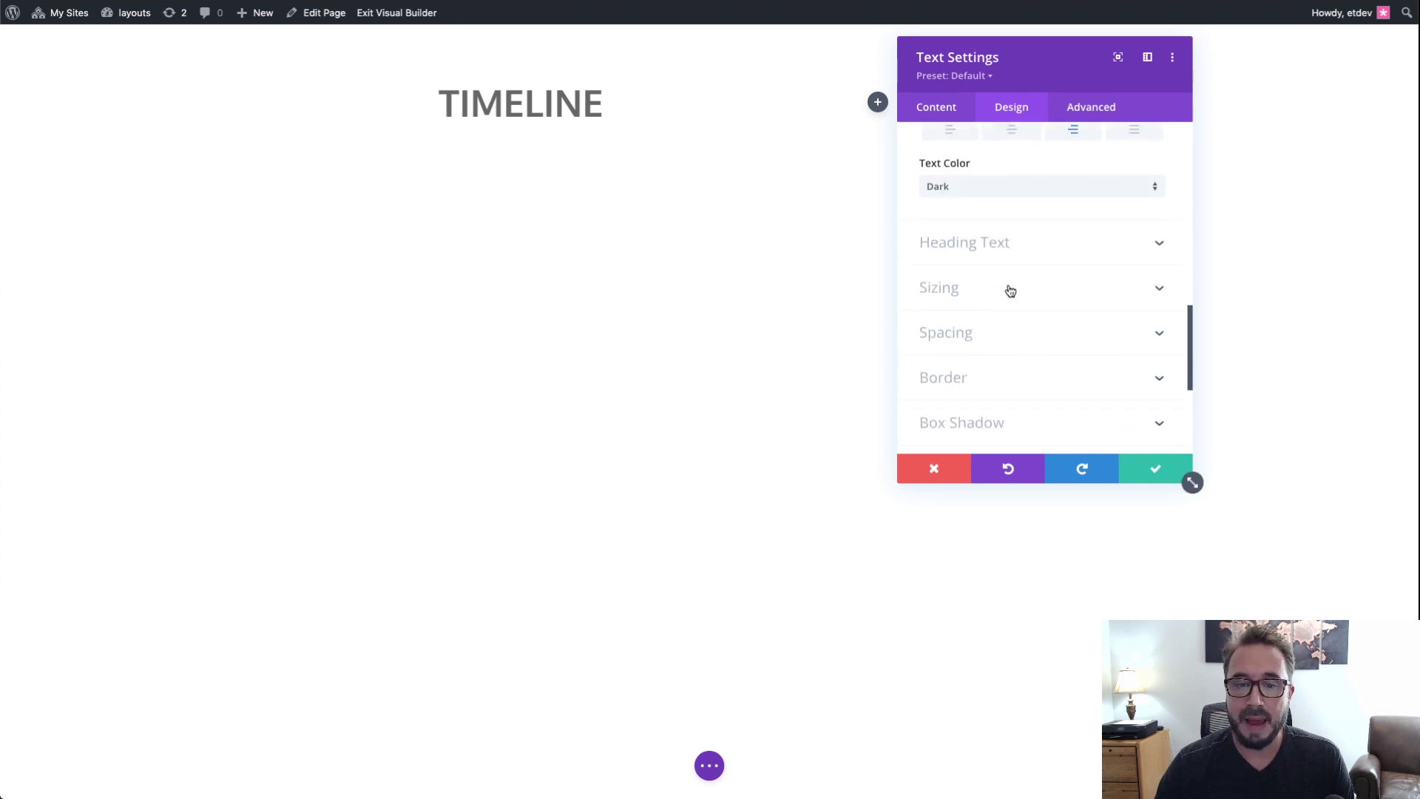
left_click(1012, 271)
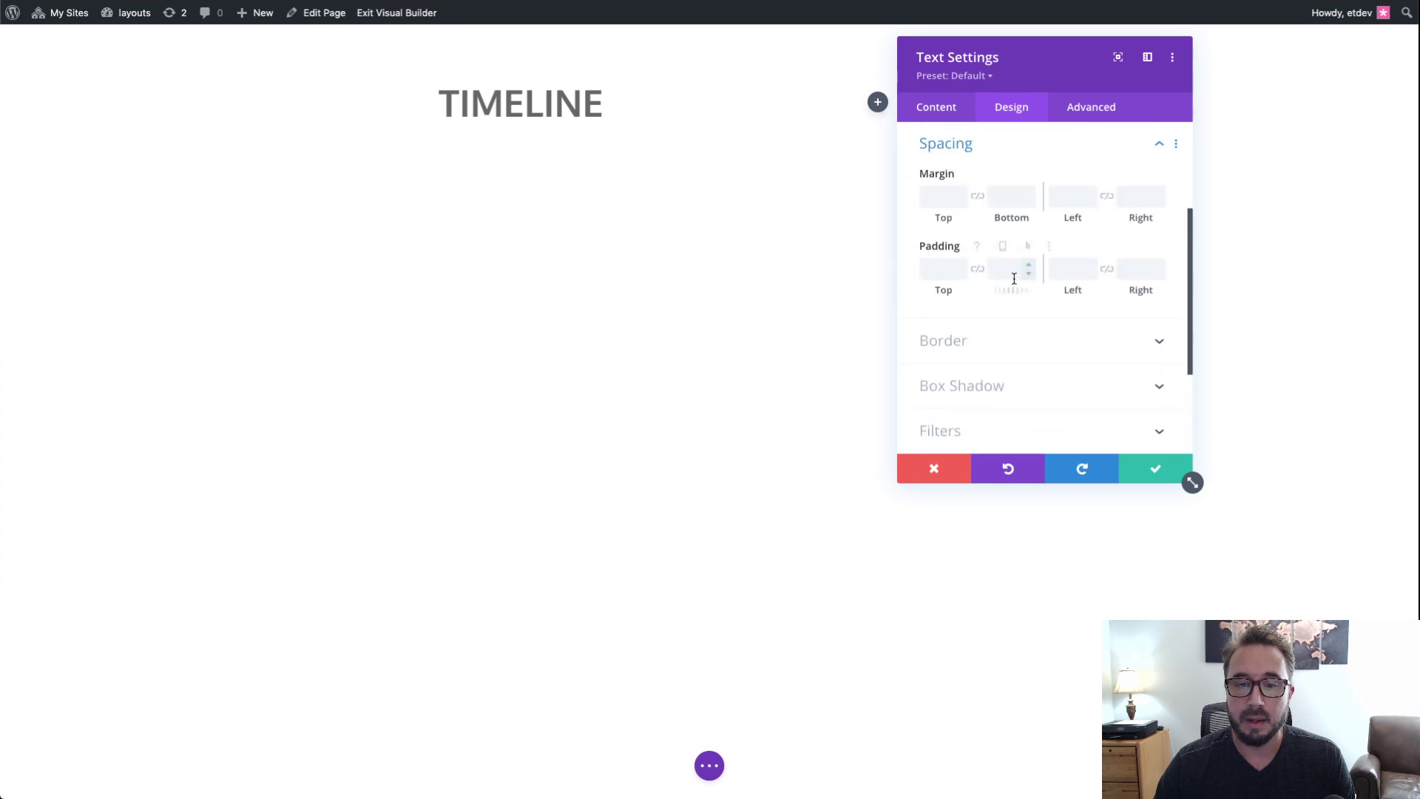
left_click(961, 262)
left_click(962, 264)
left_click(962, 264)
left_click(962, 264)
left_click(962, 265)
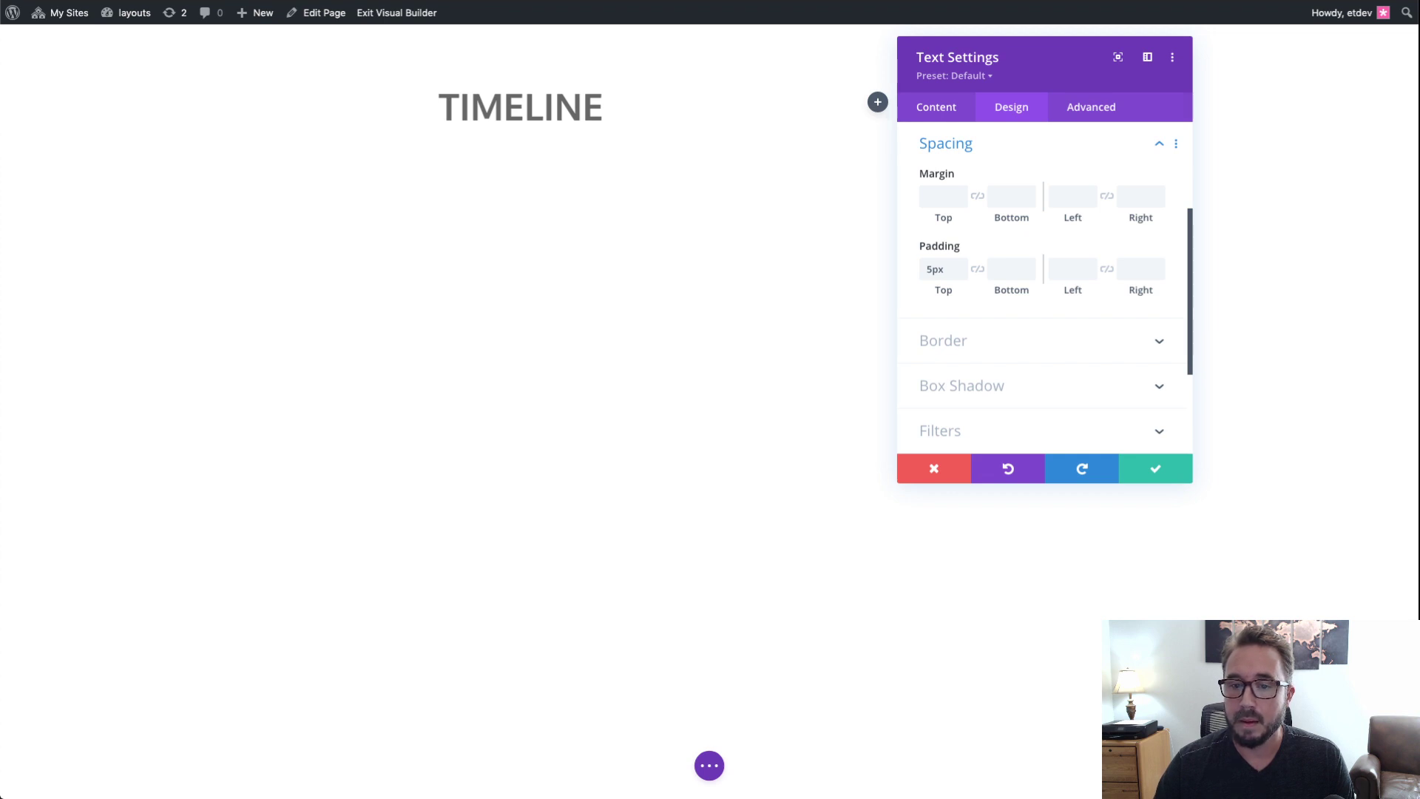
left_click(1154, 474)
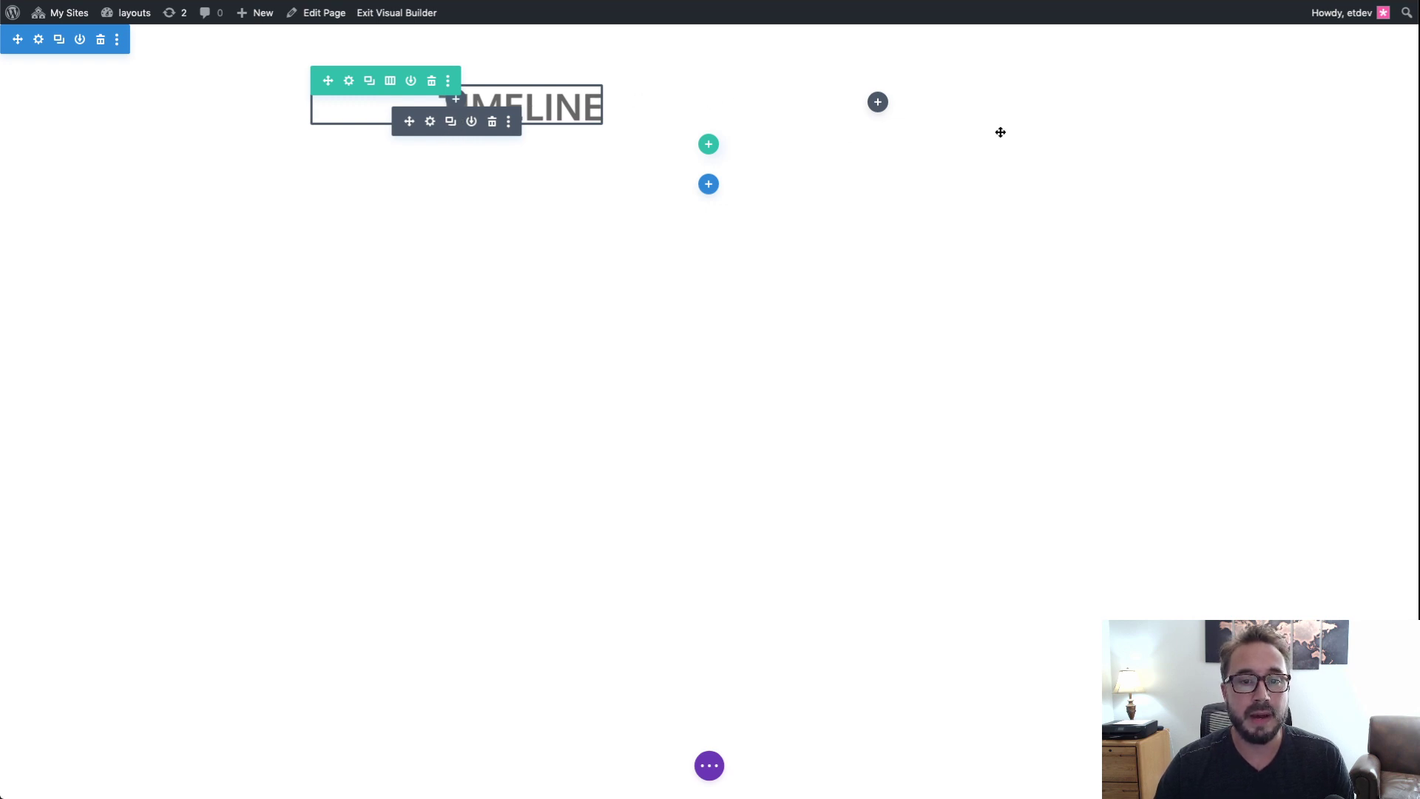
Step: Duplicate the Timeline text module, move the copy into the second column and change its body text to "Gallery"
left_click(450, 123)
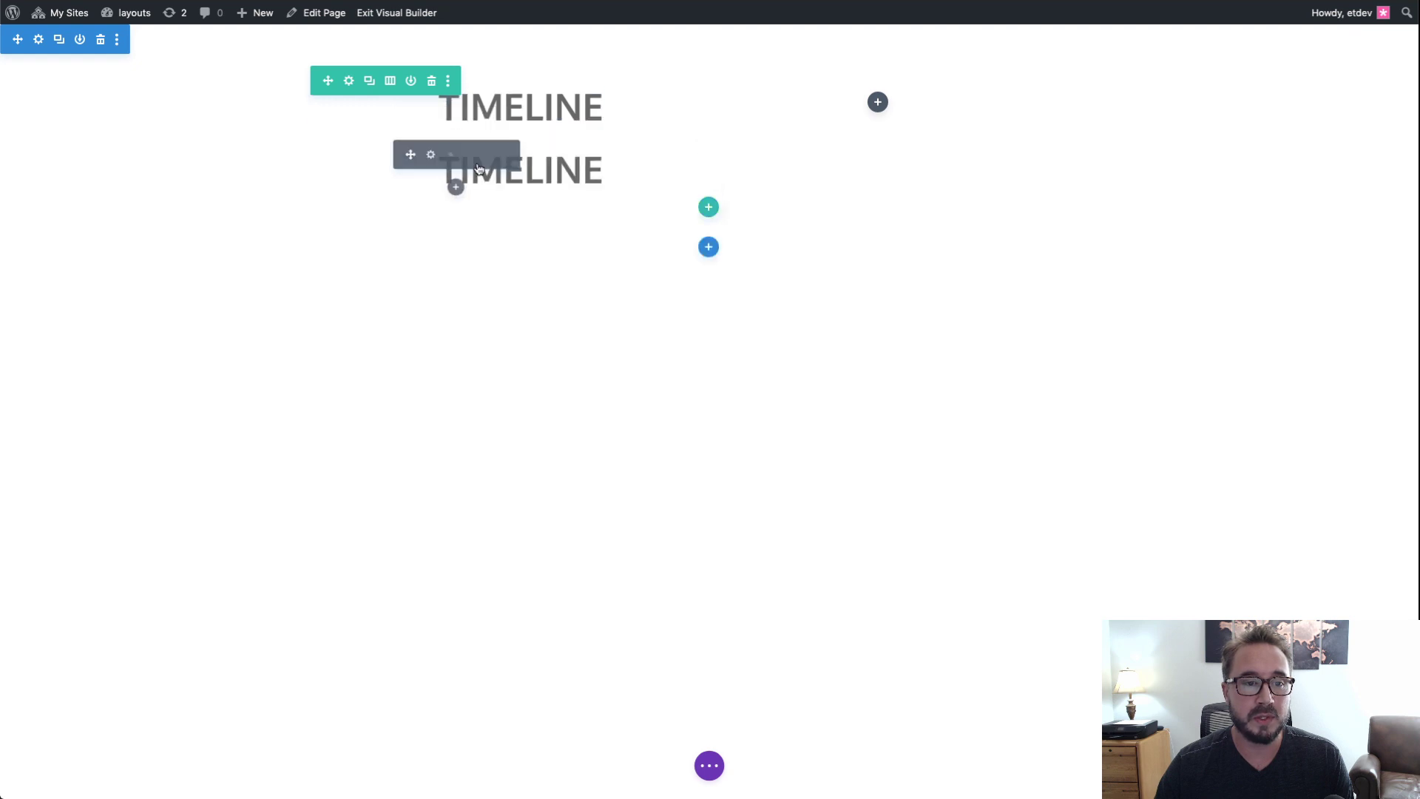
left_click_drag(411, 154, 912, 111)
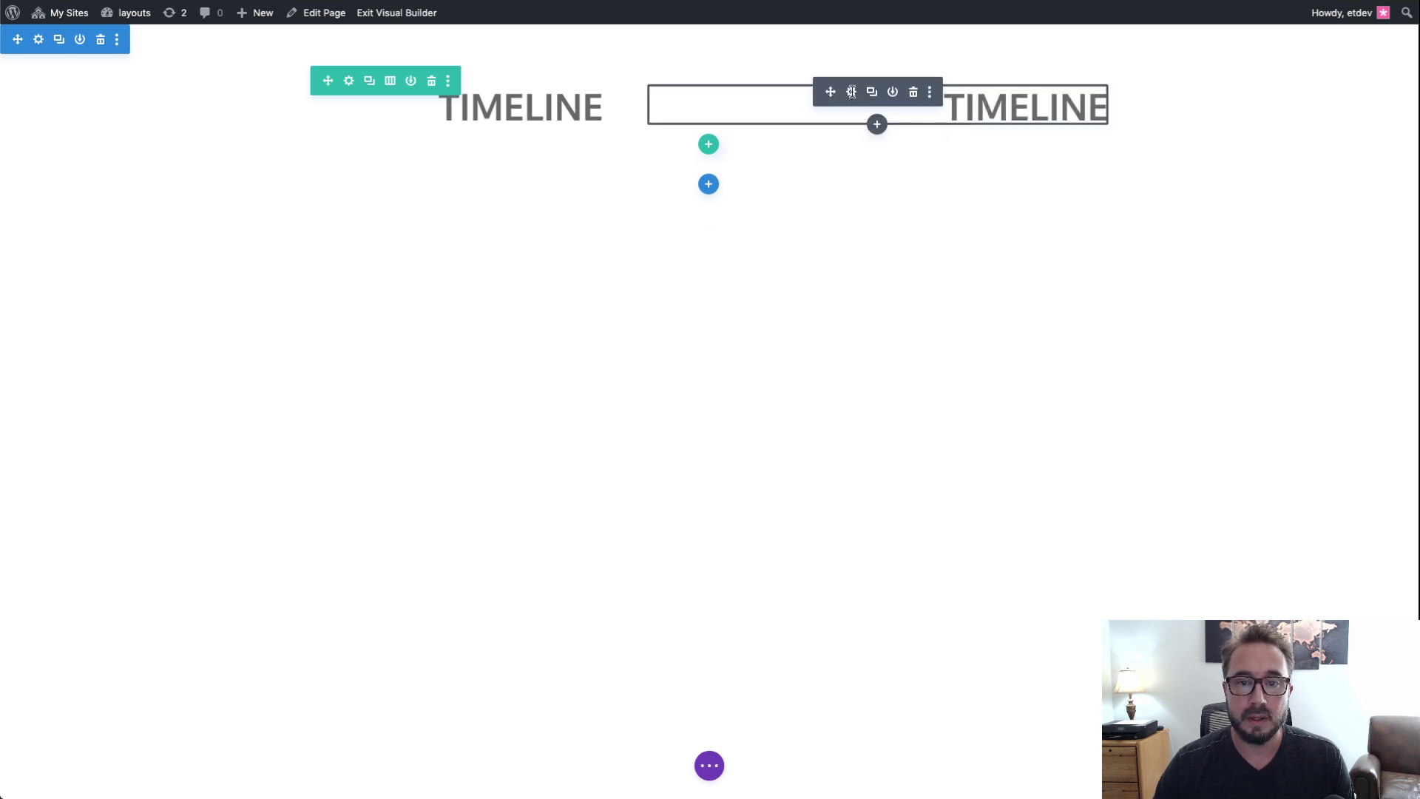
left_click(852, 91)
left_click_drag(1036, 80, 523, 78)
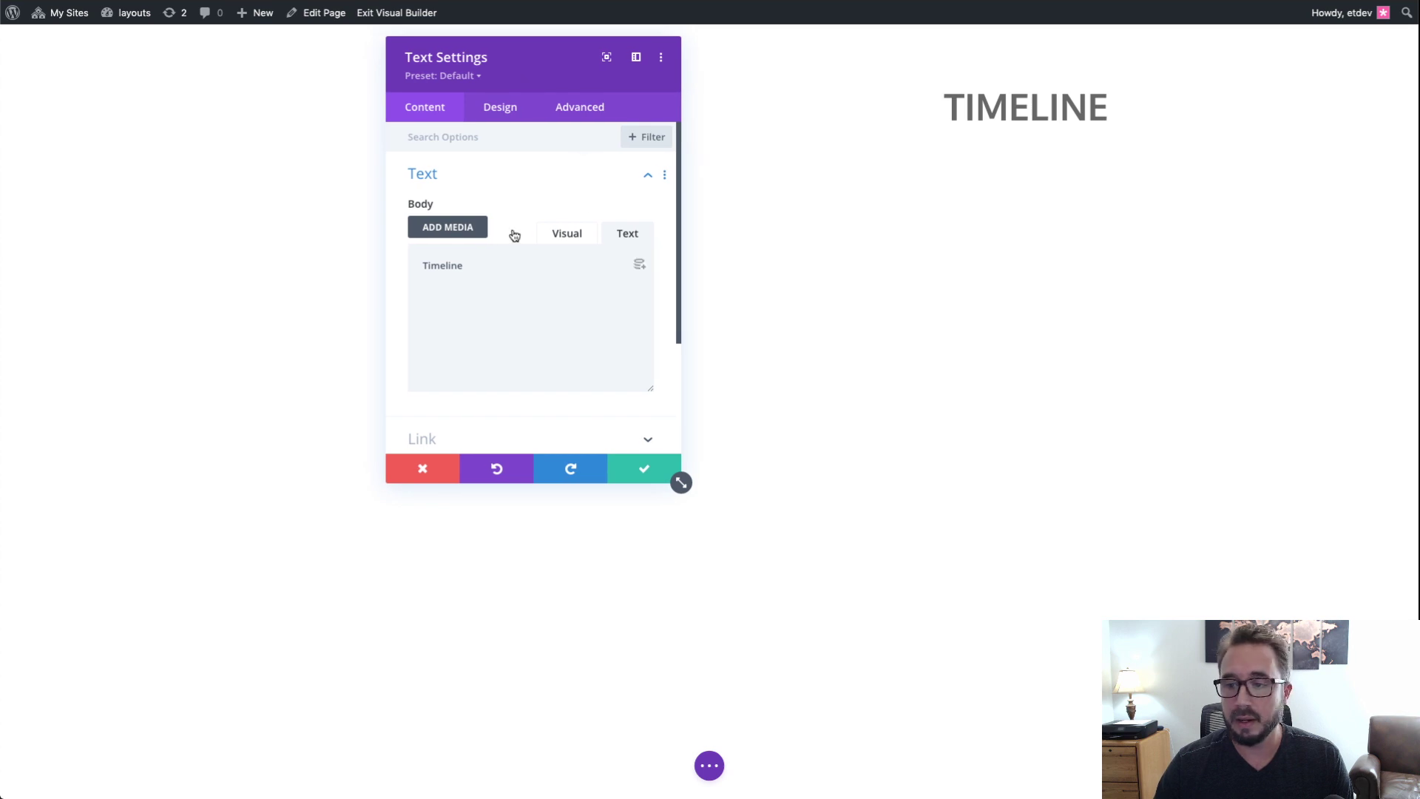
left_click_drag(473, 265, 412, 264)
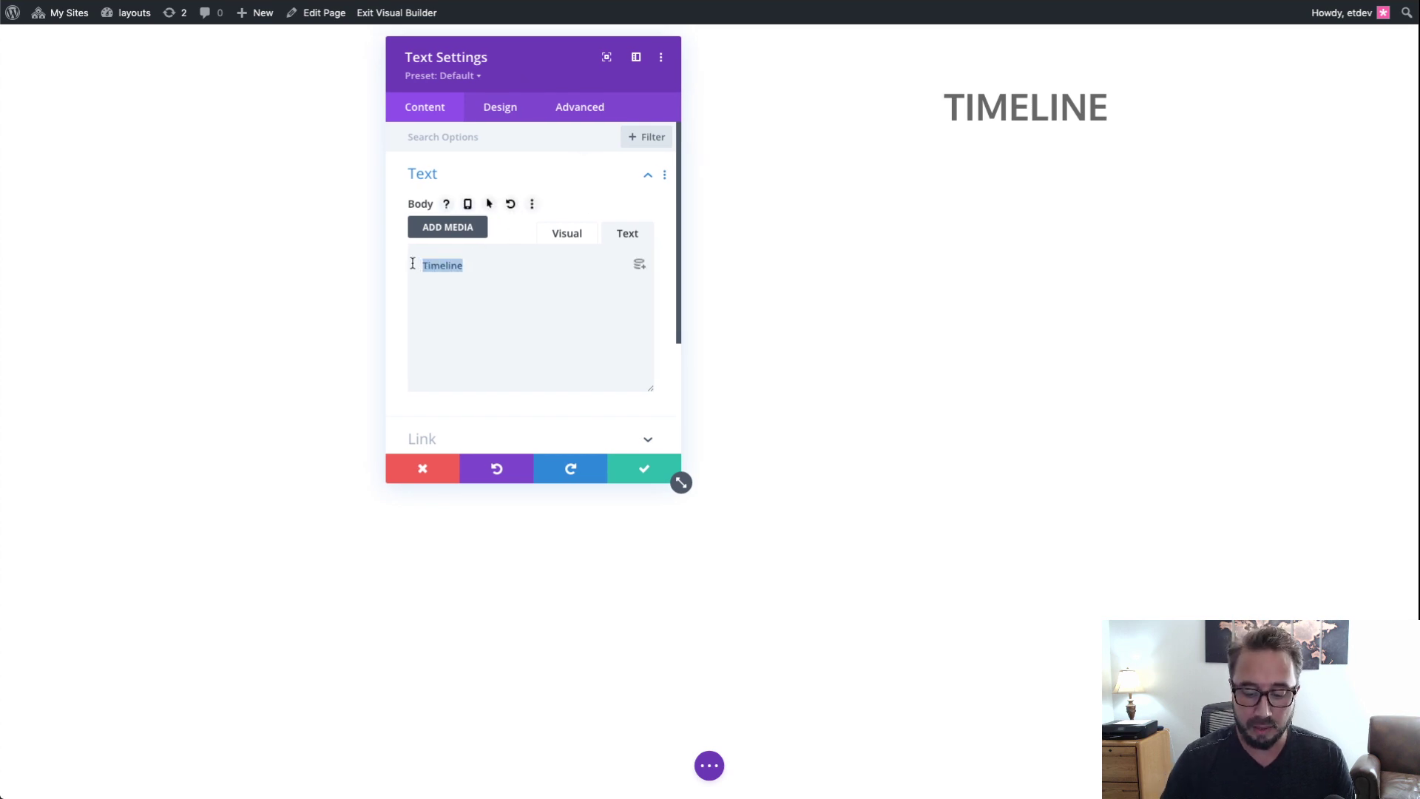
type("Gallery")
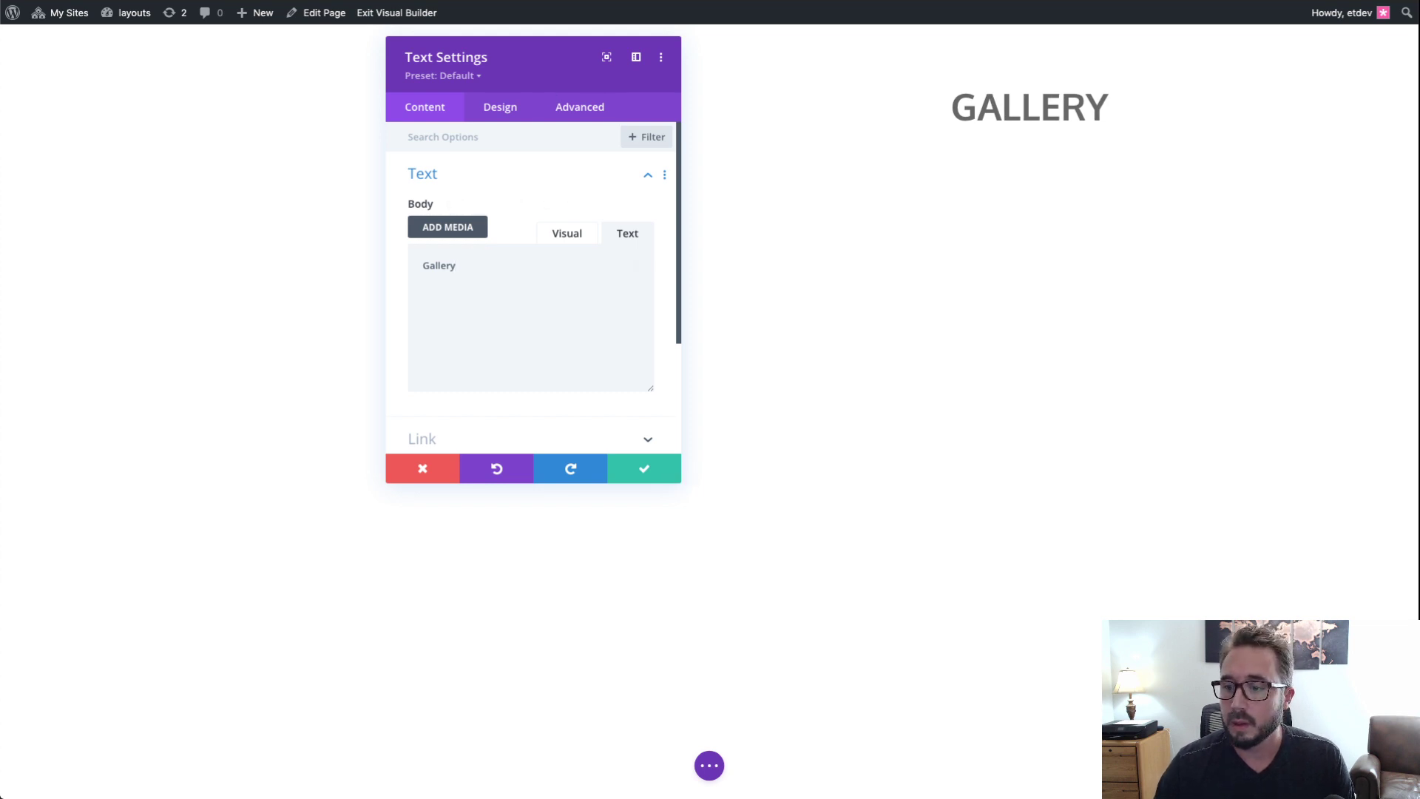
Step: Set the text color of the Gallery text module to #c22969
left_click(510, 111)
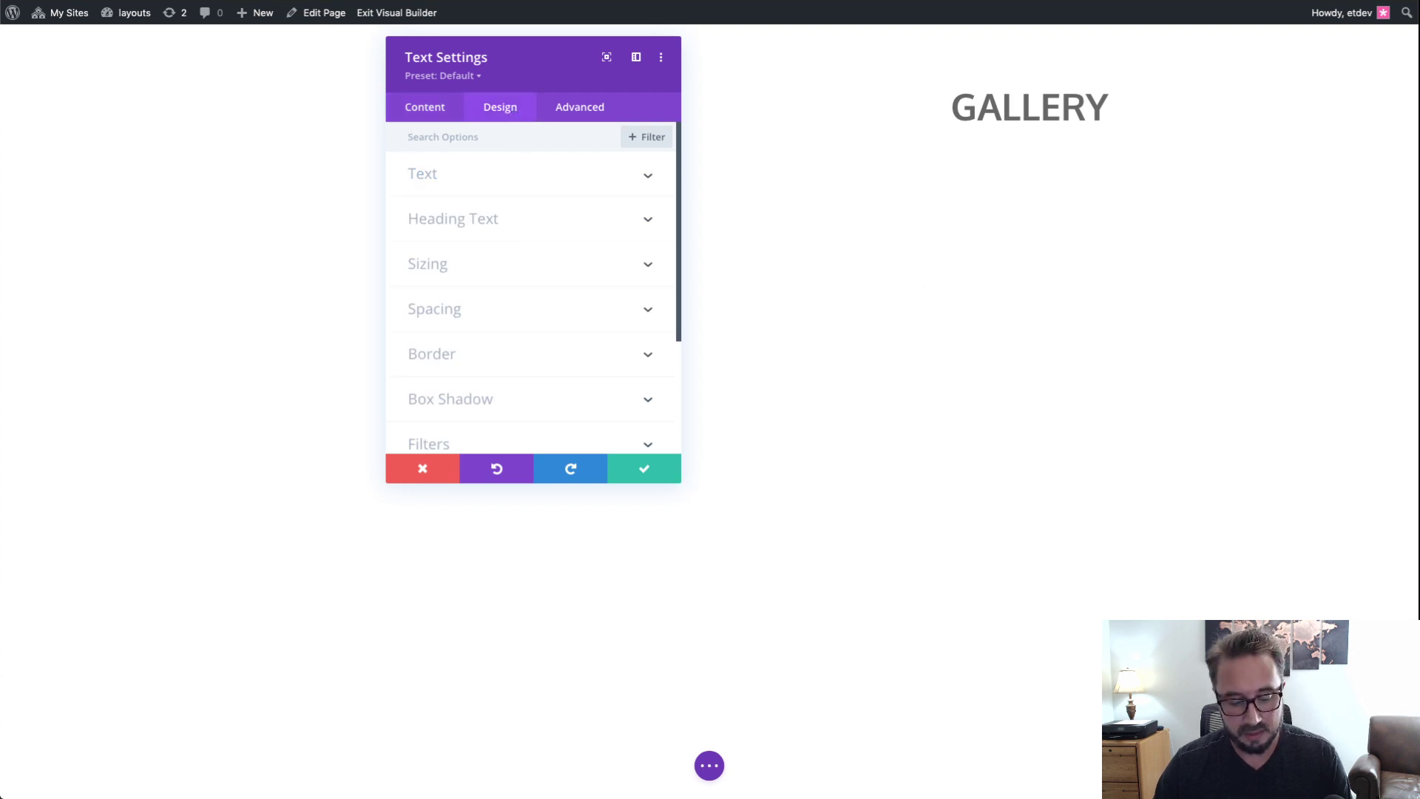
left_click(473, 185)
scroll(481, 276, "down", 3)
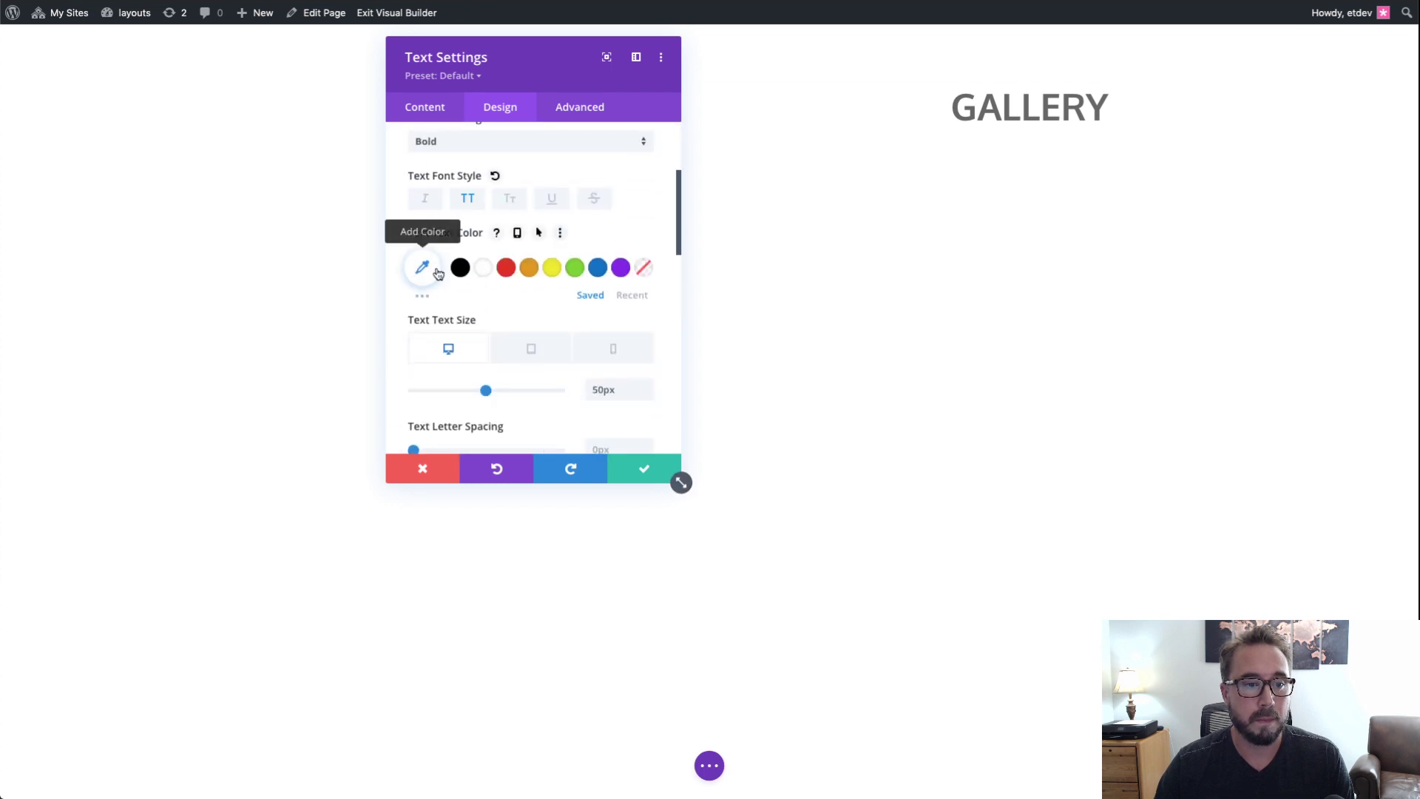
left_click(423, 269)
type("#c22969")
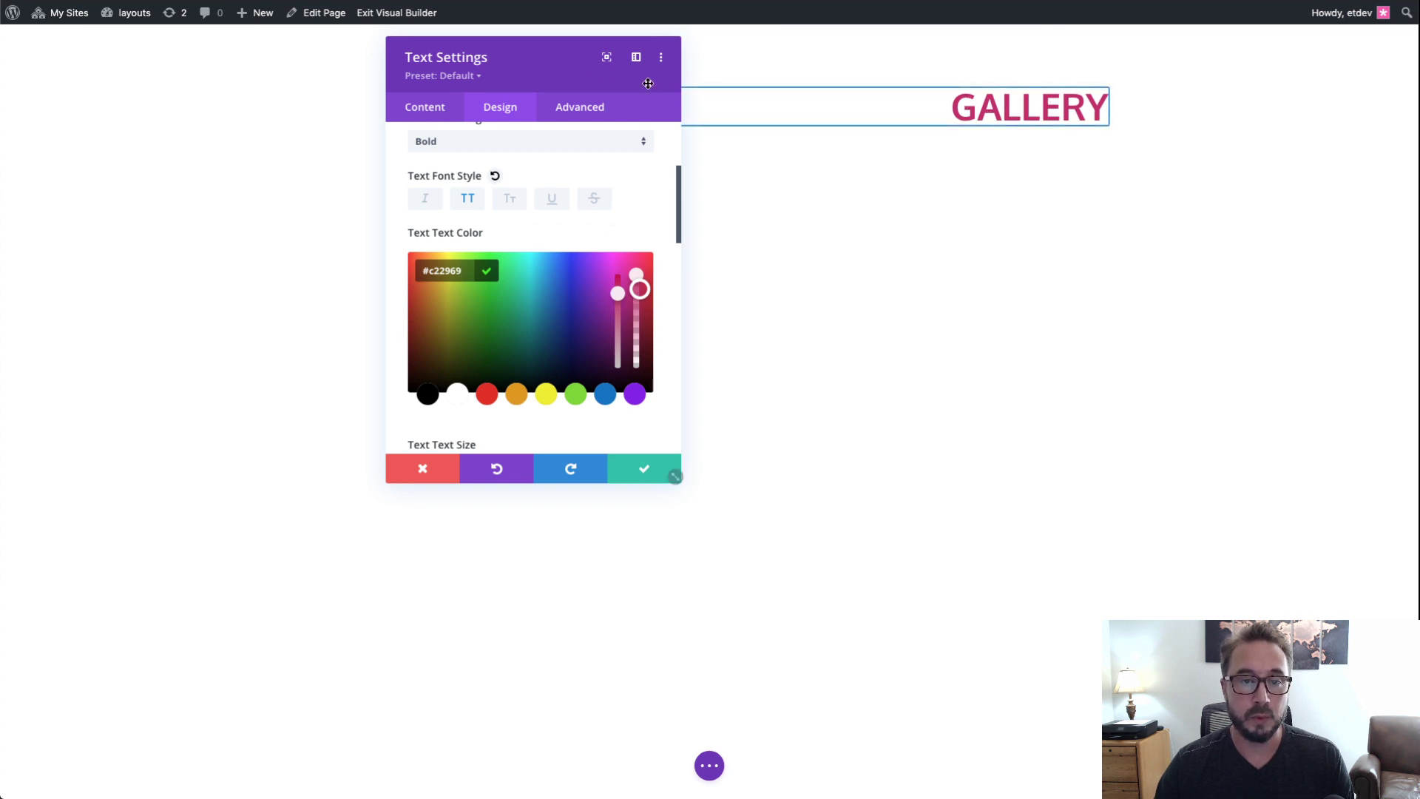
Step: Align the Gallery text module's text to the left
left_click(648, 454)
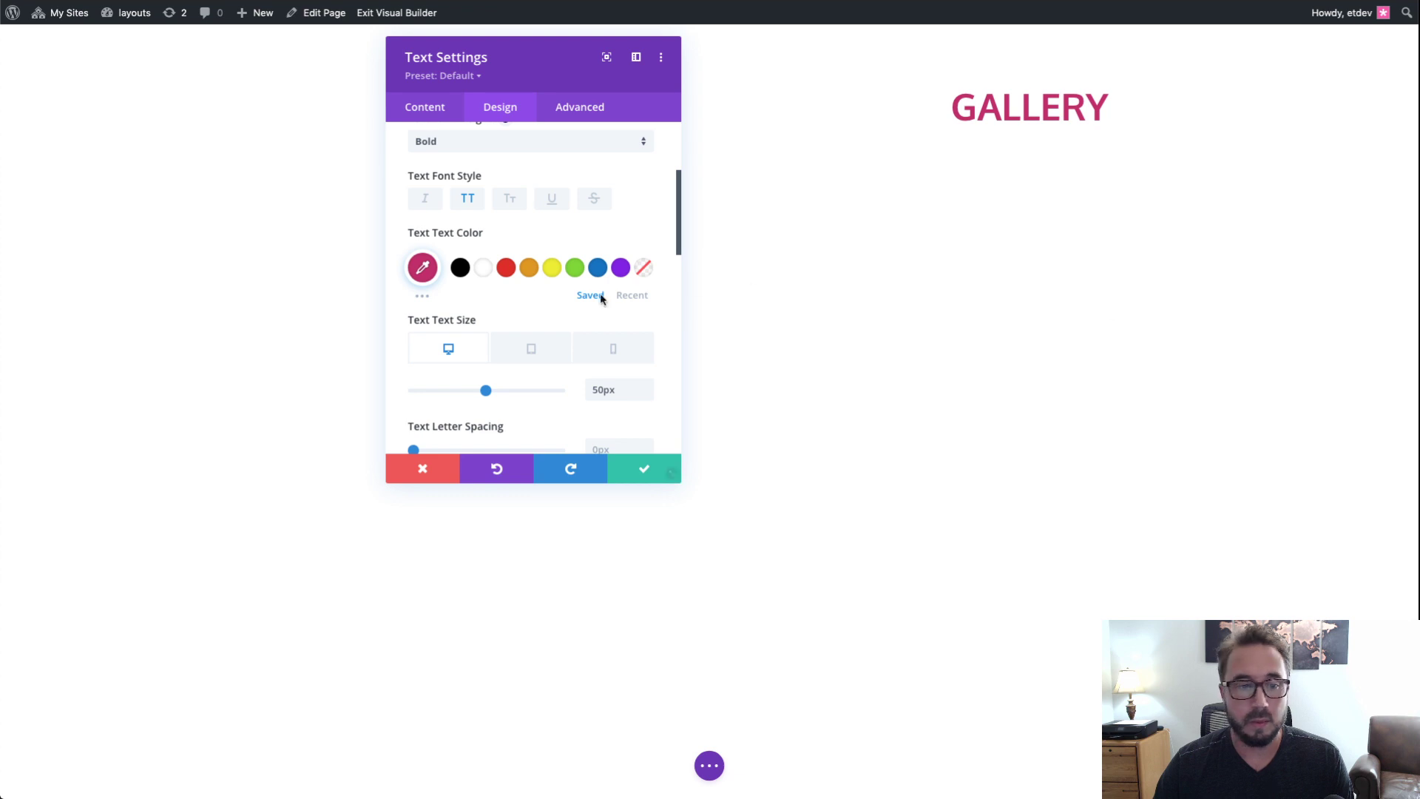
scroll(524, 302, "down", 10)
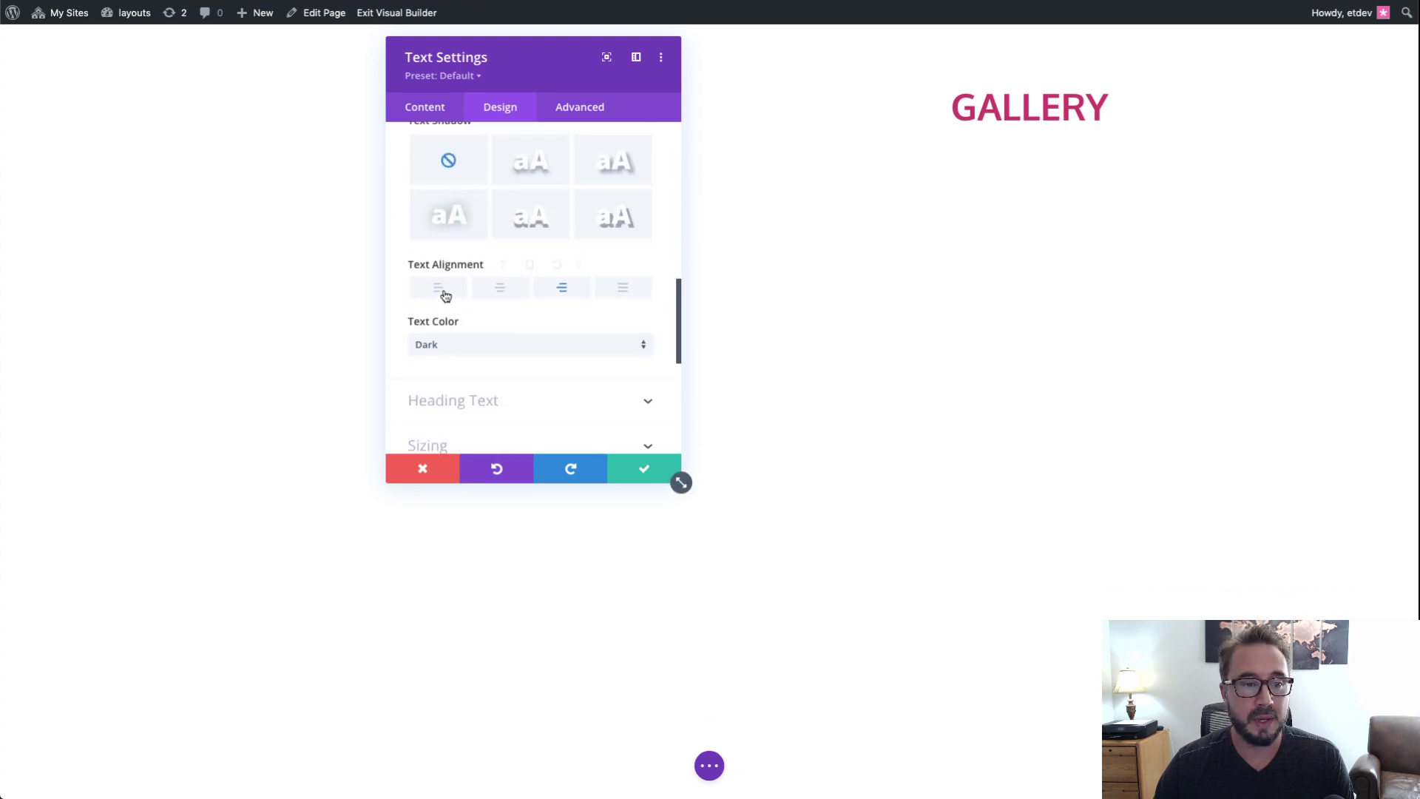
left_click(446, 296)
left_click_drag(546, 67, 1117, 67)
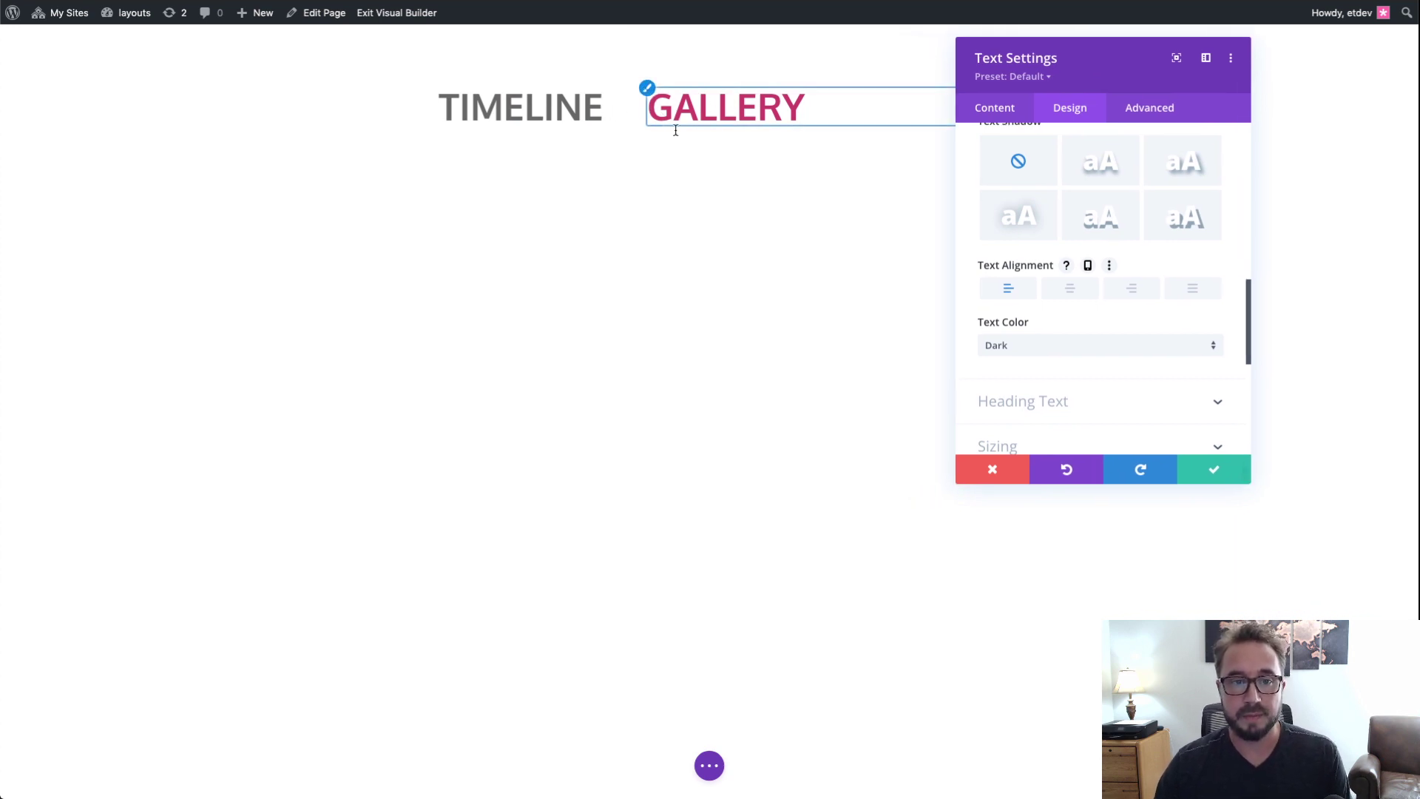
Step: Enable responsive text alignment for the Gallery module, check the left alignment on tablet and phone, and save its settings
scroll(1151, 334, "down", 2)
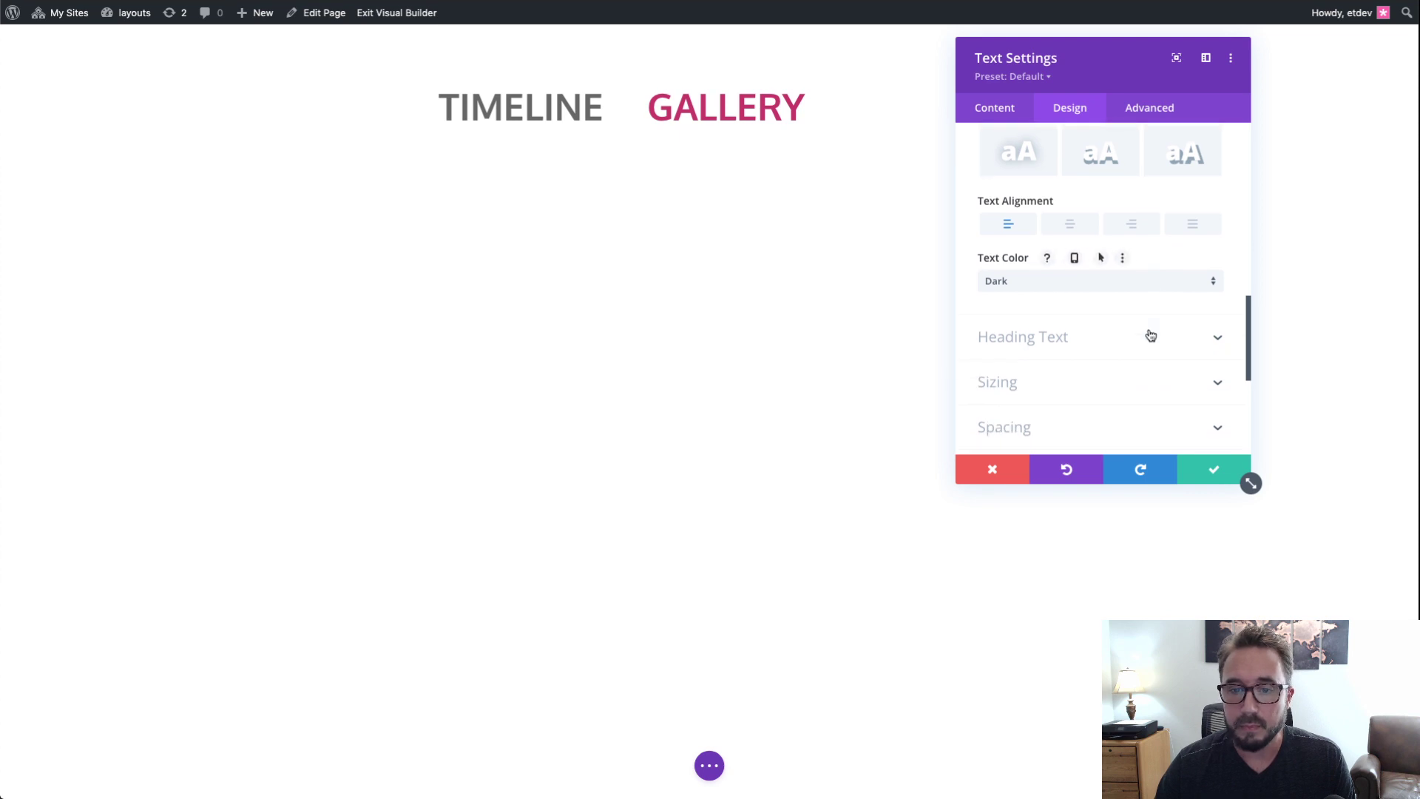
scroll(1095, 296, "up", 2)
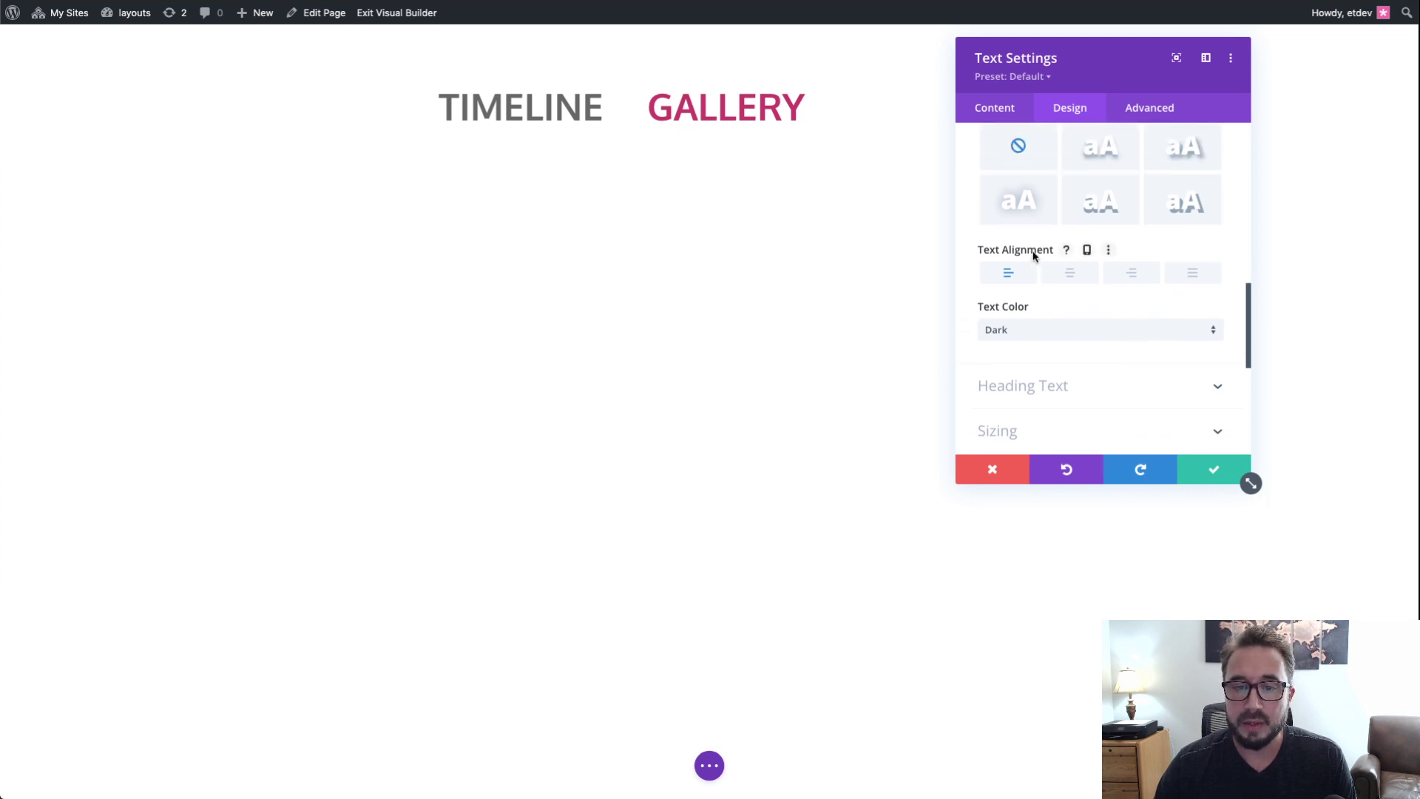
left_click(1087, 253)
left_click(1107, 289)
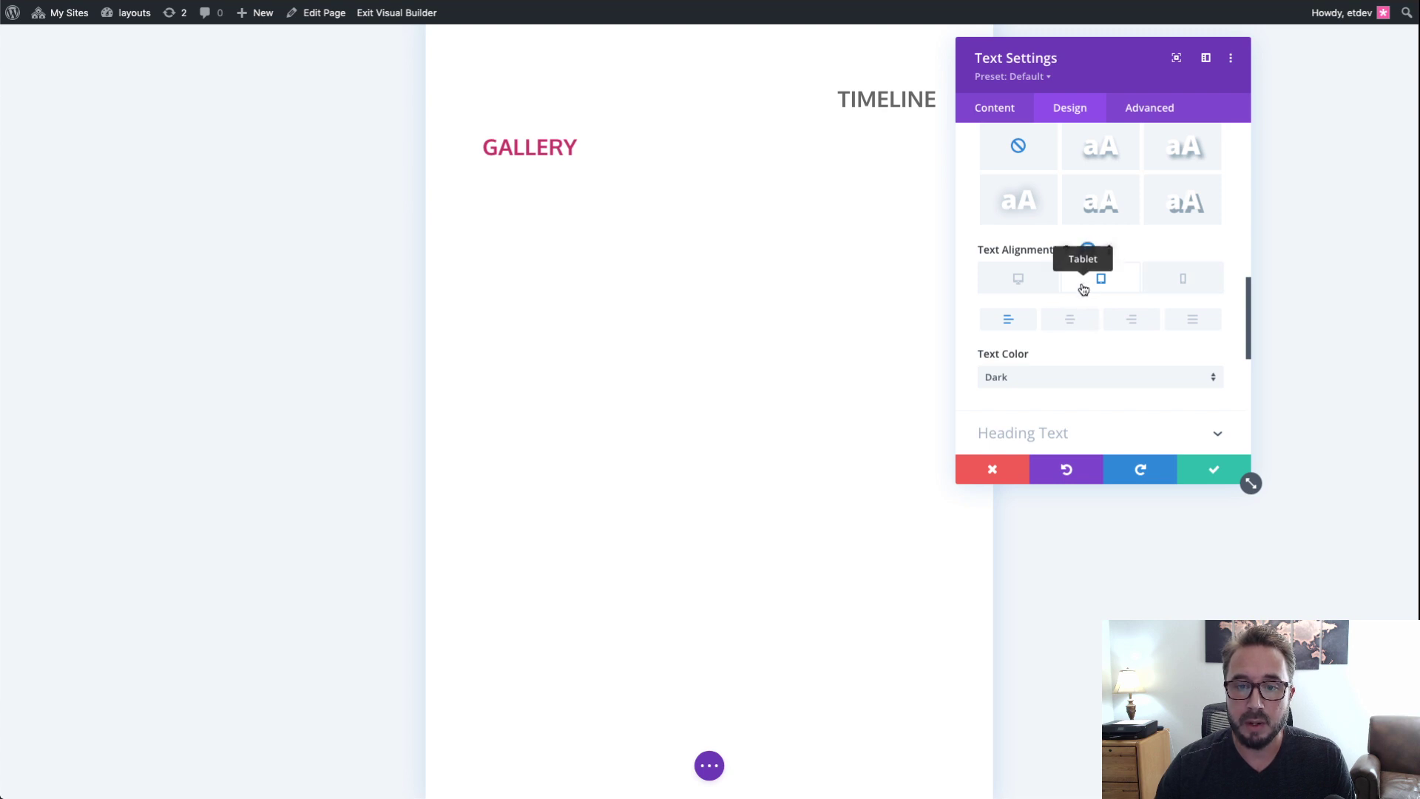
left_click(1175, 293)
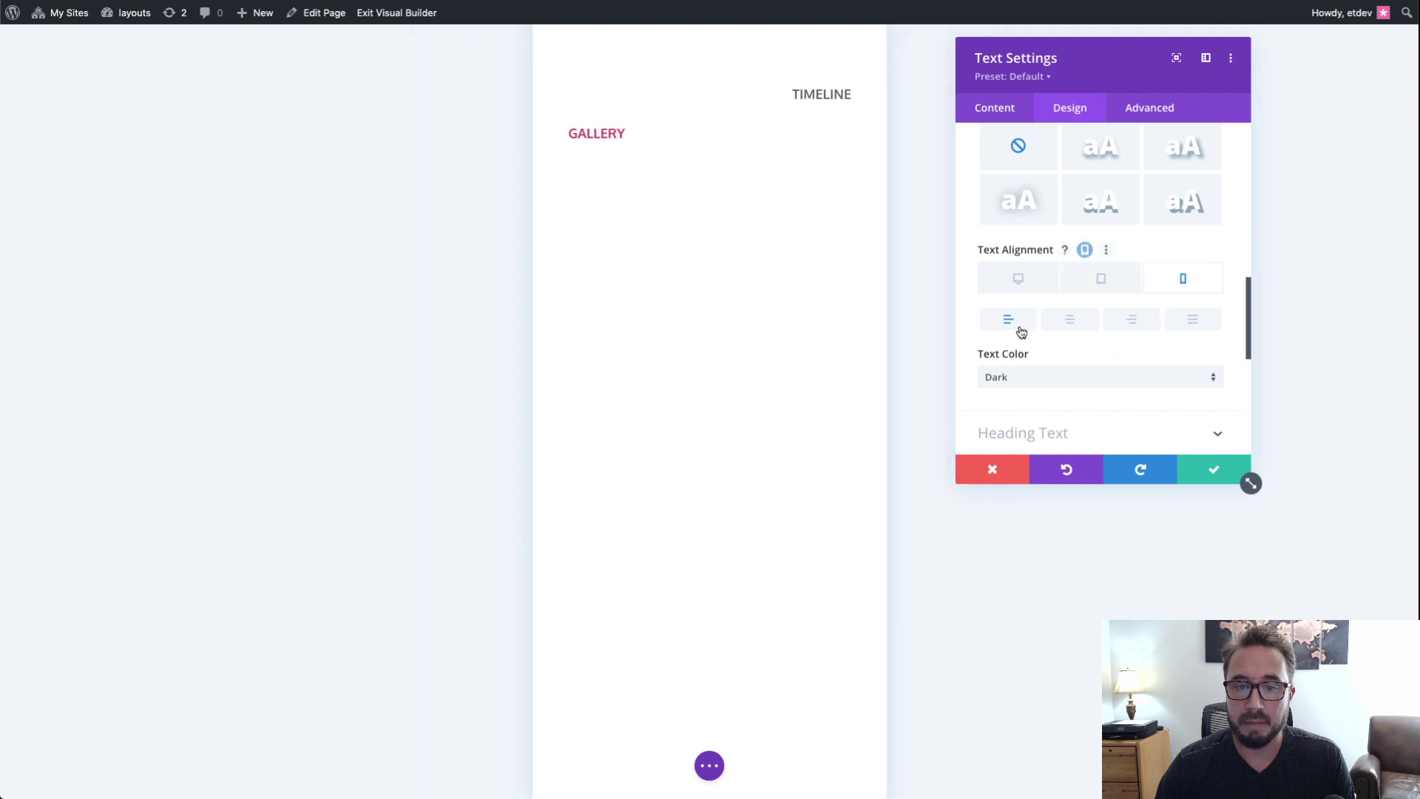
left_click(1032, 292)
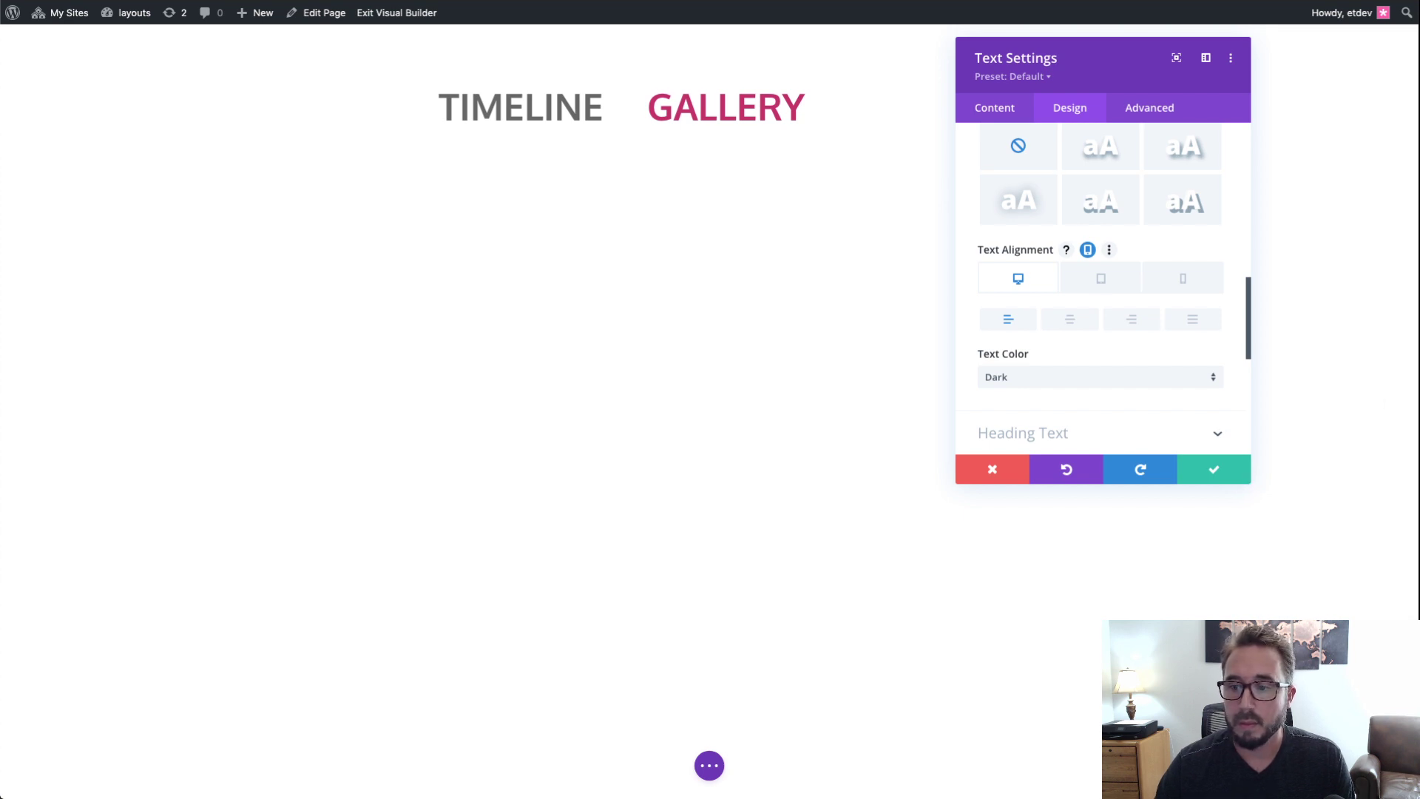
left_click(1191, 469)
Step: Enable a custom gutter width for the header row and set it to 1
mouse_move(672, 64)
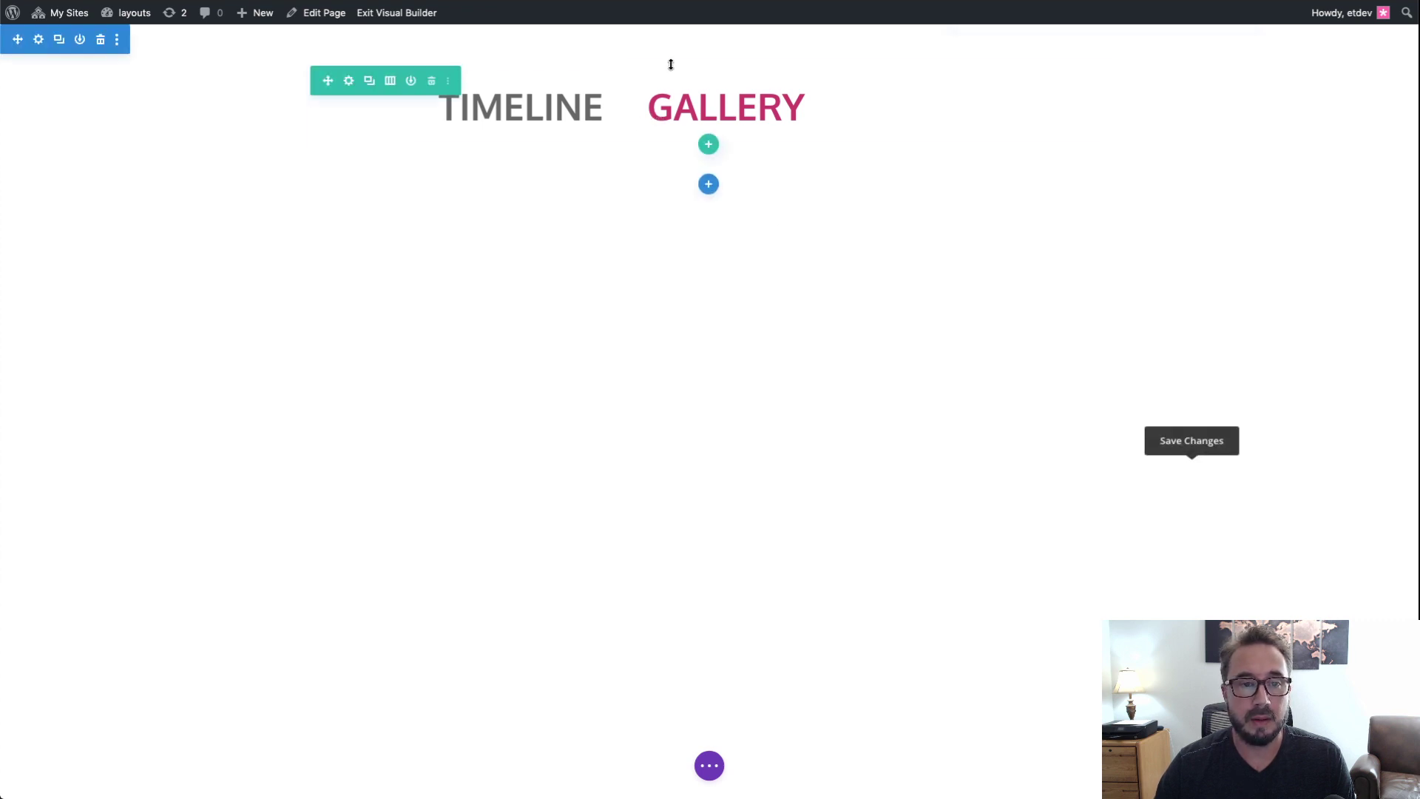
left_click(349, 82)
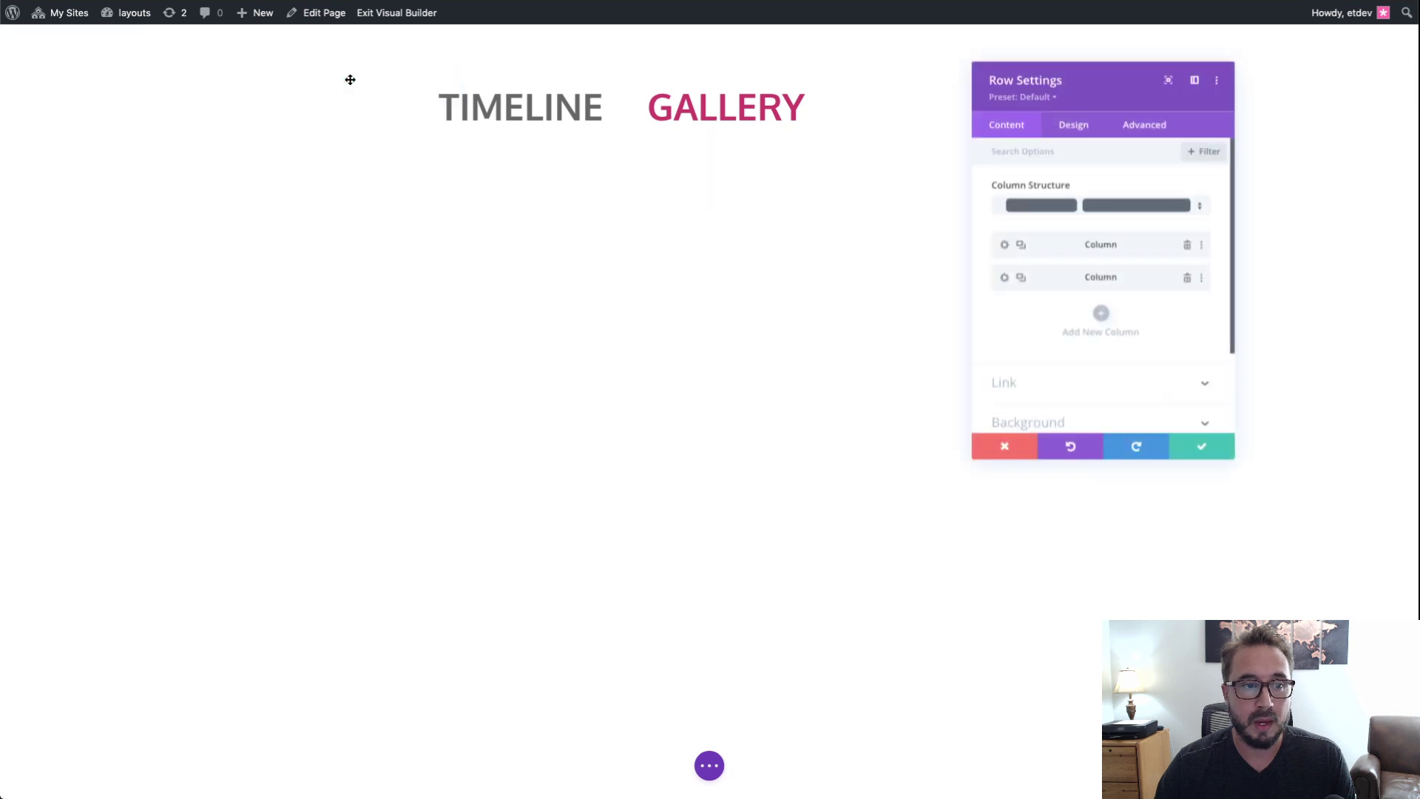
left_click(1070, 108)
left_click(1050, 177)
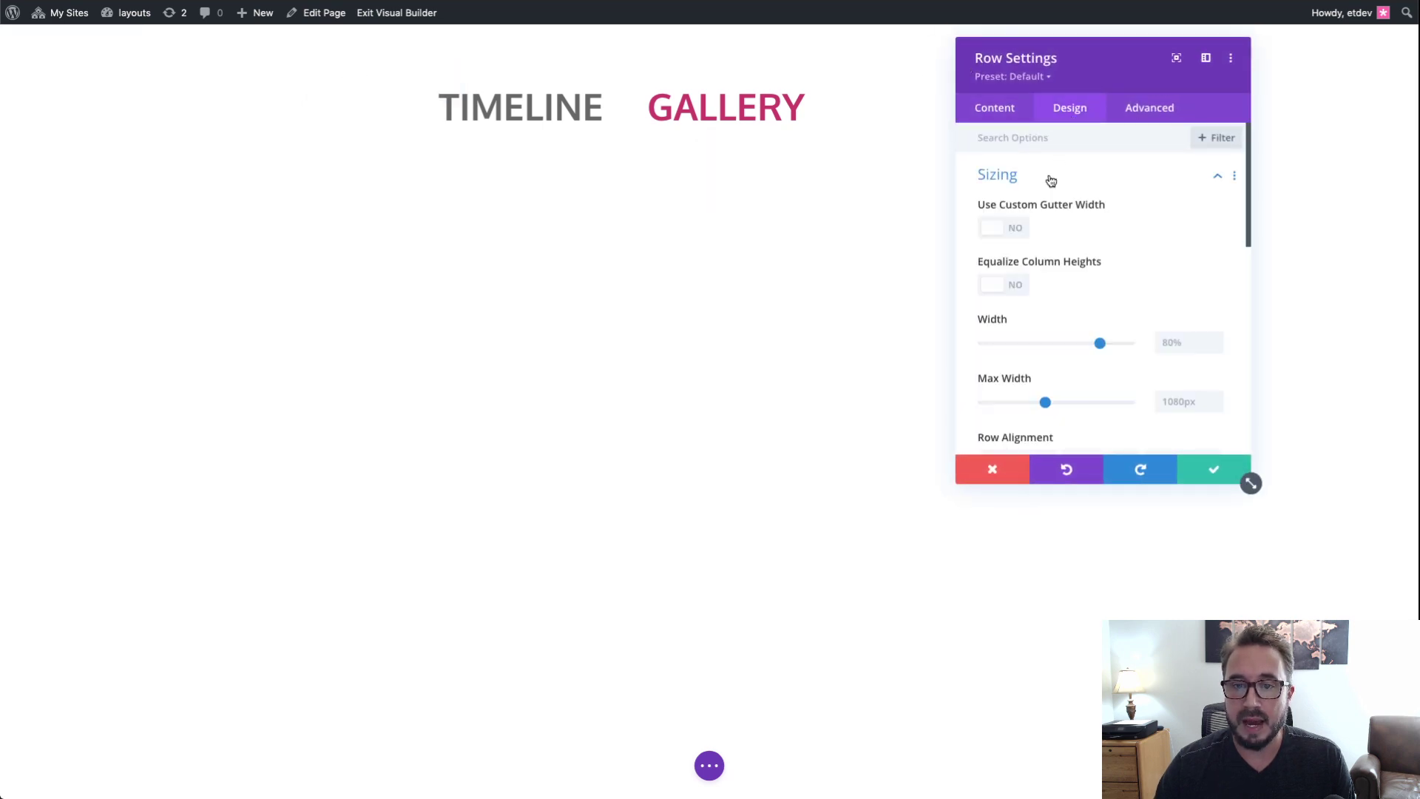
left_click(1017, 228)
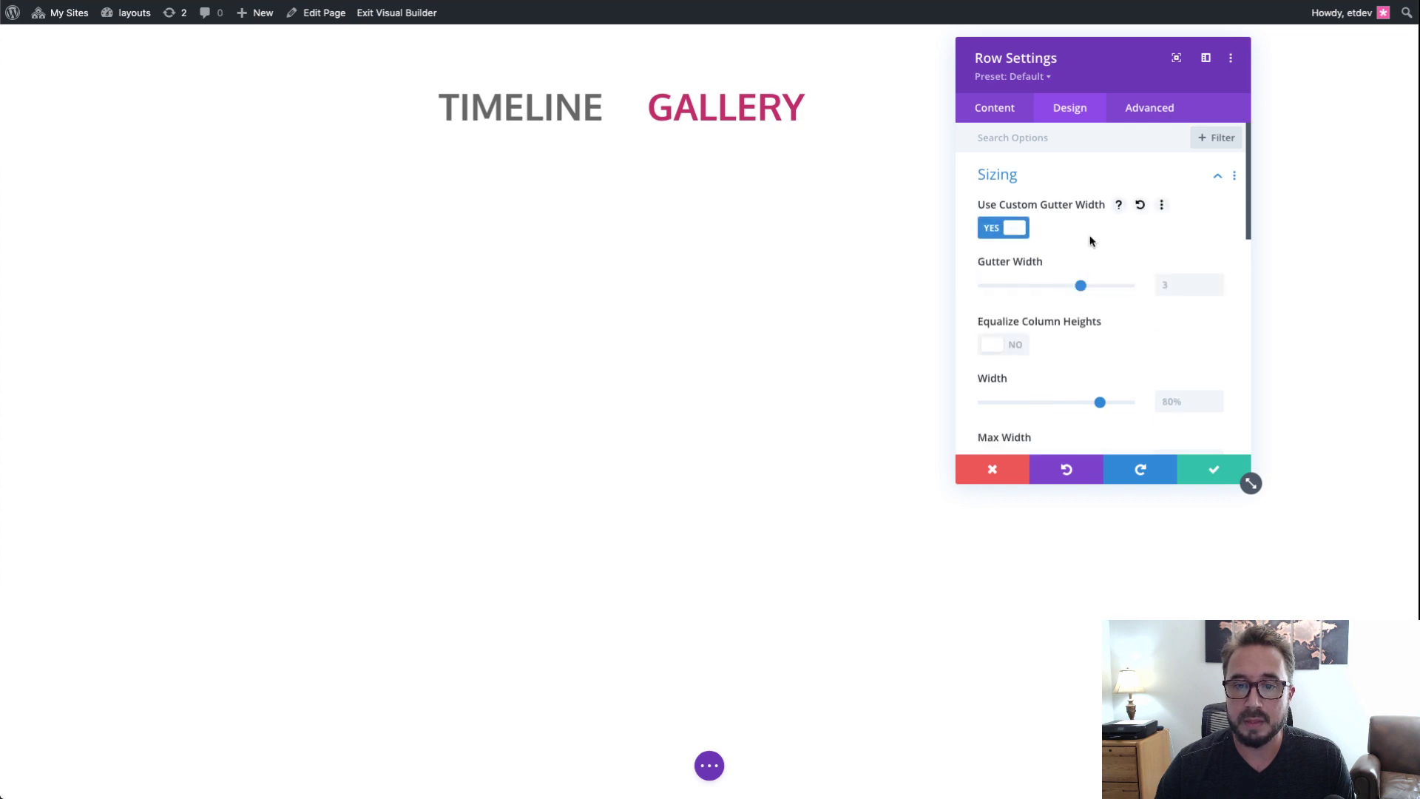
left_click_drag(1082, 287, 968, 286)
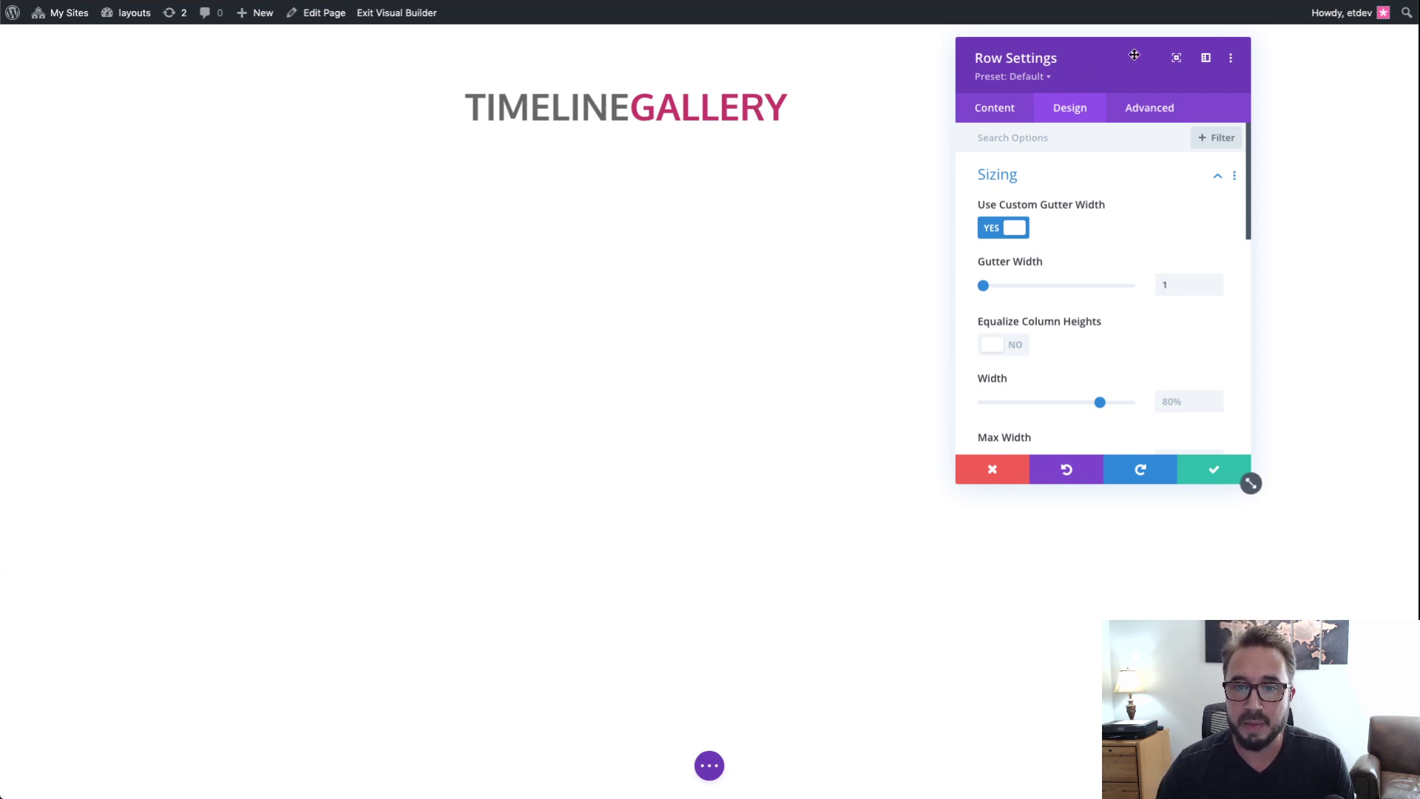
left_click_drag(1134, 55, 1140, 44)
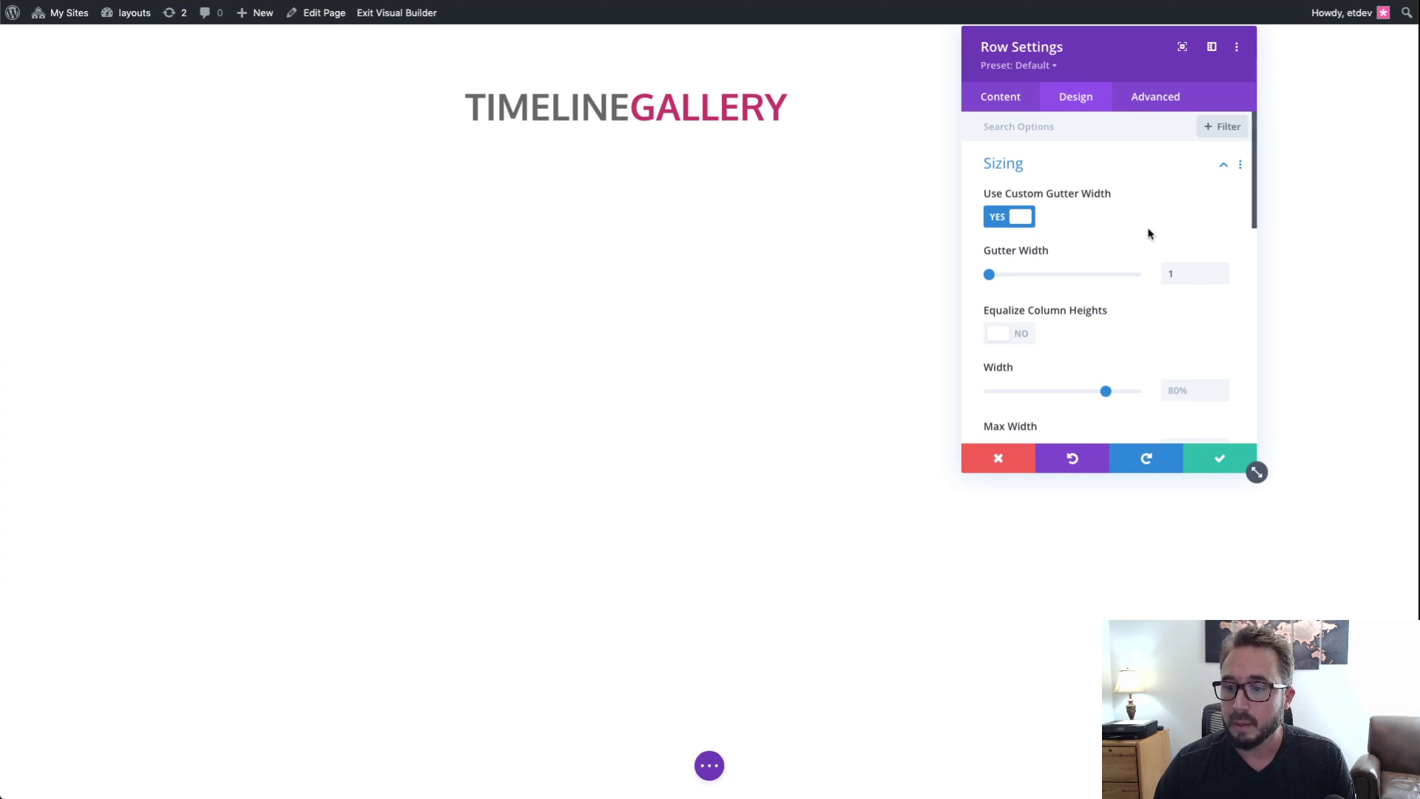
scroll(1152, 237, "down", 2)
scroll(1149, 244, "up", 2)
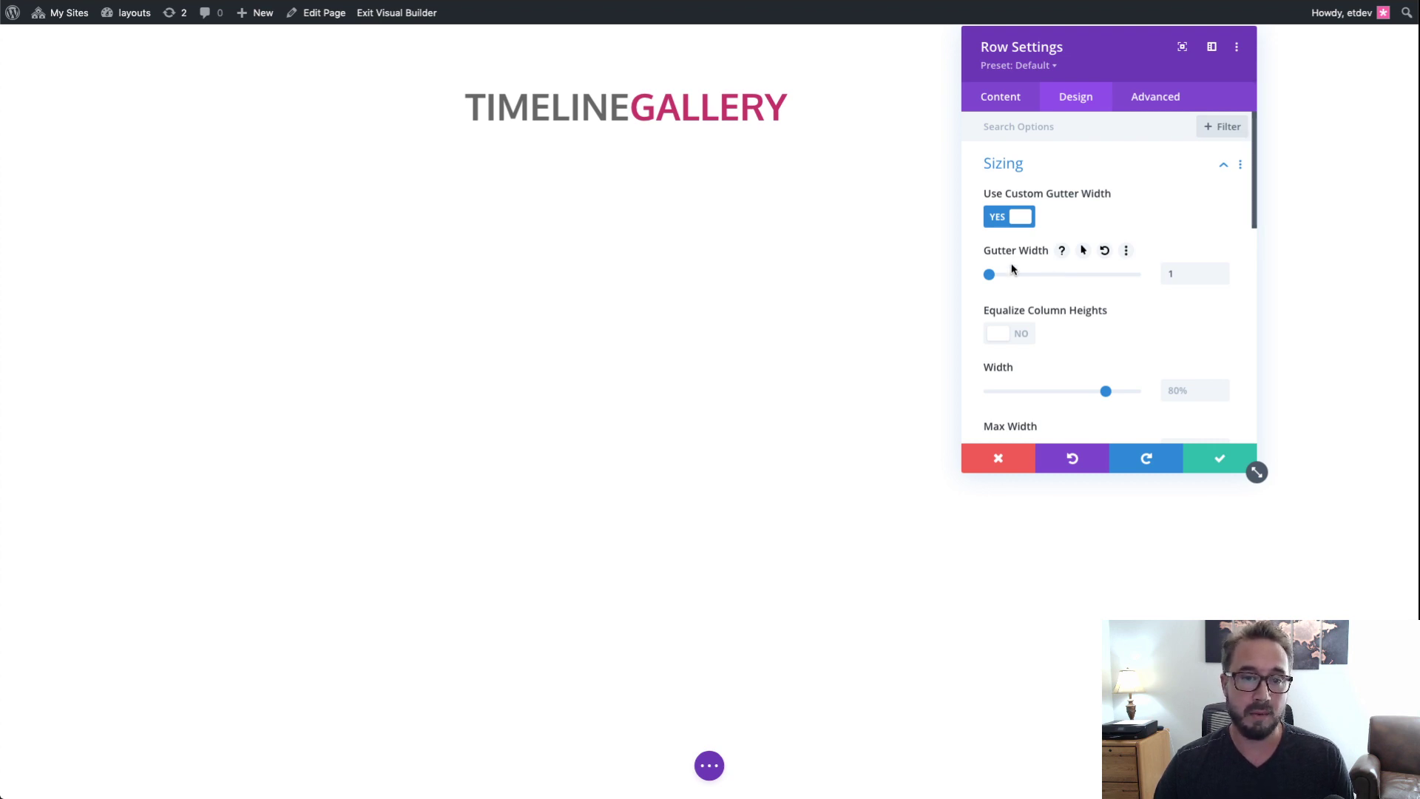
scroll(1122, 337, "down", 2)
scroll(1120, 338, "up", 2)
scroll(1144, 318, "down", 2)
scroll(1145, 318, "up", 2)
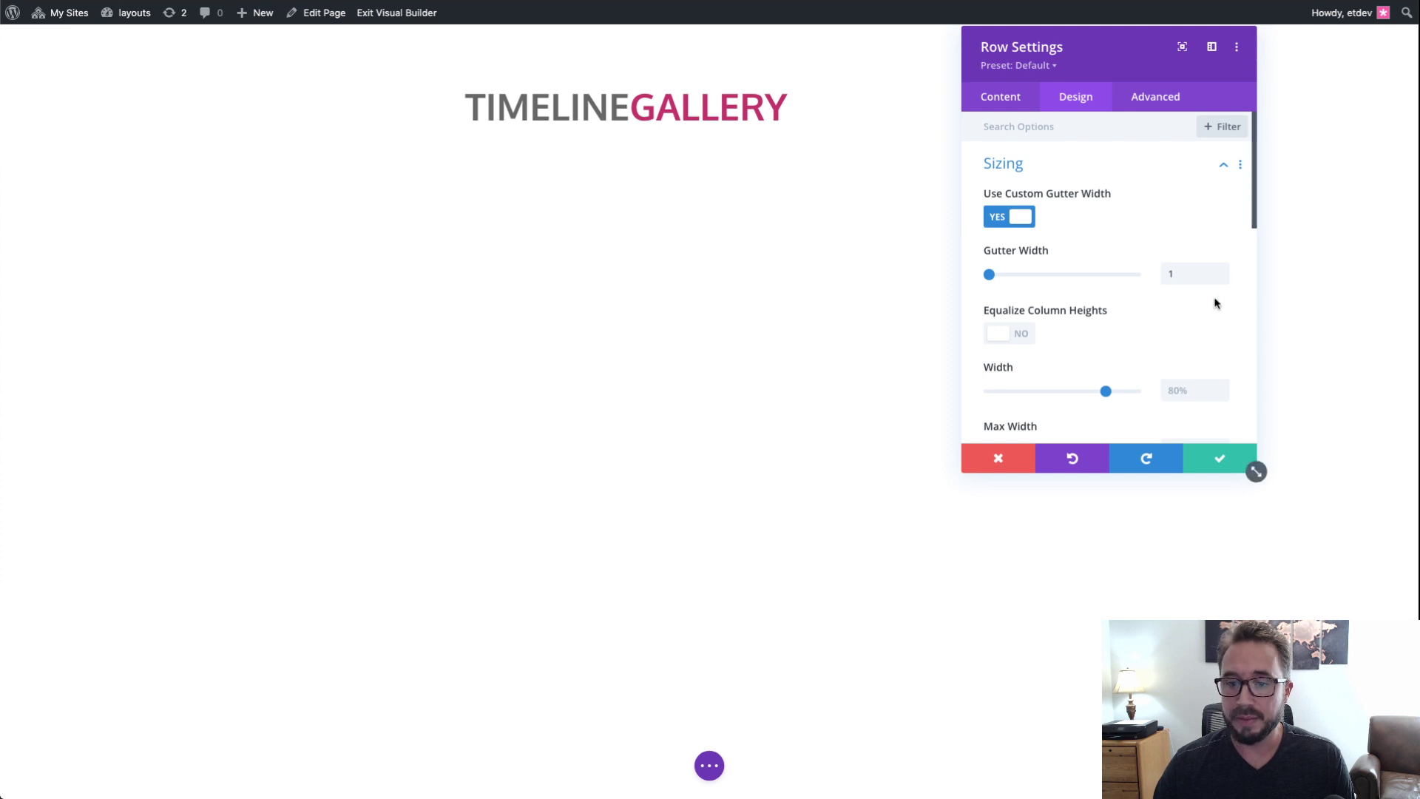
Step: Set the header row's width to 100% and its max width to 1280px
scroll(1214, 301, "down", 3)
left_click(1159, 280)
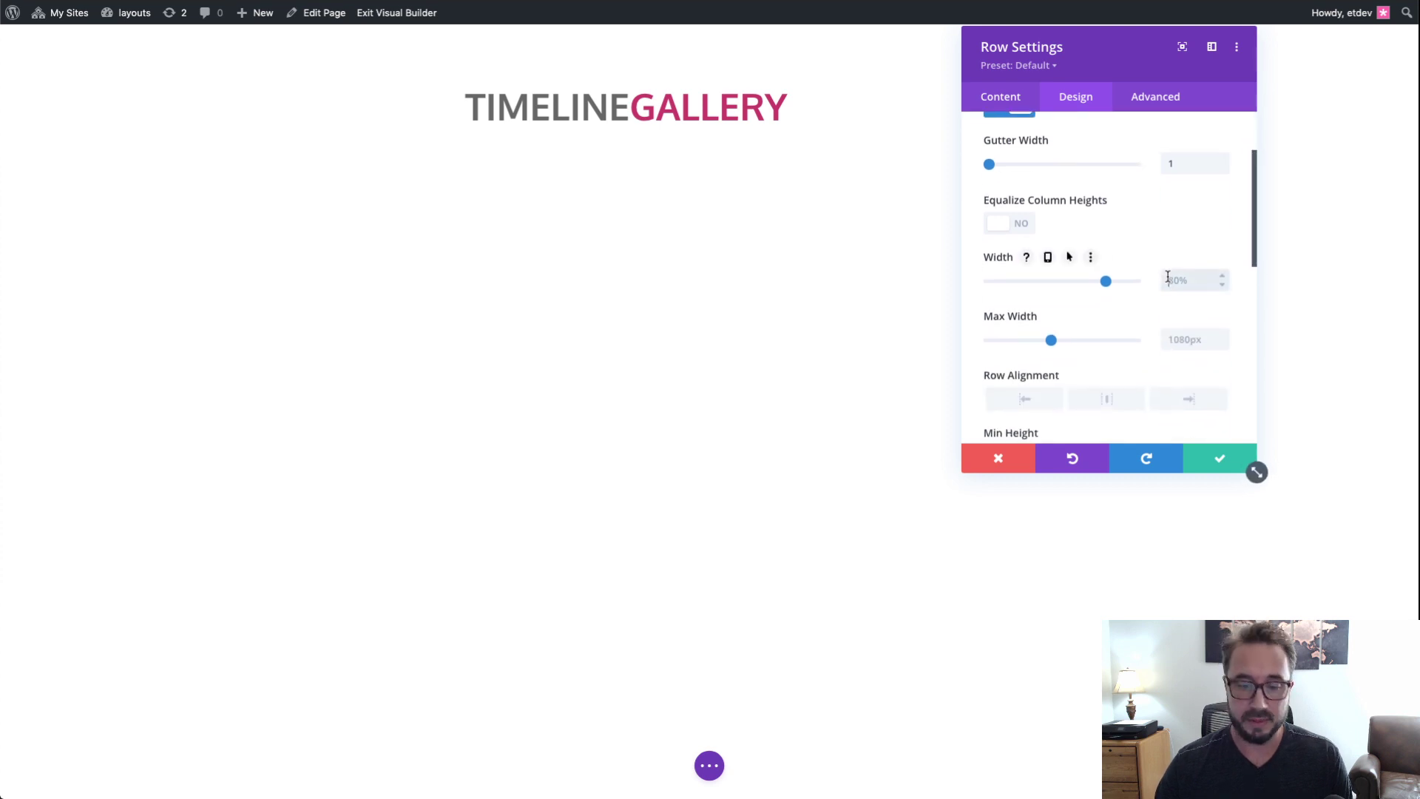
type("100%")
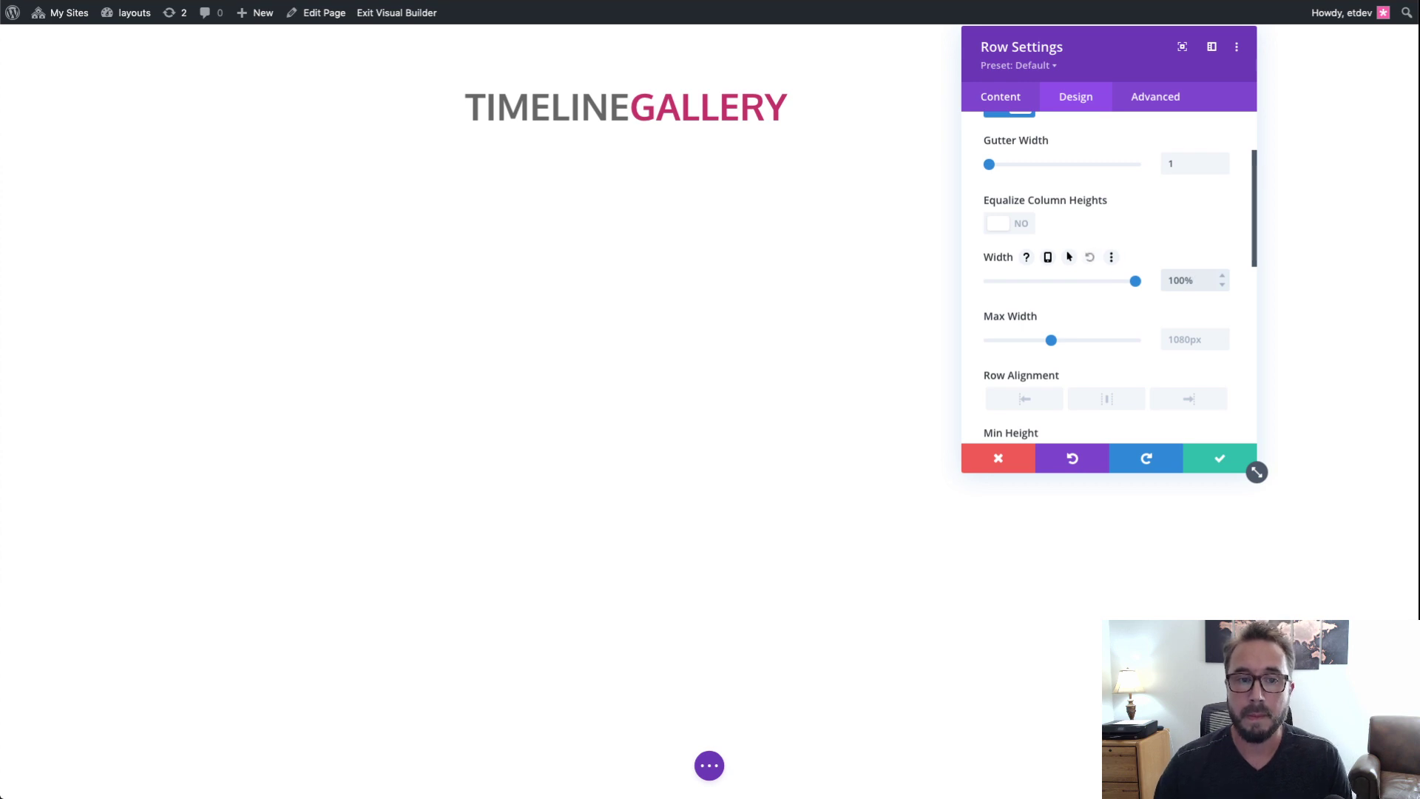
left_click(1207, 340)
type("1280px")
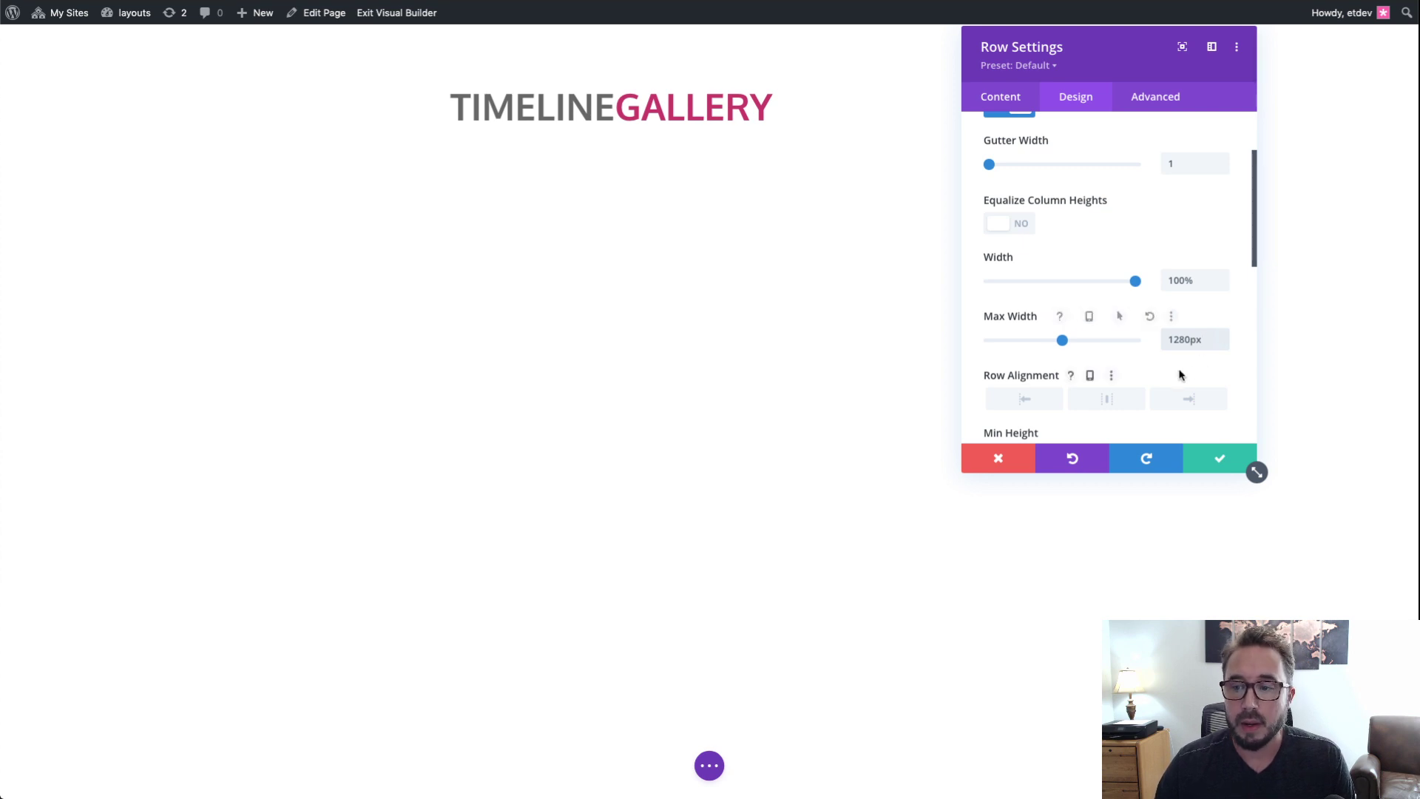
Step: Give the header row linked top and bottom padding of 10px
scroll(1179, 374, "down", 2)
scroll(1179, 371, "down", 4)
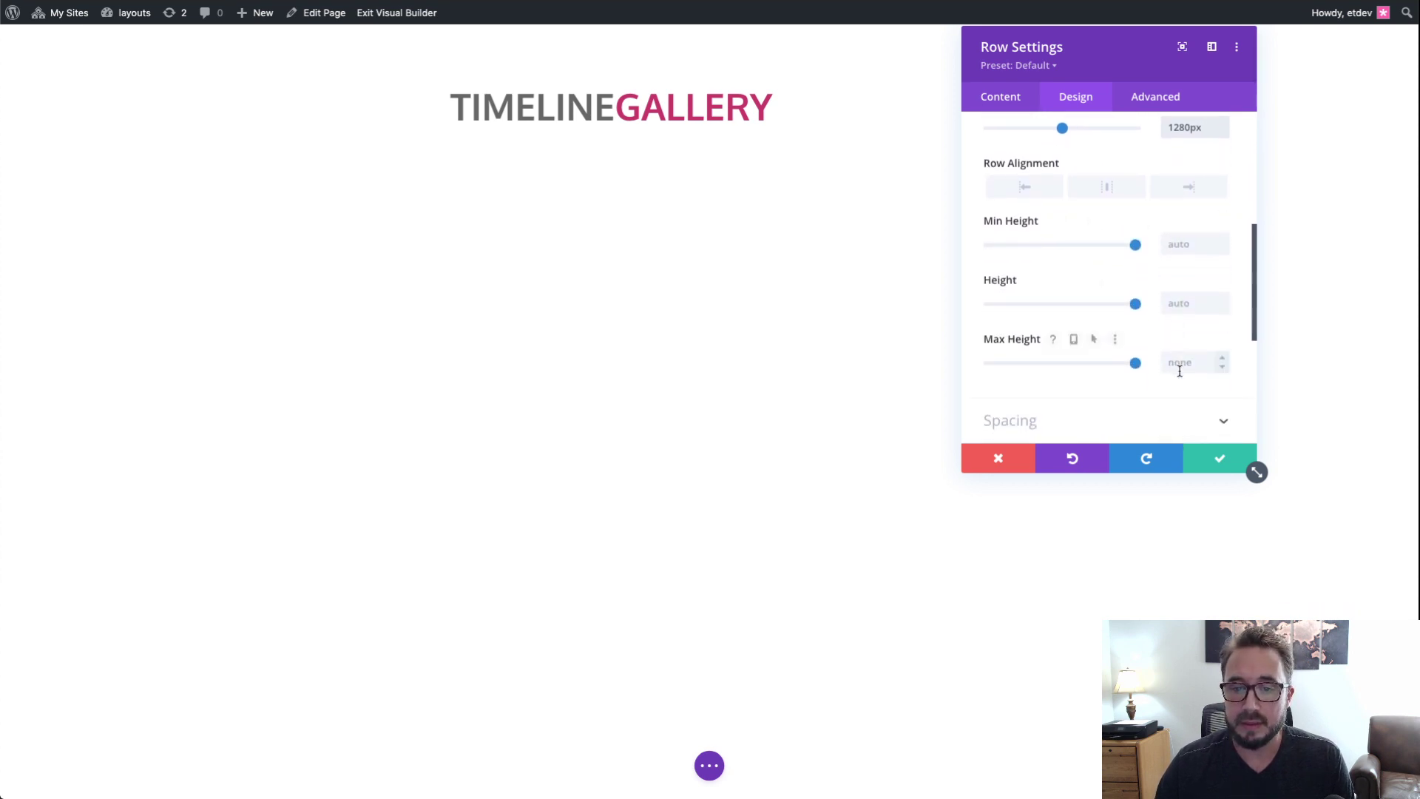
left_click(1164, 376)
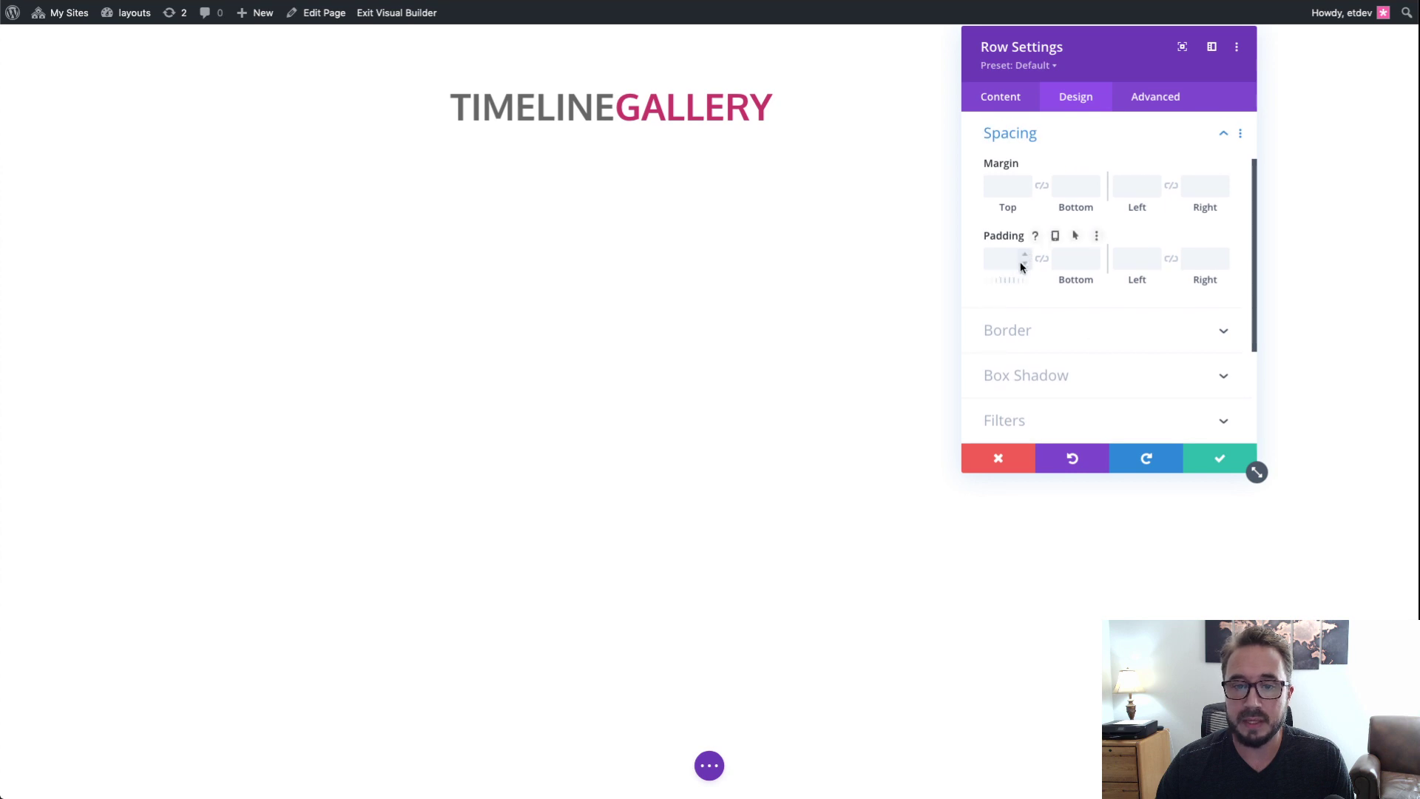
left_click(1006, 260)
type("10")
left_click(1043, 259)
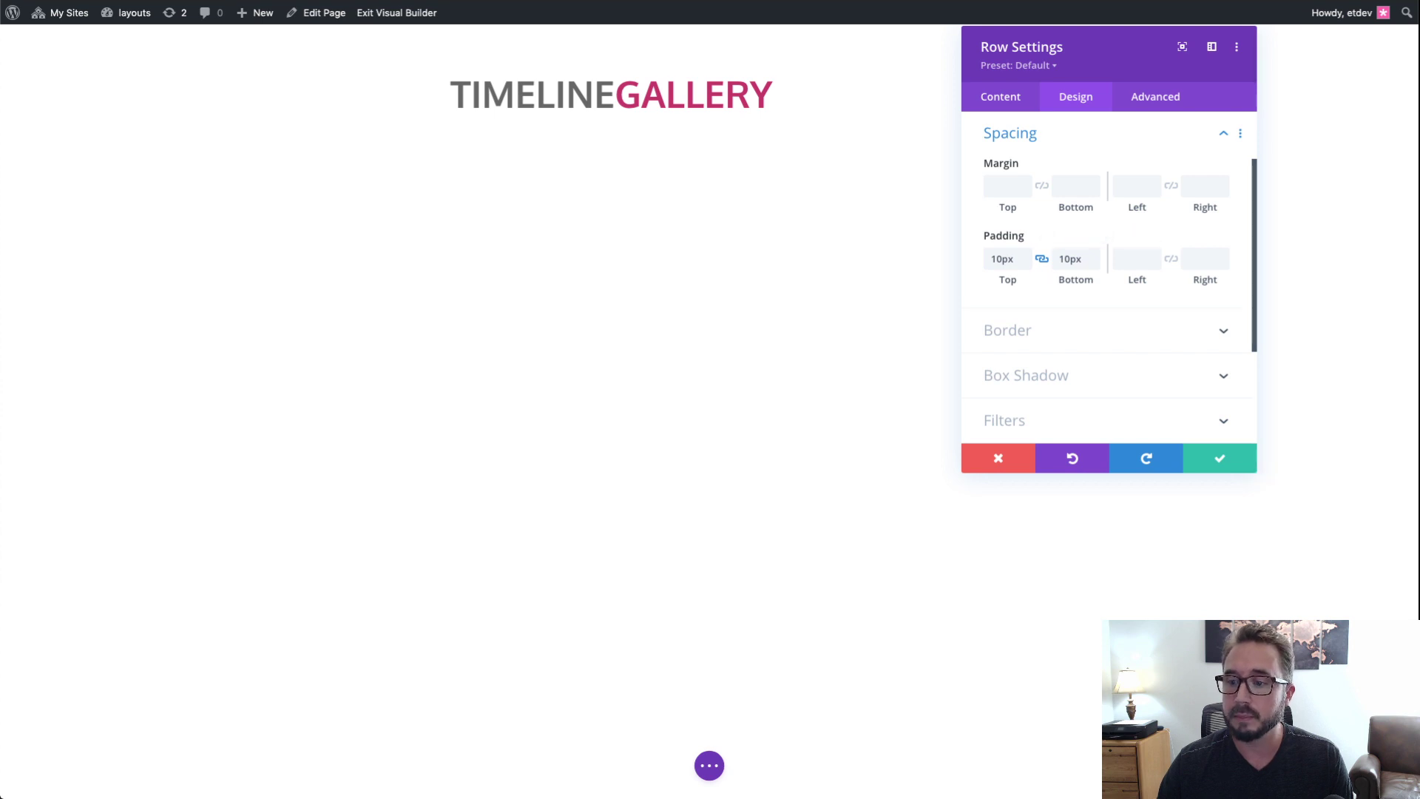
Step: Add the custom CSS "display:flex; flex-wrap: nowrap;" to the header row's main element
scroll(1179, 254, "up", 2)
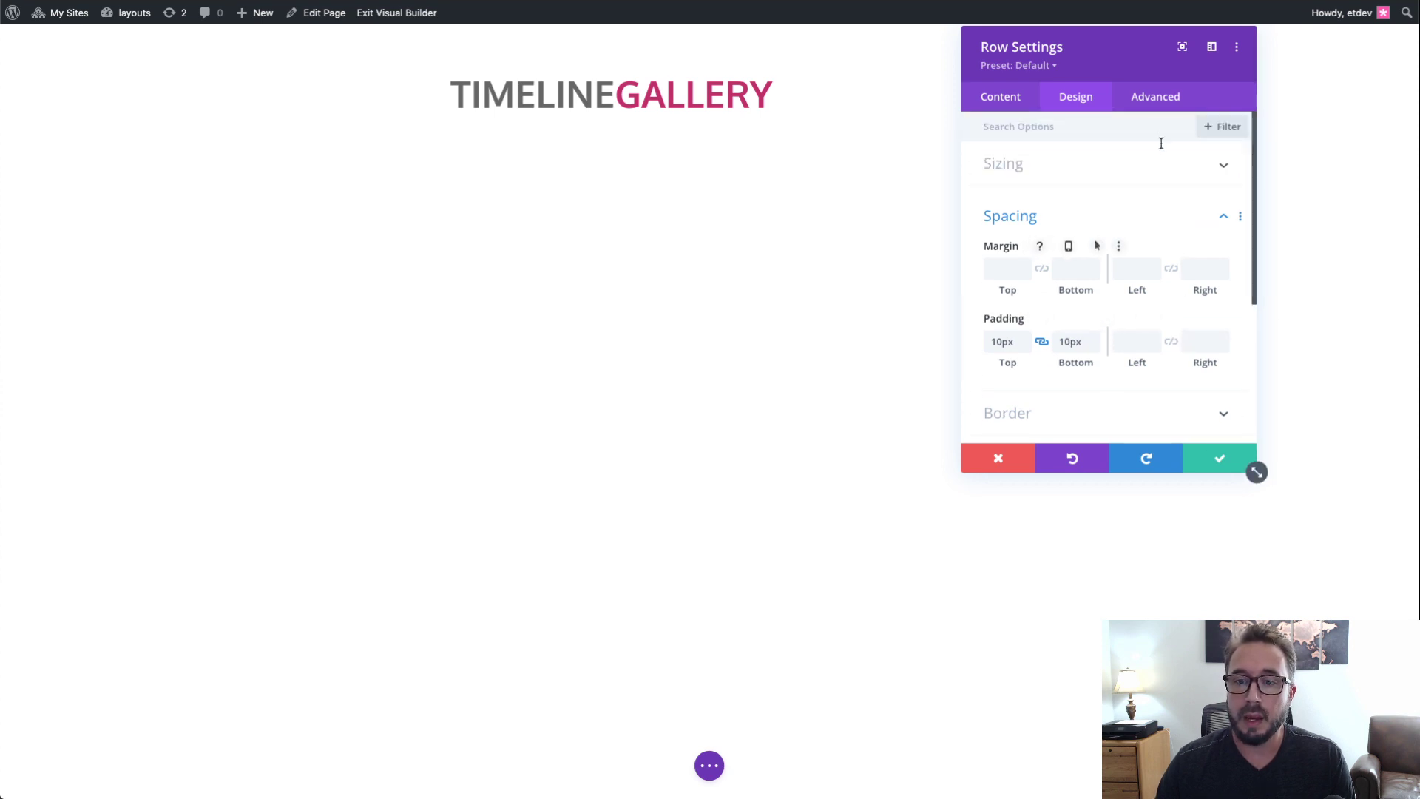
left_click(1158, 100)
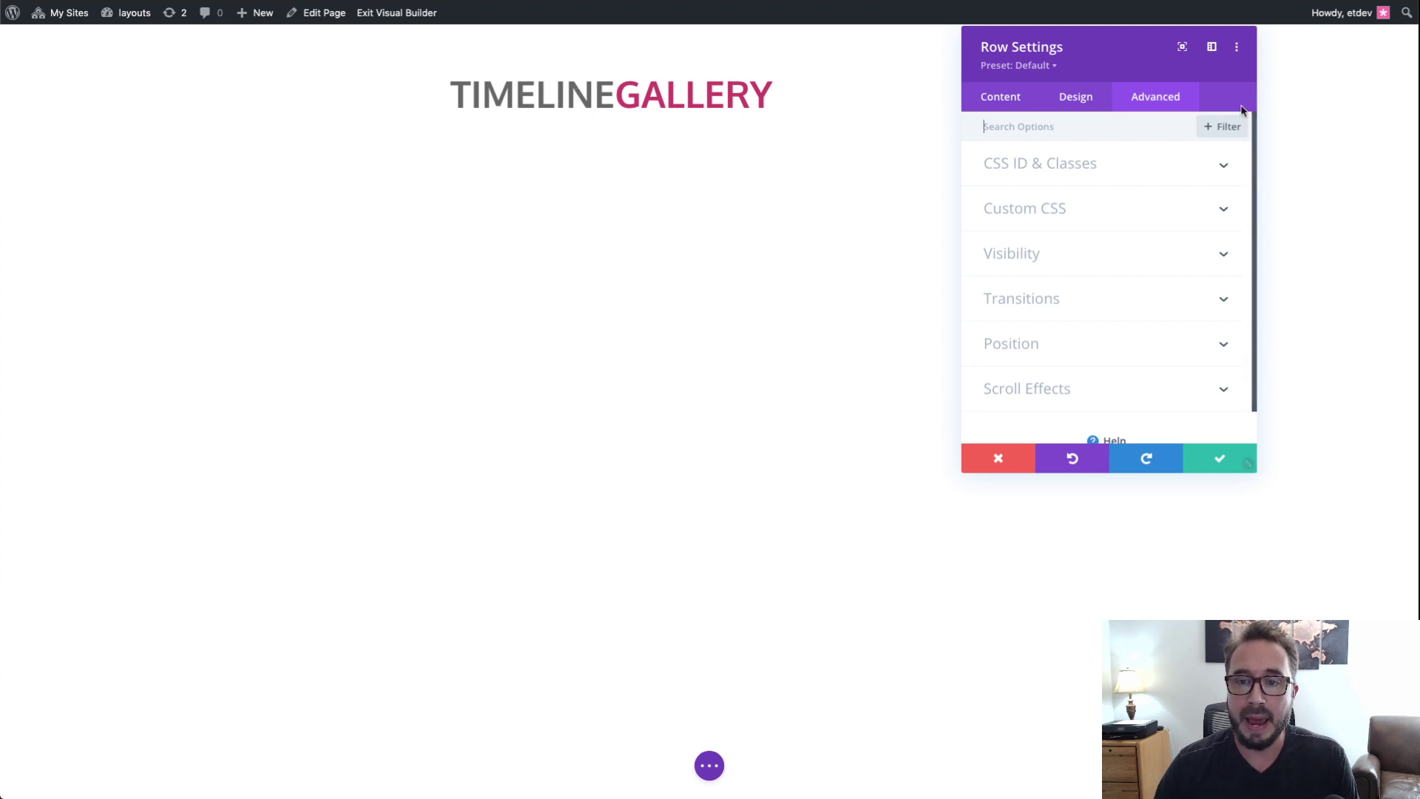
left_click(1108, 213)
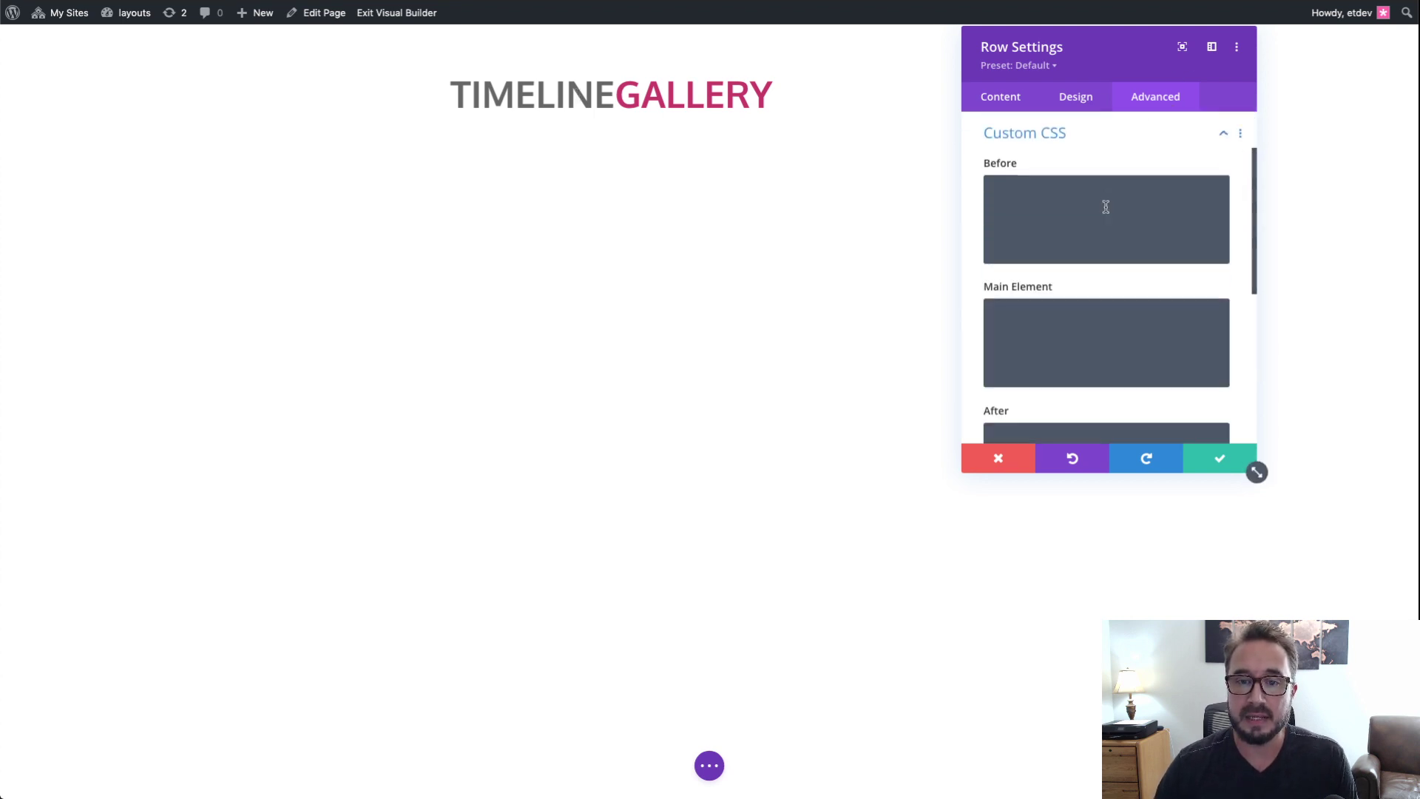
left_click(1094, 320)
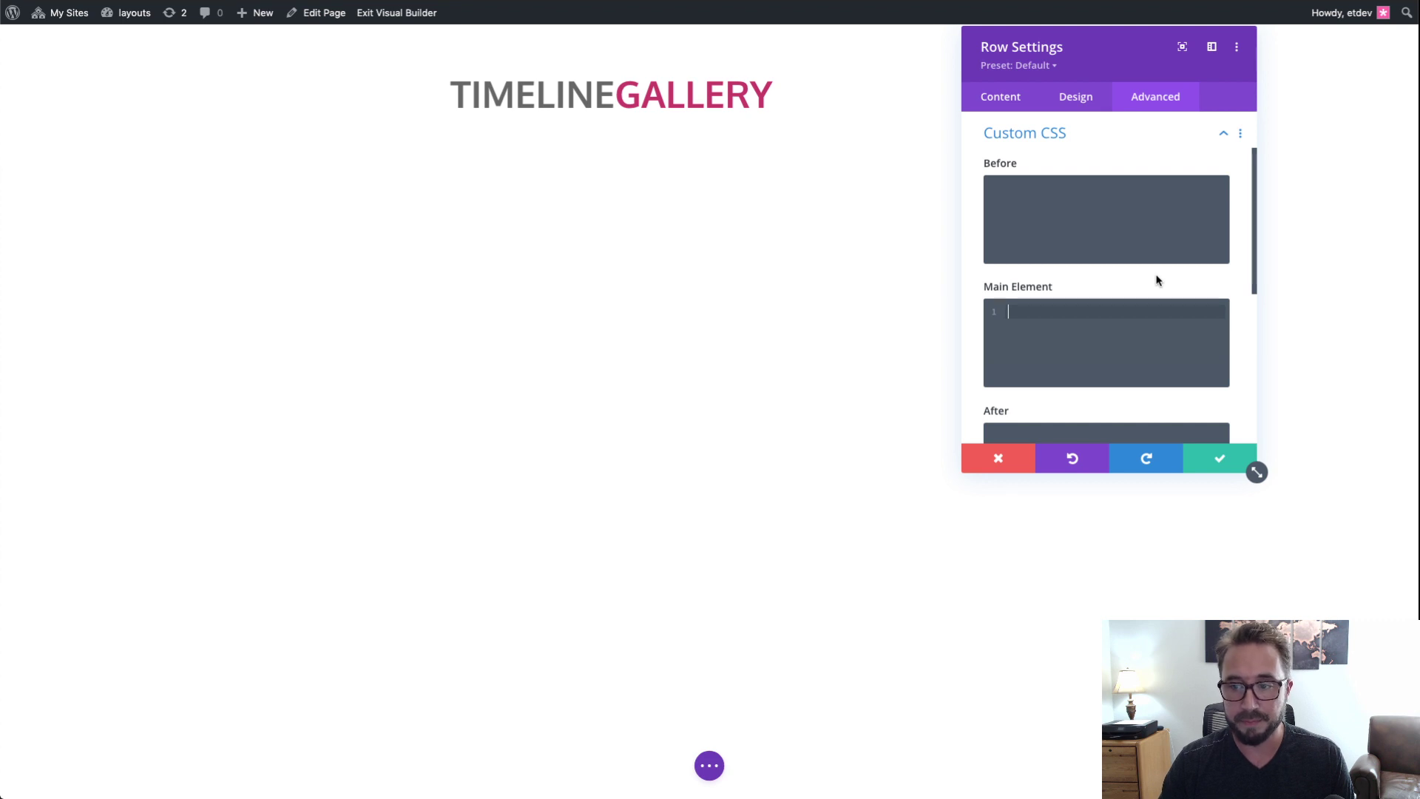
type("display:")
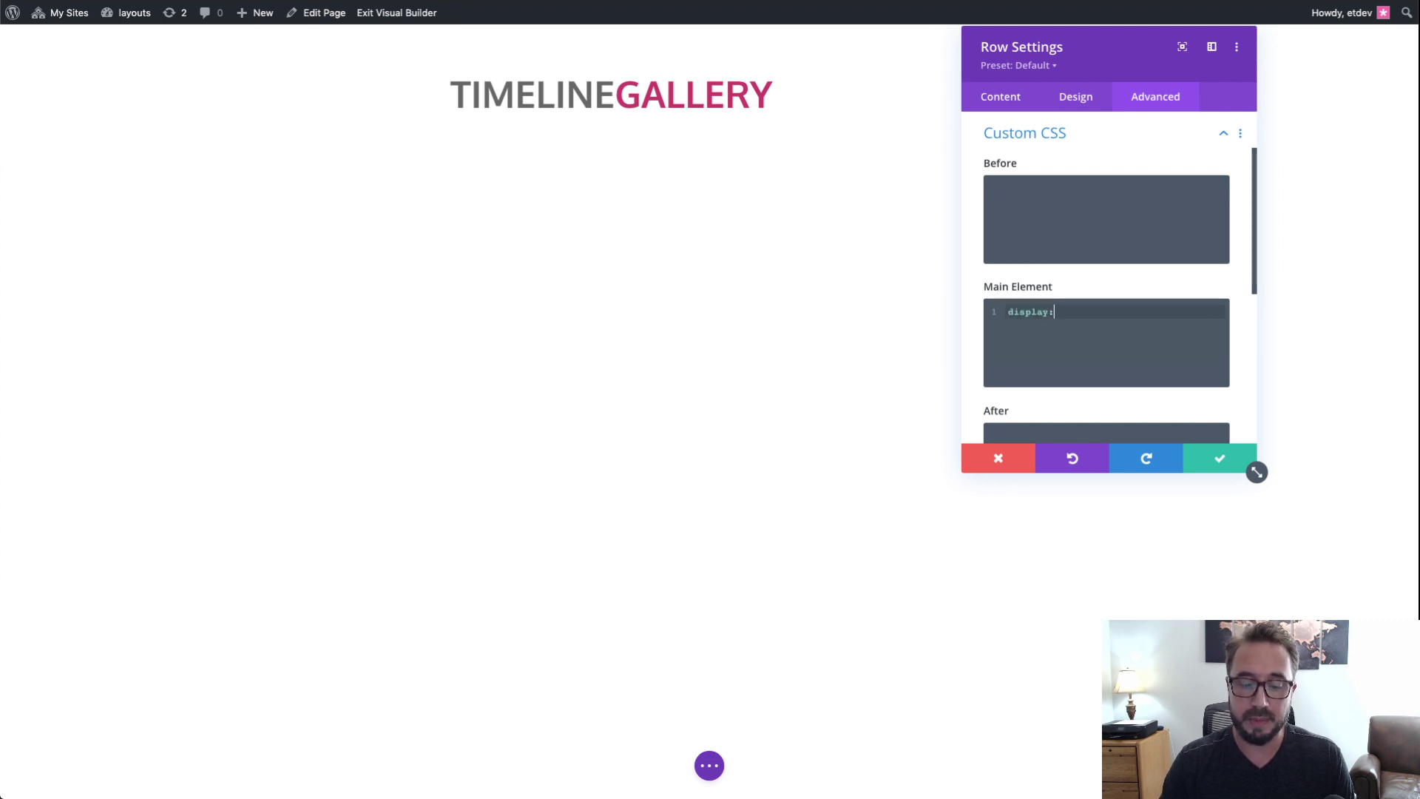
type("flex;")
key("Return")
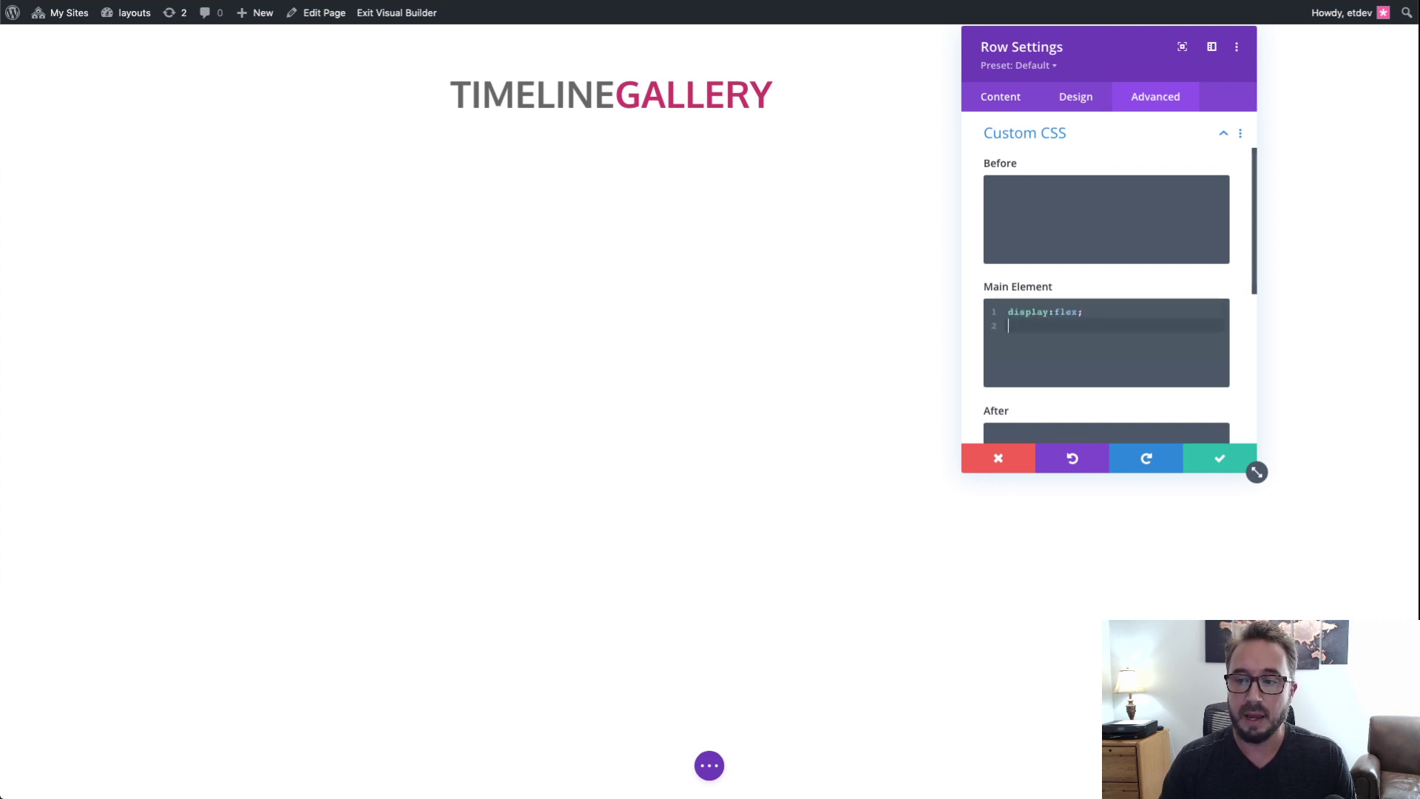
type("flex-wrap:")
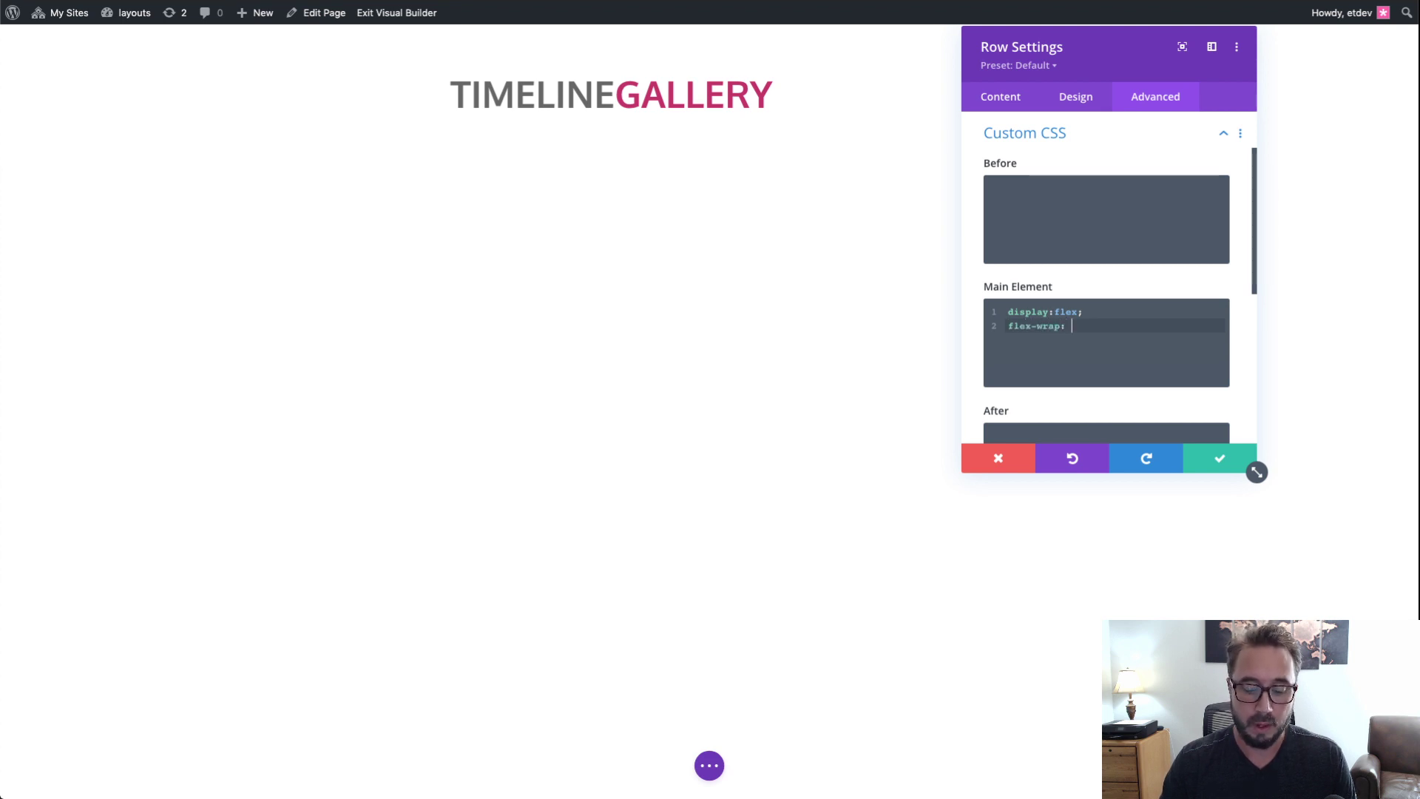
type(" nowrap;")
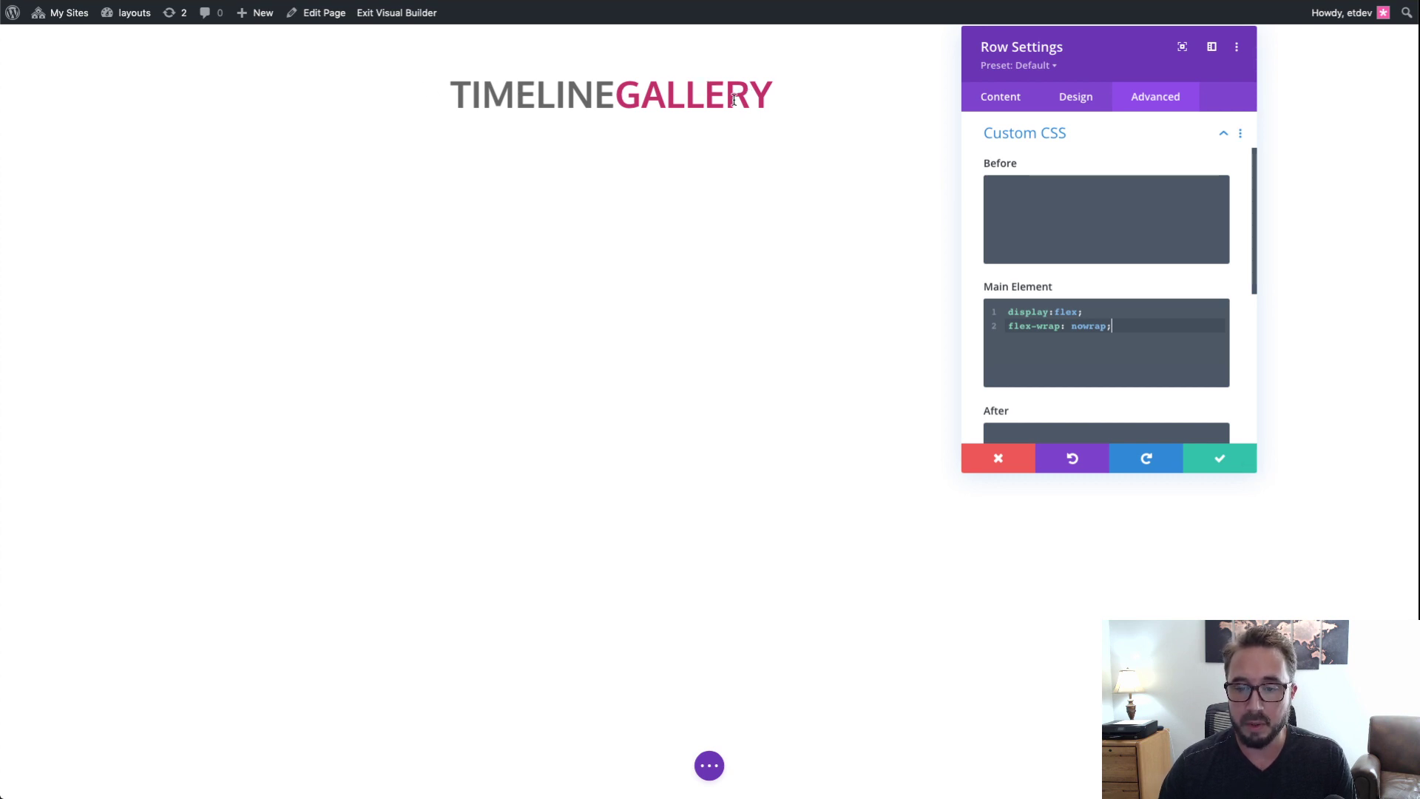
Step: Move the flex CSS from the row's default main element to its tablet version, using responsive options
left_click_drag(1123, 324, 999, 316)
key("super+c")
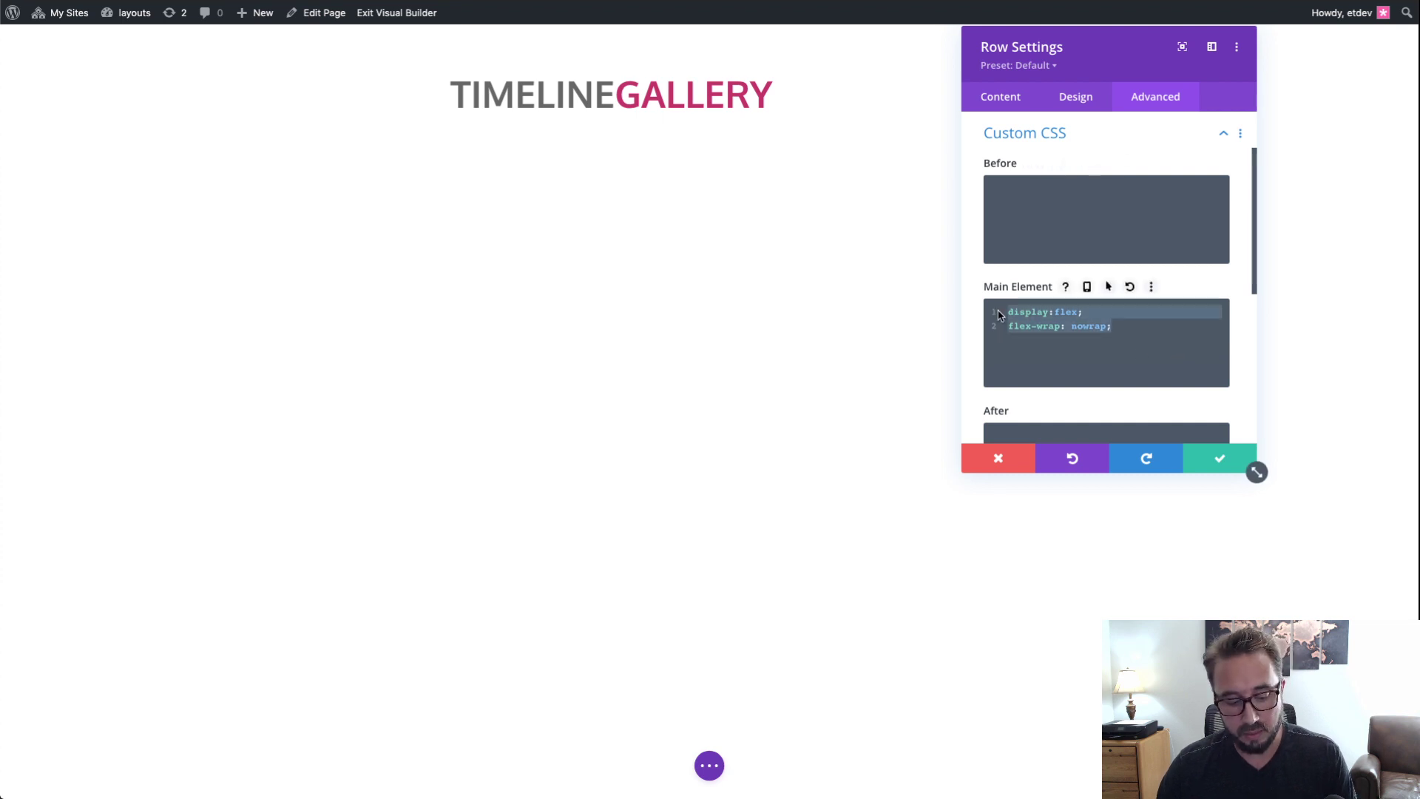
key("BackSpace")
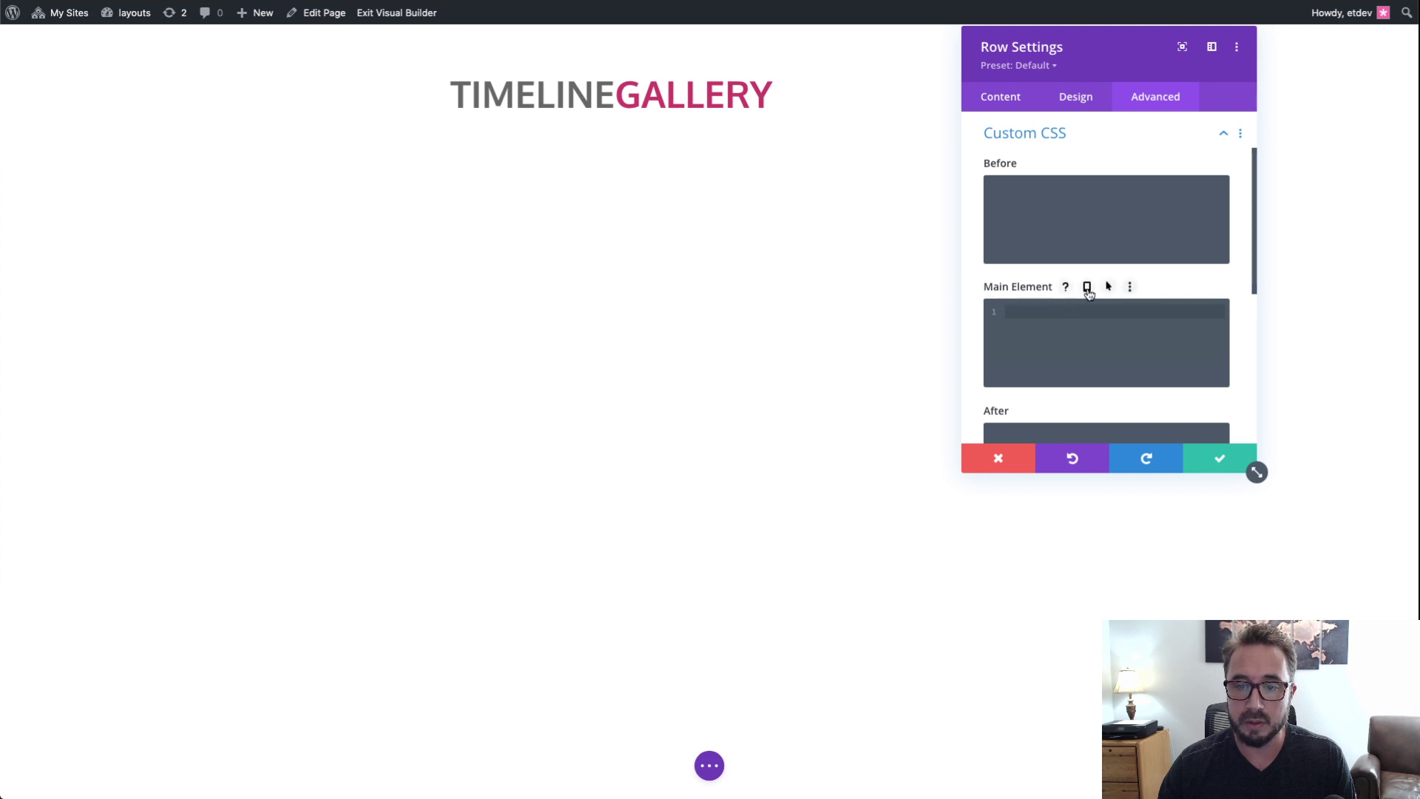
left_click(1088, 290)
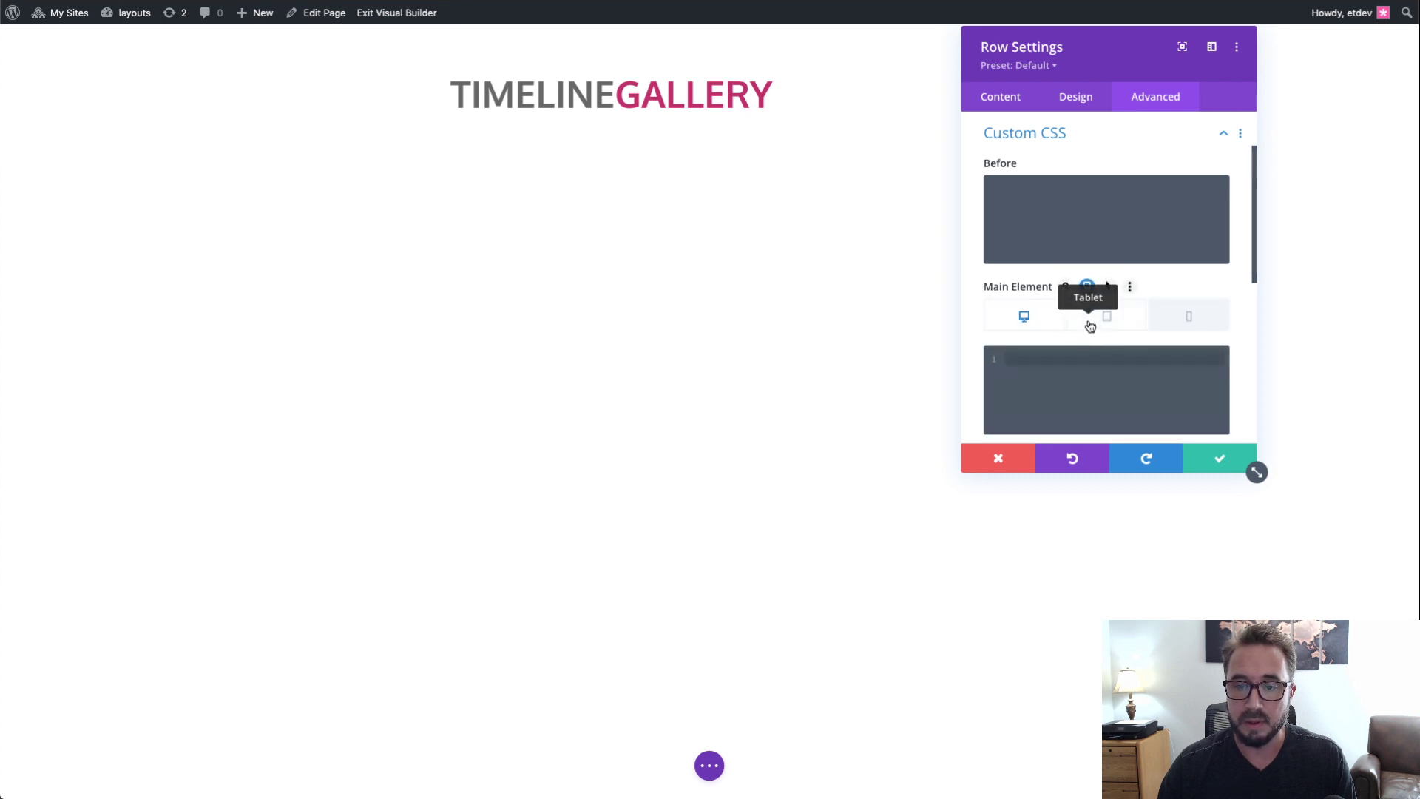
left_click(1091, 325)
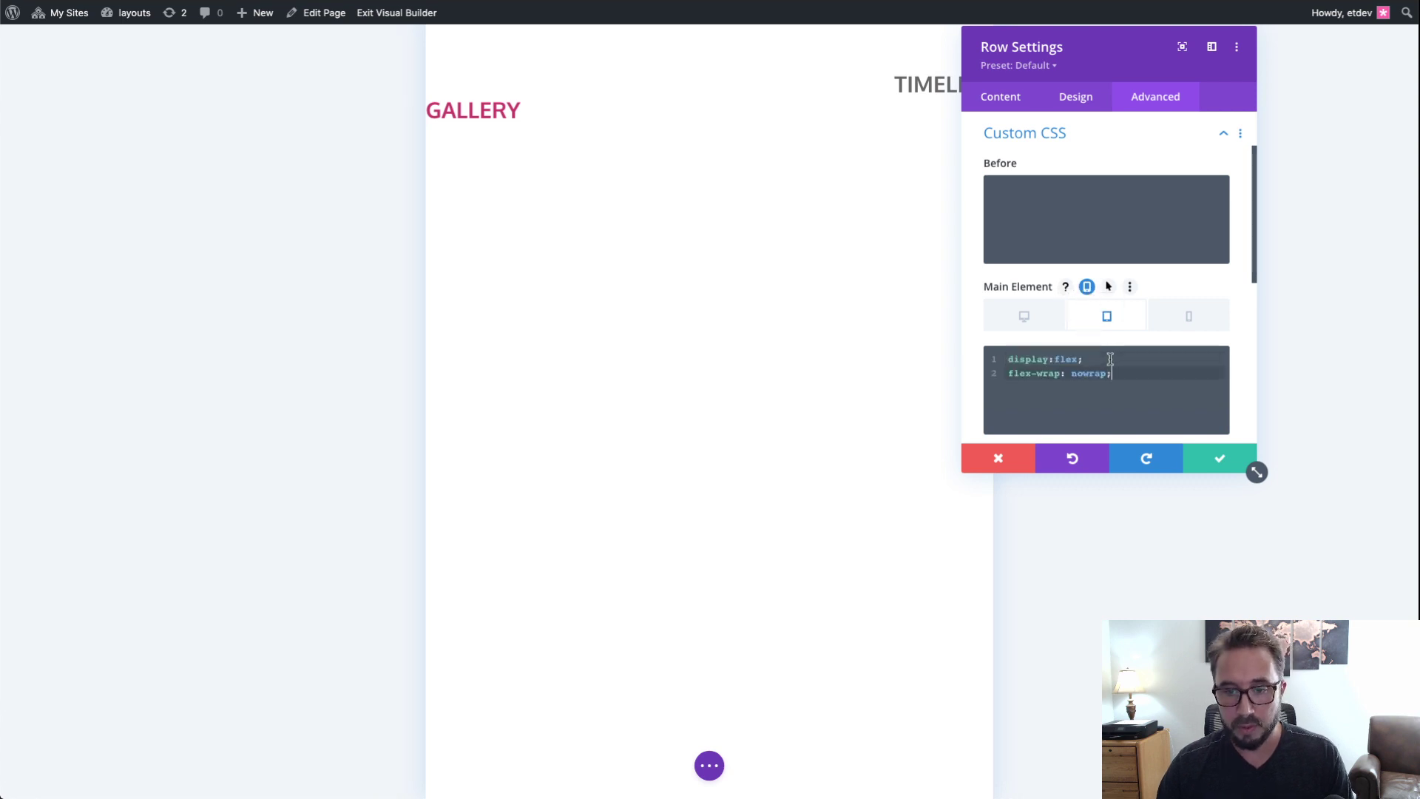
key("super+v")
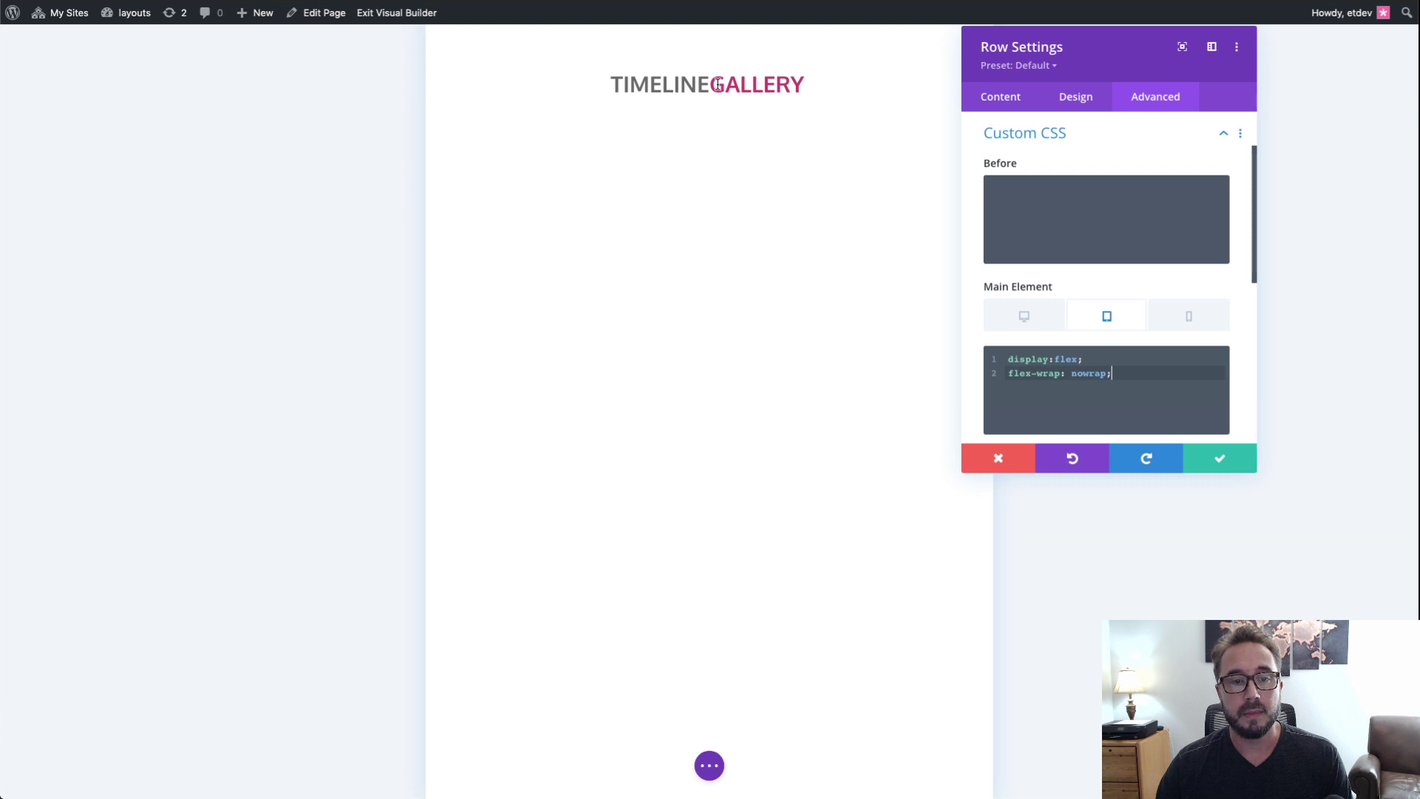
Step: Save the row settings and give the header row's first column linked padding of 10px top and bottom and 20px left and right
left_click(1201, 464)
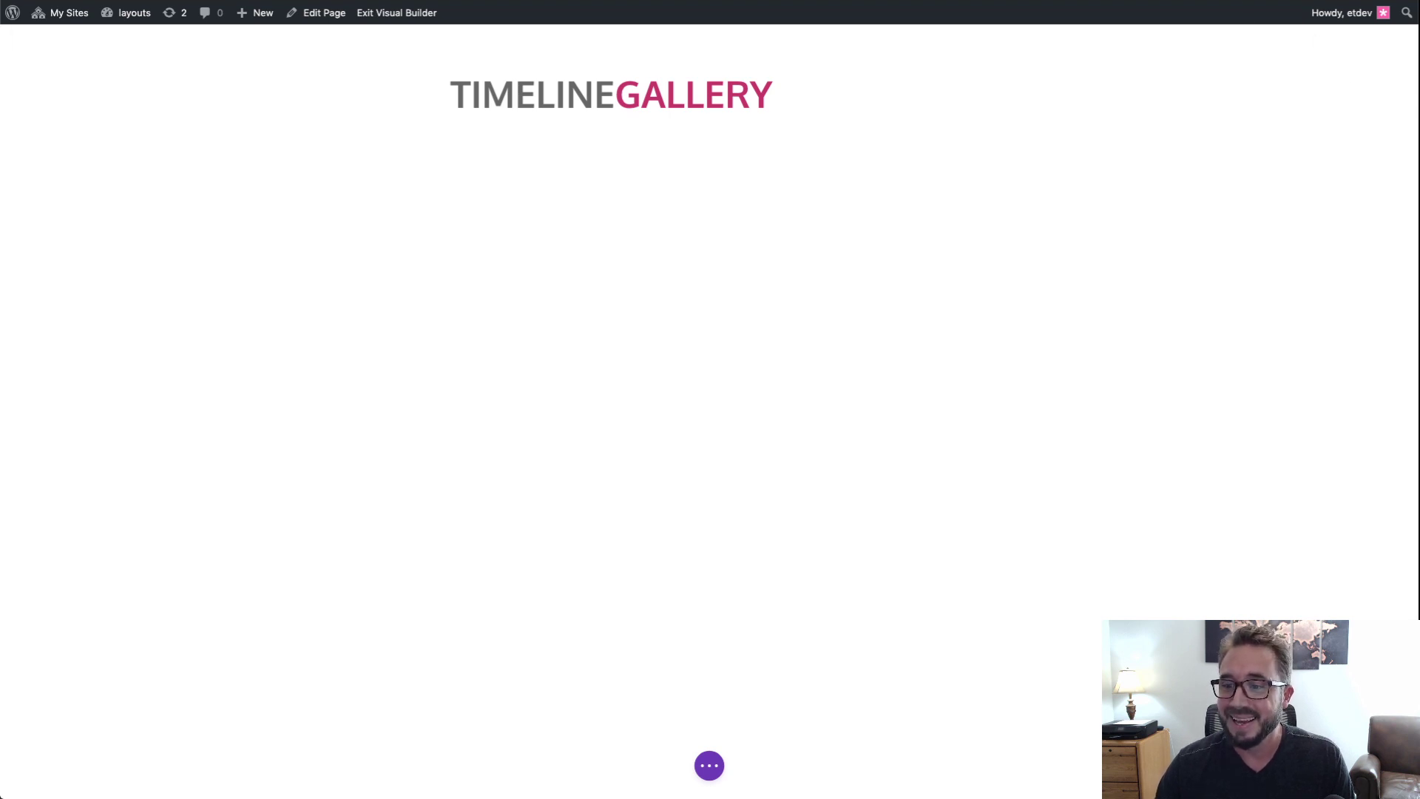
mouse_move(533, 89)
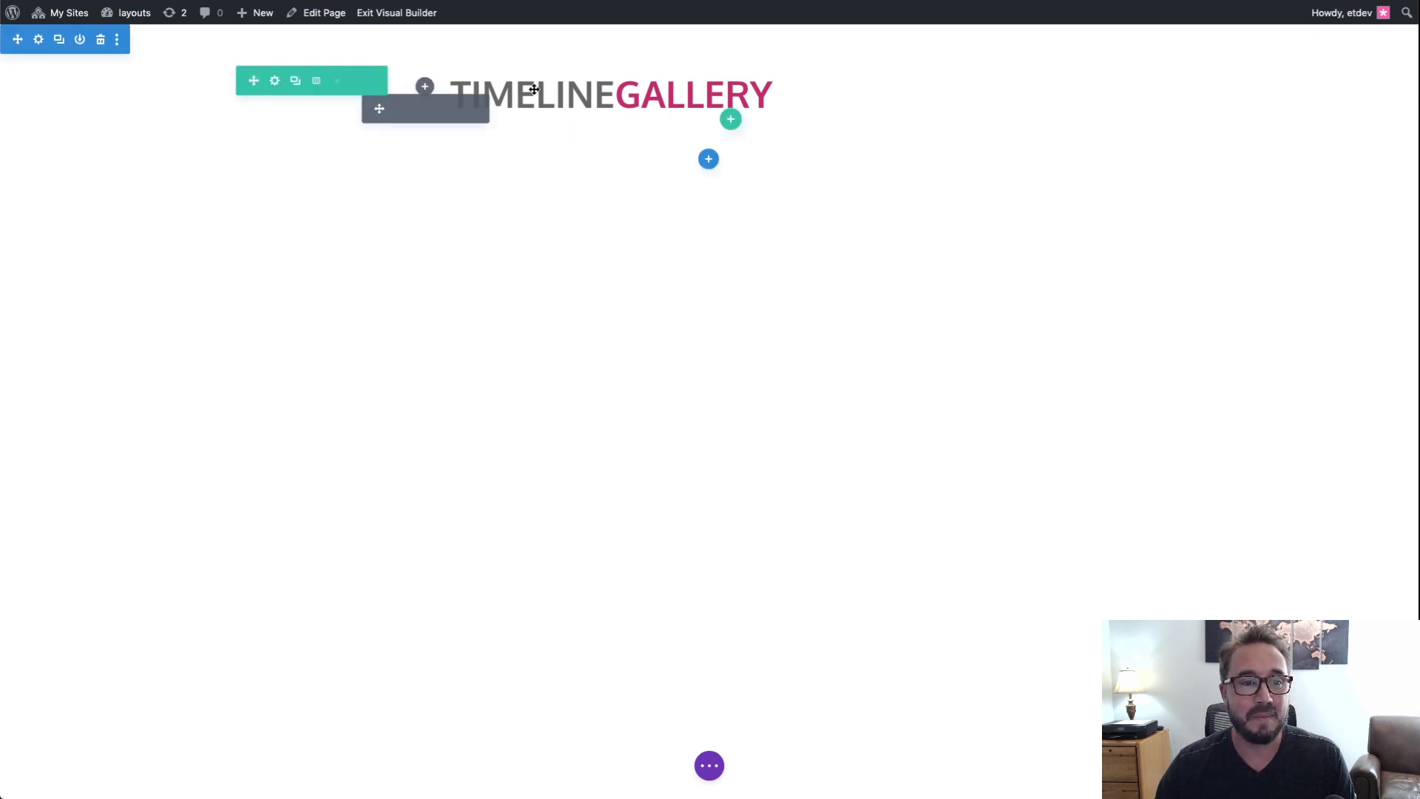
left_click(274, 82)
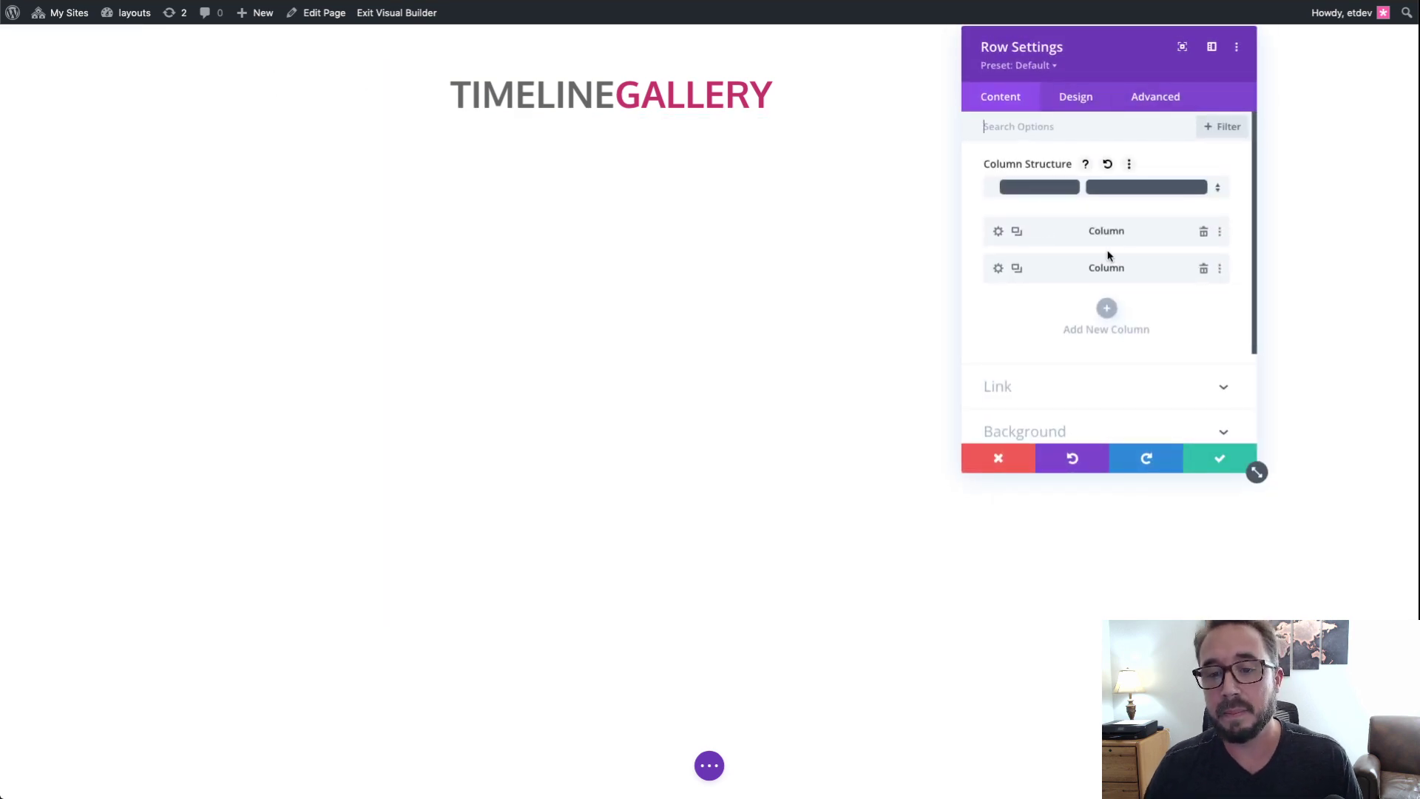
left_click(999, 232)
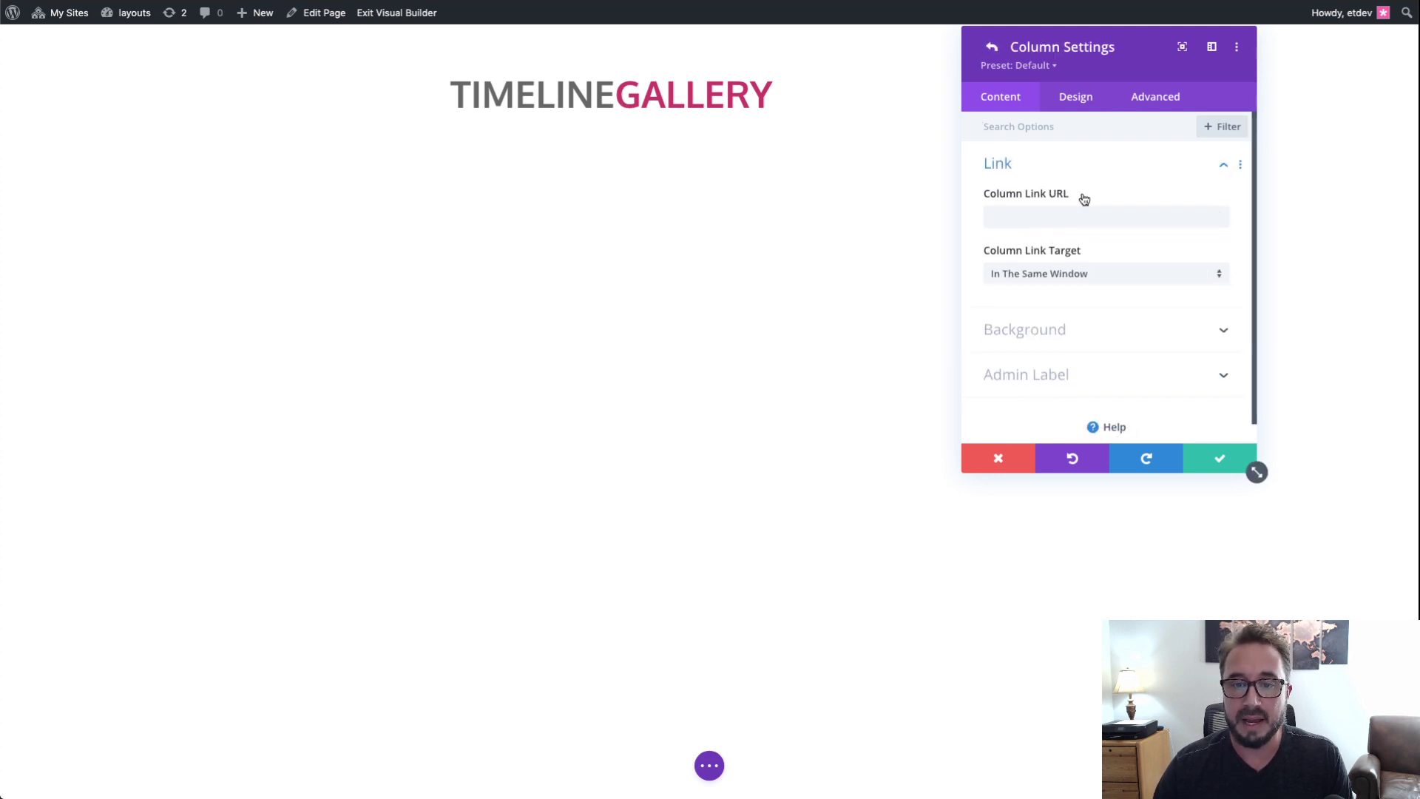
left_click(1078, 105)
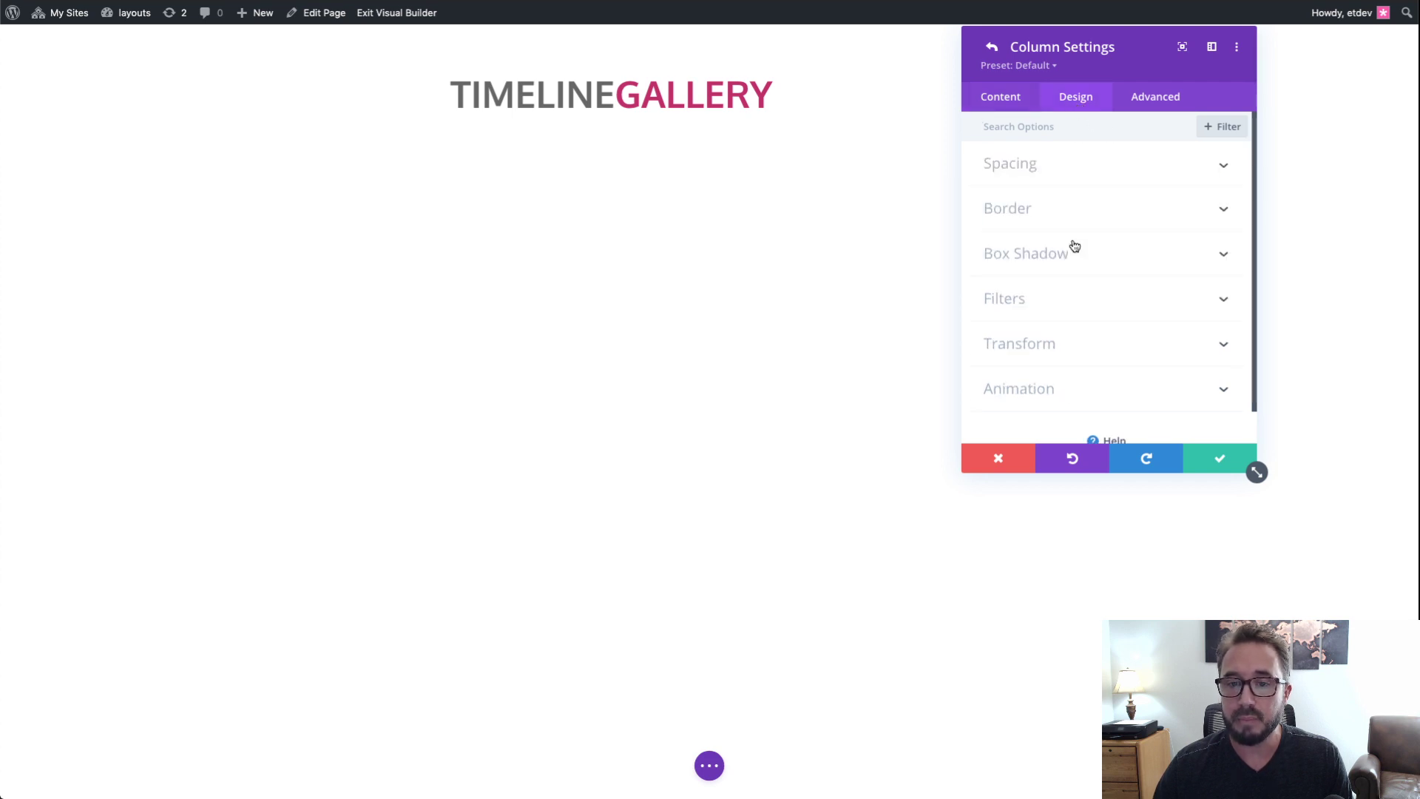
left_click(1074, 176)
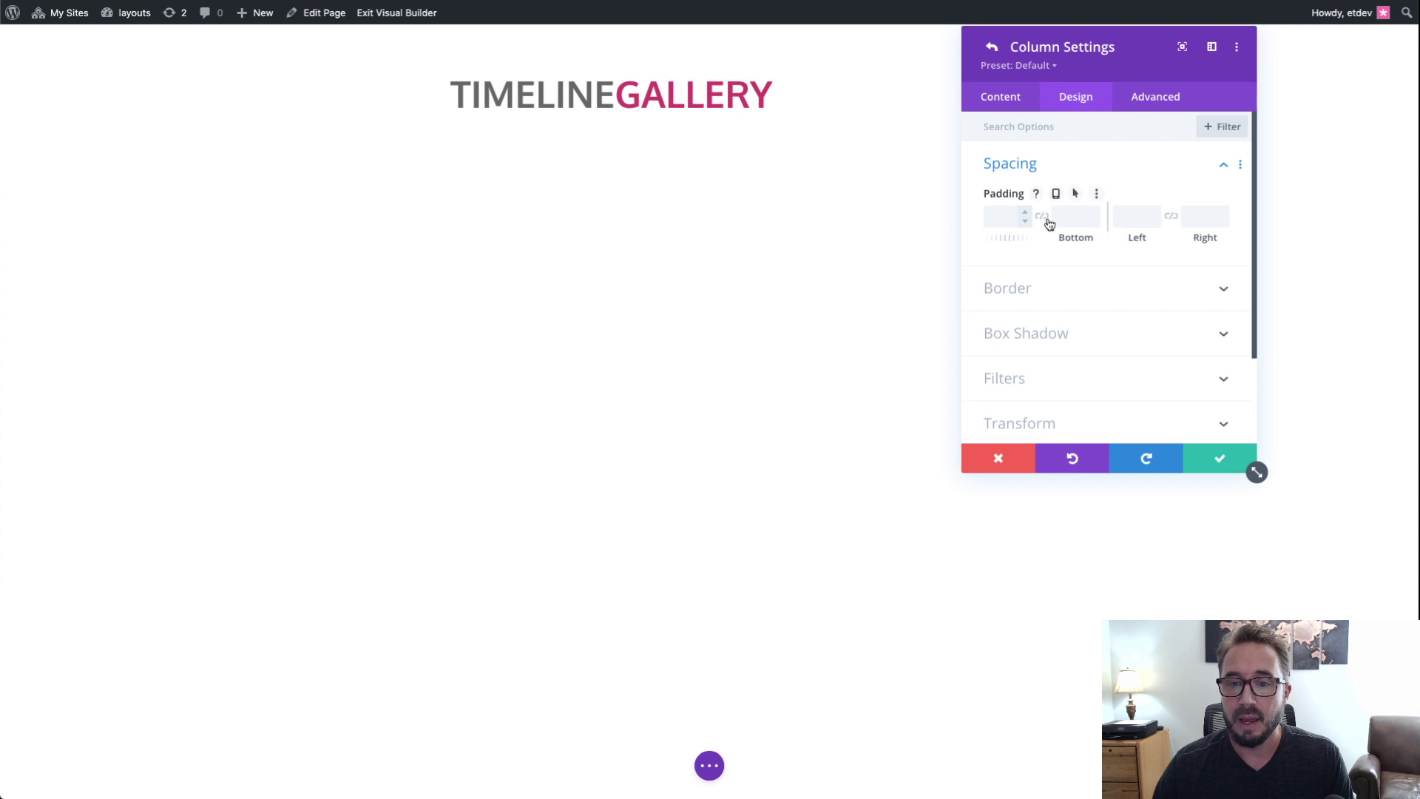
left_click(1008, 216)
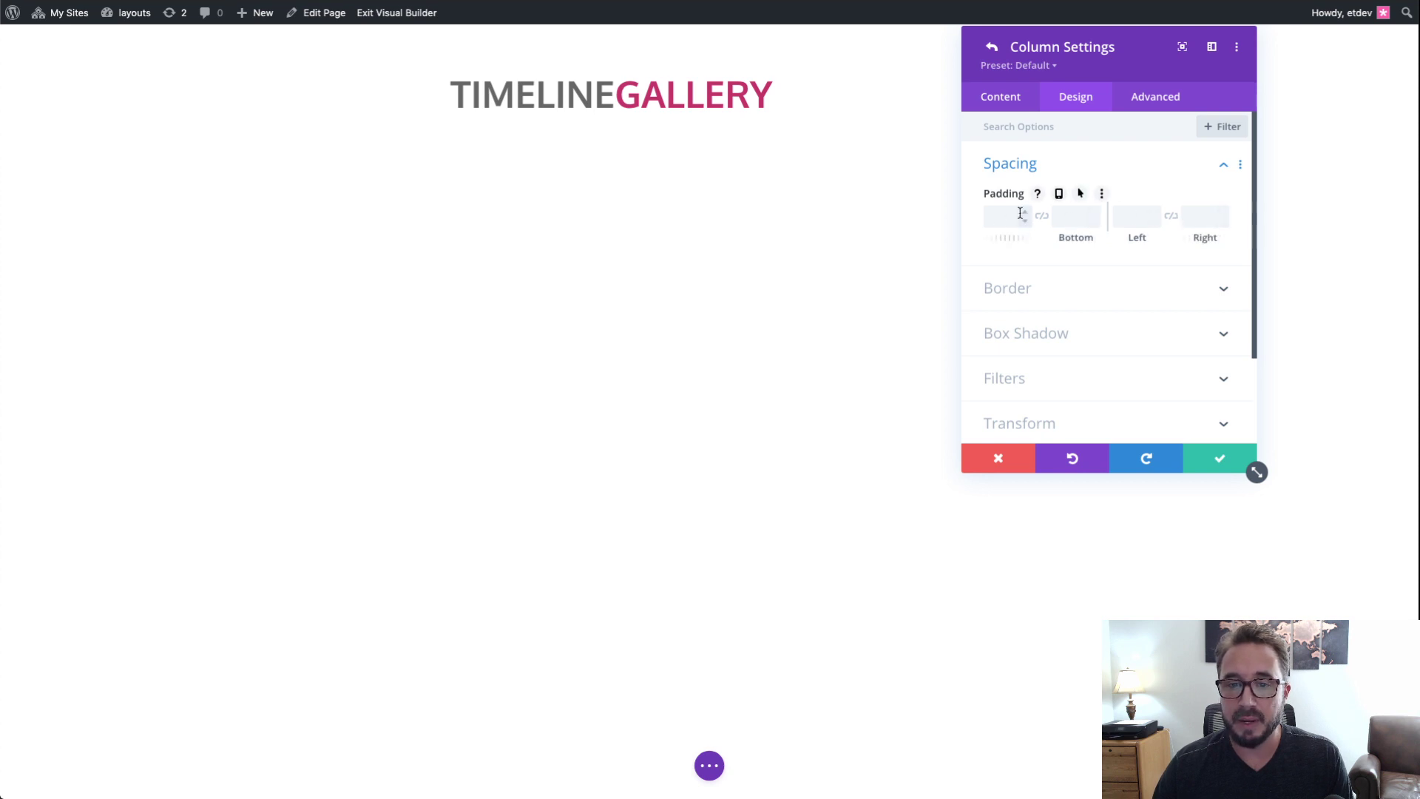
type("10px")
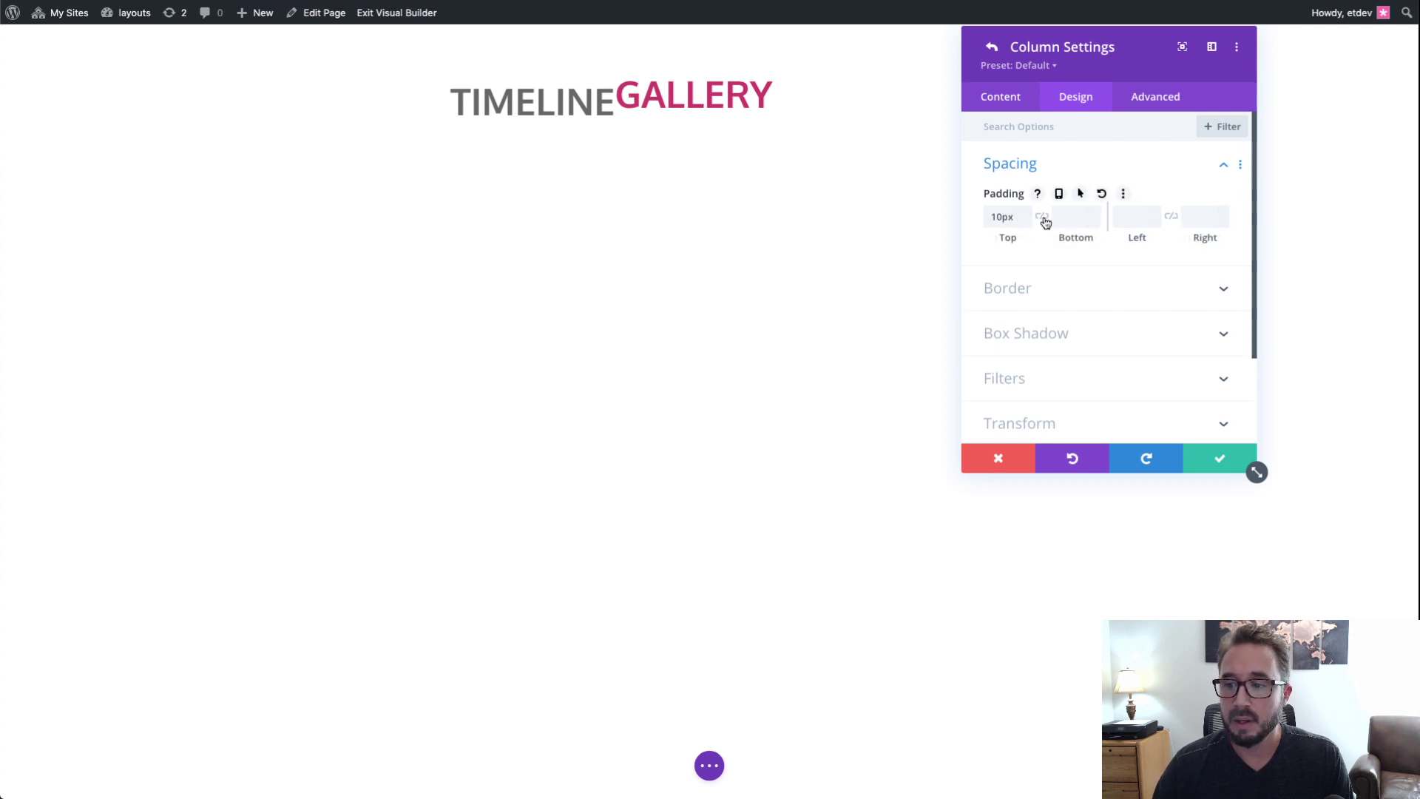
left_click(1044, 219)
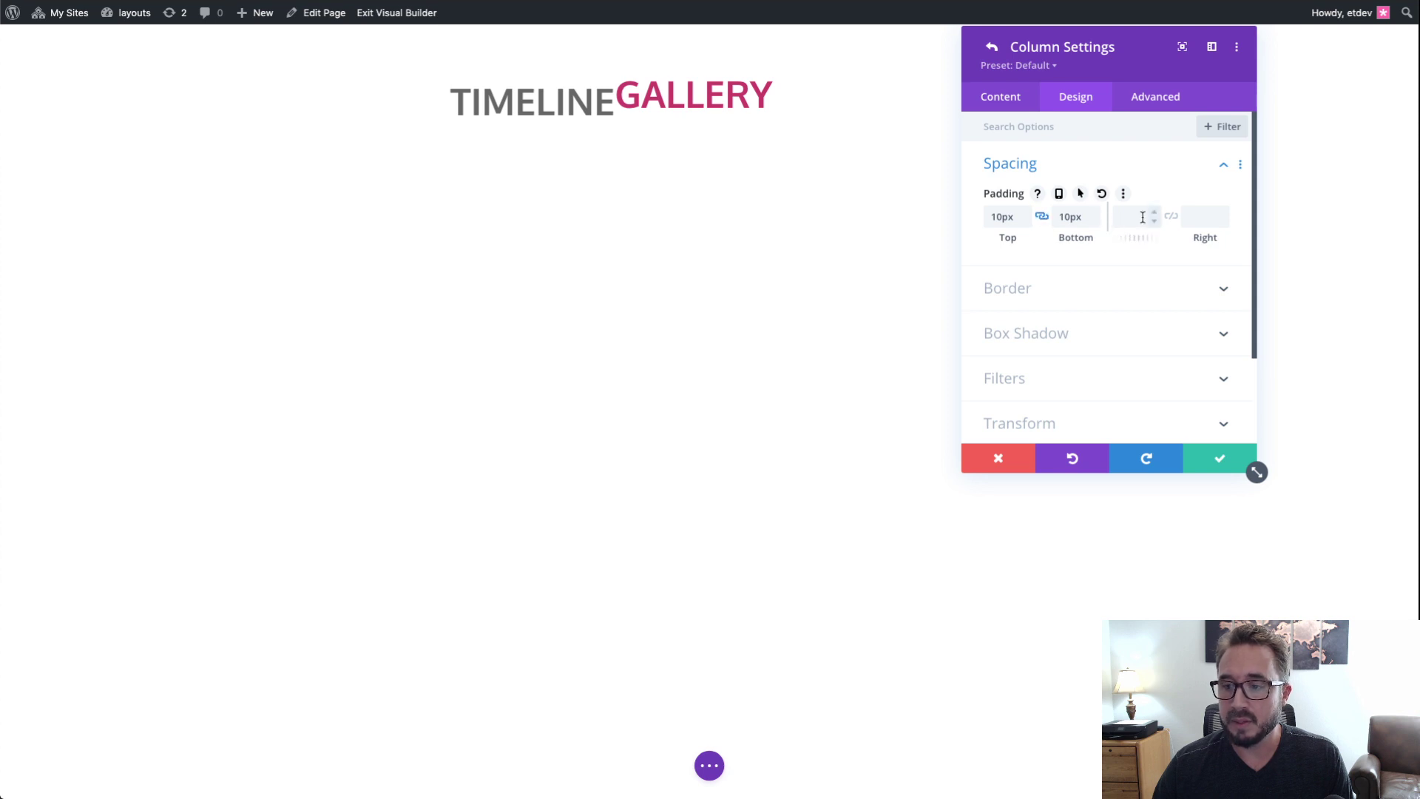
left_click(1136, 217)
type("20px")
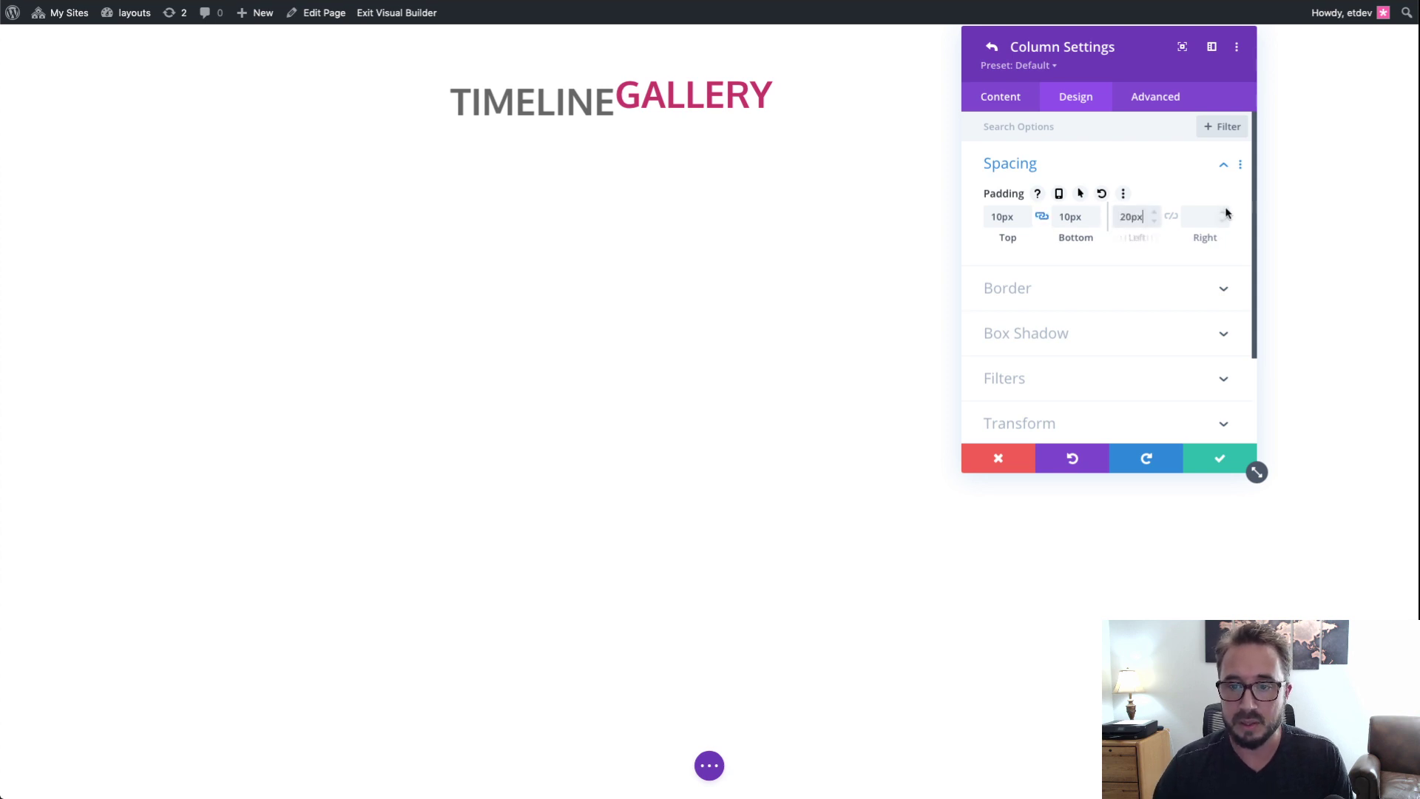
left_click(1171, 217)
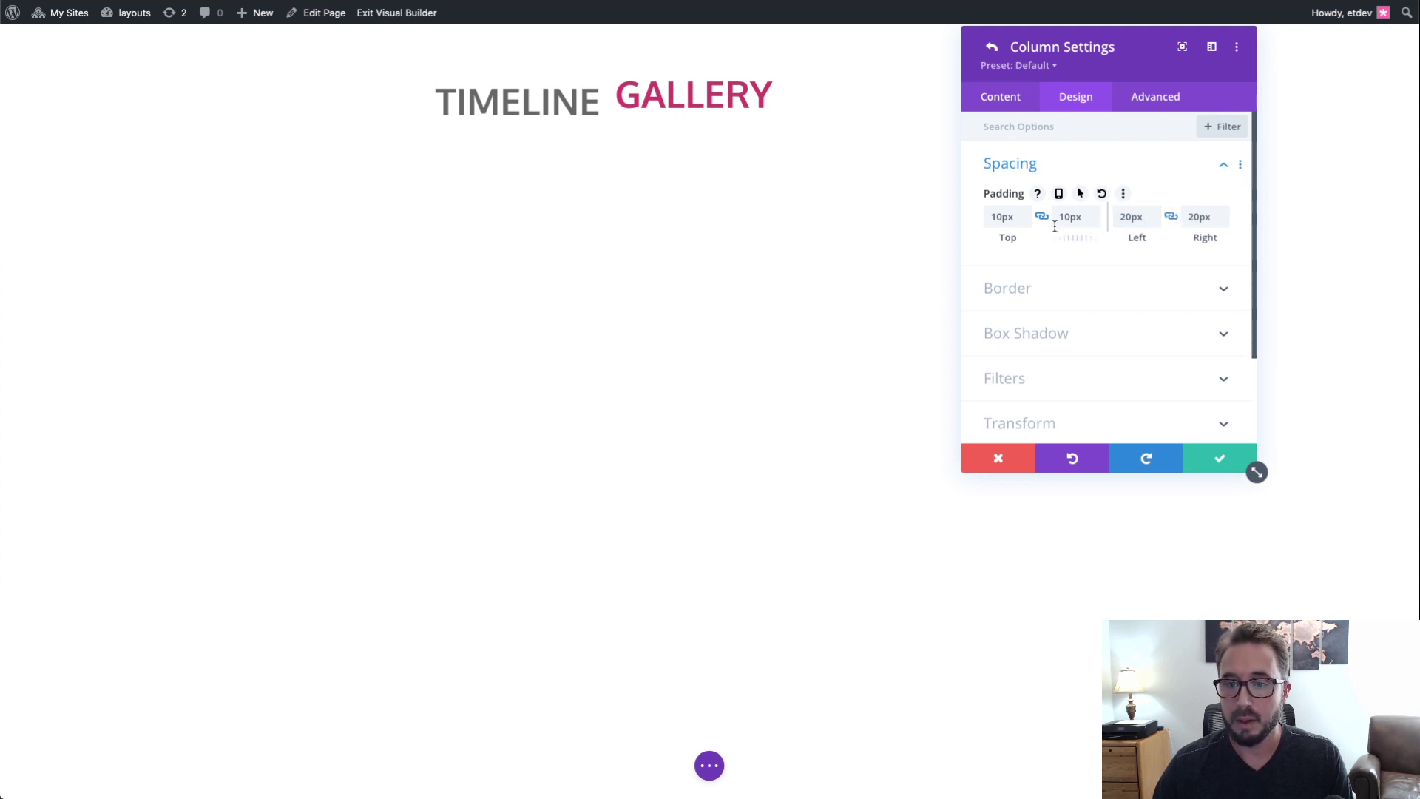
Step: Set the first column's tablet padding to a linked 10px left and right, using responsive options
left_click(1059, 195)
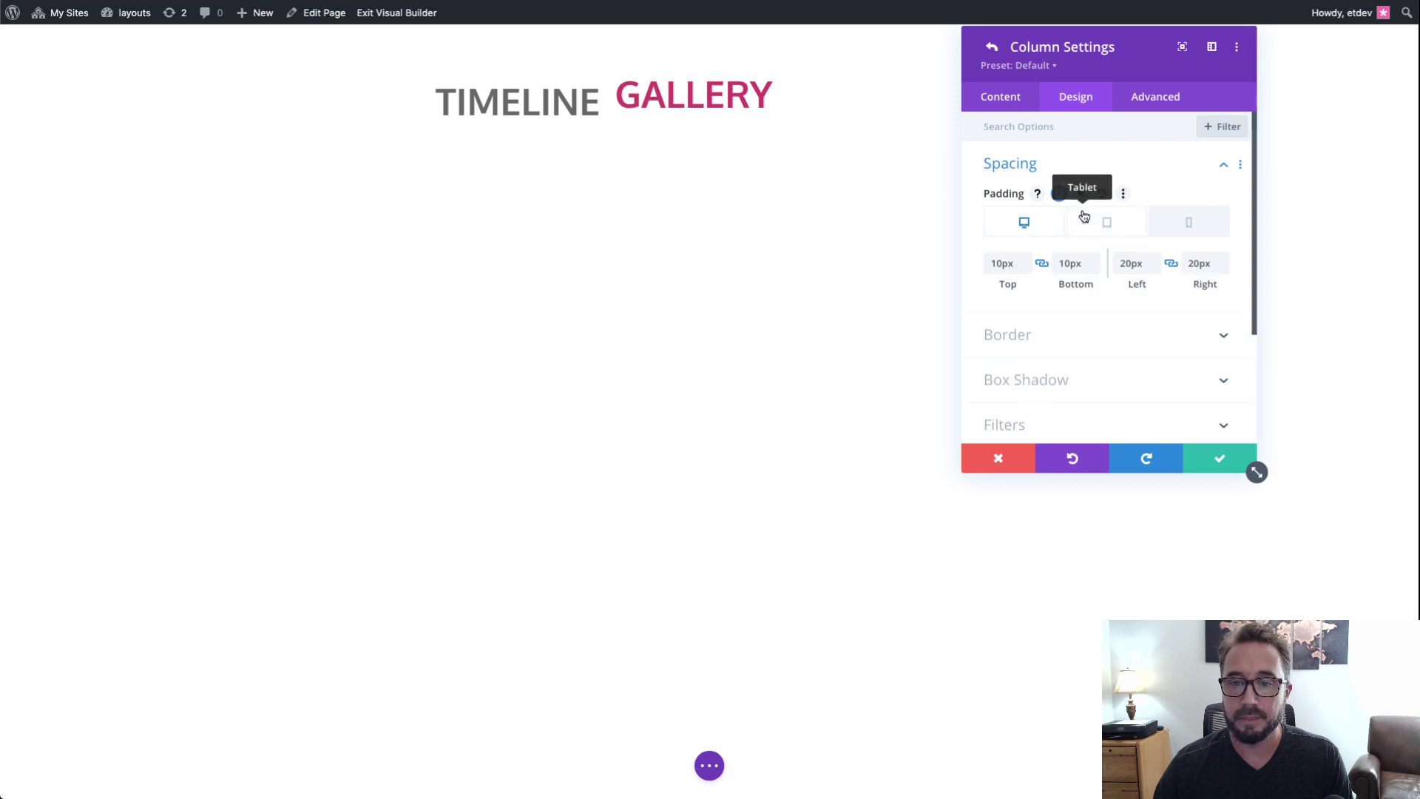
left_click(1076, 220)
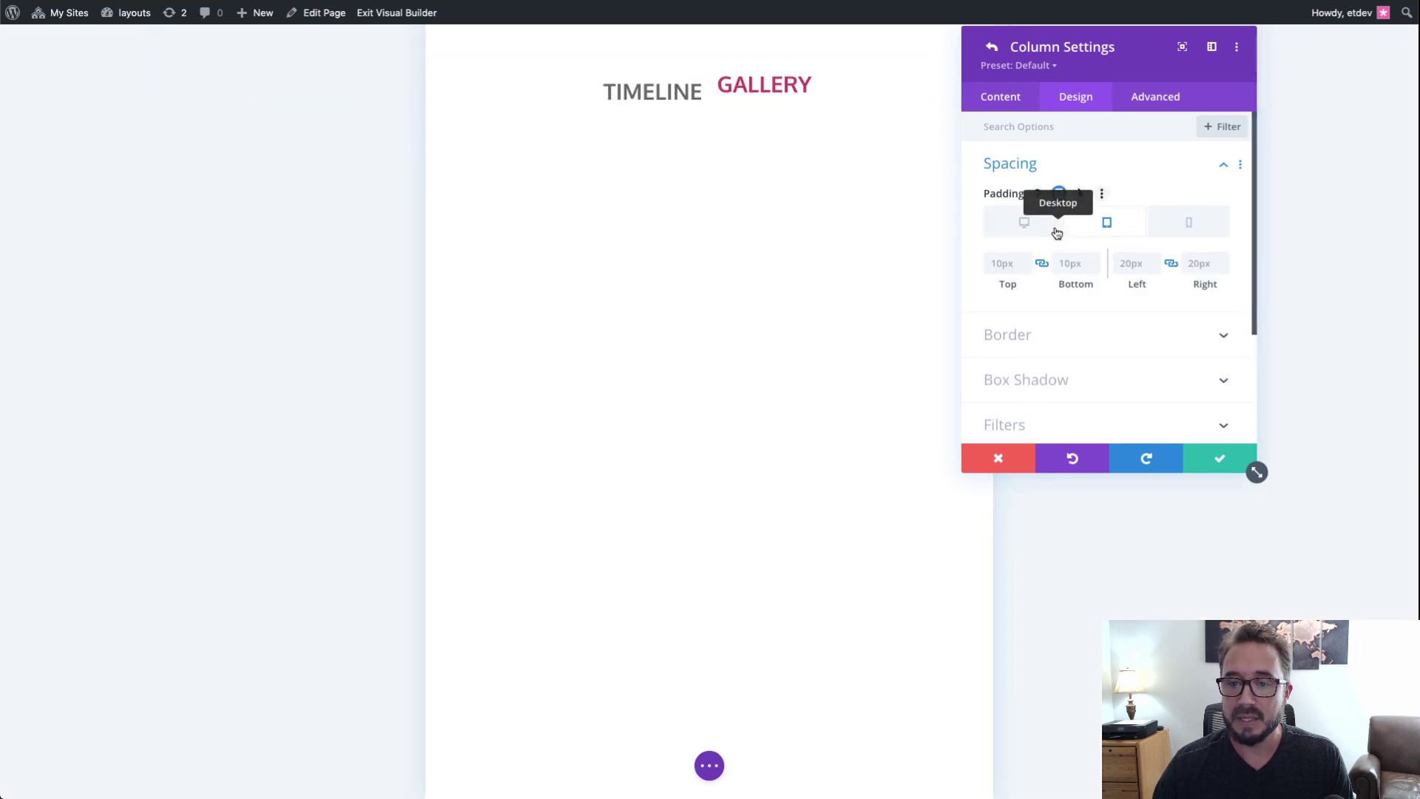
left_click(1173, 265)
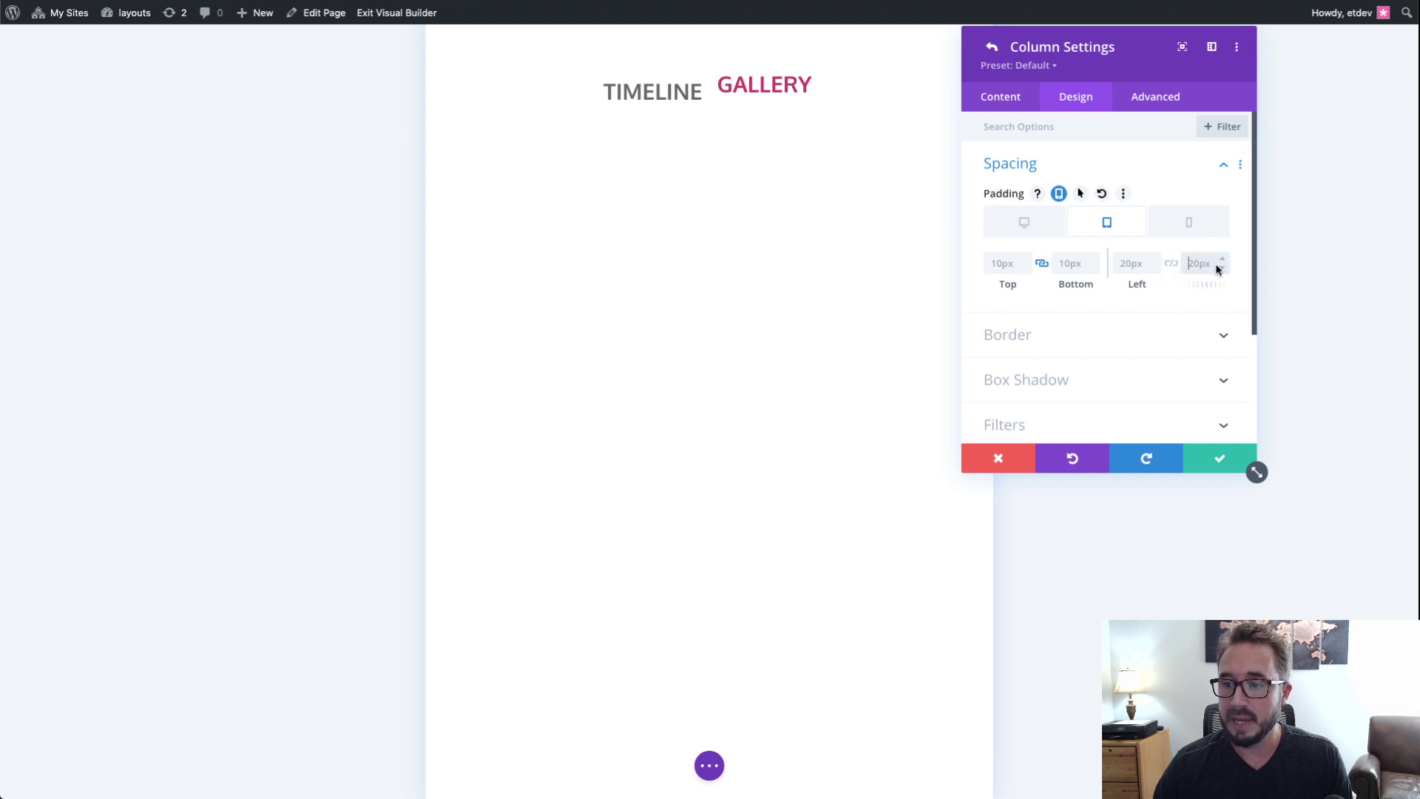
left_click(1133, 264)
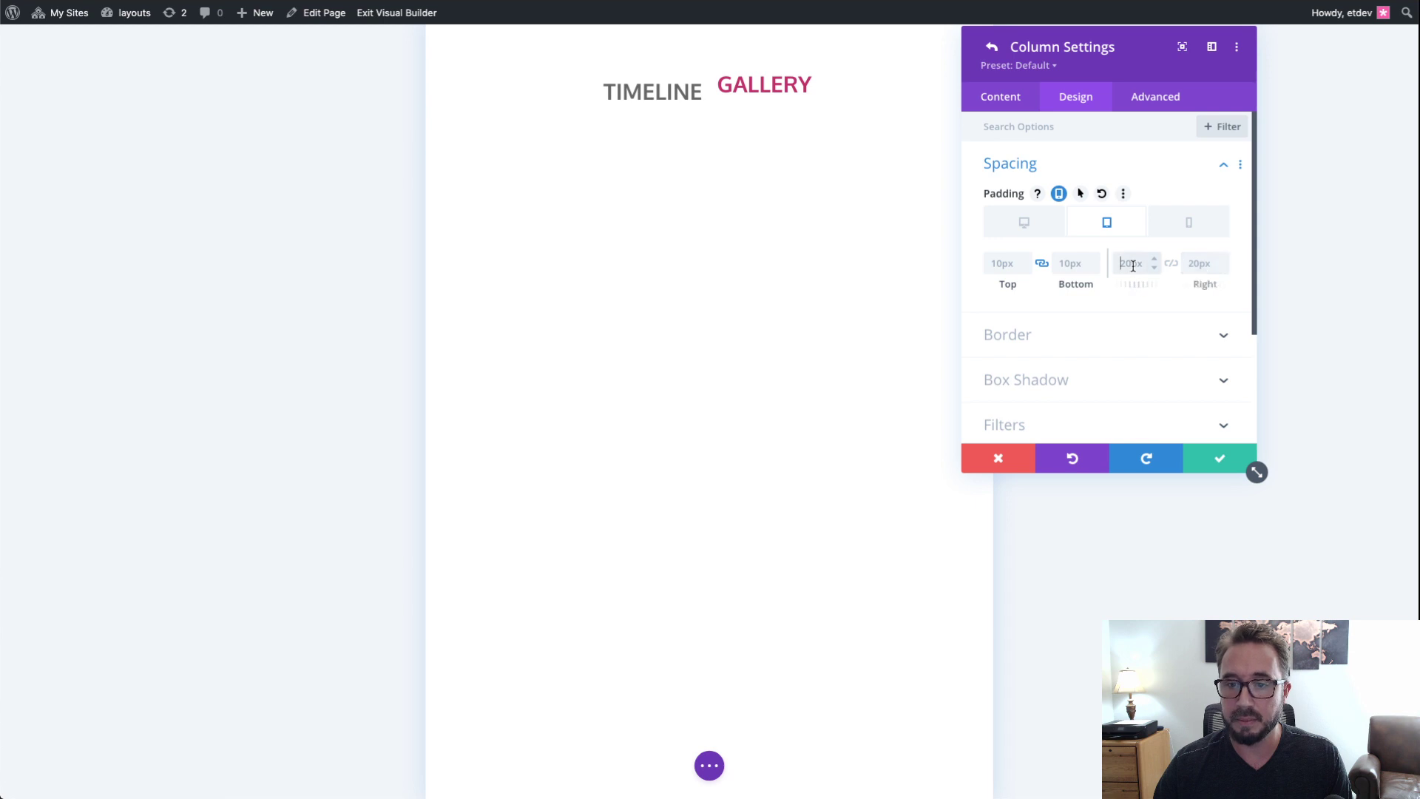
left_click(1170, 264)
left_click(1156, 268, "shift")
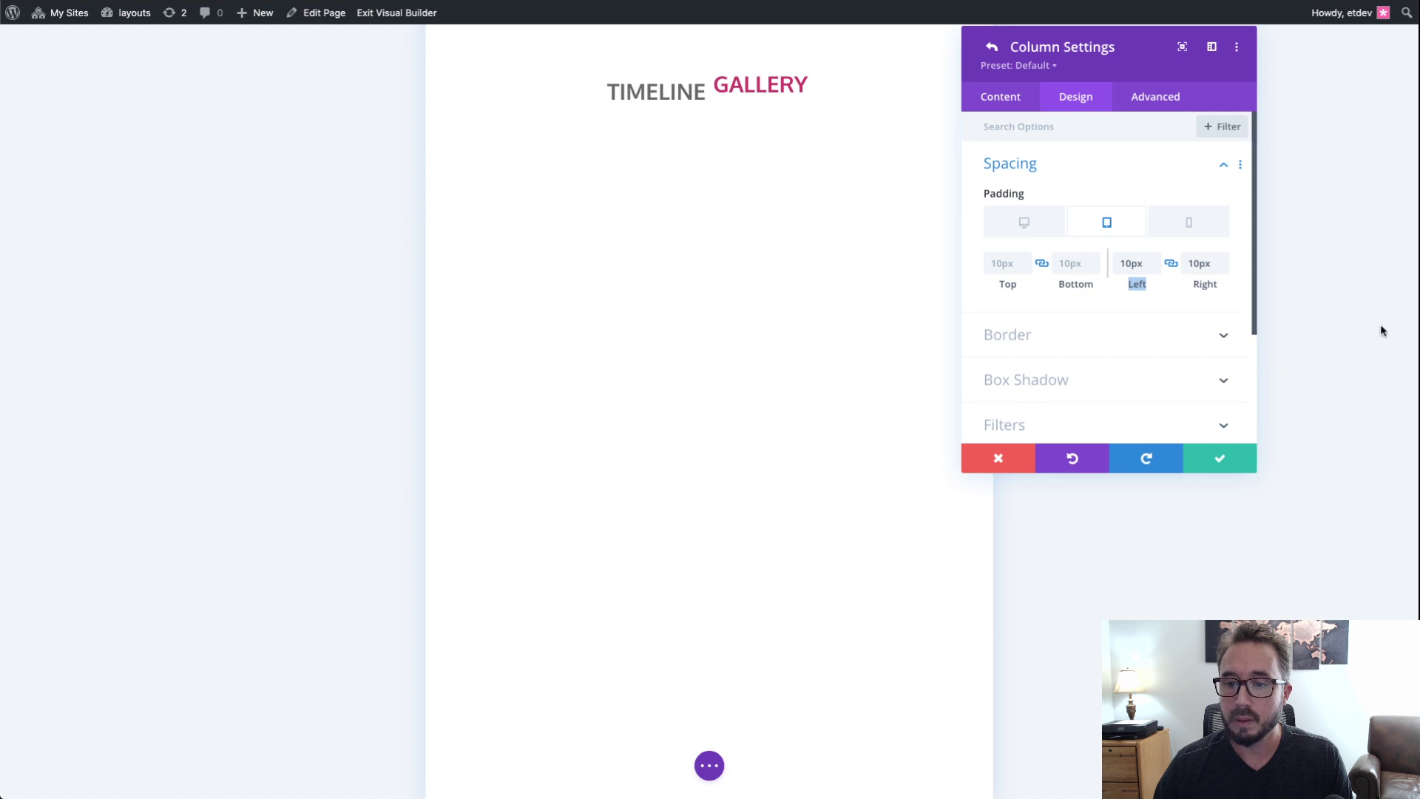
Step: Add the custom CSS "width: 30% !important;" to the first column's main element
left_click(1160, 103)
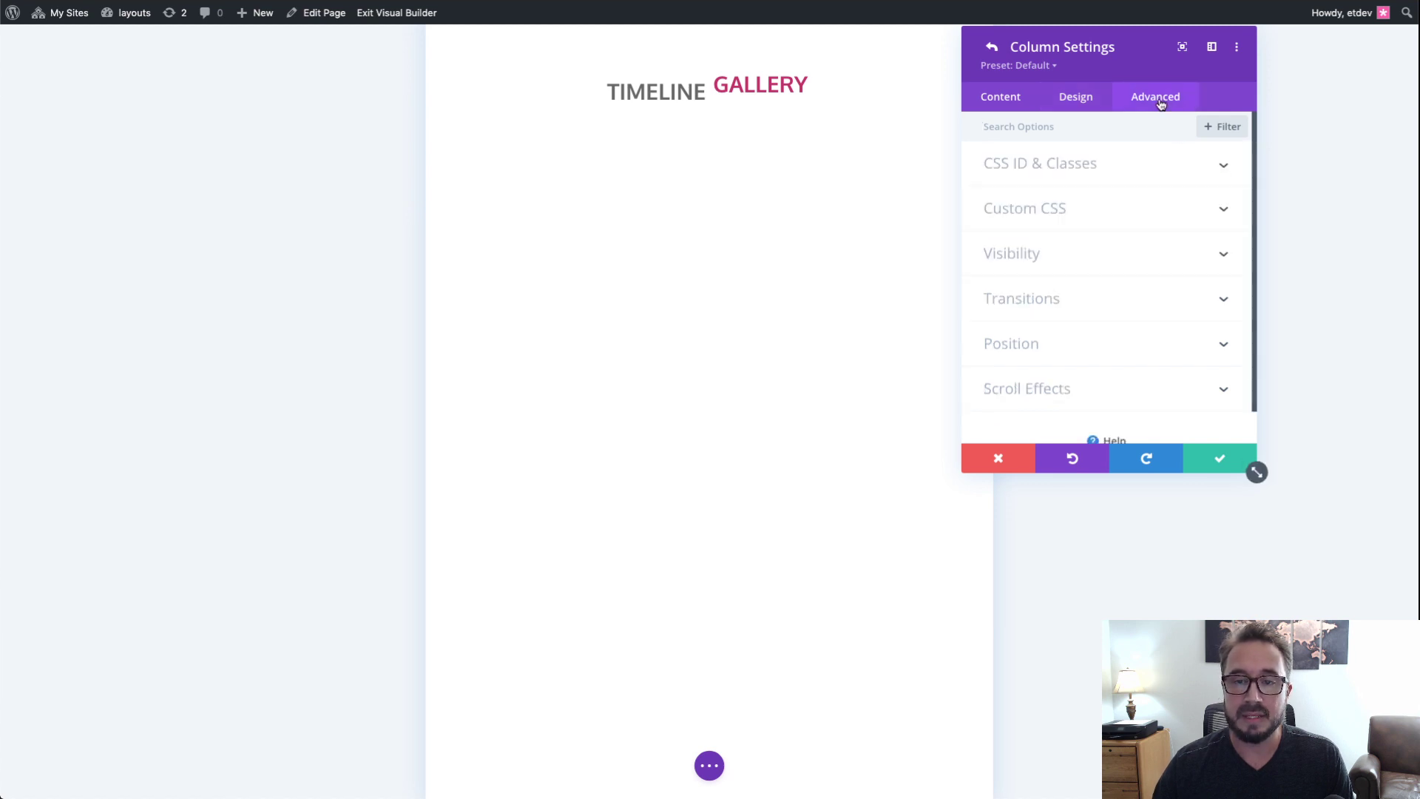
left_click(1133, 208)
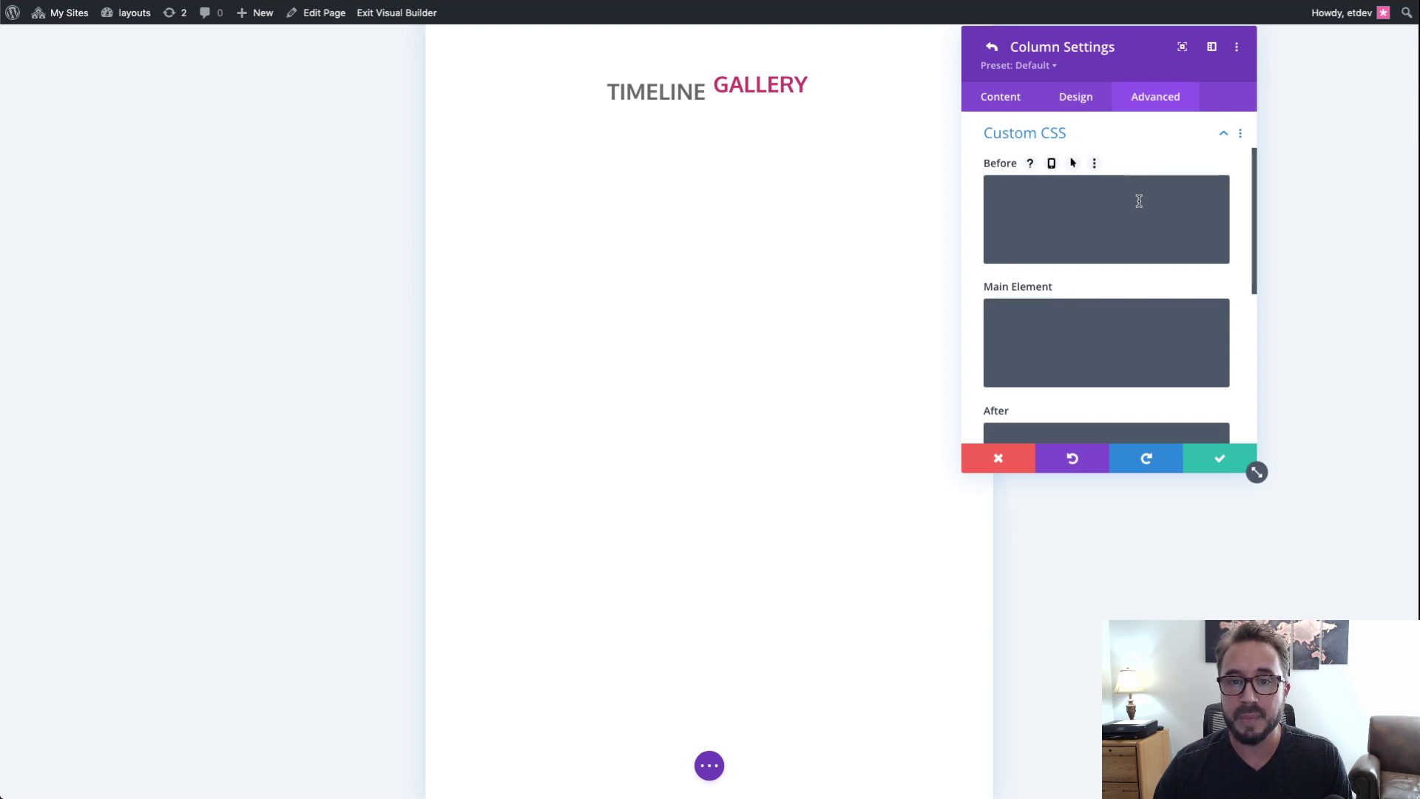
scroll(1140, 201, "up", 2)
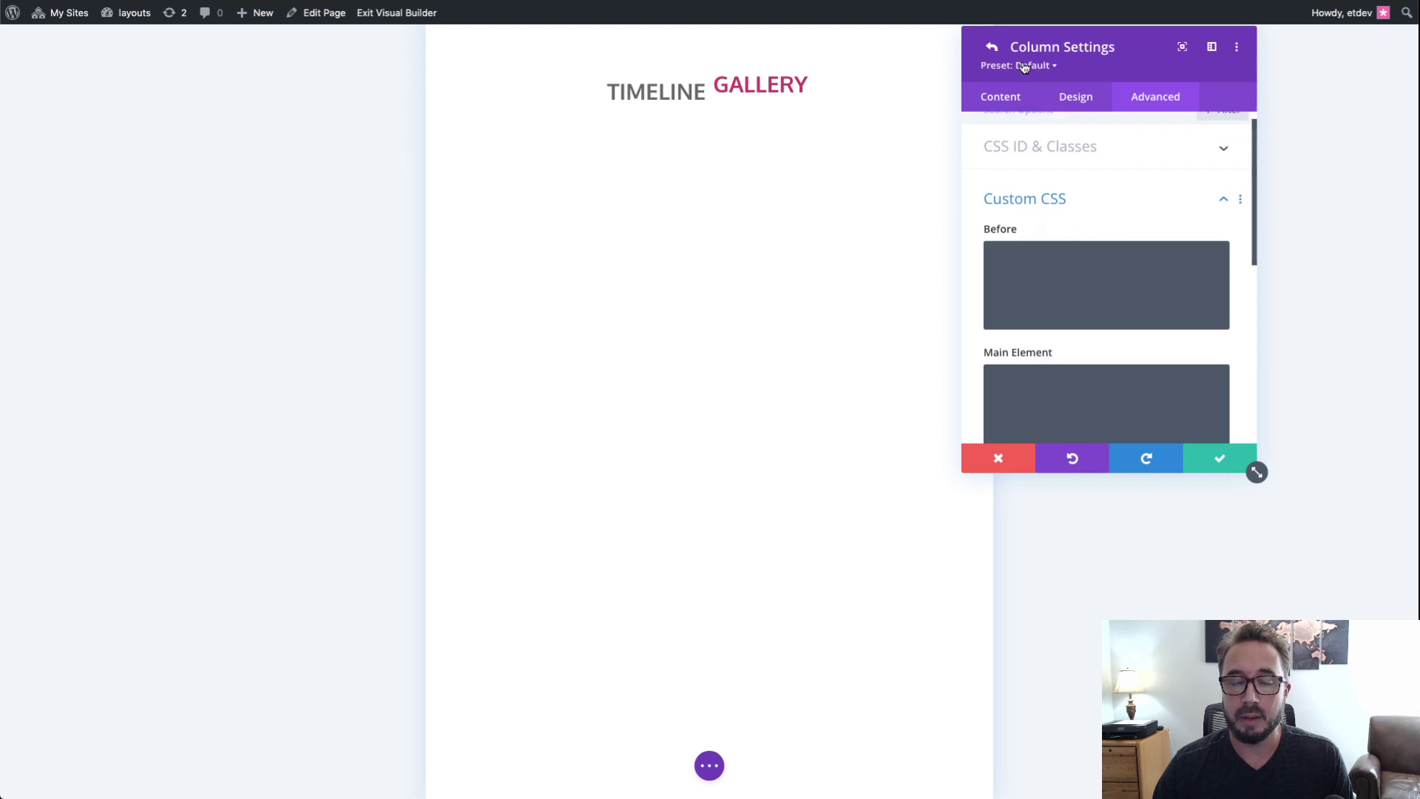
scroll(1092, 237, "down", 3)
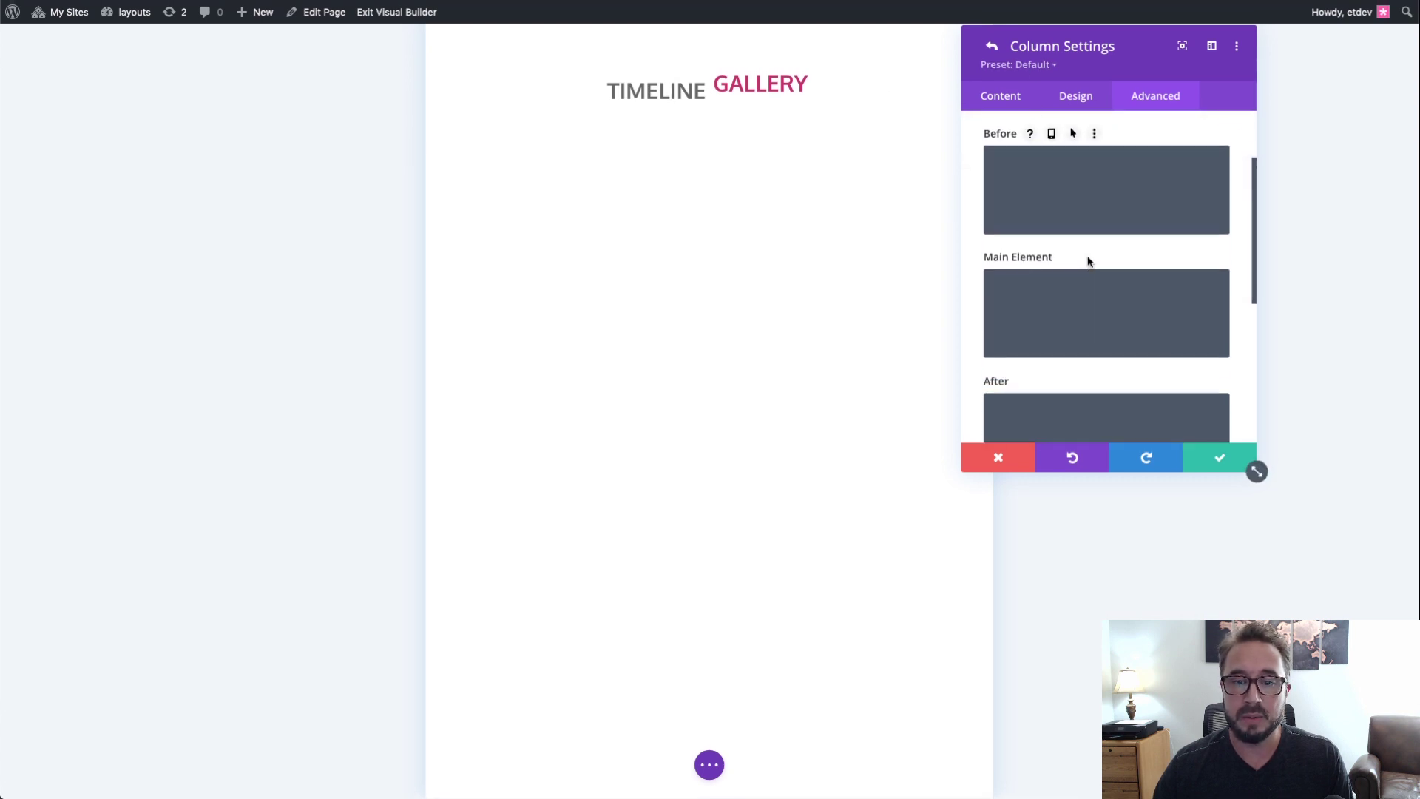
left_click(1177, 299)
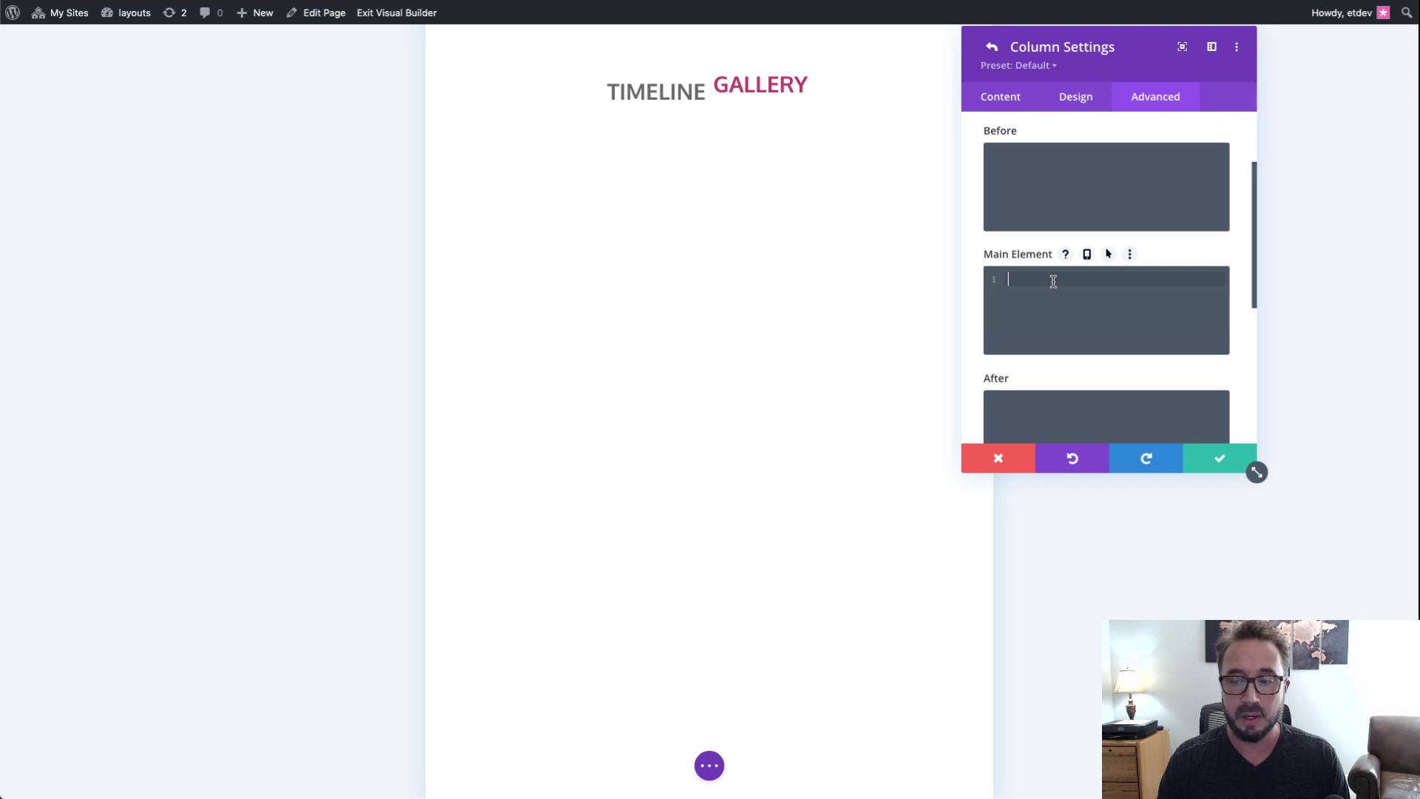
type("width: ")
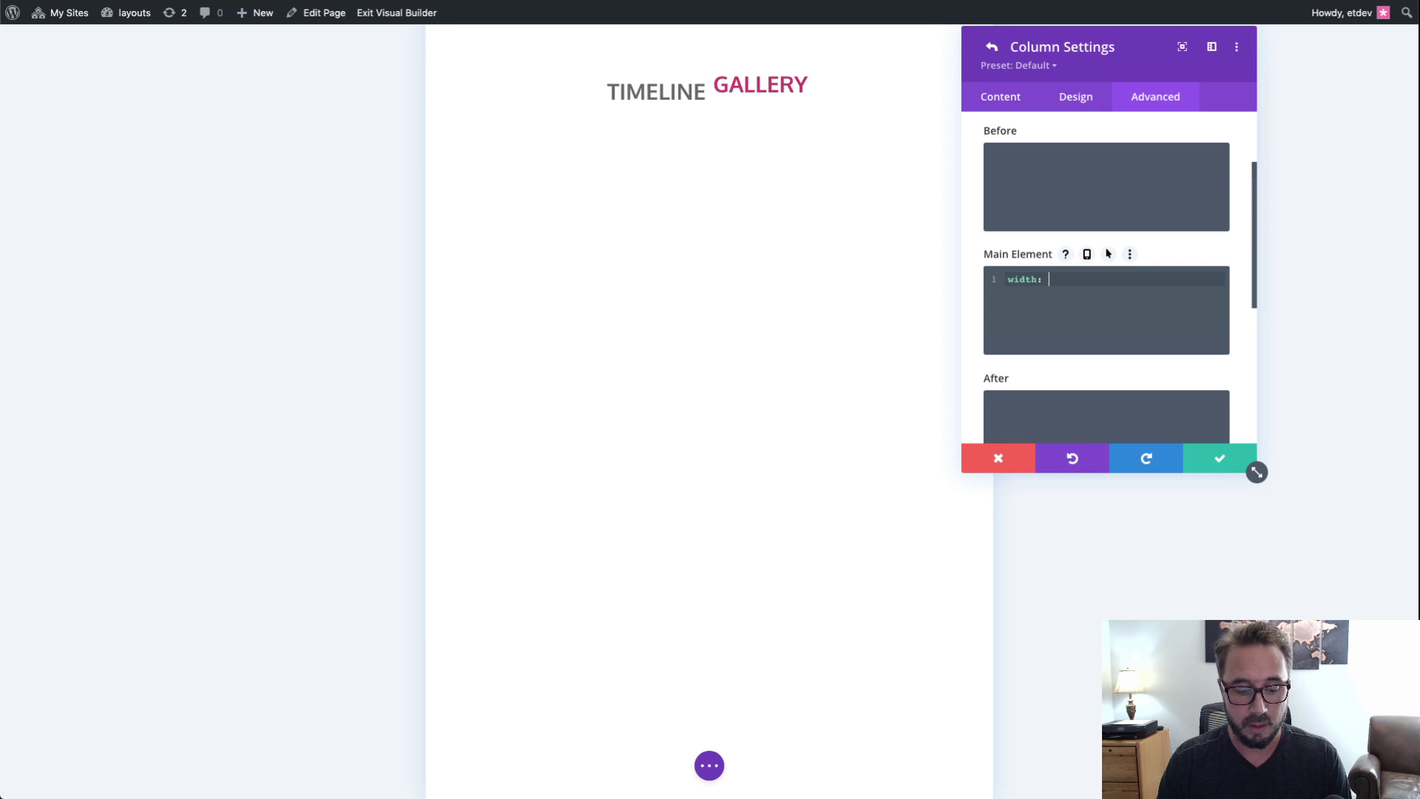
type("30%")
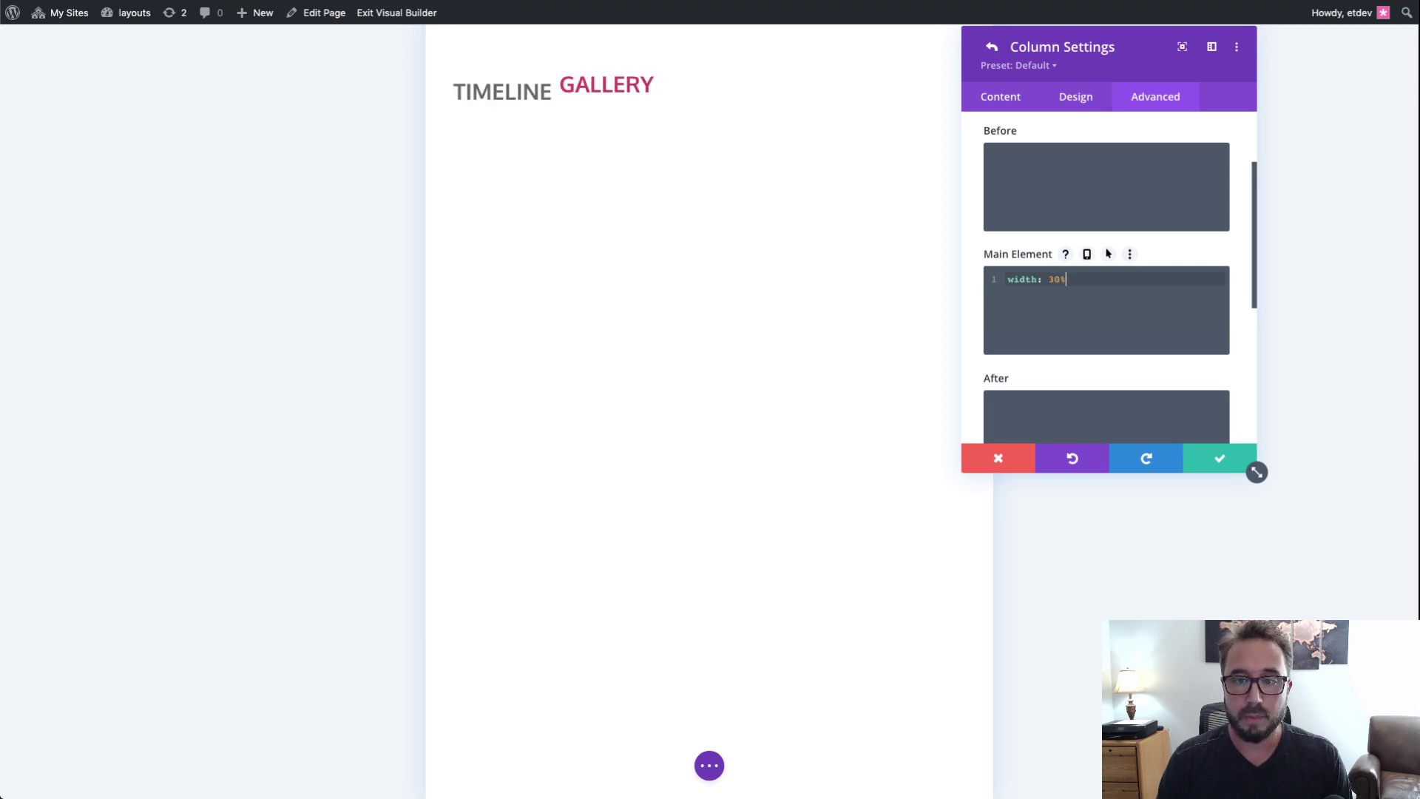
type(" !important")
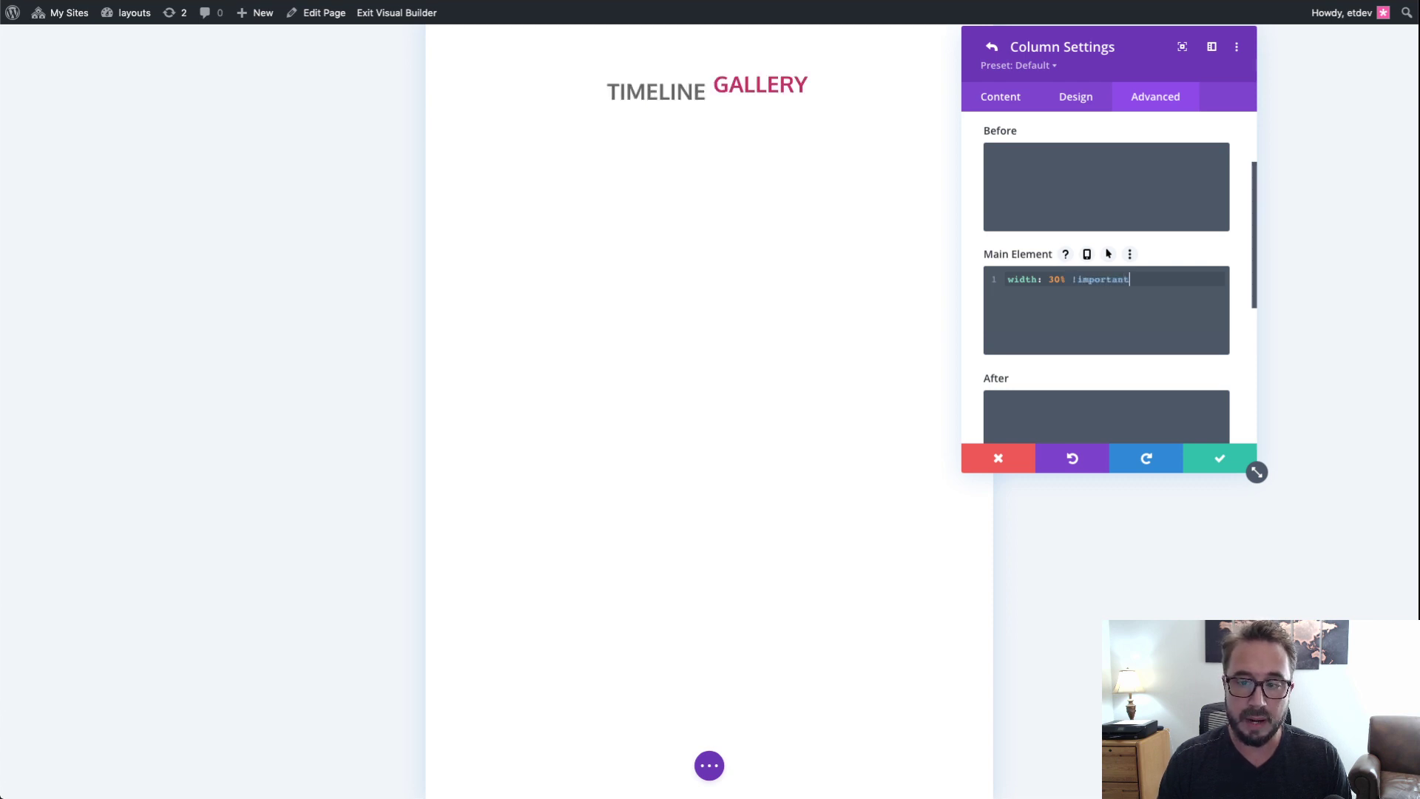
type(";")
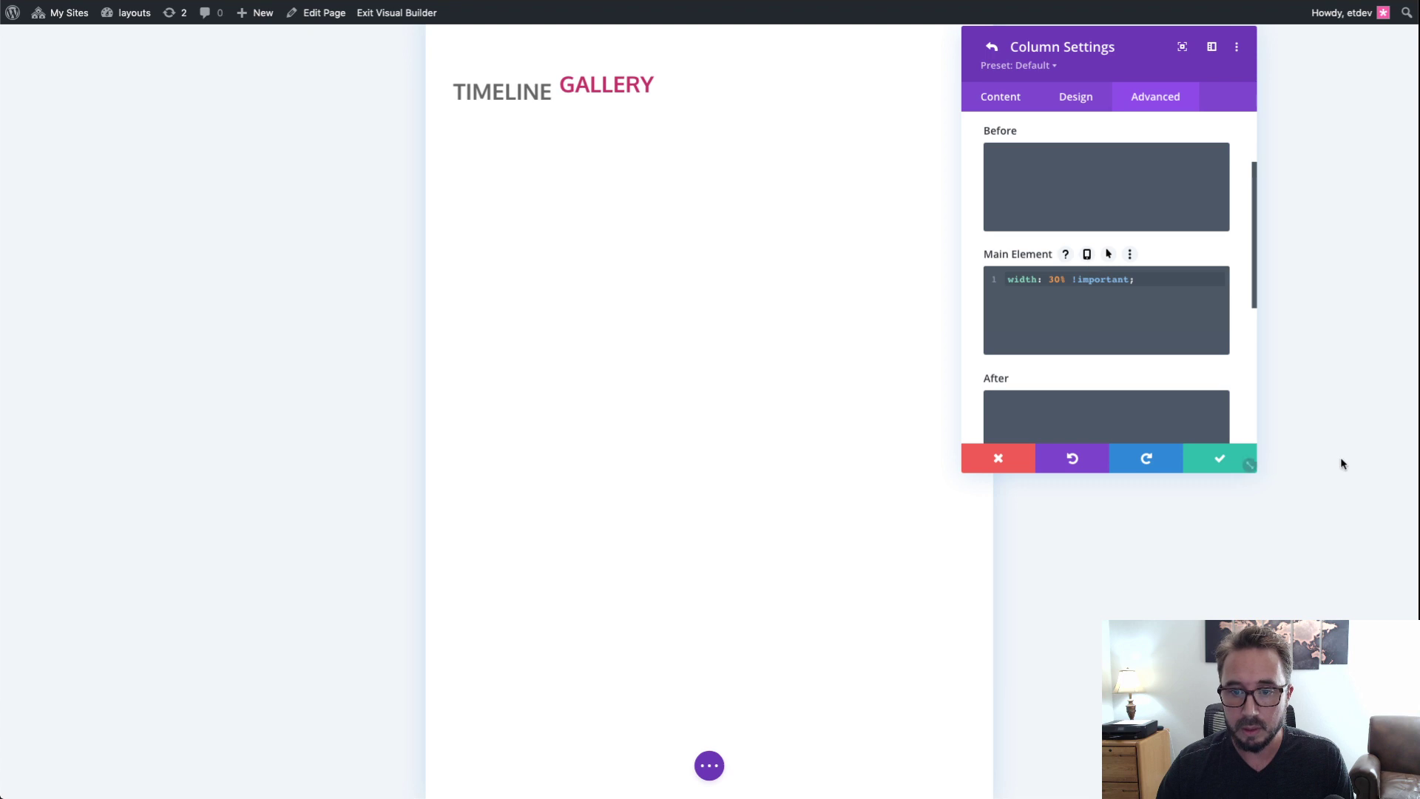
Step: Move the width CSS from the first column's default main element to its tablet version and save the column settings
left_click(1087, 254)
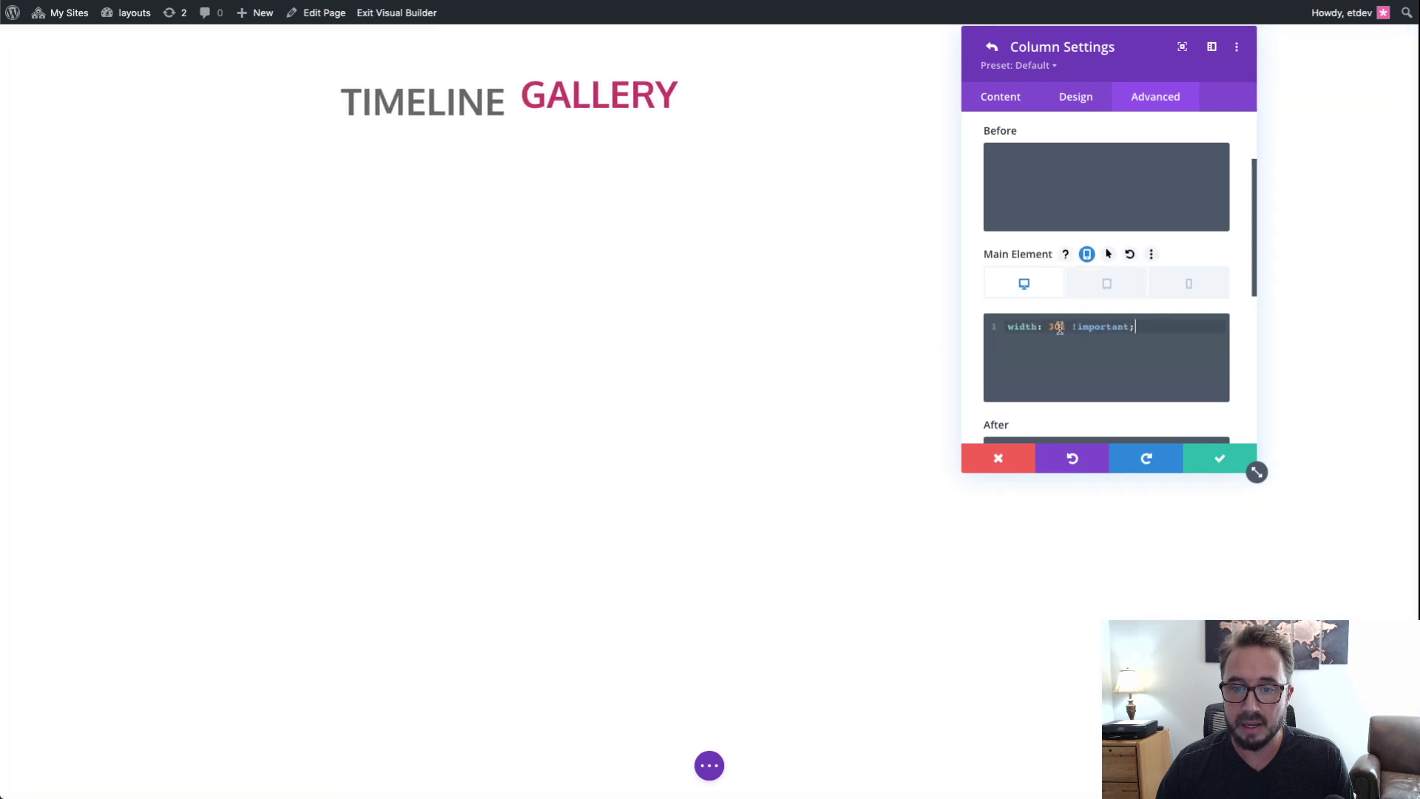
left_click_drag(1158, 331, 998, 334)
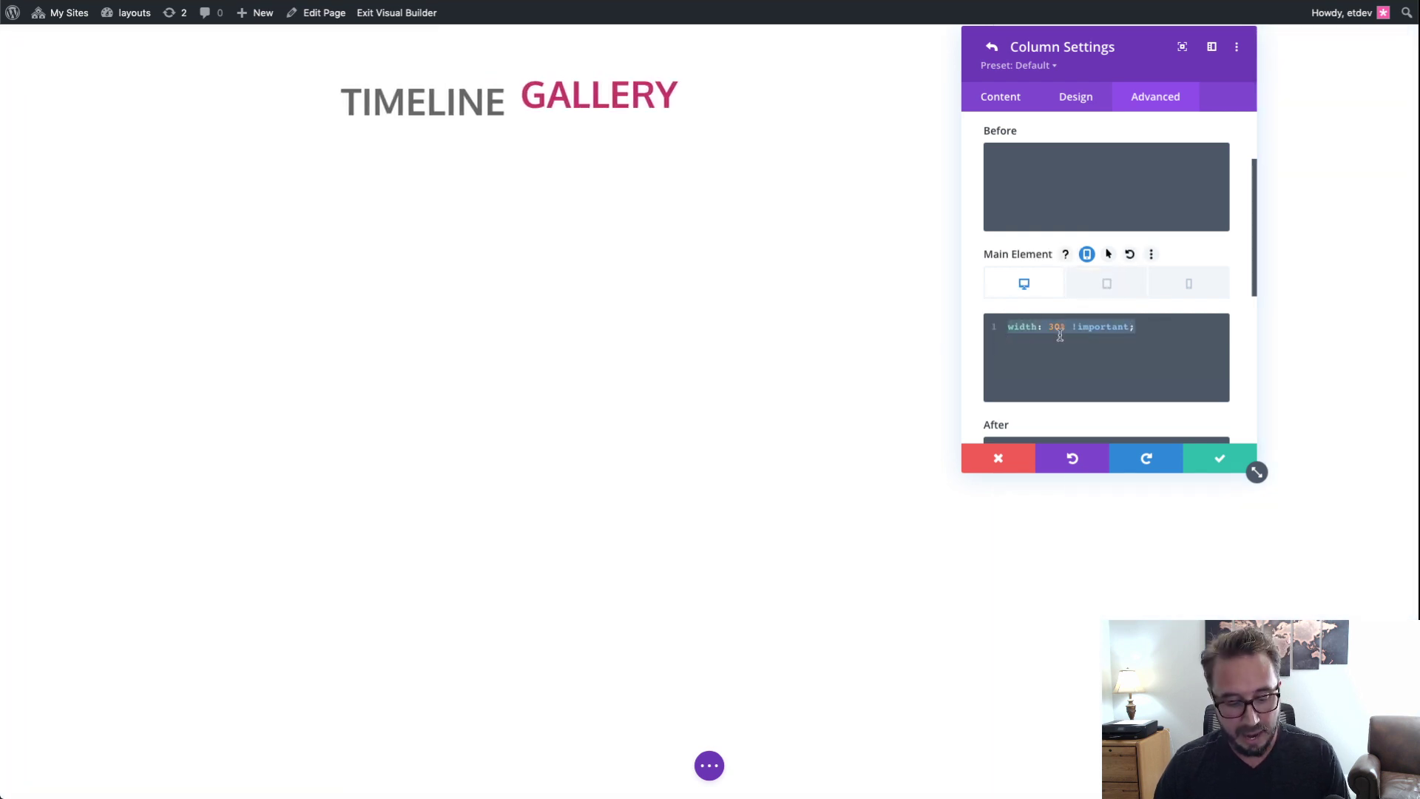
key("ctrl+x")
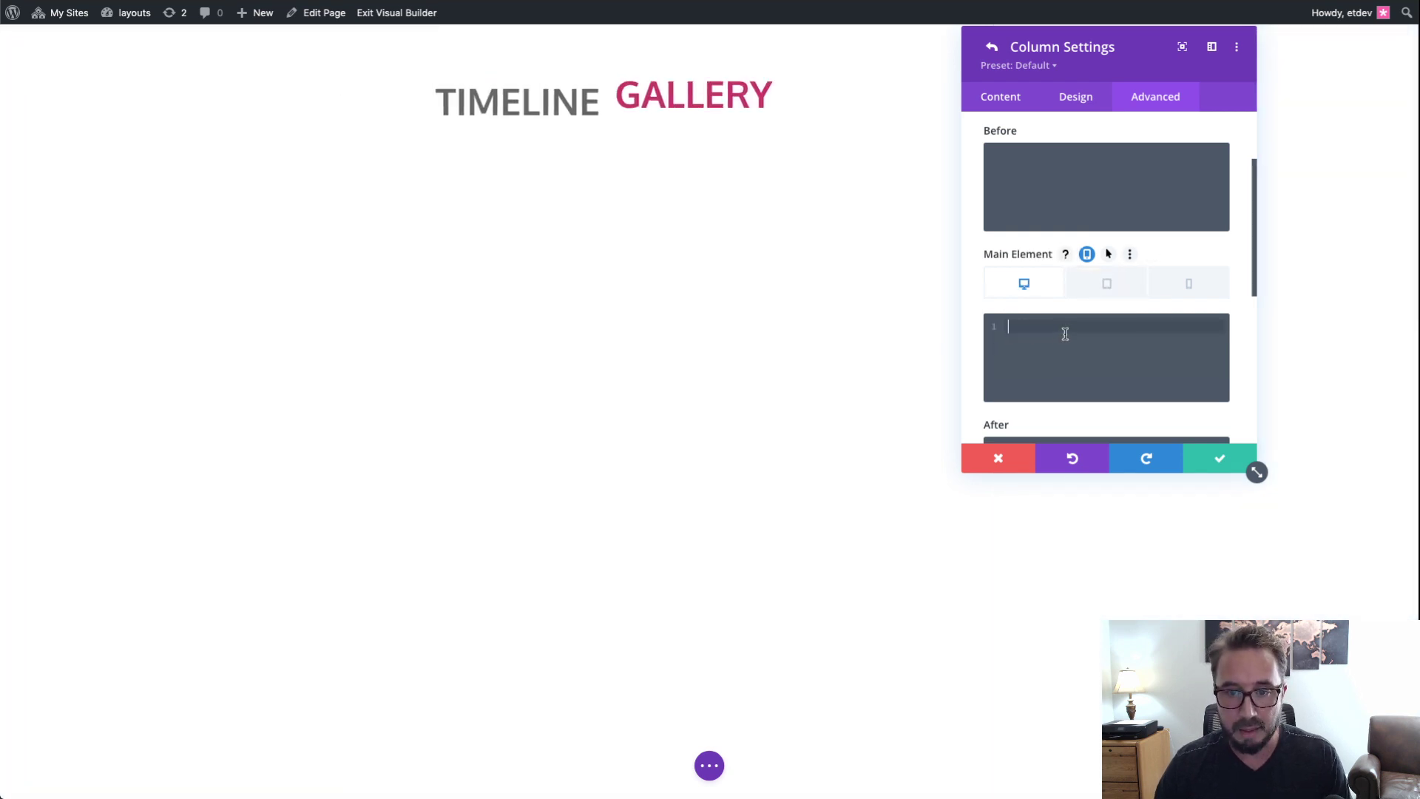
left_click(1107, 291)
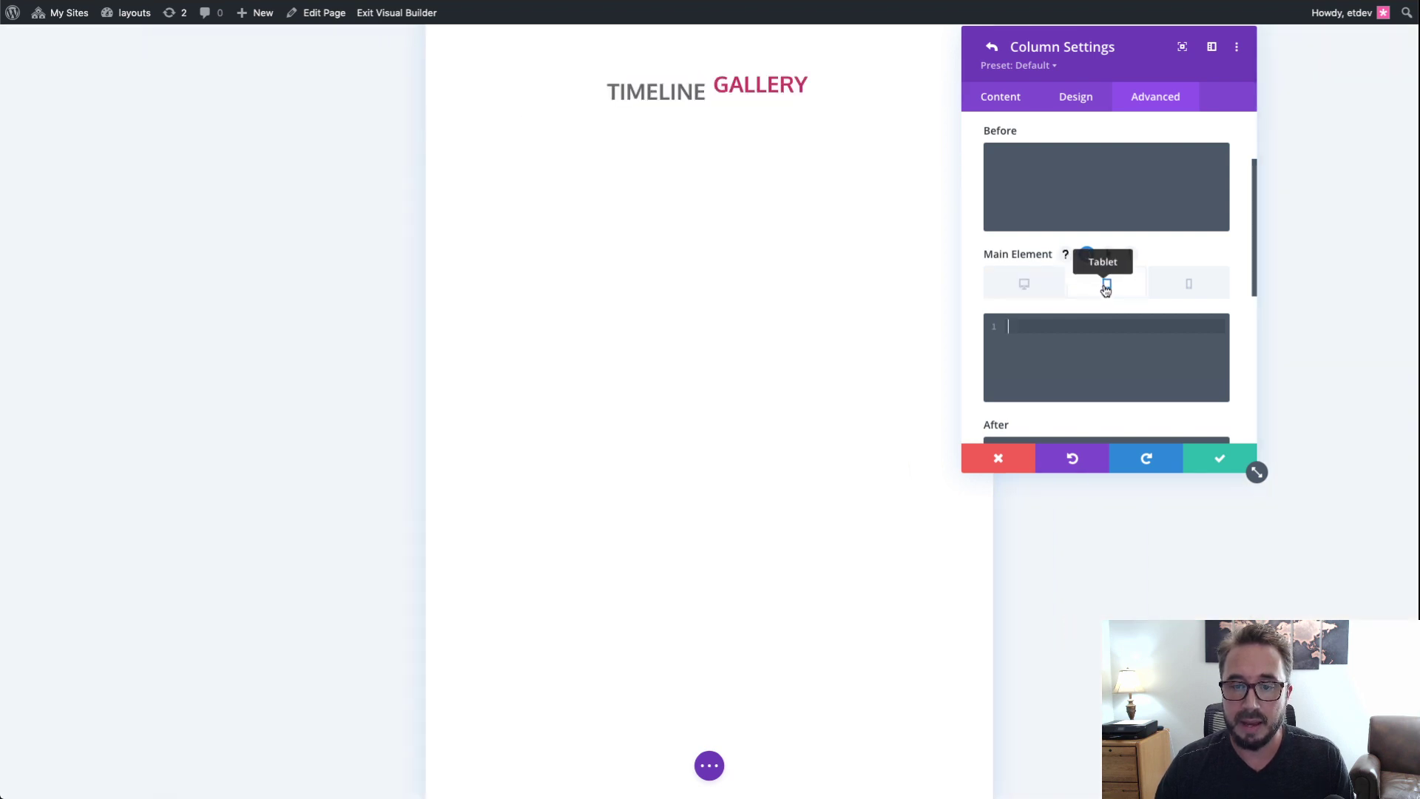
key("ctrl+v")
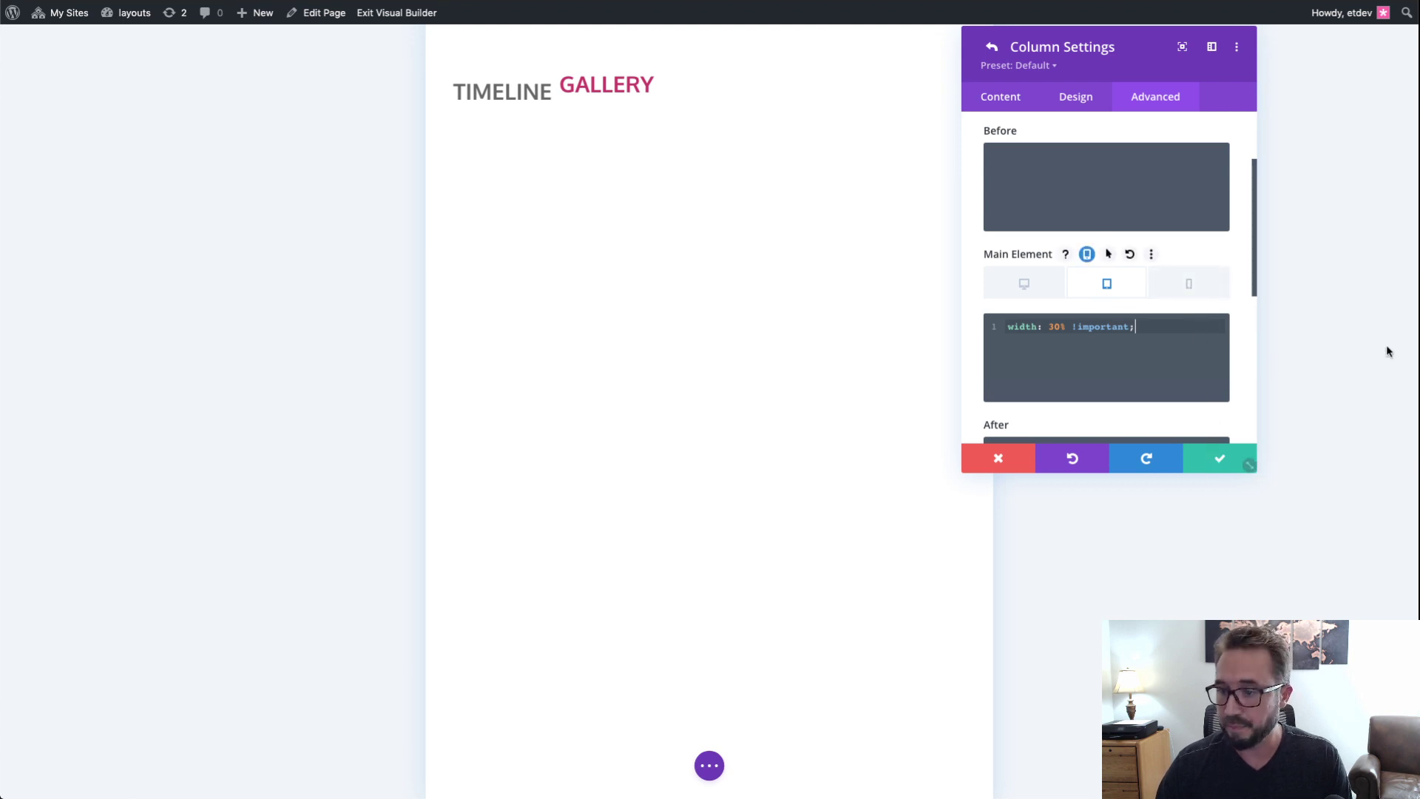
left_click(1215, 461)
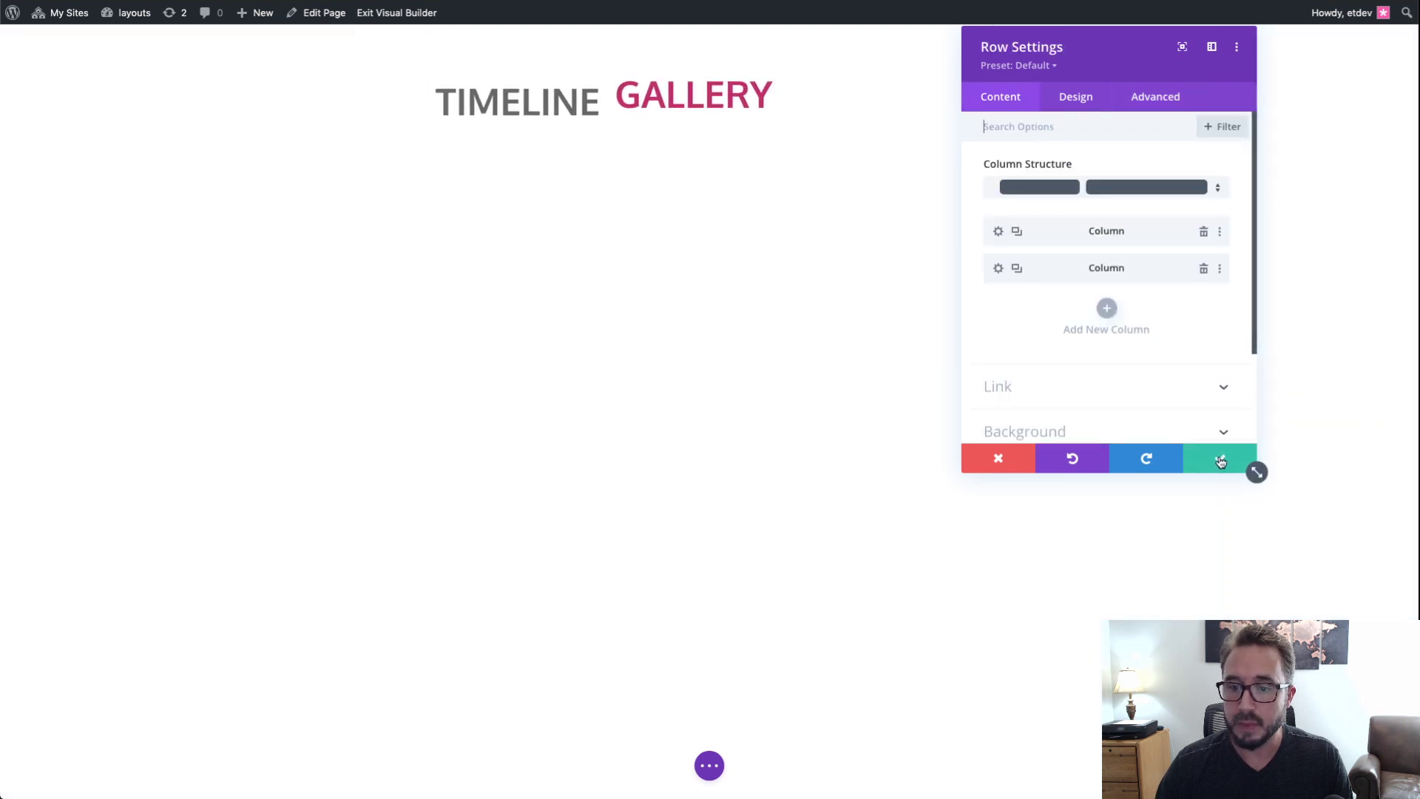
Step: Give the header row's second column 10px top and bottom padding and linked 20px left and right padding
left_click(998, 268)
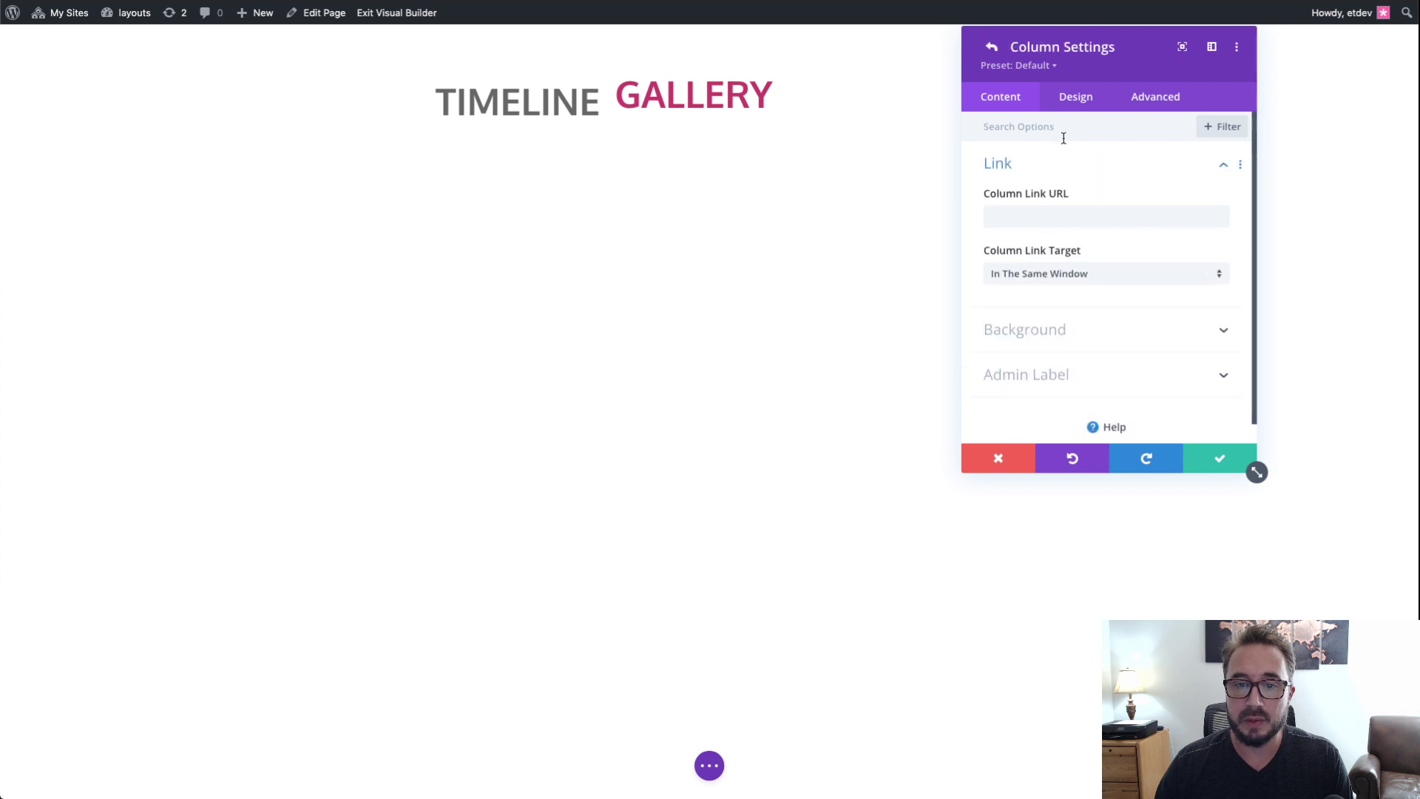
left_click(1072, 99)
left_click(1090, 179)
left_click(1027, 217)
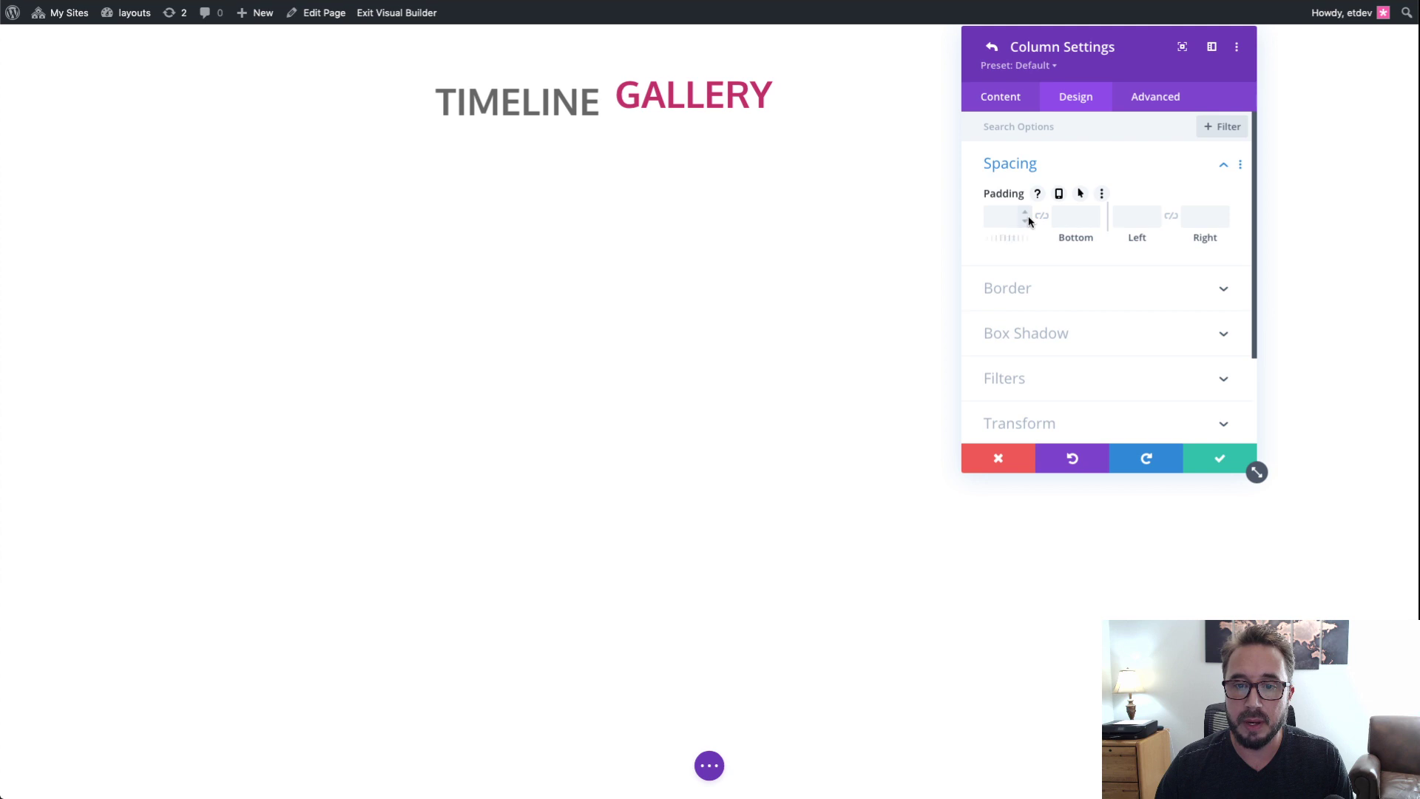
type("10px")
left_click(1095, 216)
type("10px")
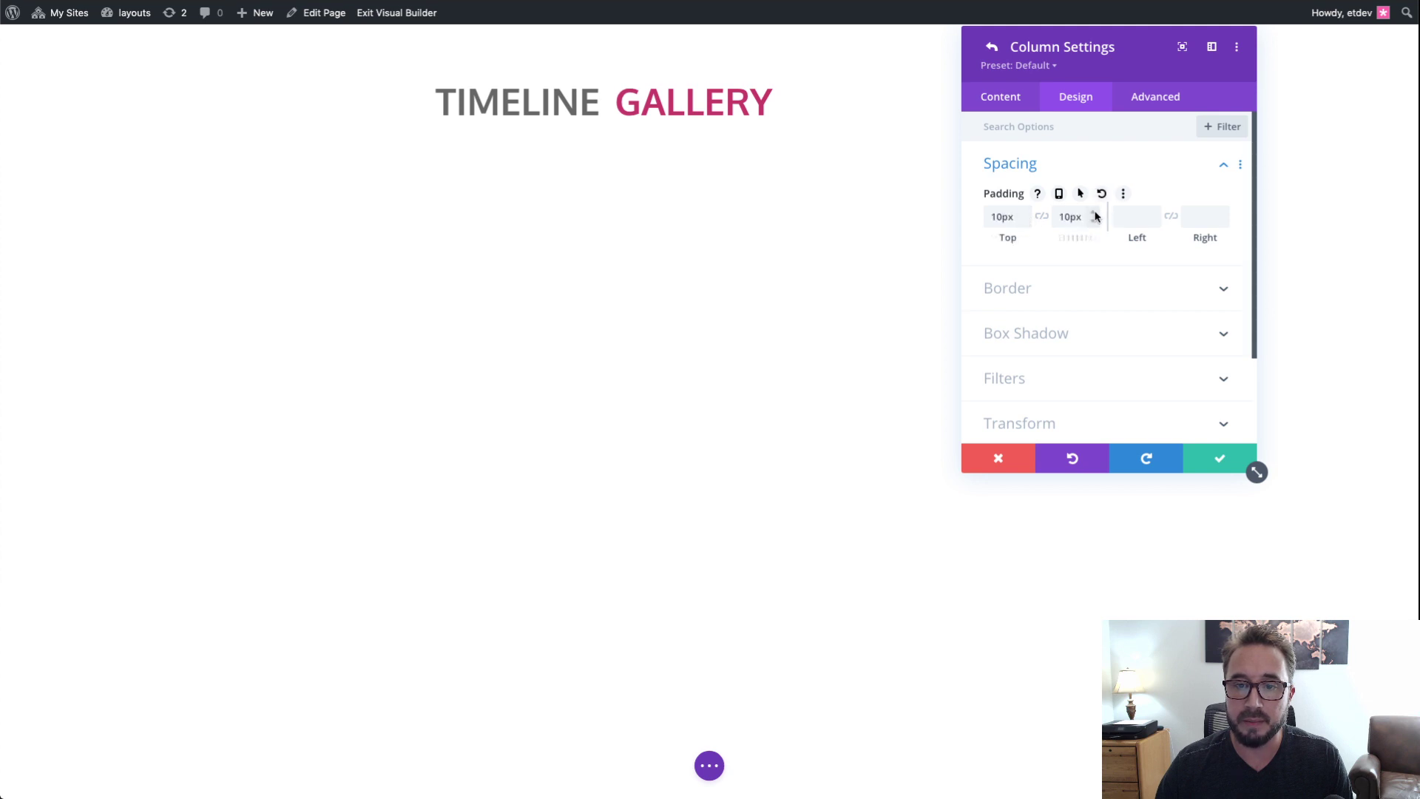
left_click(1128, 217)
type("20px")
left_click(1174, 218)
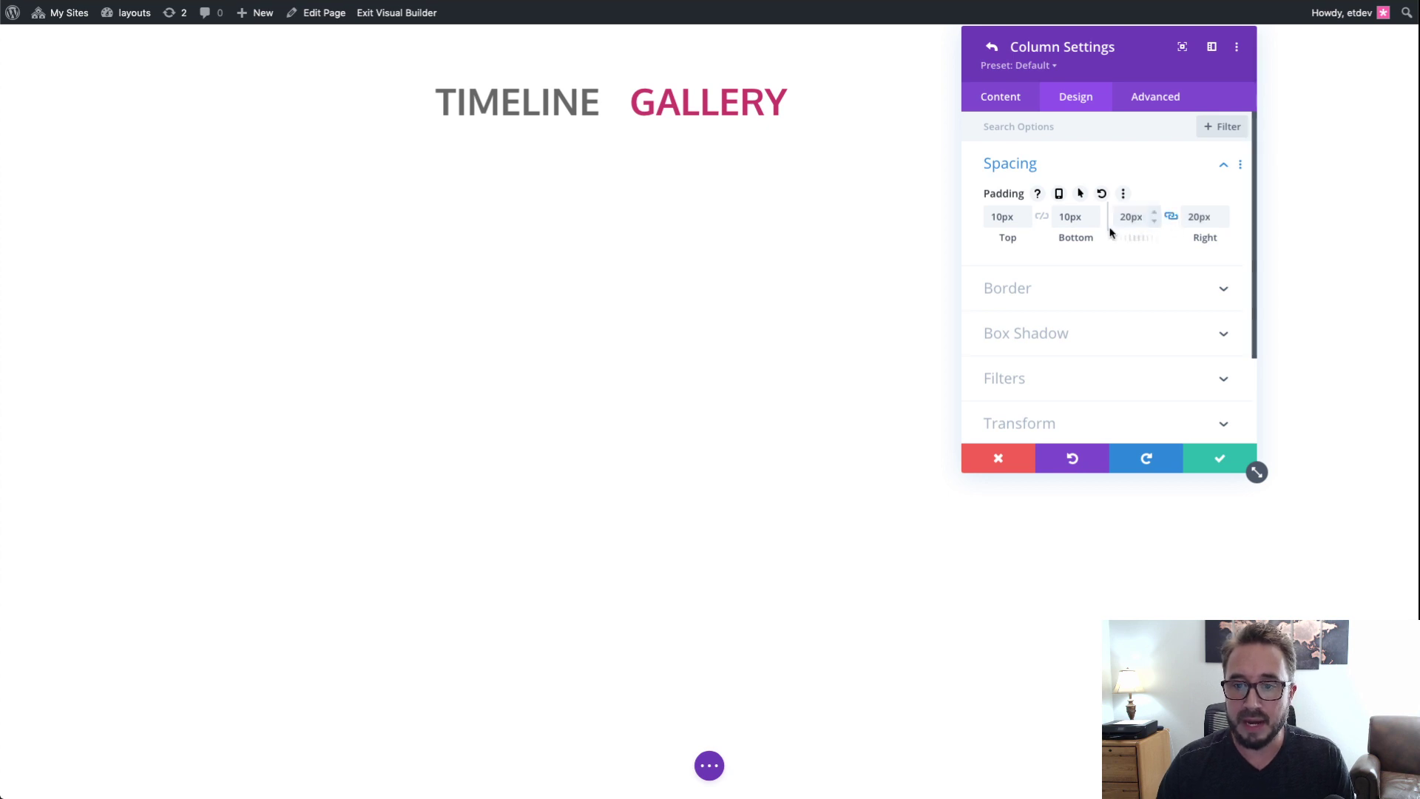
Step: Set the second header column's tablet left and right padding to a linked 10px
left_click(1059, 193)
left_click(1132, 226)
left_click(1132, 263)
type("1")
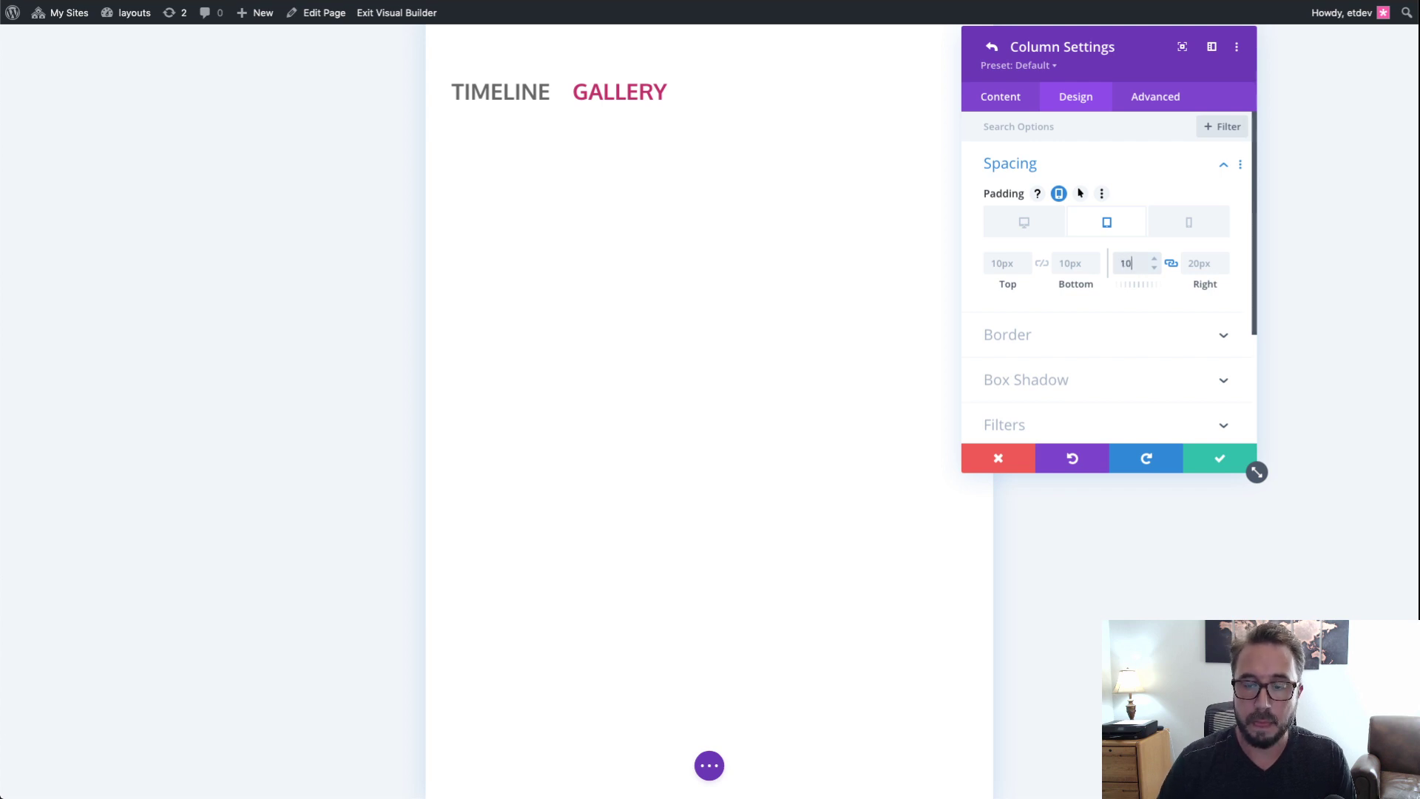
type("0")
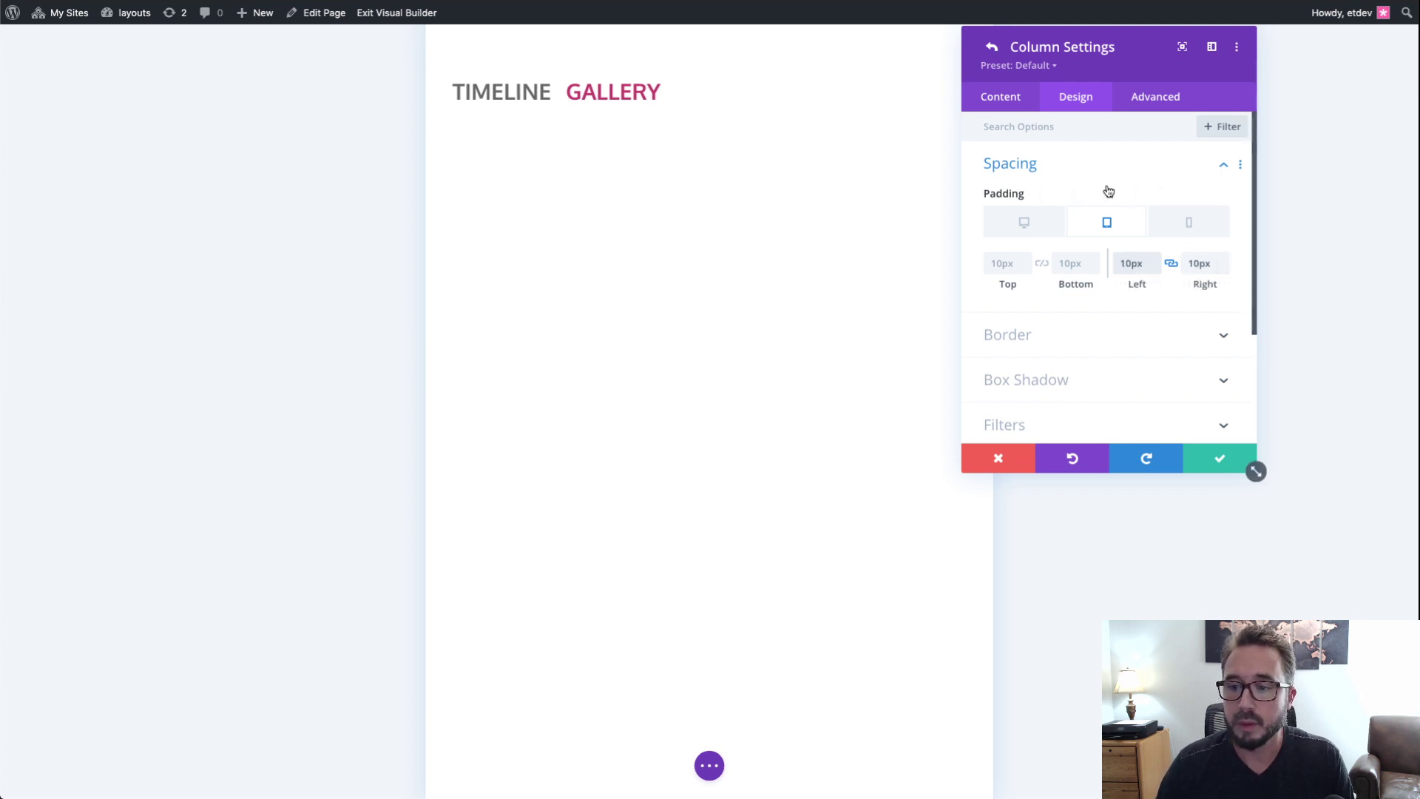
left_click(1077, 172)
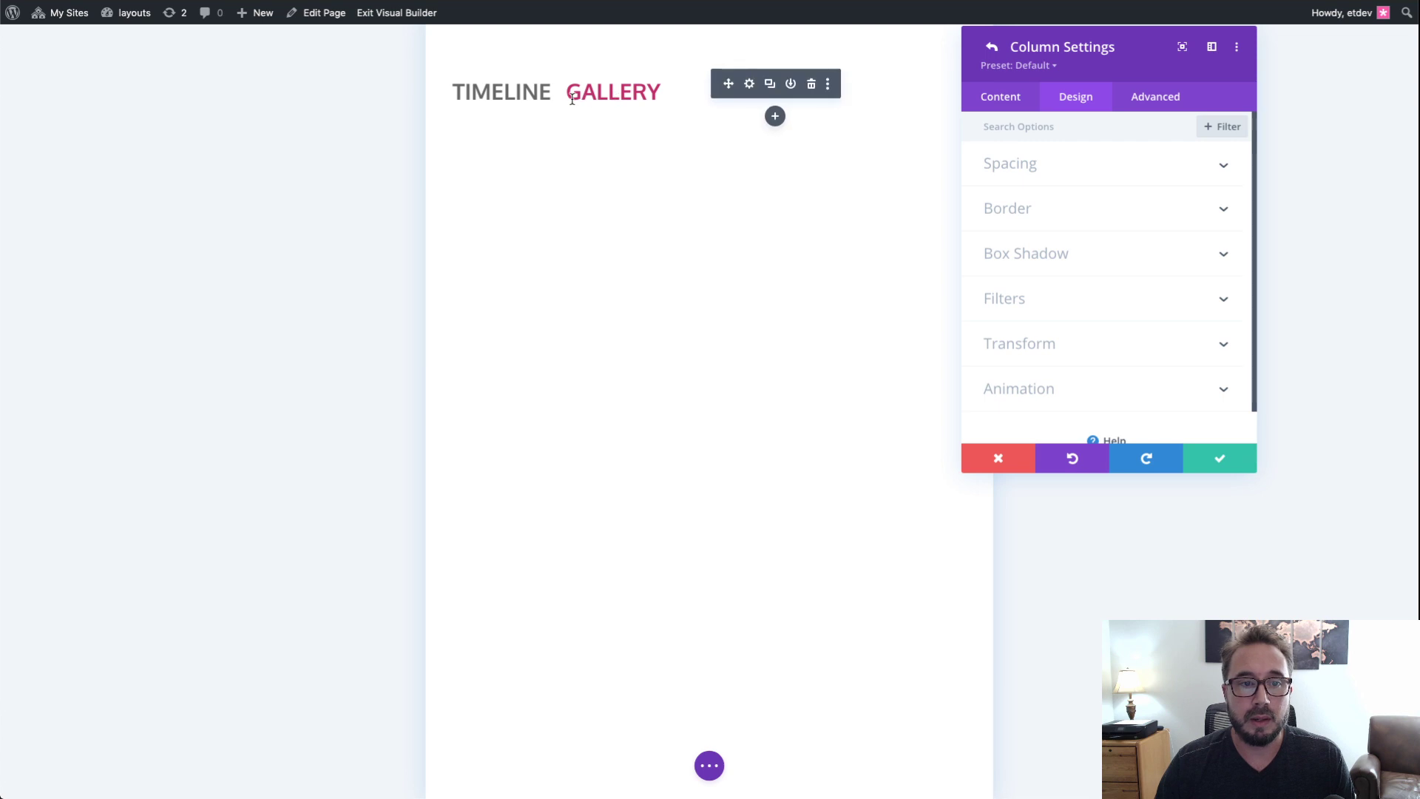
left_click(1083, 176)
left_click(1085, 176)
Step: Add a 2px left border to the second header column and check its color and style options
left_click(1080, 208)
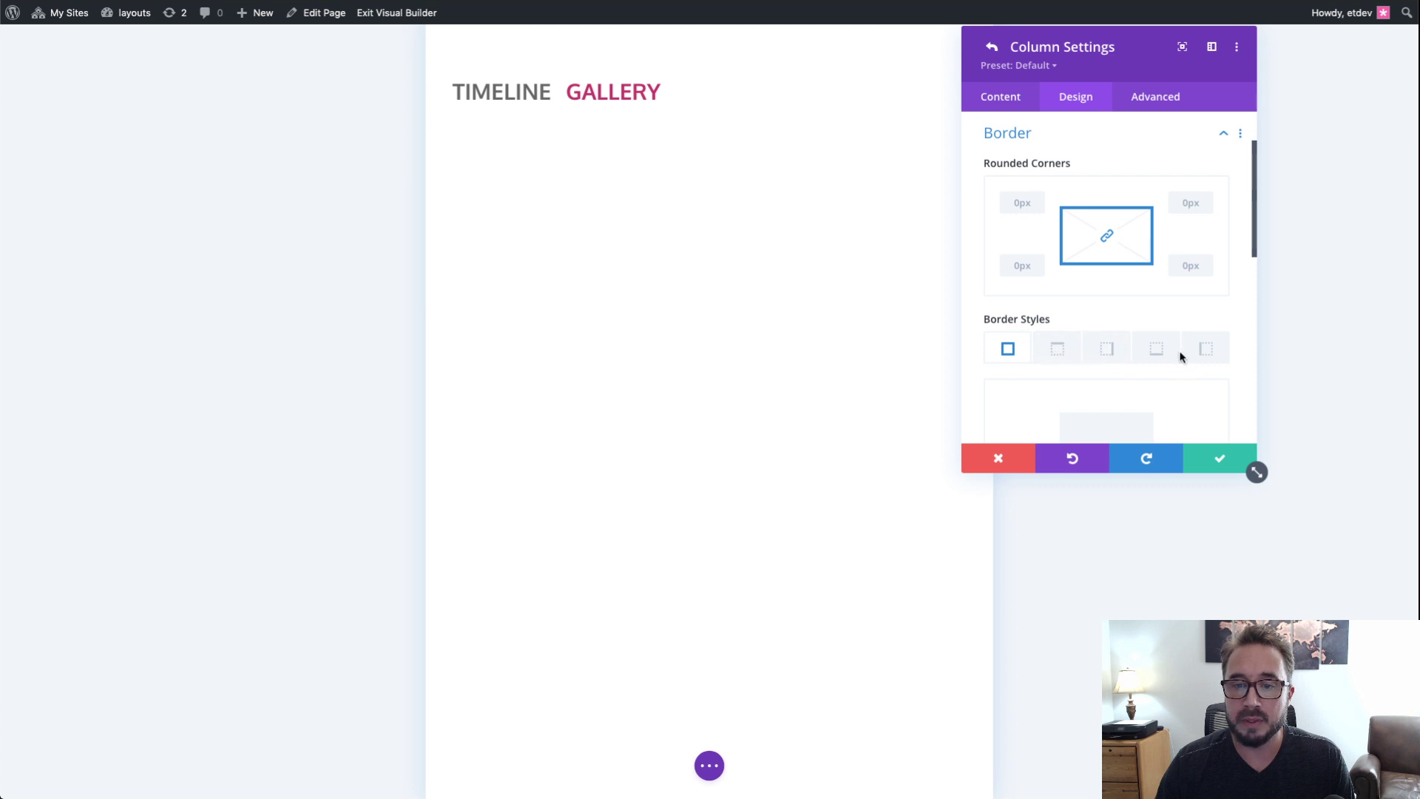
left_click(1199, 354)
scroll(1166, 354, "down", 2)
scroll(1166, 353, "down", 3)
double_click(1224, 332)
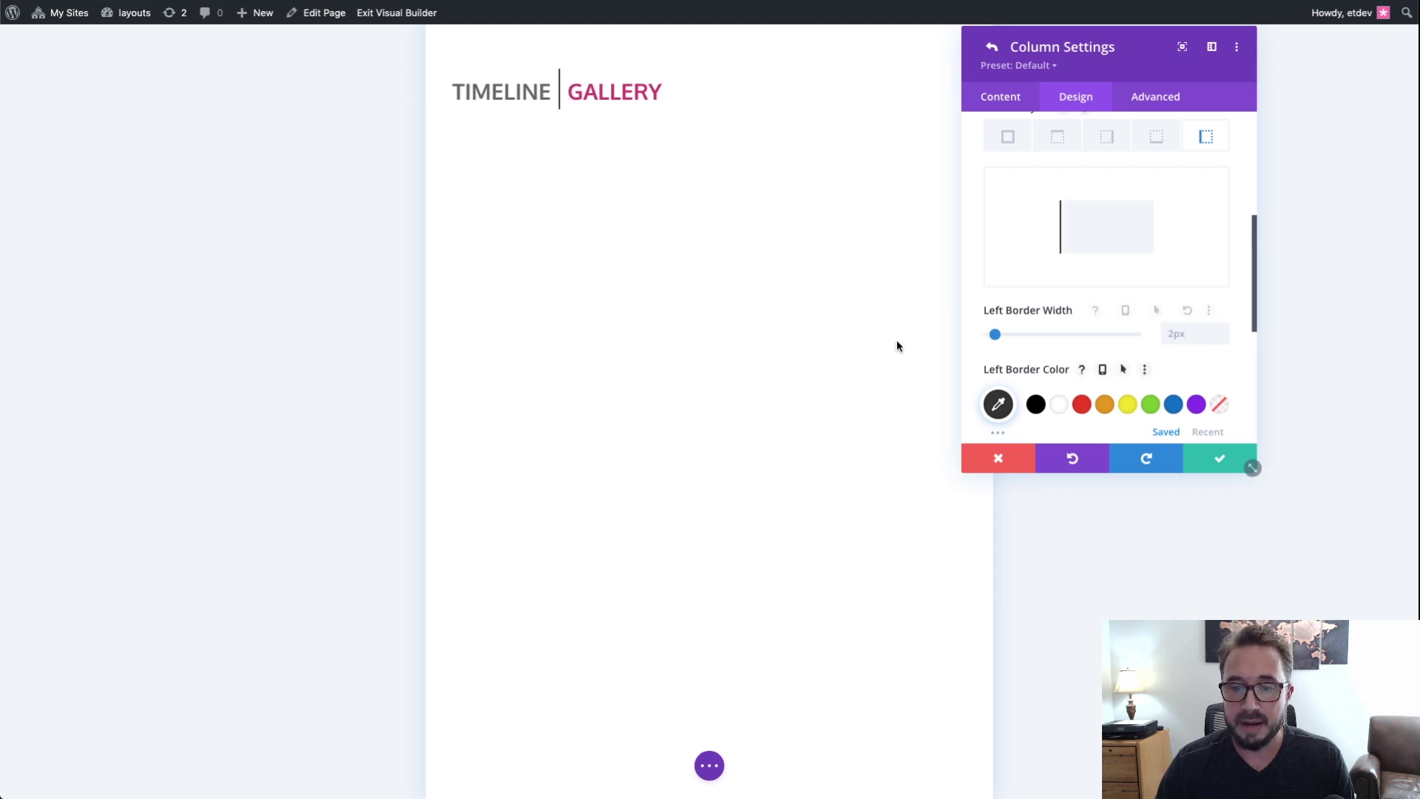
left_click(1000, 402)
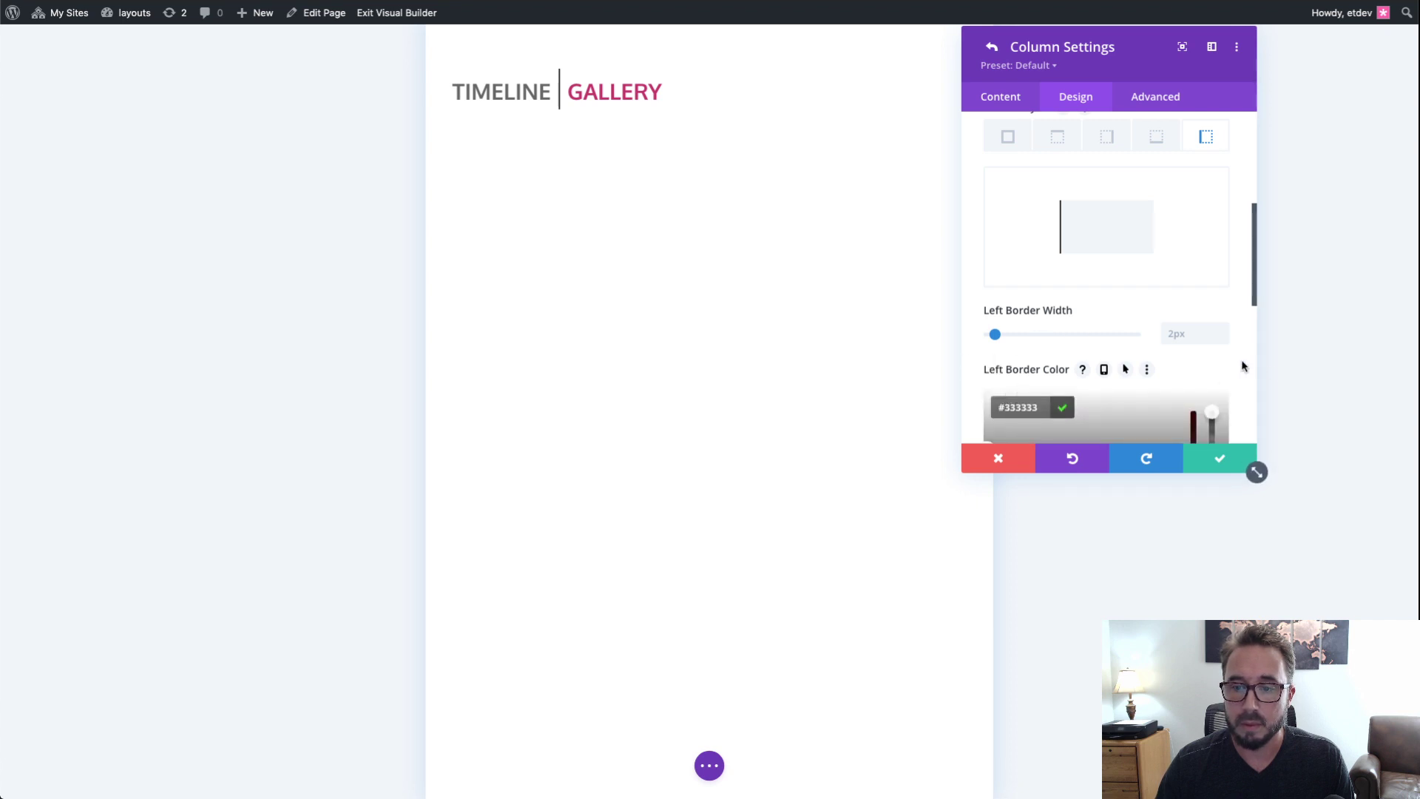
scroll(1243, 366, "down", 5)
scroll(1243, 366, "down", 4)
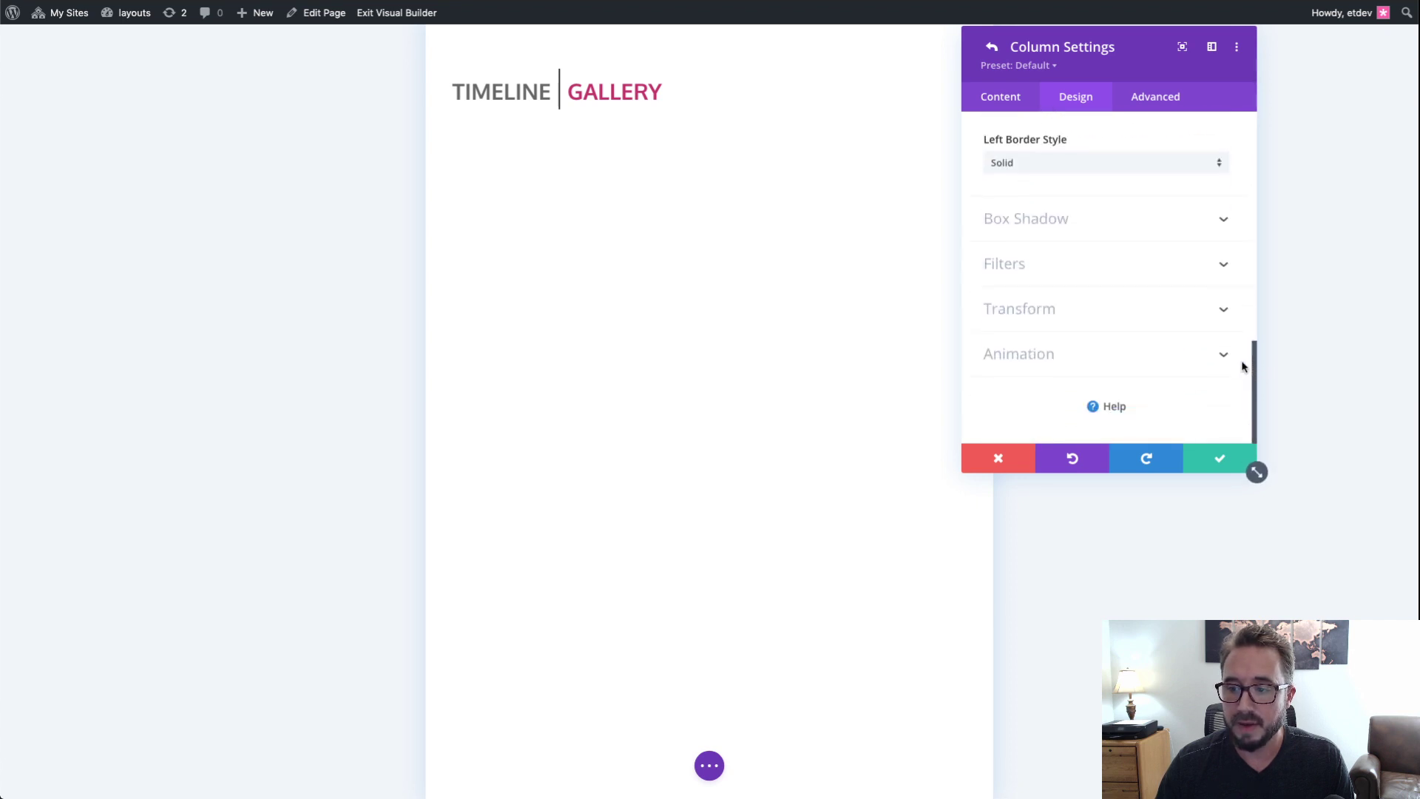
scroll(1174, 307, "up", 3)
scroll(1174, 303, "up", 5)
Step: Add the tablet custom CSS "width: 70% !important;" to the second column's main element and save the column and row settings
left_click(1158, 103)
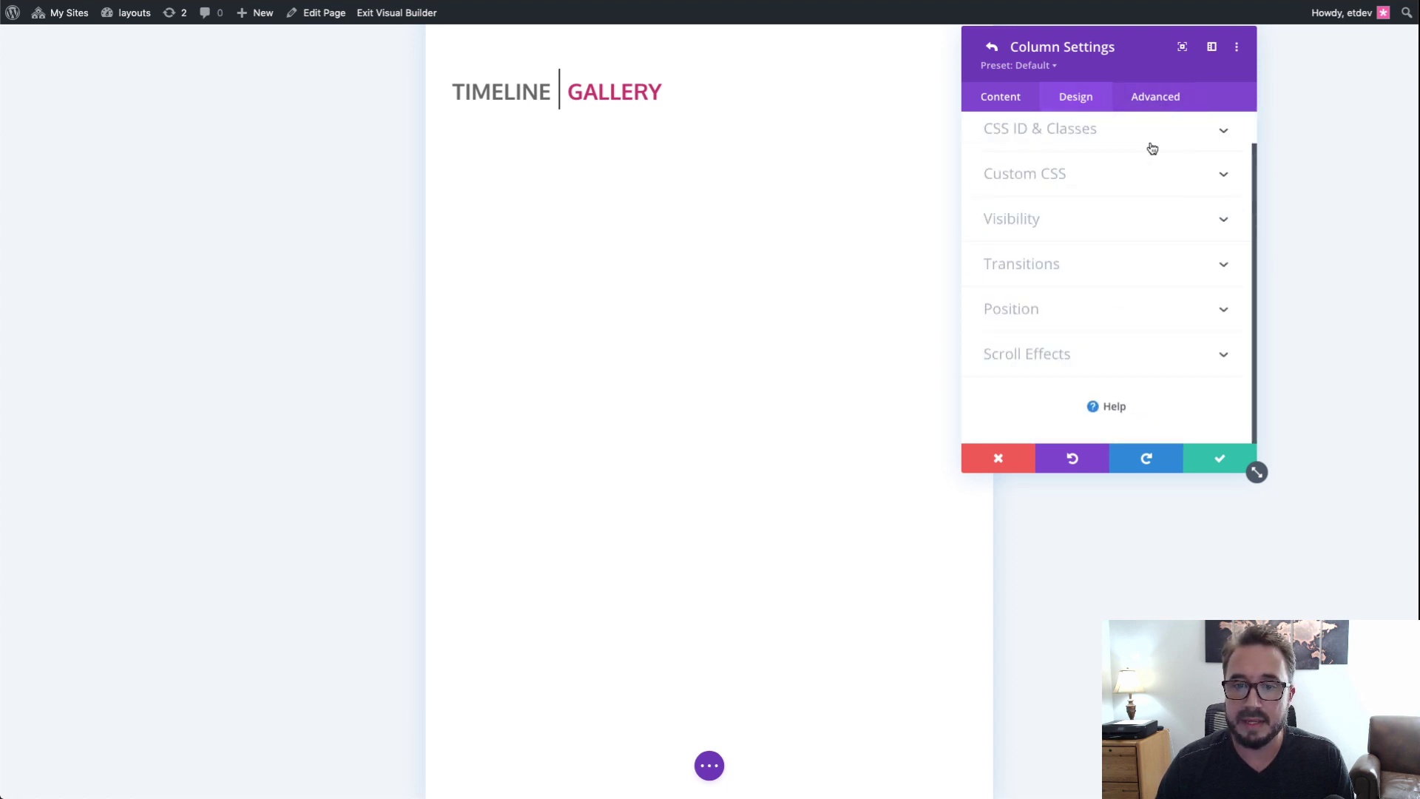
left_click(1081, 217)
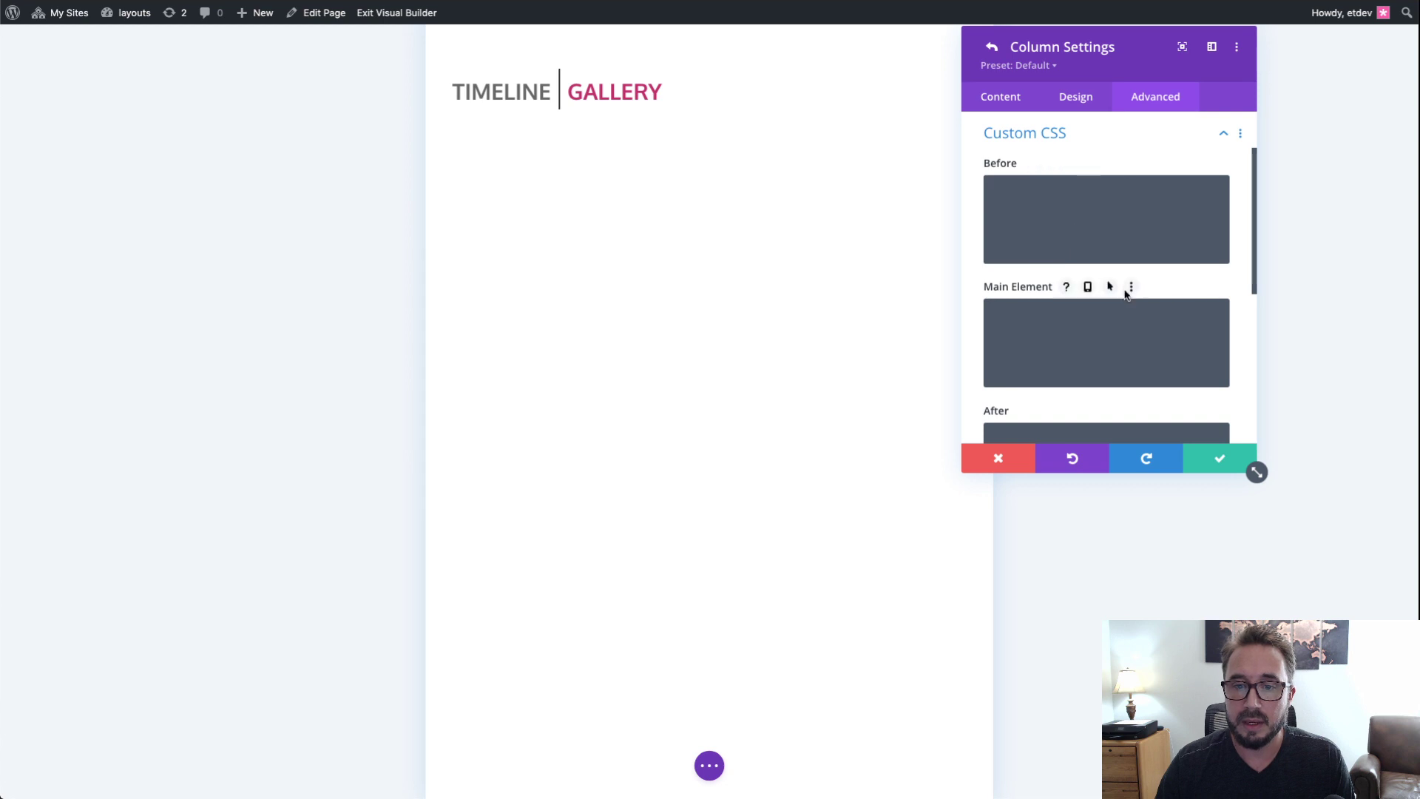
left_click(1088, 287)
left_click(1107, 316)
left_click(1104, 357)
type("w")
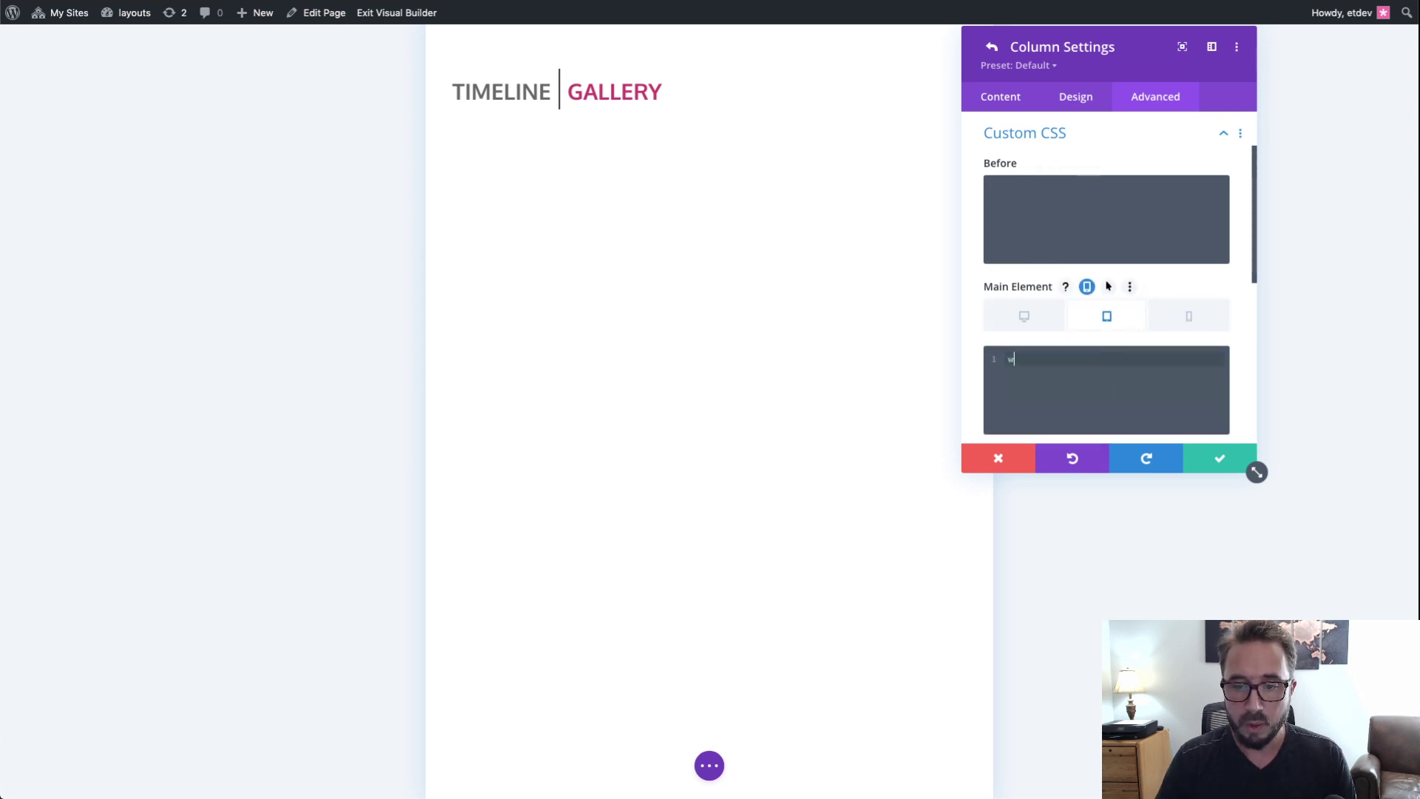
type("idth: 70% !")
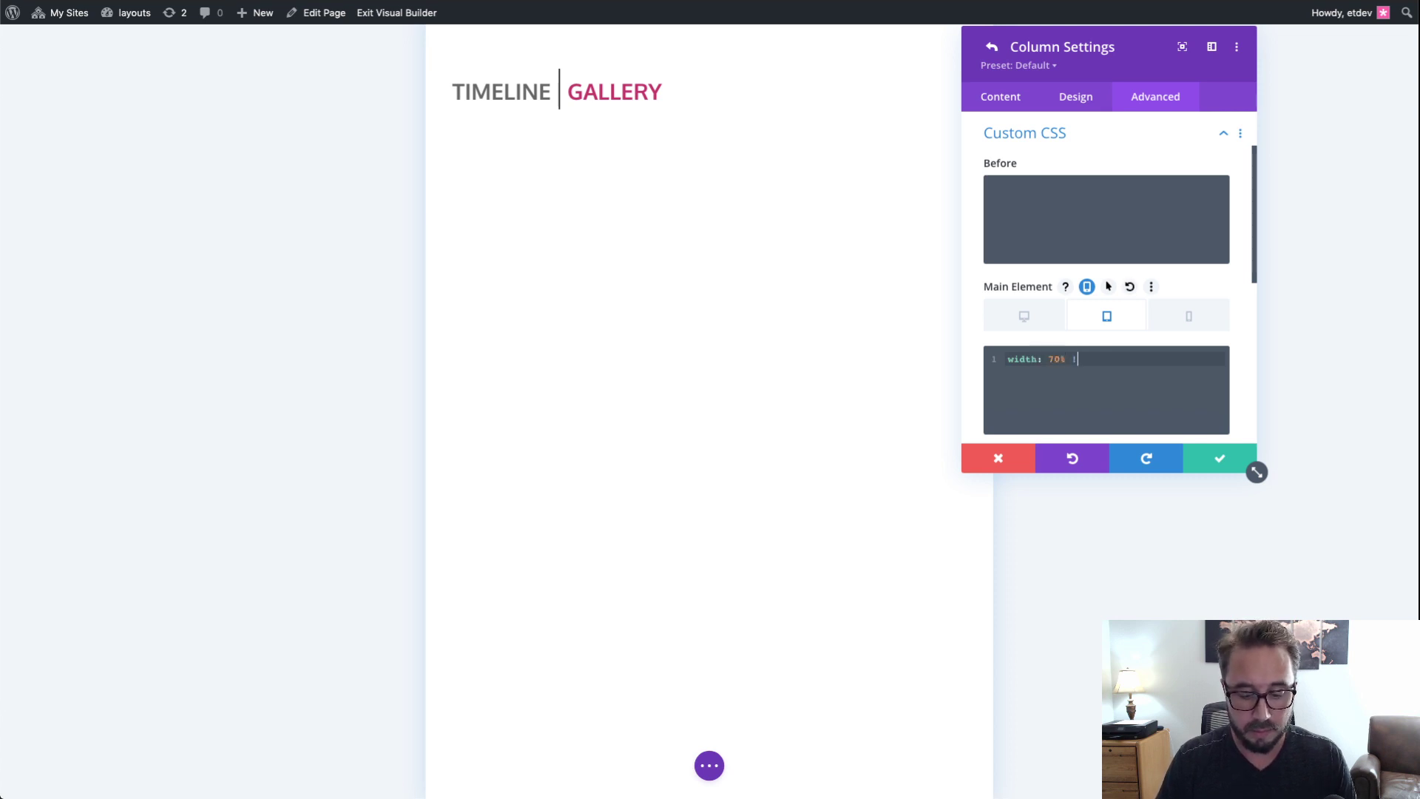
type("important")
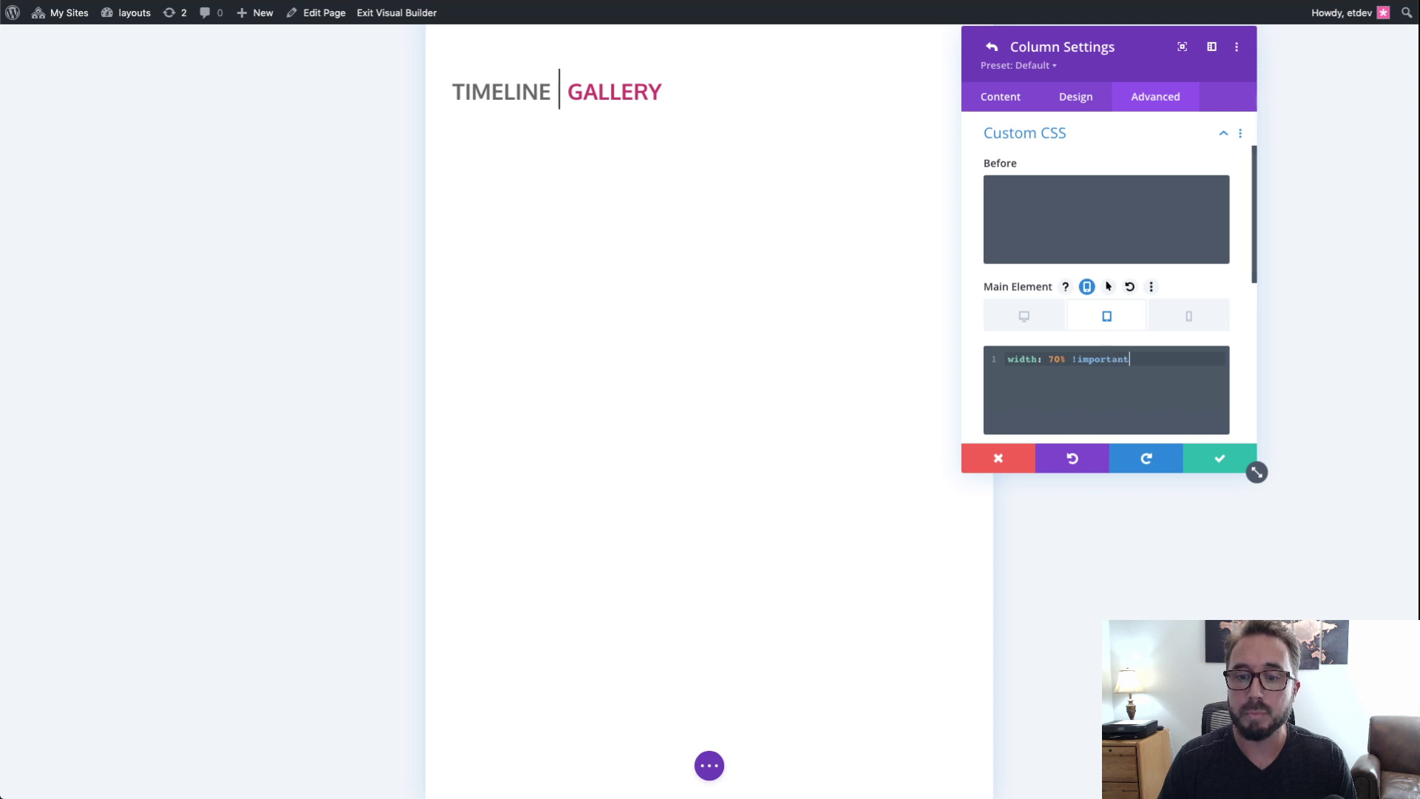
type(";")
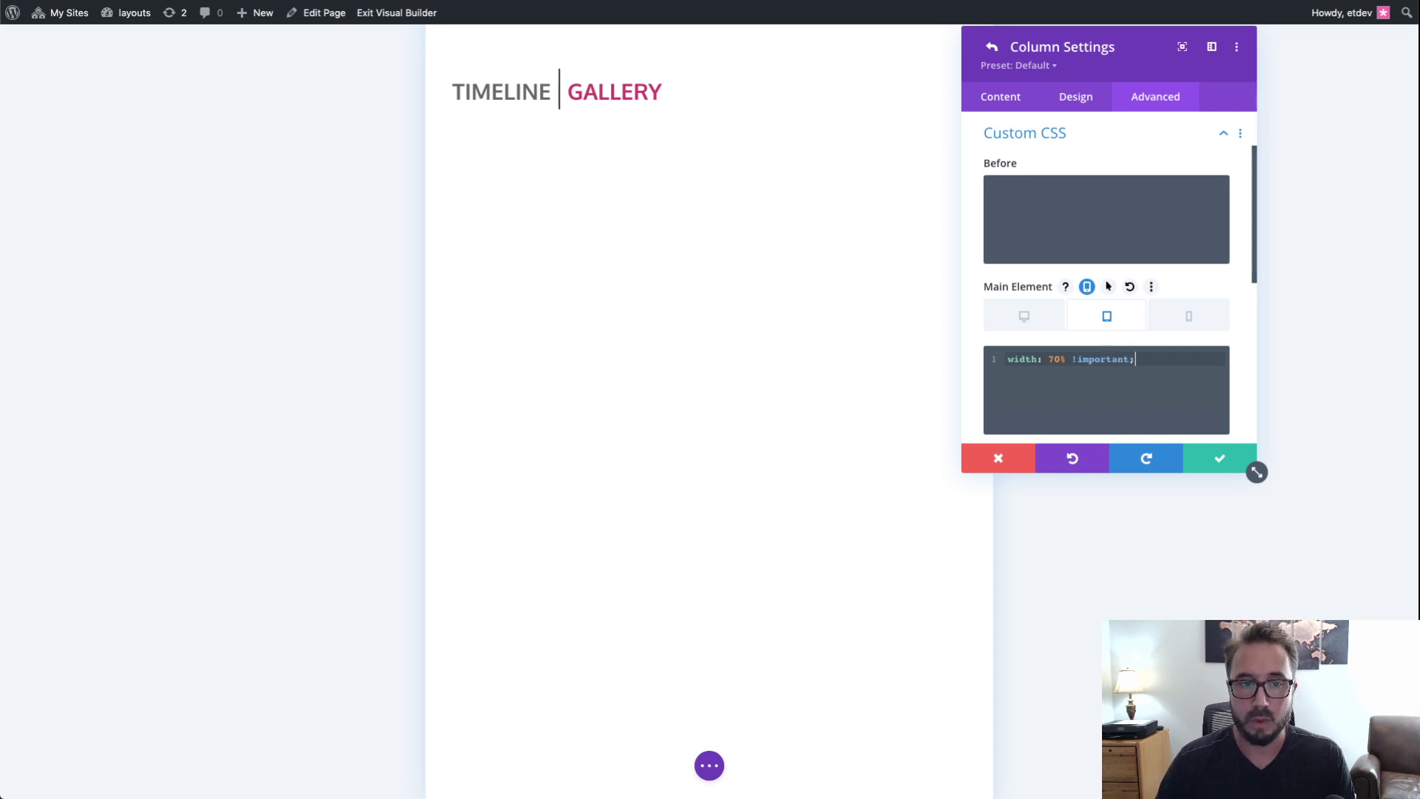
left_click(1231, 470)
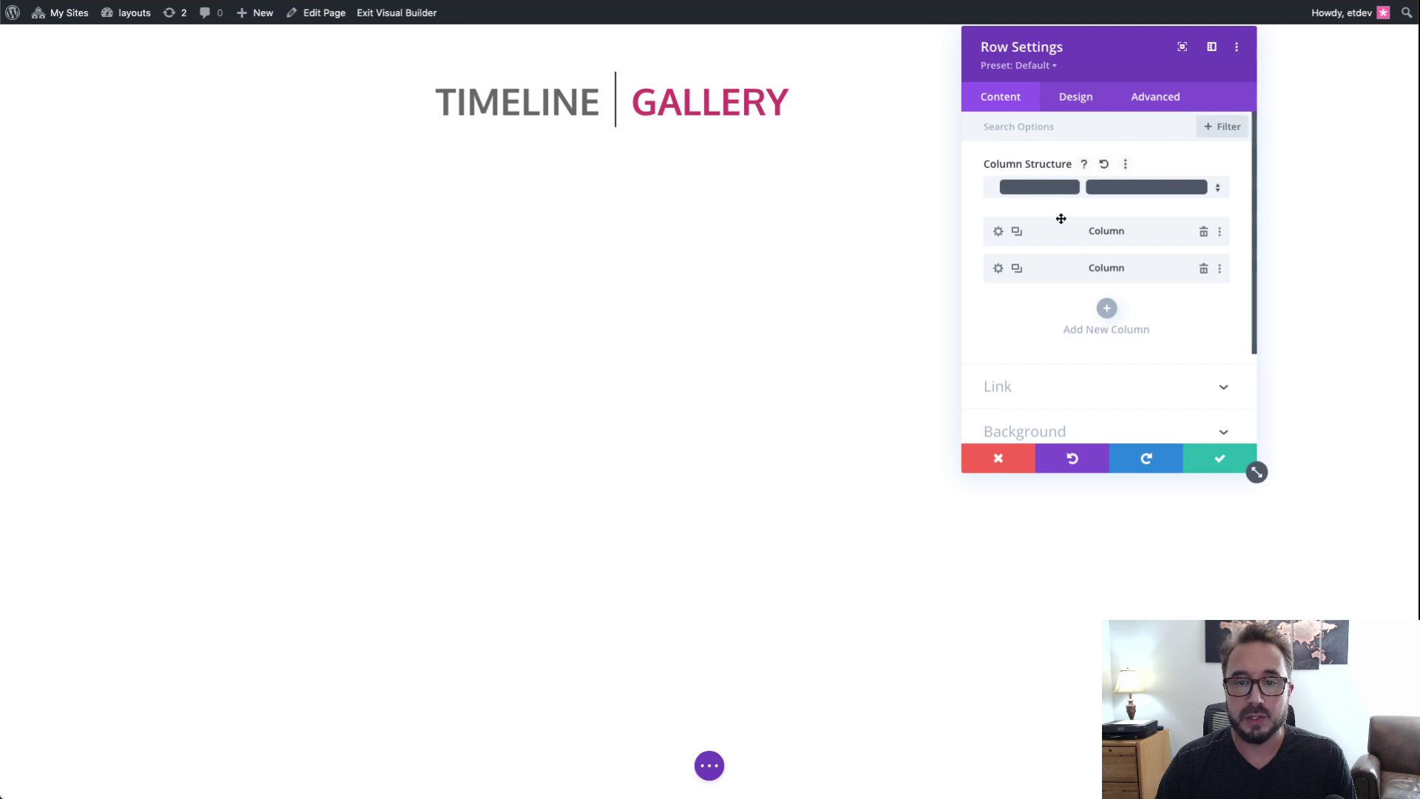
left_click(1210, 465)
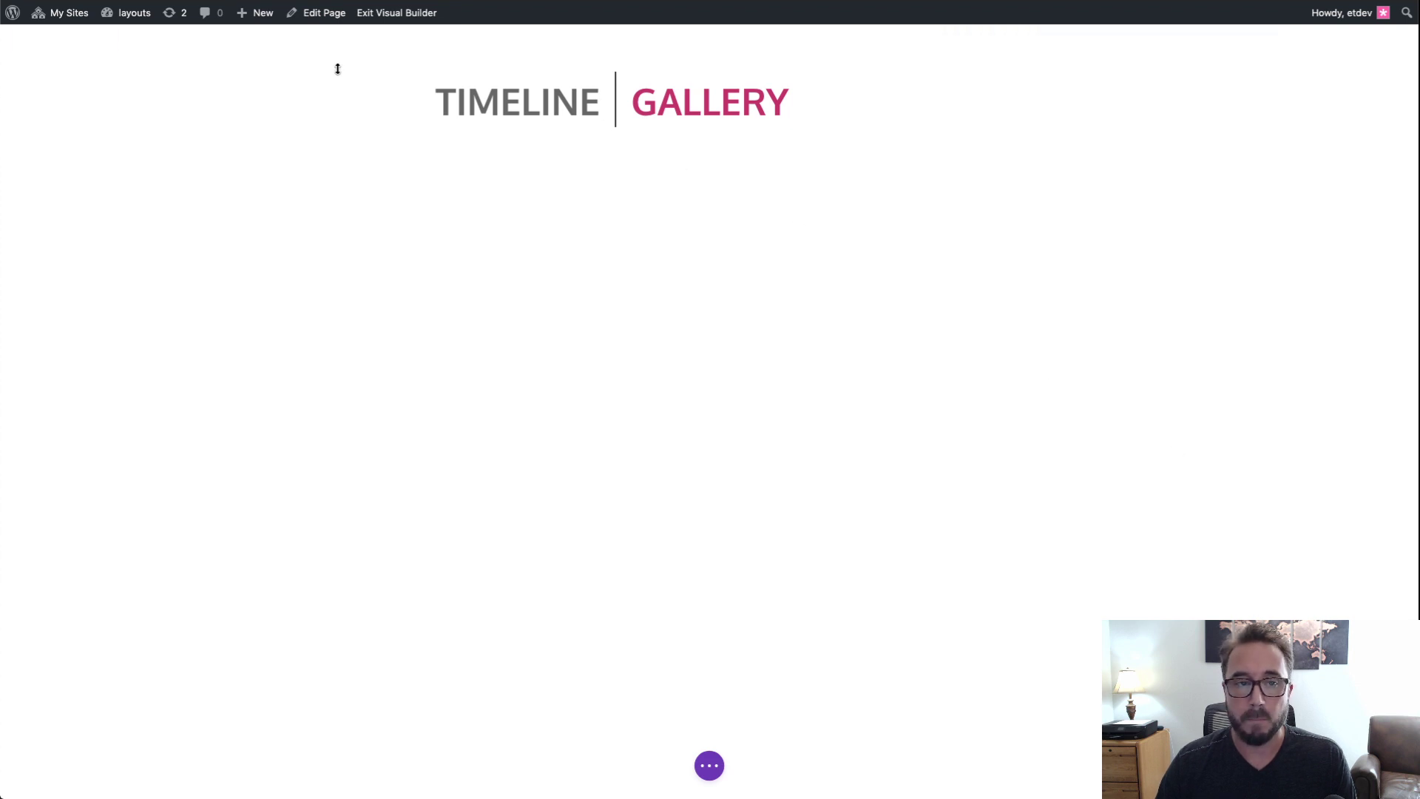
Step: Set the header section's background color to #222222
mouse_move(165, 66)
left_click(39, 40)
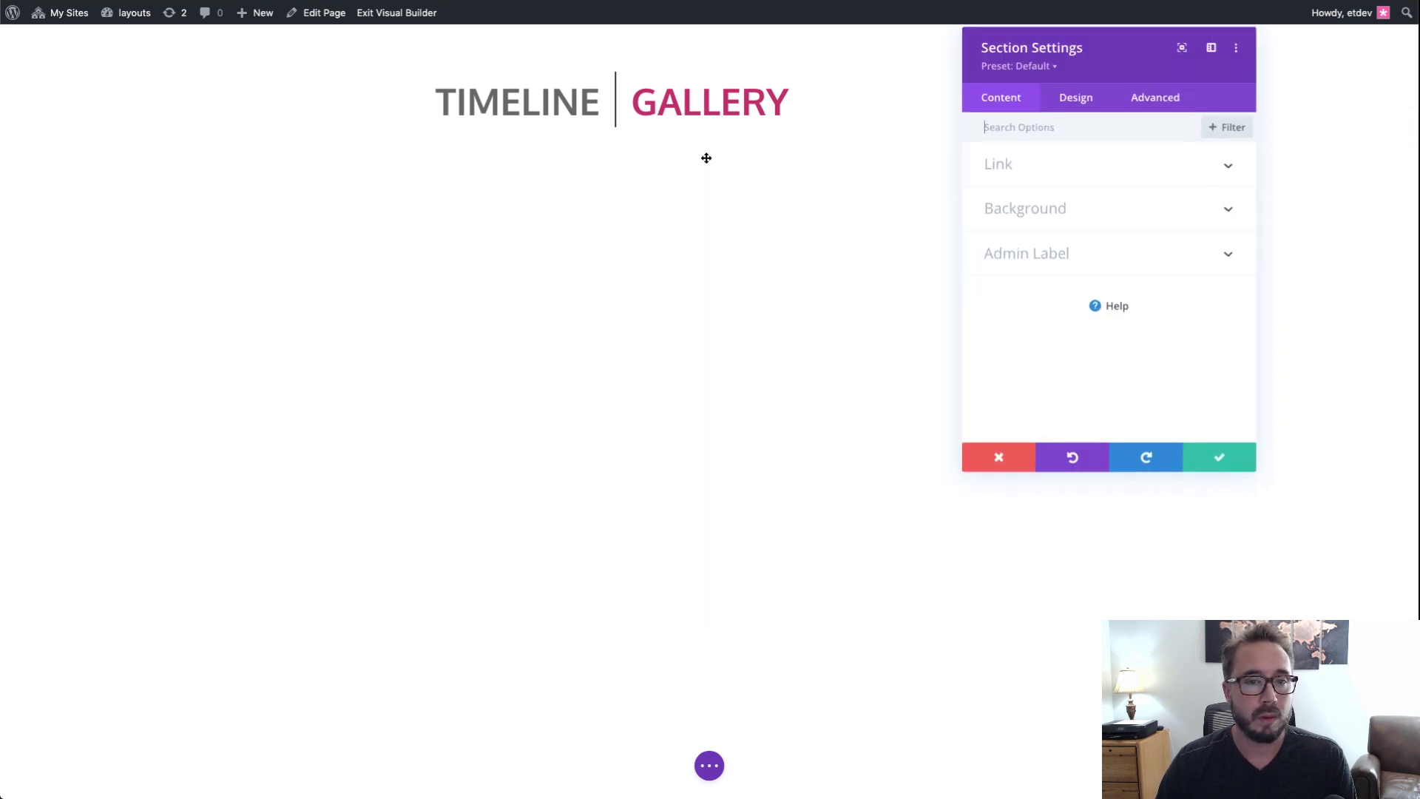
left_click(1112, 207)
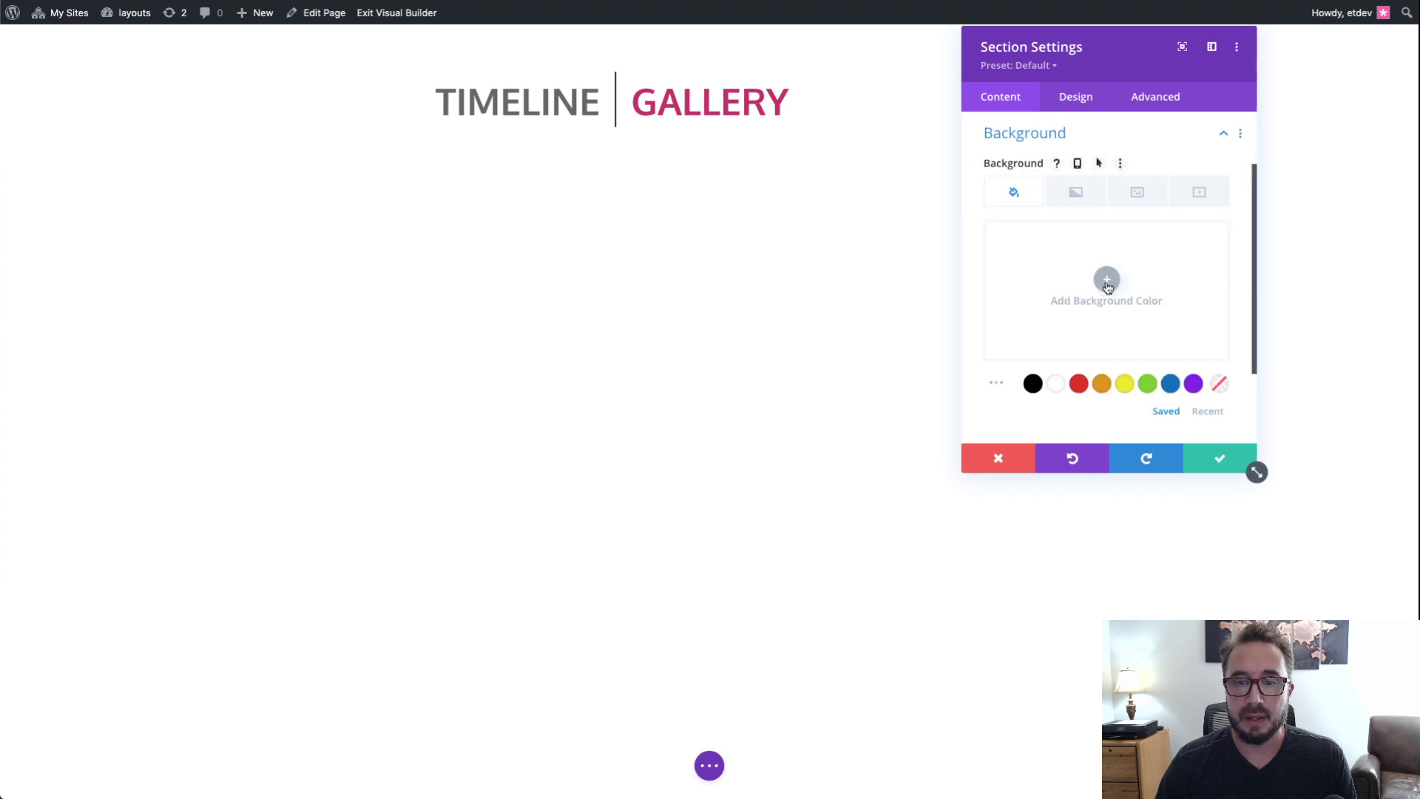
left_click(1107, 280)
left_click(1028, 236)
type("#2222222")
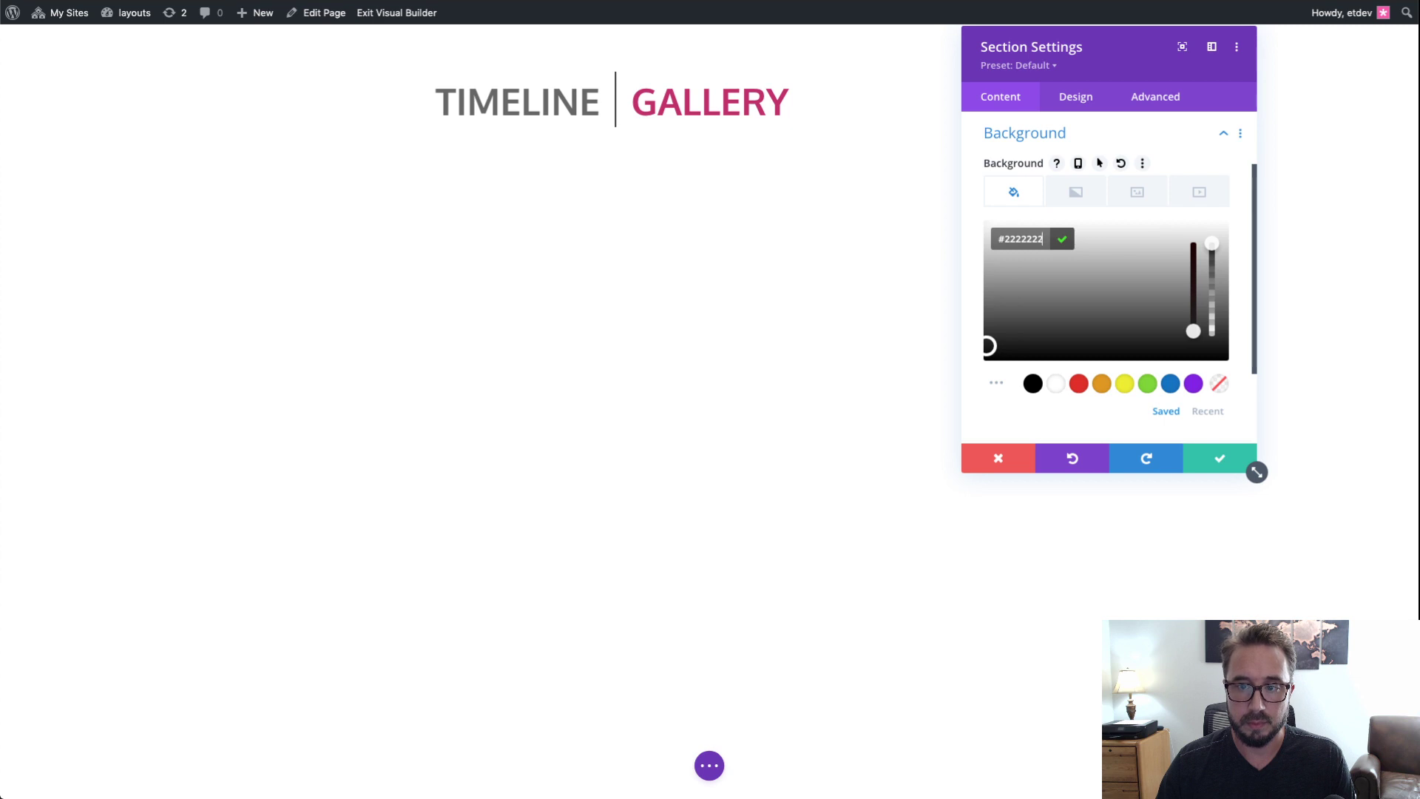
key("BackSpace")
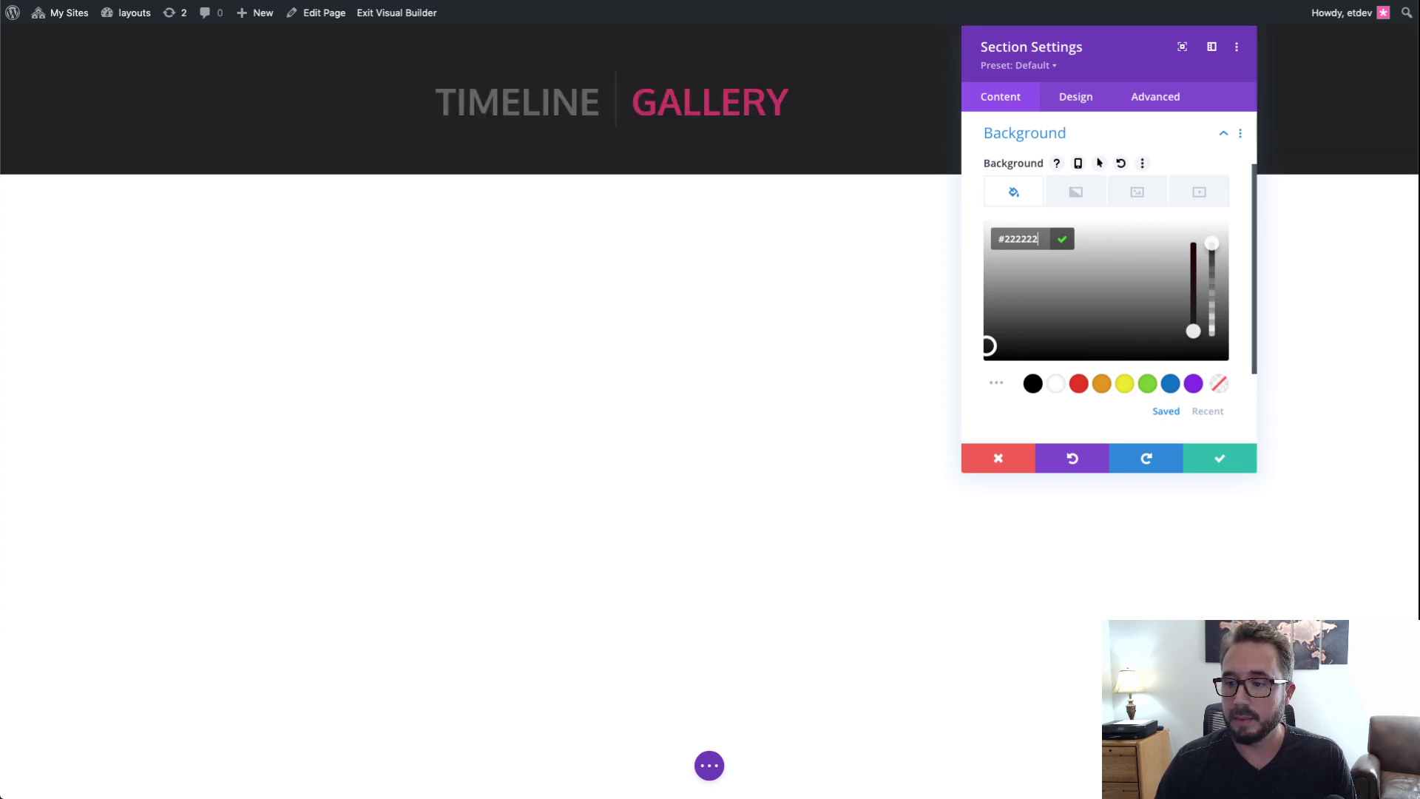
Step: Set the header section's top and bottom padding to 0px
left_click(1082, 99)
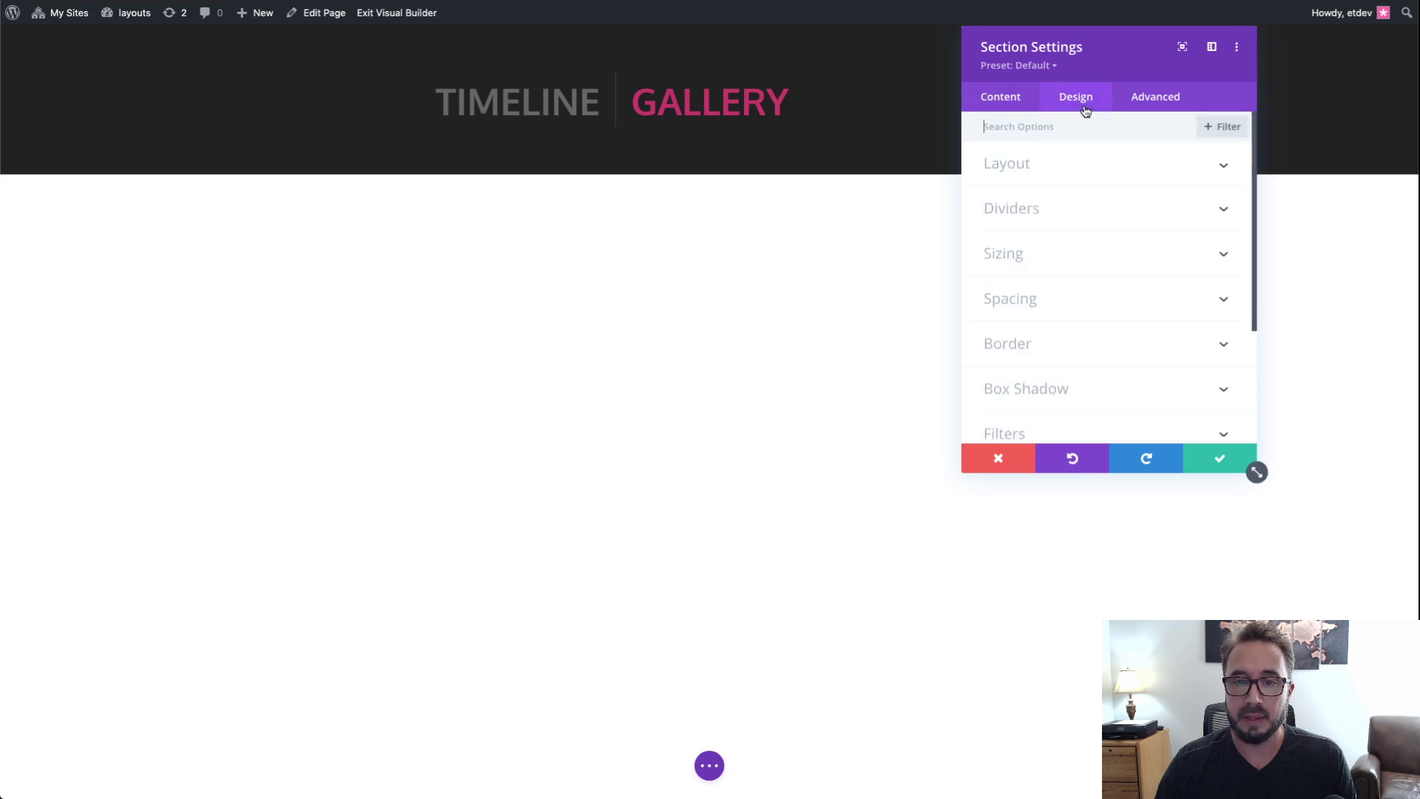
left_click(1076, 296)
left_click(1018, 261)
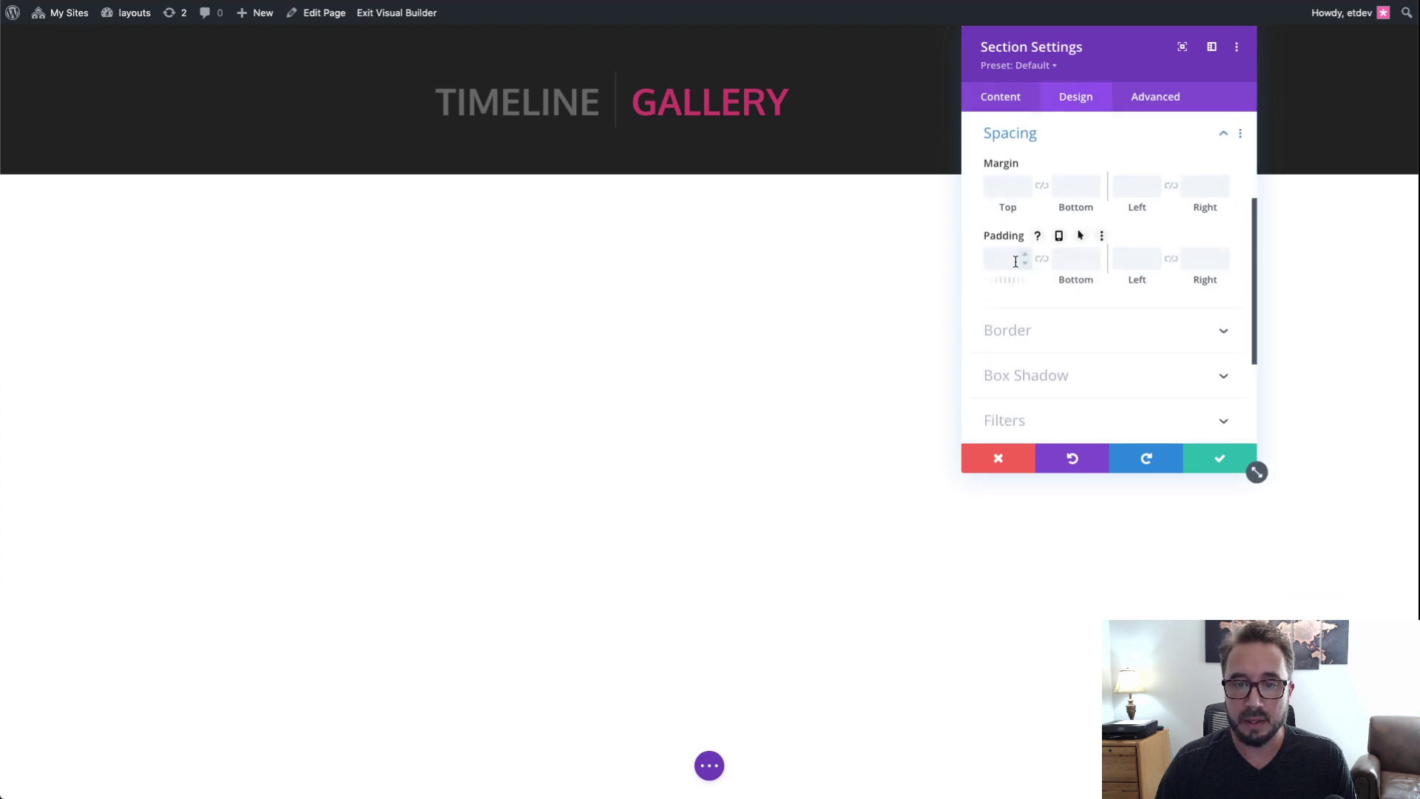
type("0")
left_click(1094, 262)
type("0")
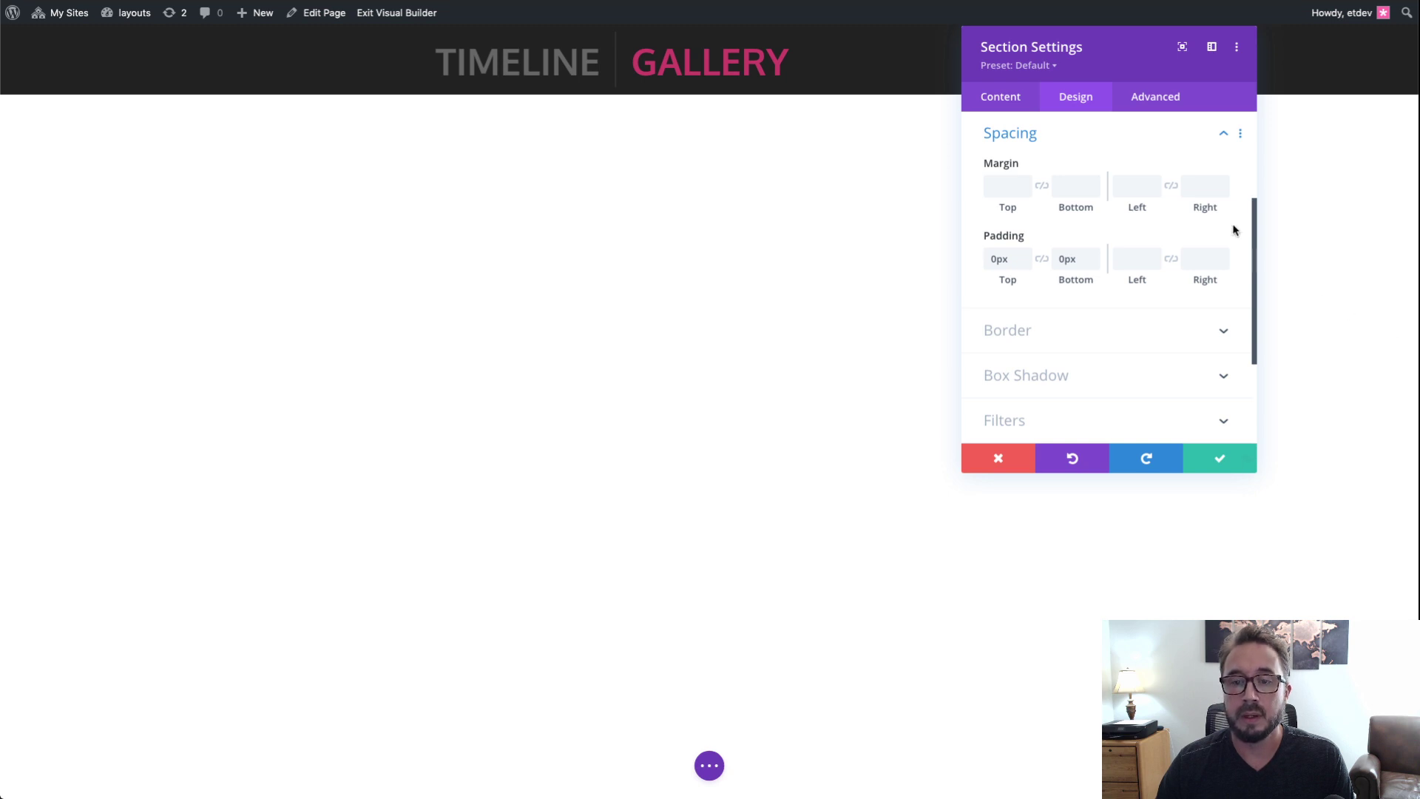
Step: Set the header section's sticky position to Stick to Top and save the section settings
left_click(1158, 99)
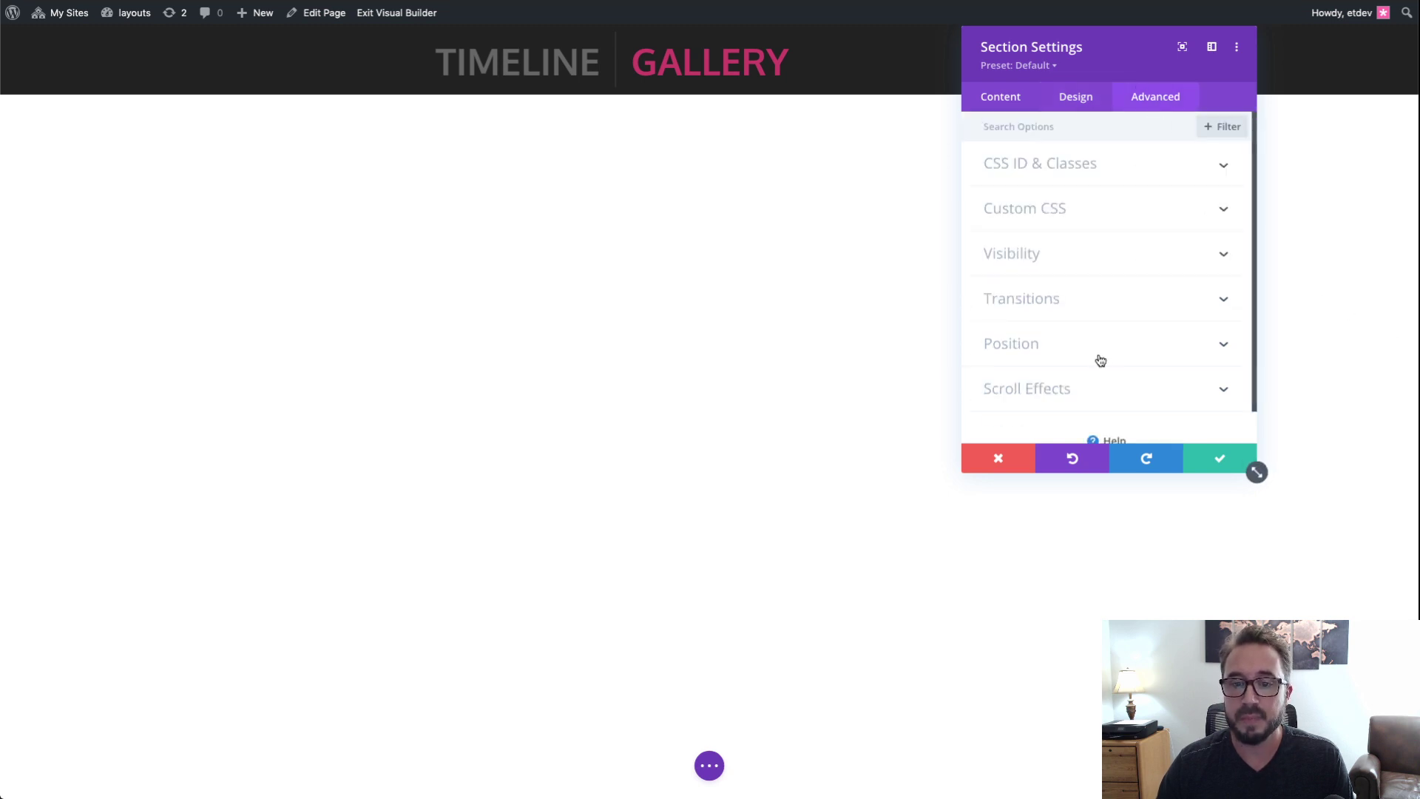
left_click(1088, 391)
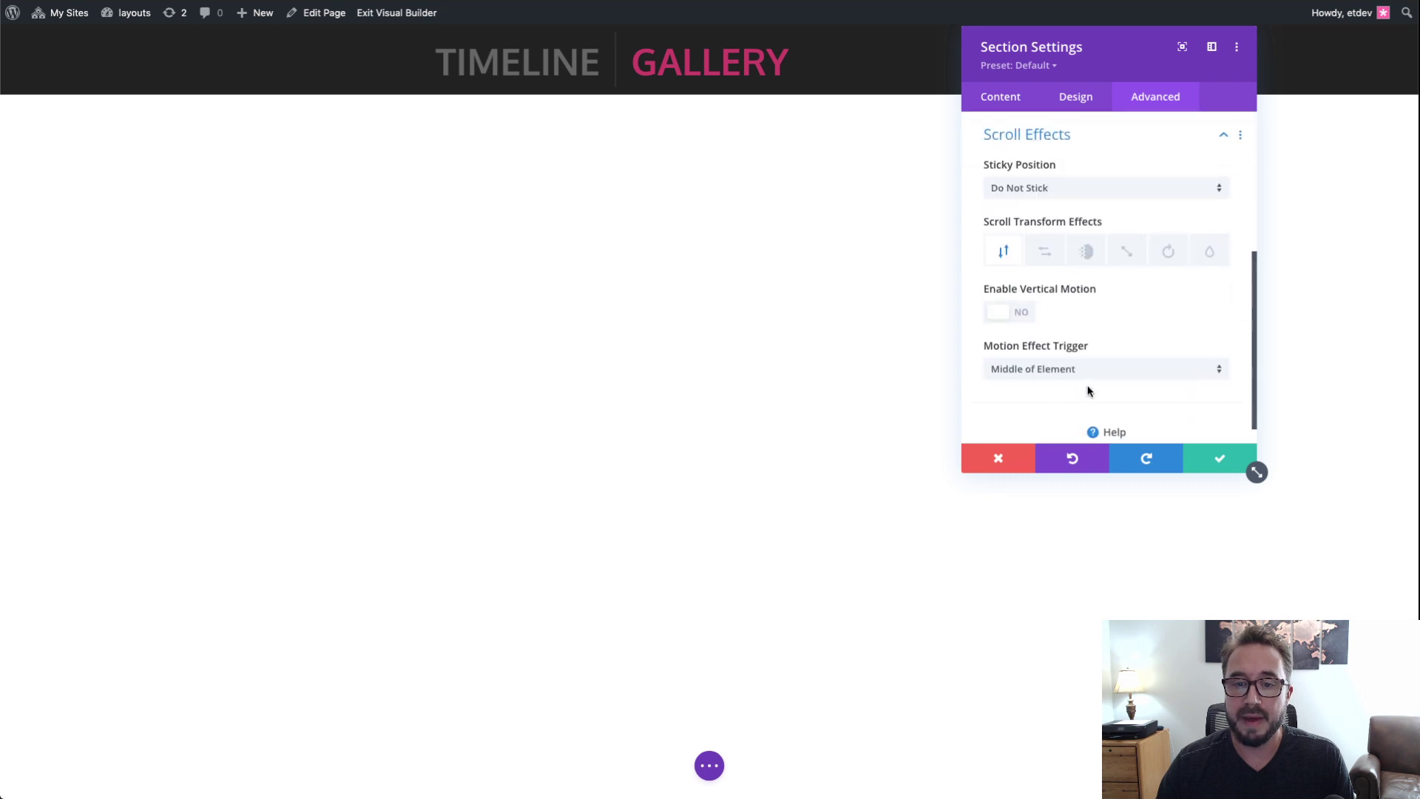
left_click(1046, 191)
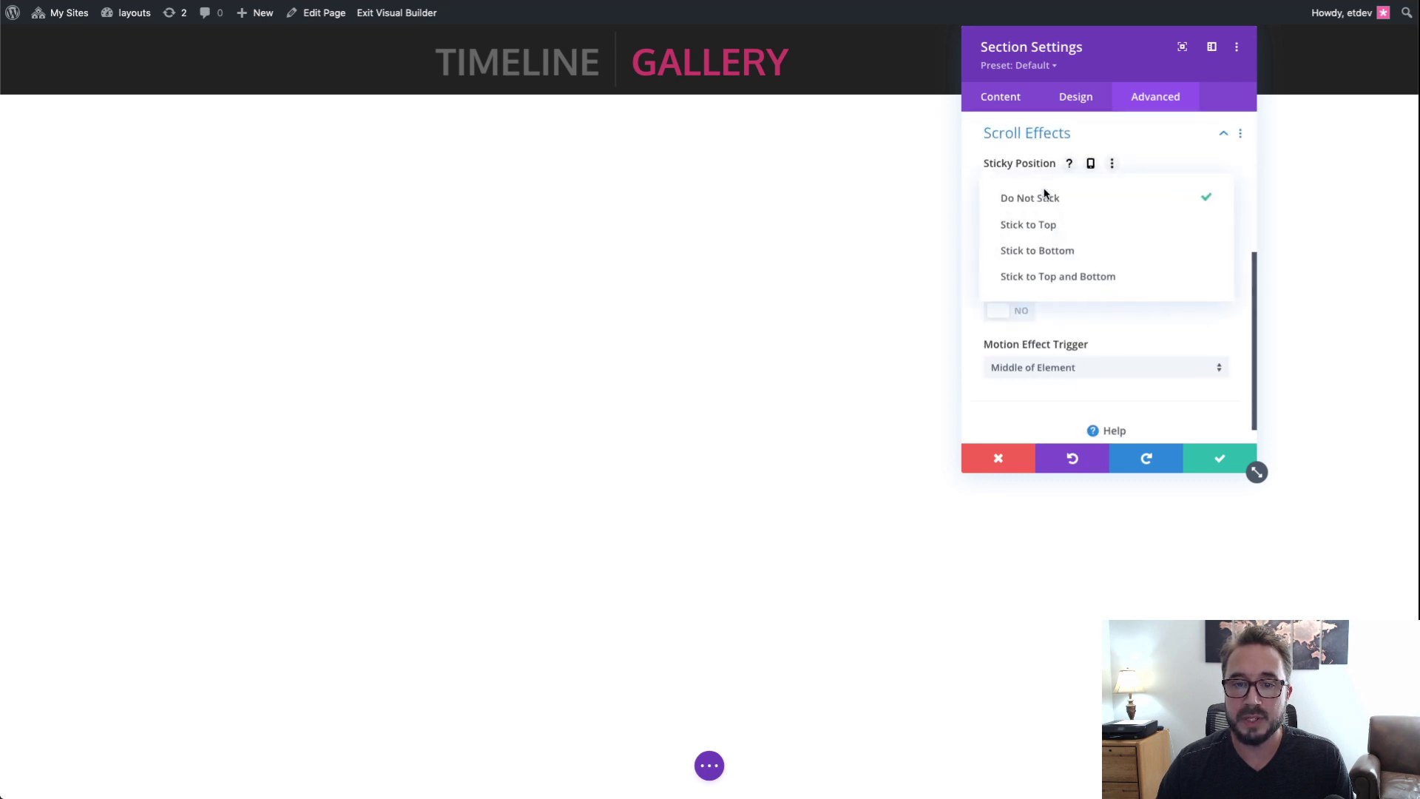
left_click(1080, 231)
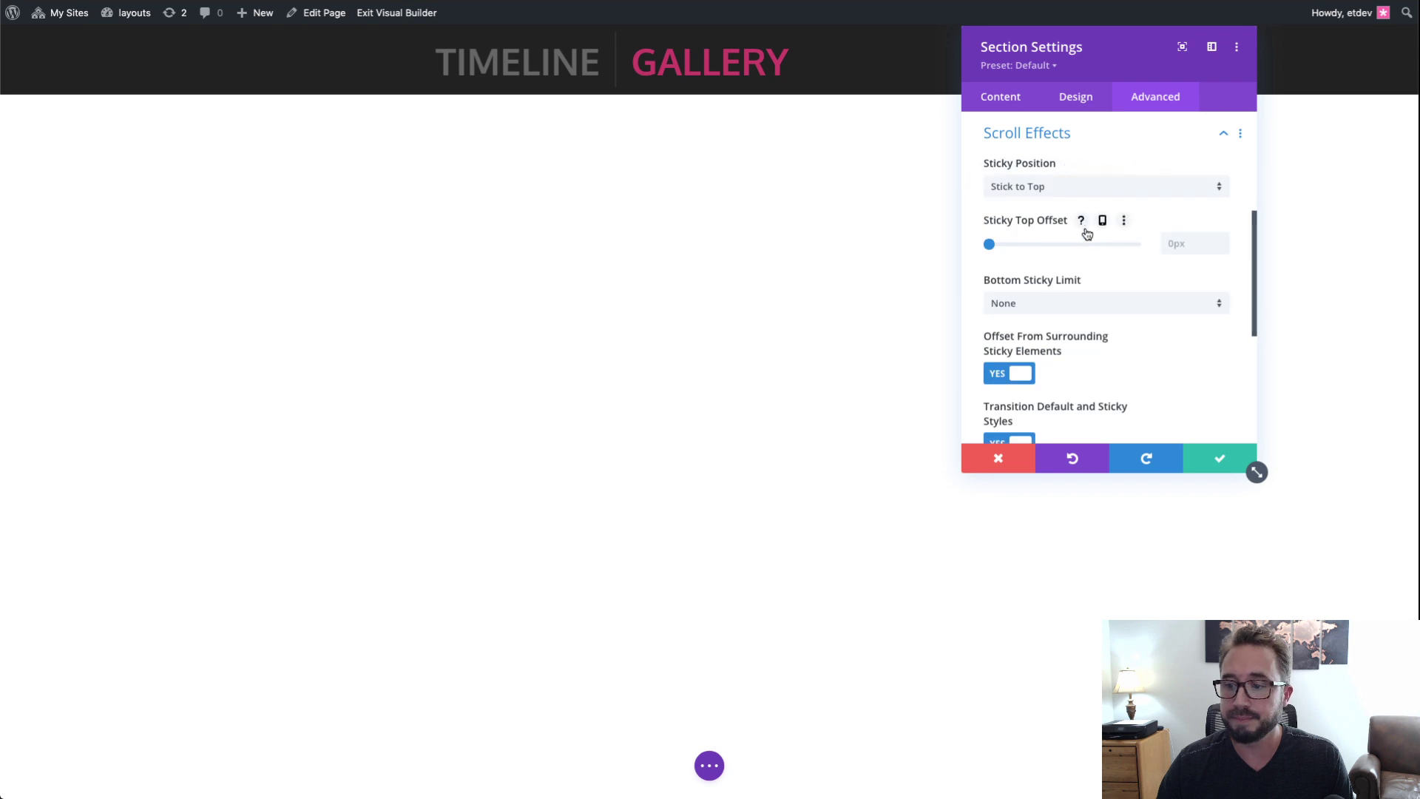
left_click(1207, 462)
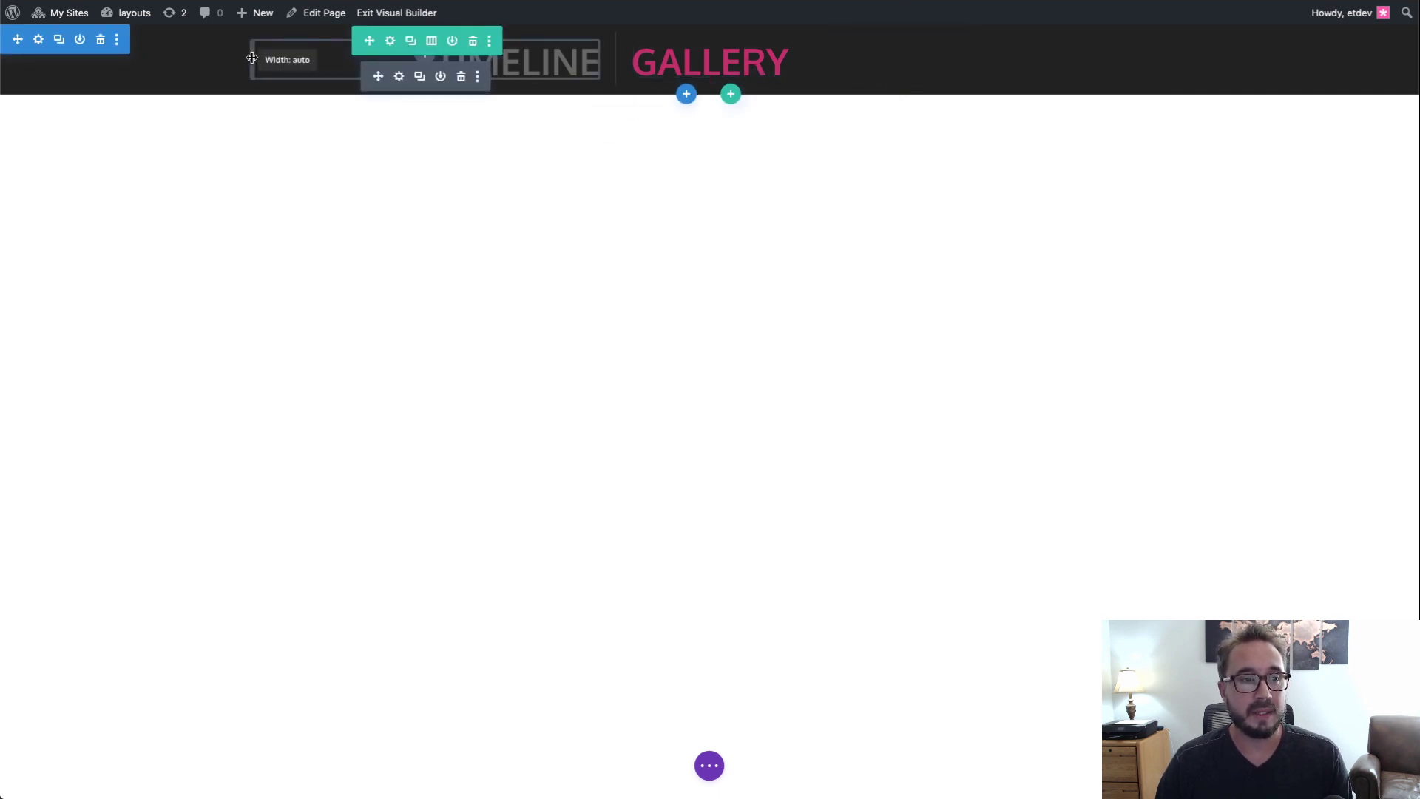
Step: Insert a regular section below the header, without a row, and set its top and bottom padding to 0px
left_click(687, 94)
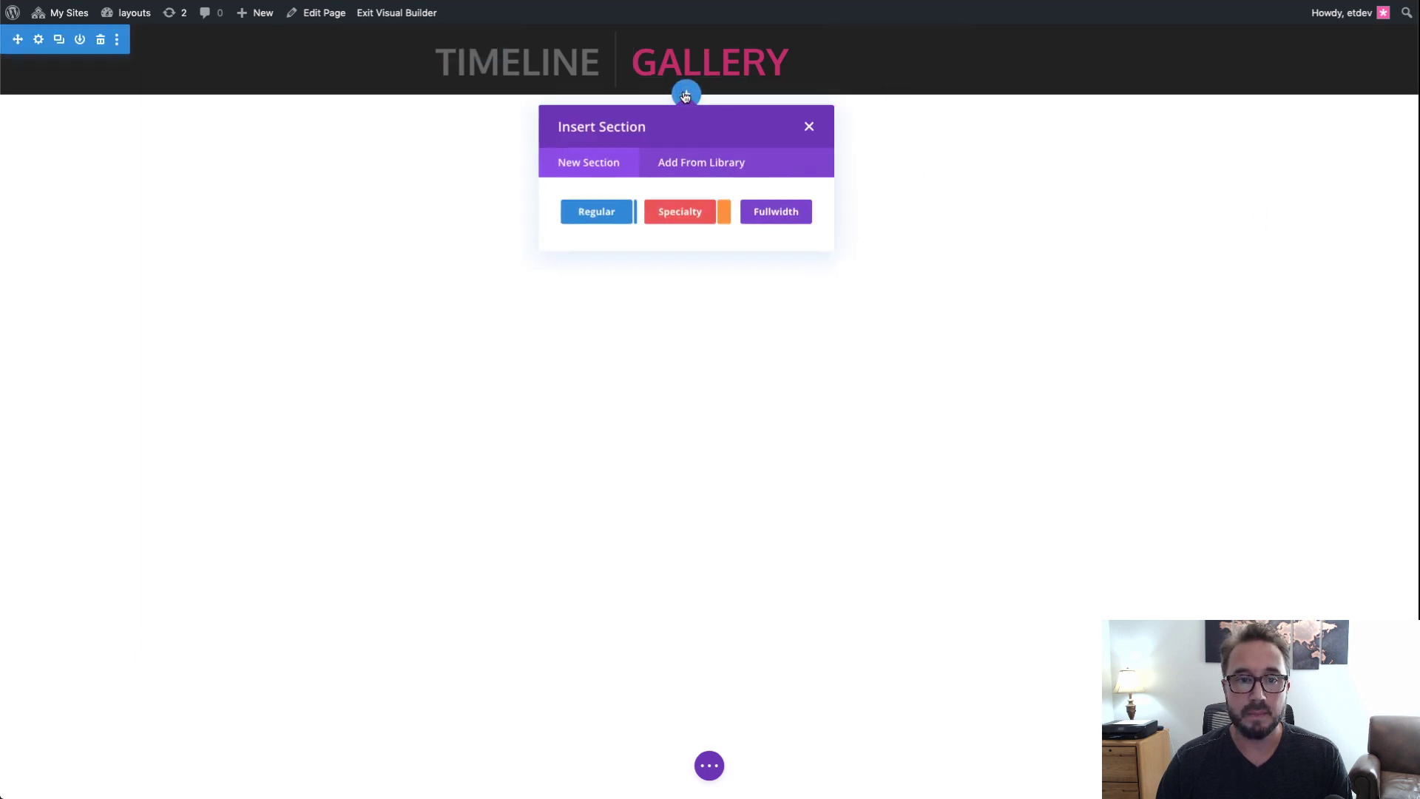
left_click(608, 213)
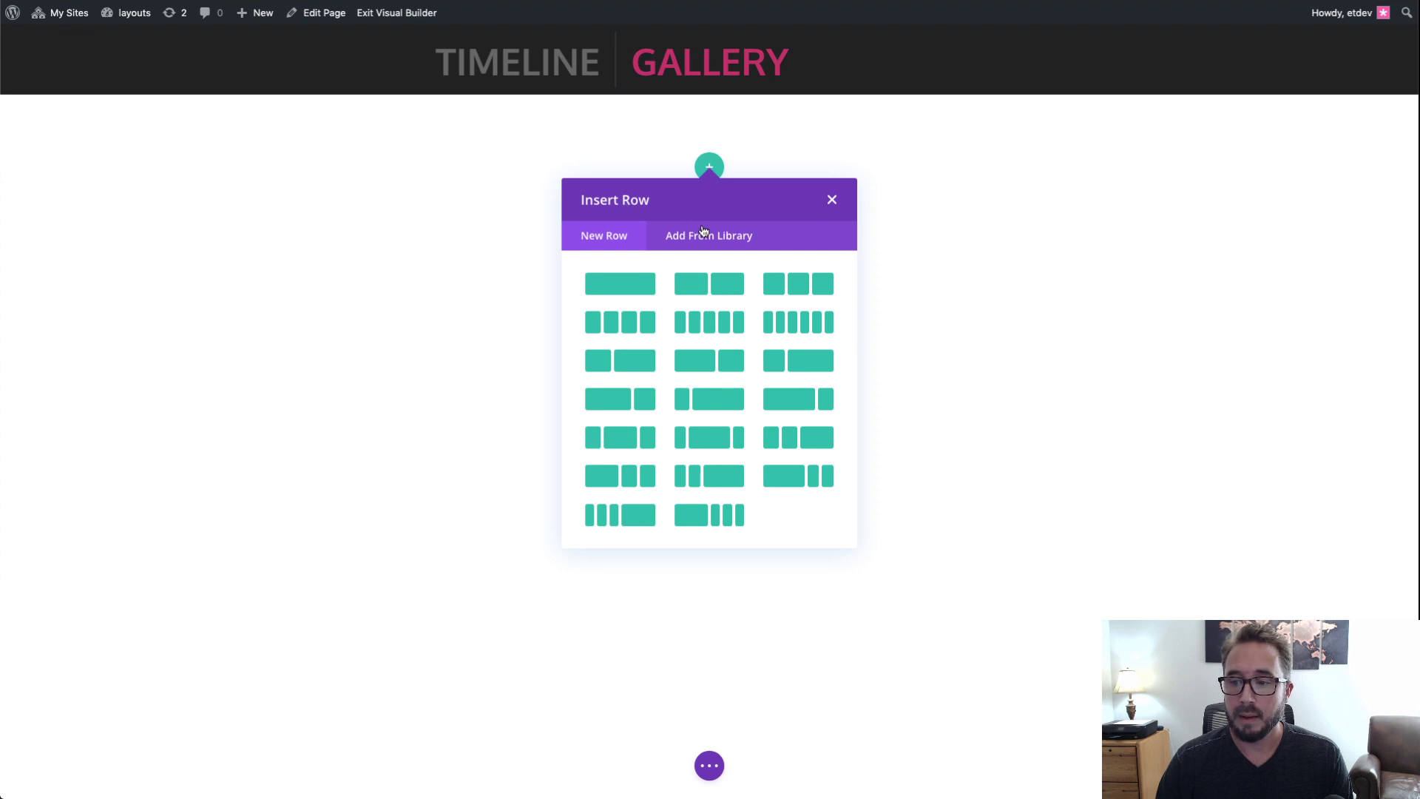
left_click(832, 201)
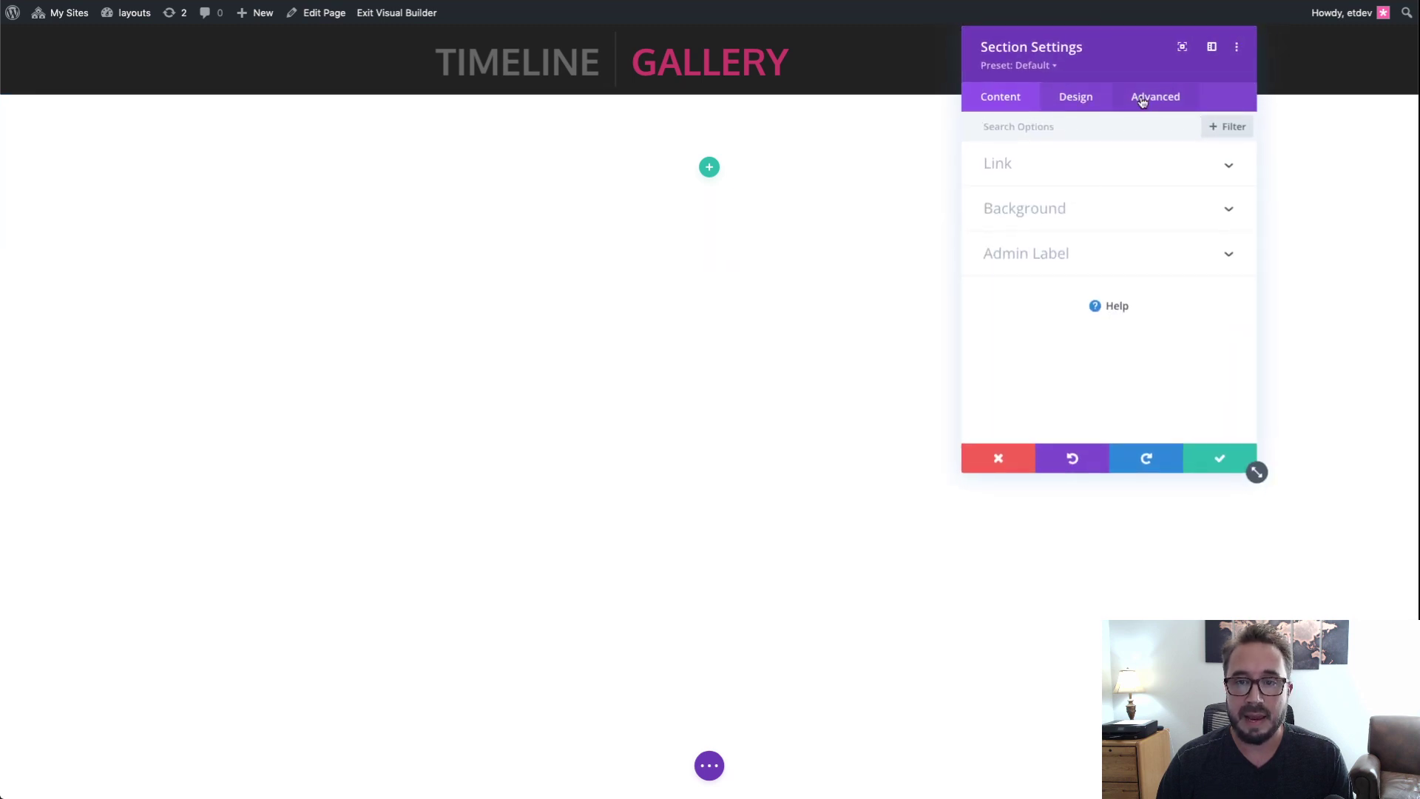
left_click(1075, 96)
left_click(1078, 299)
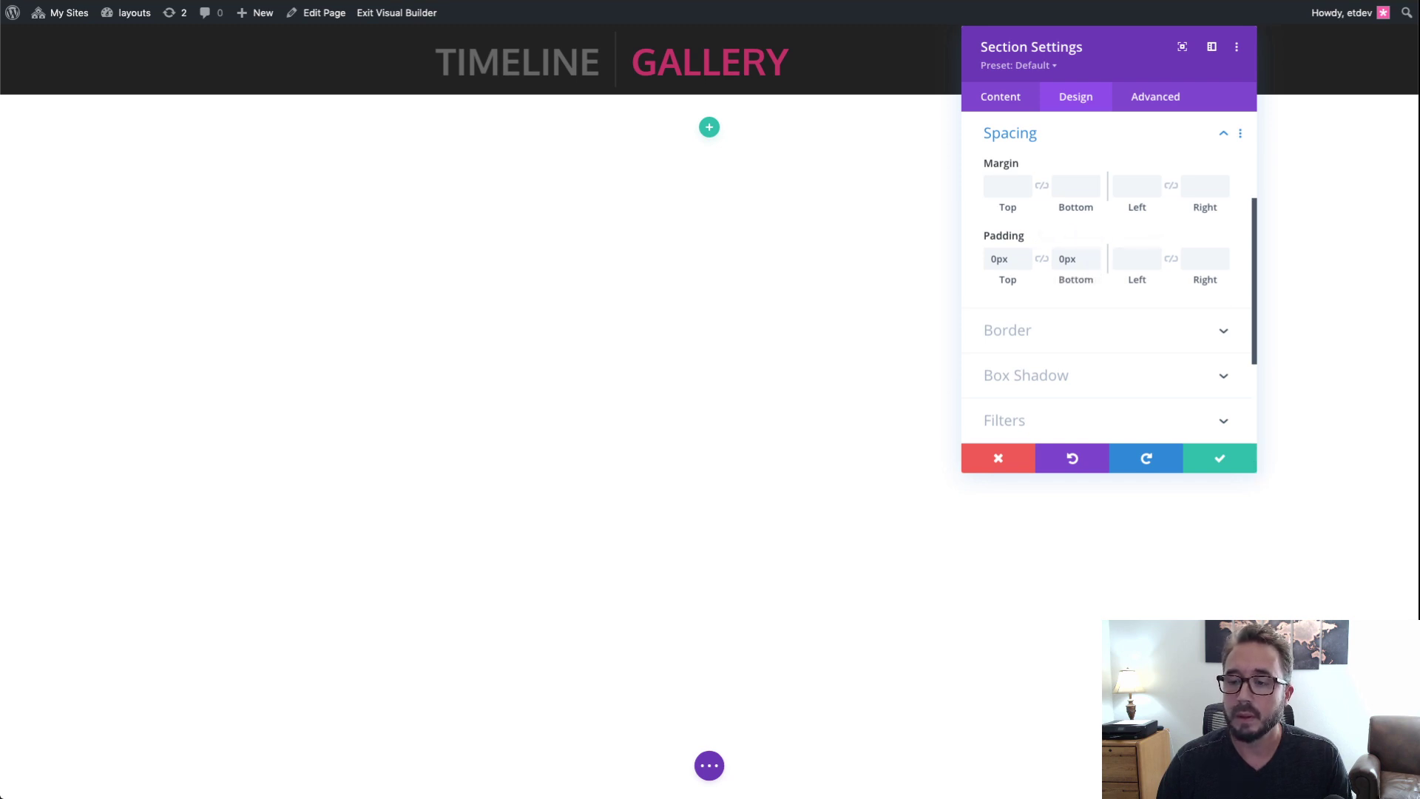
left_click(1228, 460)
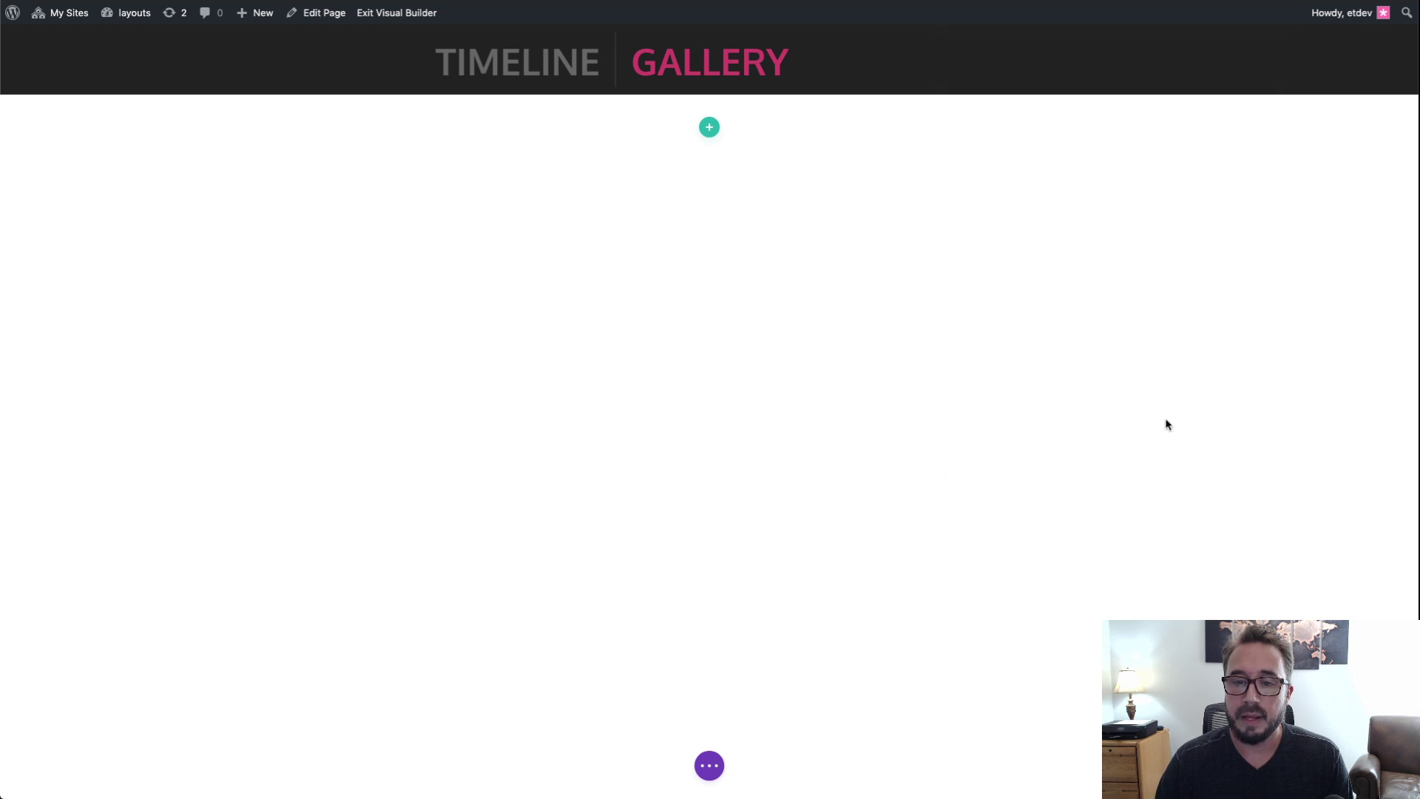
Step: Insert a three-column row with a one-fifth, one-fifth, three-fifths layout in the new section
left_click(709, 129)
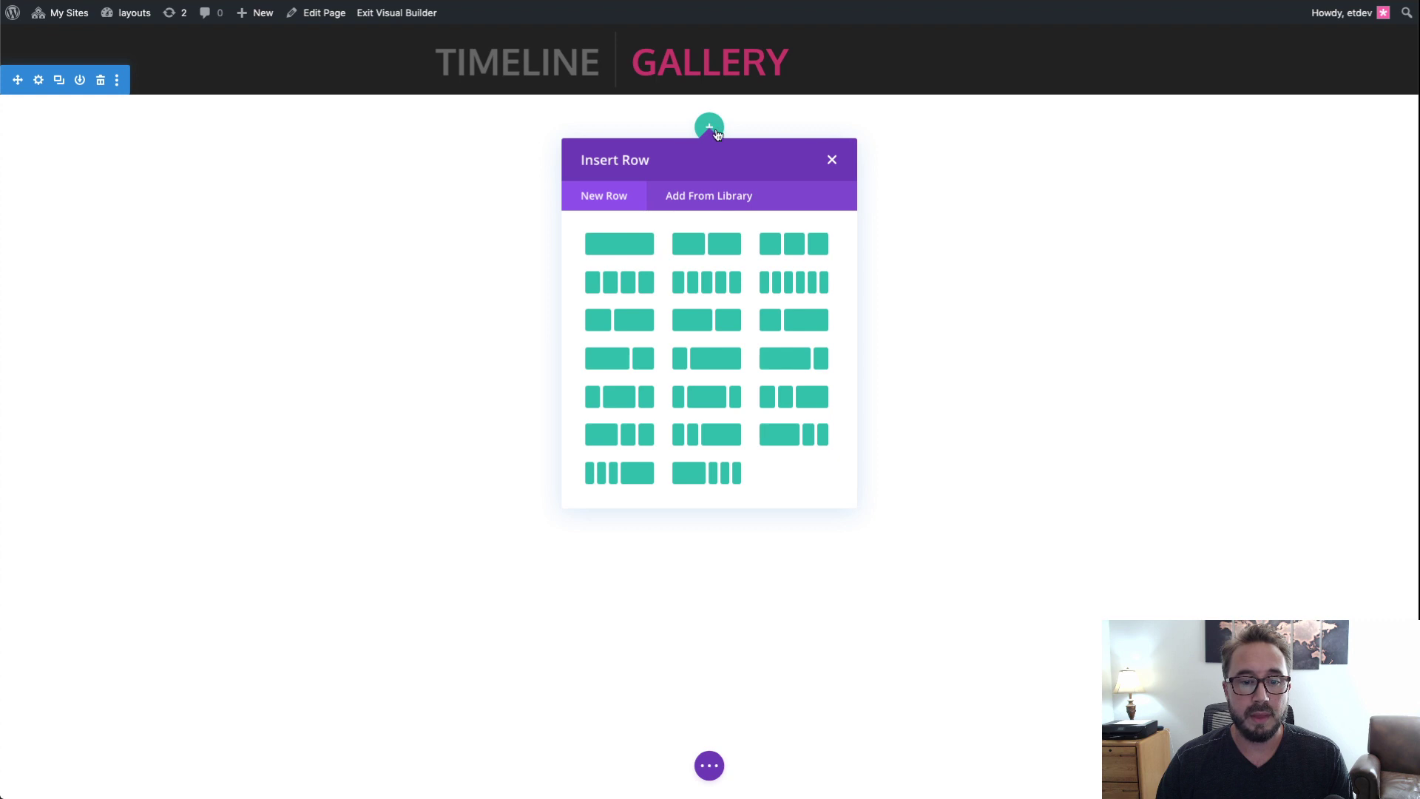
left_click(727, 436)
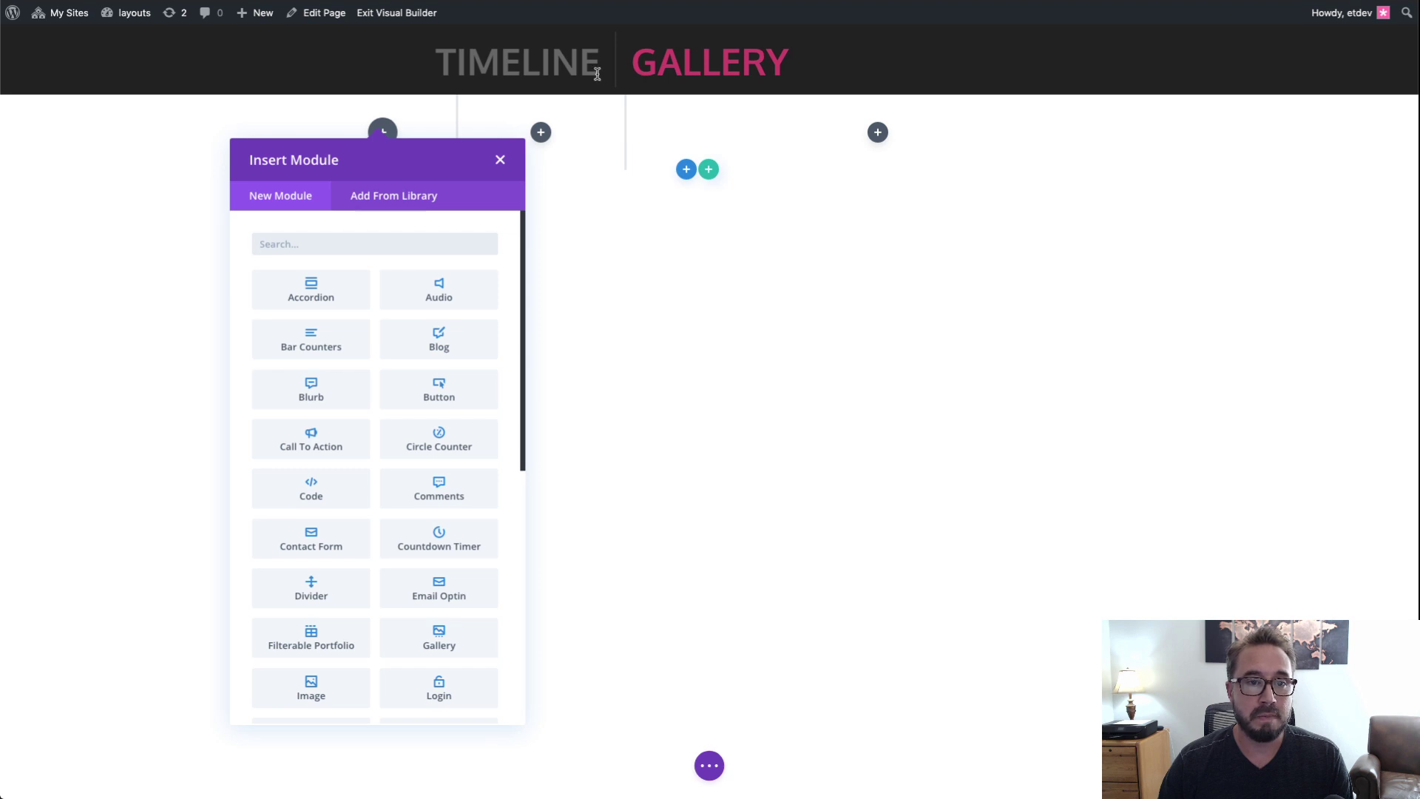
mouse_move(617, 64)
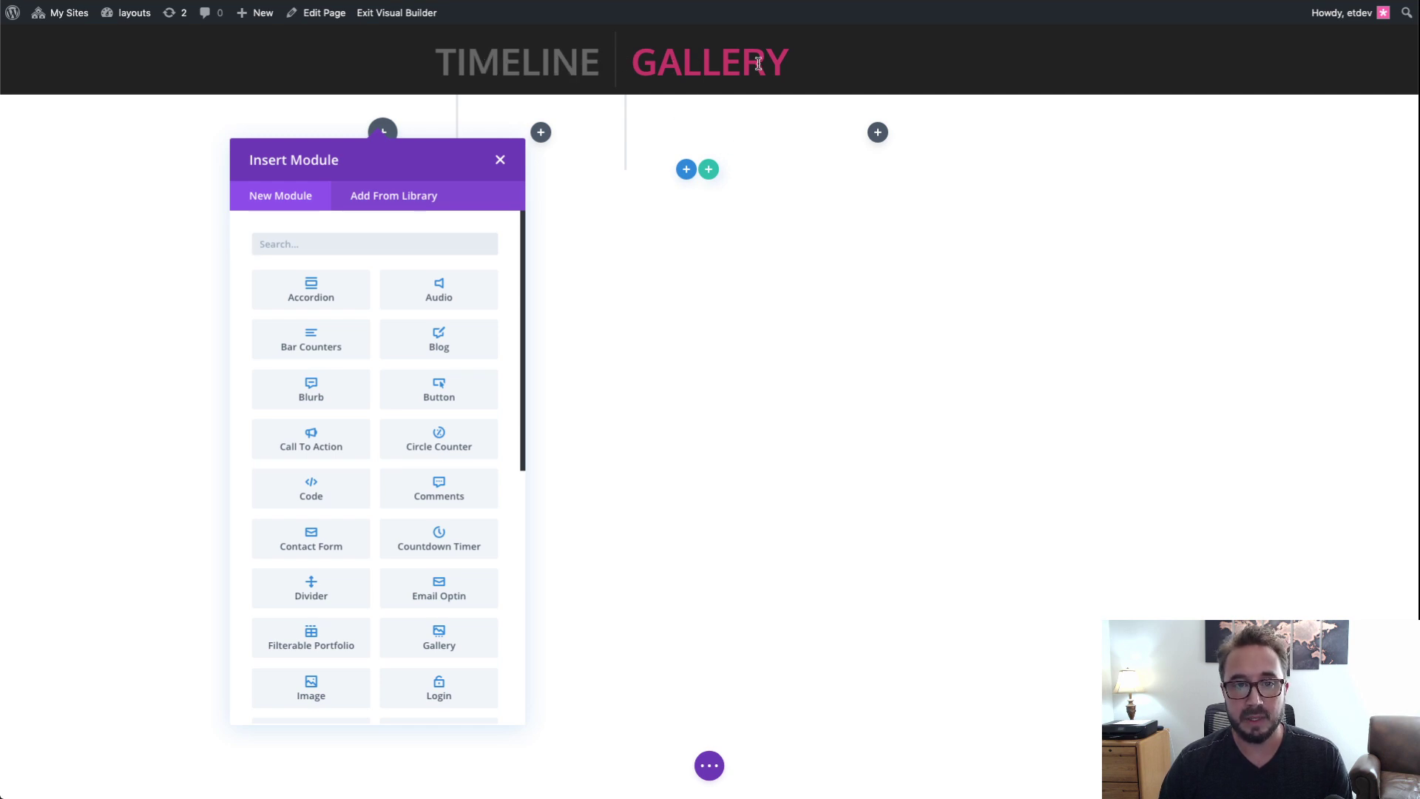
left_click(379, 243)
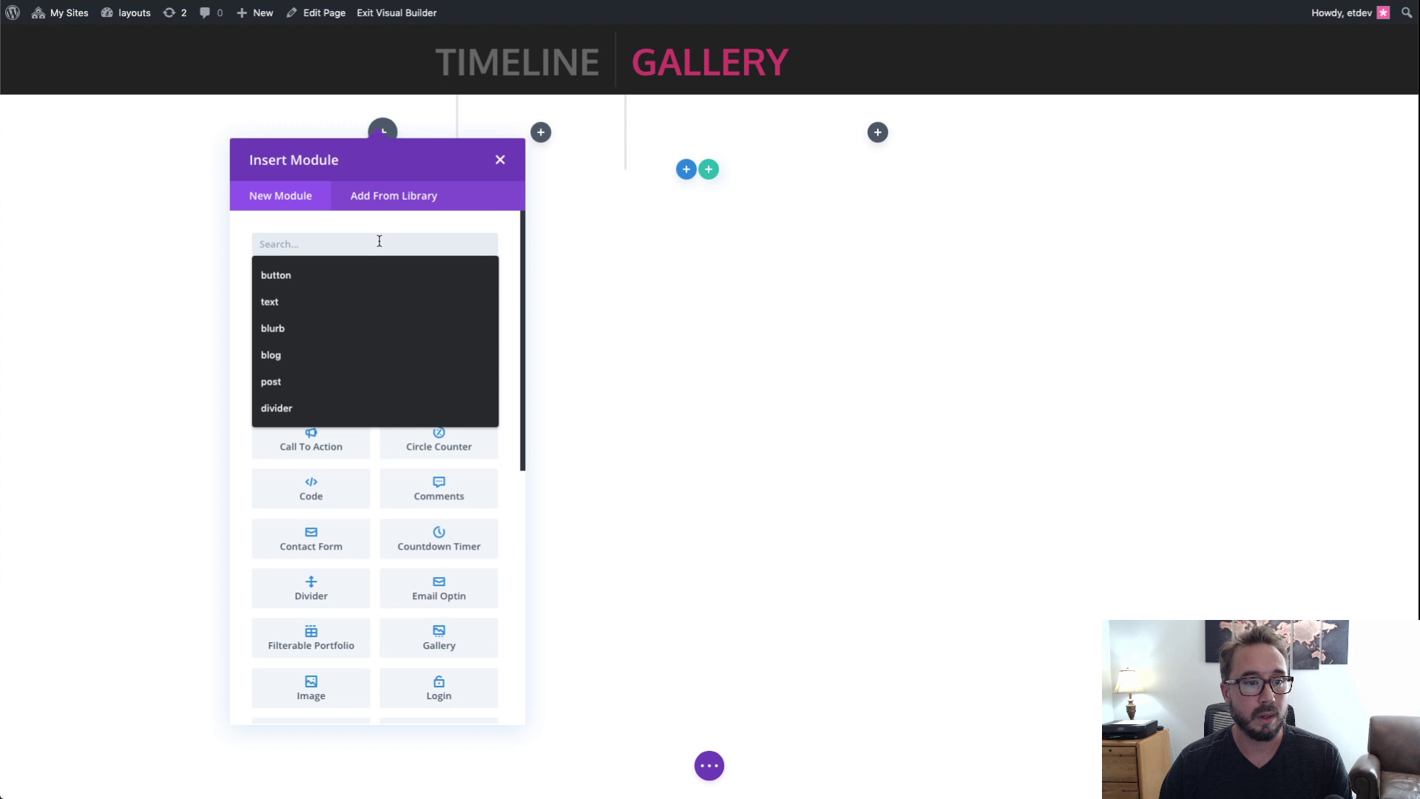
left_click(500, 170)
left_click(500, 163)
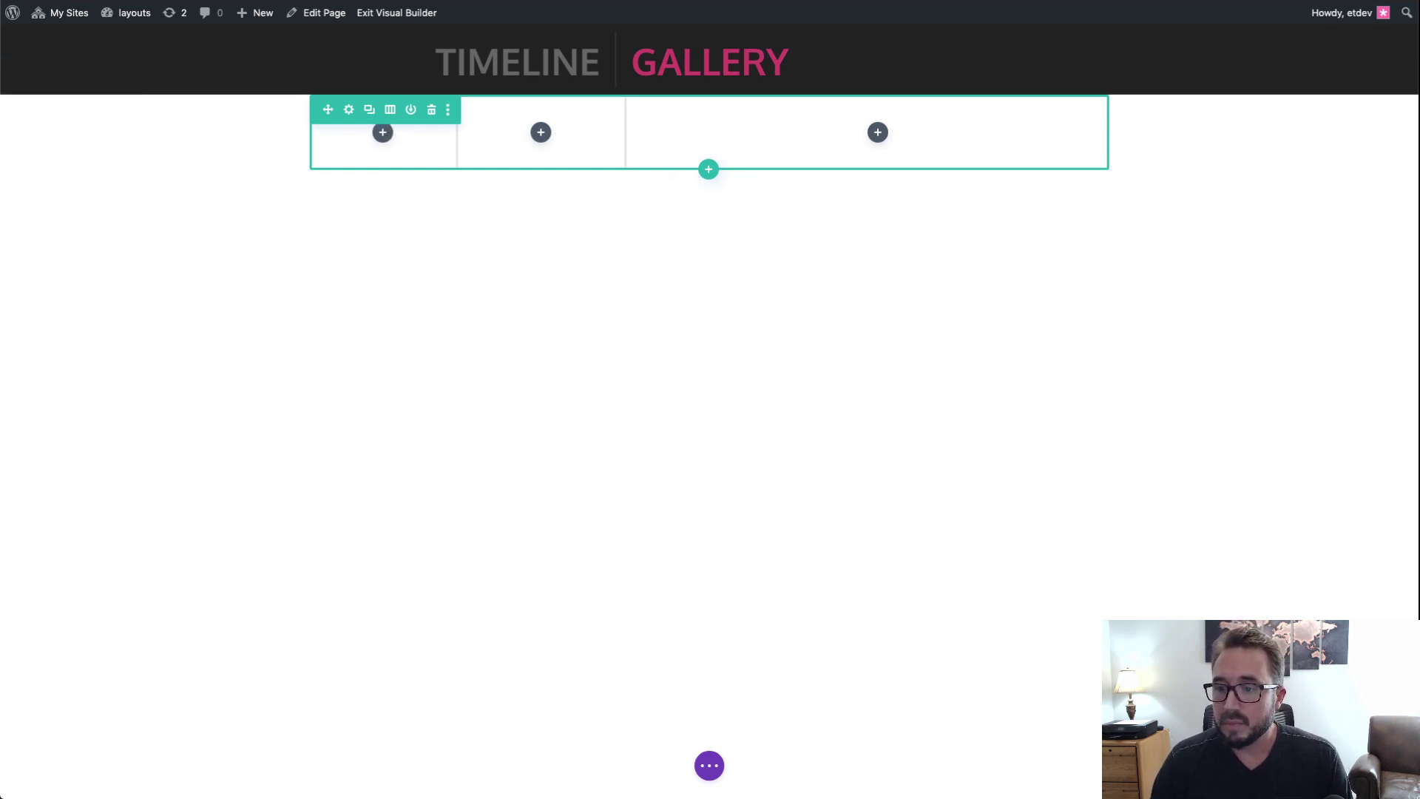
Step: Copy the header row's styles and paste them onto the new three-column row
mouse_move(334, 42)
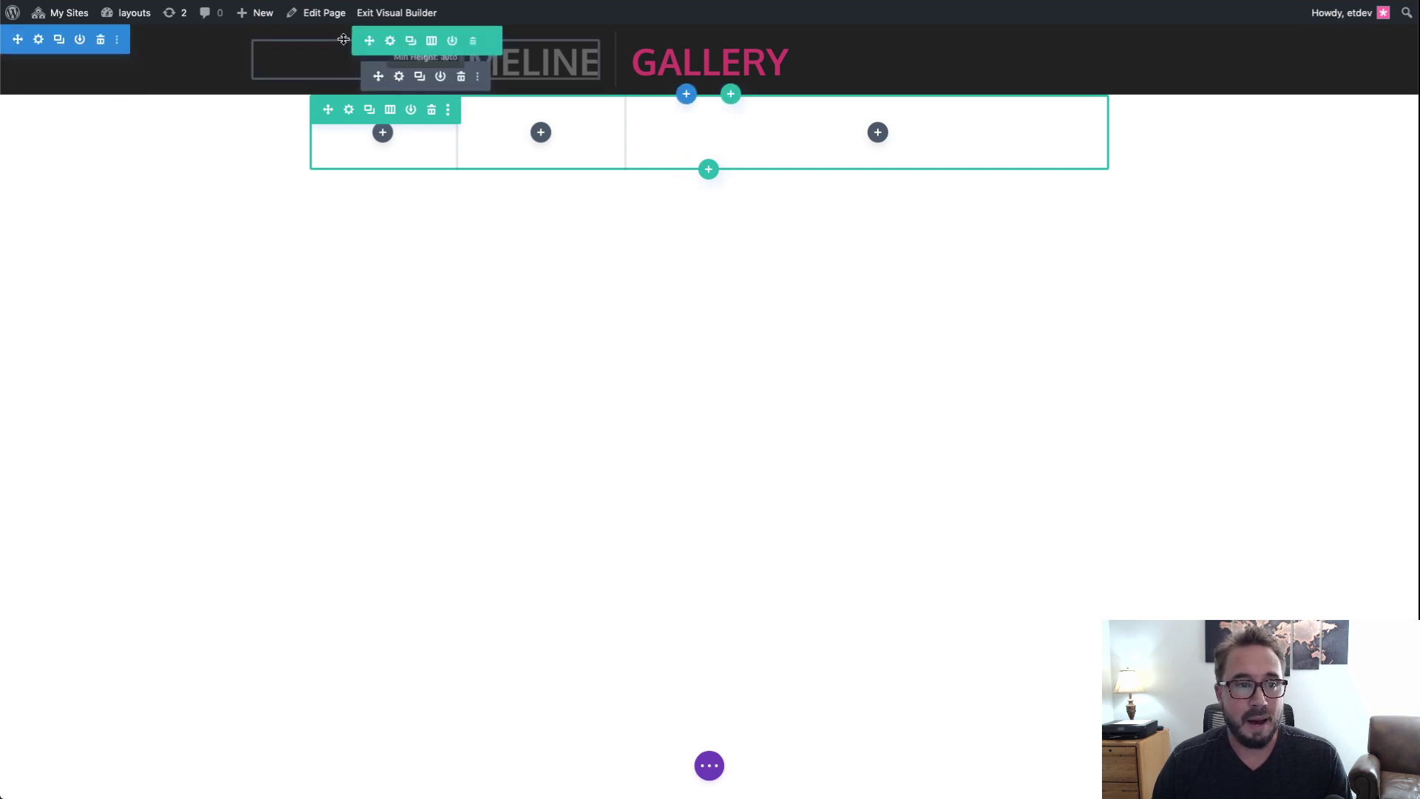
right_click(392, 43)
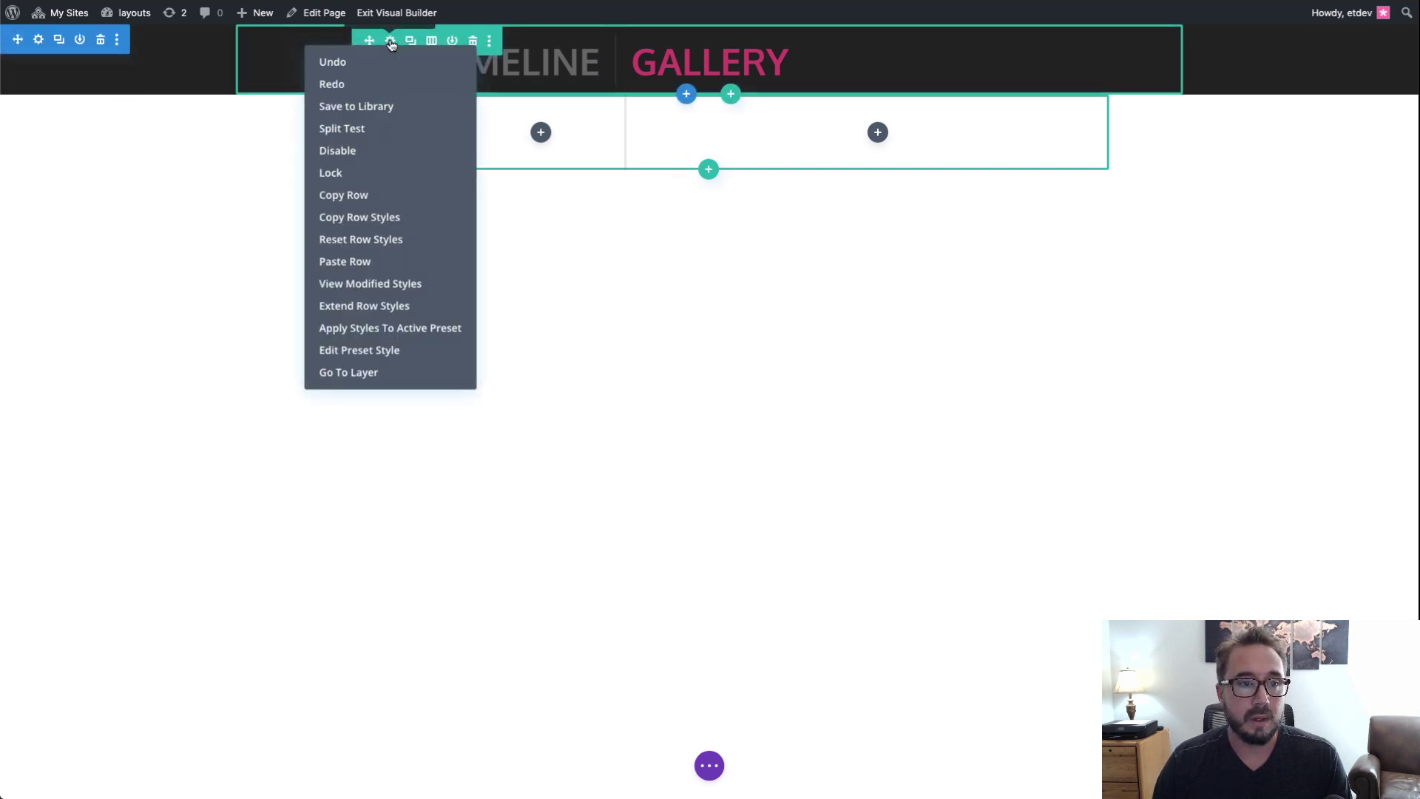
left_click(367, 223)
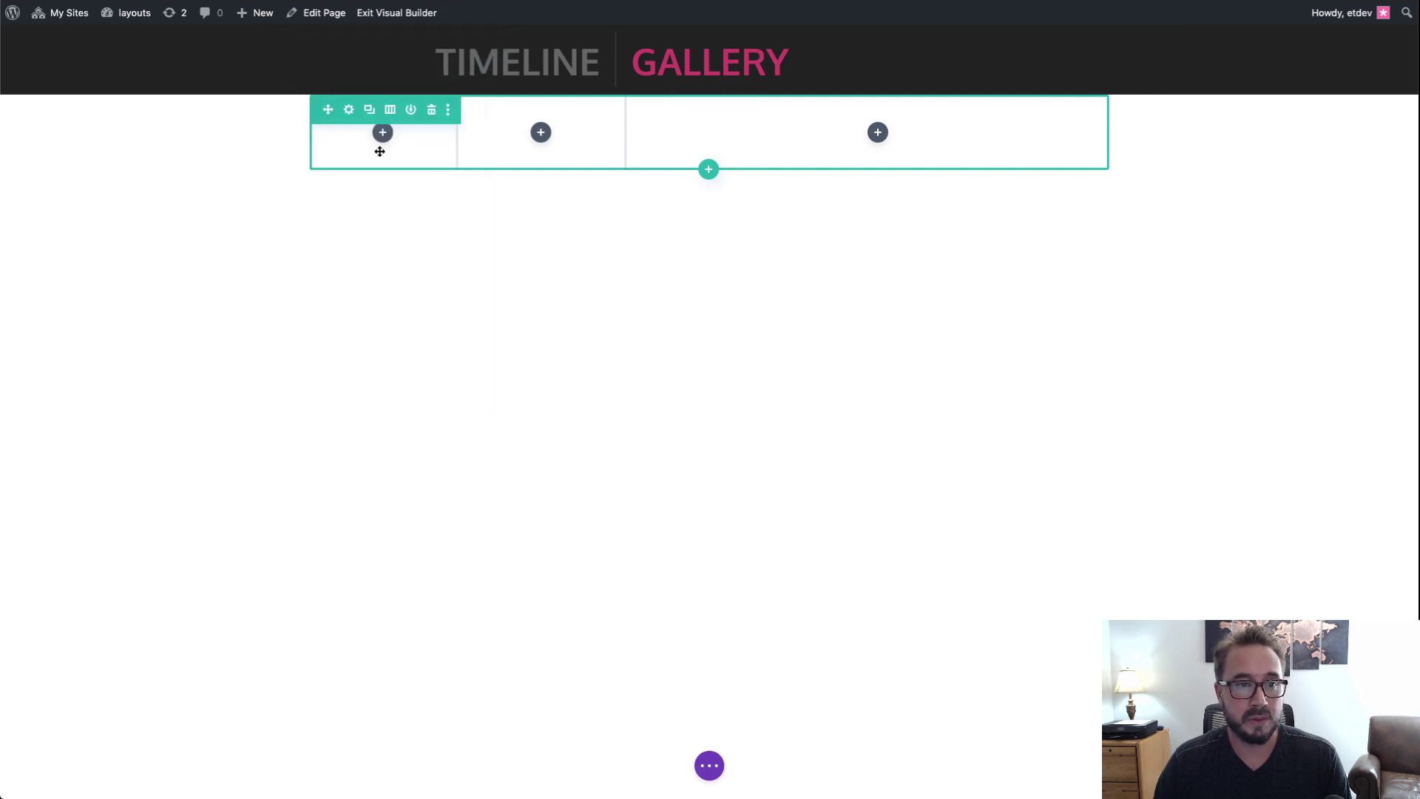
left_click(448, 115)
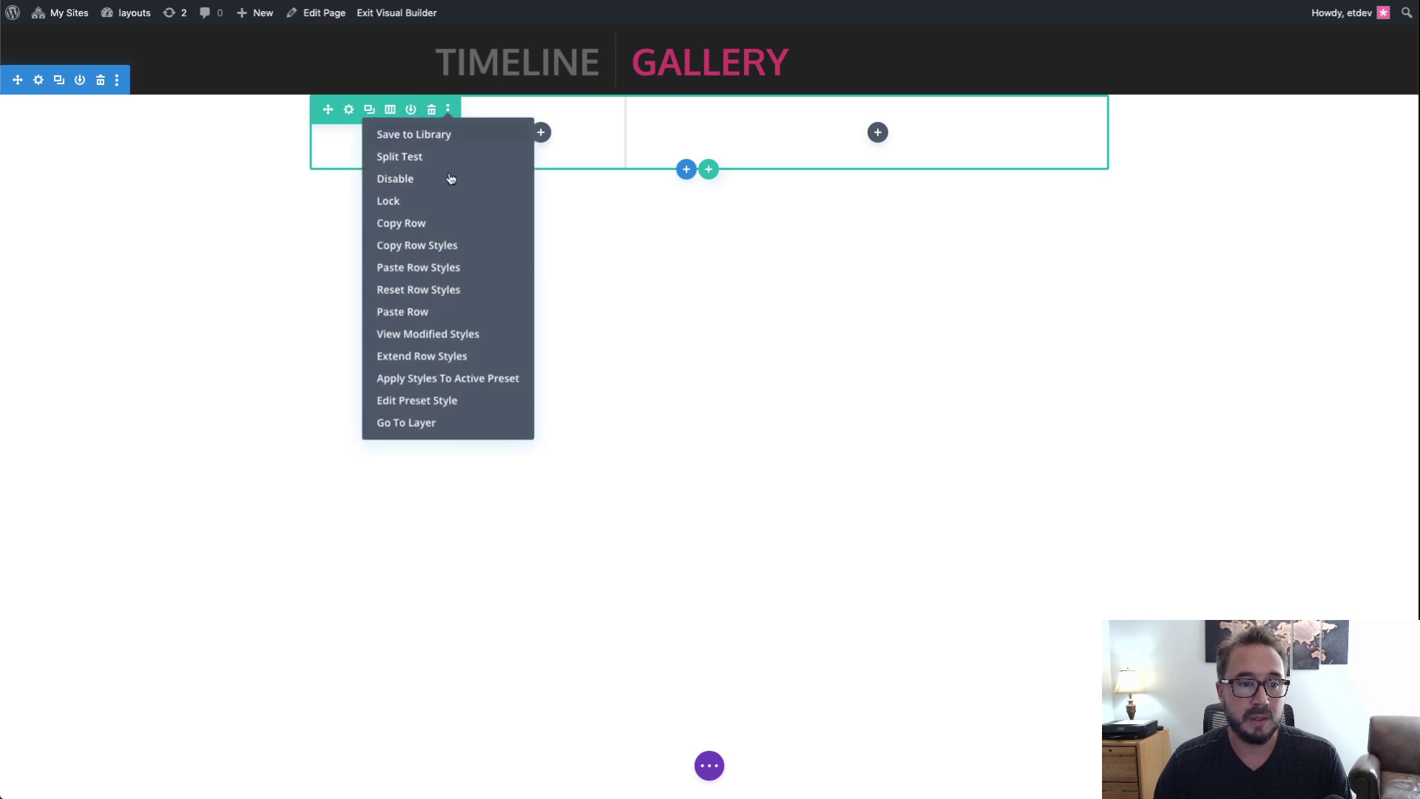
left_click(442, 271)
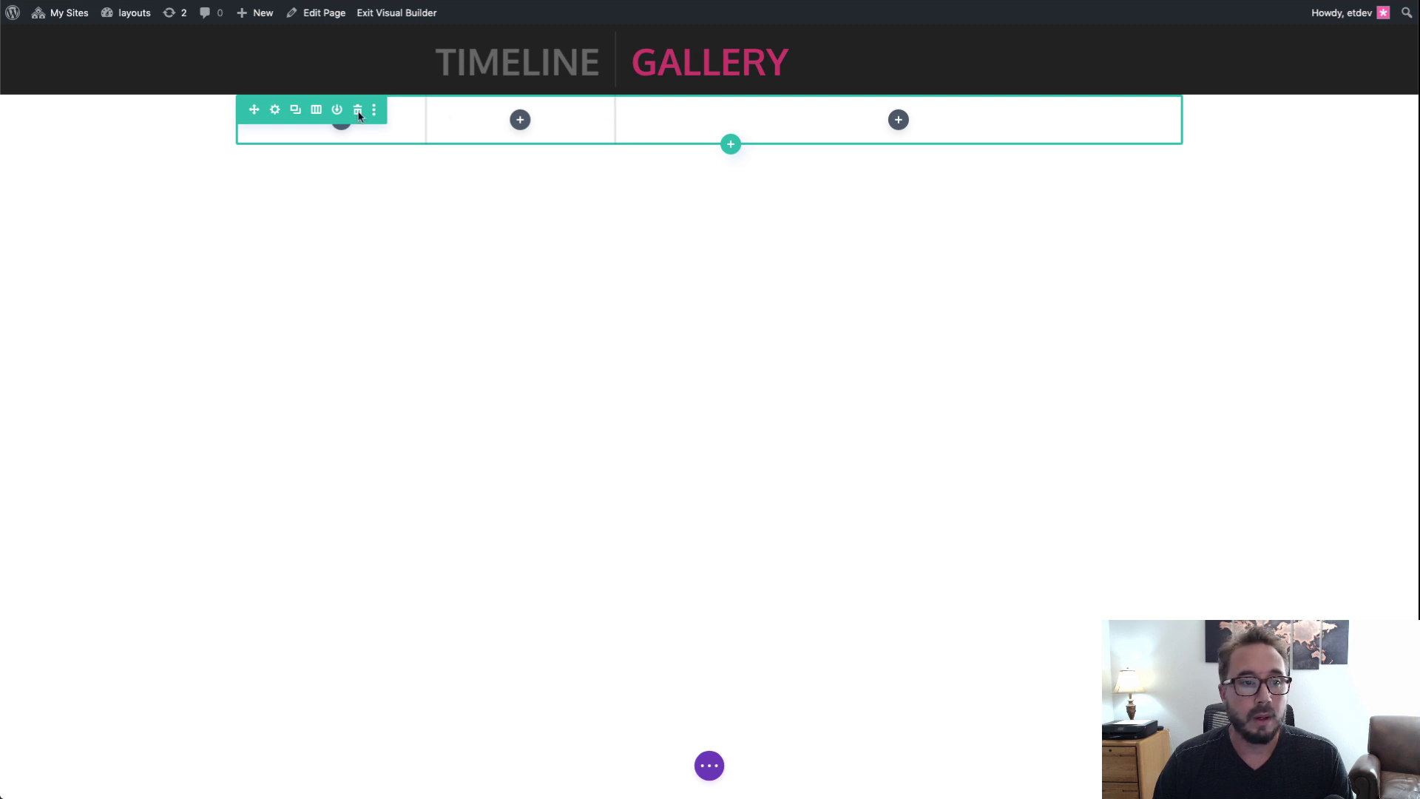
Step: Set the three-column row's top and bottom padding to 50px
left_click(275, 111)
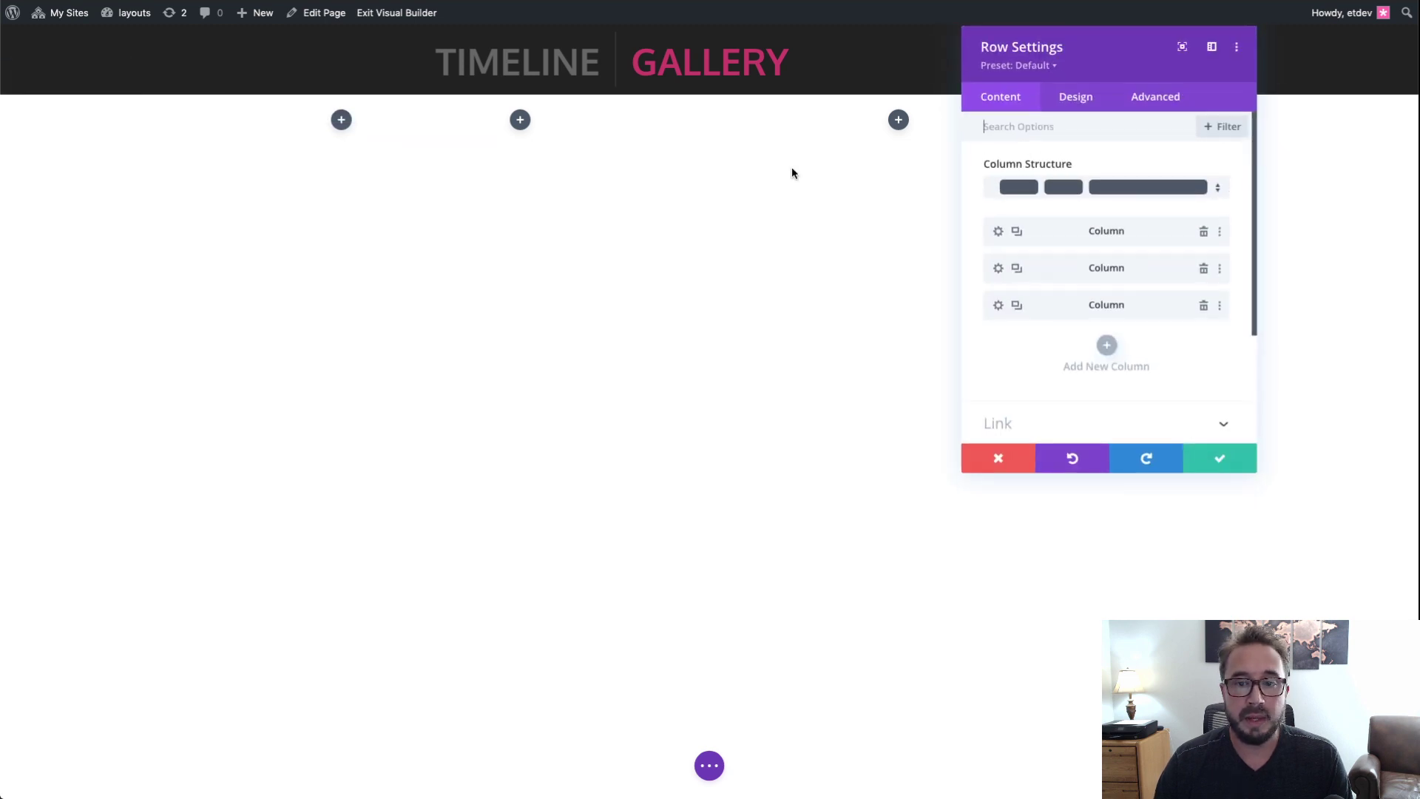
left_click(1090, 105)
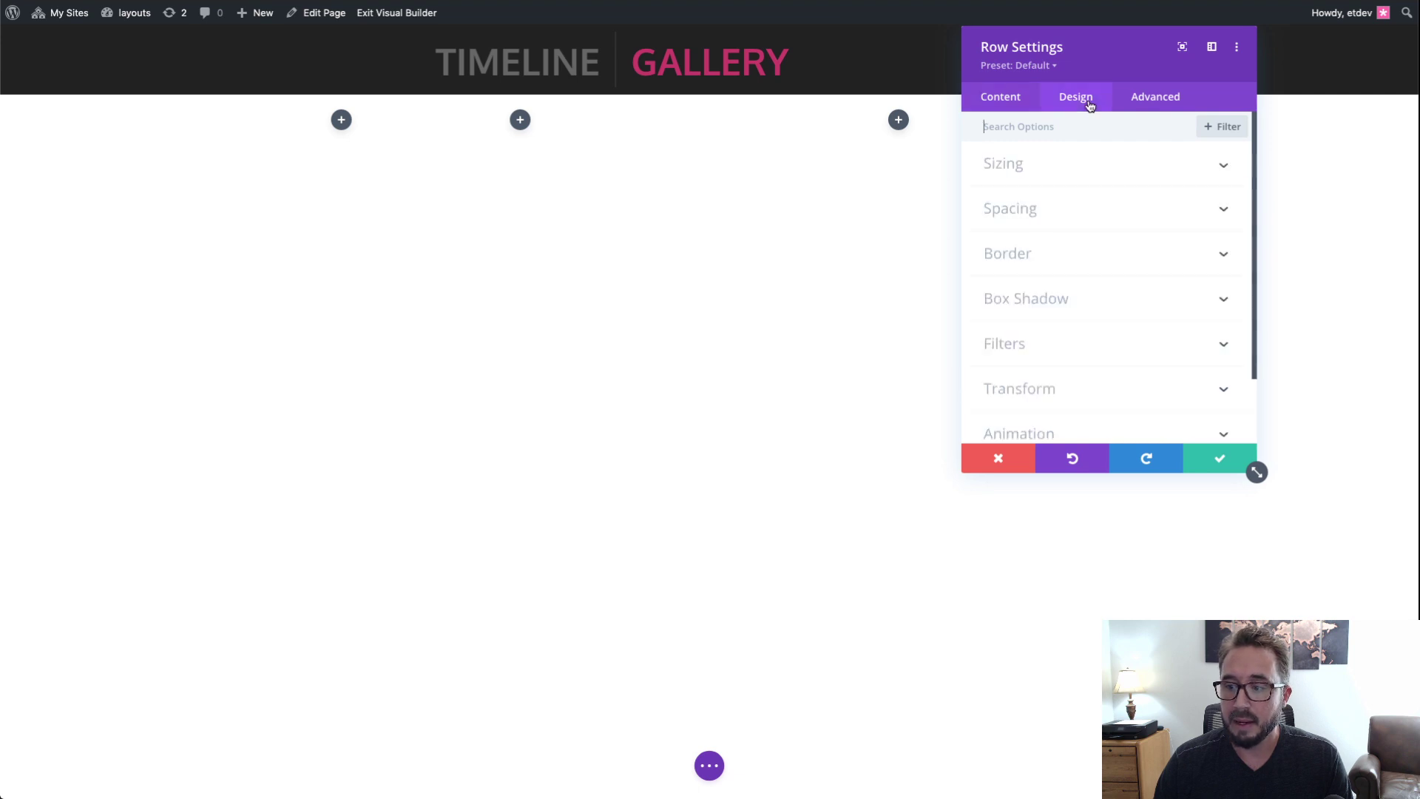
left_click(1088, 213)
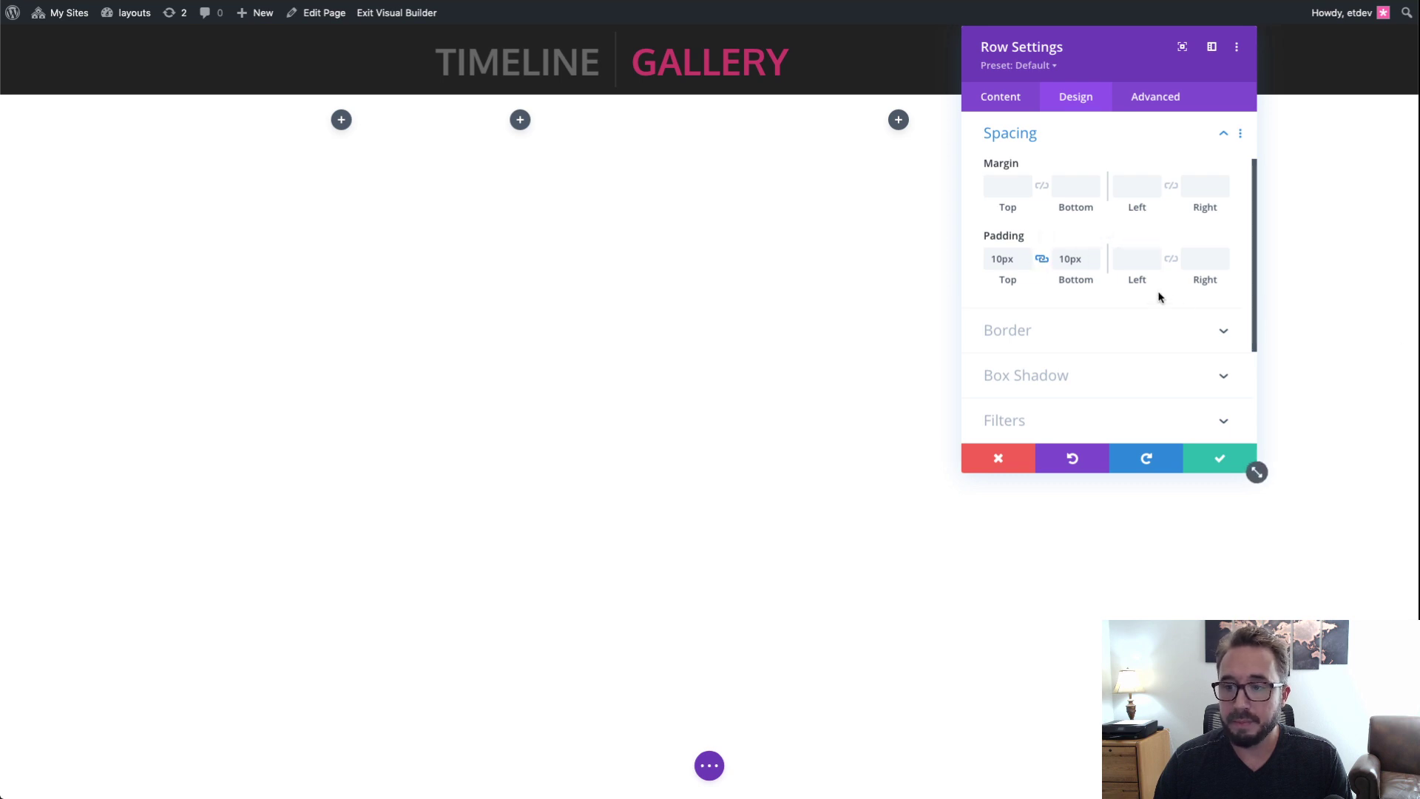
left_click(1027, 254, "shift")
left_click(1027, 254, "shift")
left_click(1027, 254, "shift")
left_click(1027, 254, "shift")
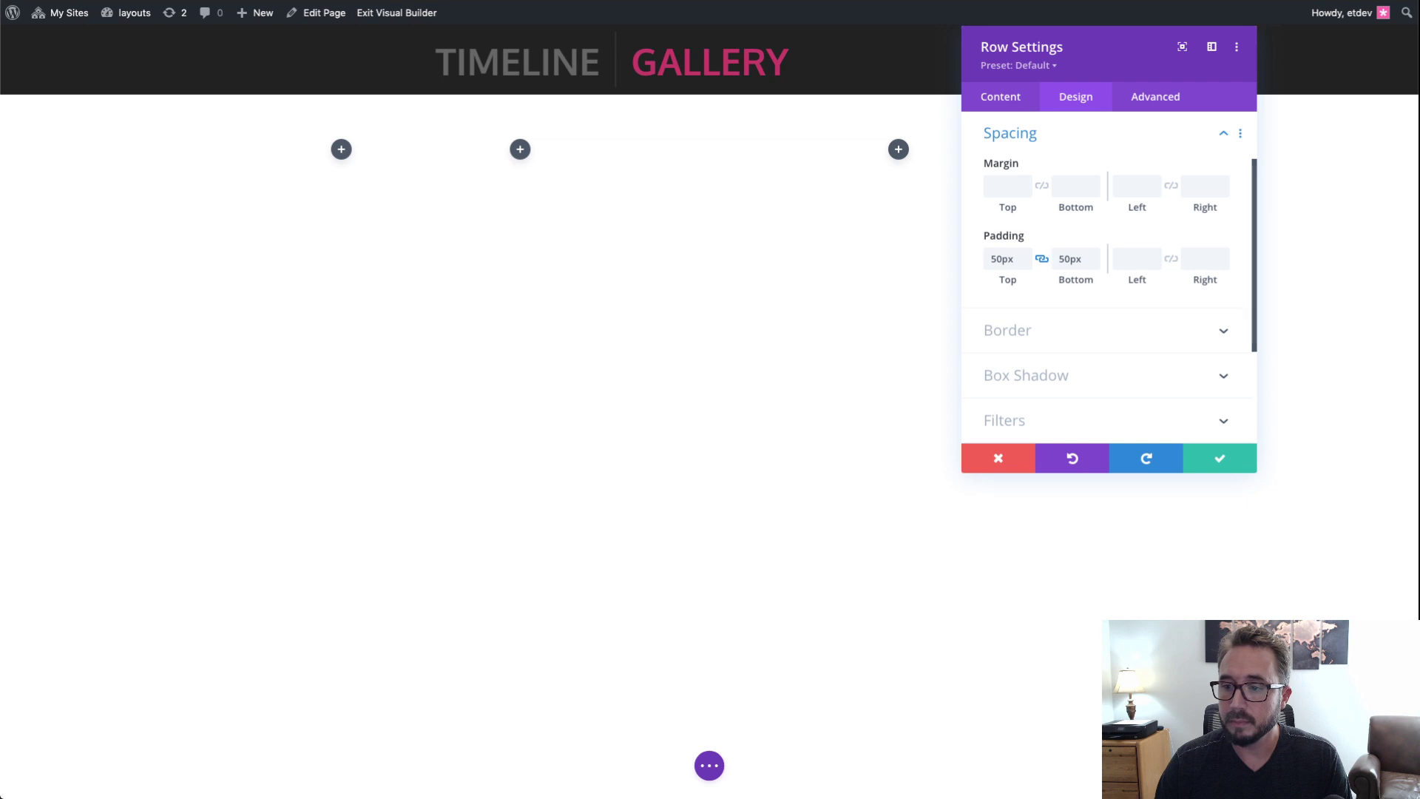
Step: Check the three-column row's Main Element custom CSS for tablet and desktop, and save the row settings
left_click(1155, 99)
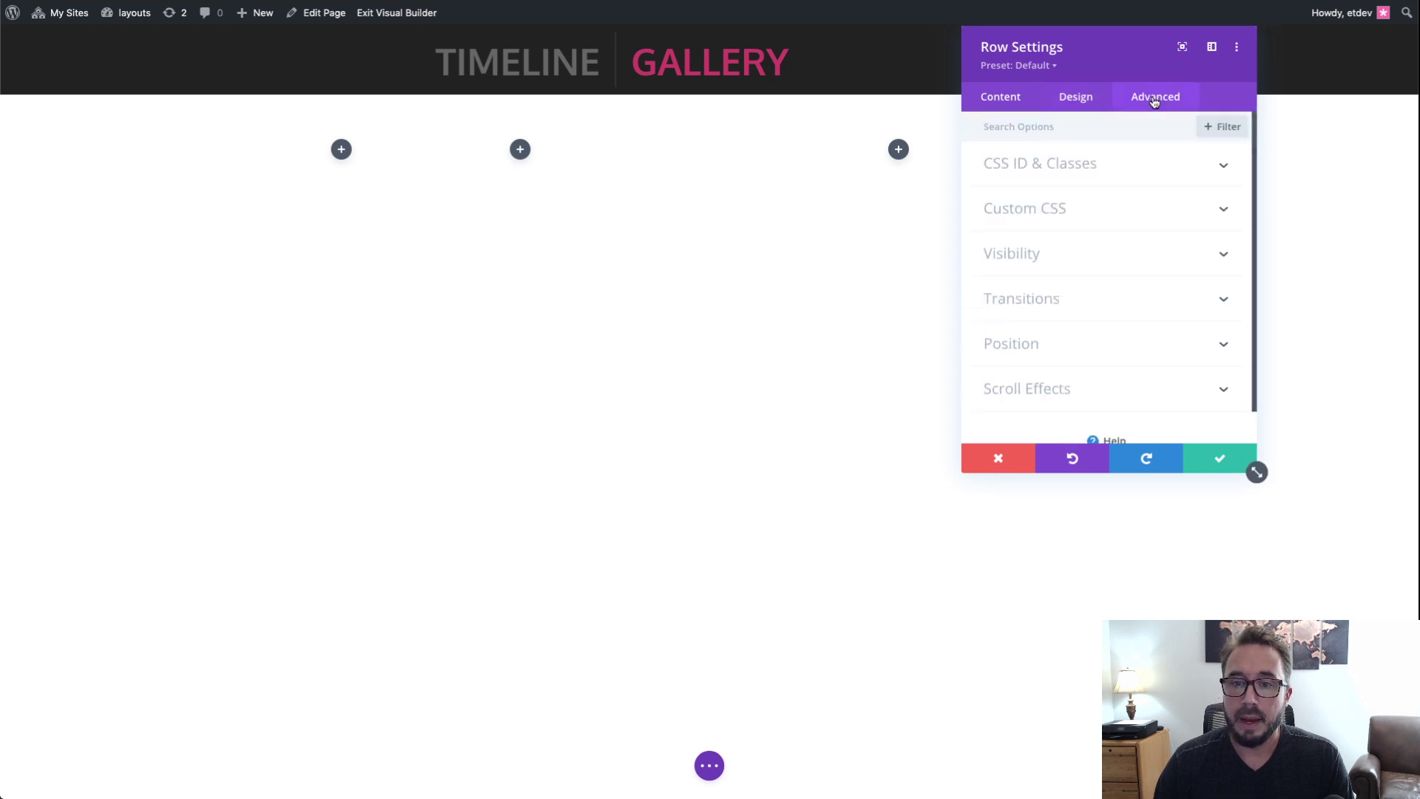
left_click(1091, 207)
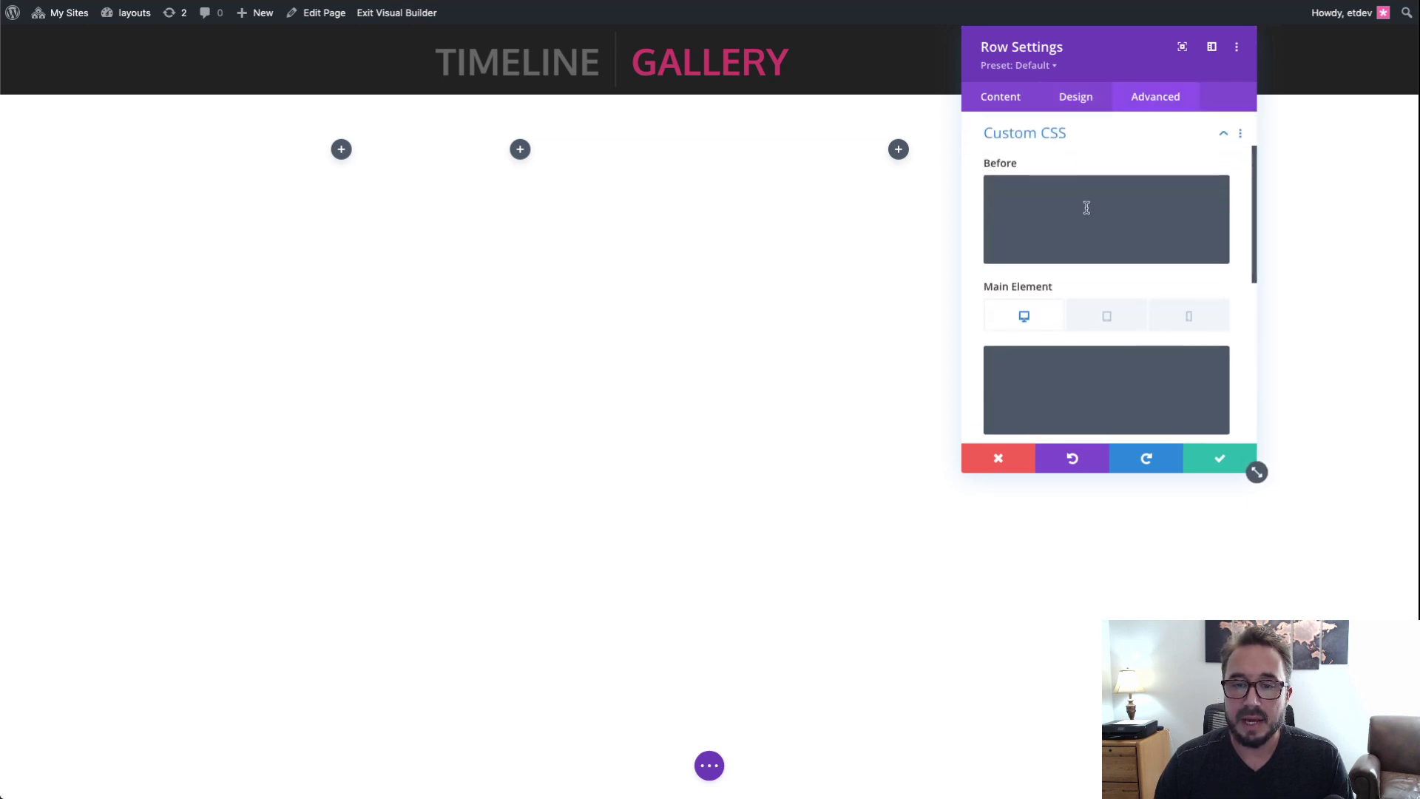
left_click(1095, 320)
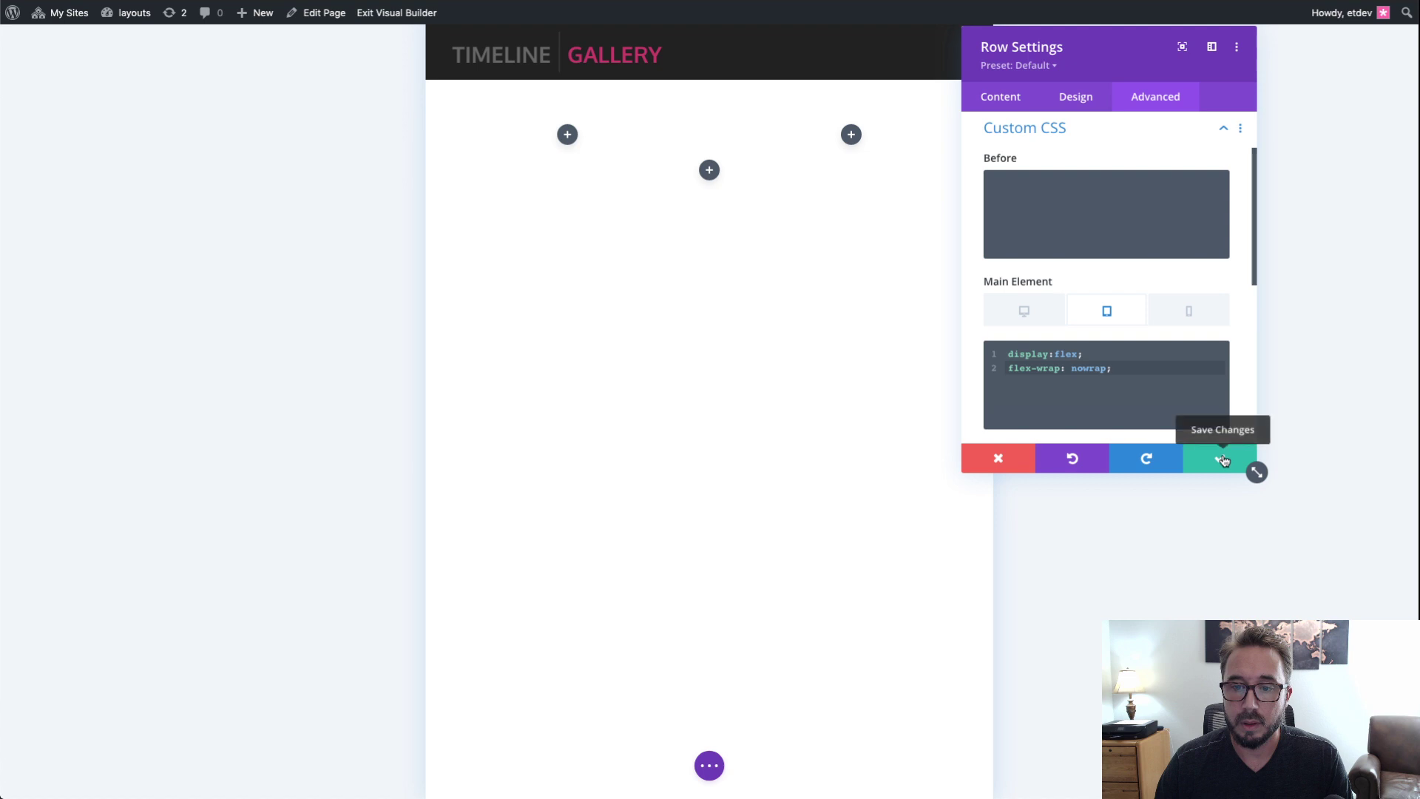
left_click(1055, 321)
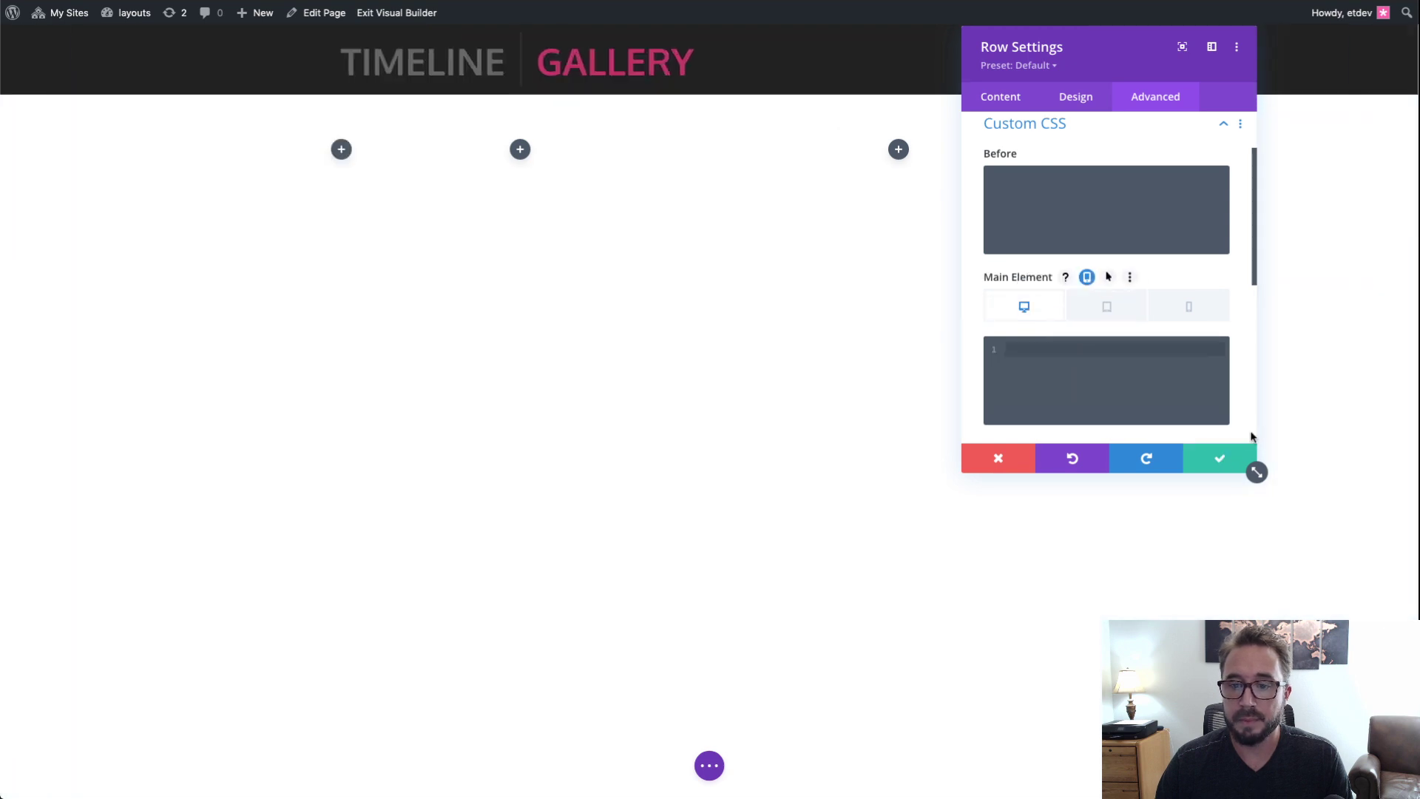
left_click(1221, 460)
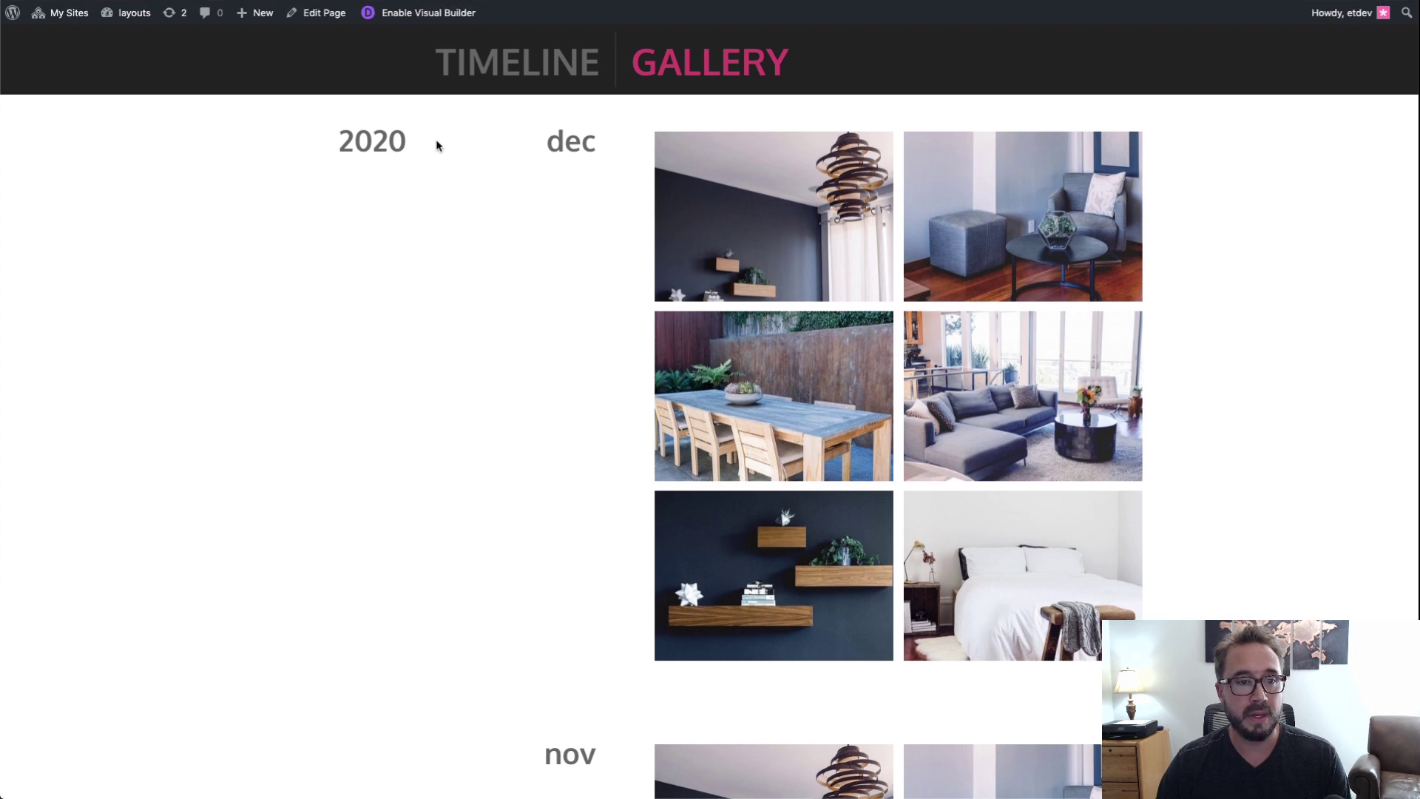
Step: Examine on the finished timeline page how the year and month labels stick and change as the galleries scroll
left_click_drag(405, 146, 339, 144)
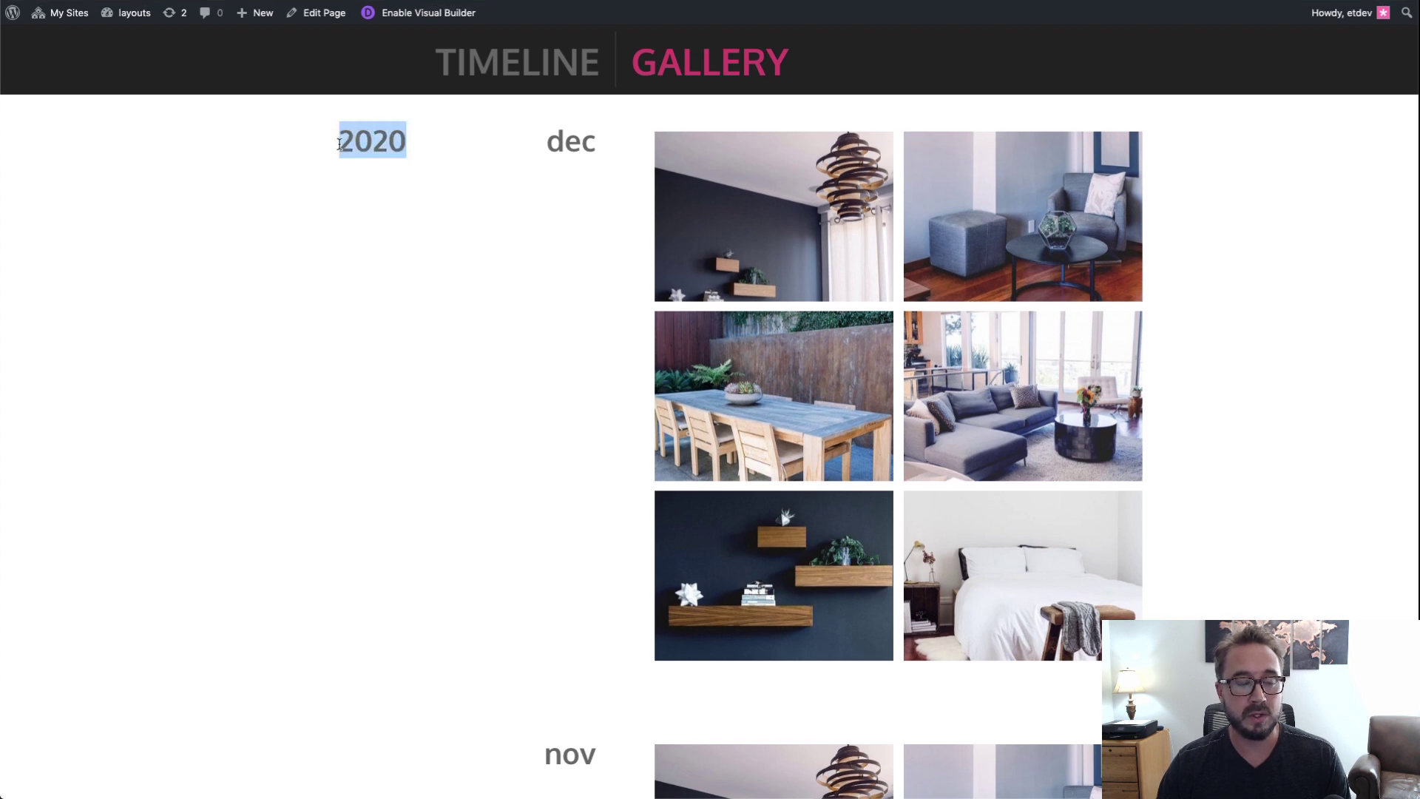
left_click(496, 167)
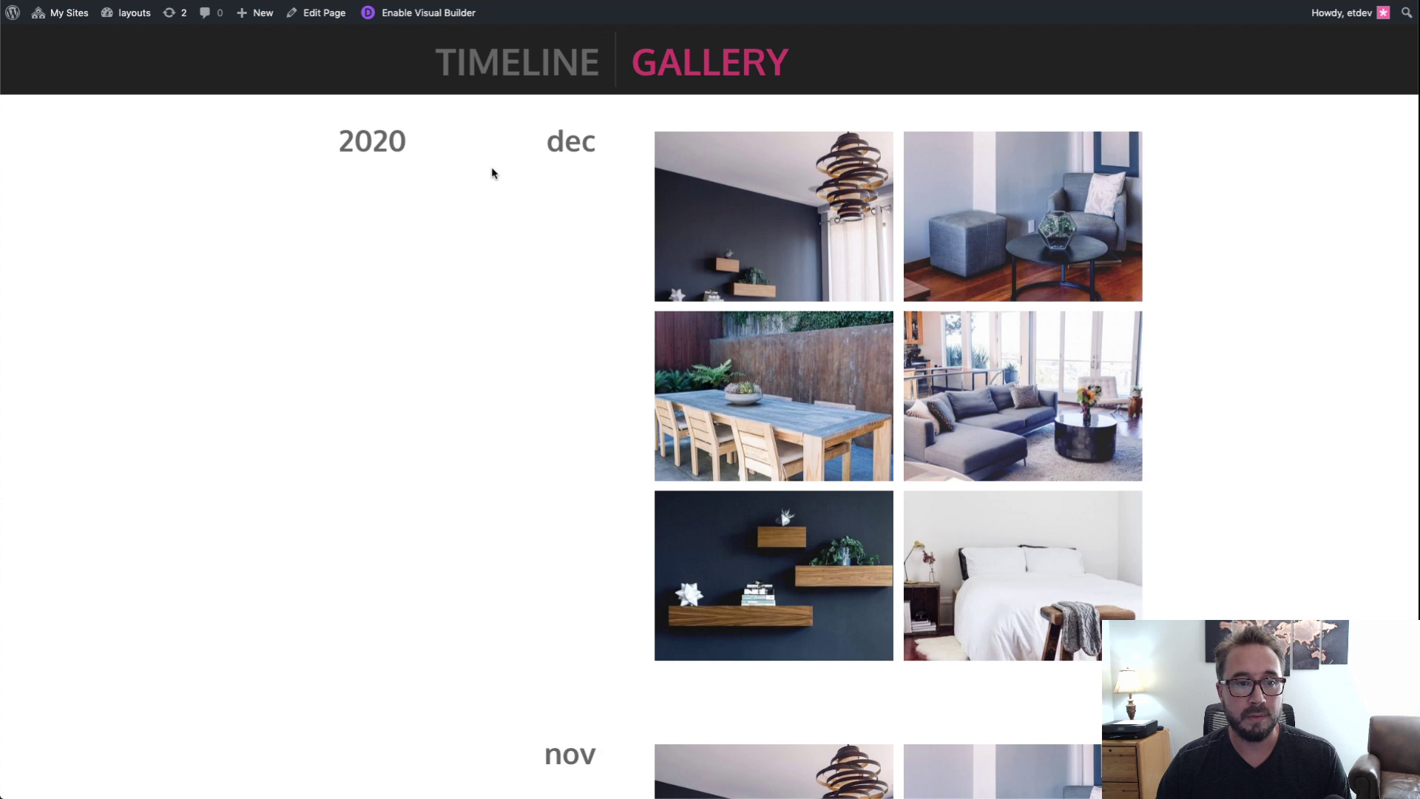
scroll(476, 176, "down", 5)
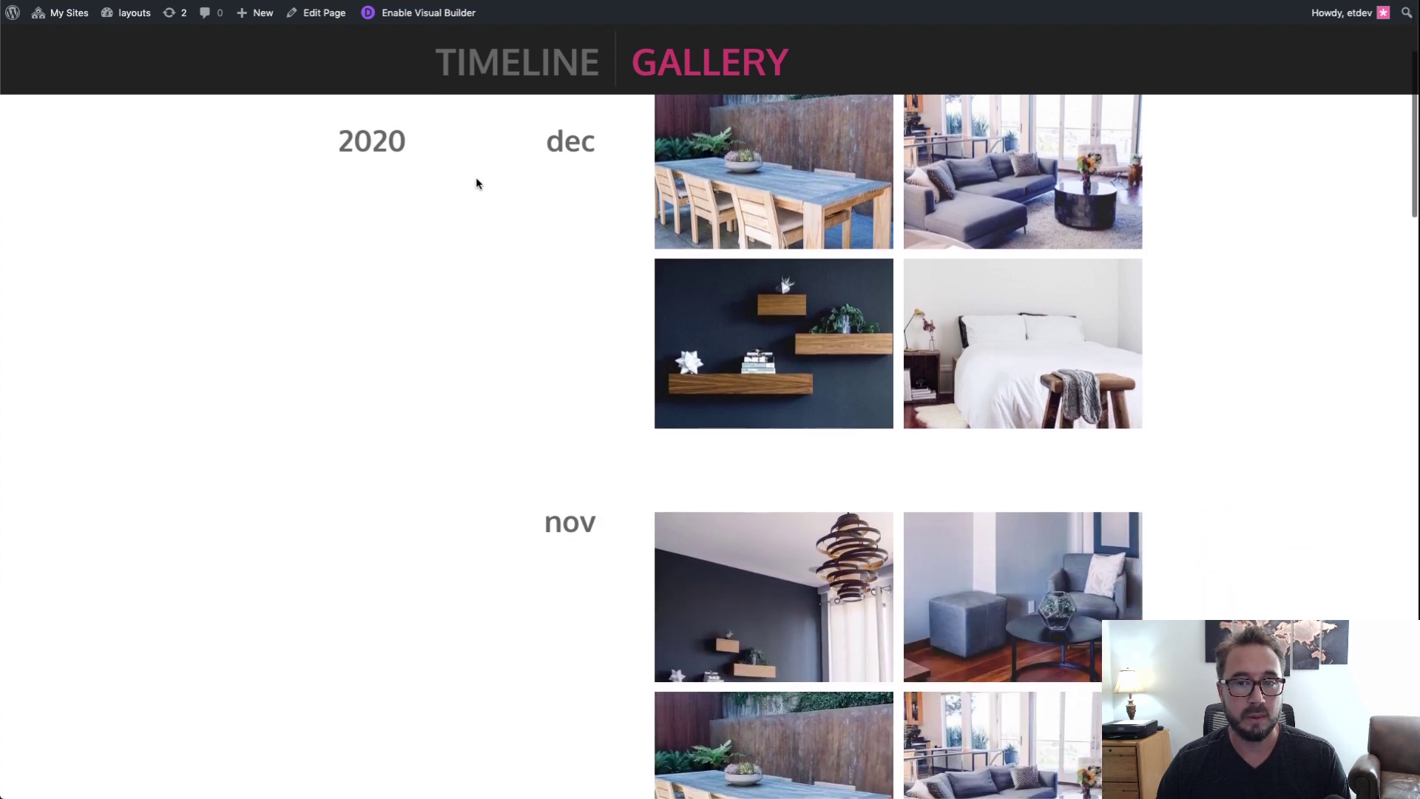
scroll(477, 176, "up", 4)
scroll(477, 176, "down", 10)
scroll(477, 177, "down", 9)
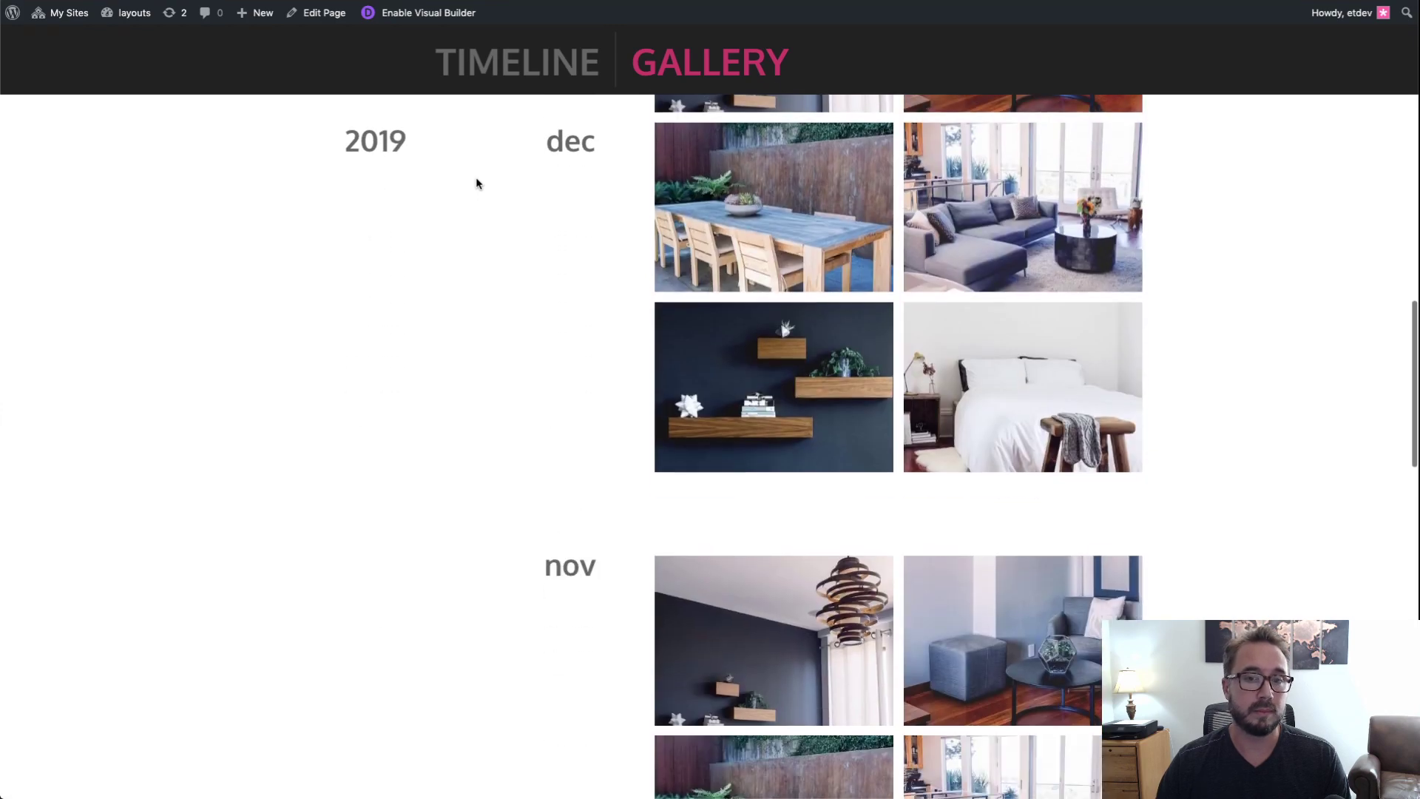
scroll(476, 177, "up", 14)
scroll(476, 177, "up", 5)
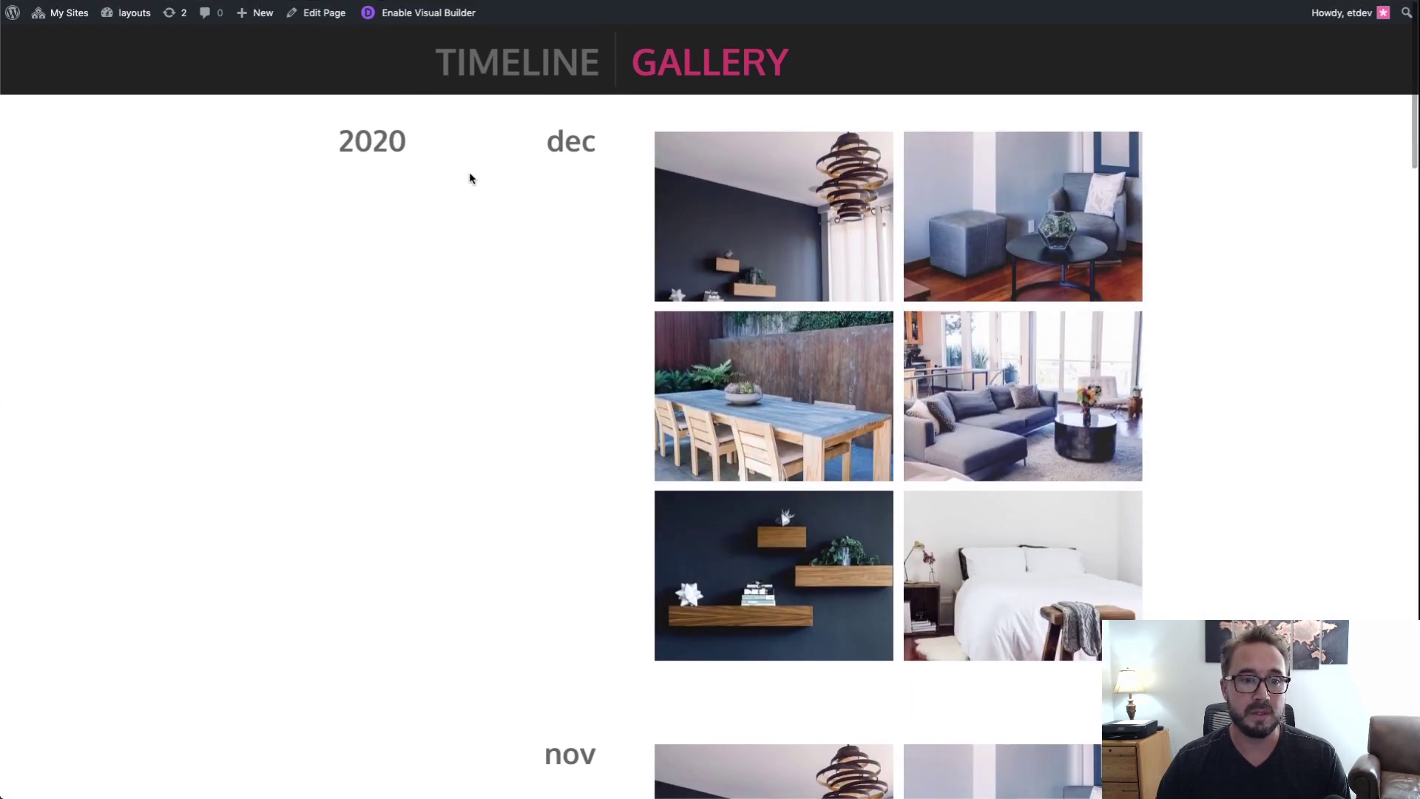
scroll(471, 172, "down", 8)
scroll(473, 178, "down", 10)
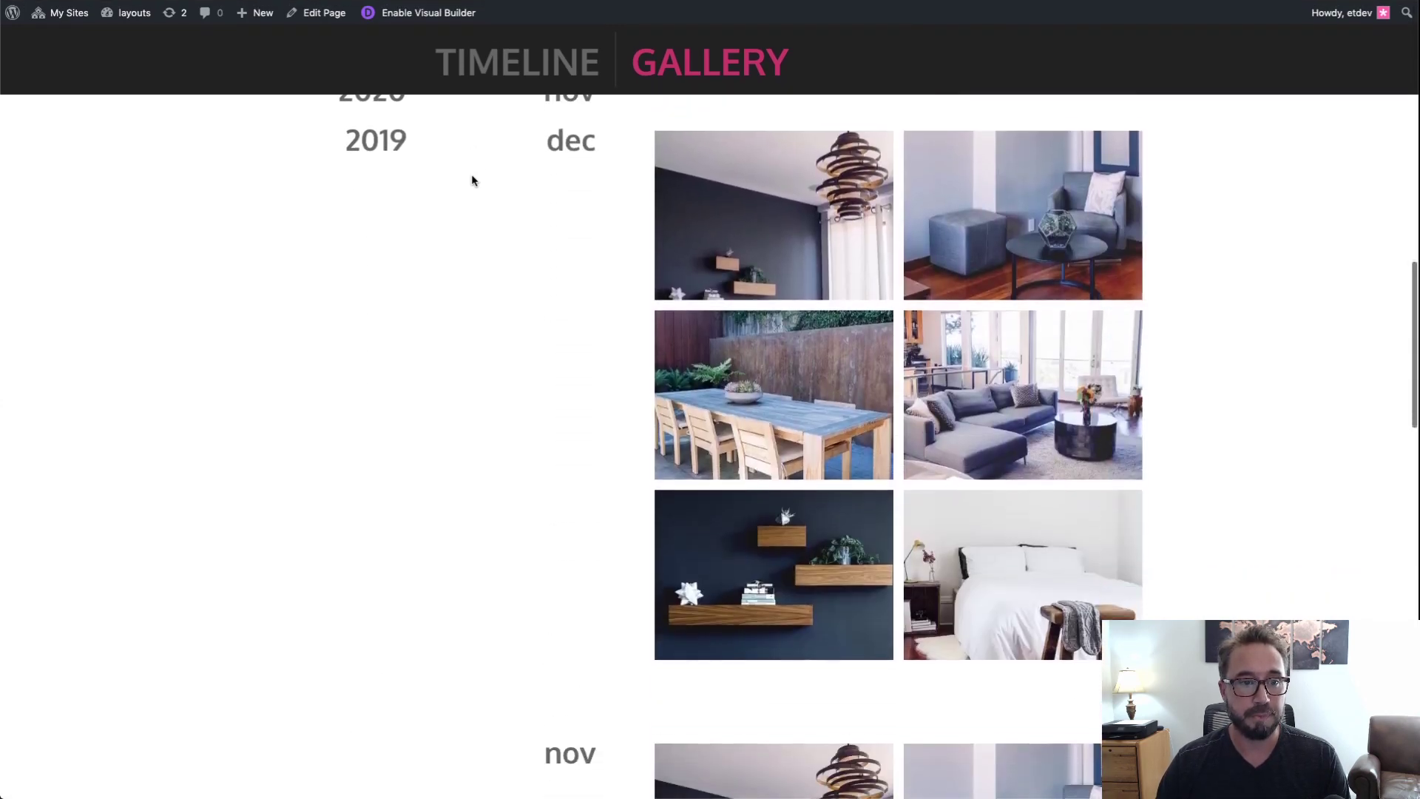
scroll(473, 179, "up", 5)
scroll(472, 177, "up", 8)
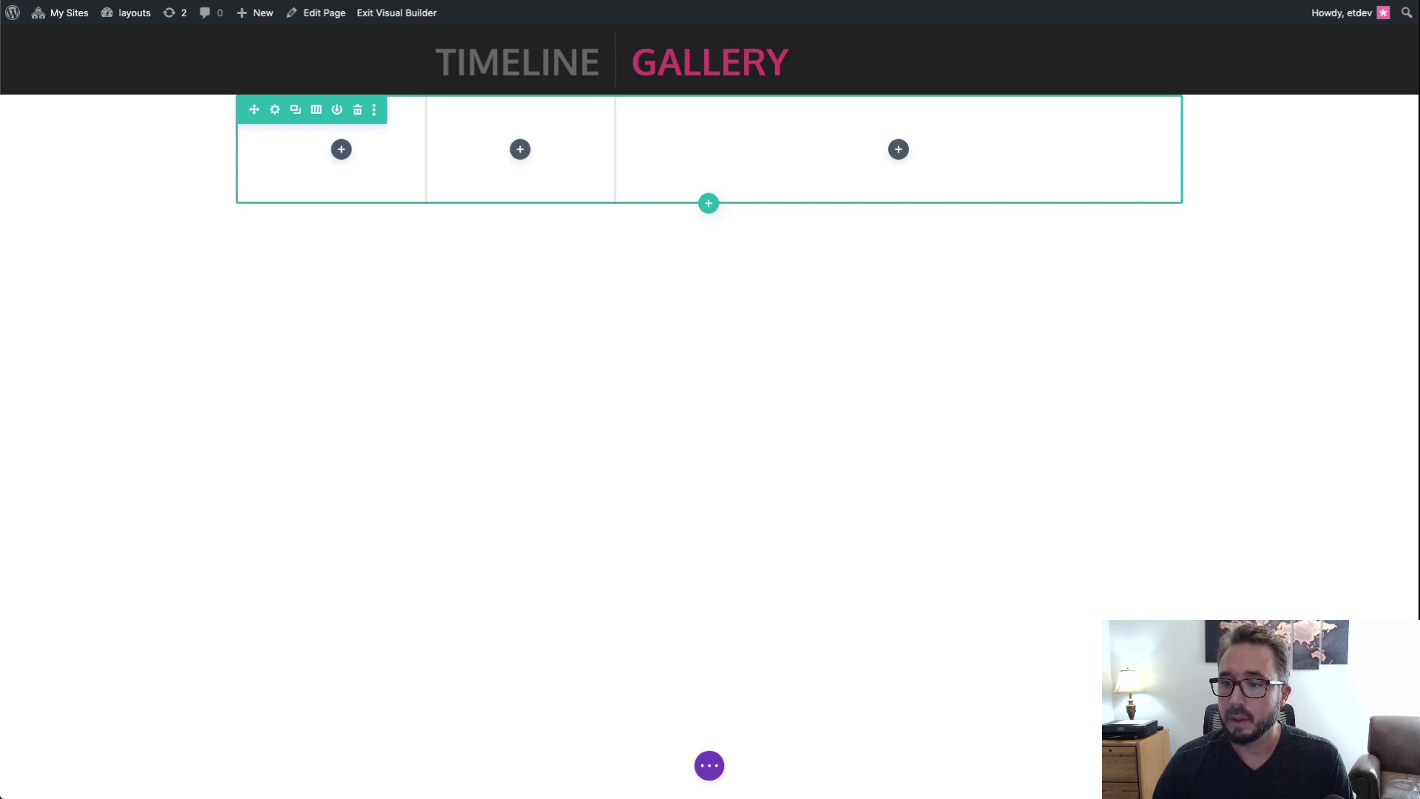
Step: Insert a Text module in the row's first column and replace its body with 2020
left_click(341, 149)
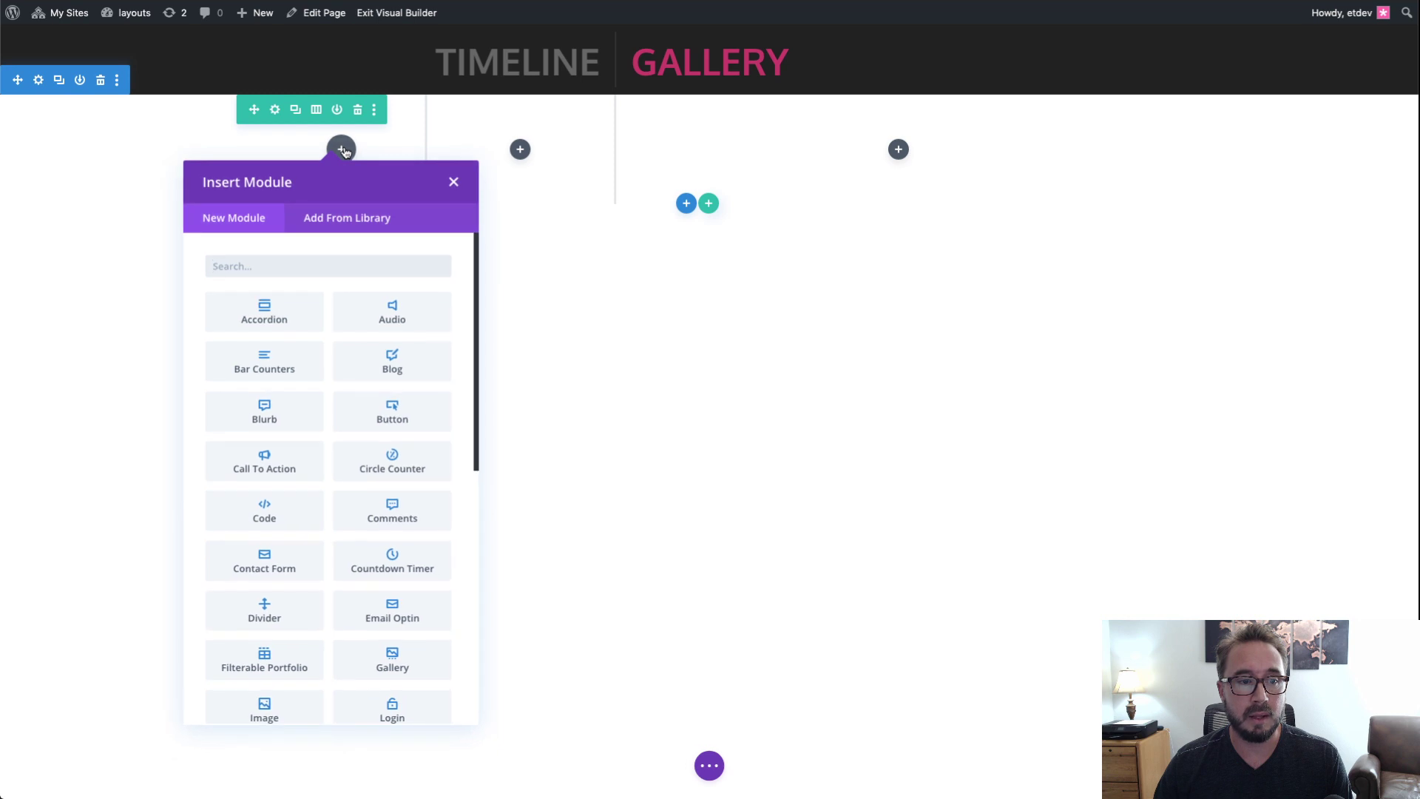
left_click(352, 268)
type("text")
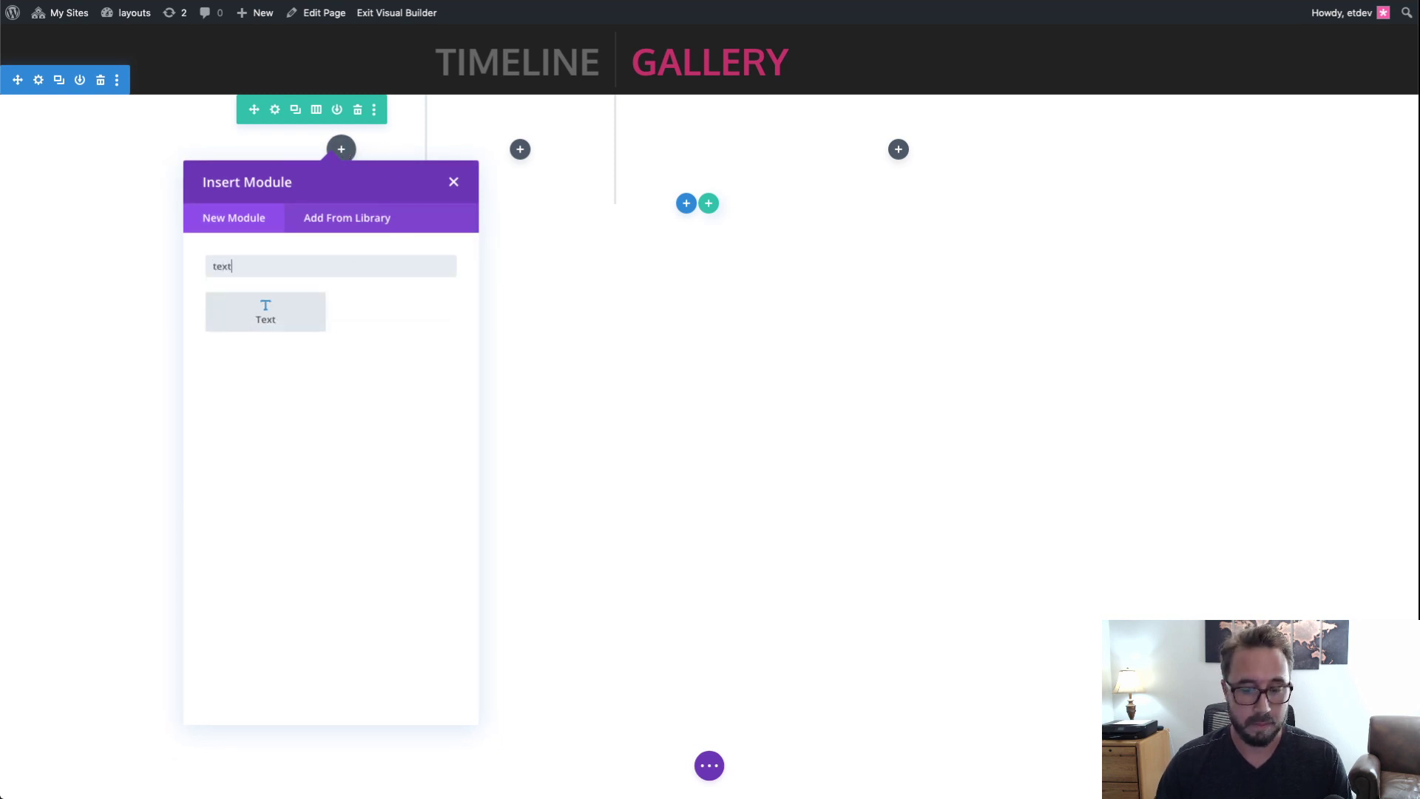
left_click(265, 311)
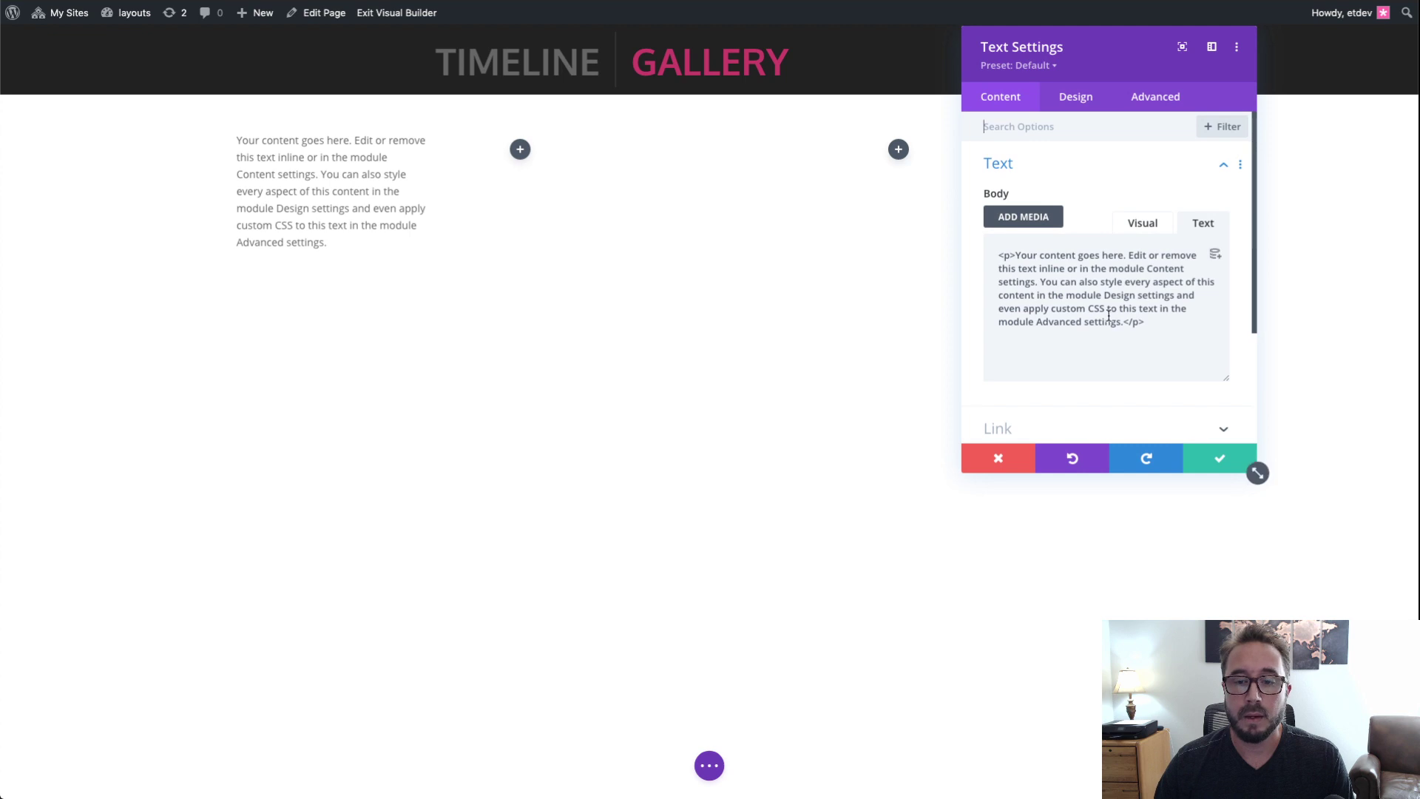
left_click_drag(1150, 327, 998, 239)
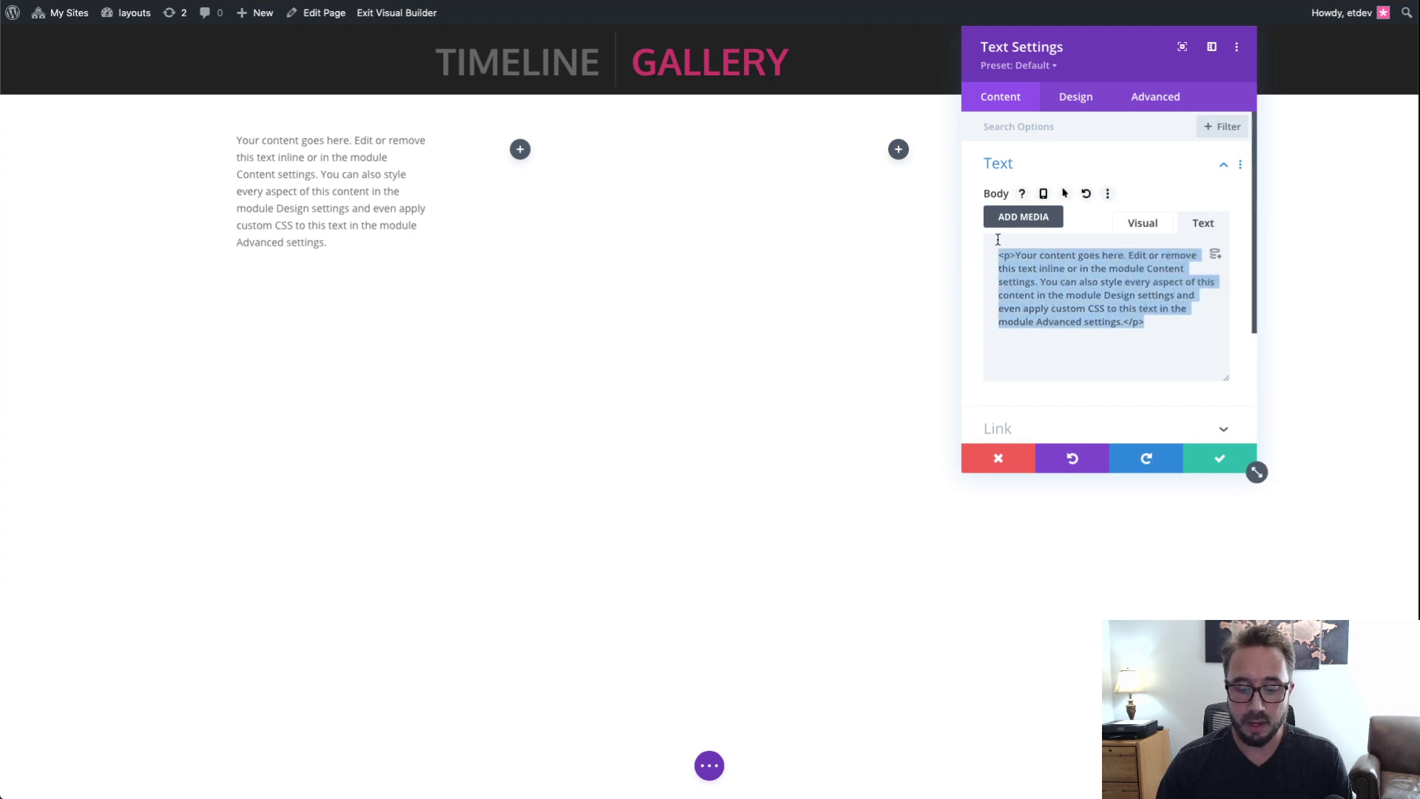
type("2020")
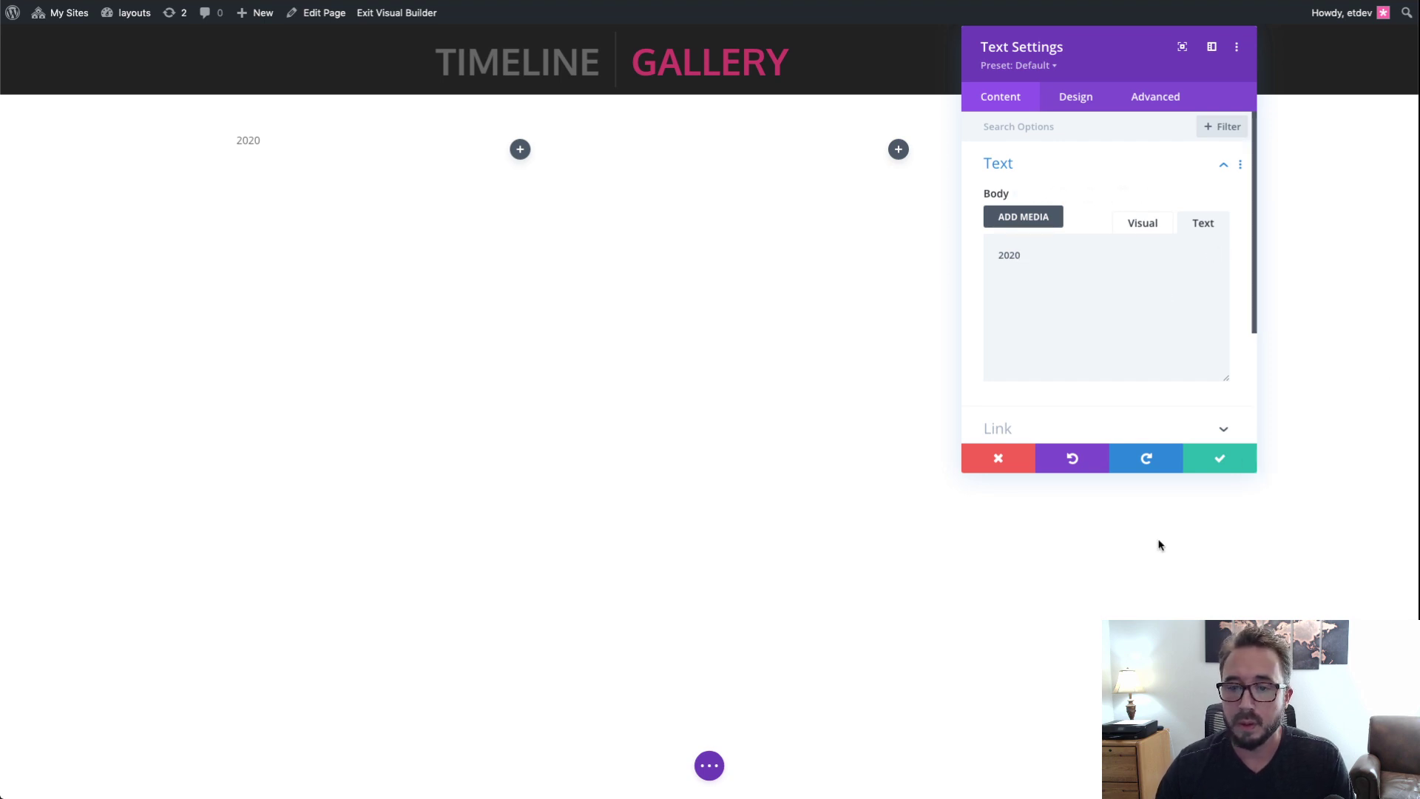
Step: Show the Layers view with all layers expanded and place it beside the page content, down to the new row's columns
mouse_move(881, 798)
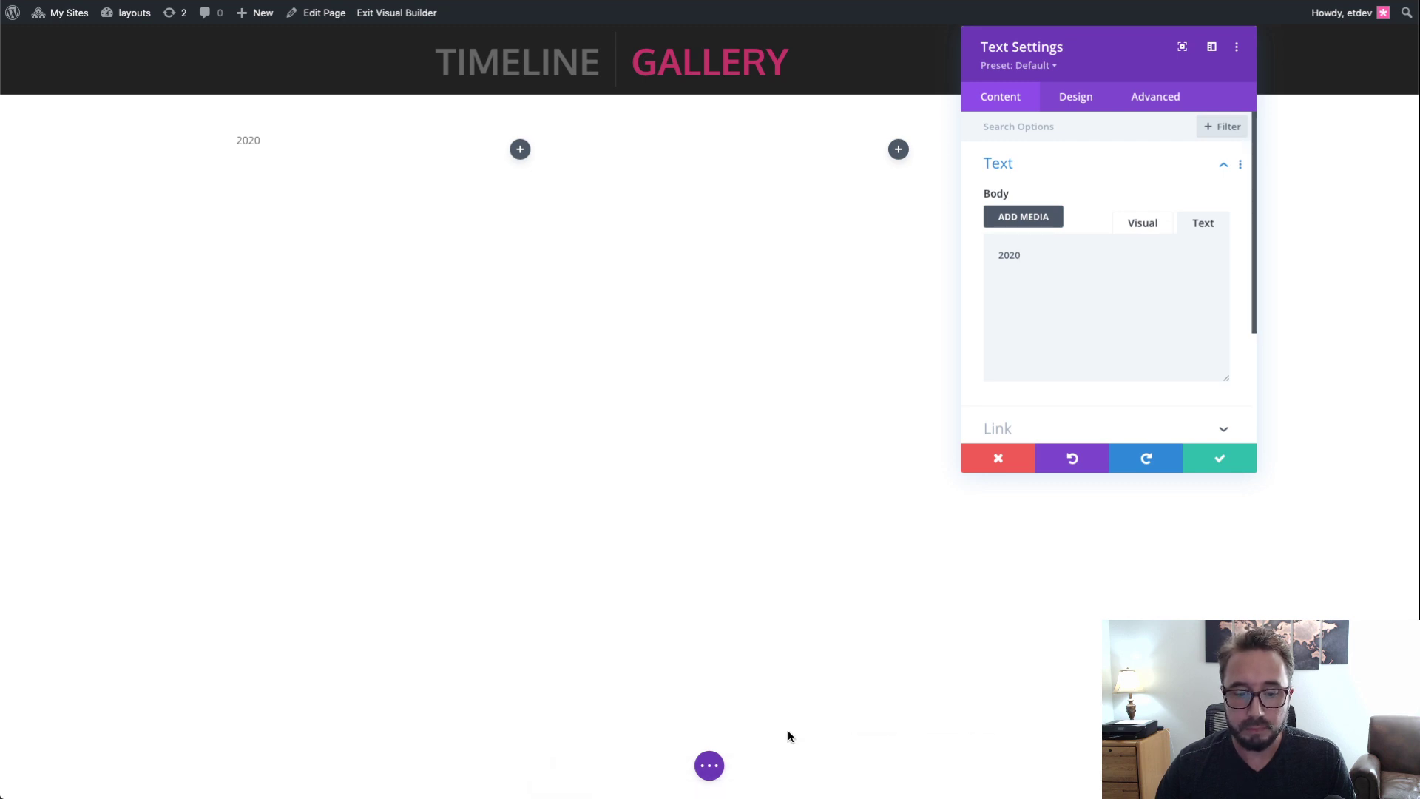
left_click(712, 766)
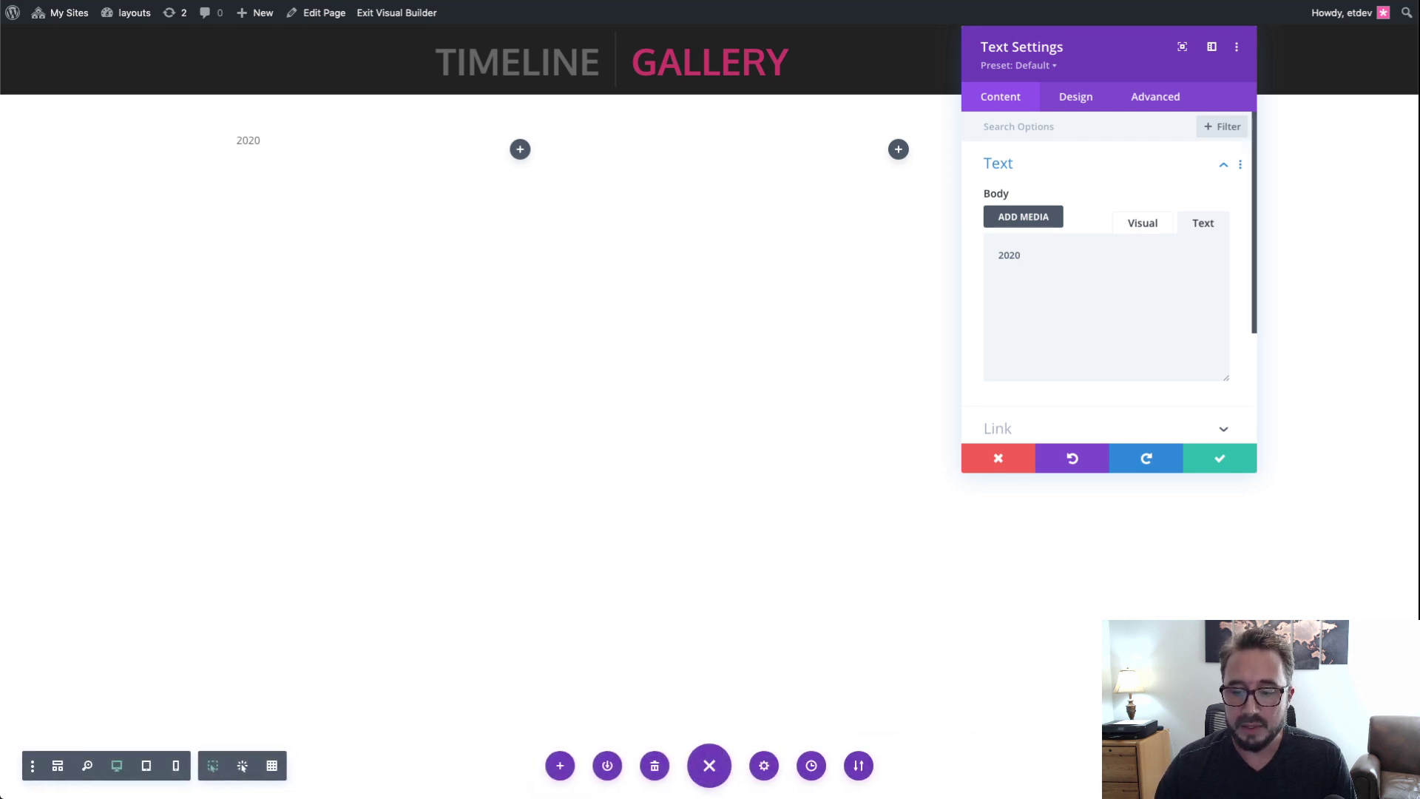
left_click(1206, 766)
left_click_drag(161, 244, 140, 280)
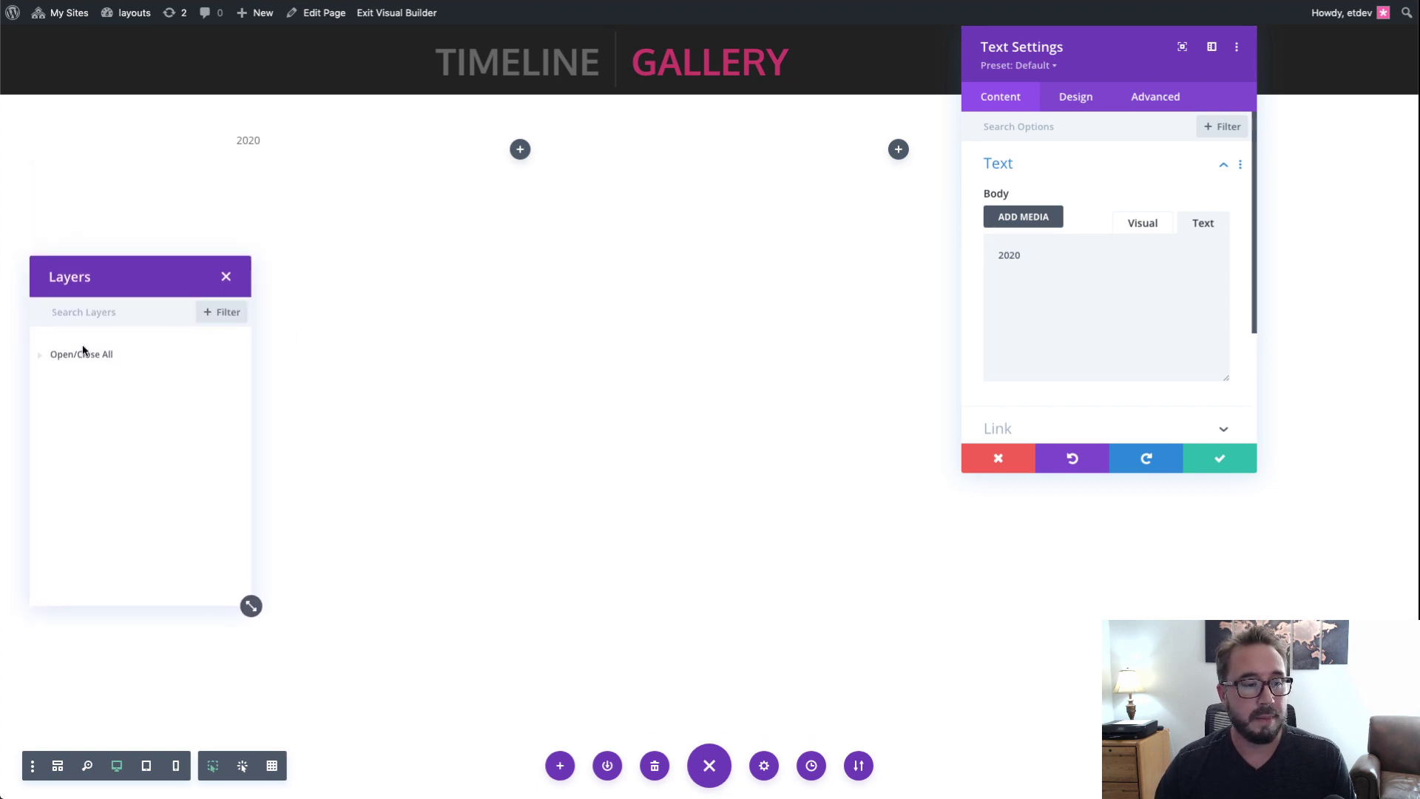
left_click(43, 359)
scroll(153, 403, "down", 3)
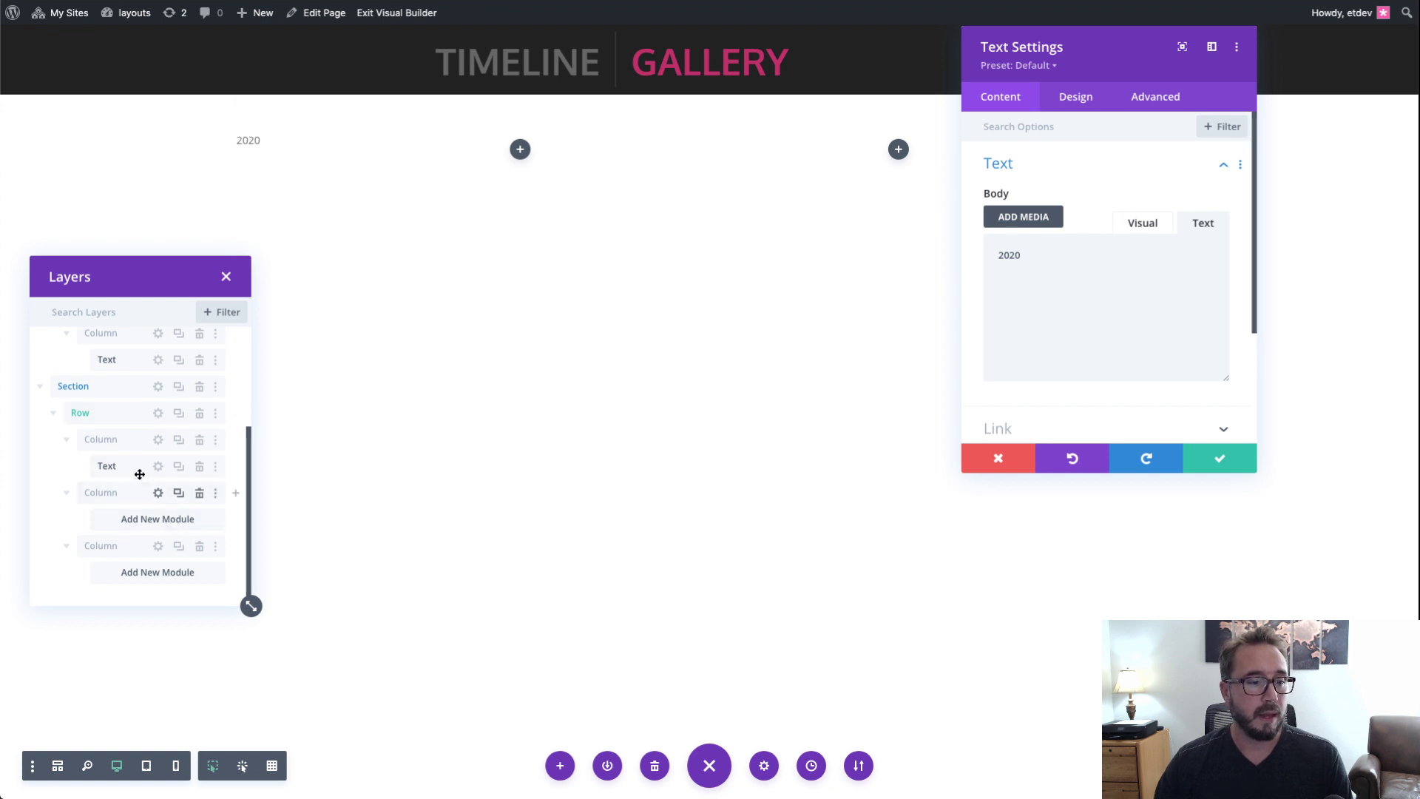
left_click_drag(159, 286, 242, 271)
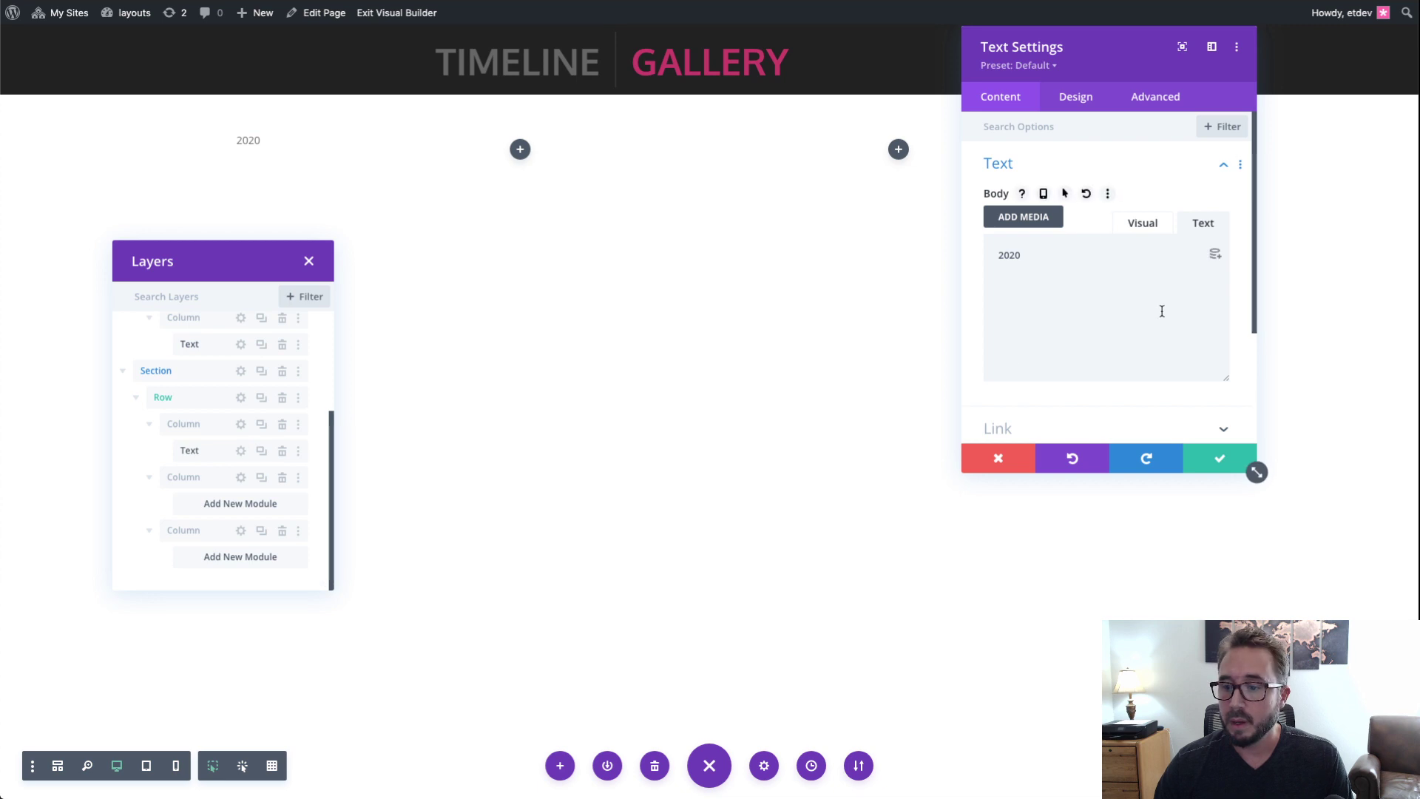
Step: Open the text font choices in the design settings of the 2020 text module
left_click(1089, 98)
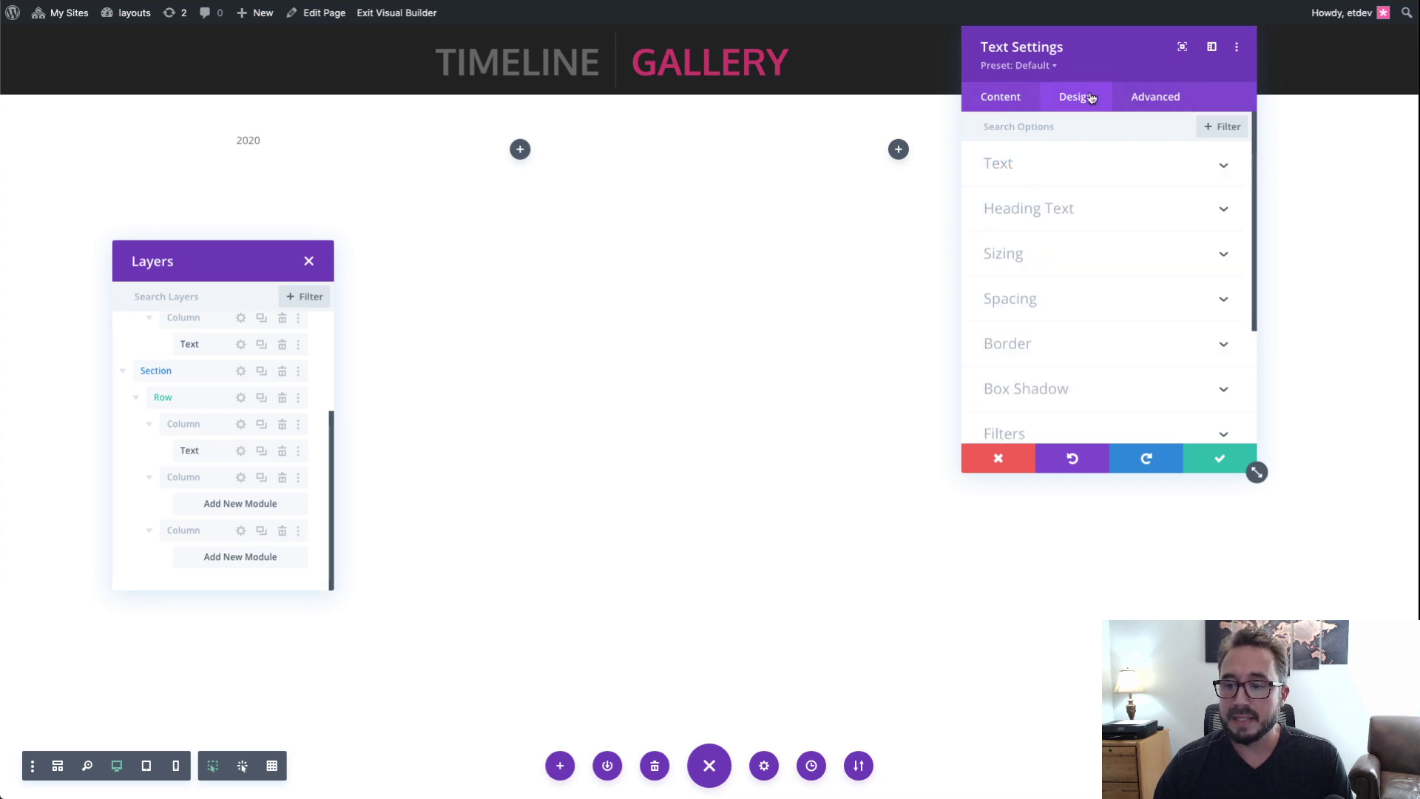
left_click(1058, 171)
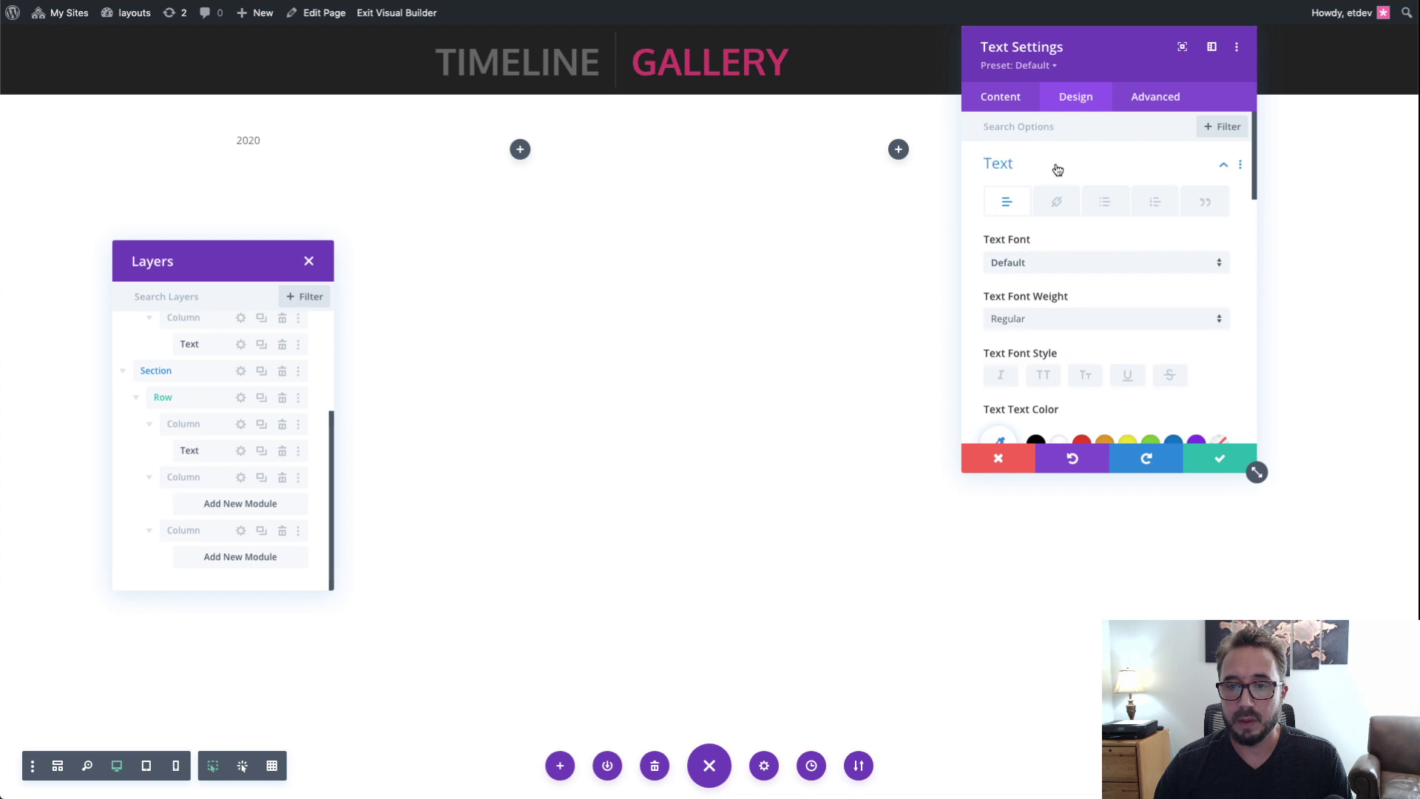
left_click(1060, 268)
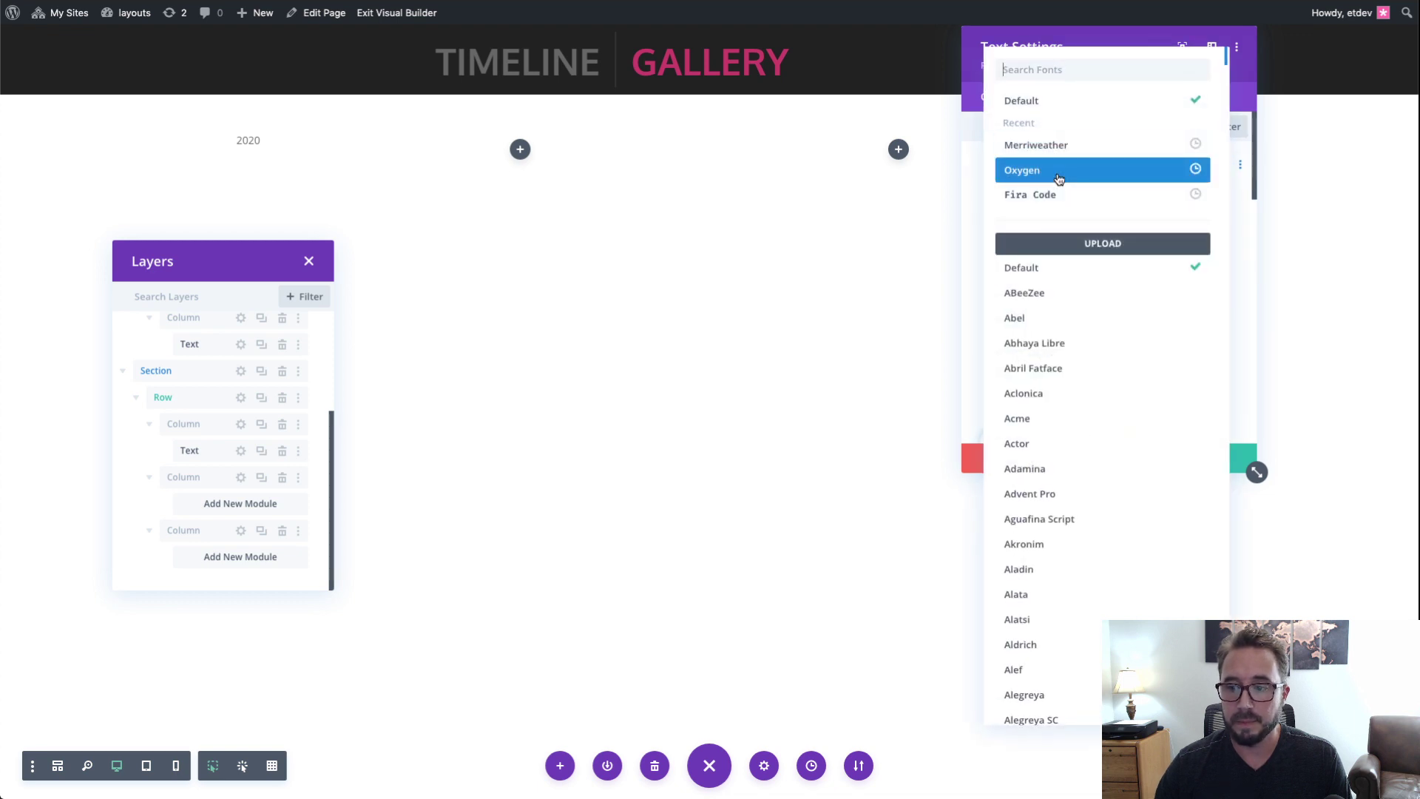
Step: Style the 2020 text with the Oxygen font, Bold weight and uppercase (TT) font style
left_click(1059, 179)
scroll(1079, 370, "down", 2)
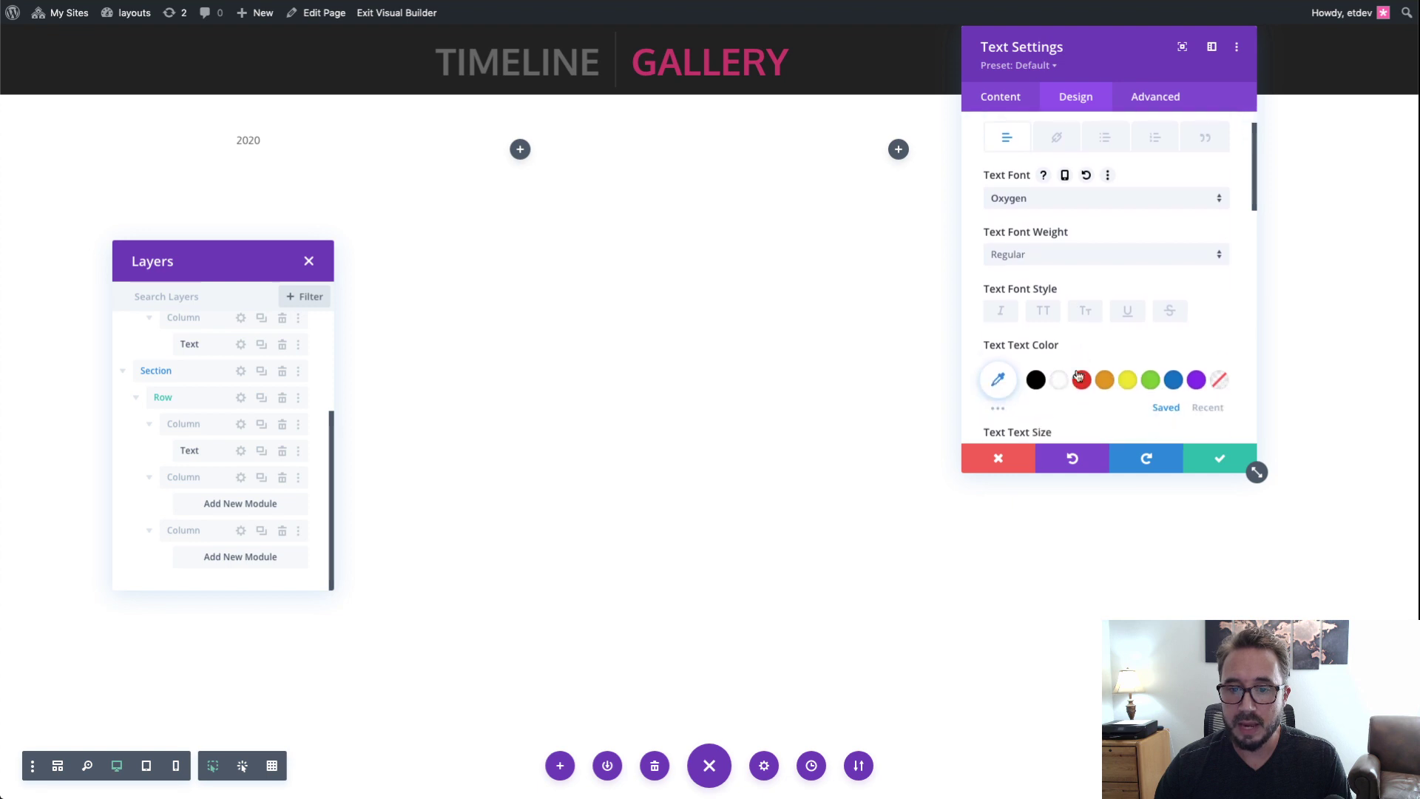
left_click(1069, 241)
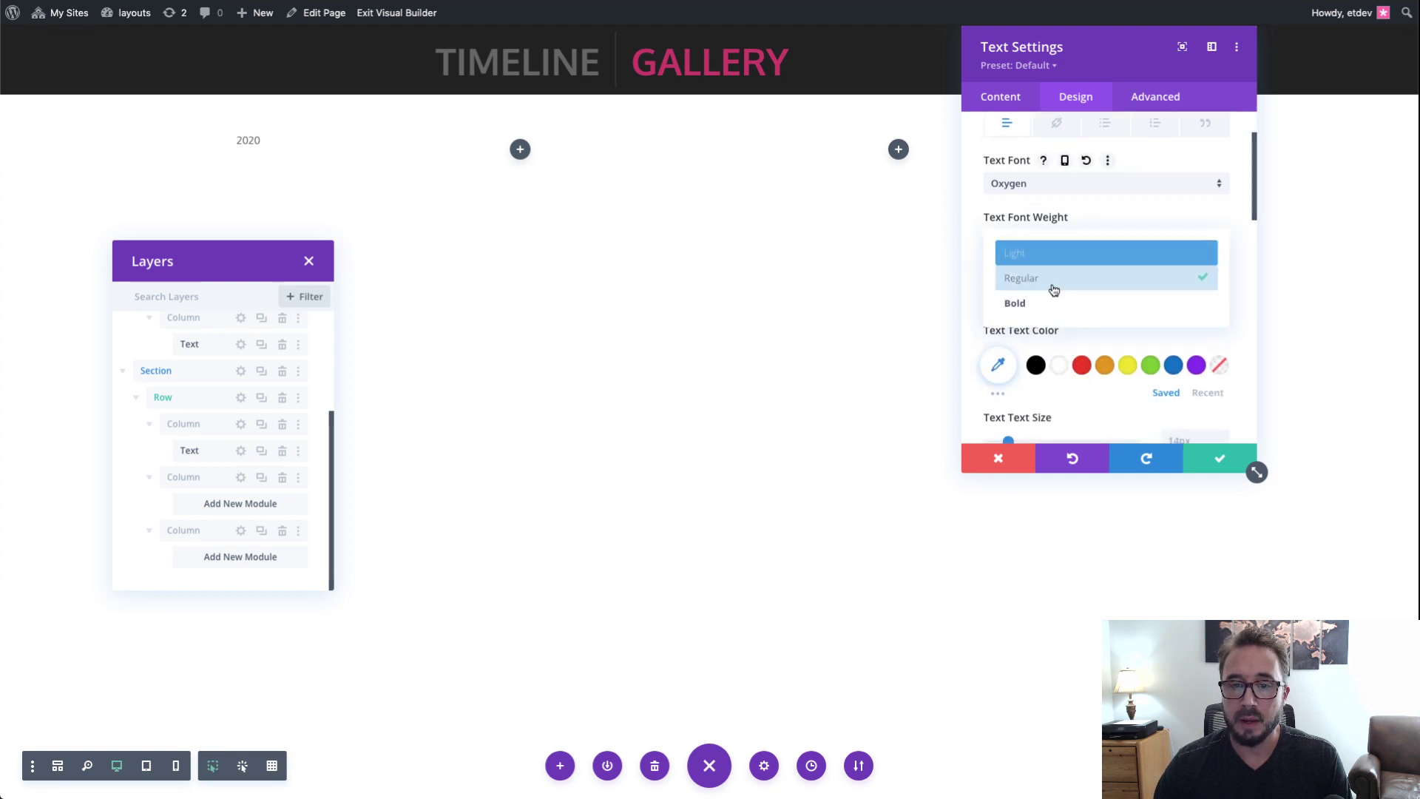
left_click(1050, 305)
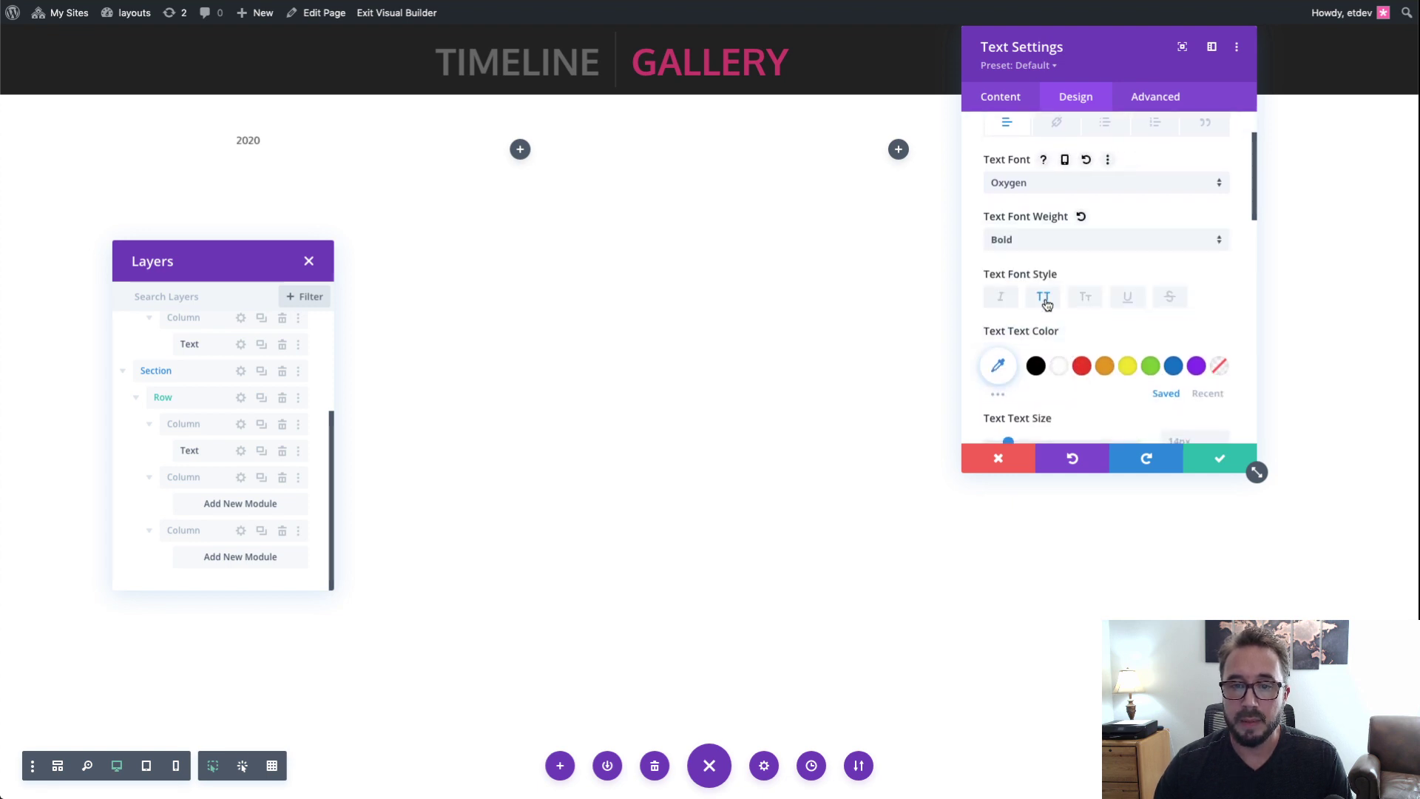
left_click(1049, 305)
Step: Set the 2020 text size to 40px on desktop, 24px on tablet and 18px on phone
scroll(1049, 304, "down", 2)
left_click(1186, 358)
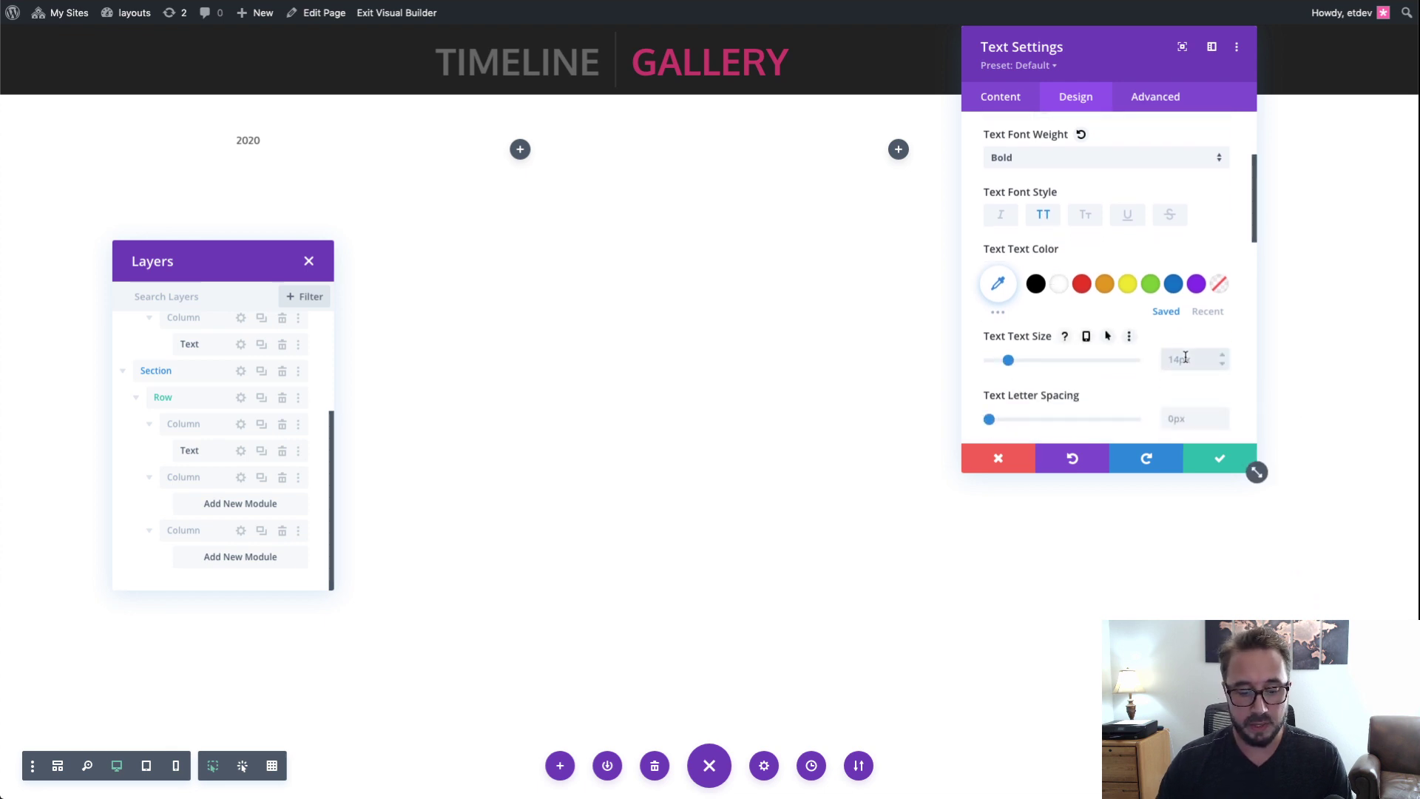
type("40px")
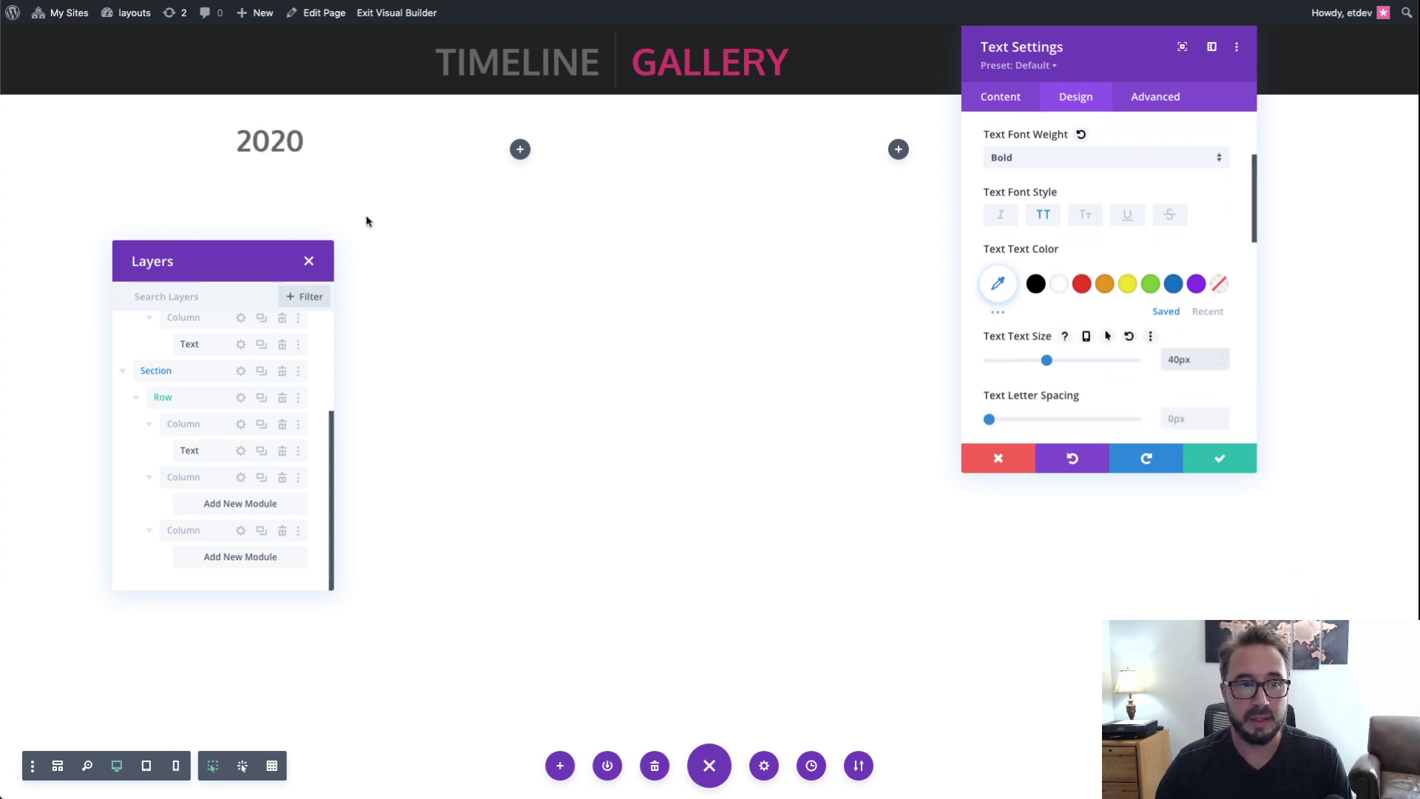
left_click(1085, 337)
left_click(1105, 364)
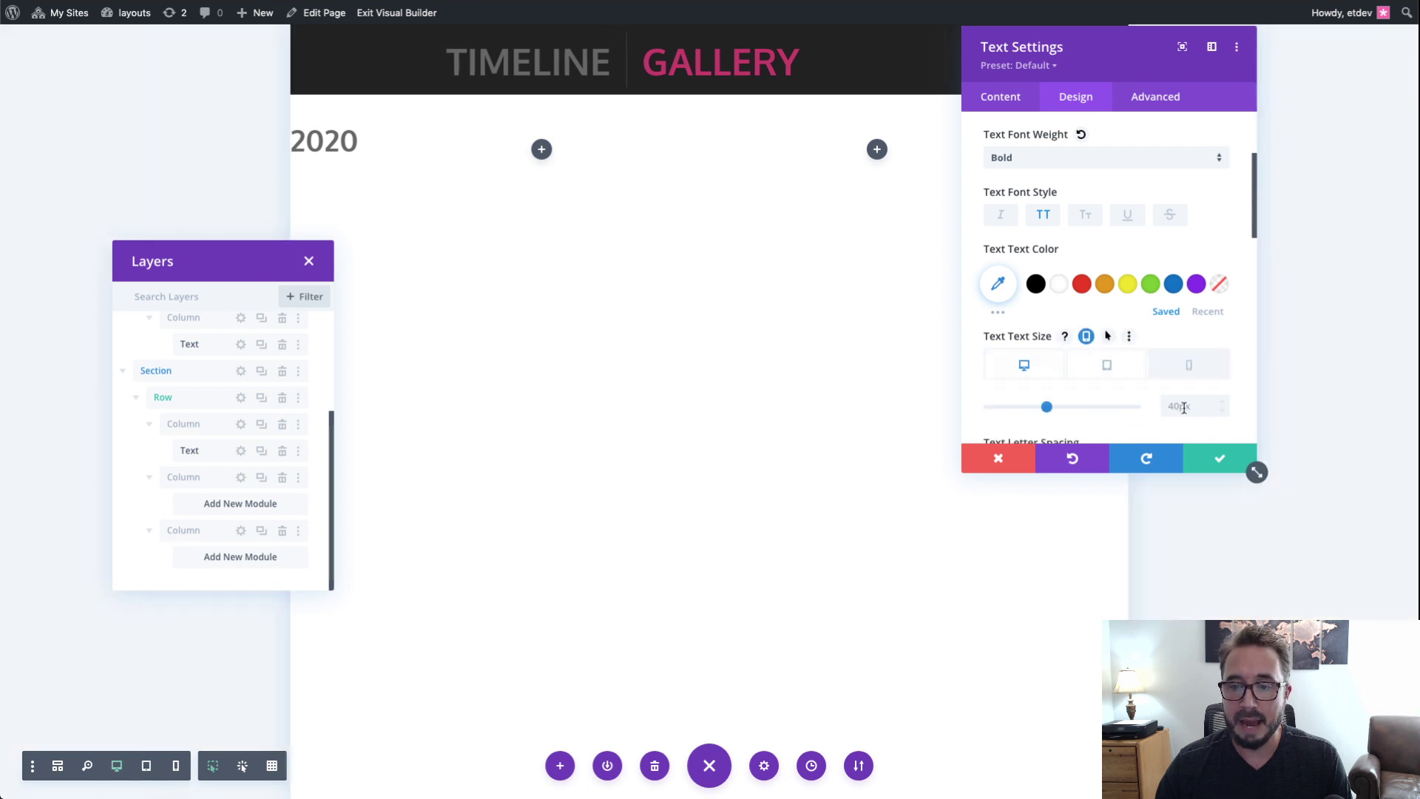
type("24")
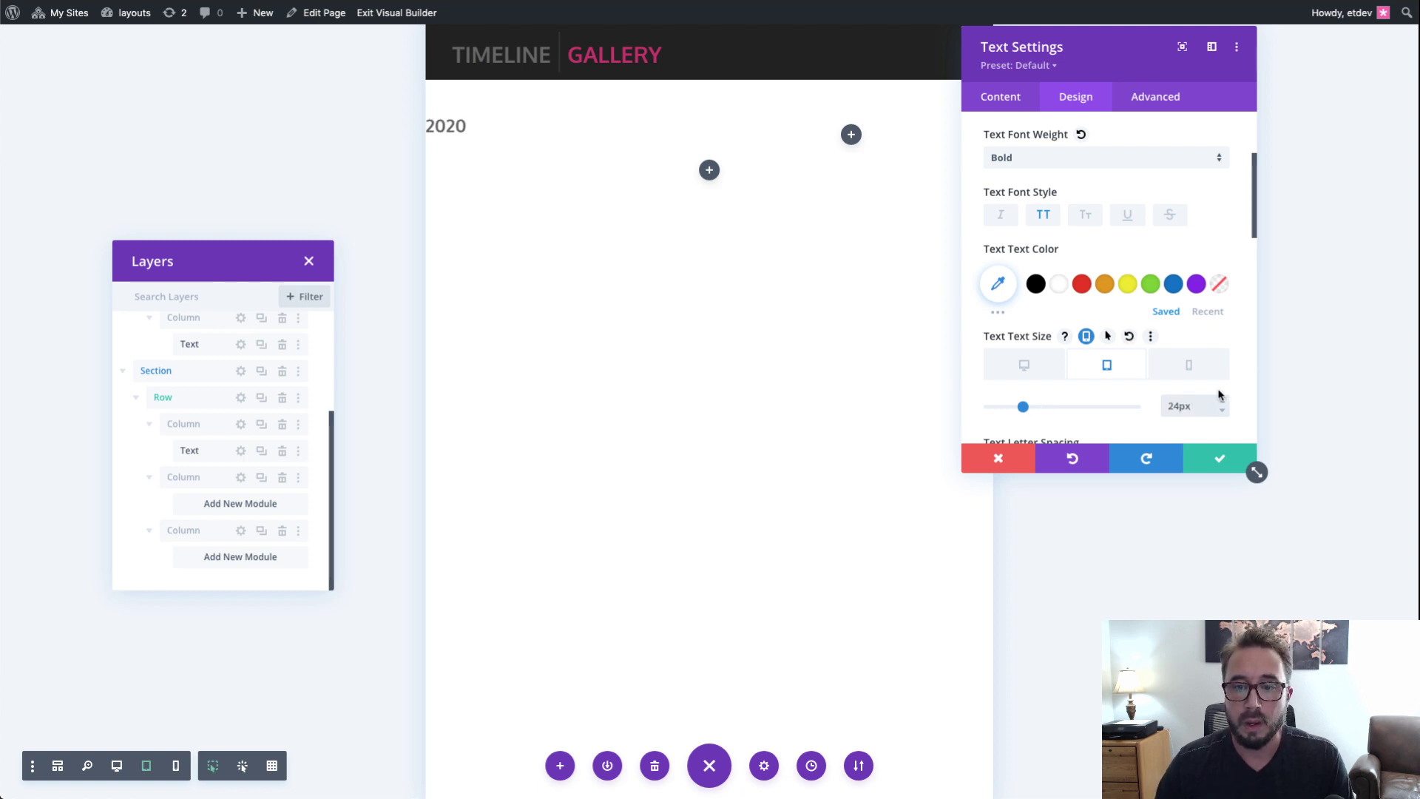
left_click(1187, 366)
left_click(1176, 407)
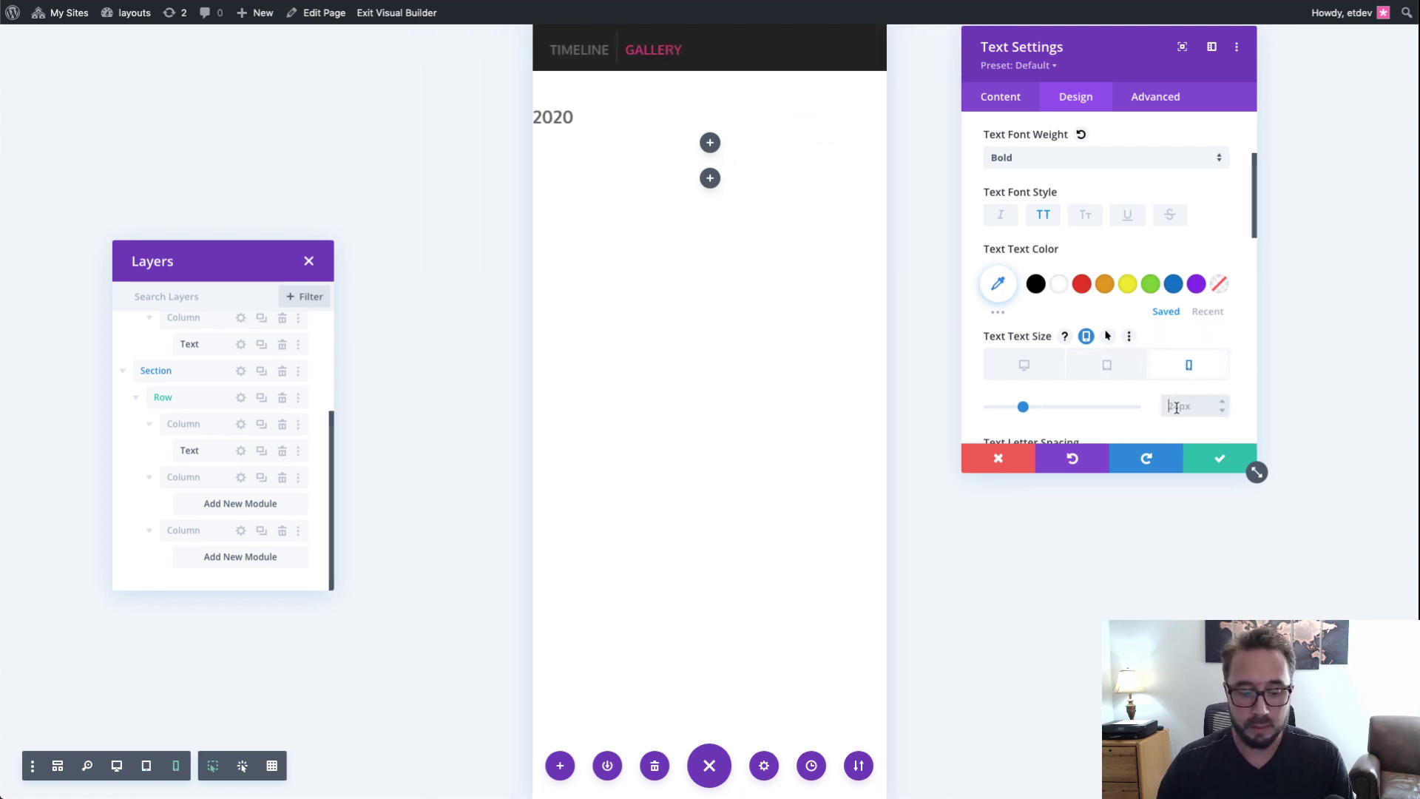
type("18")
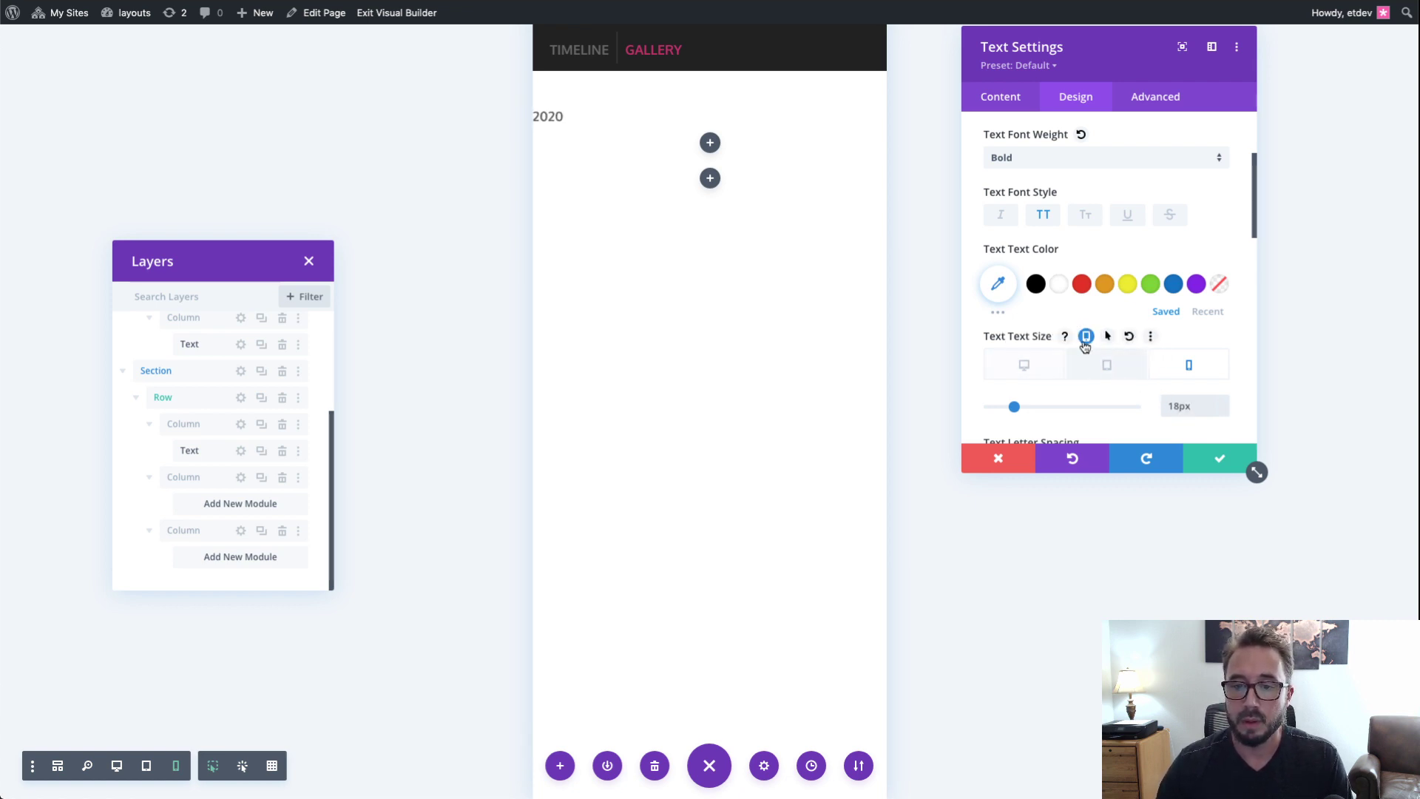
left_click(1181, 389)
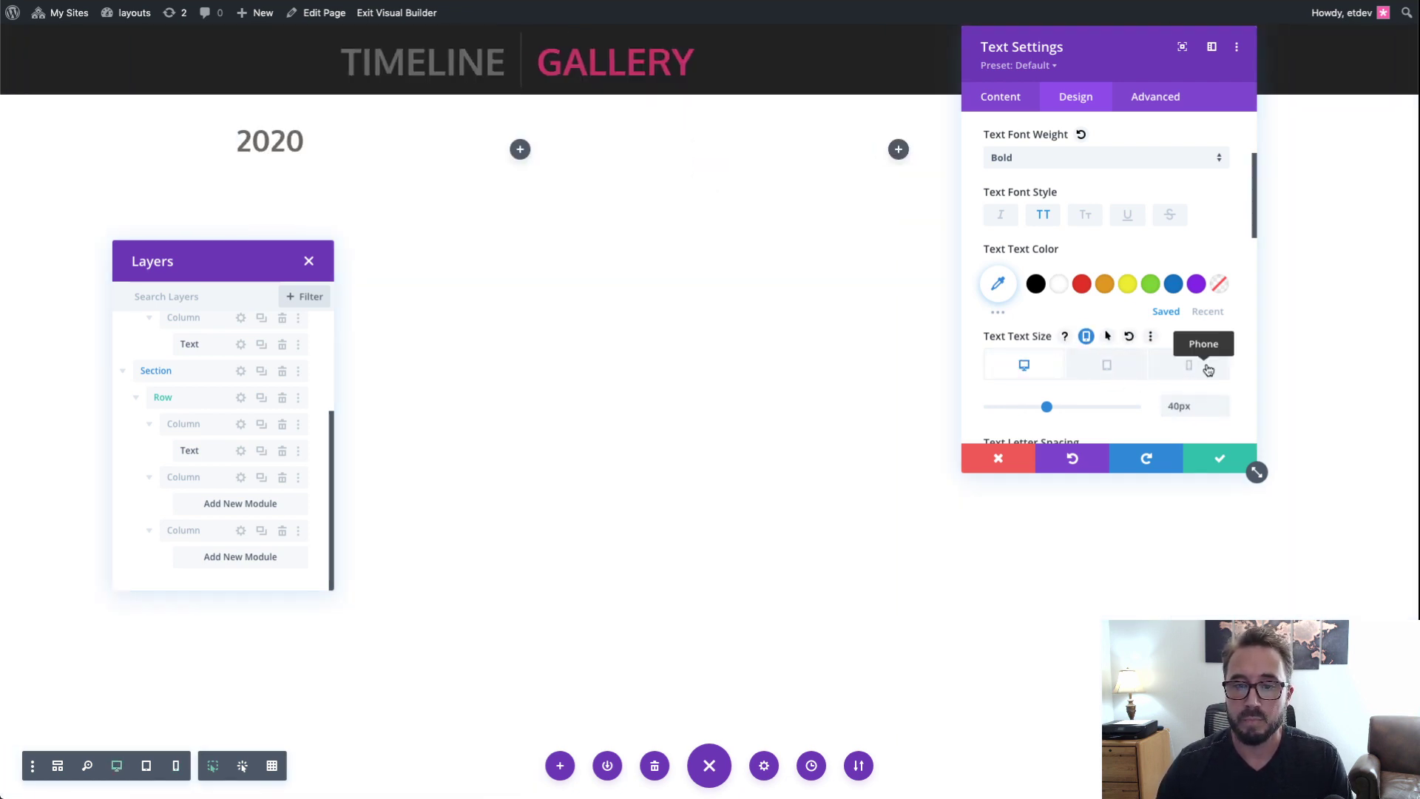
Step: Right-align the 2020 text and preview its responsive alignment on tablet and desktop
scroll(1205, 370, "down", 5)
scroll(1208, 369, "down", 2)
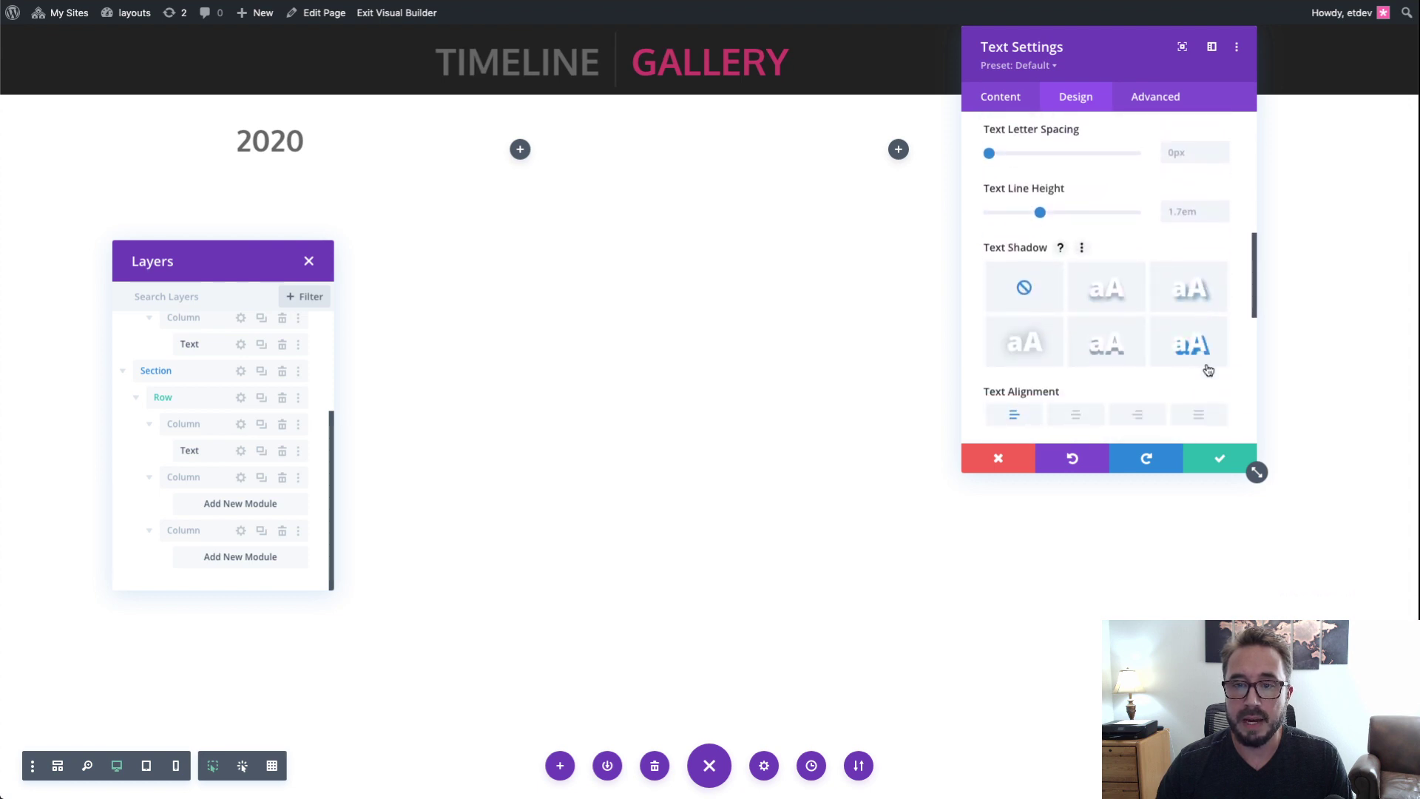
scroll(1207, 369, "down", 2)
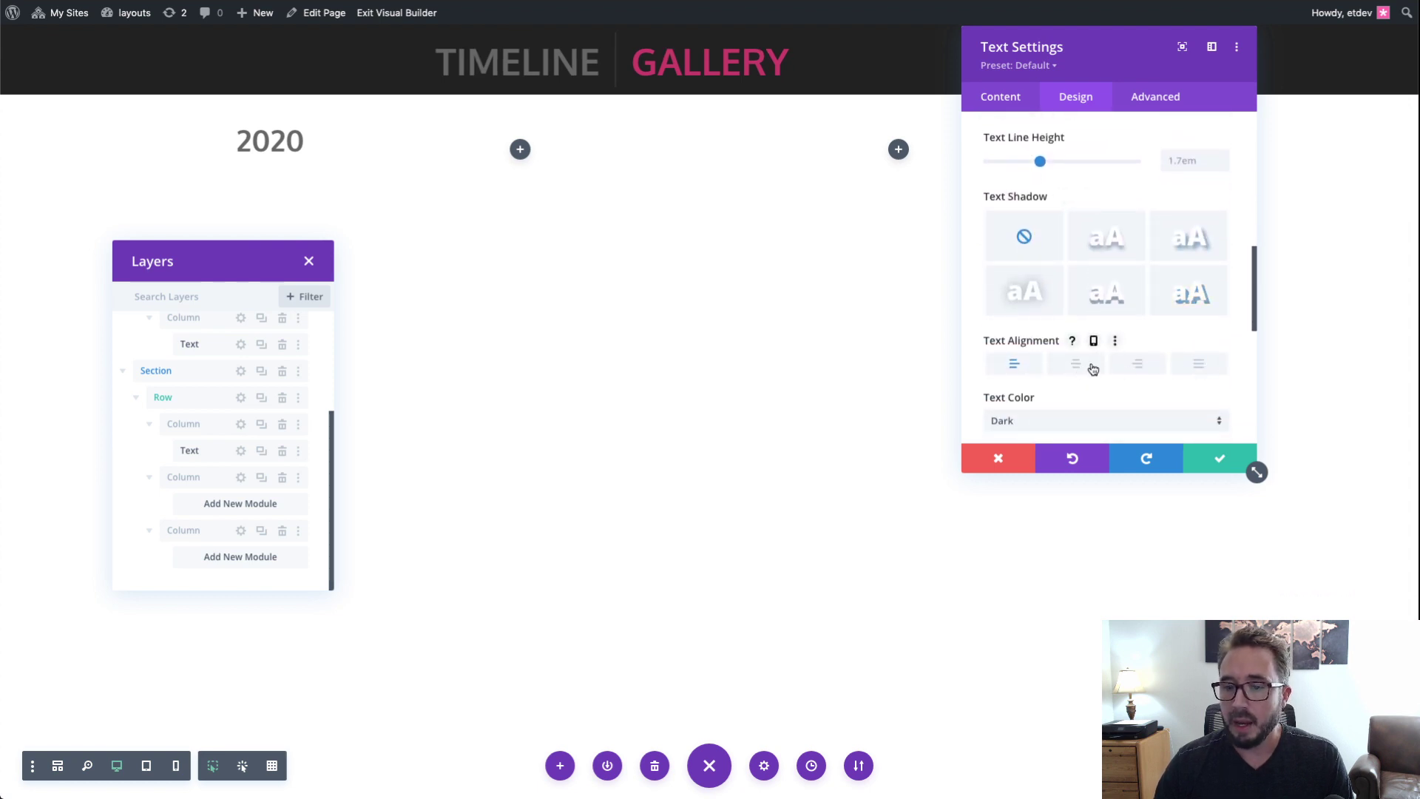
left_click(1140, 364)
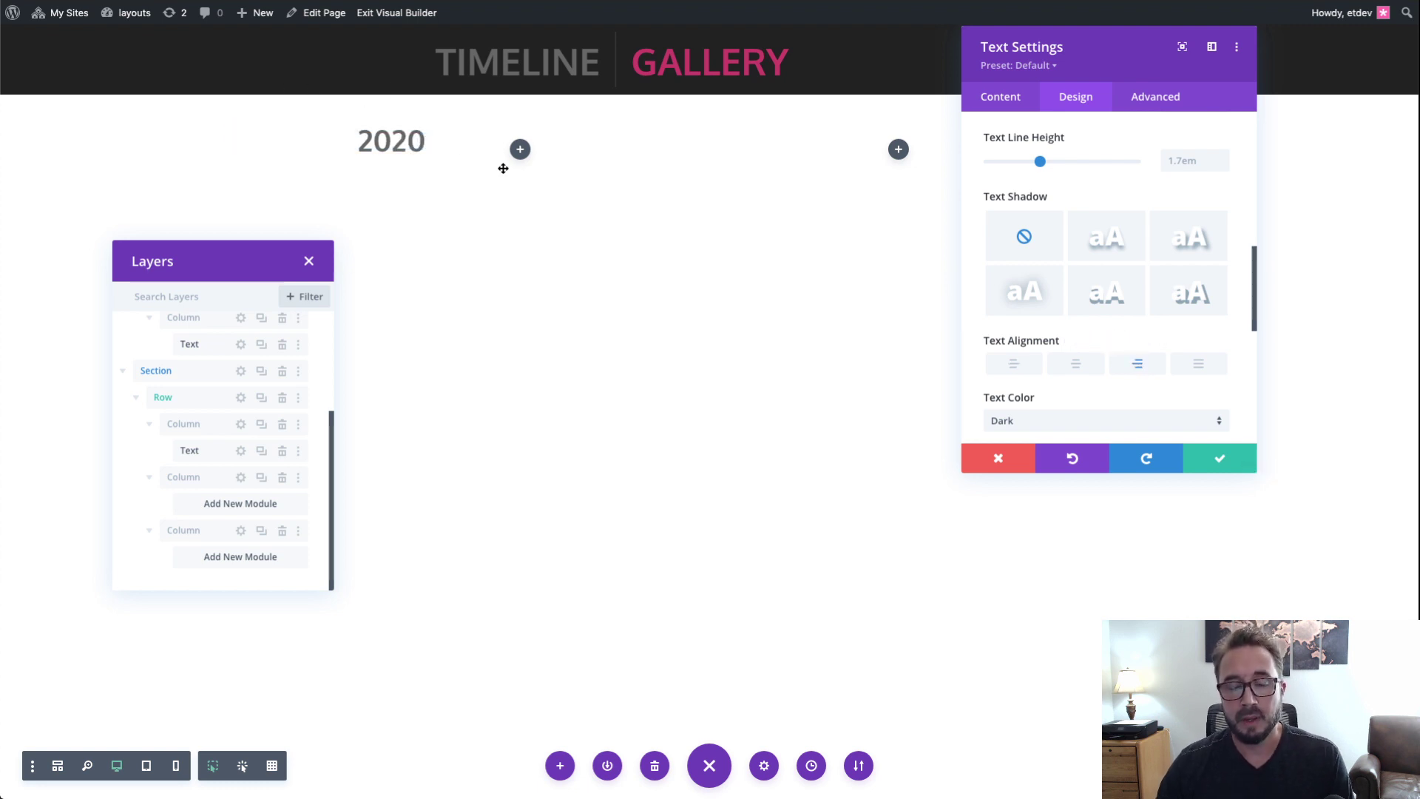
scroll(1159, 379, "down", 2)
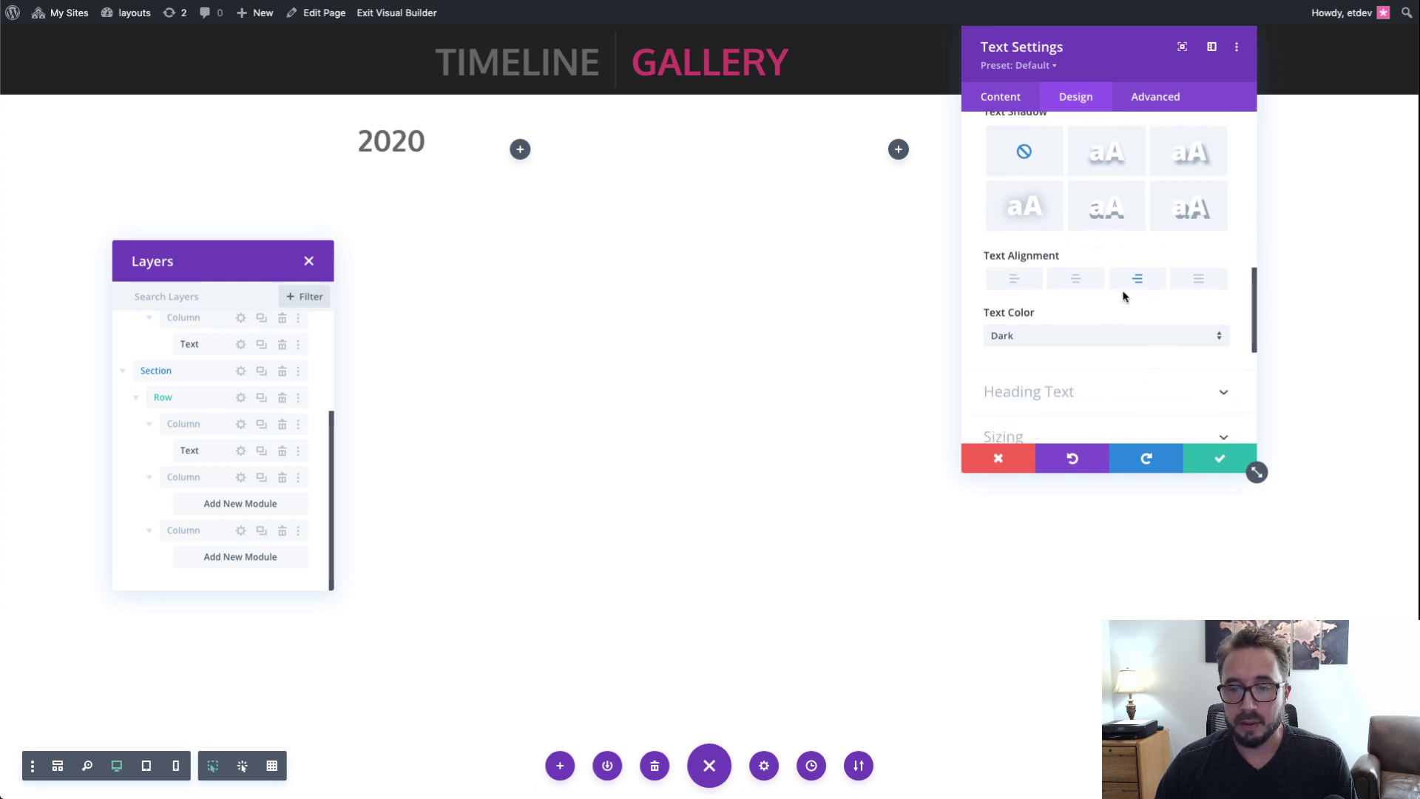
left_click(1094, 256)
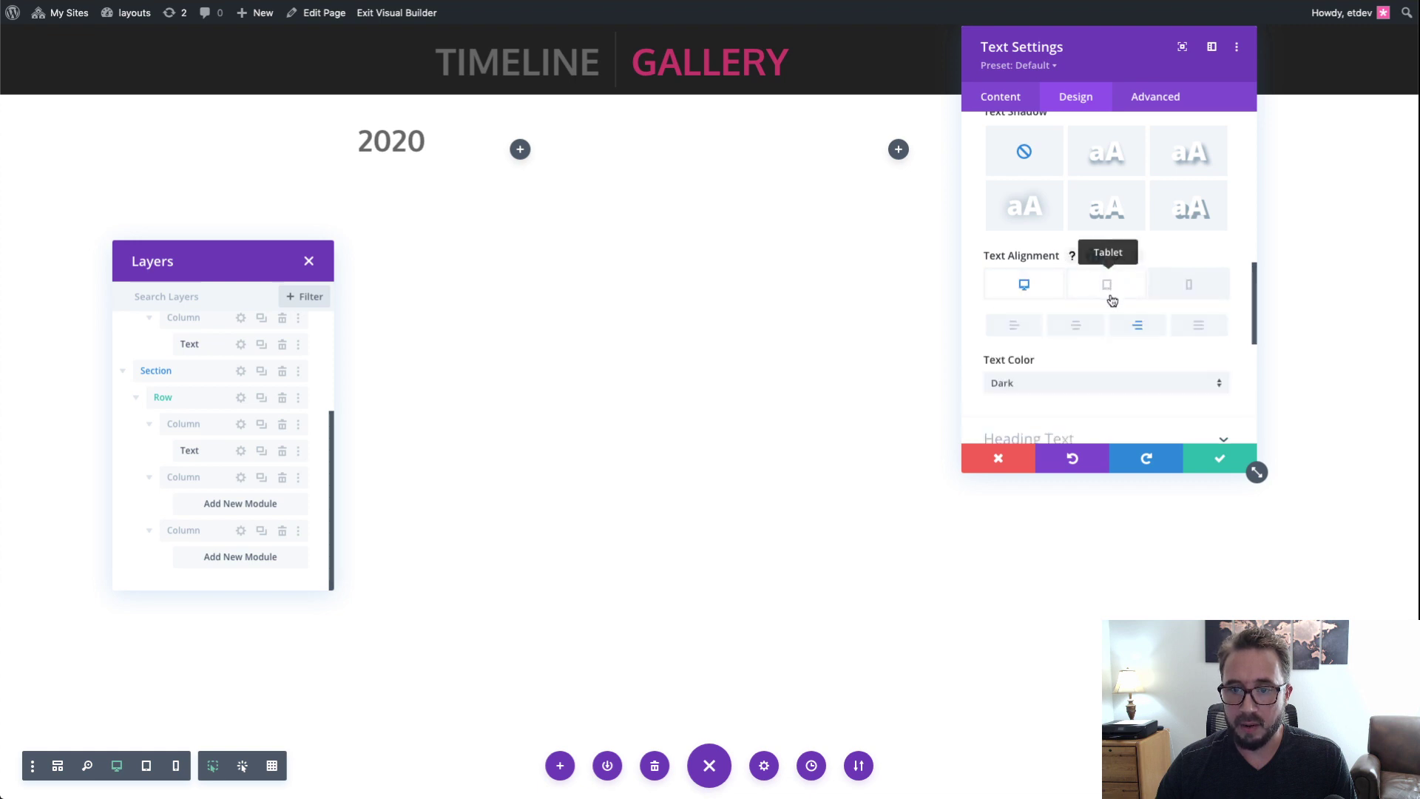
left_click(1111, 298)
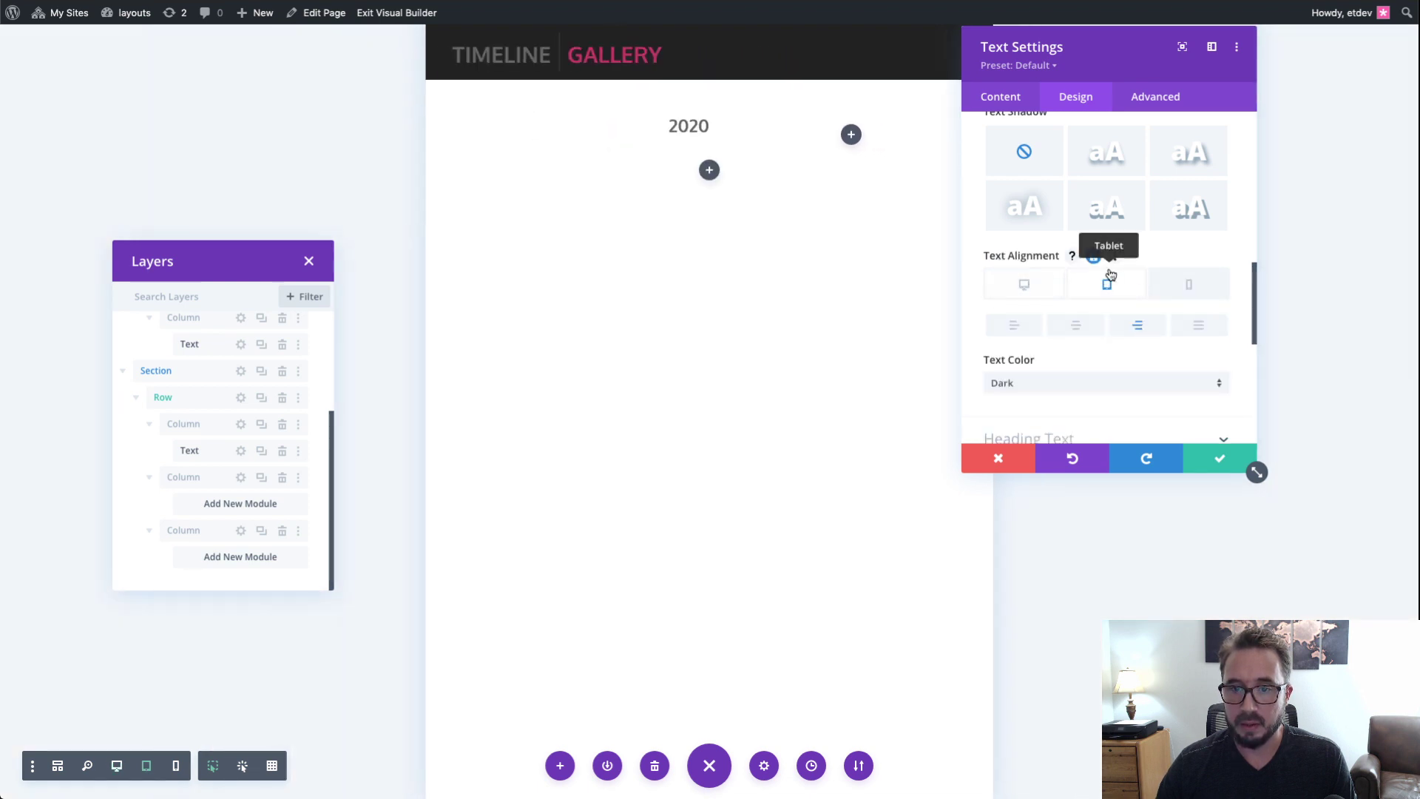
left_click(1027, 287)
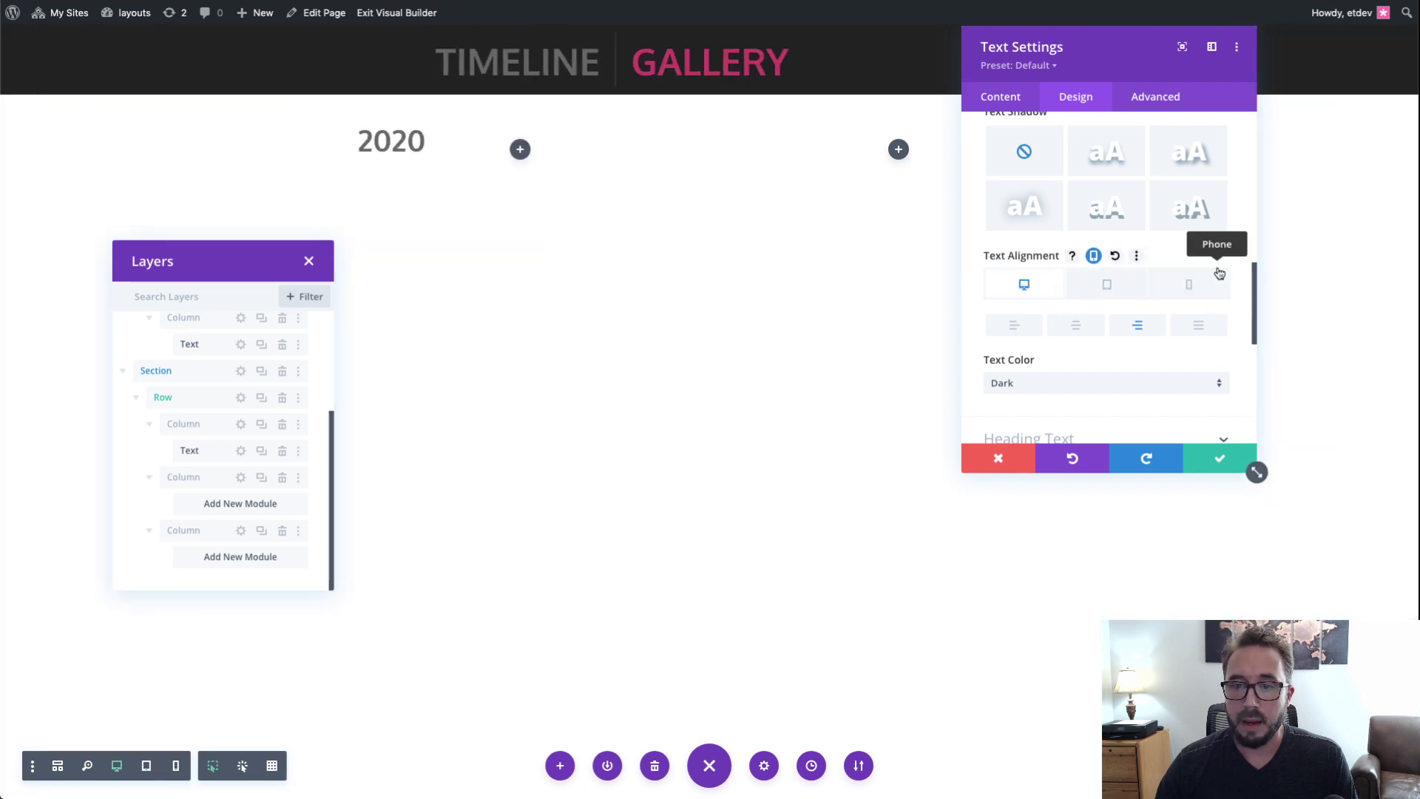
Step: Set the 2020 text module's sticky position to Stick to Top with a 50px top offset
scroll(1232, 257, "up", 4)
scroll(1232, 256, "up", 6)
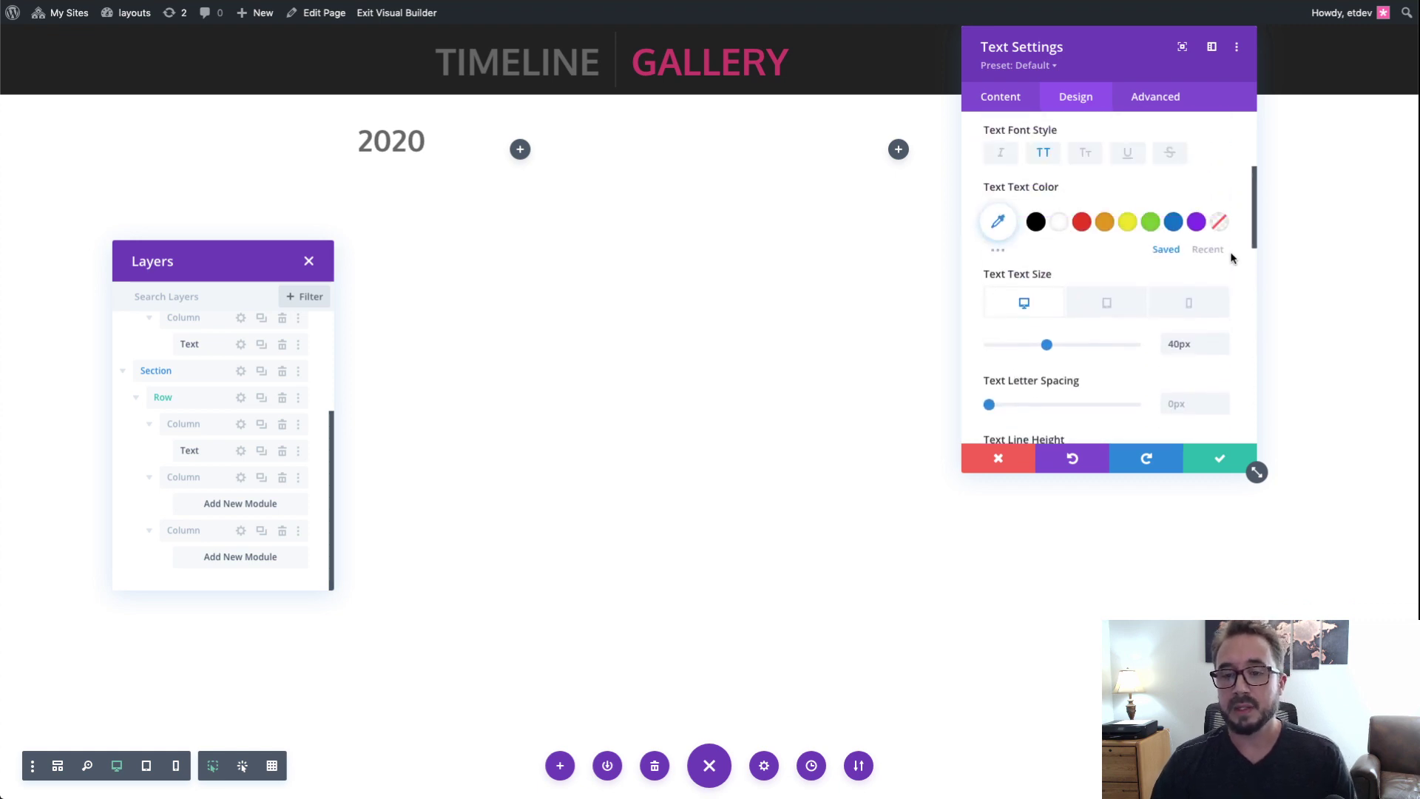
left_click(1160, 106)
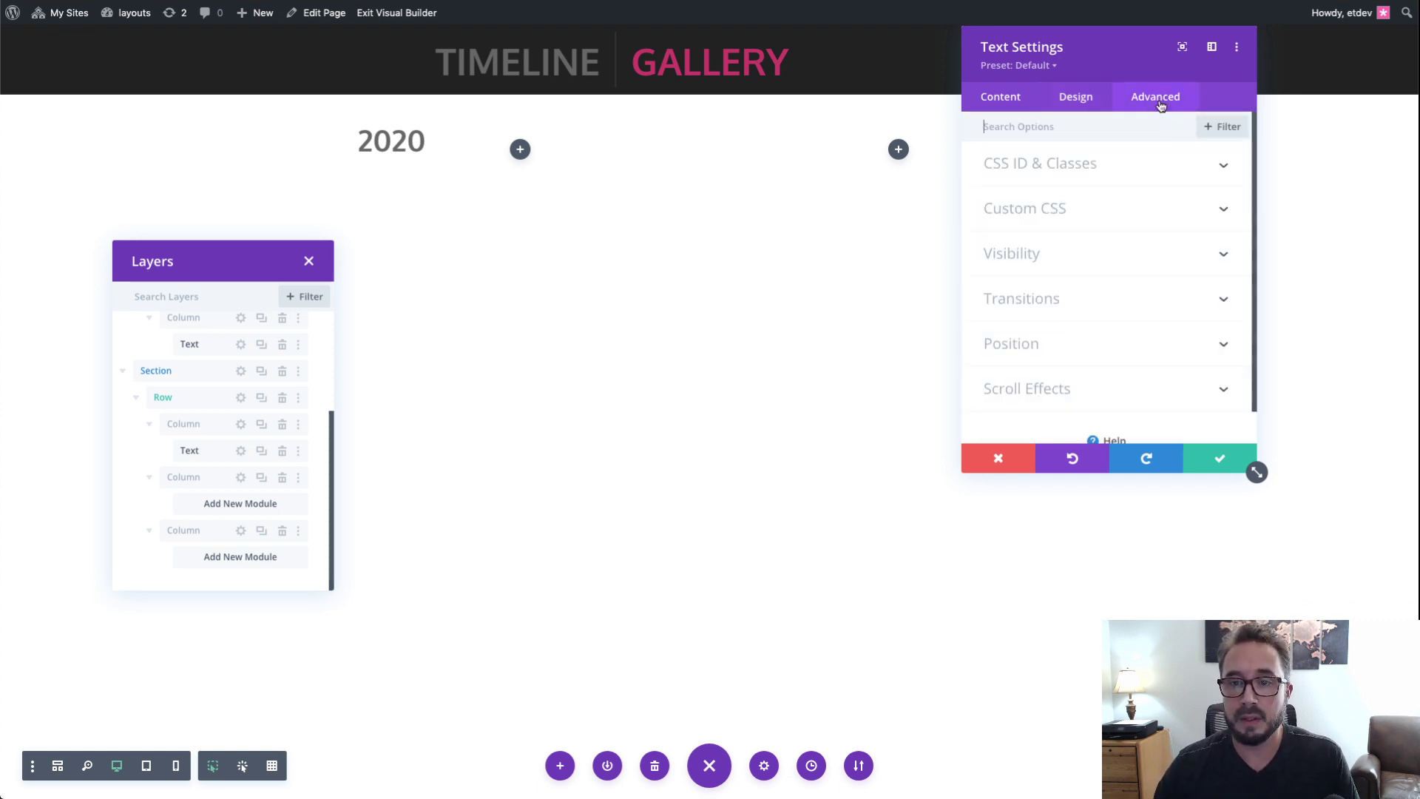
scroll(1125, 237, "down", 1)
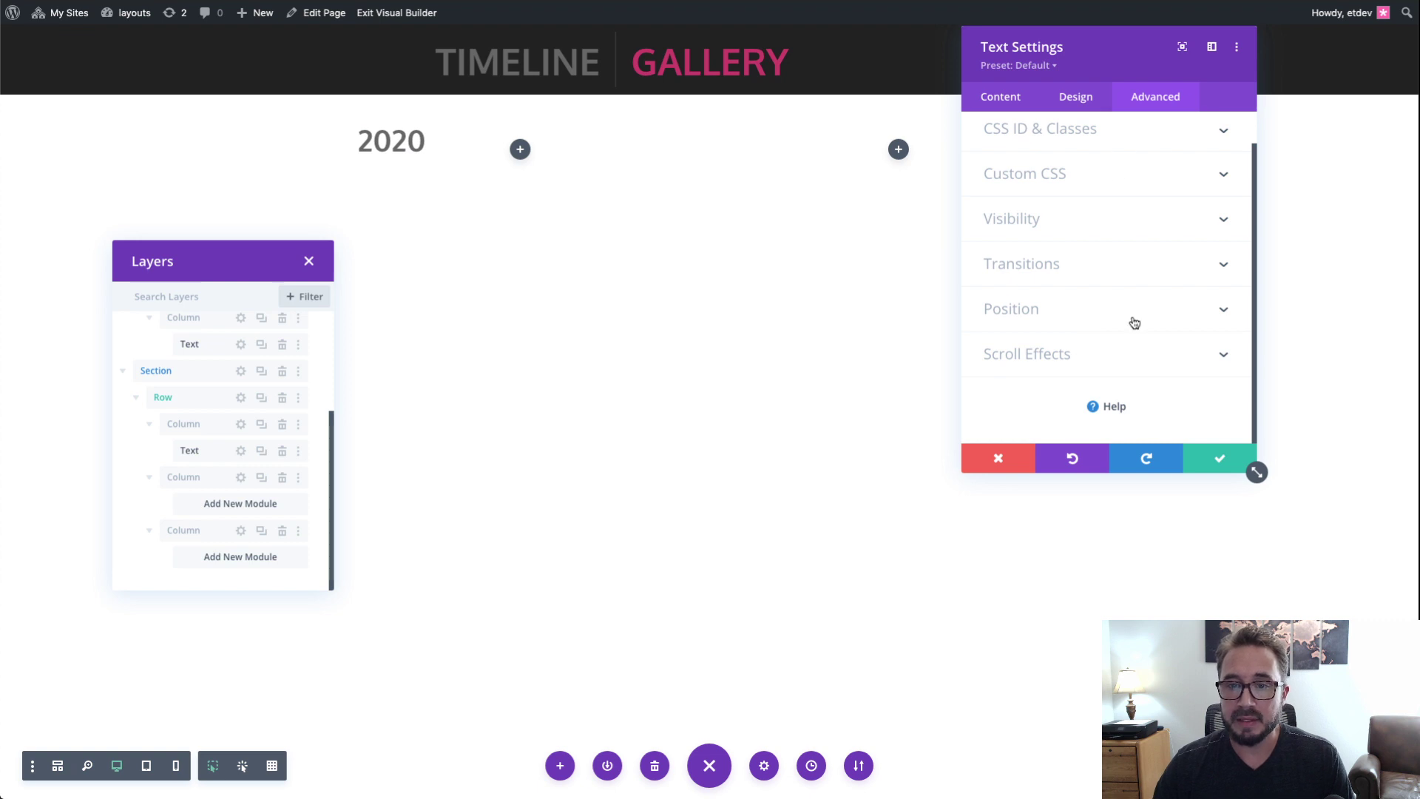
left_click(1089, 353)
scroll(1096, 353, "down", 2)
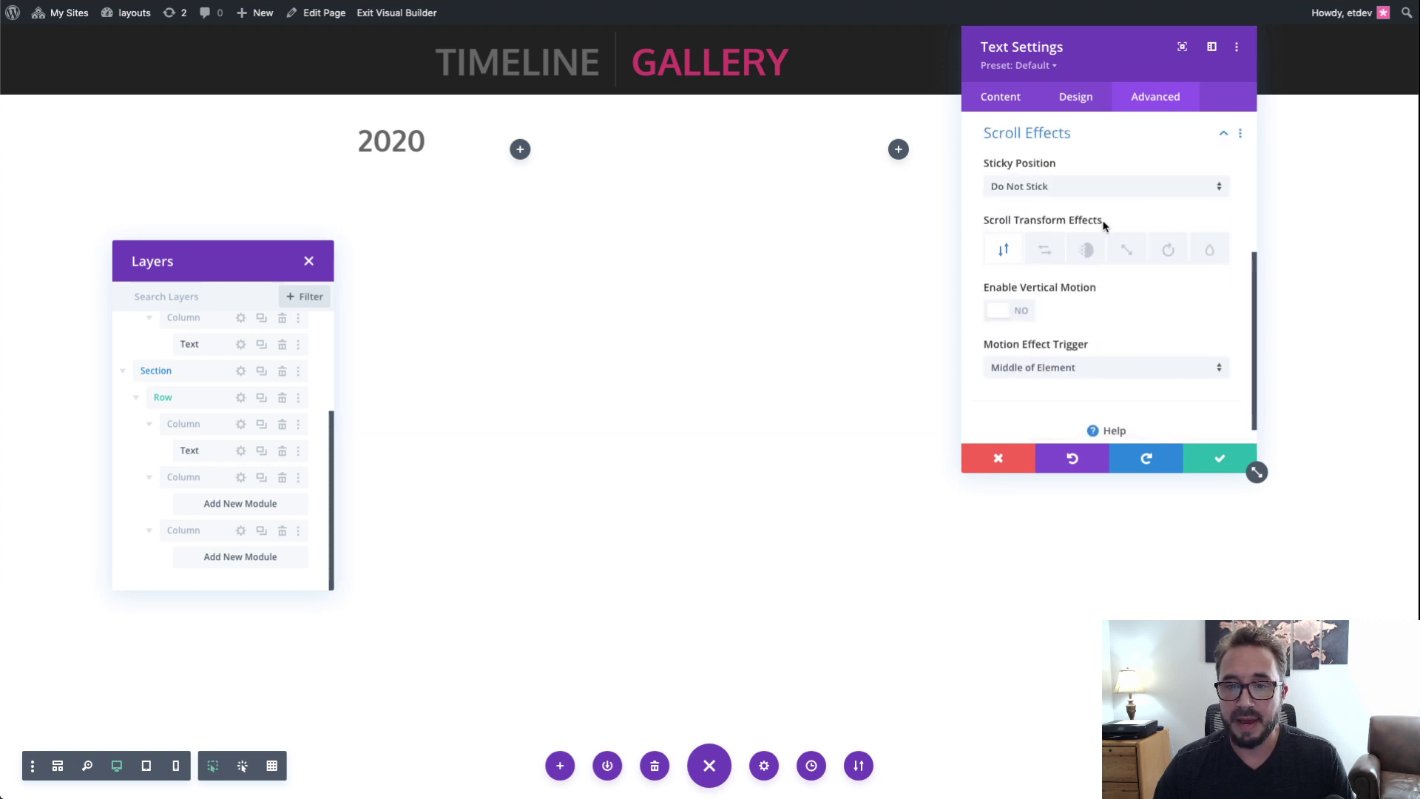
left_click(1048, 191)
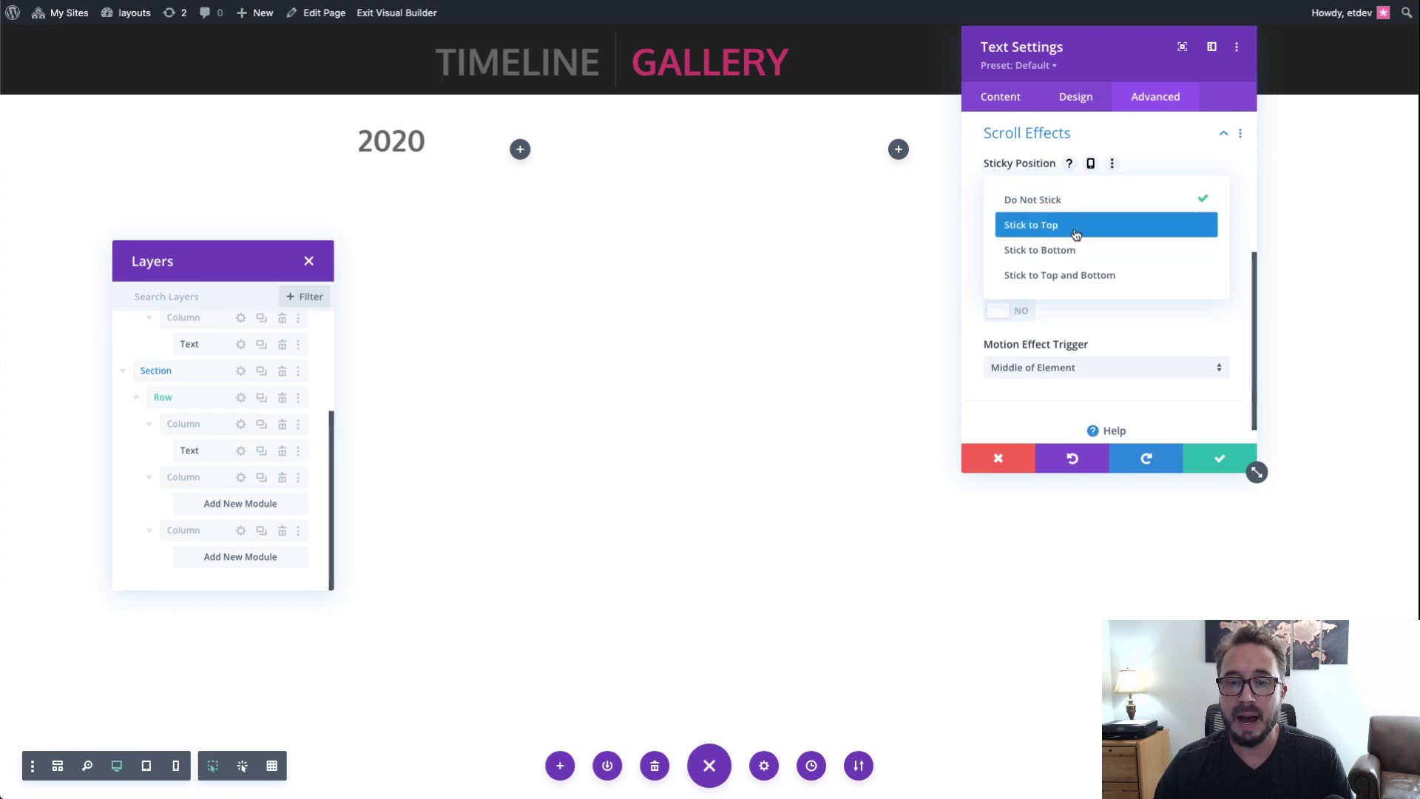
left_click(1076, 226)
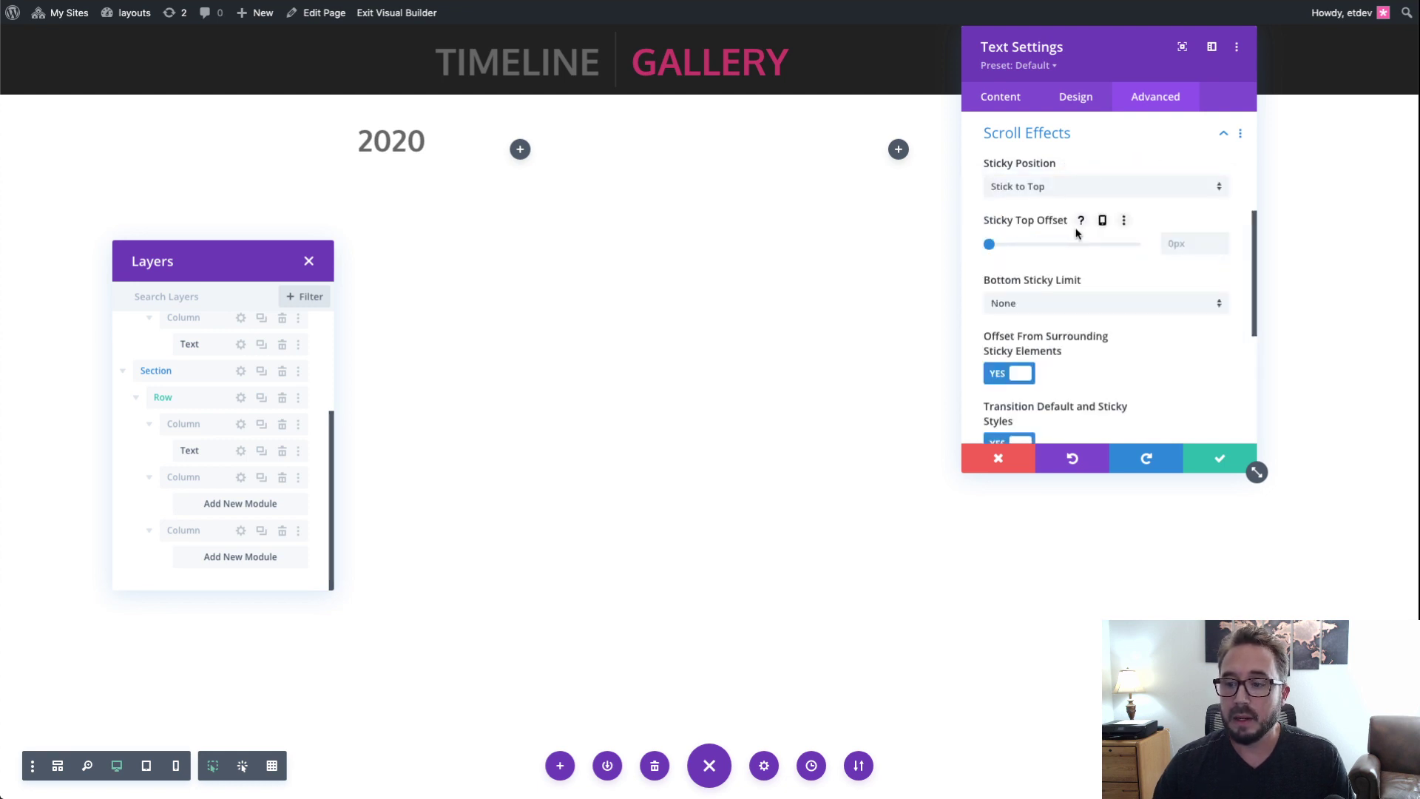
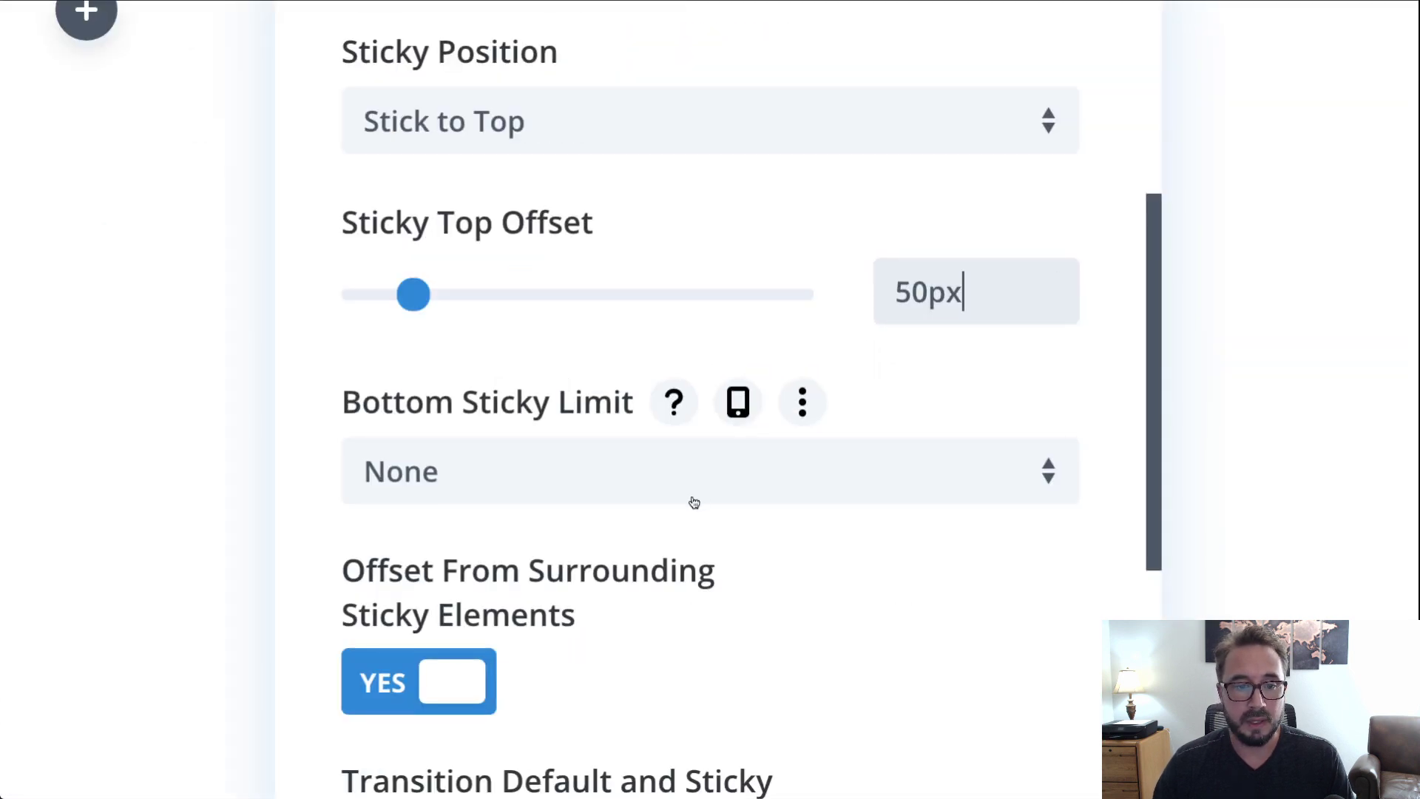
Step: Set the bottom sticky limit of the 2020 text to Section and save the module settings
left_click(643, 491)
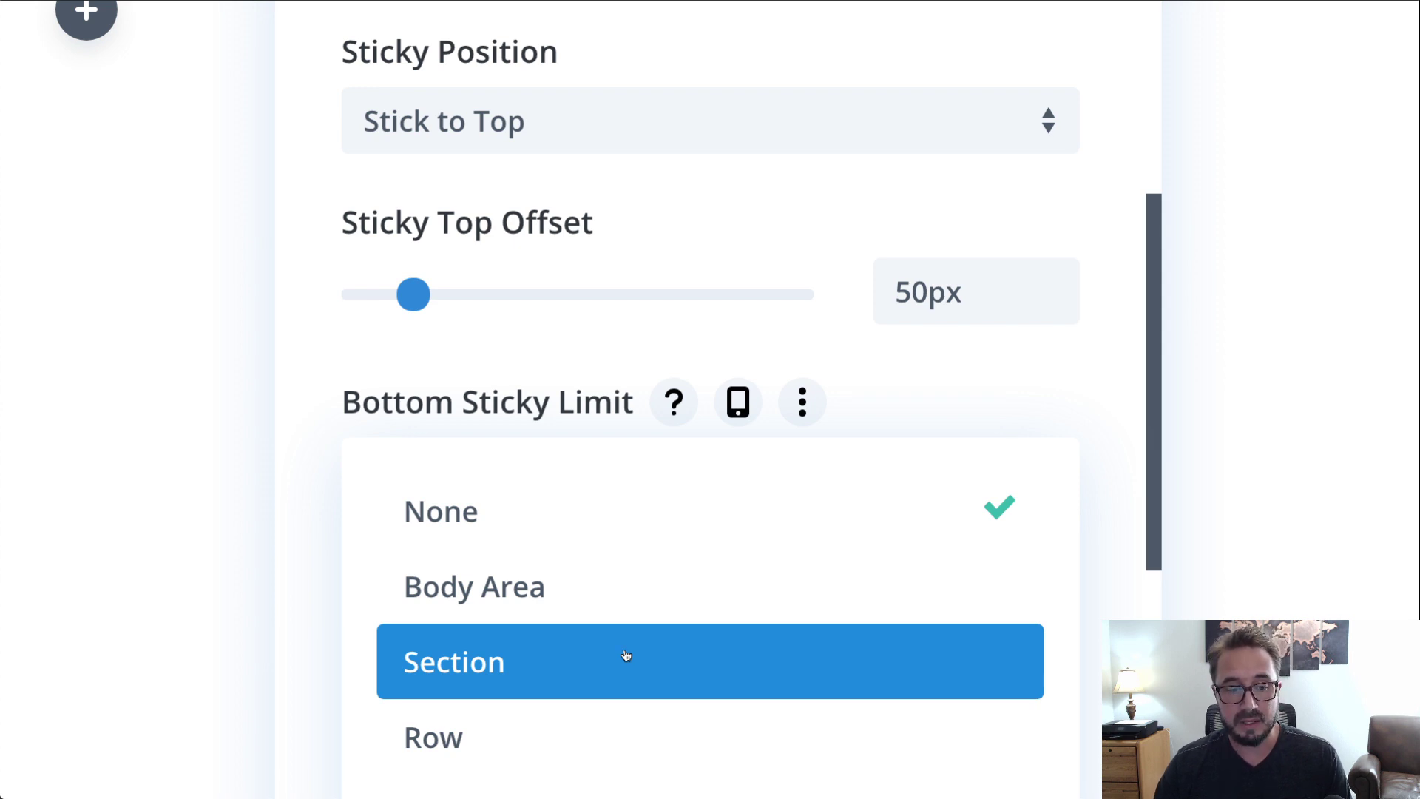
left_click(626, 656)
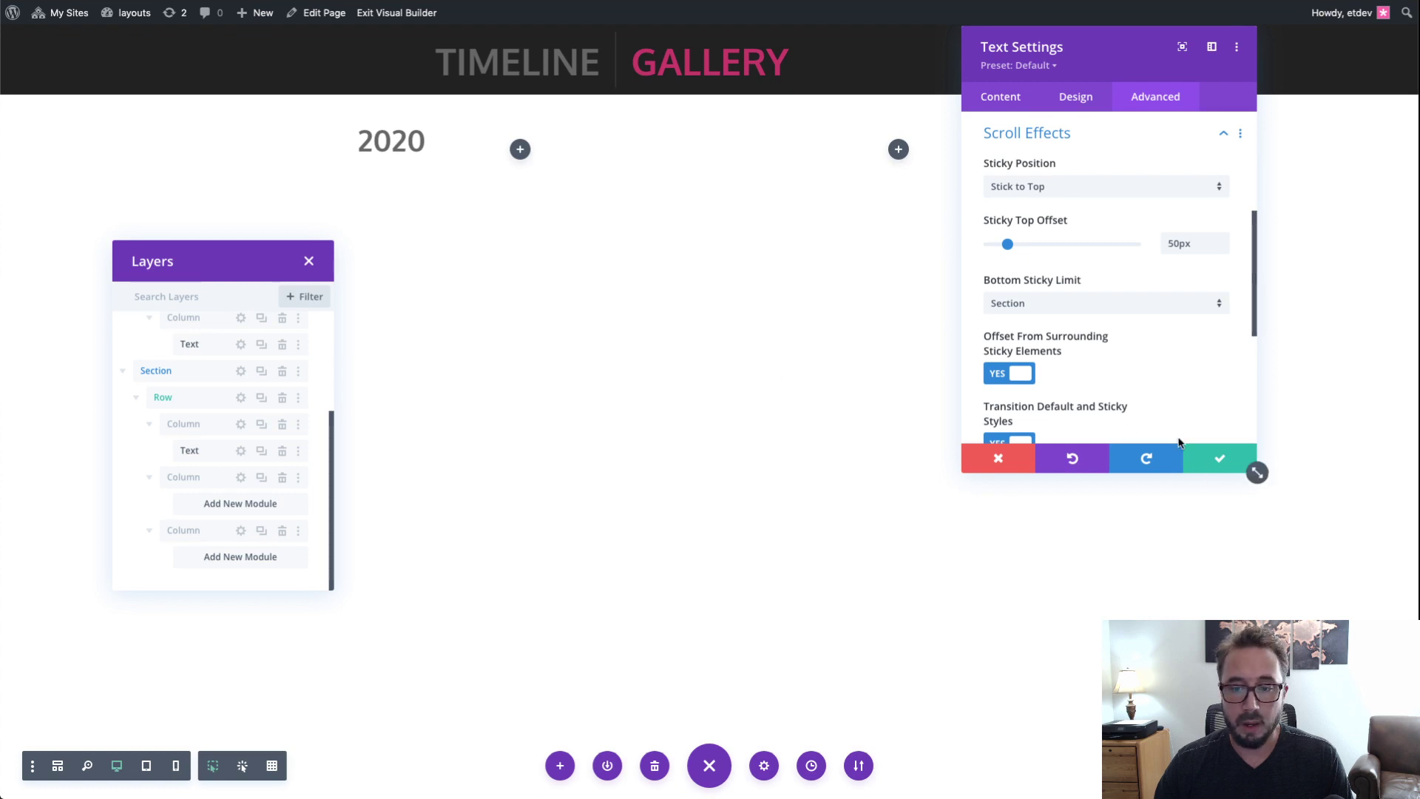
left_click(1218, 459)
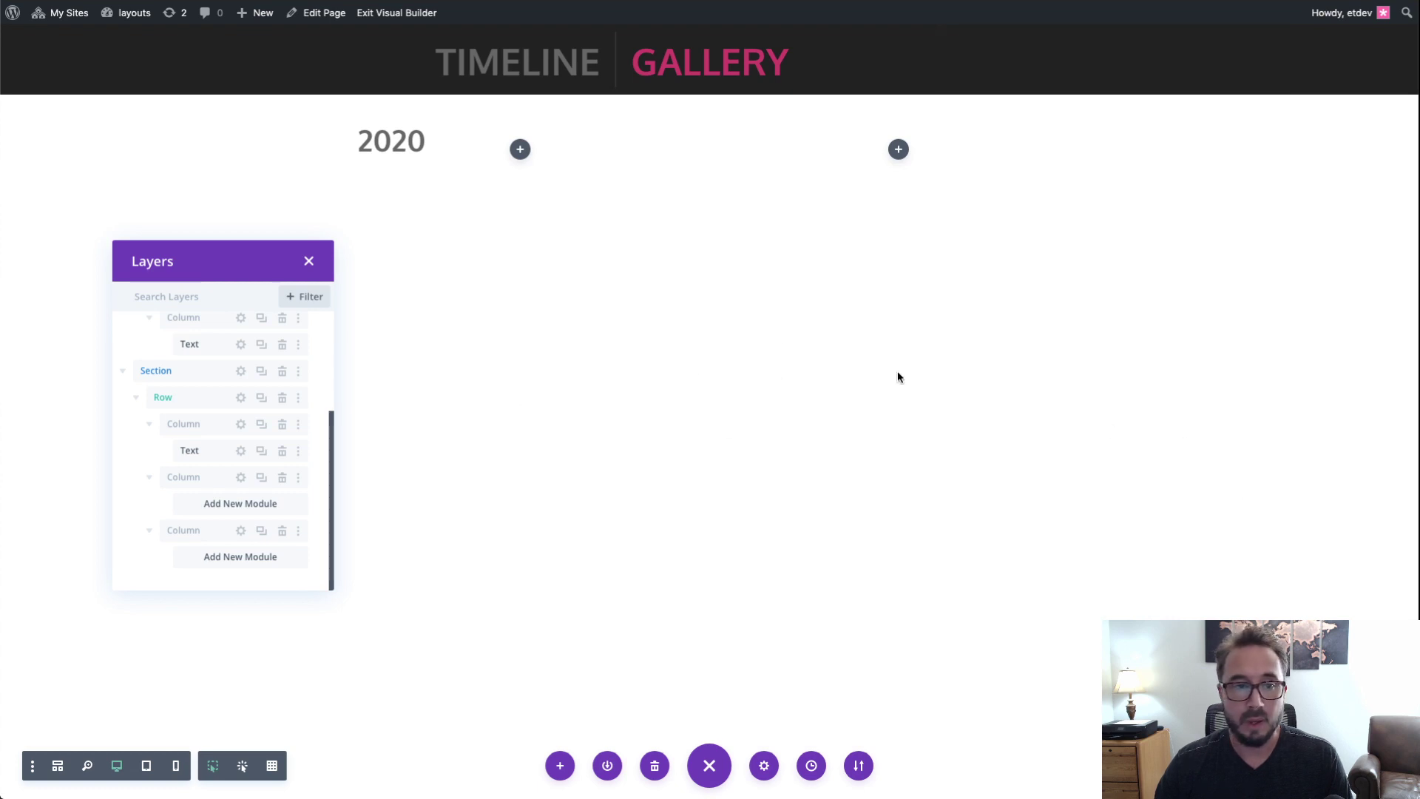
Step: Copy the 2020 text module and paste it into the row's second column
mouse_move(398, 140)
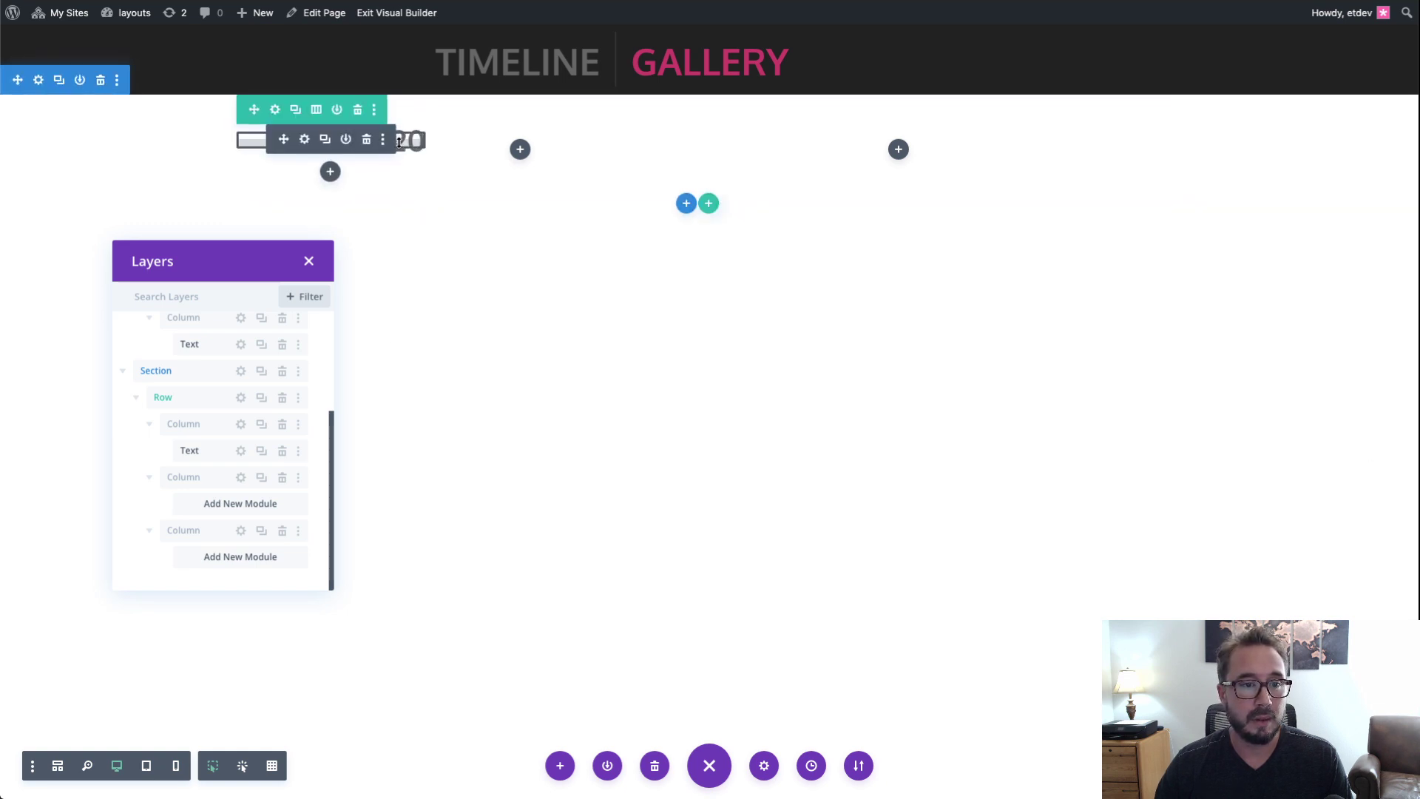
left_click(384, 141)
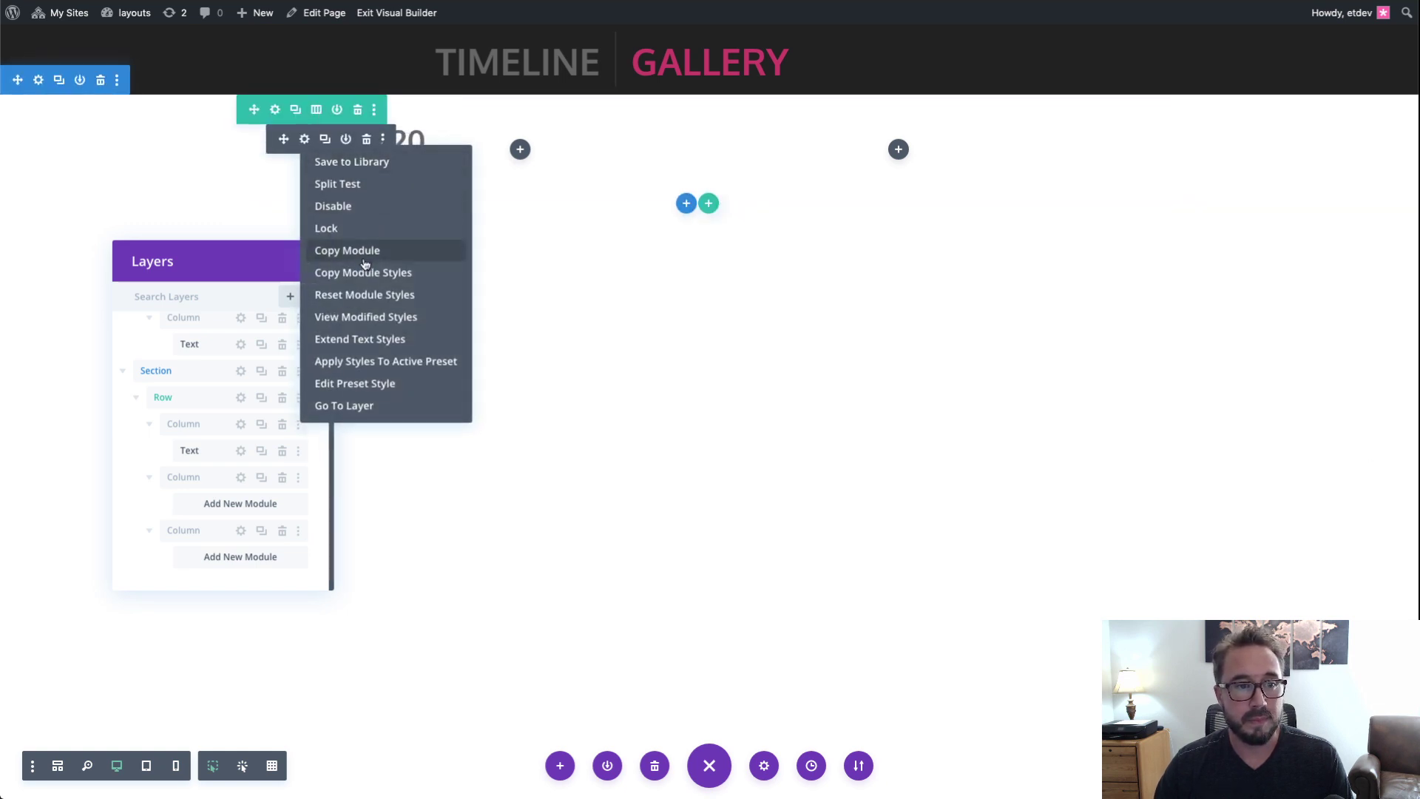
left_click(424, 247)
right_click(521, 148)
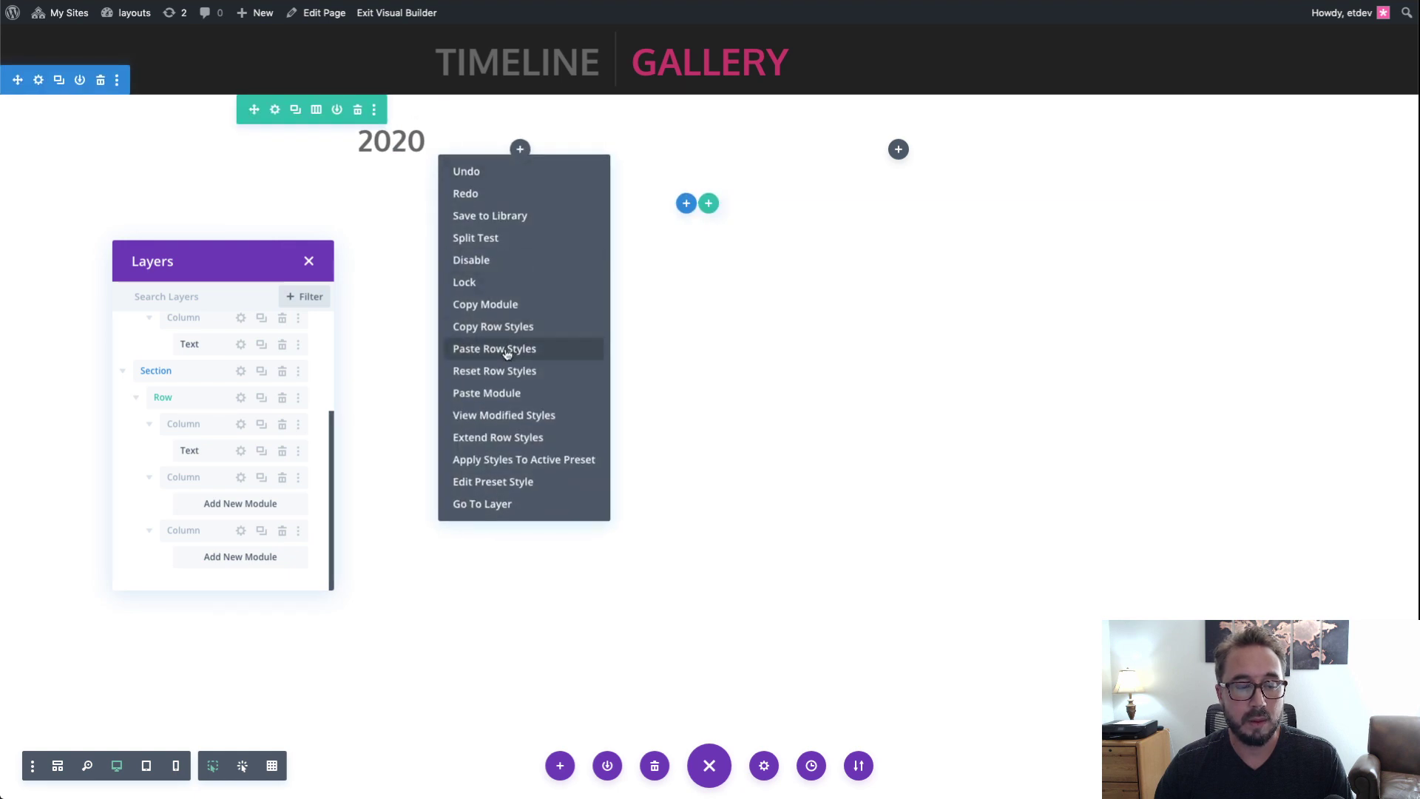
left_click(508, 399)
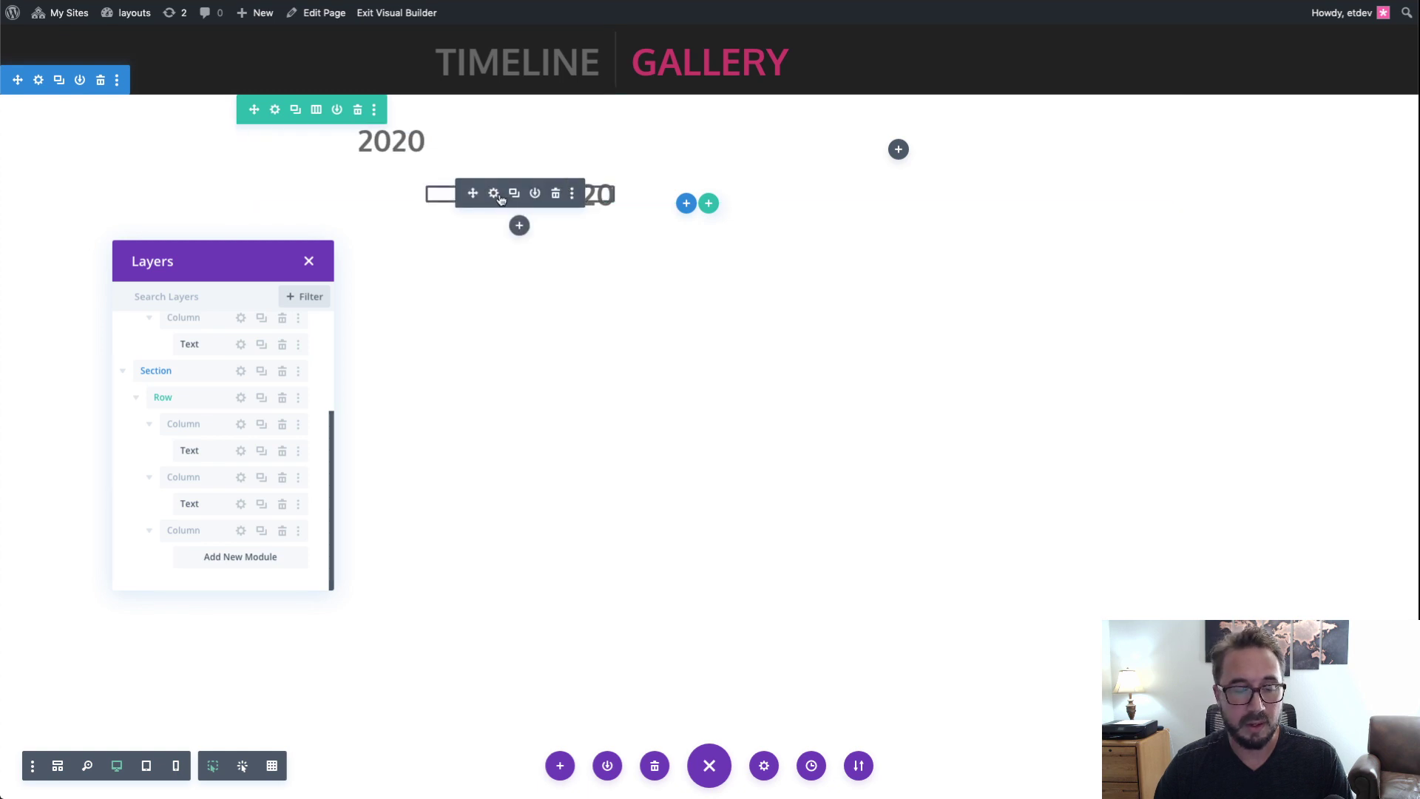
Step: Replace the body text of the module in the second column with "dec"
left_click(494, 194)
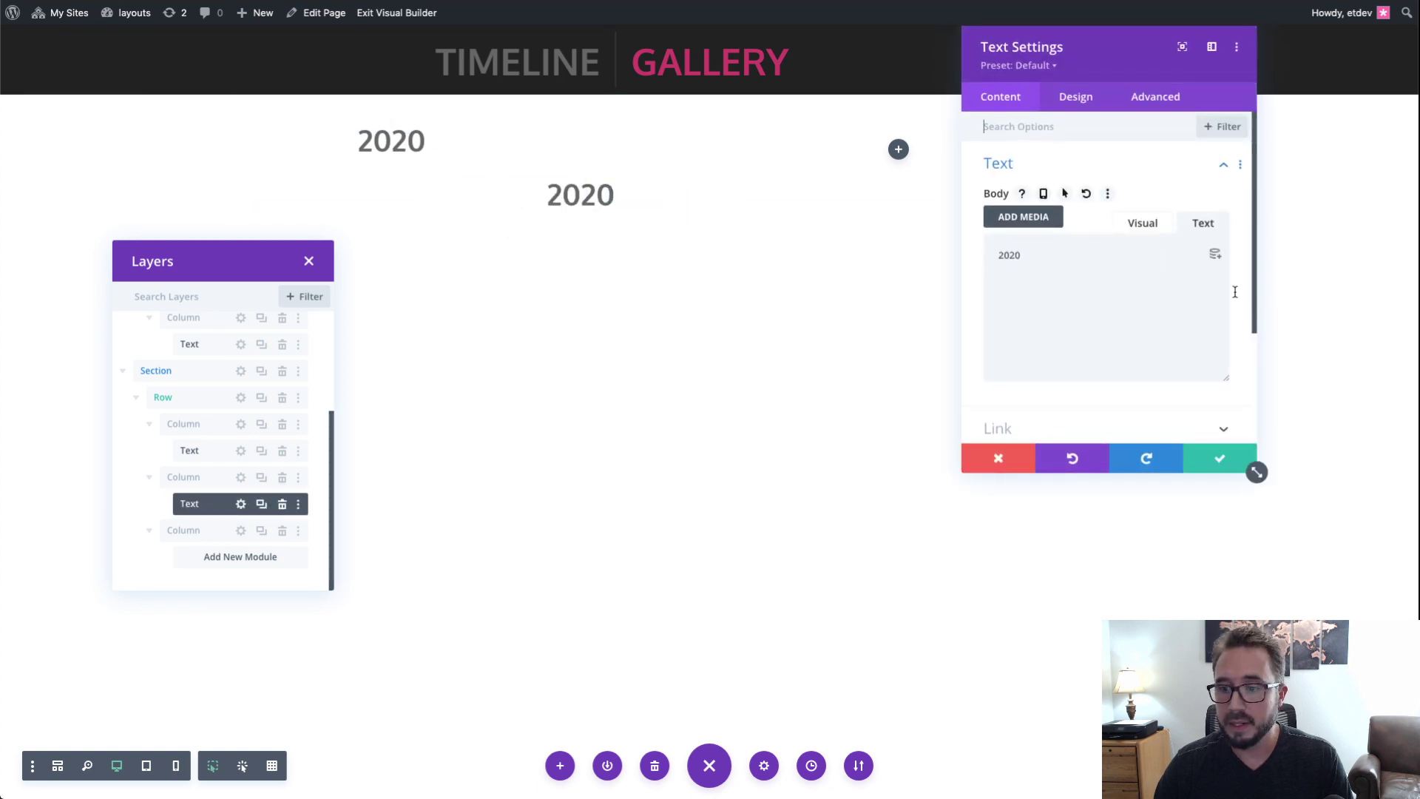
left_click(1082, 135)
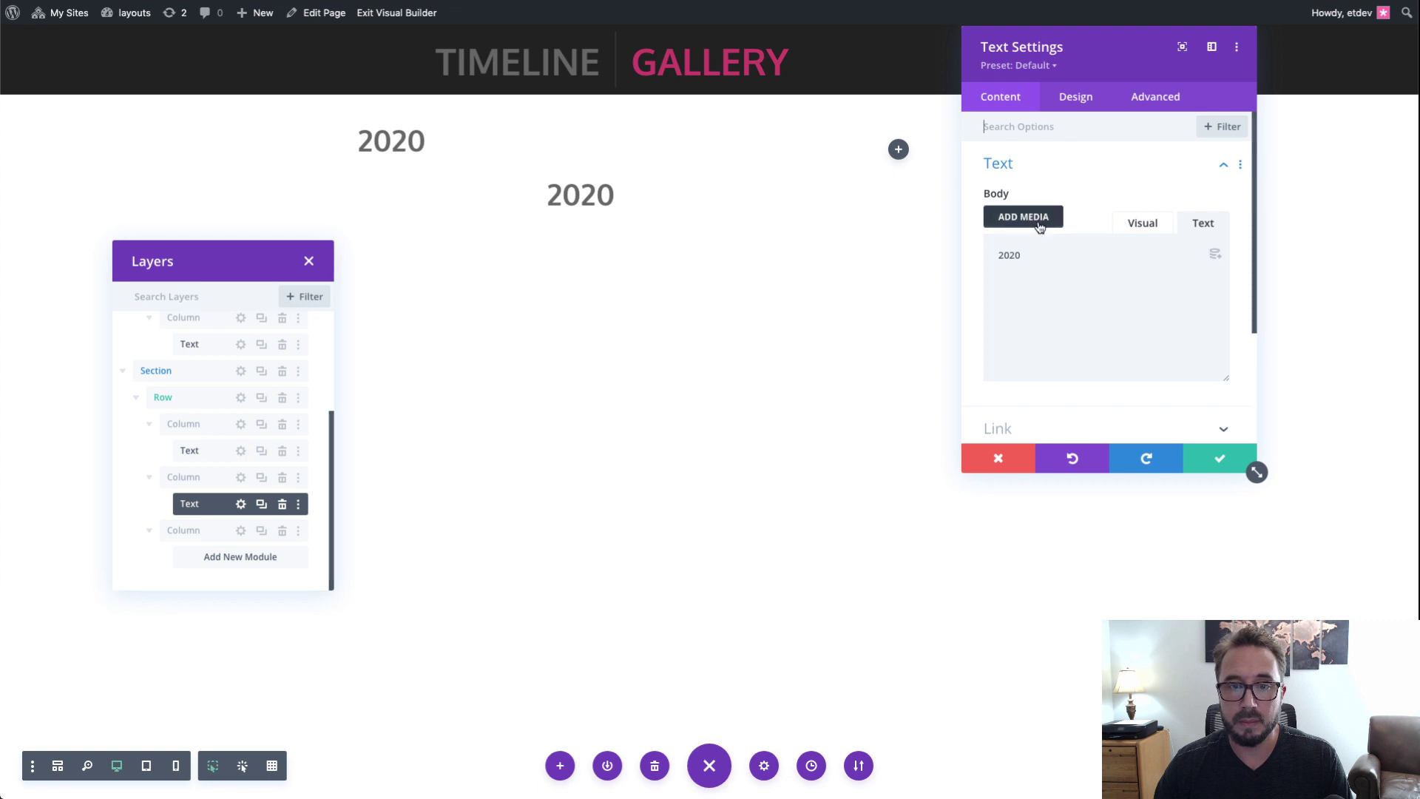
left_click_drag(1034, 254, 996, 256)
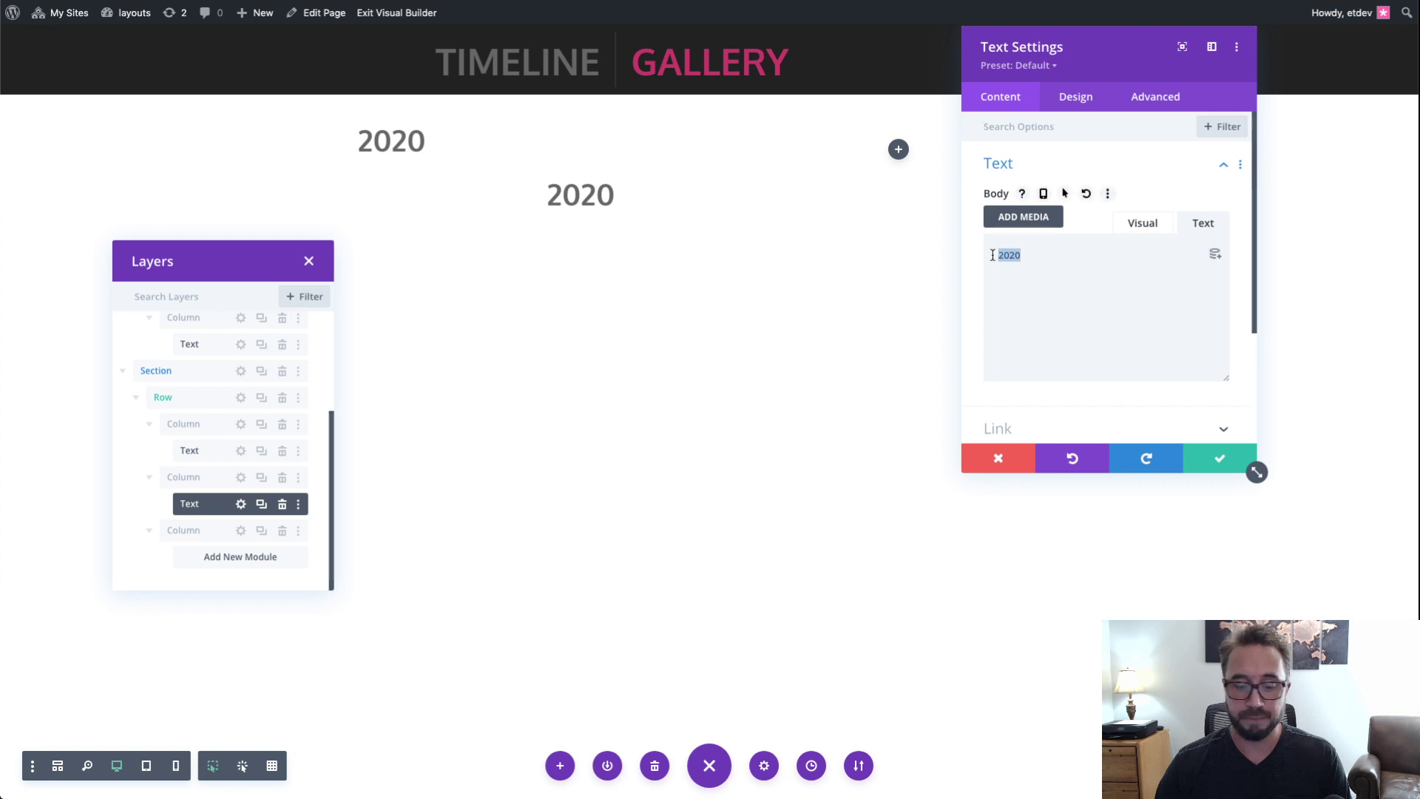
type("c")
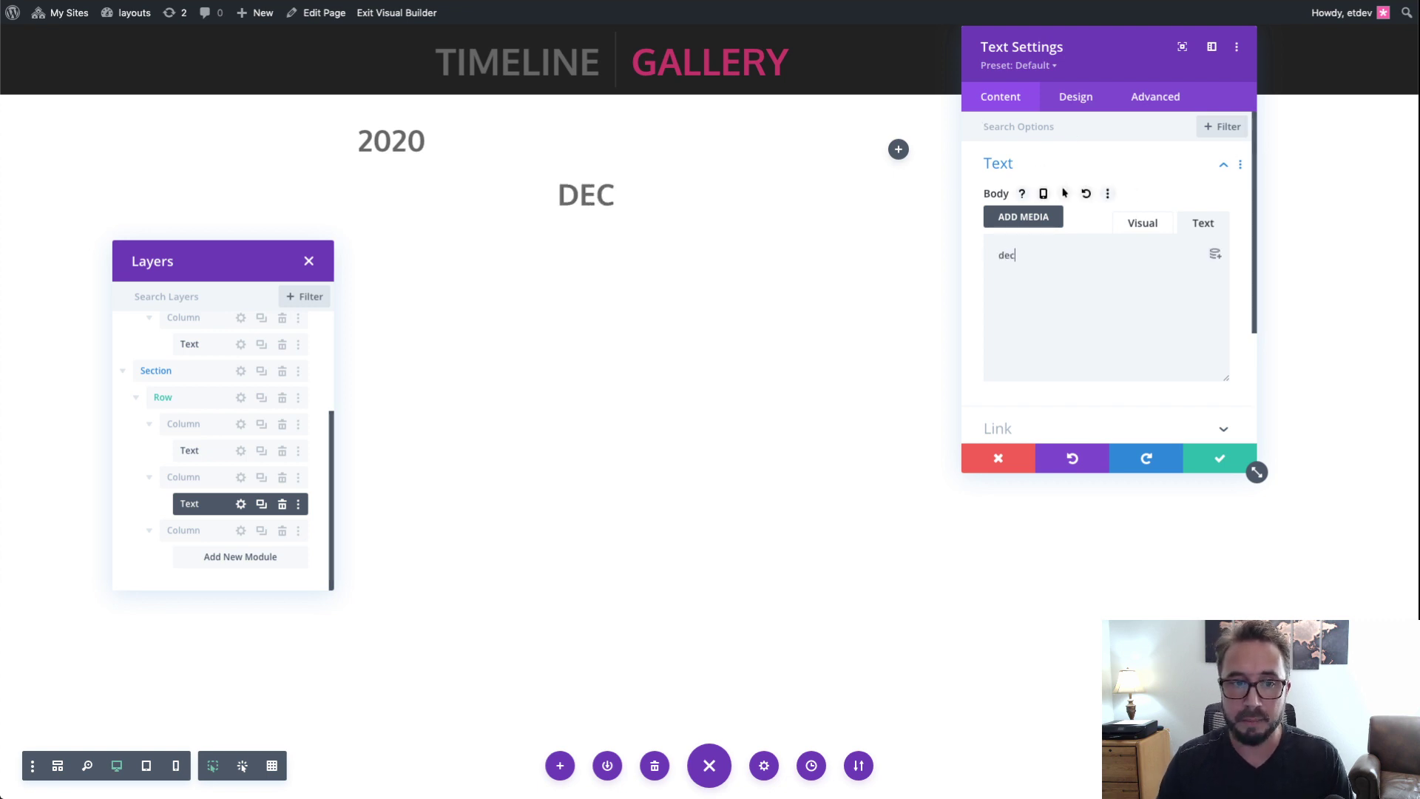
Step: Turn off the uppercase font style for the "dec" text module
left_click(1085, 106)
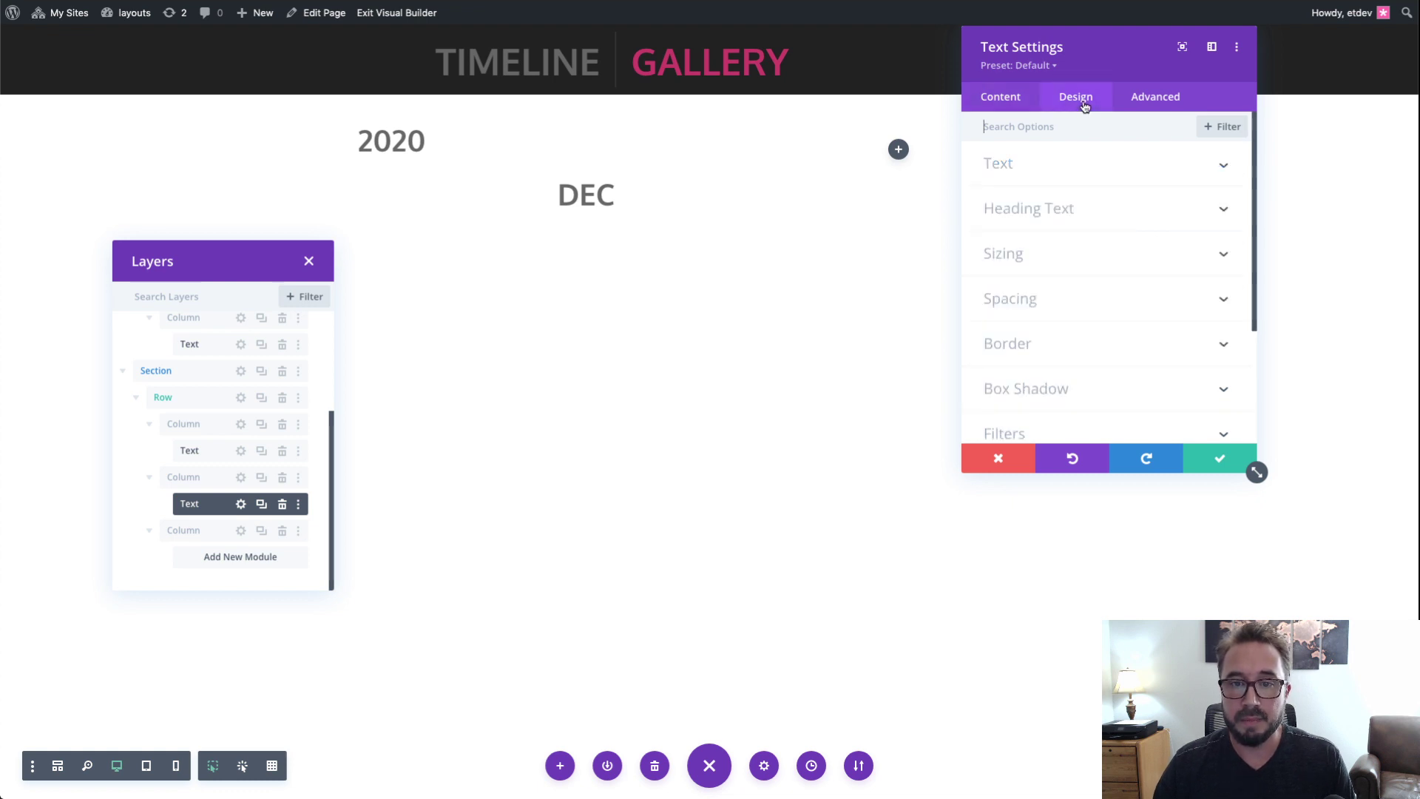
left_click(1072, 174)
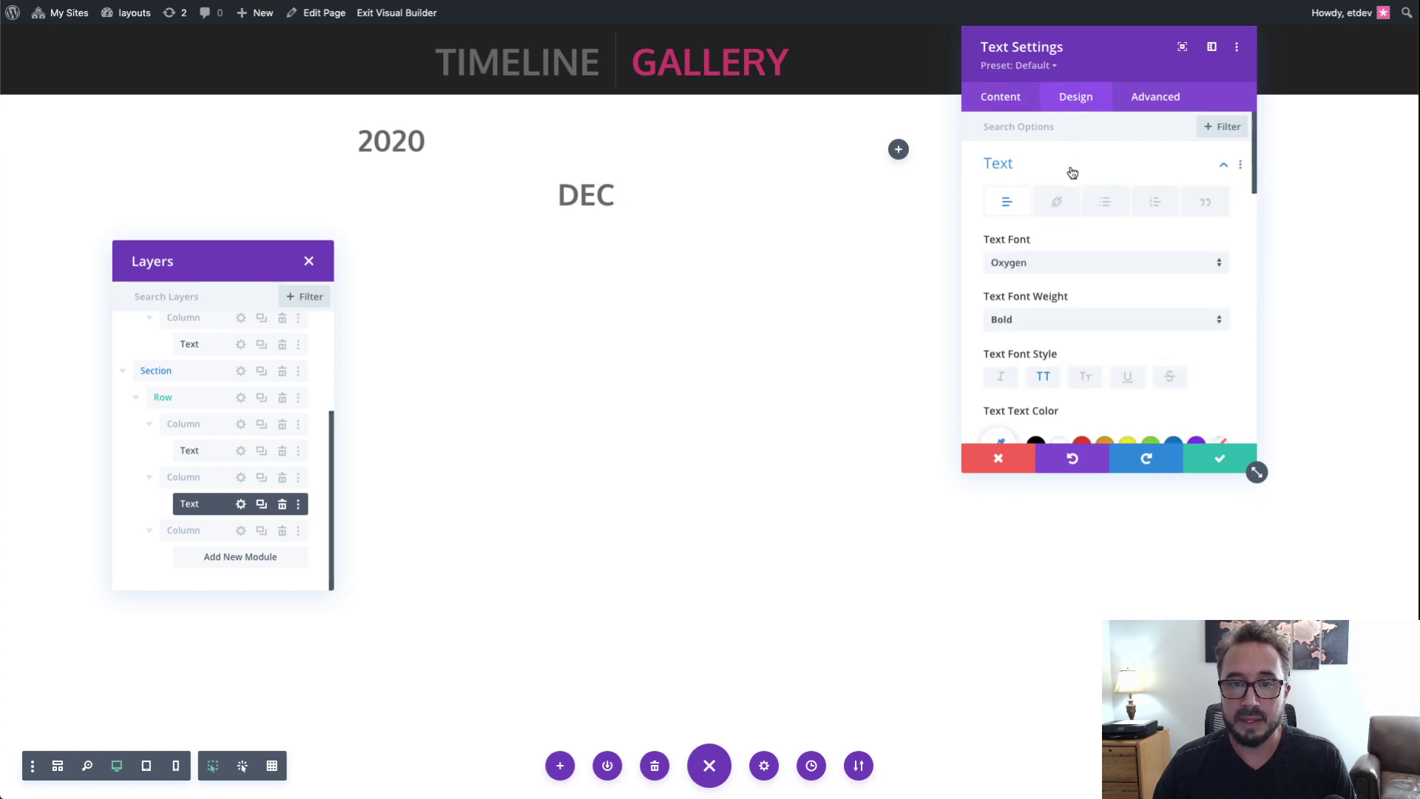
left_click(1049, 379)
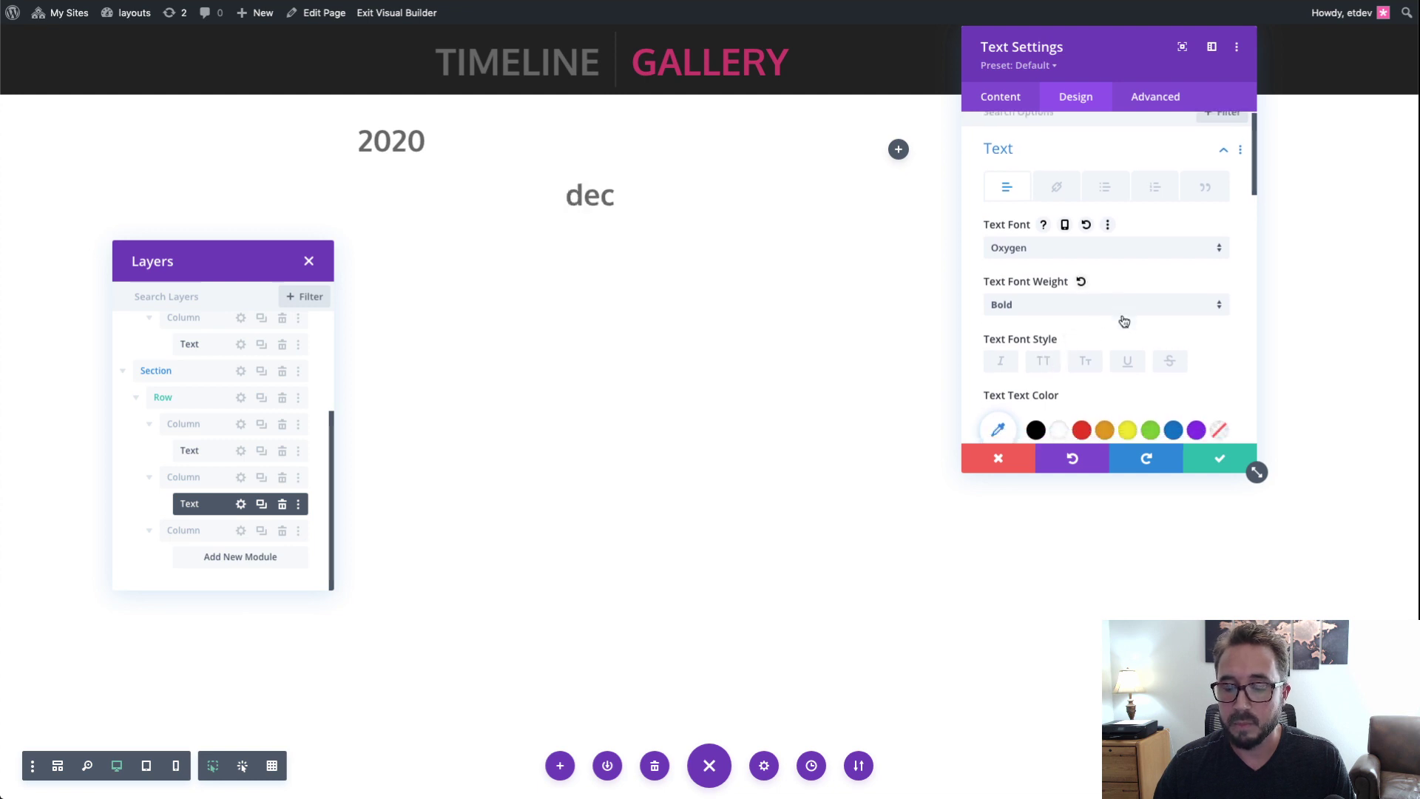
scroll(1123, 318, "down", 2)
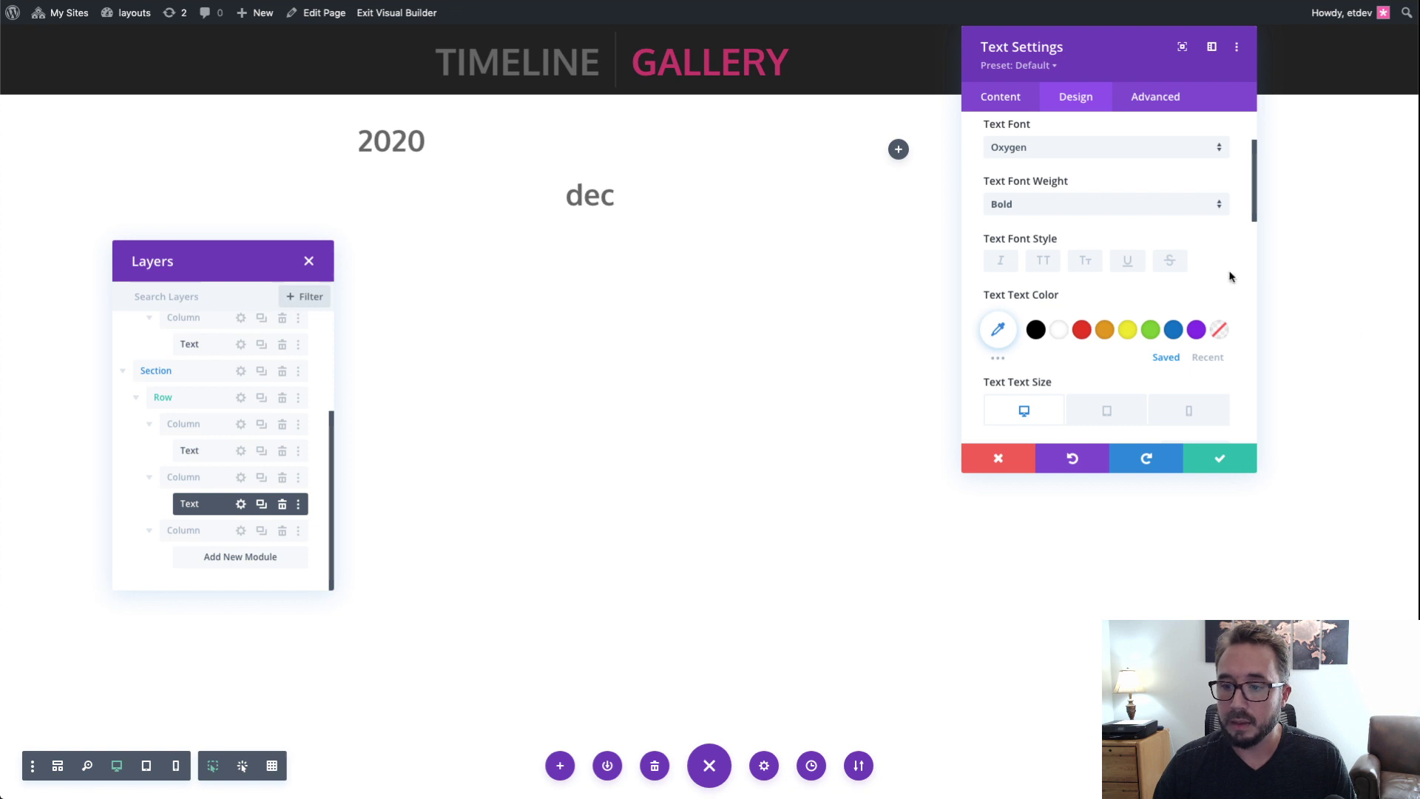
Step: Set the bottom sticky limit of the "dec" text to Row and save the module settings
left_click(1153, 106)
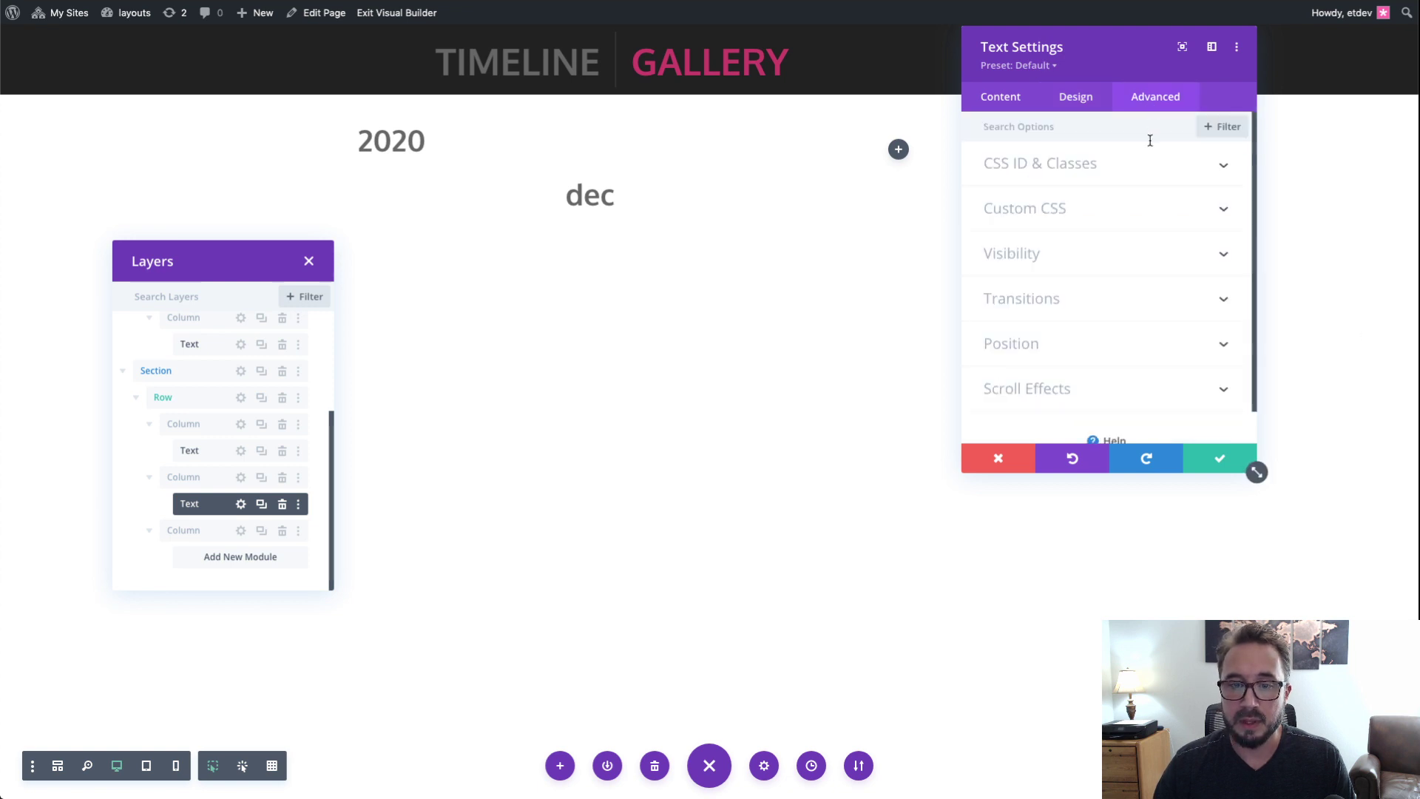
left_click(1071, 353)
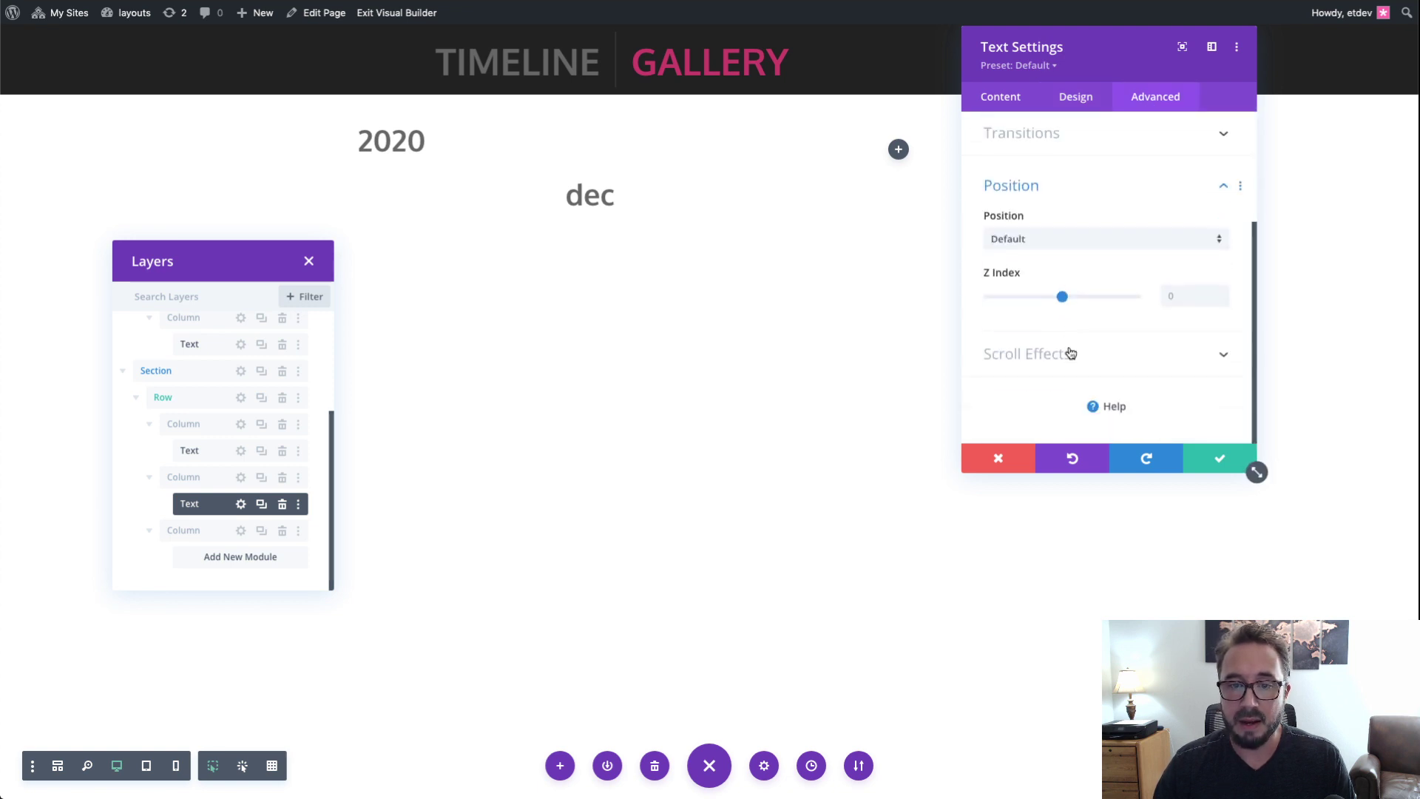
left_click(1071, 353)
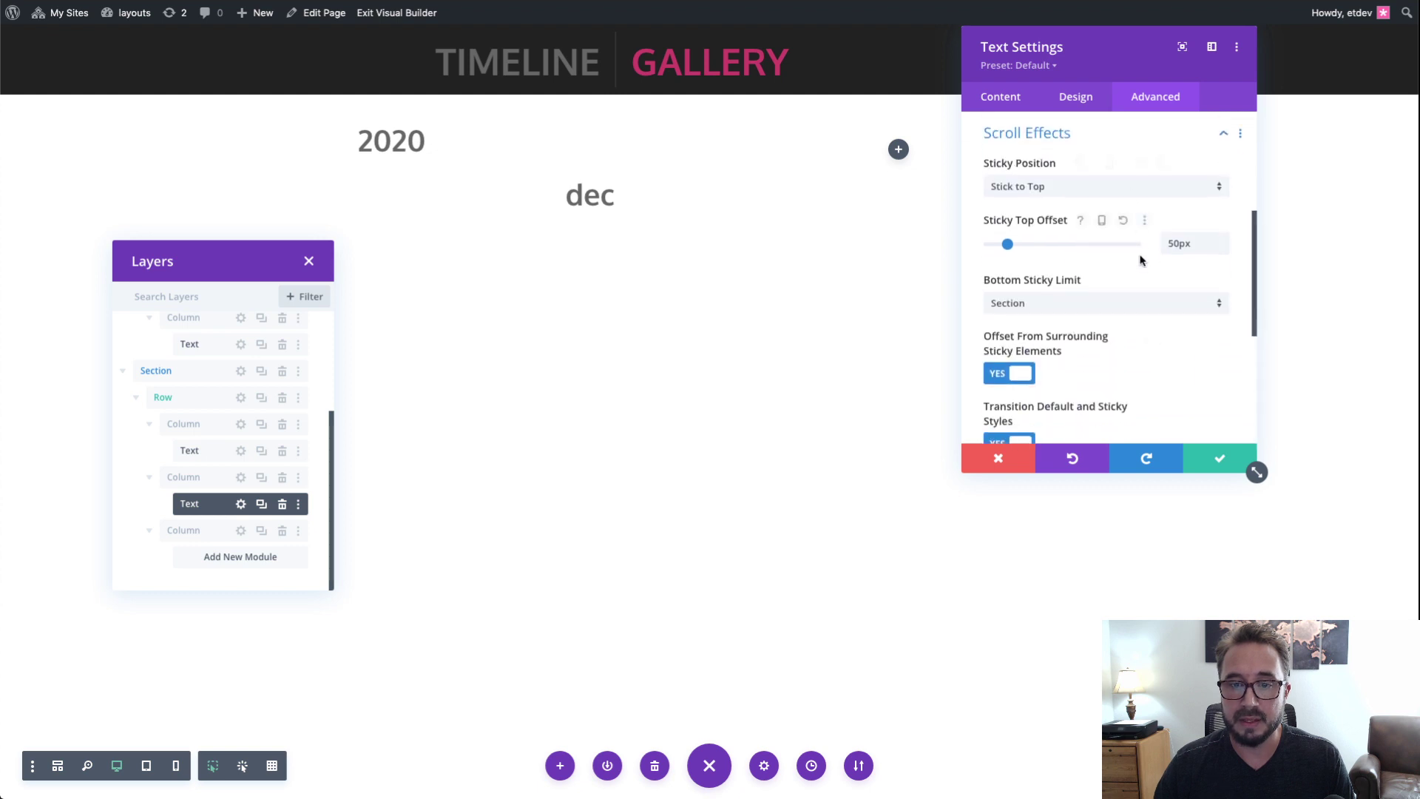
scroll(1137, 264, "down", 1)
scroll(1110, 259, "down", 1)
scroll(1066, 245, "up", 1)
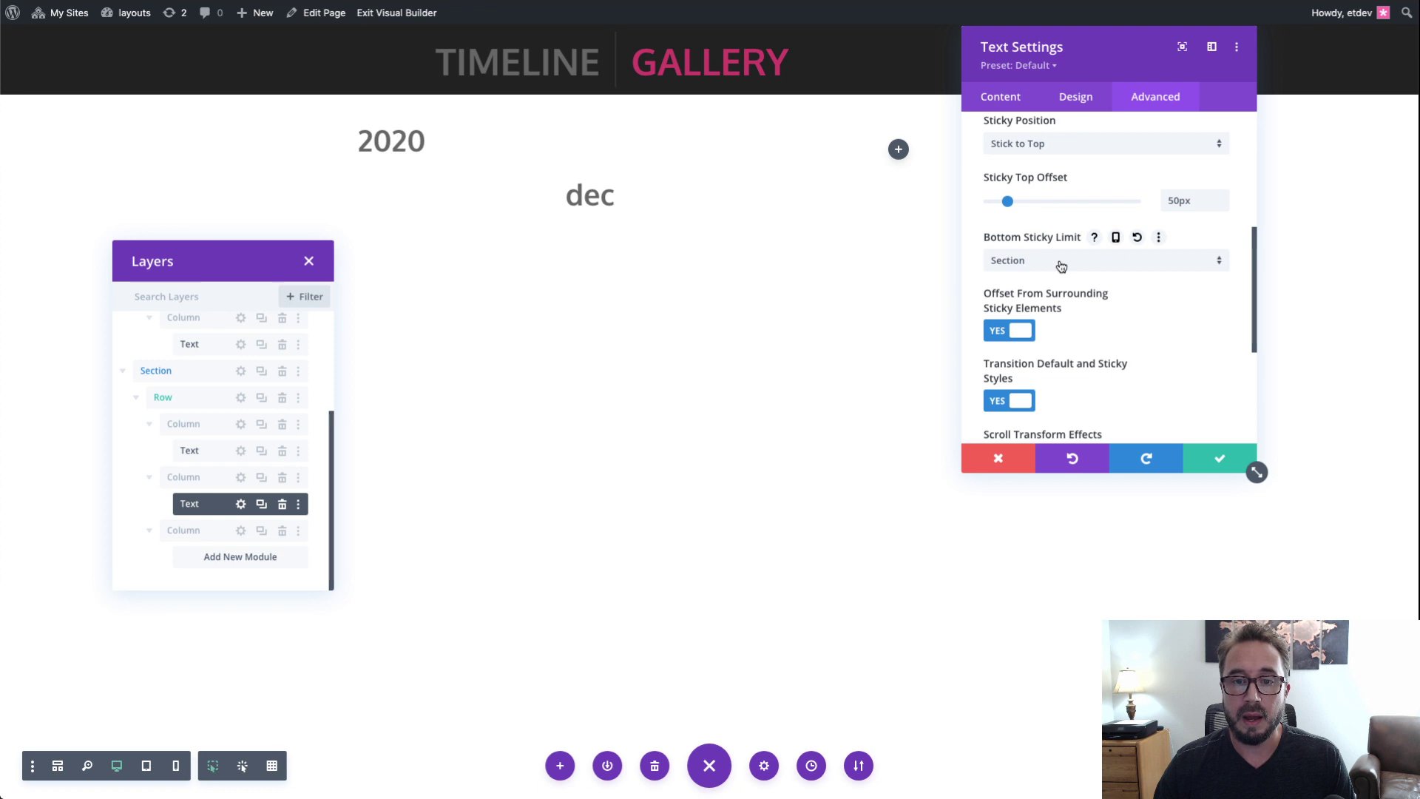
left_click(1061, 263)
left_click(1059, 351)
scroll(1065, 326, "down", 1)
scroll(1074, 318, "up", 2)
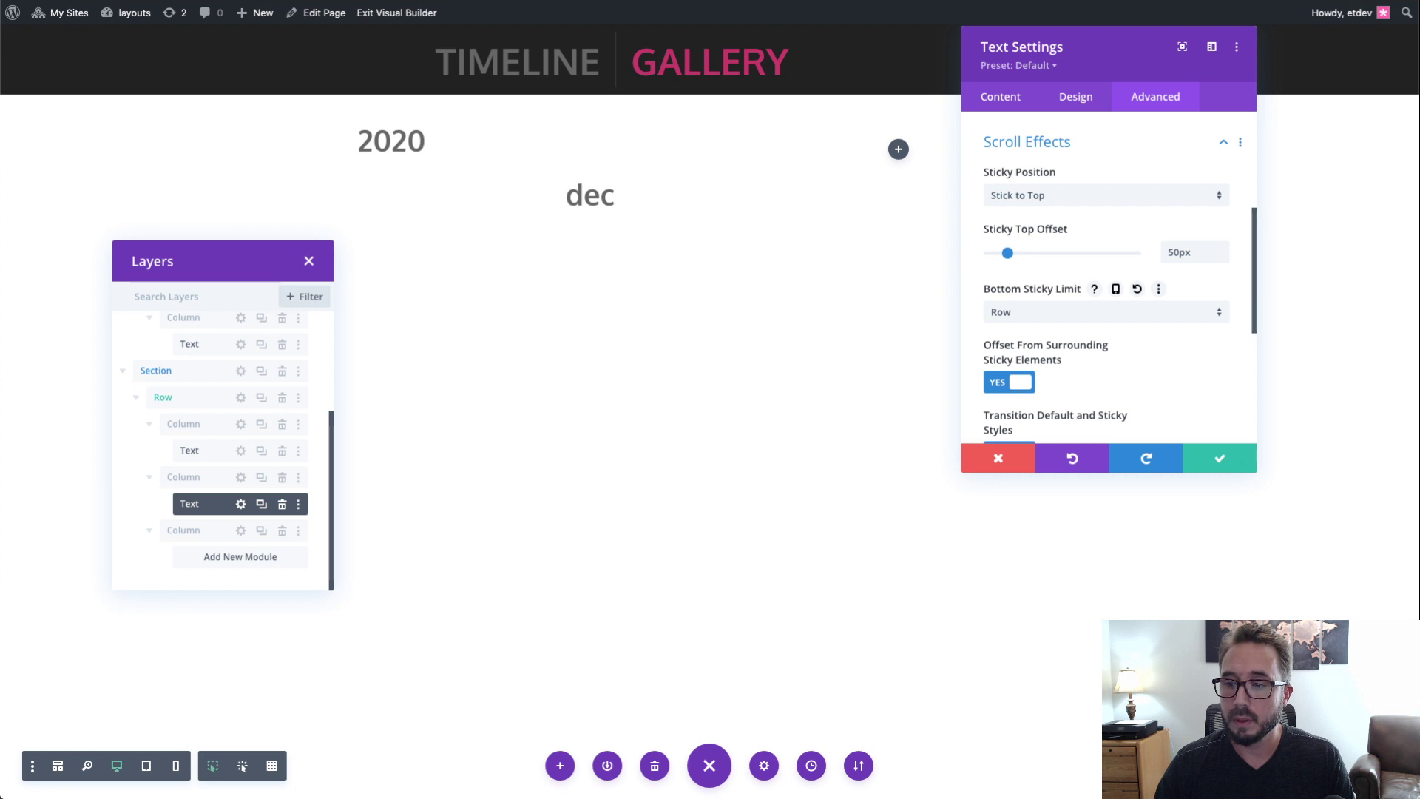
left_click(1222, 466)
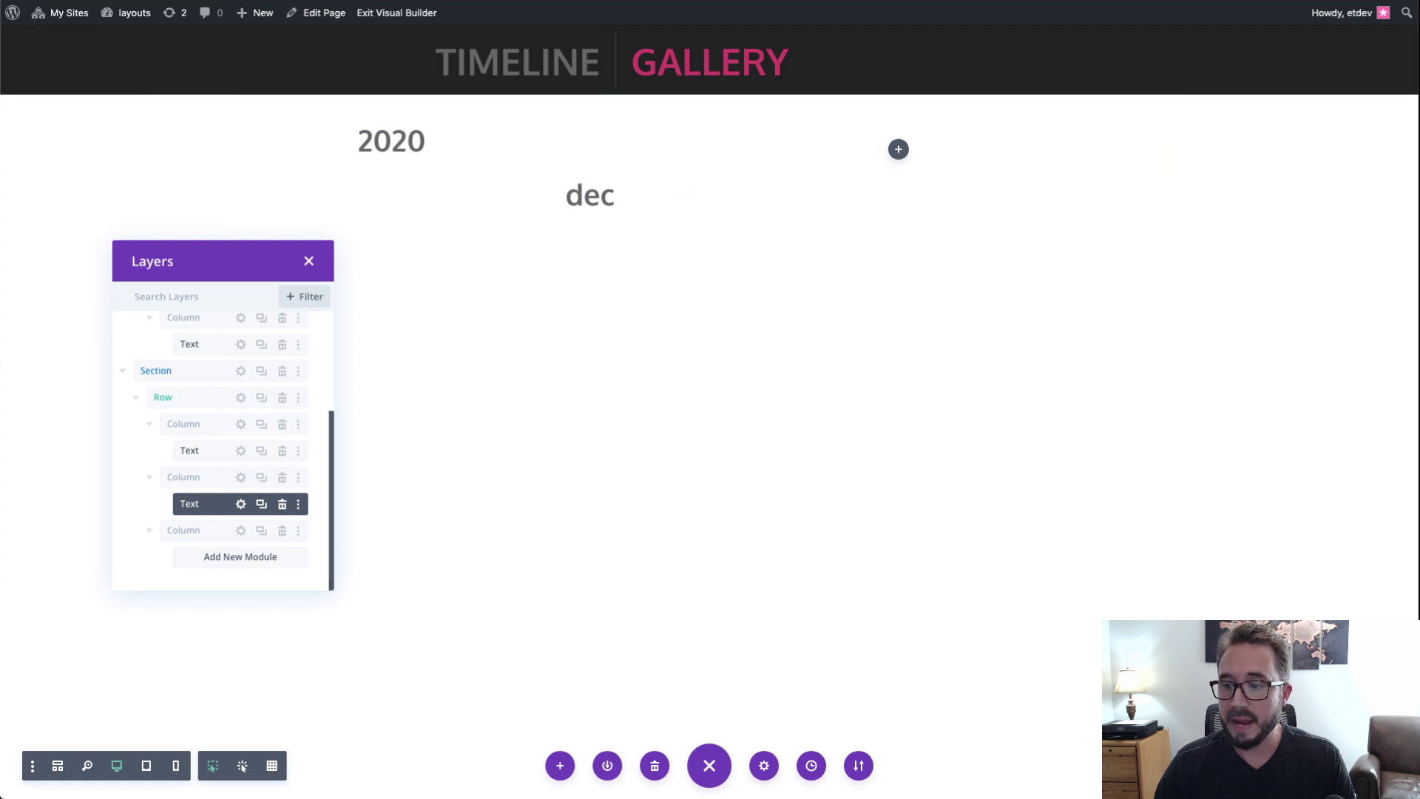
Step: Insert a Gallery module into the row's third column and move its settings window off the gallery preview
left_click(899, 148)
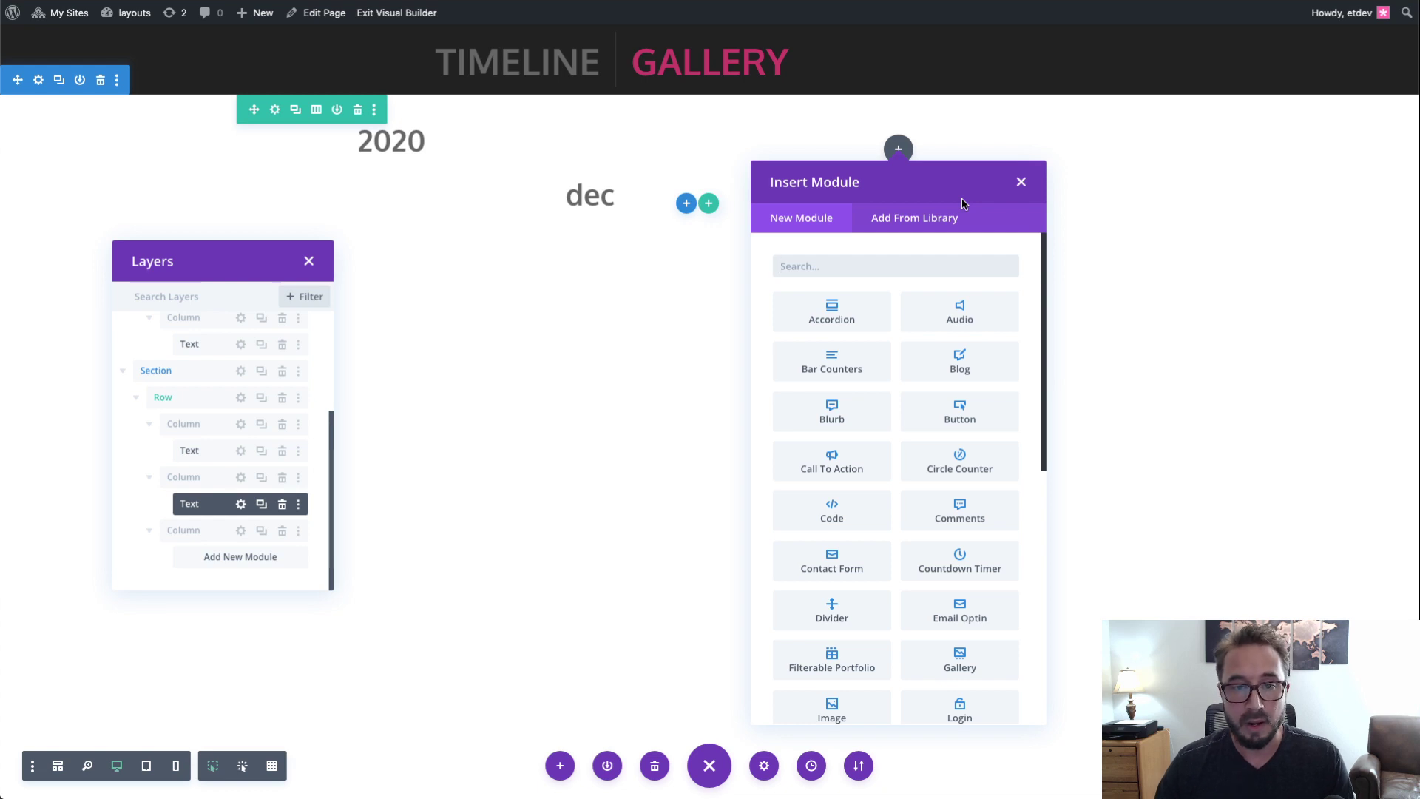
left_click(892, 266)
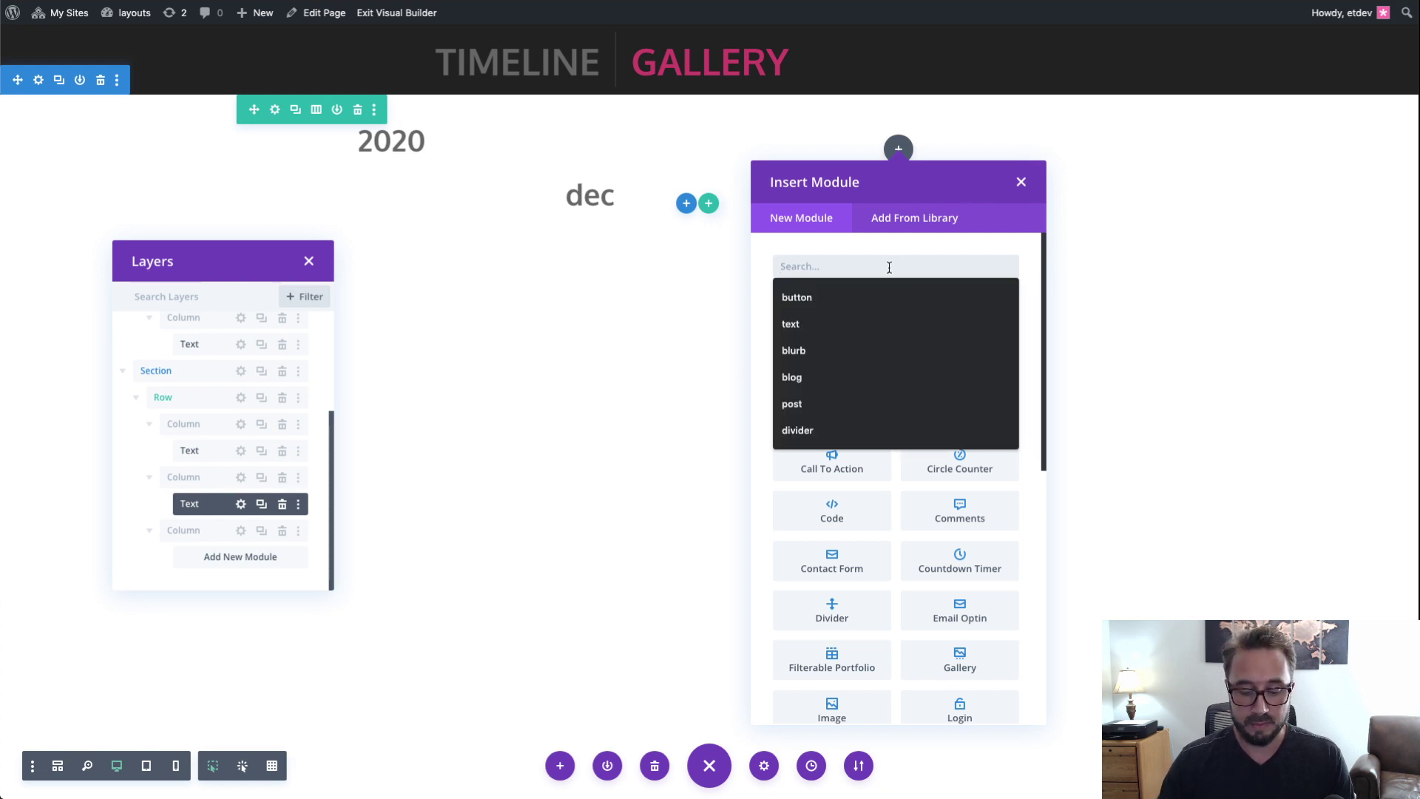
type("gallery")
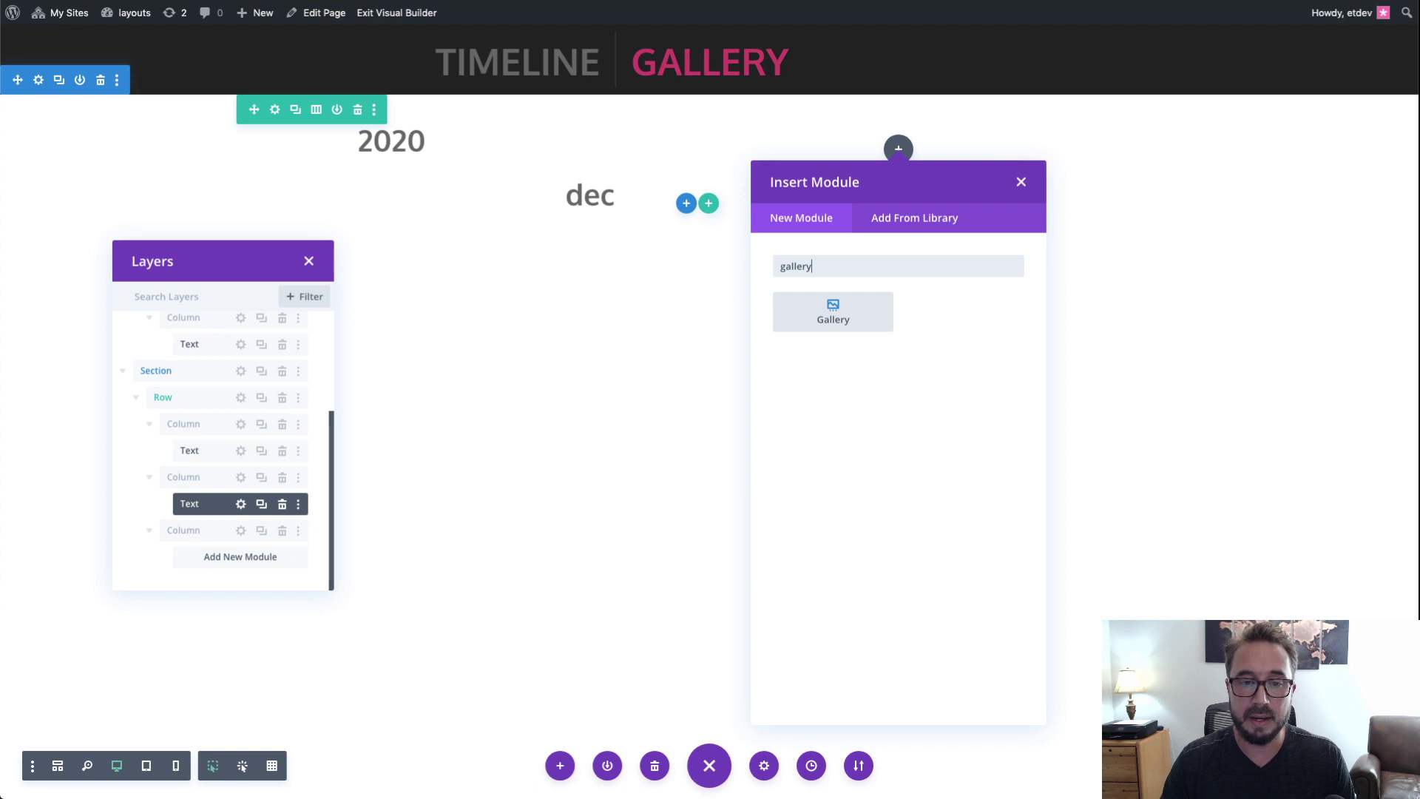
left_click(833, 314)
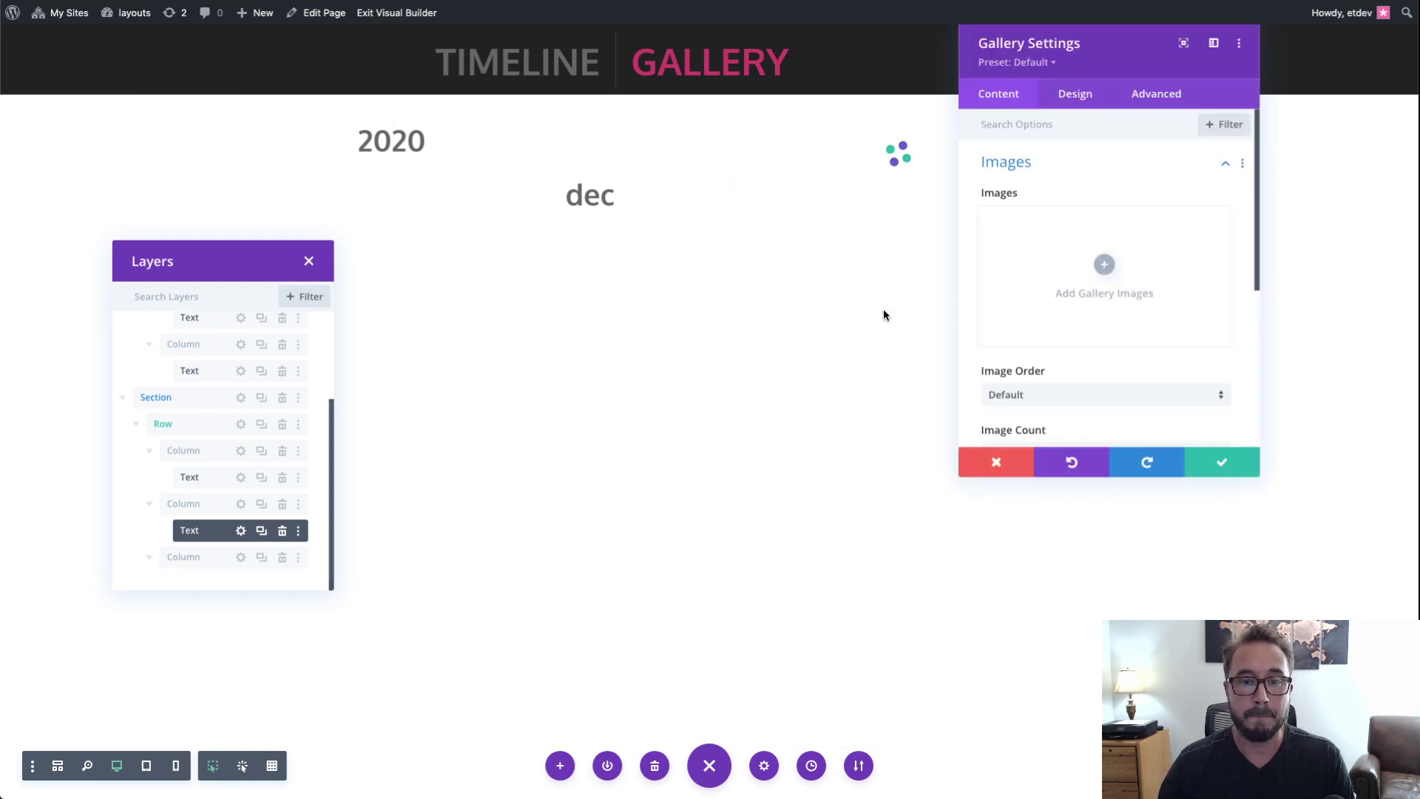
left_click_drag(1113, 71, 405, 107)
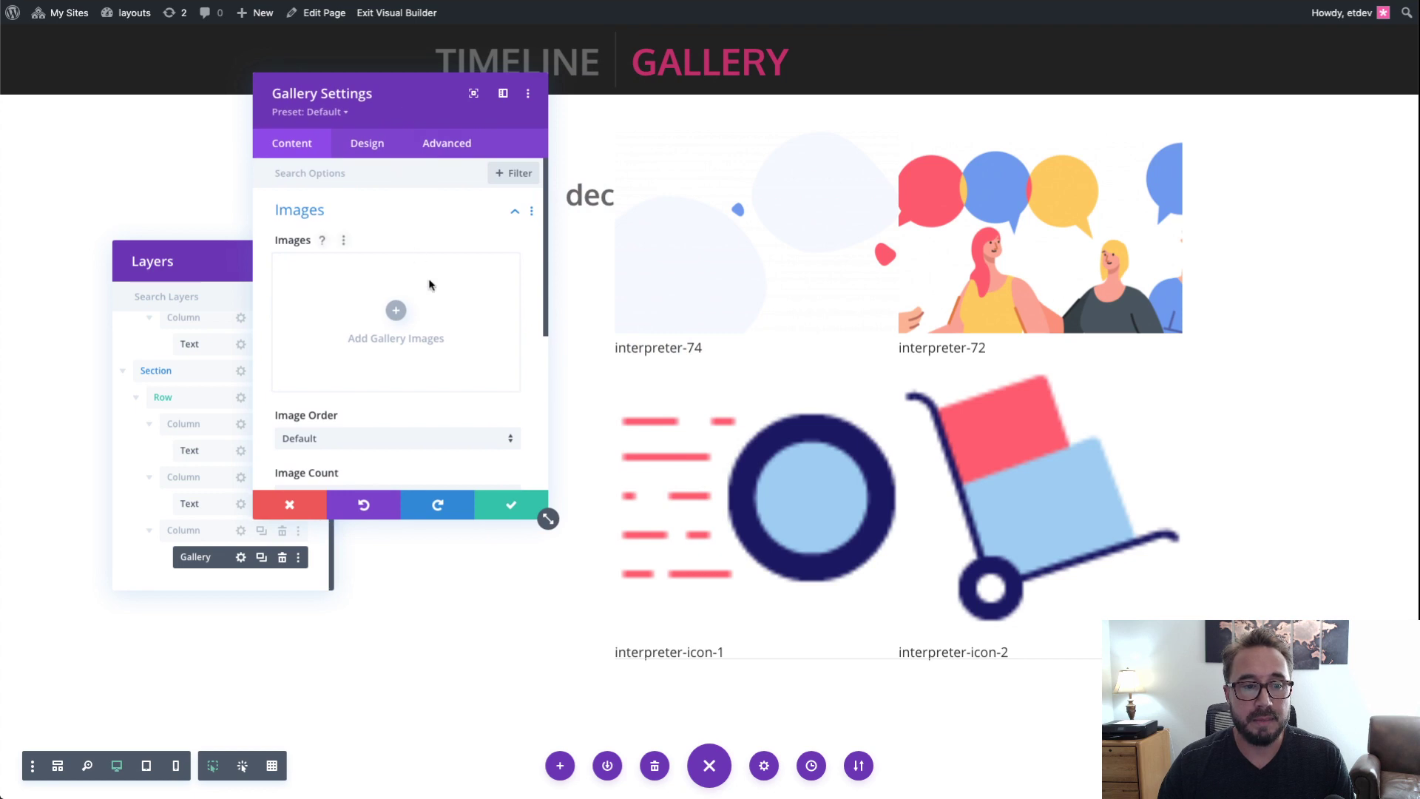
Step: Add the six consecutive media library images from bed-and-breakfast-10 through bed-and-breakfast-06 to the gallery
left_click(396, 310)
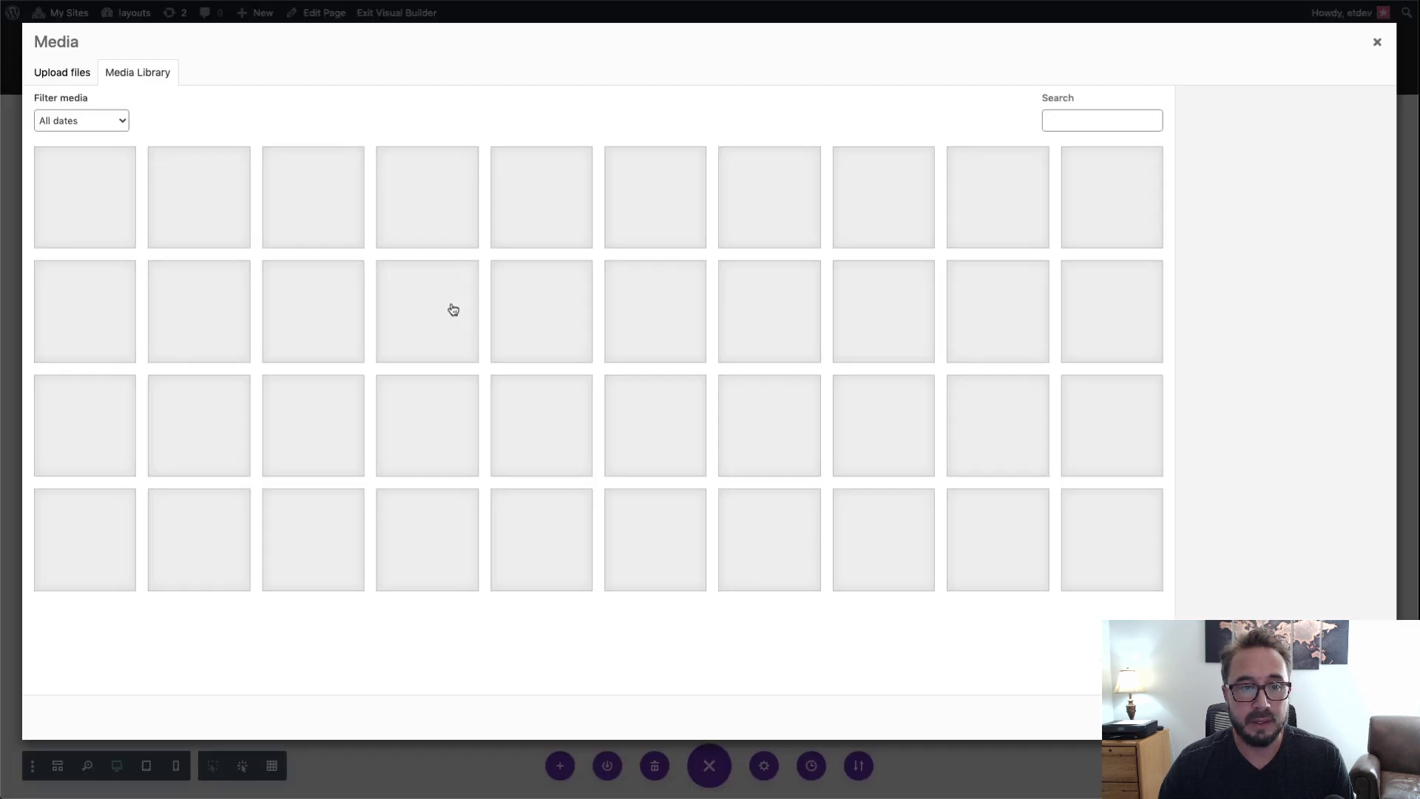
left_click(674, 319)
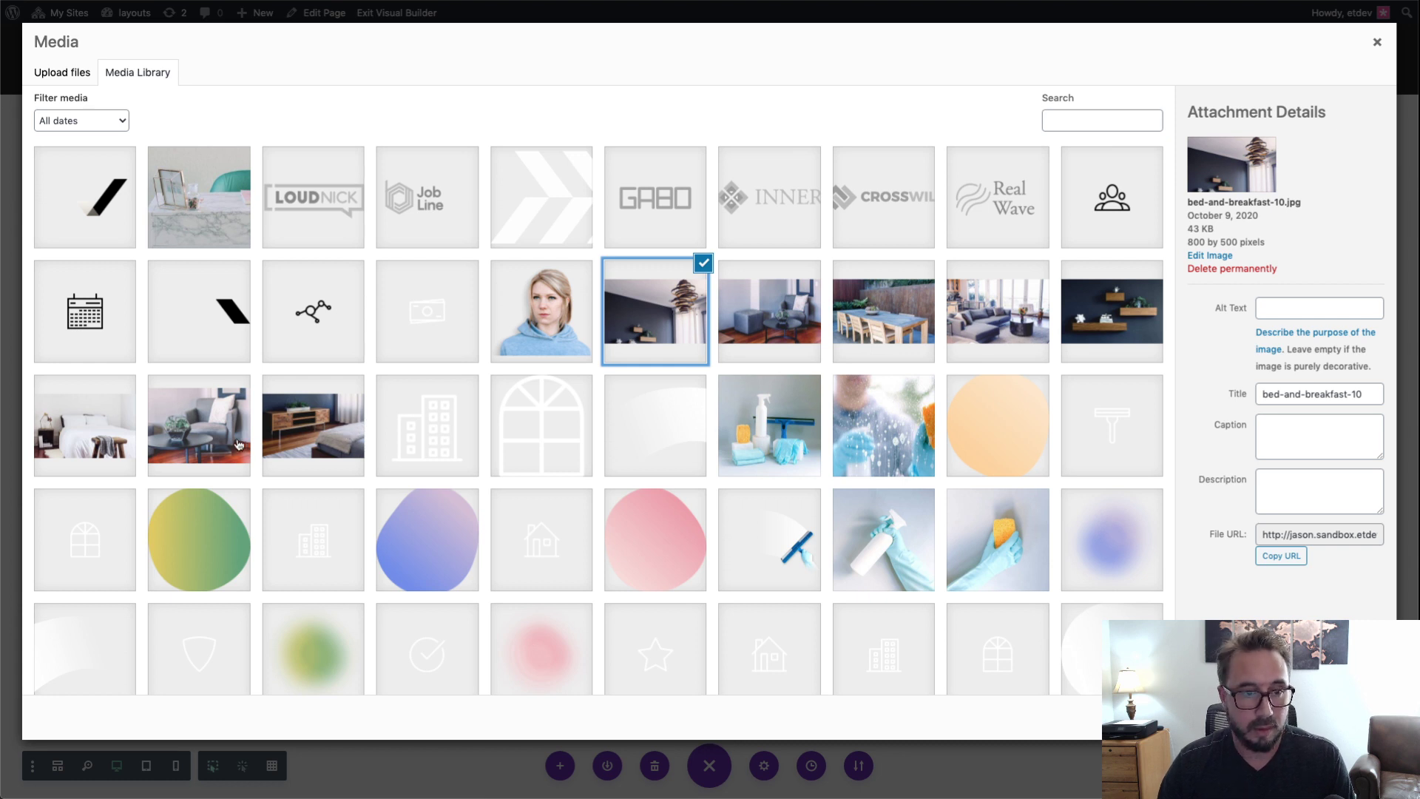
left_click(132, 432, "shift")
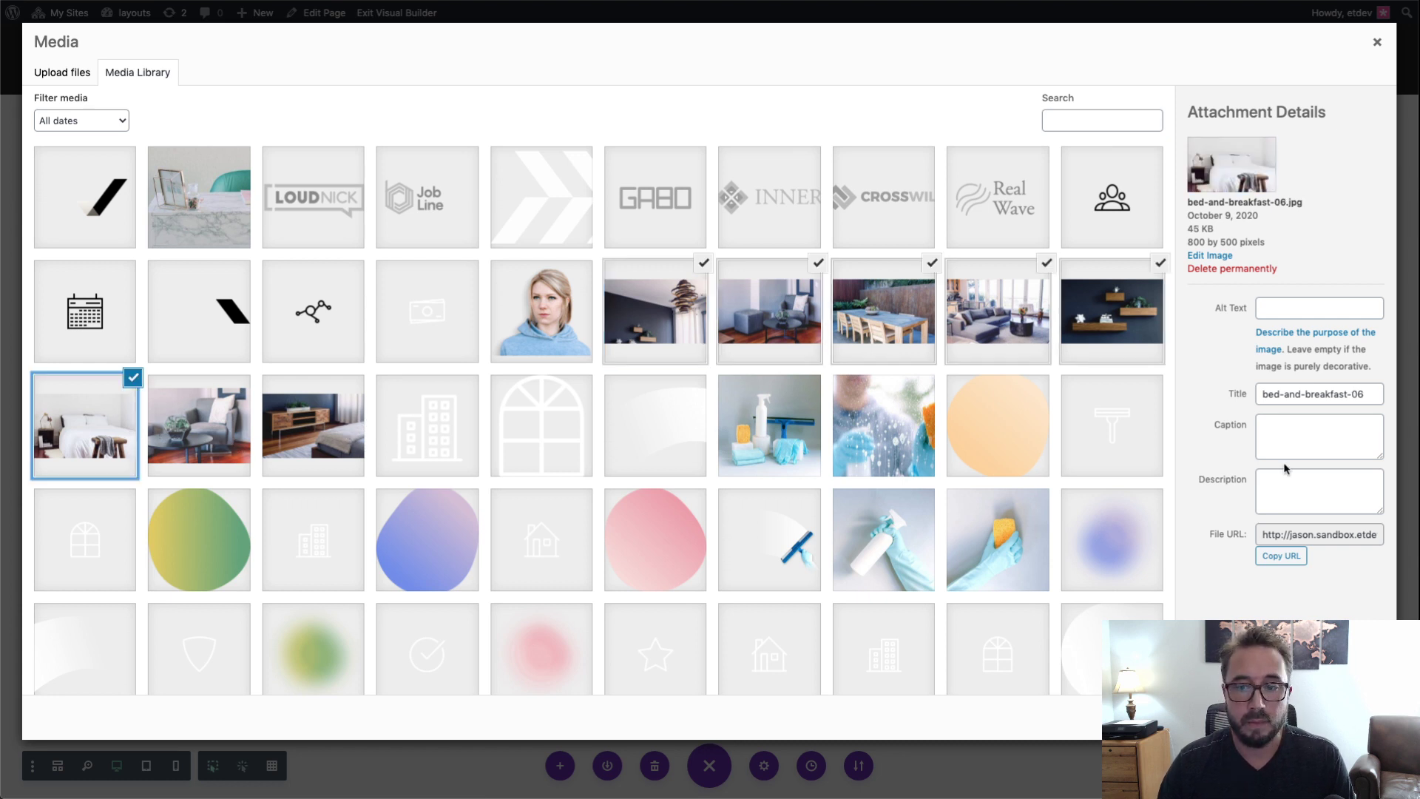
left_click(1339, 718)
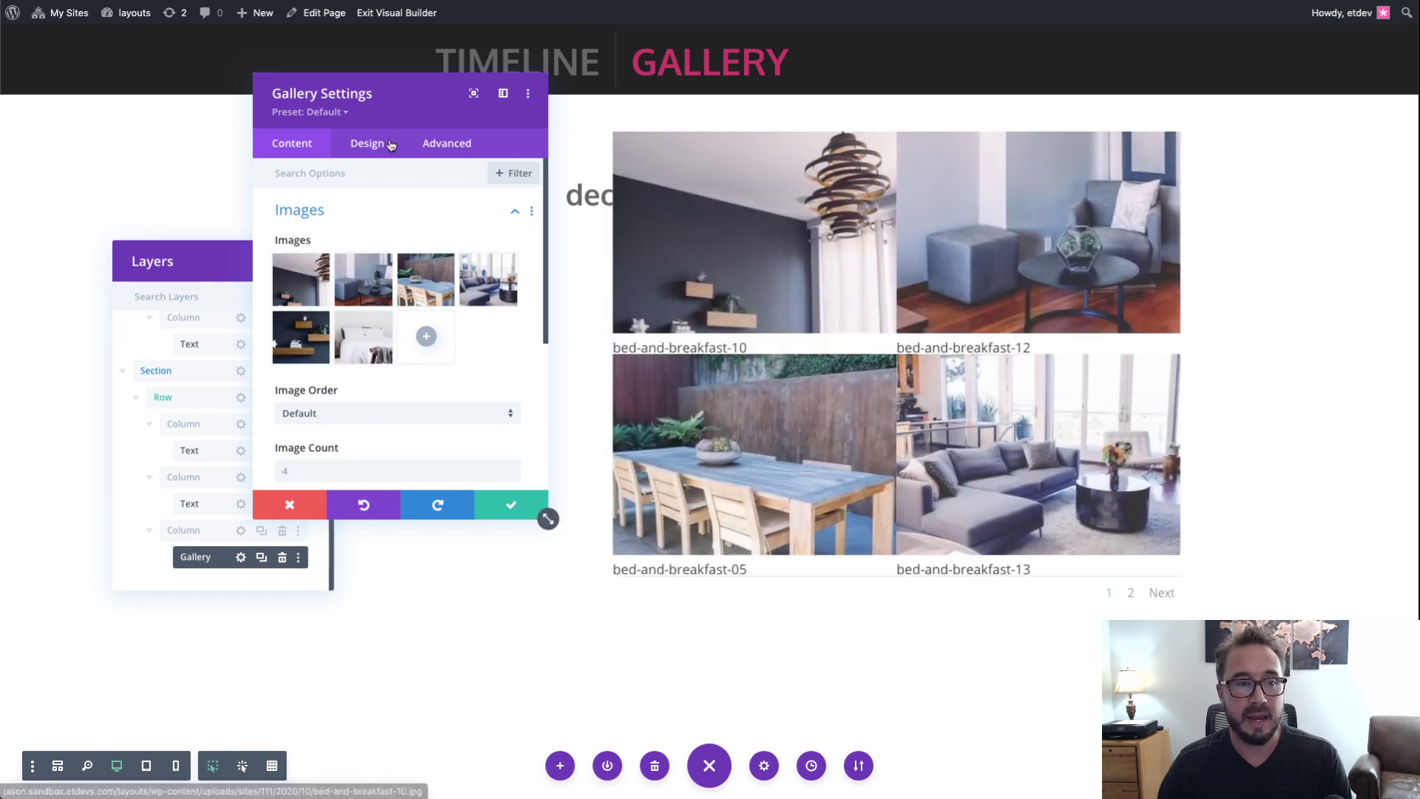
Step: Set the gallery's image count to 6
left_click_drag(383, 112, 319, 115)
scroll(352, 384, "down", 3)
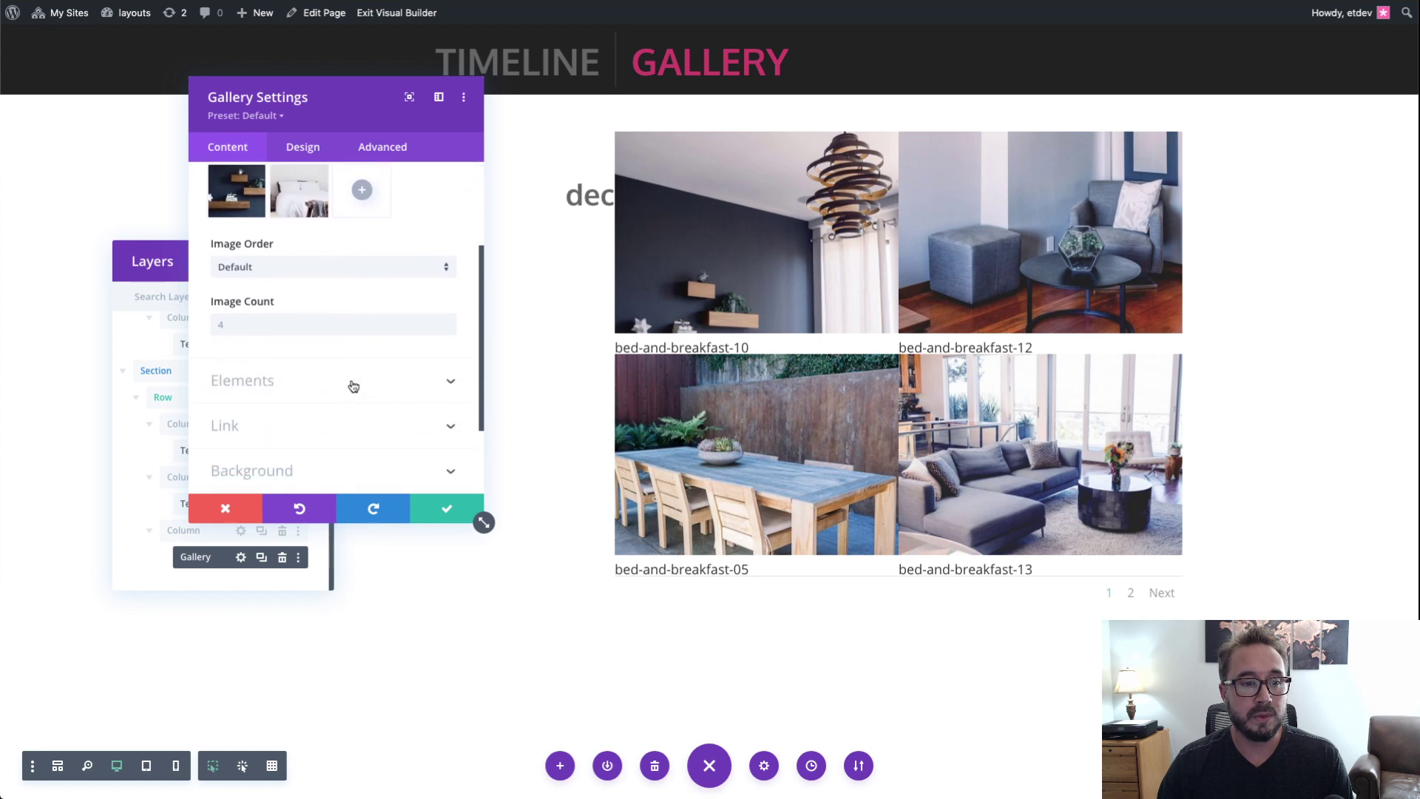
left_click(321, 313)
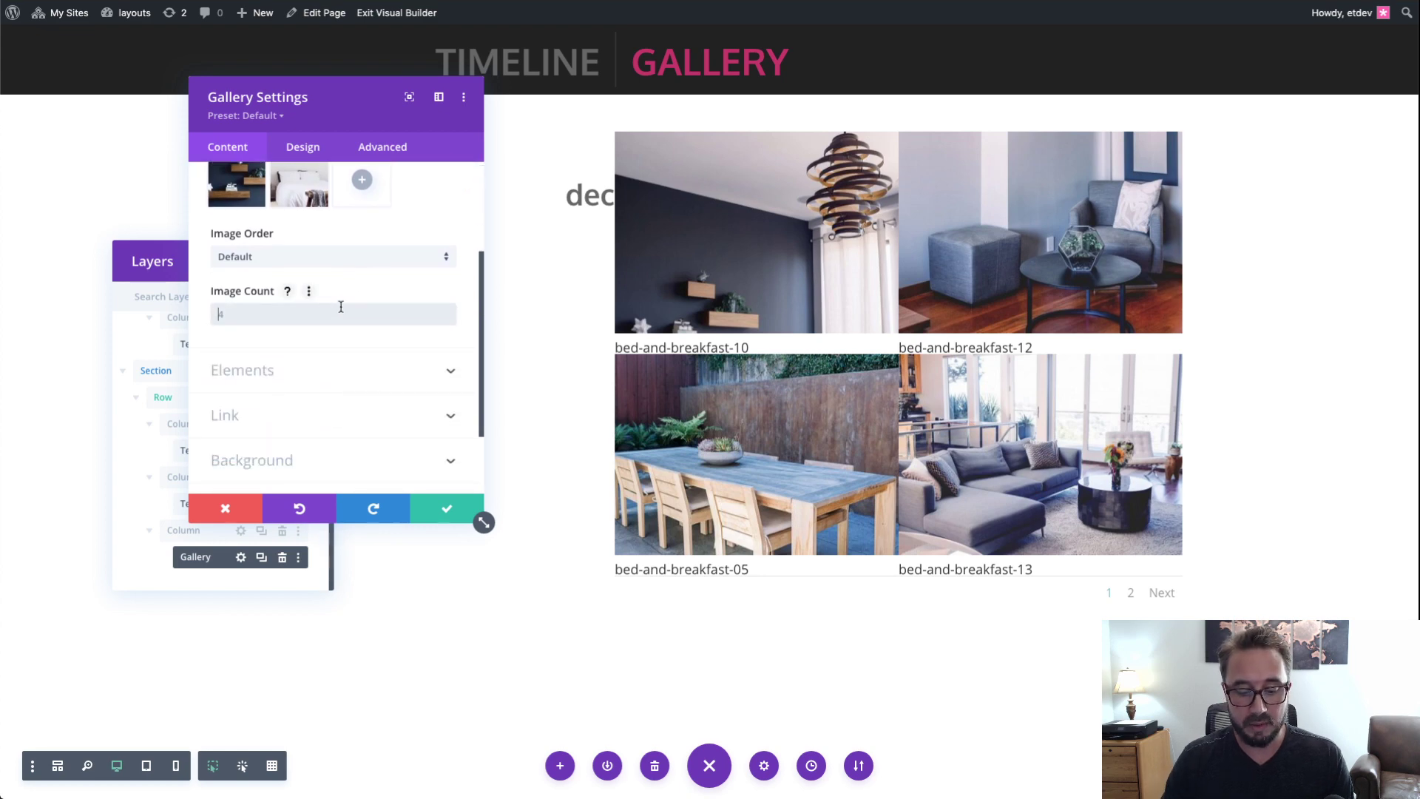
type("6")
Step: Hide the gallery's title and caption as well as its pagination
left_click(336, 375)
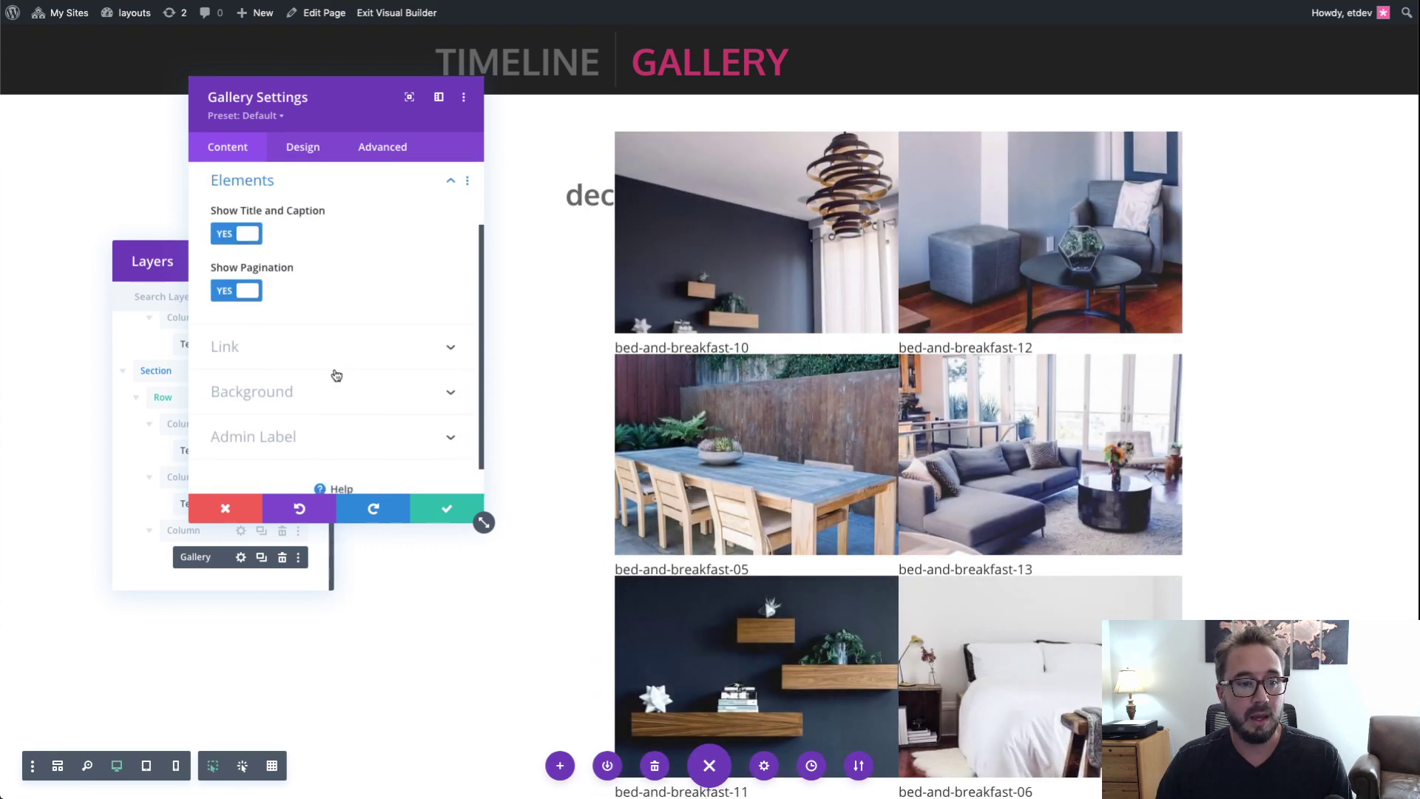
left_click(250, 238)
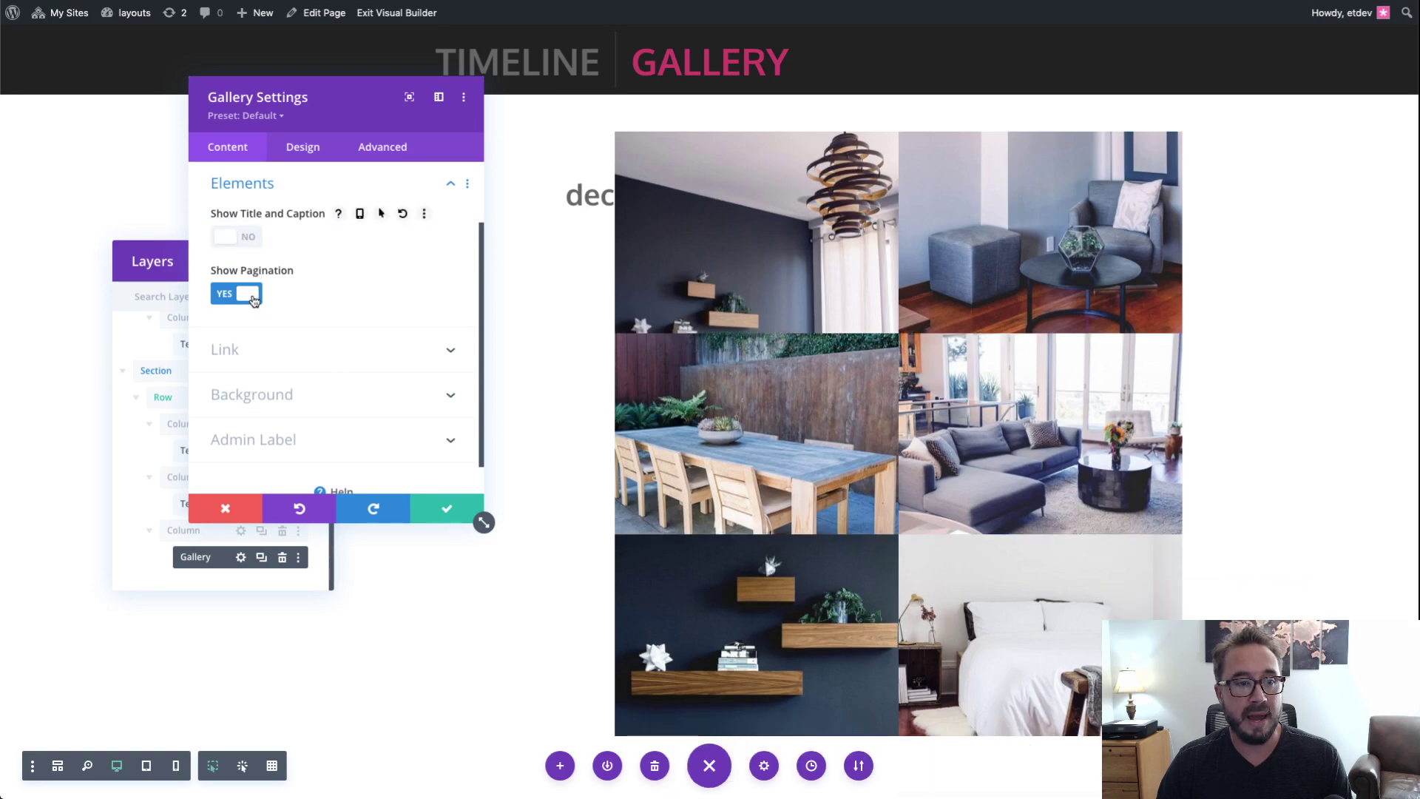
left_click(253, 297)
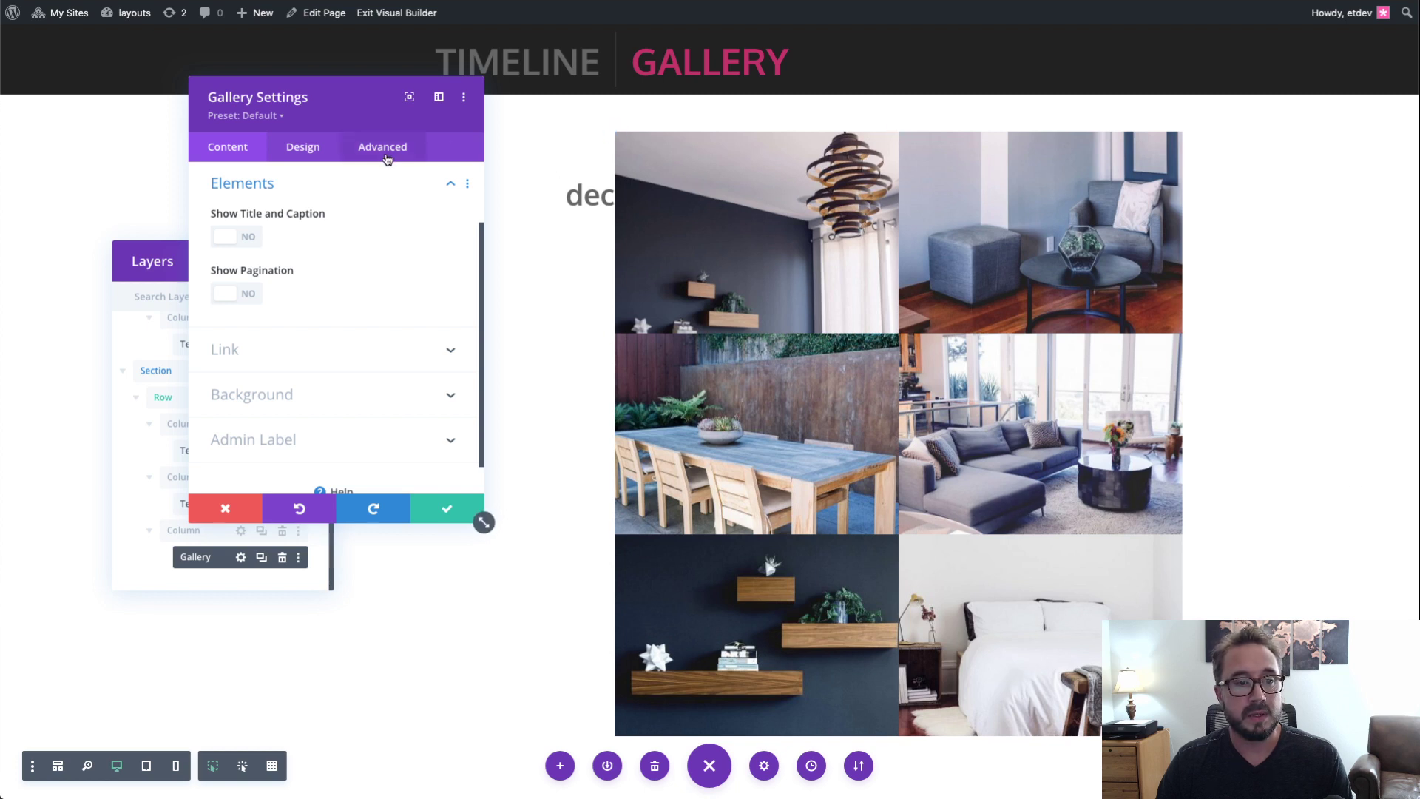
Step: Add the custom CSS "padding: 0 1% 2% 1%;" to the gallery module's Gallery Item element
left_click(384, 155)
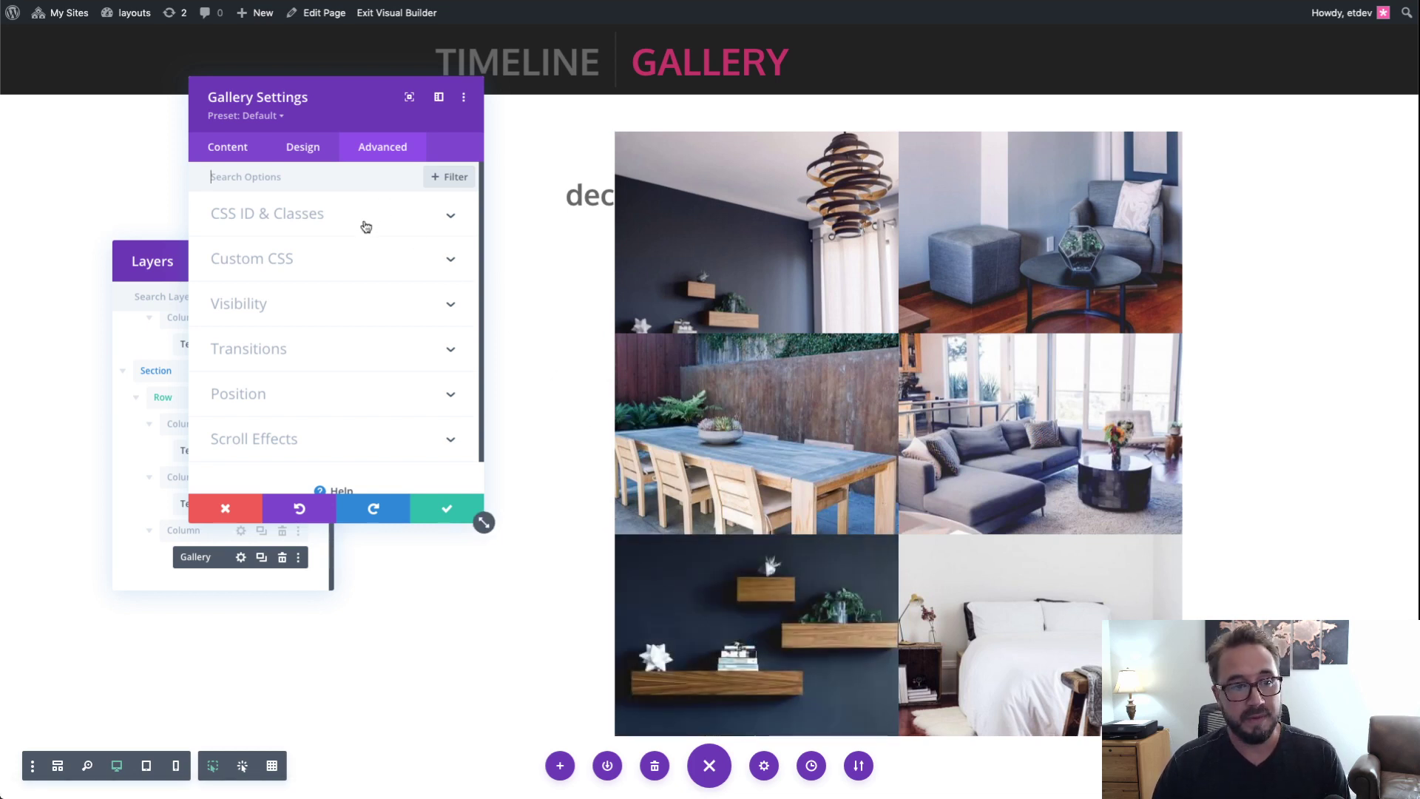
left_click(355, 259)
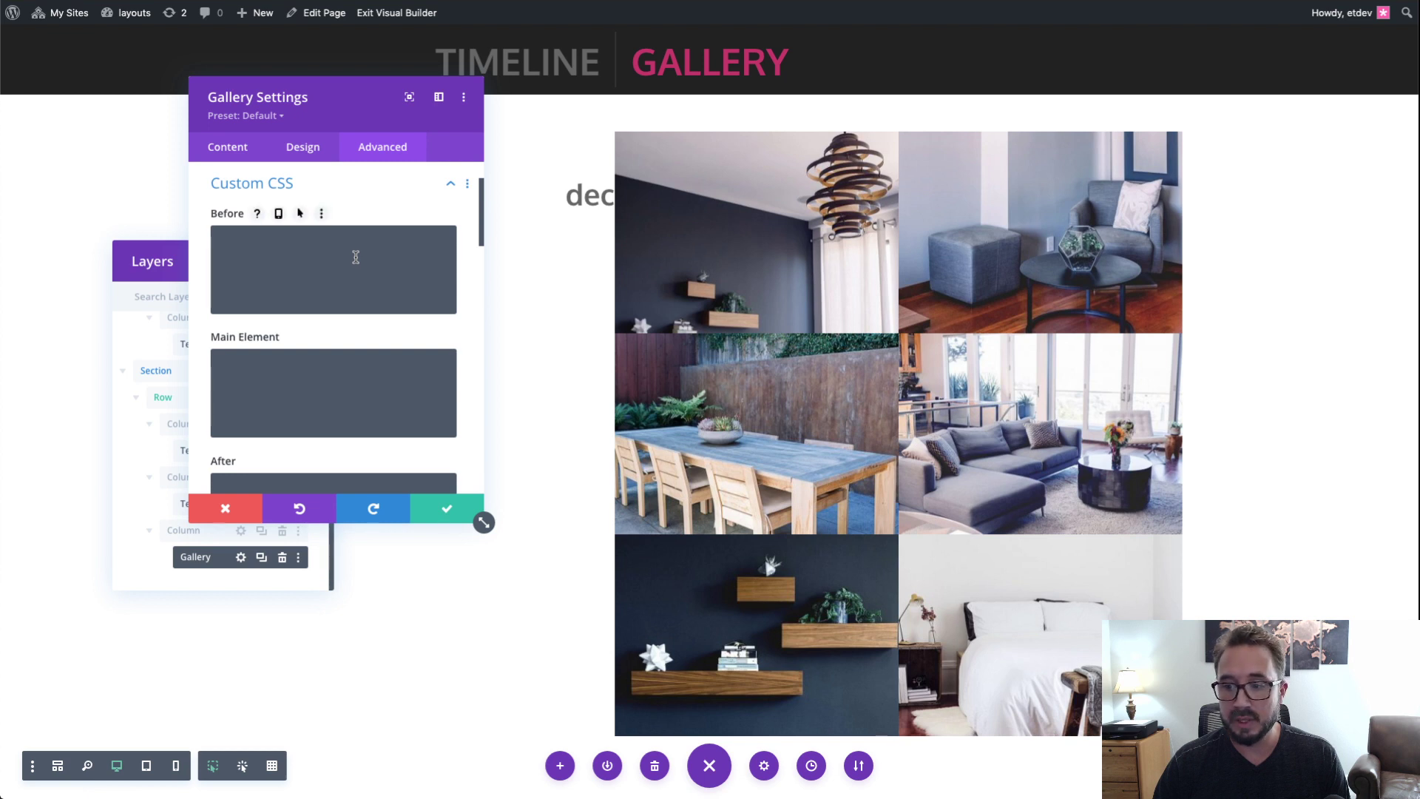
scroll(355, 256, "down", 2)
scroll(355, 256, "up", 2)
scroll(355, 256, "down", 4)
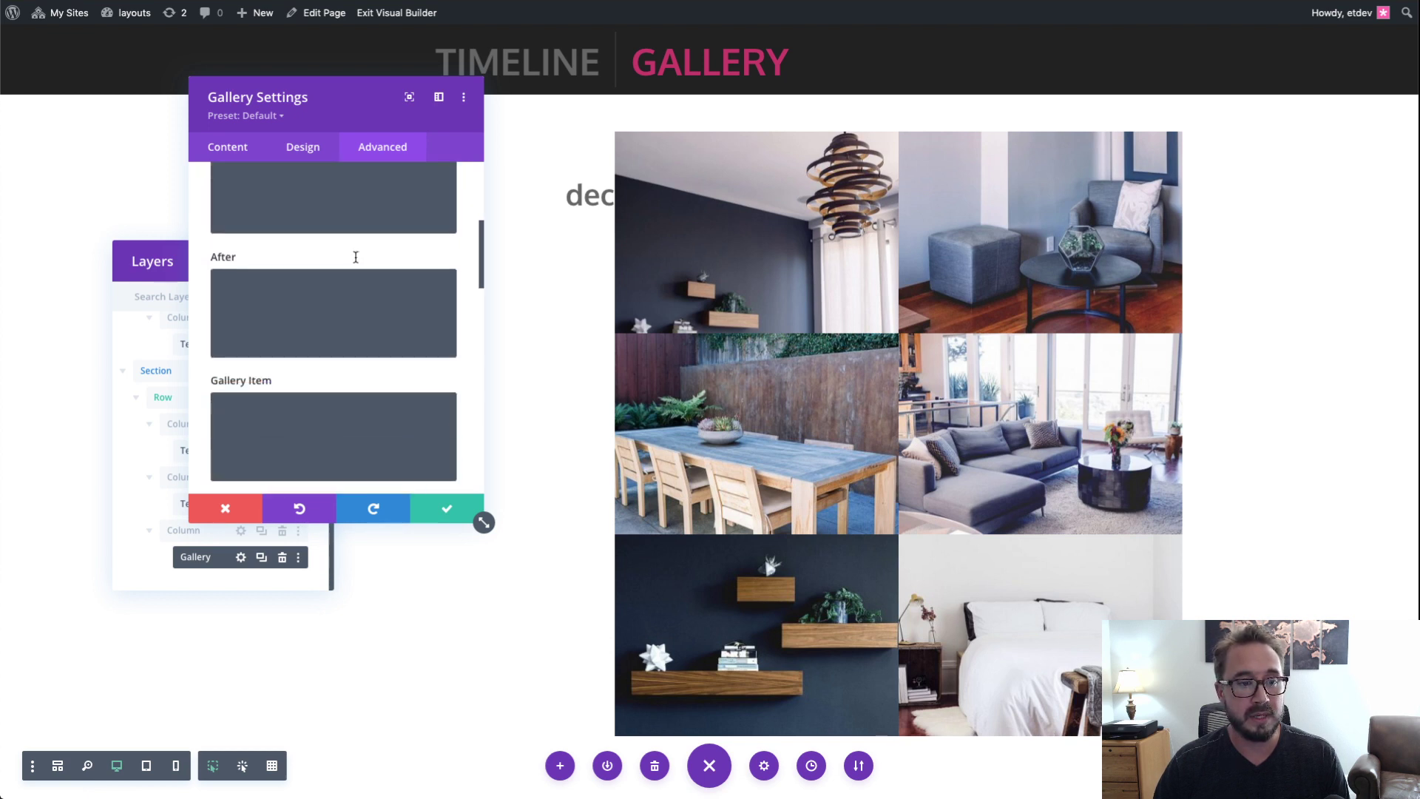
scroll(355, 257, "down", 4)
scroll(349, 259, "up", 1)
left_click(352, 271)
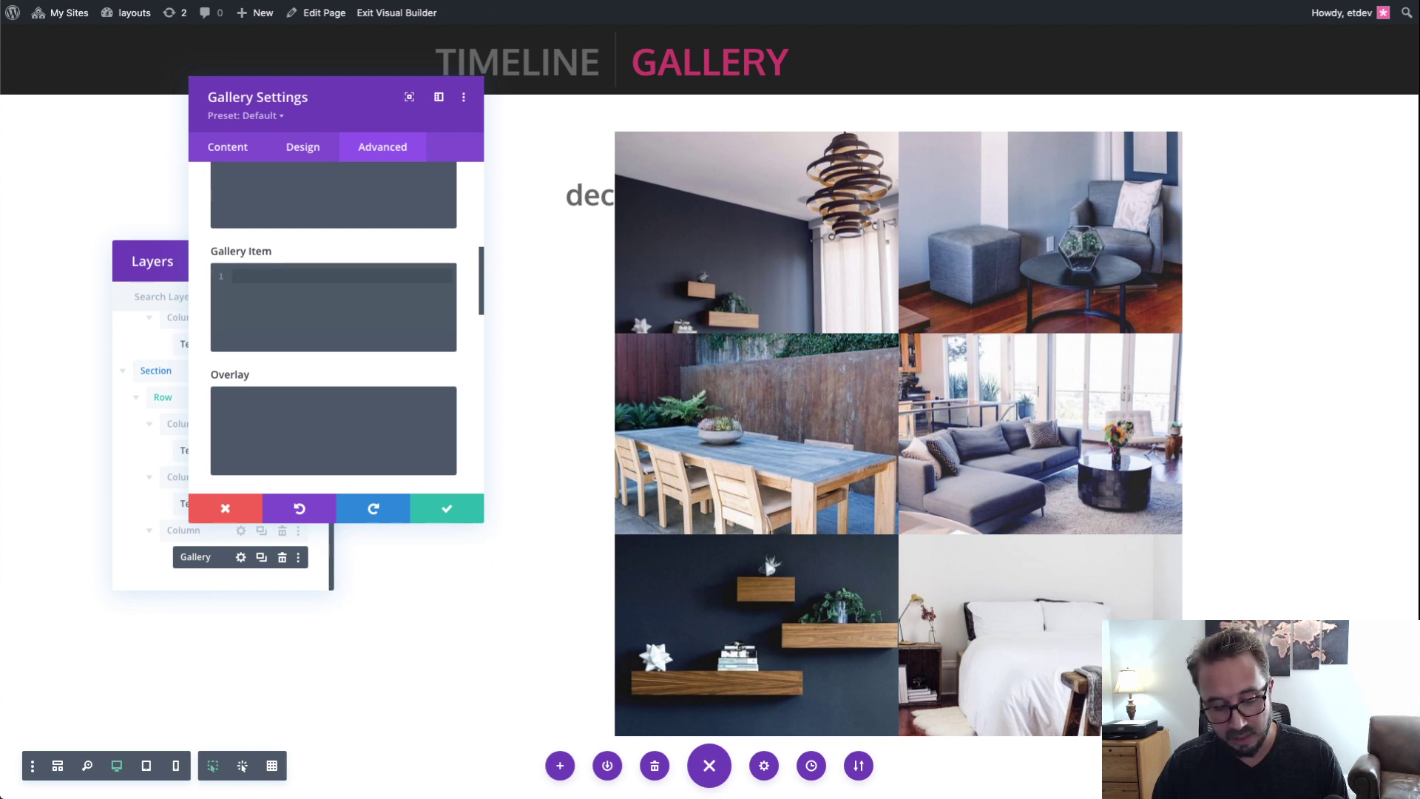
left_click(262, 274)
type("padding: 0 1% 2% 1%;")
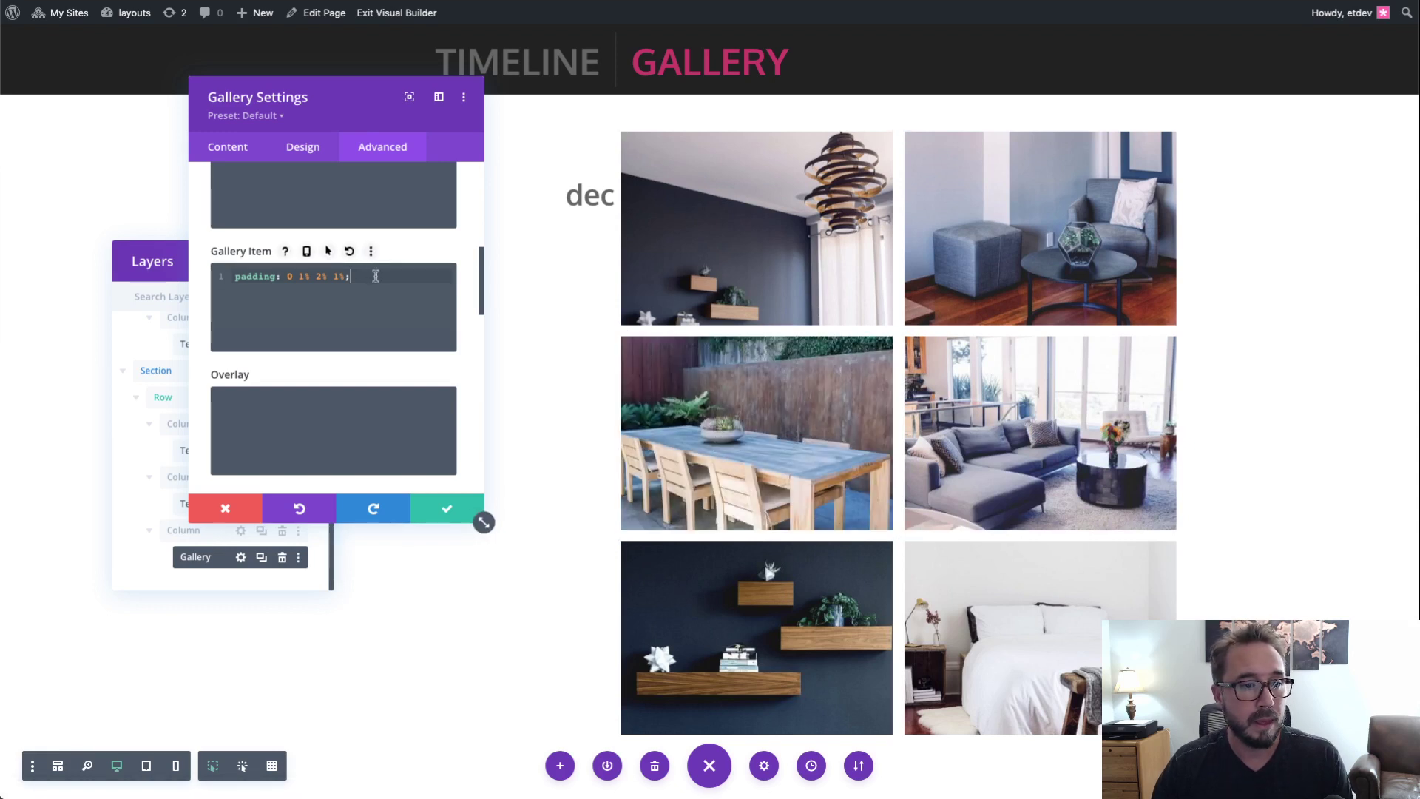
Step: Set the gallery module's left padding to 3% and link the right padding to the same value
scroll(378, 268, "up", 8)
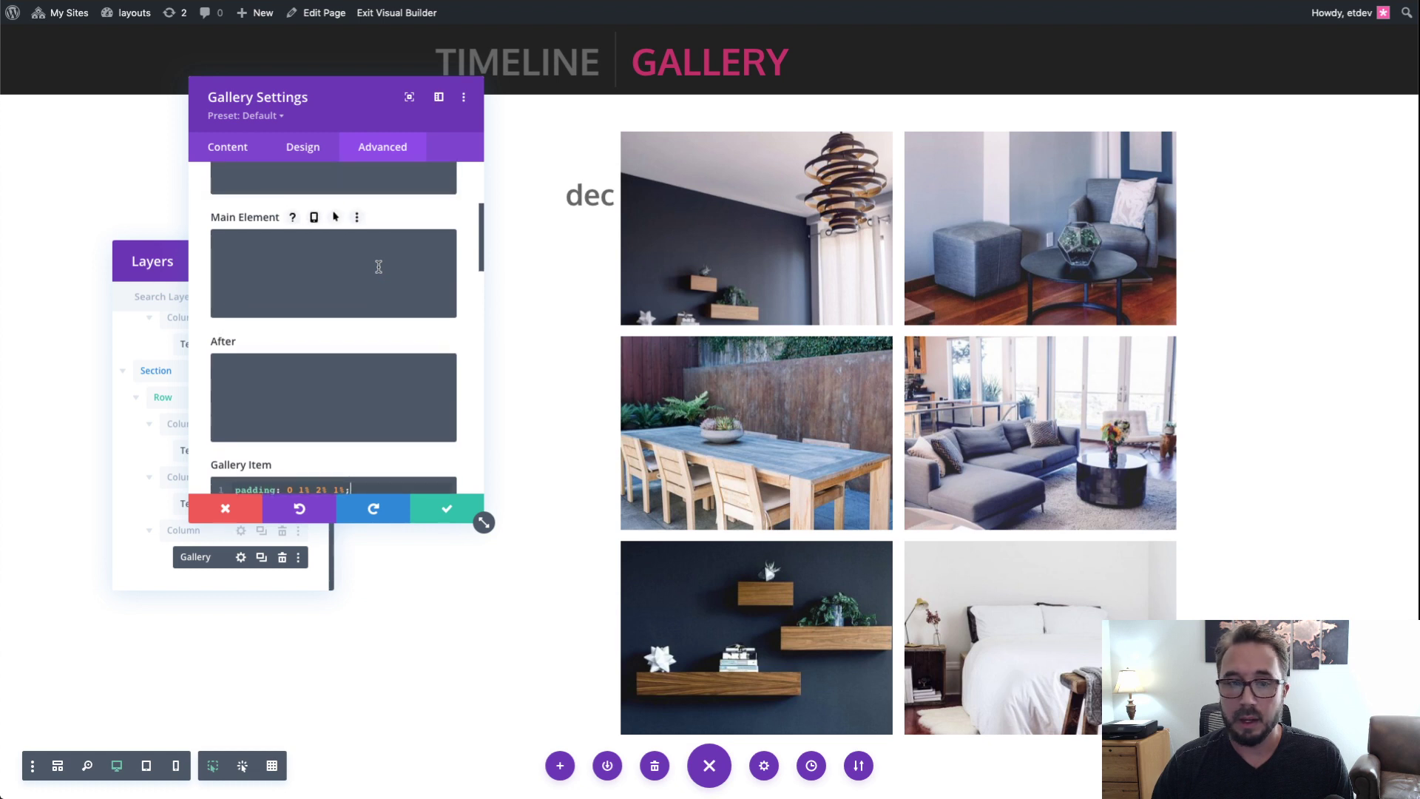
left_click(314, 145)
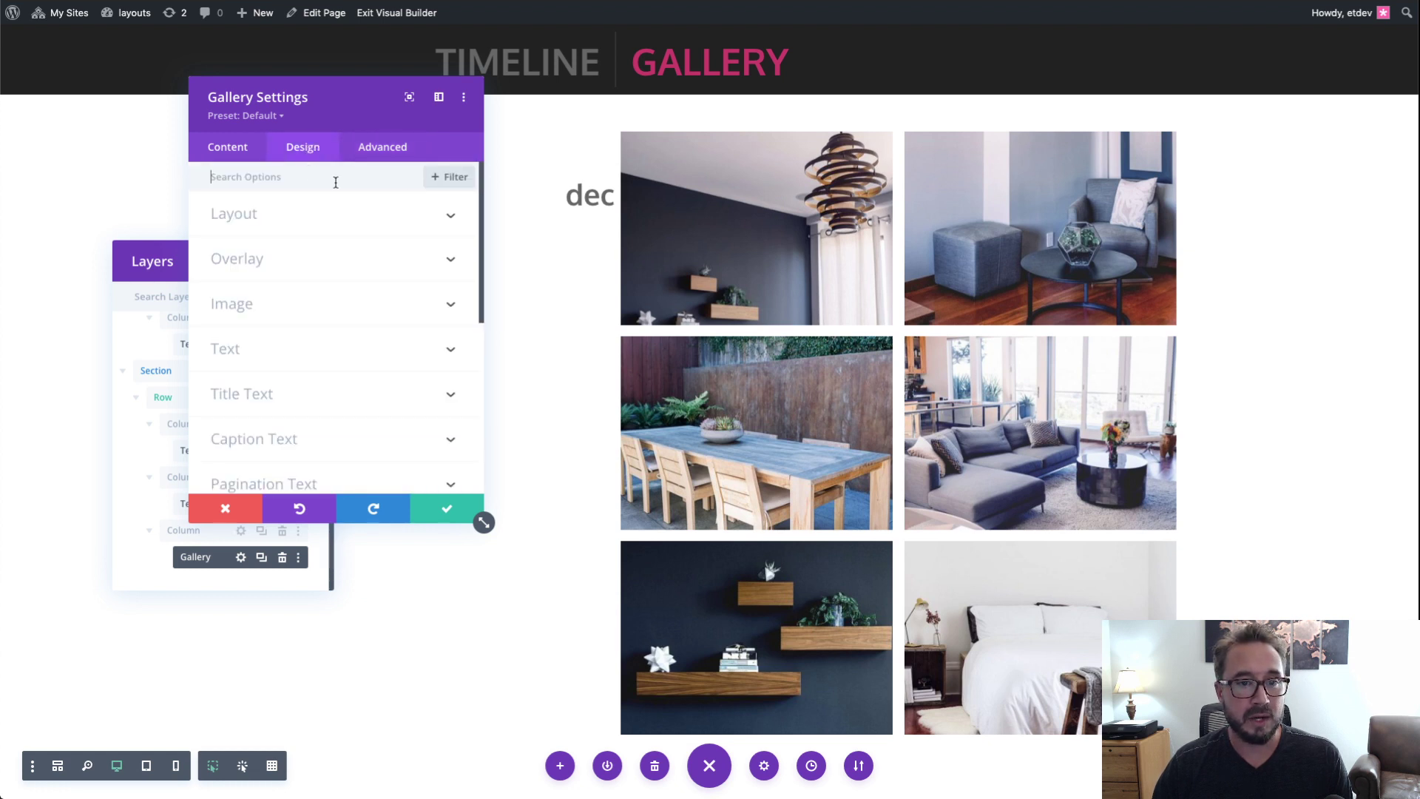
scroll(320, 327, "down", 2)
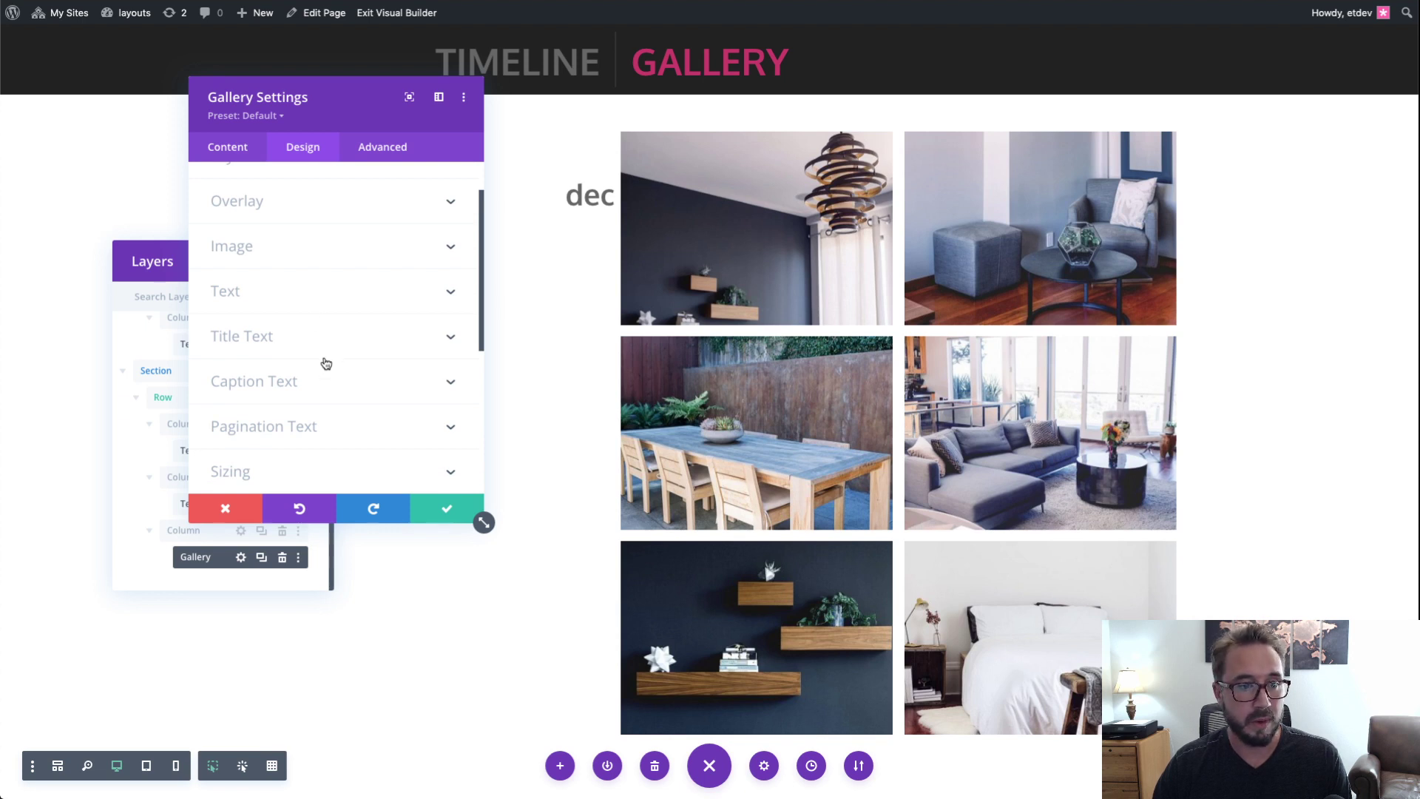
scroll(326, 363, "down", 2)
left_click(327, 426)
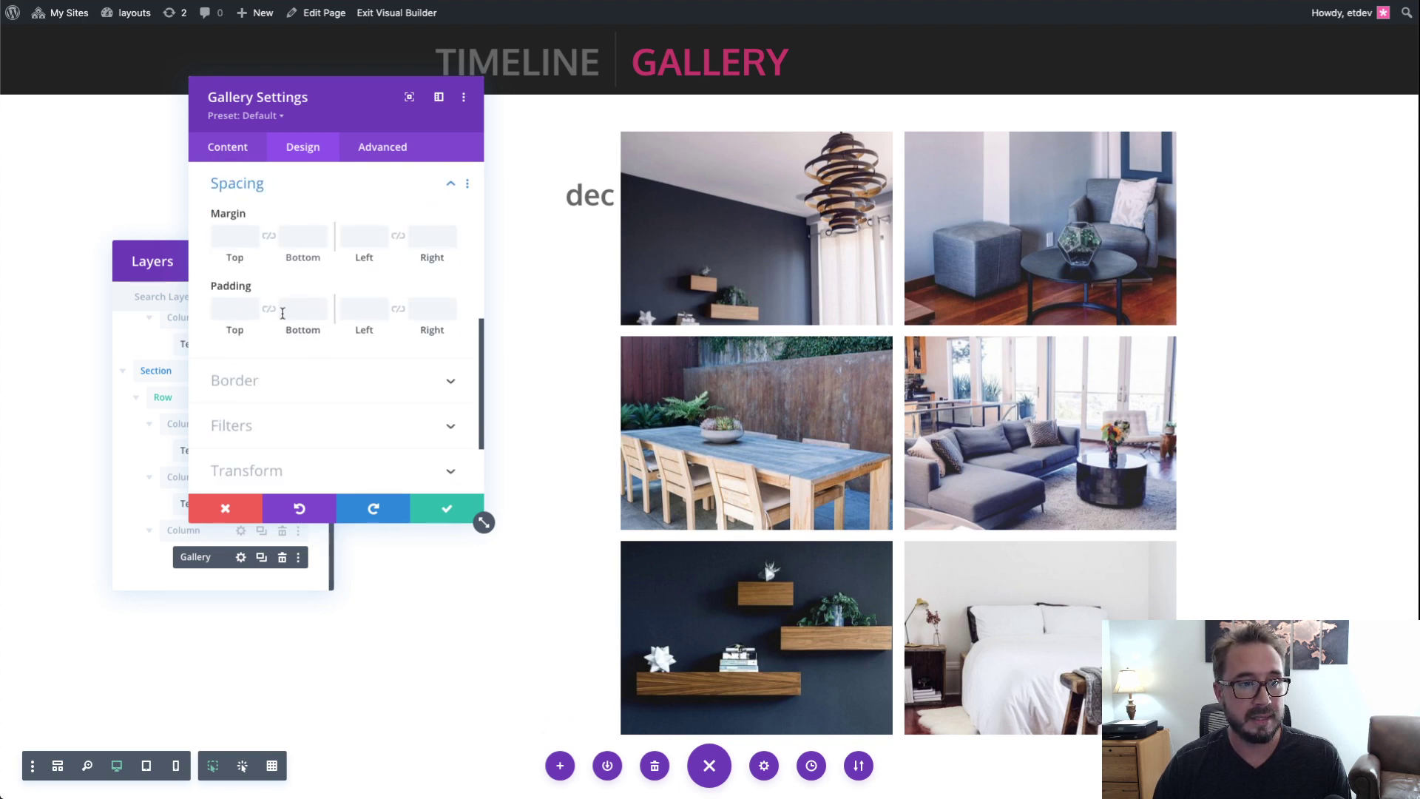
left_click(366, 310)
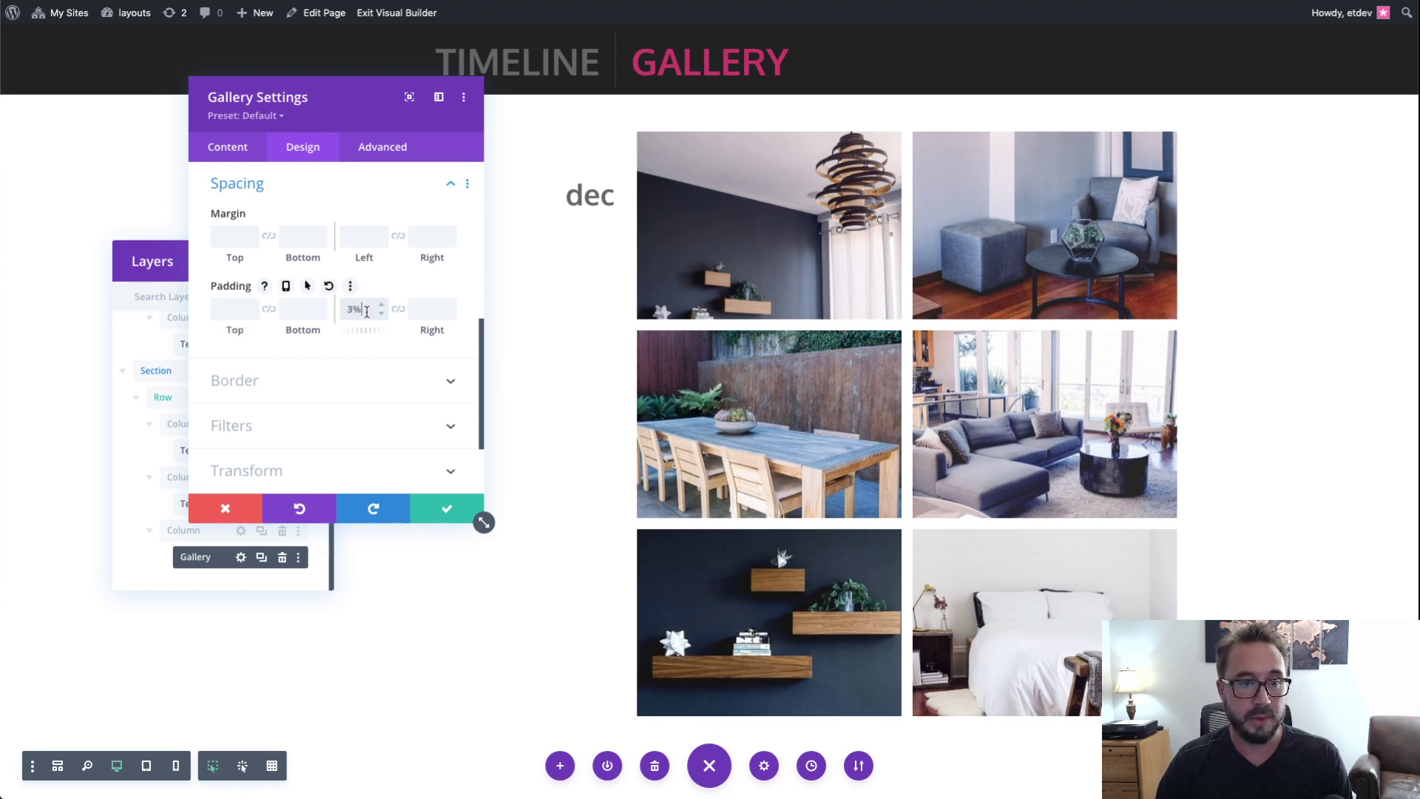
left_click(398, 309)
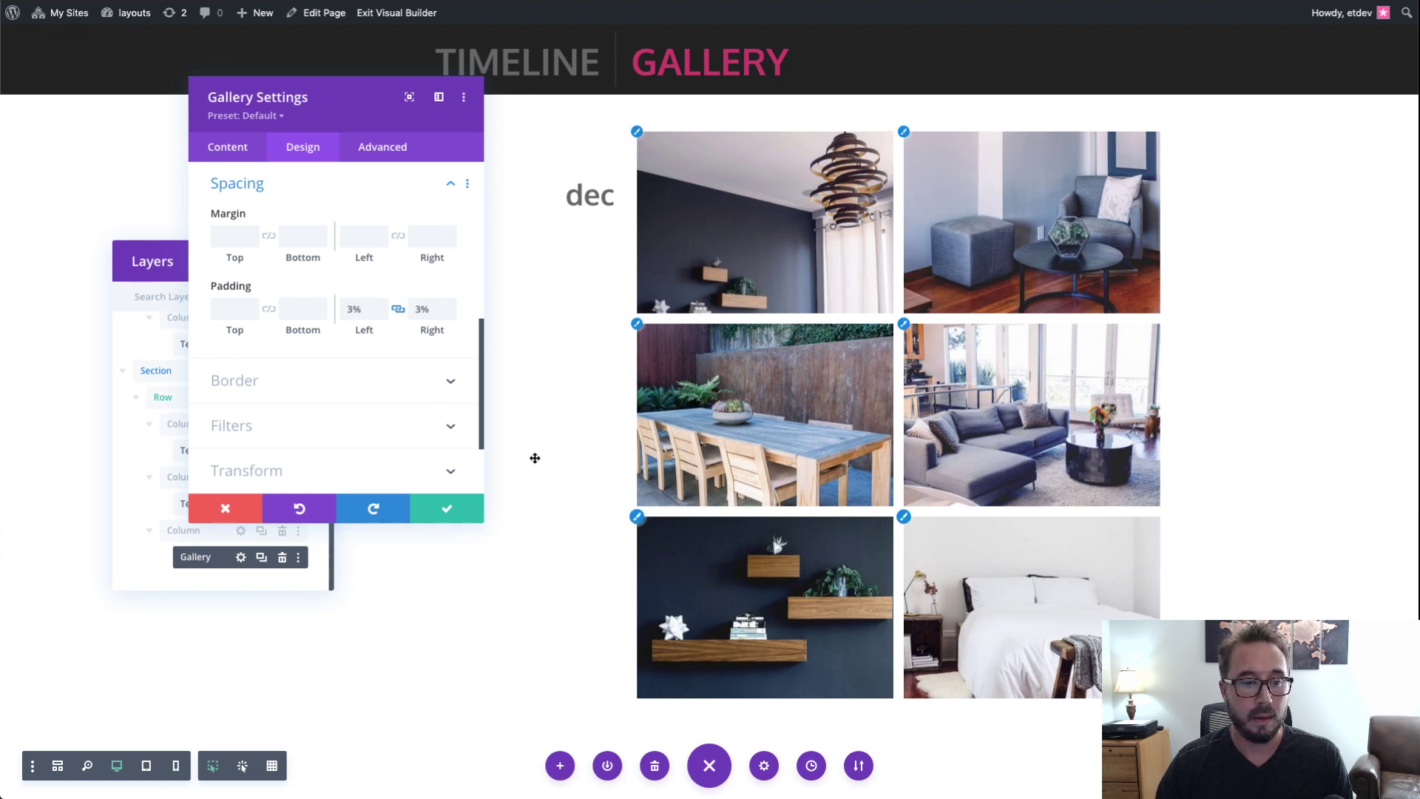
Step: Apply the gallery module's settings and save the page
left_click(478, 514)
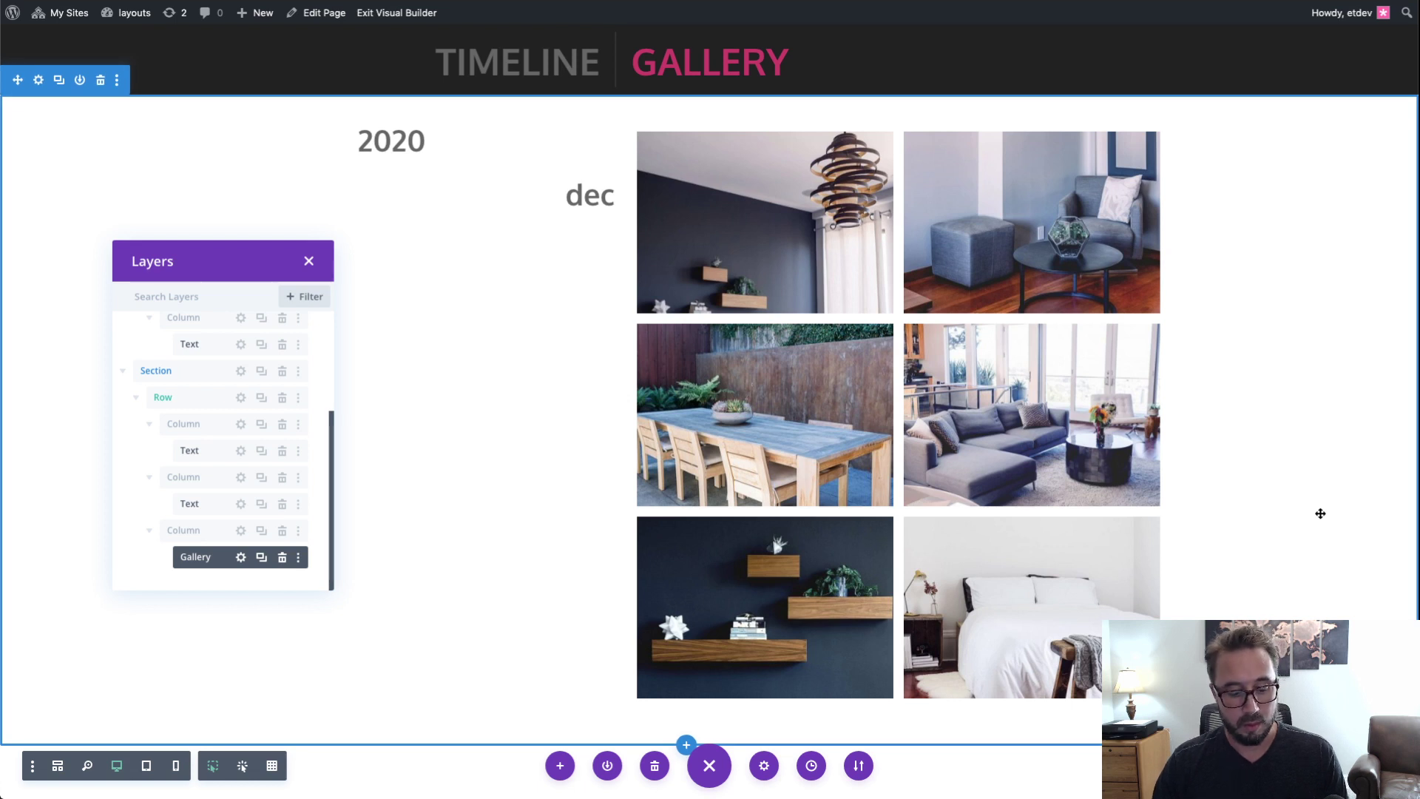
key("super+s")
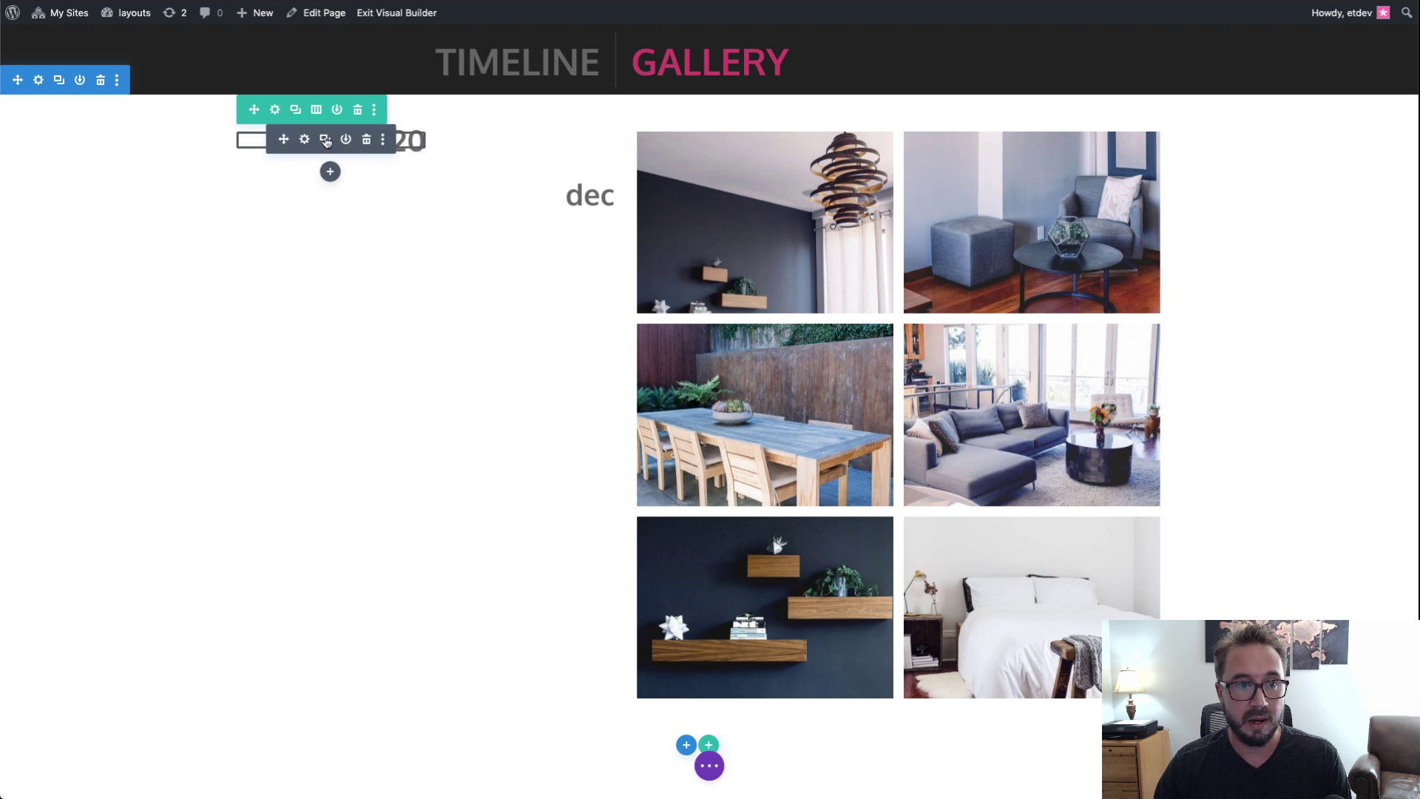
left_click(373, 131)
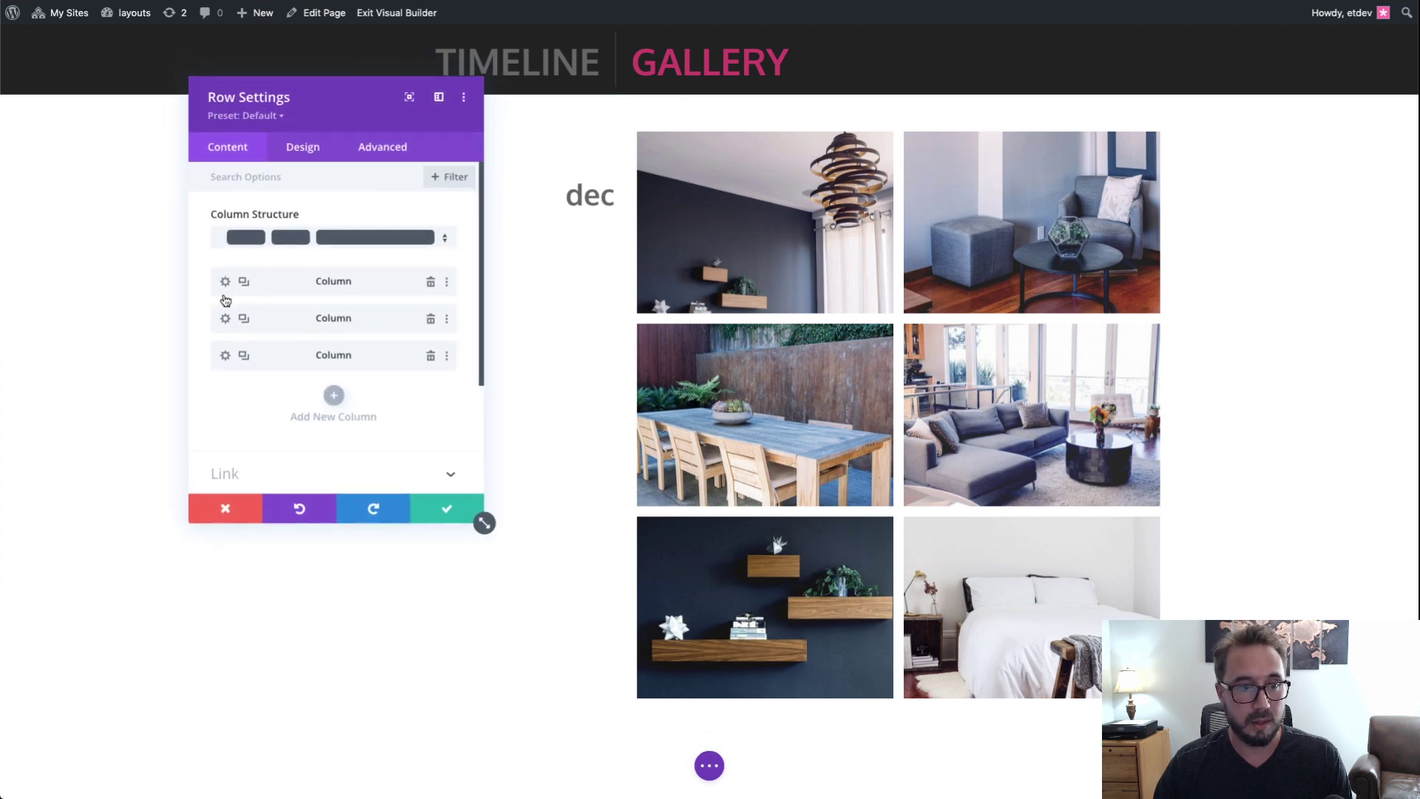
left_click(447, 509)
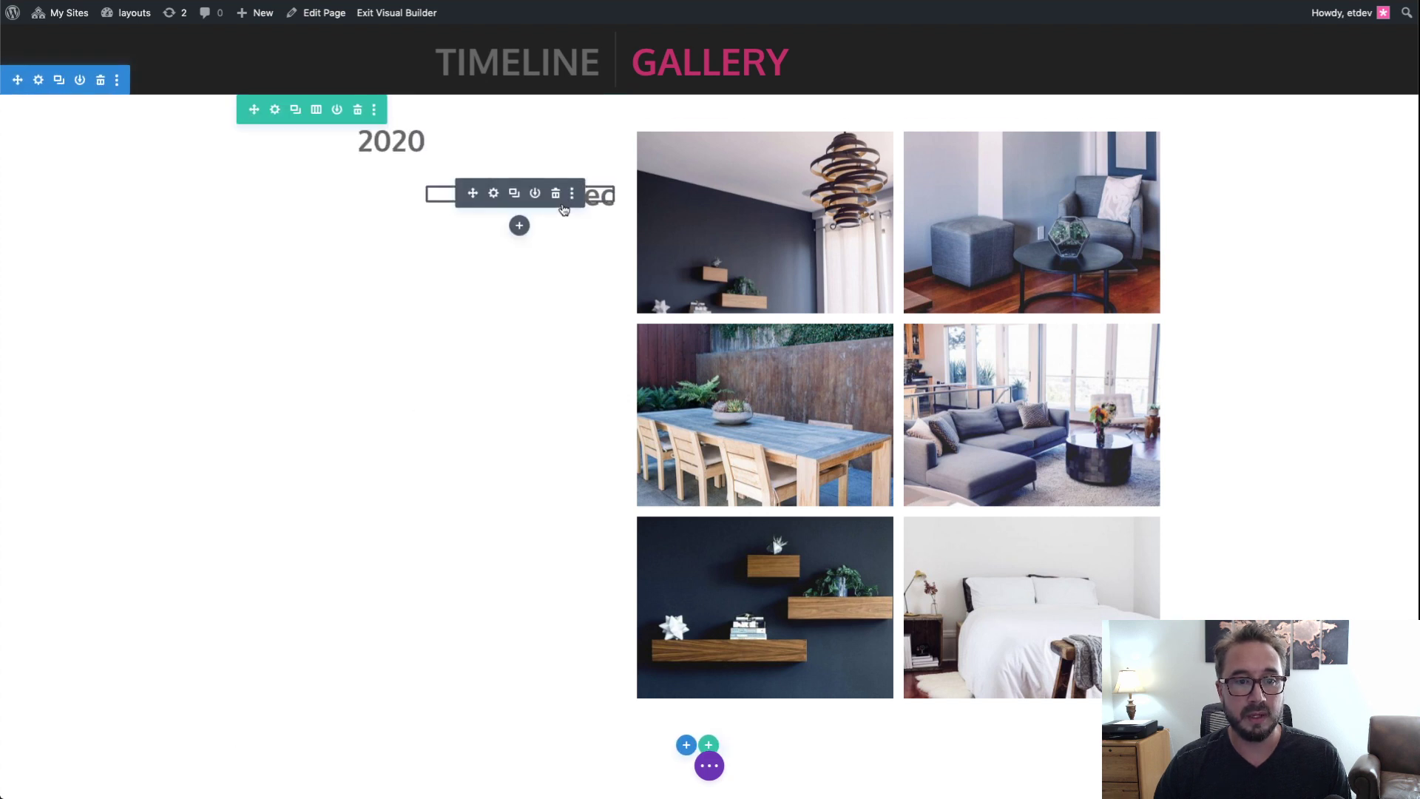
Step: Check the saved page's layout outside the visual builder in a separate tab, and return to the builder
right_click(403, 14)
left_click(427, 22)
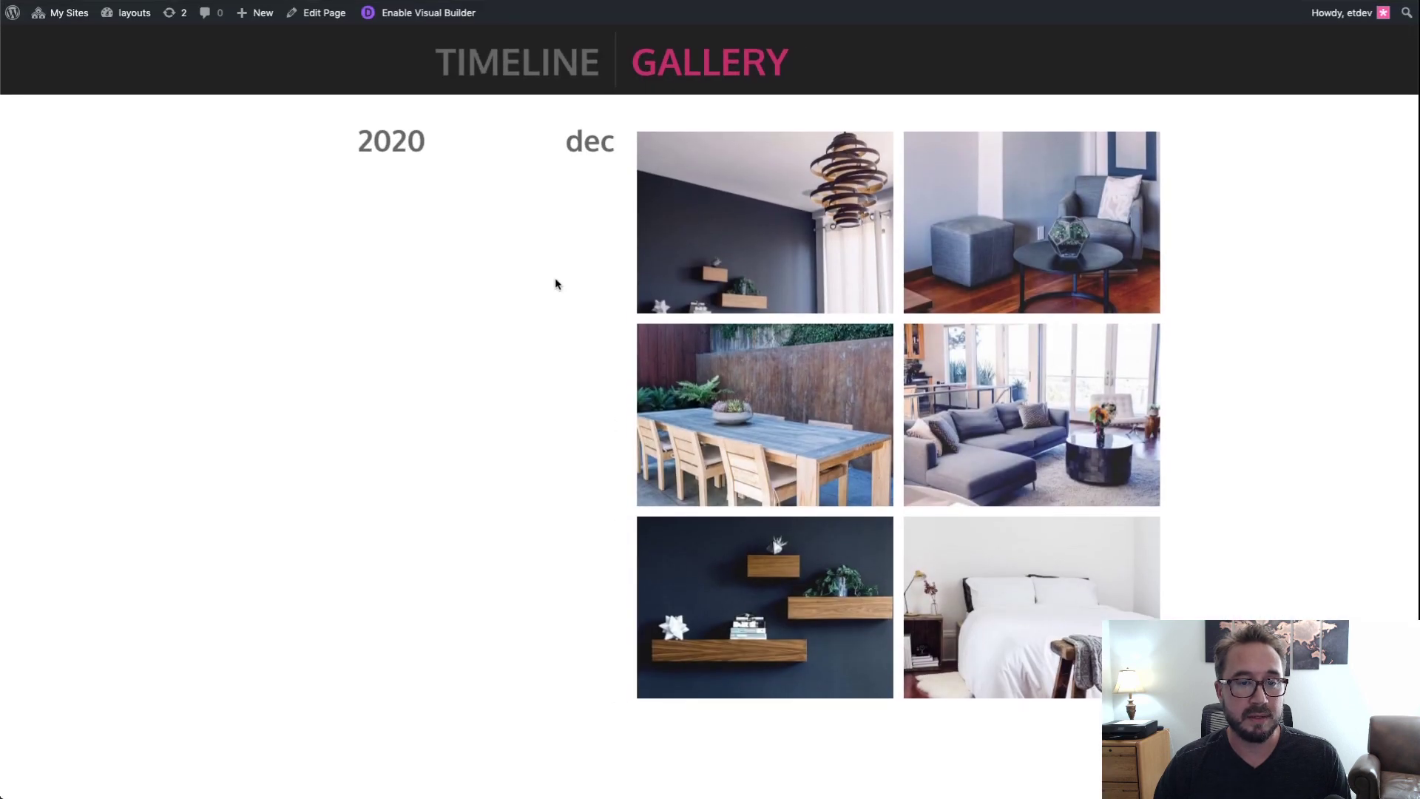
key("ctrl+shift+Tab")
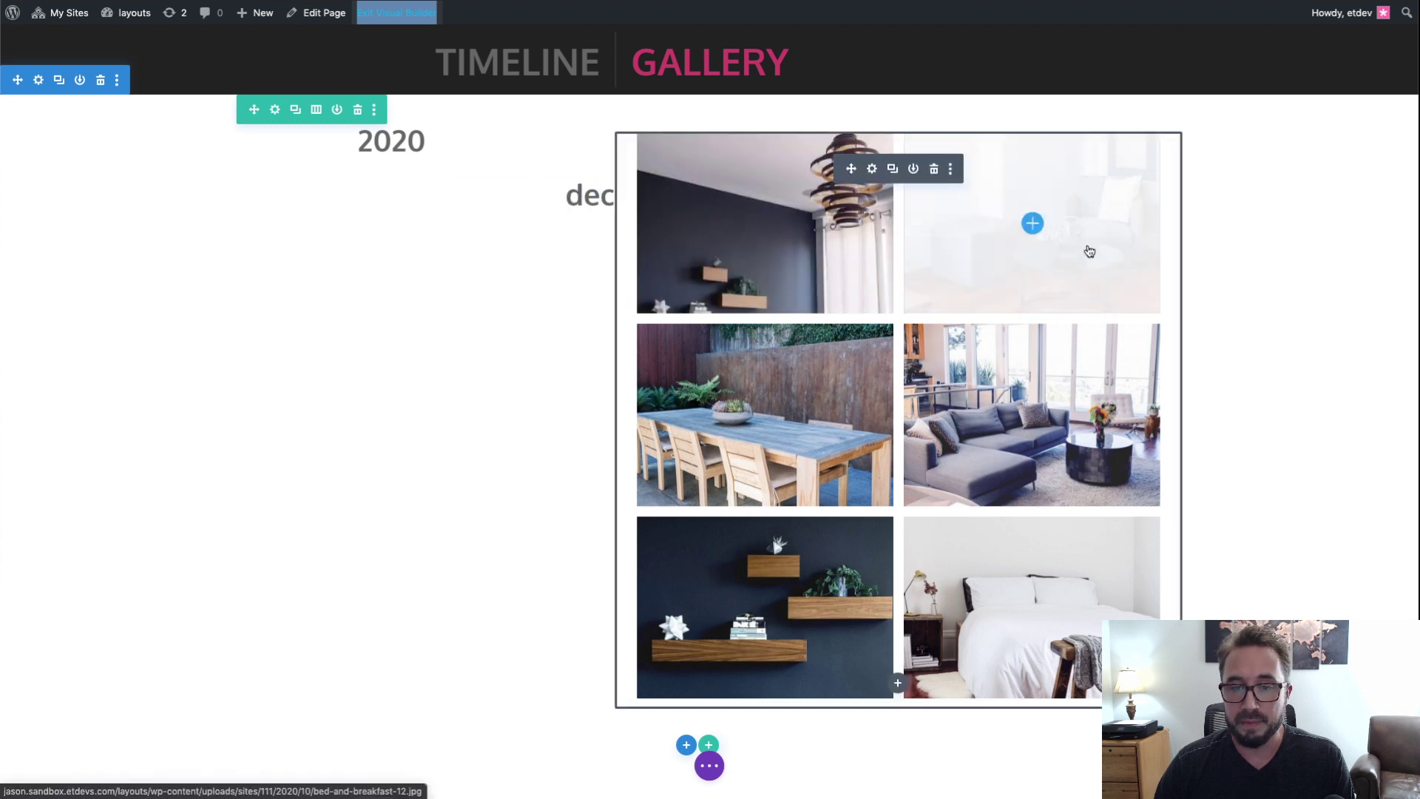
Step: Open the gallery row's settings, move them clear of the year and month labels, and show the page's layers fully expanded
left_click(274, 109)
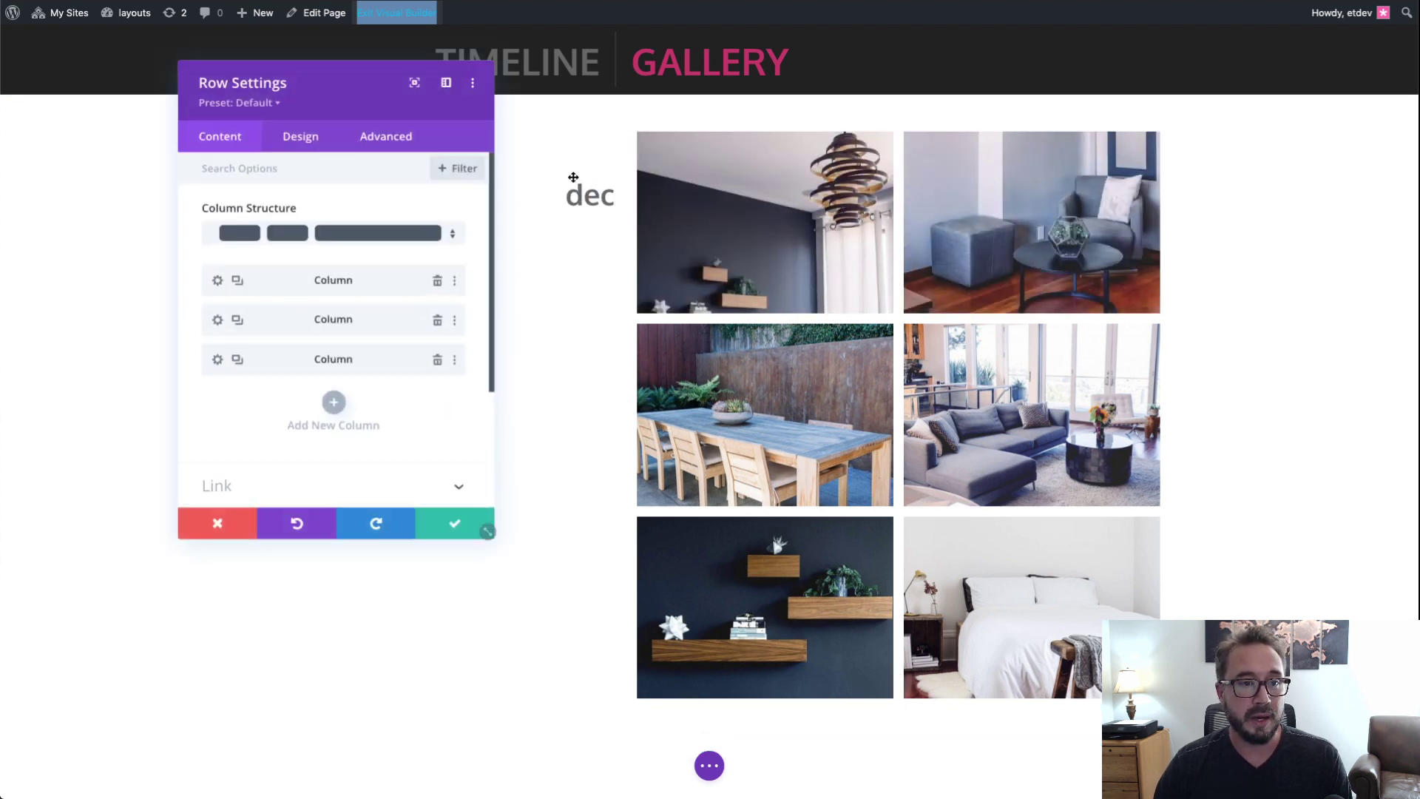
left_click_drag(1104, 122, 1176, 64)
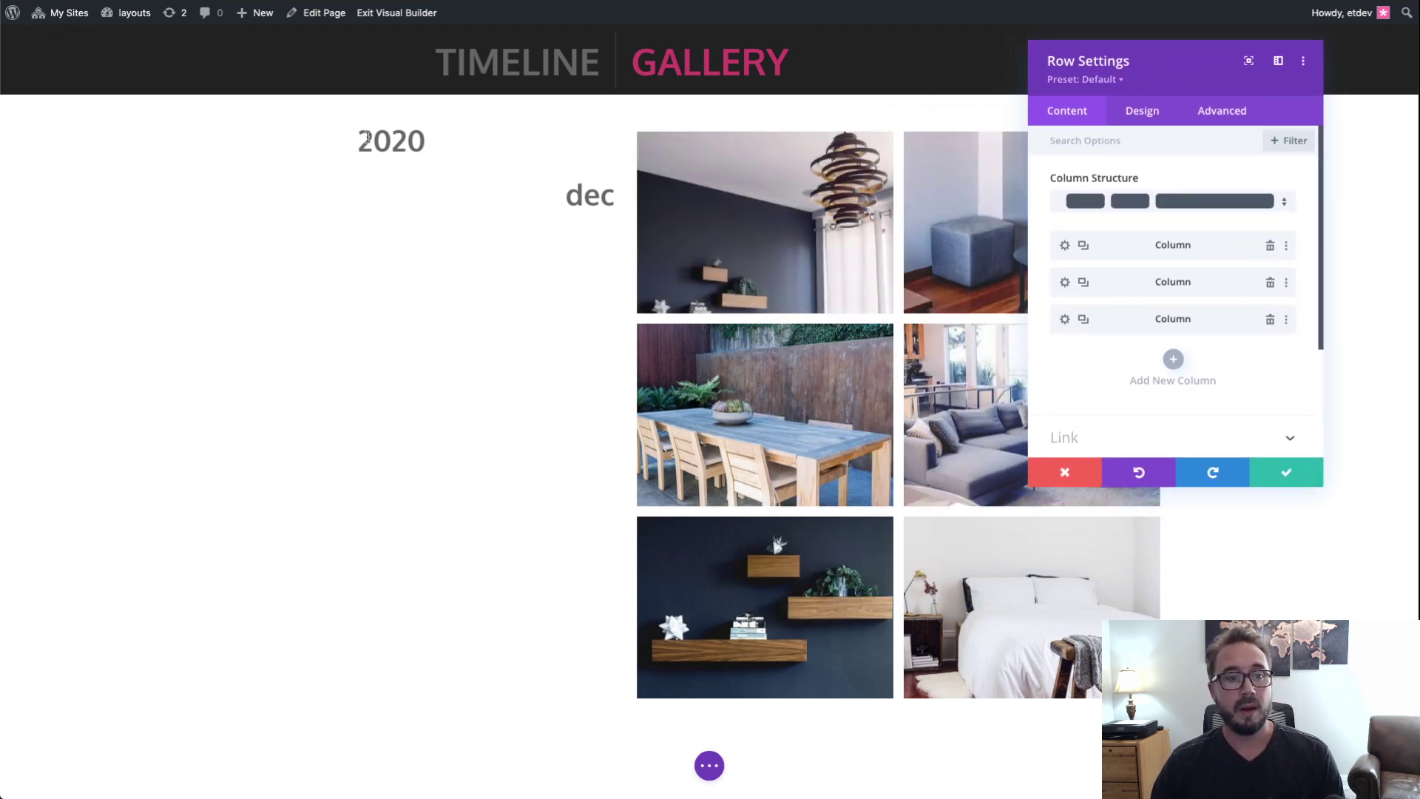
left_click(710, 766)
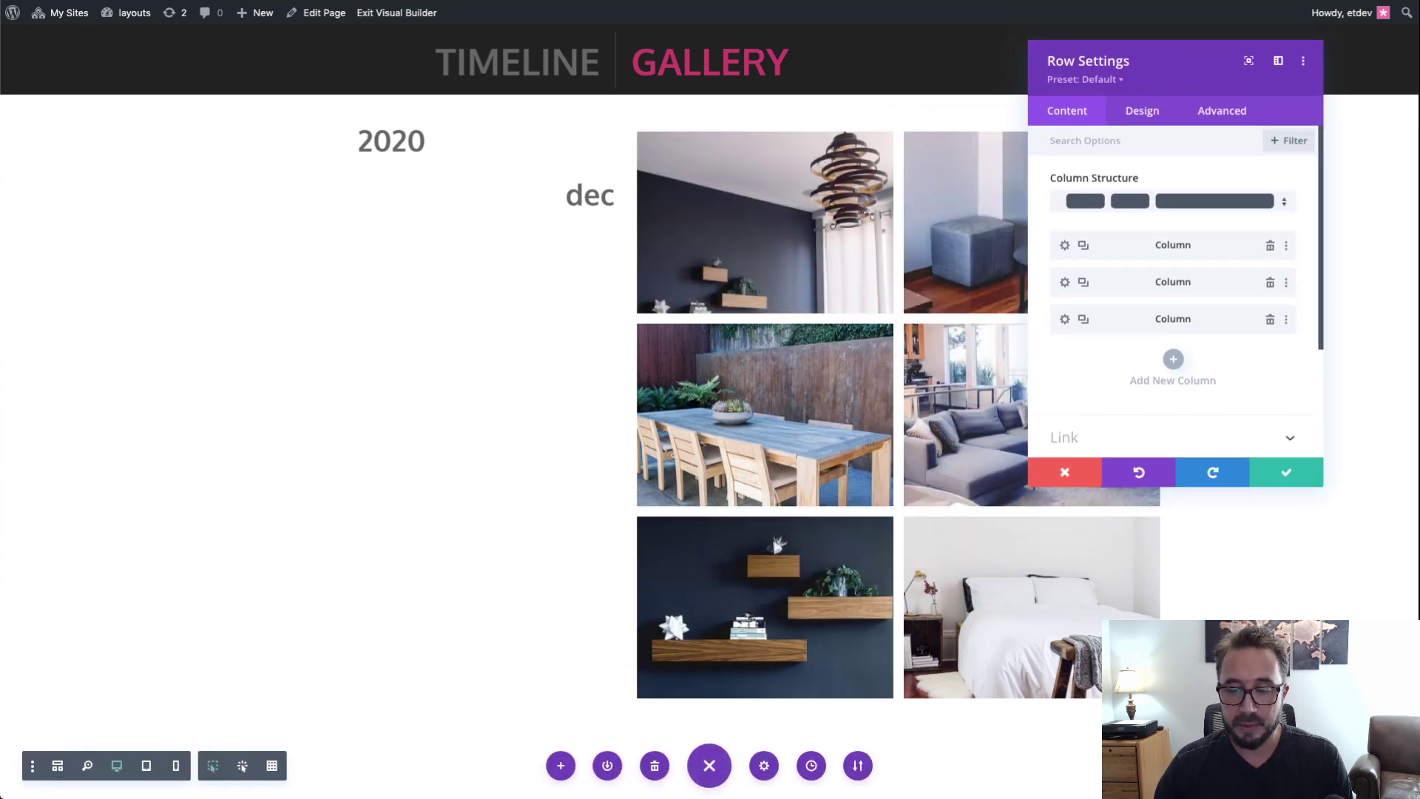
left_click(1206, 766)
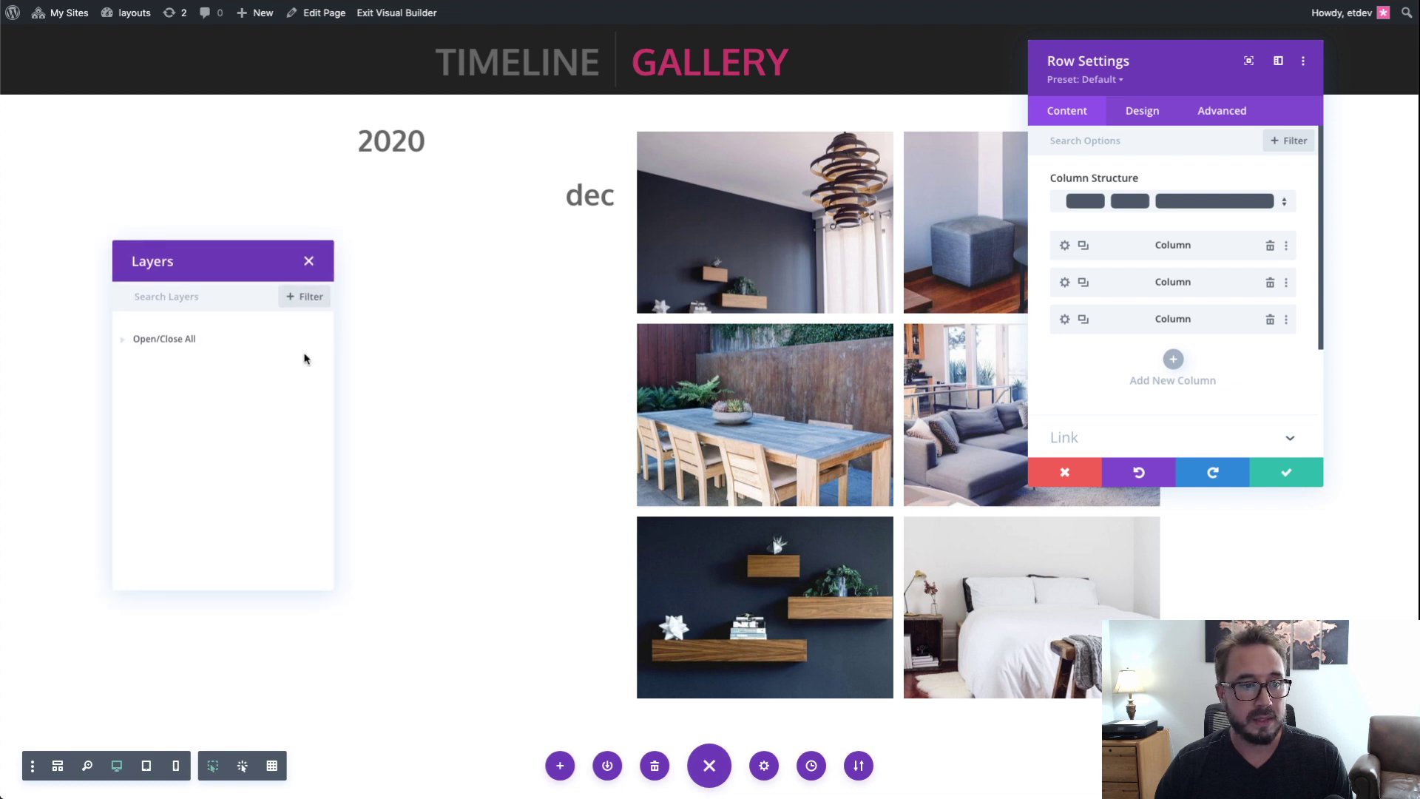
left_click(123, 342)
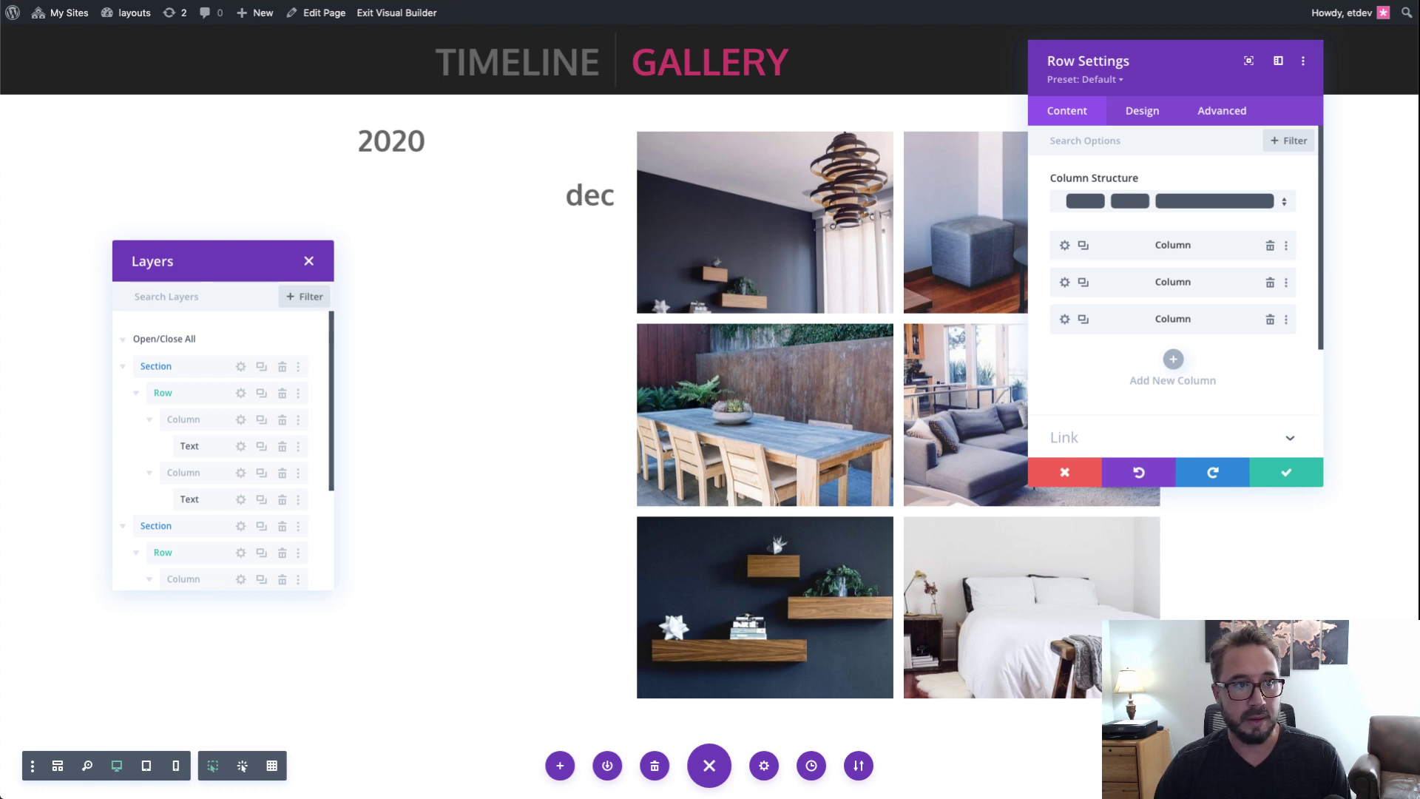
Step: Examine how the finished example page's columns and sticky labels behave at iPhone 6/7/8 Plus size, and restore the desktop view
key("ctrl+Tab")
mouse_move(669, 789)
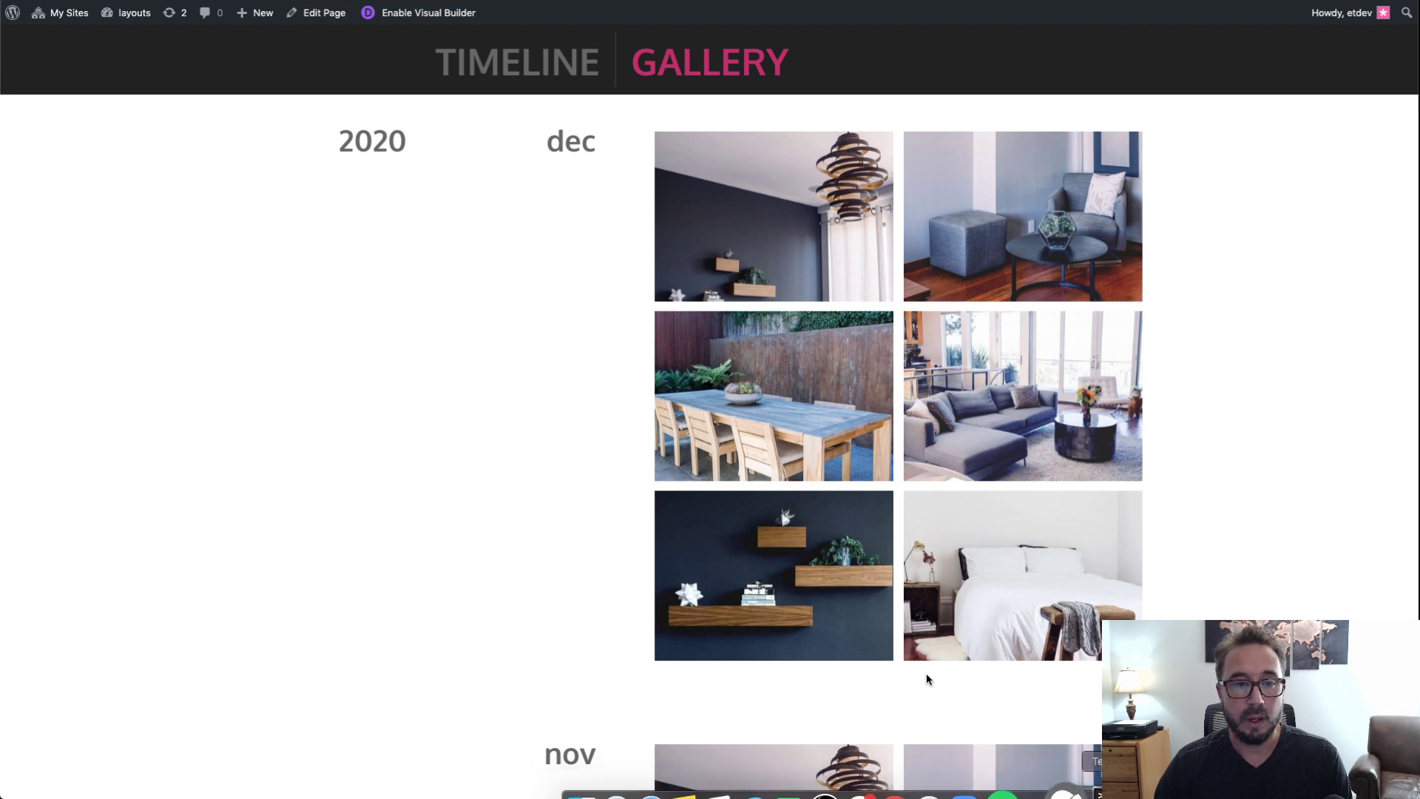
right_click(501, 436)
left_click(535, 639)
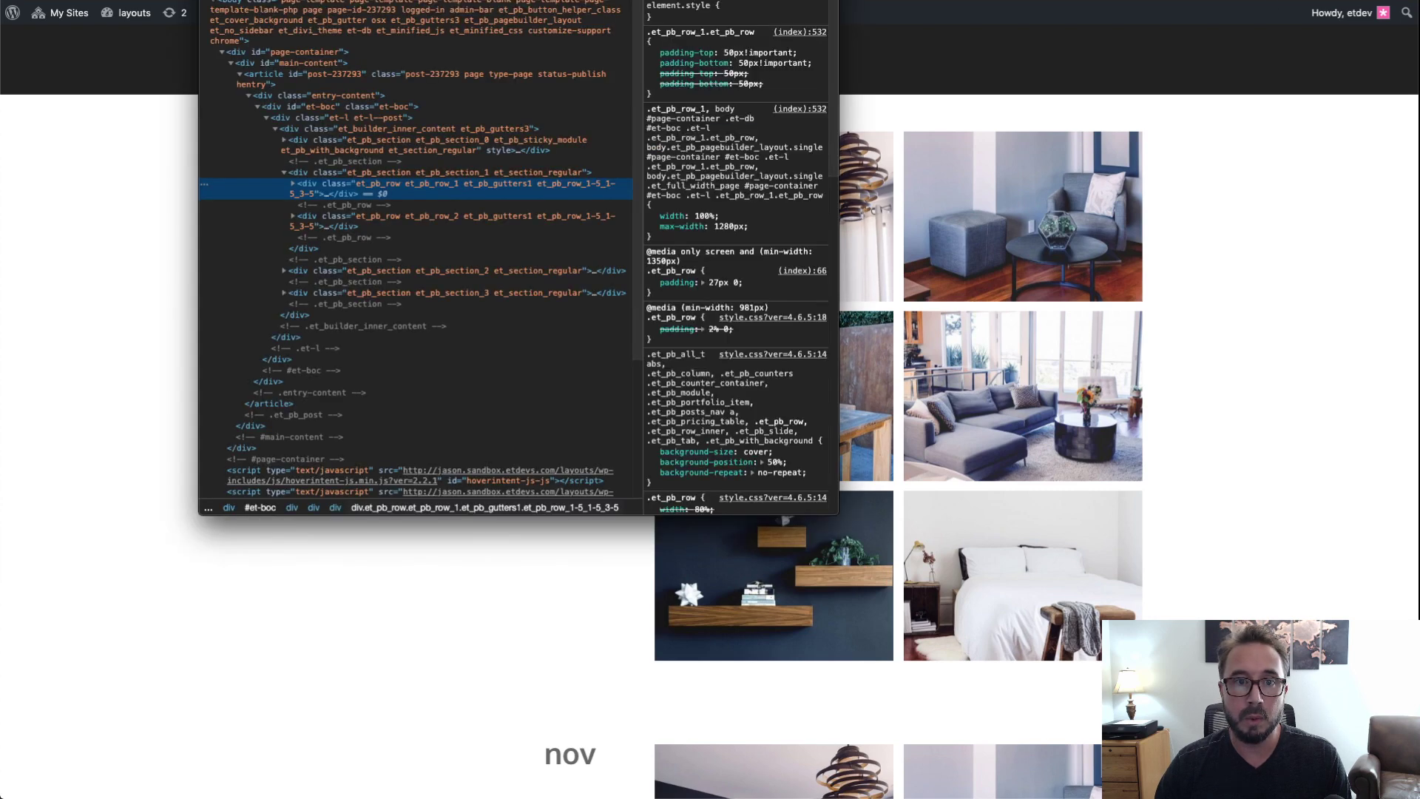
left_click_drag(518, 2, 1419, 26)
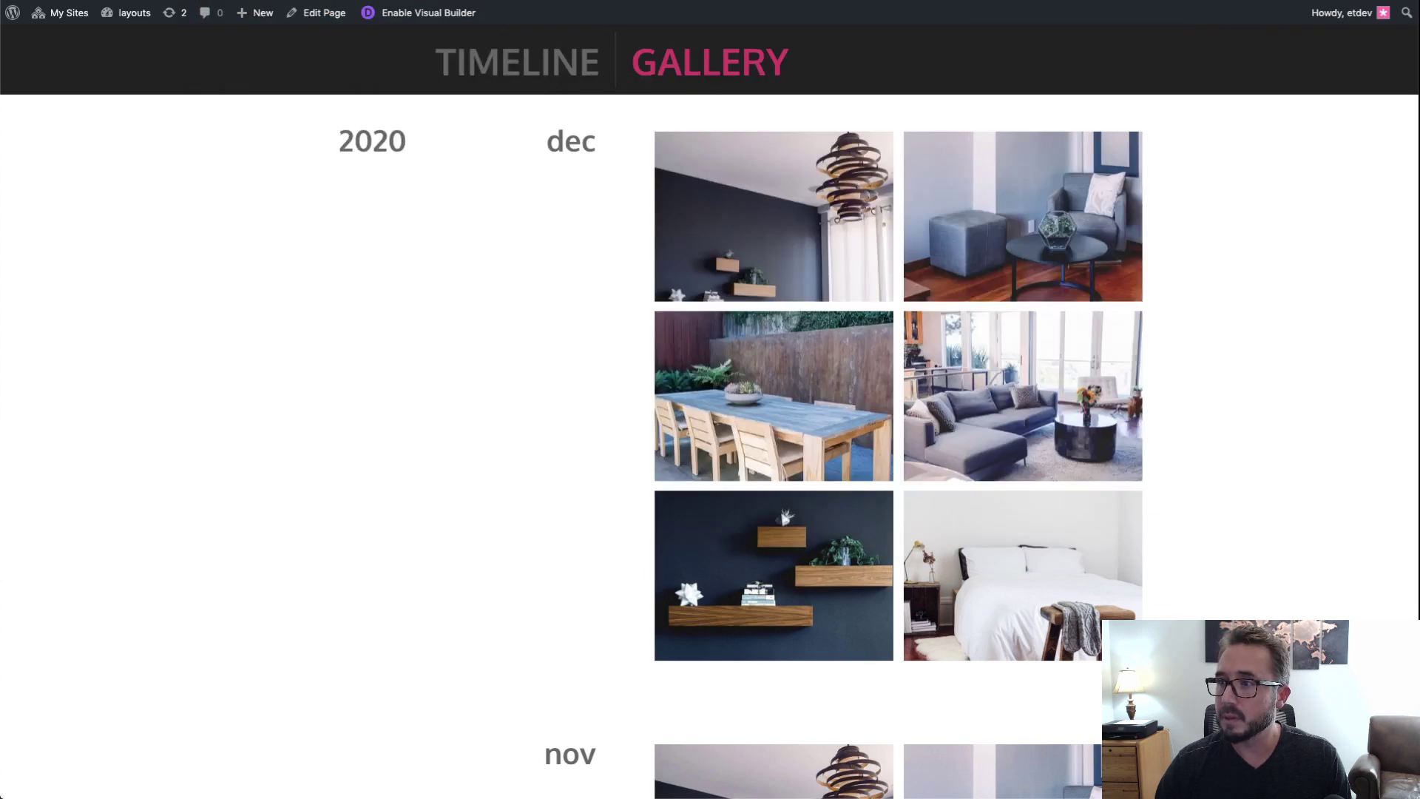
key("super+shift+m")
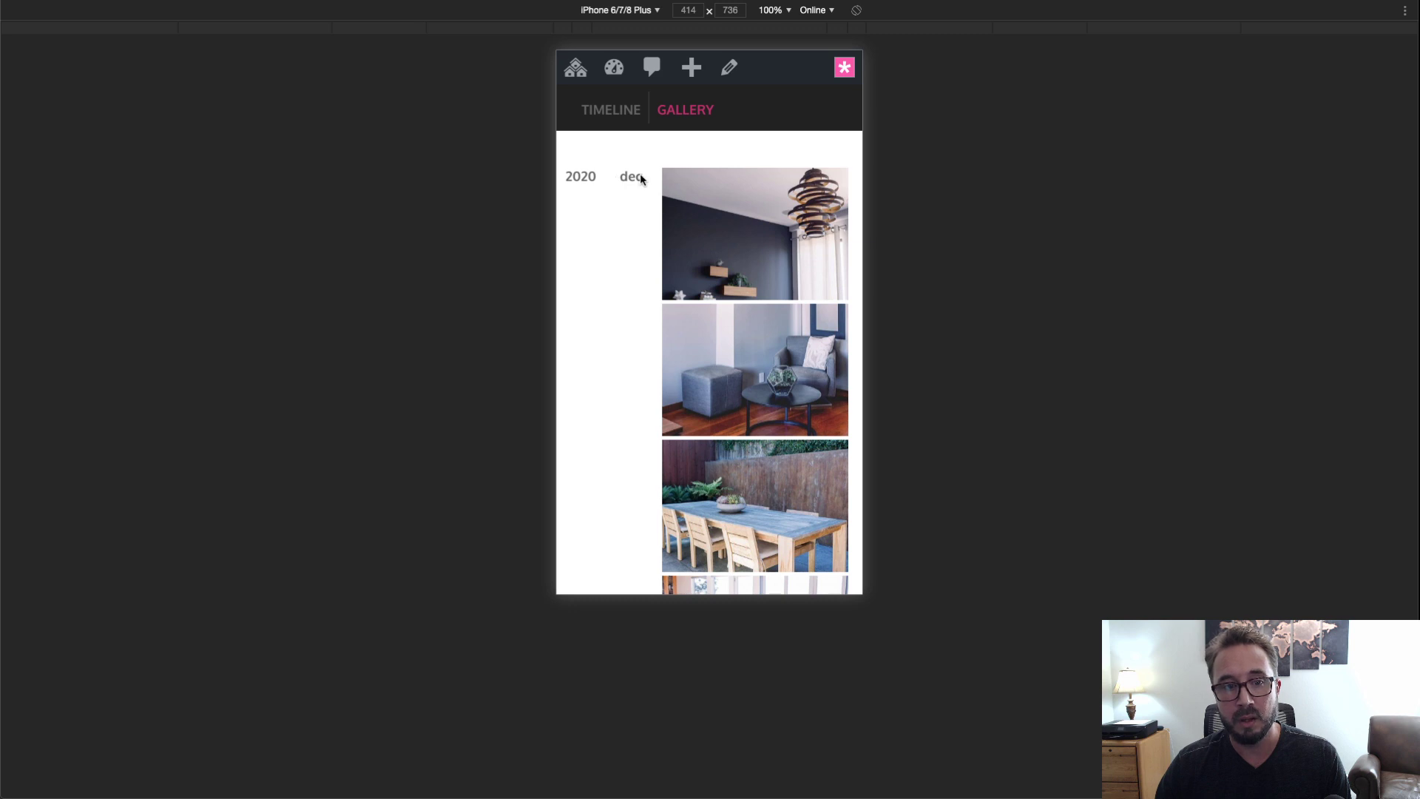
scroll(640, 178, "down", 5)
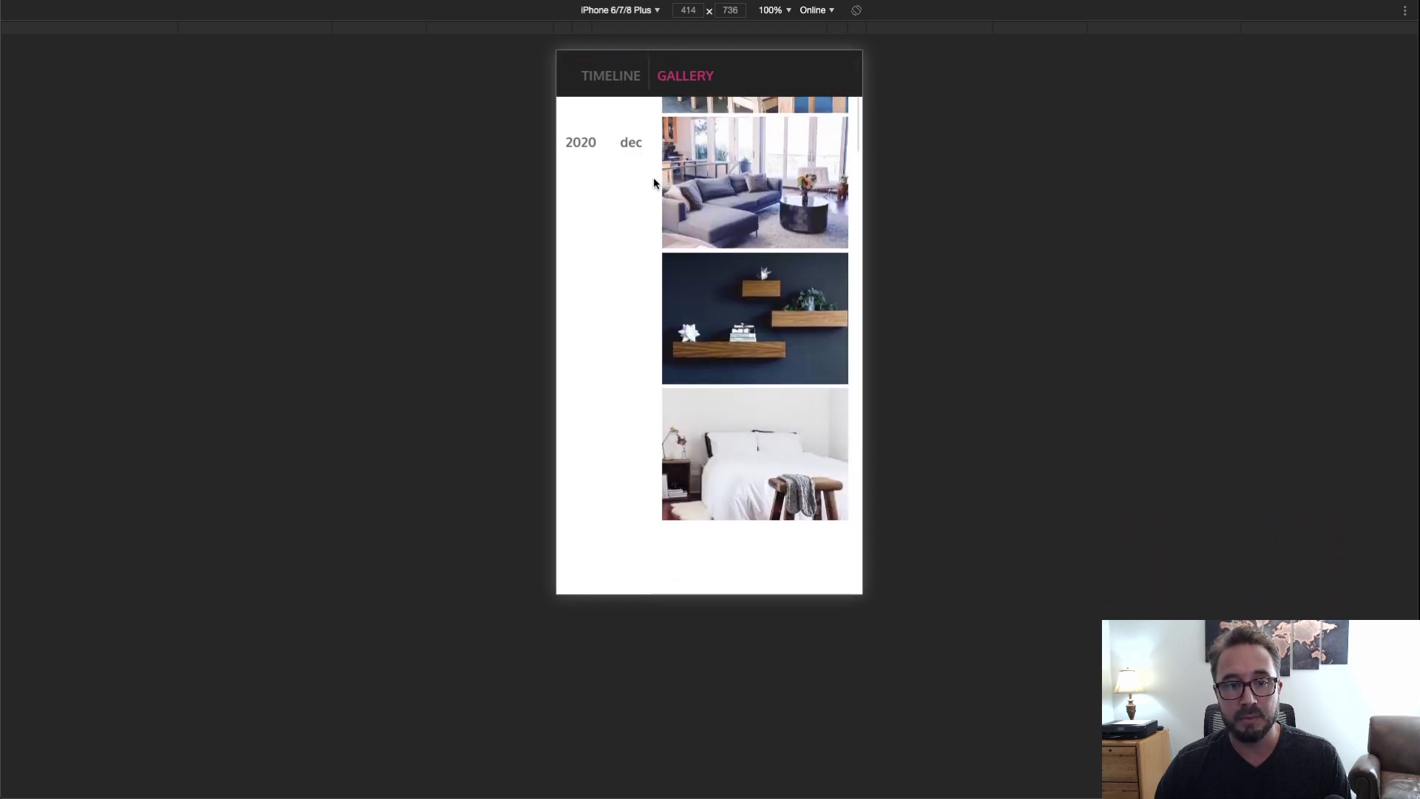
scroll(633, 209, "up", 2)
scroll(633, 201, "up", 4)
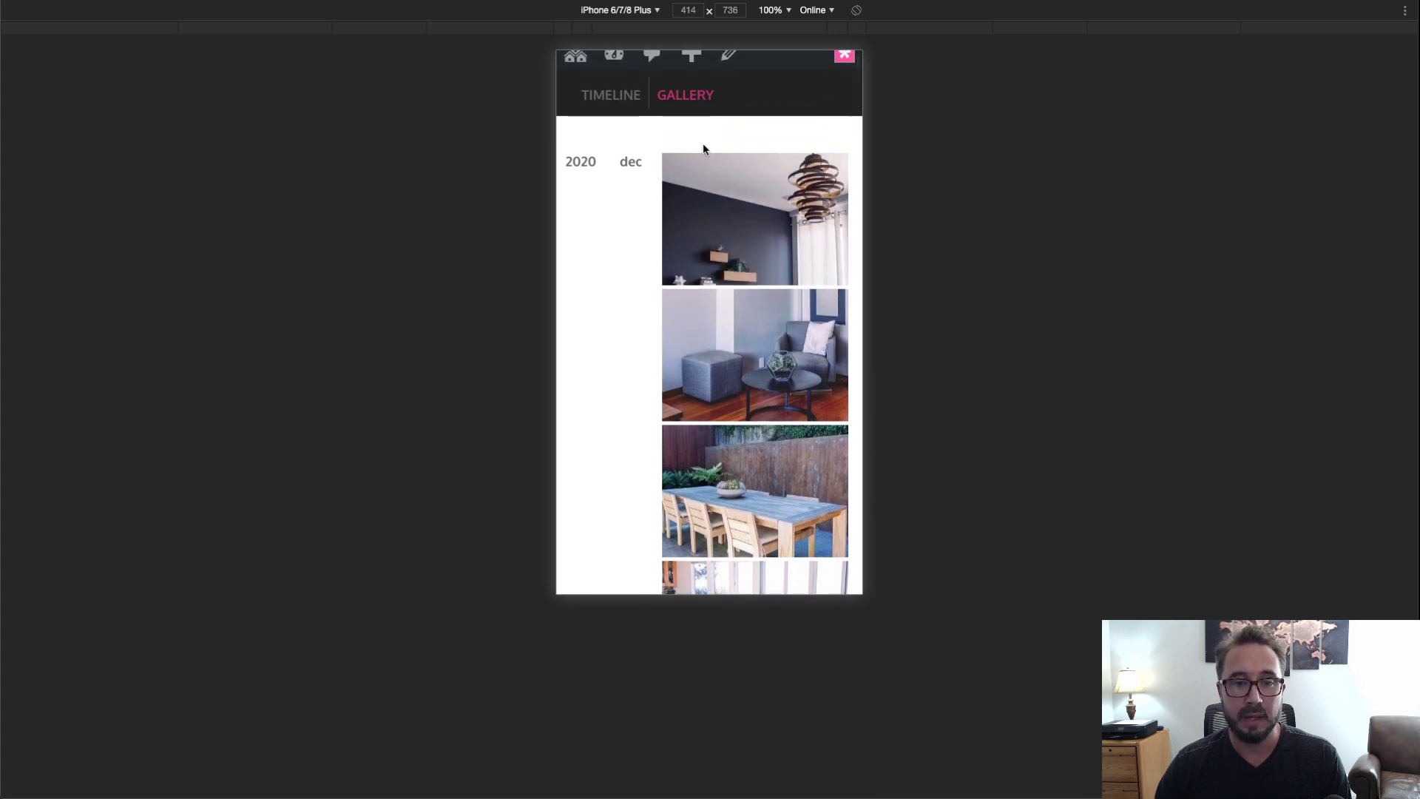
scroll(718, 137, "up", 1)
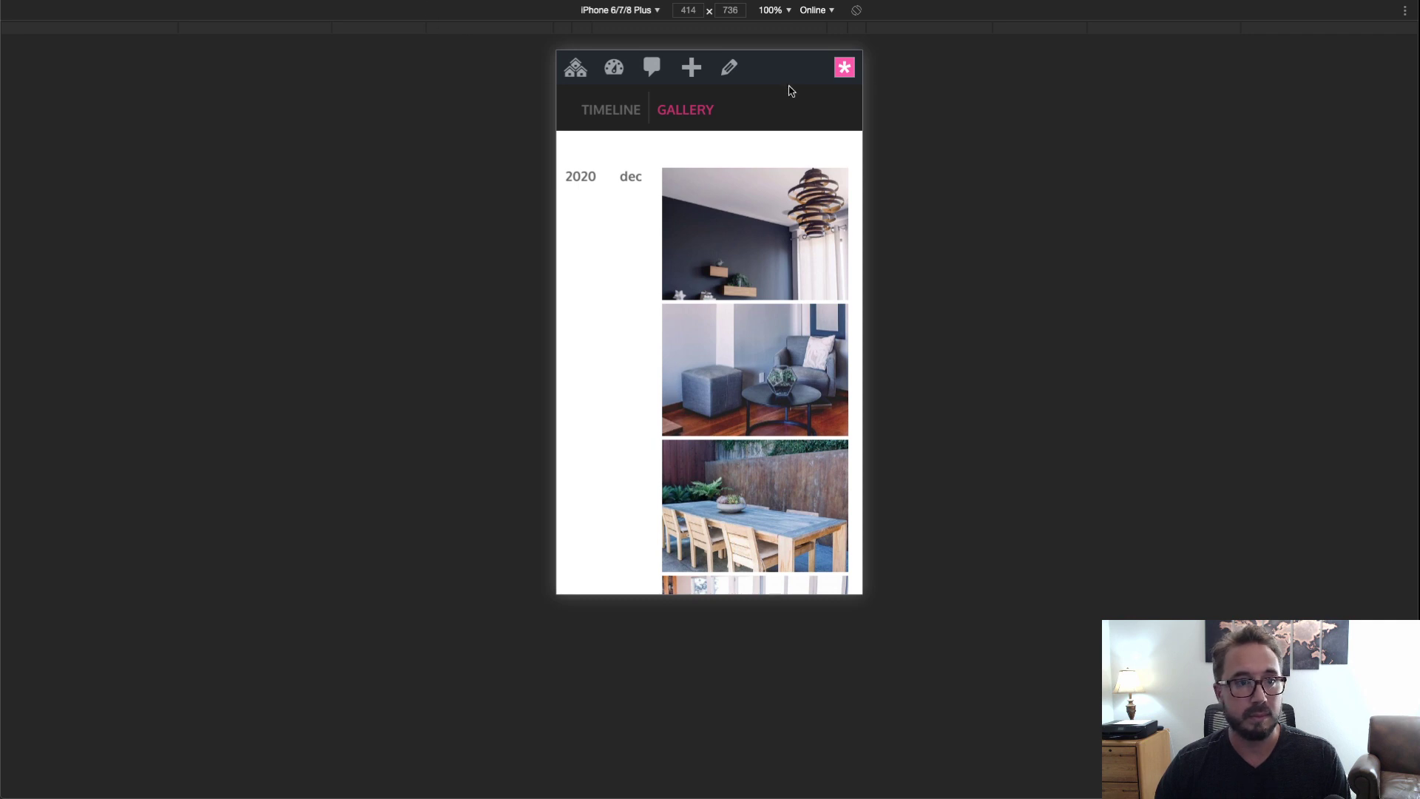
key("alt+super+i")
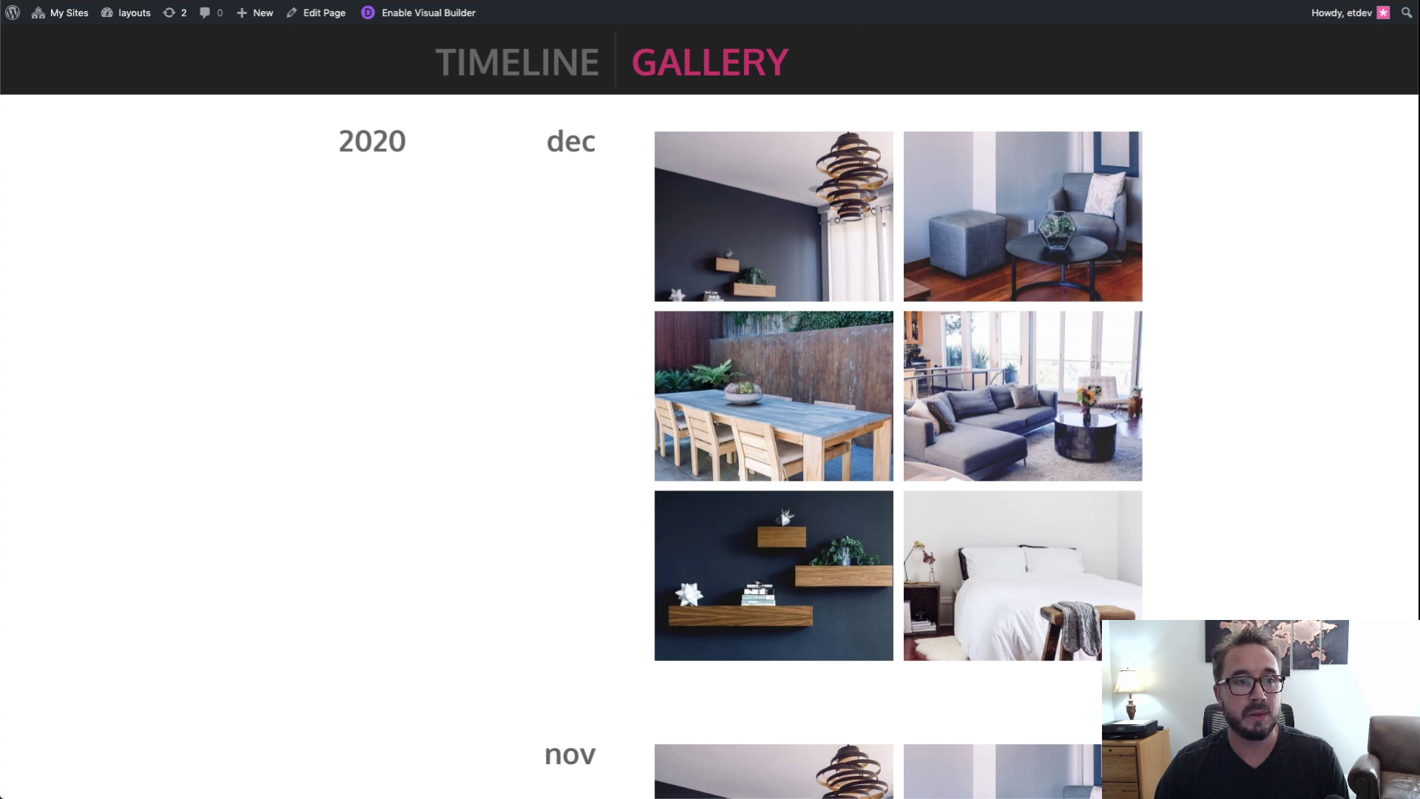
scroll(457, 419, "down", 1)
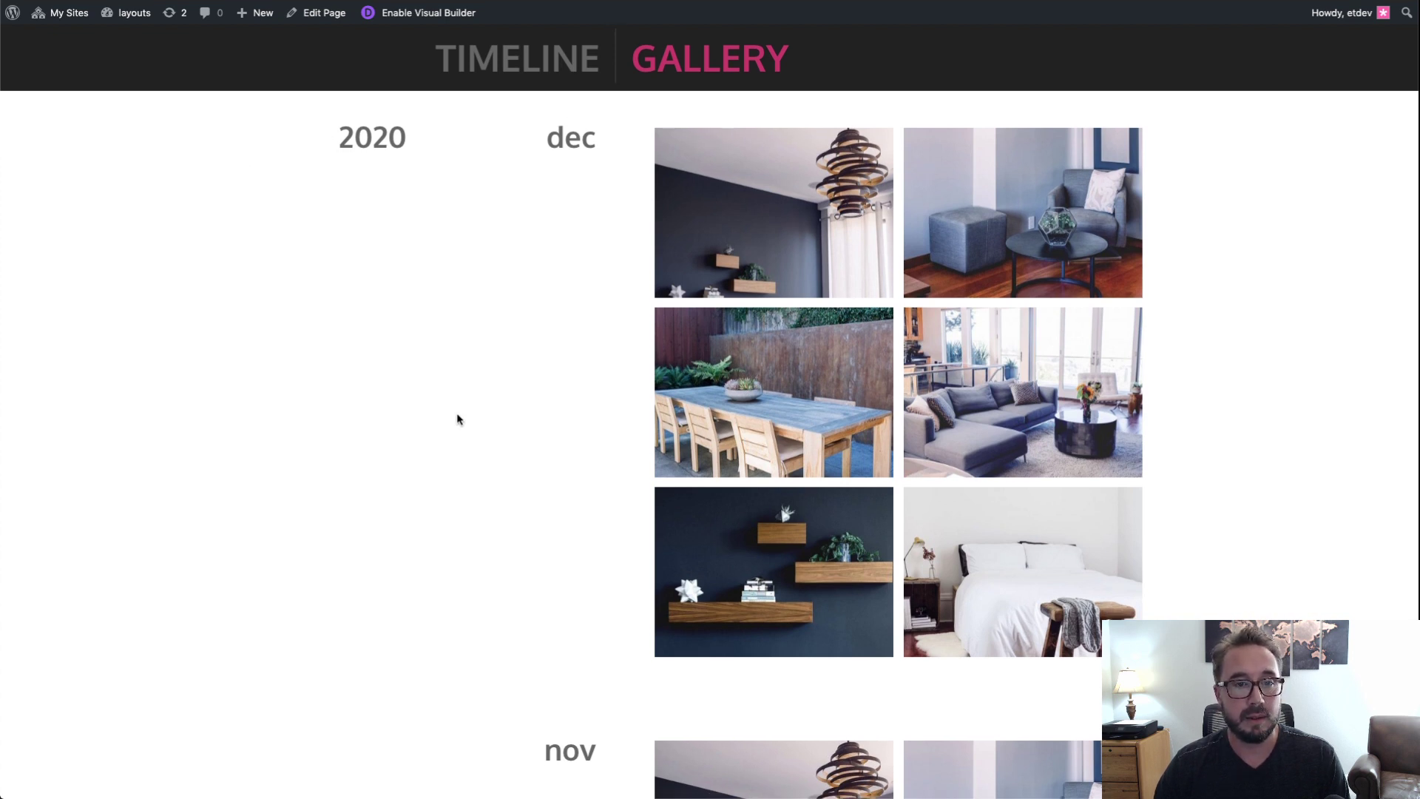
Step: Set the padding of the gallery row's first column to 1% left and 2% right
left_click(353, 0)
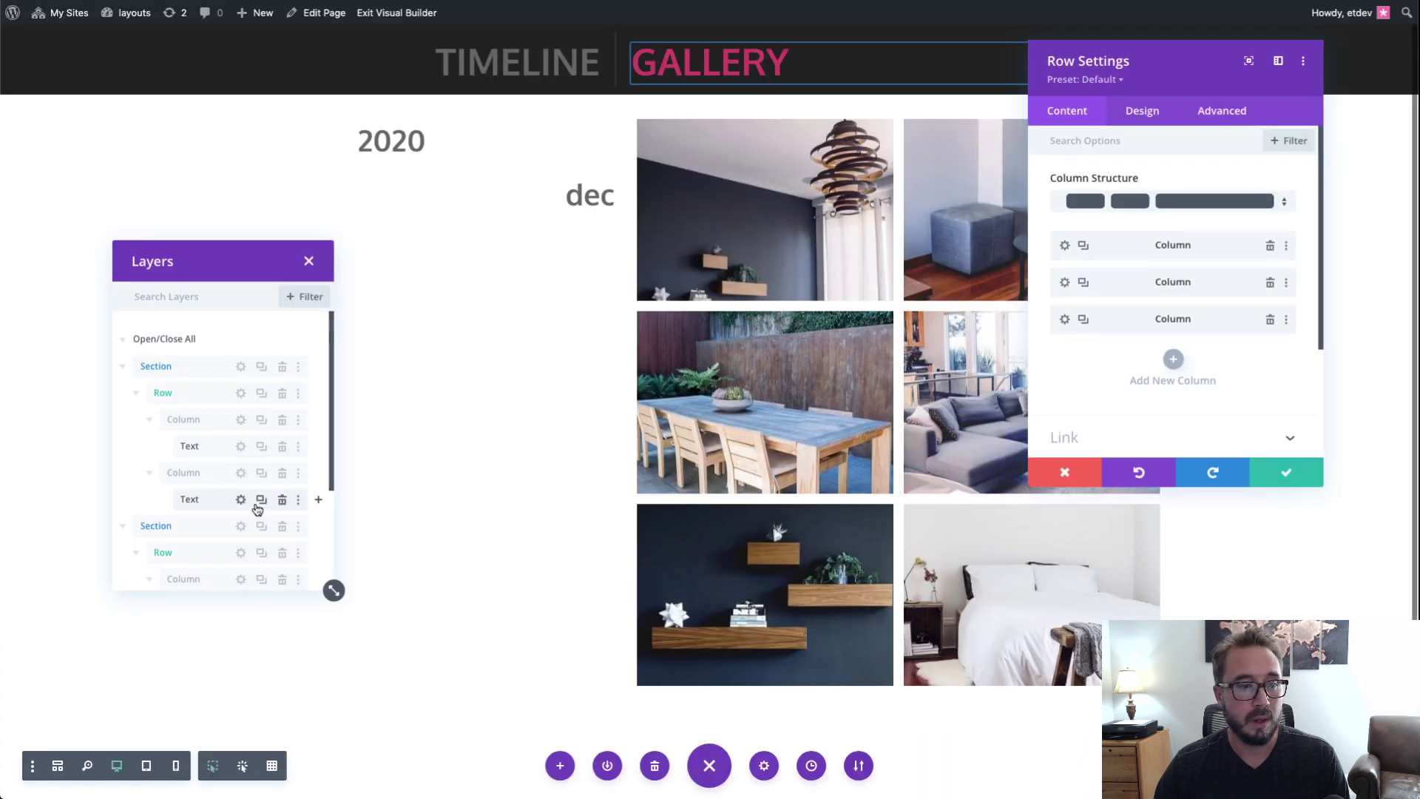
scroll(247, 507, "down", 3)
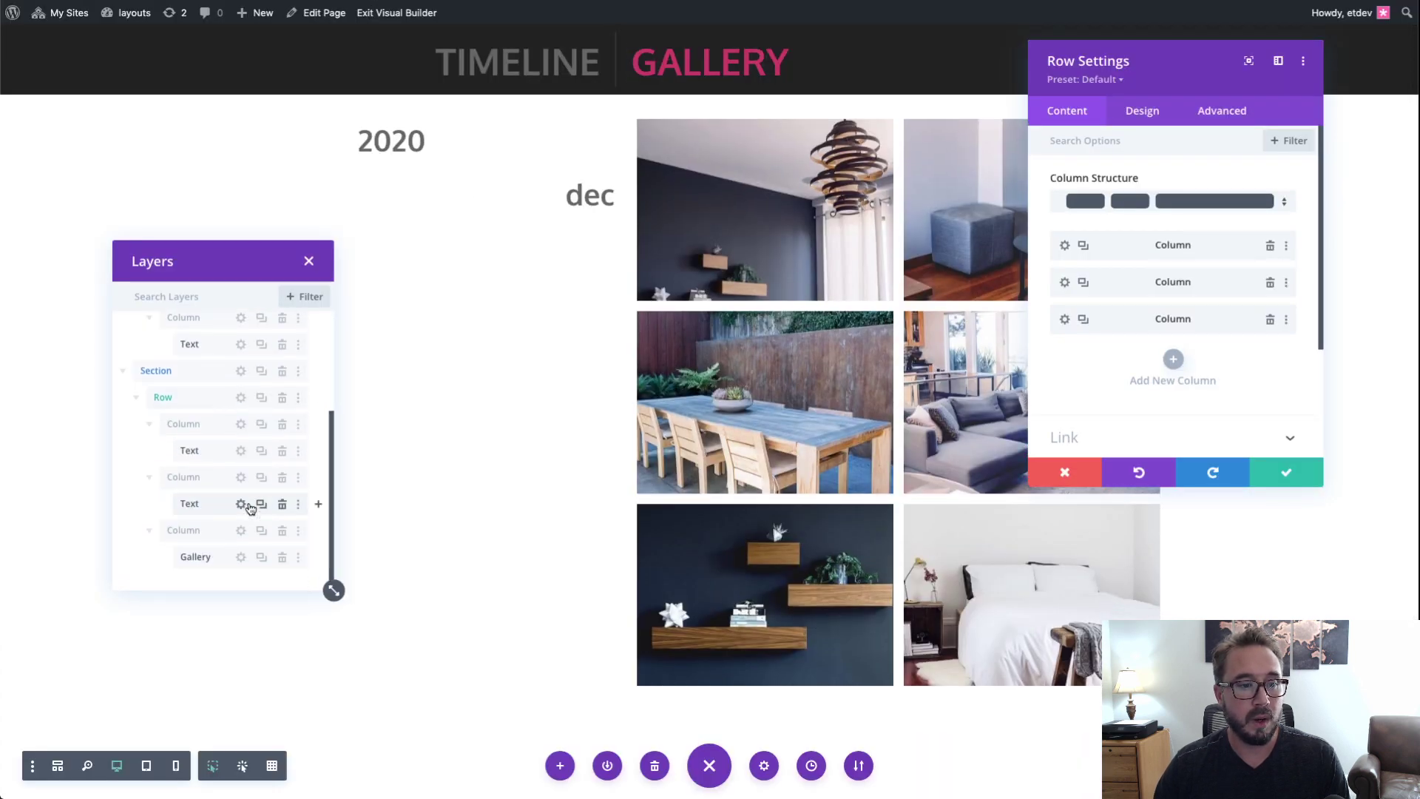
left_click(240, 424)
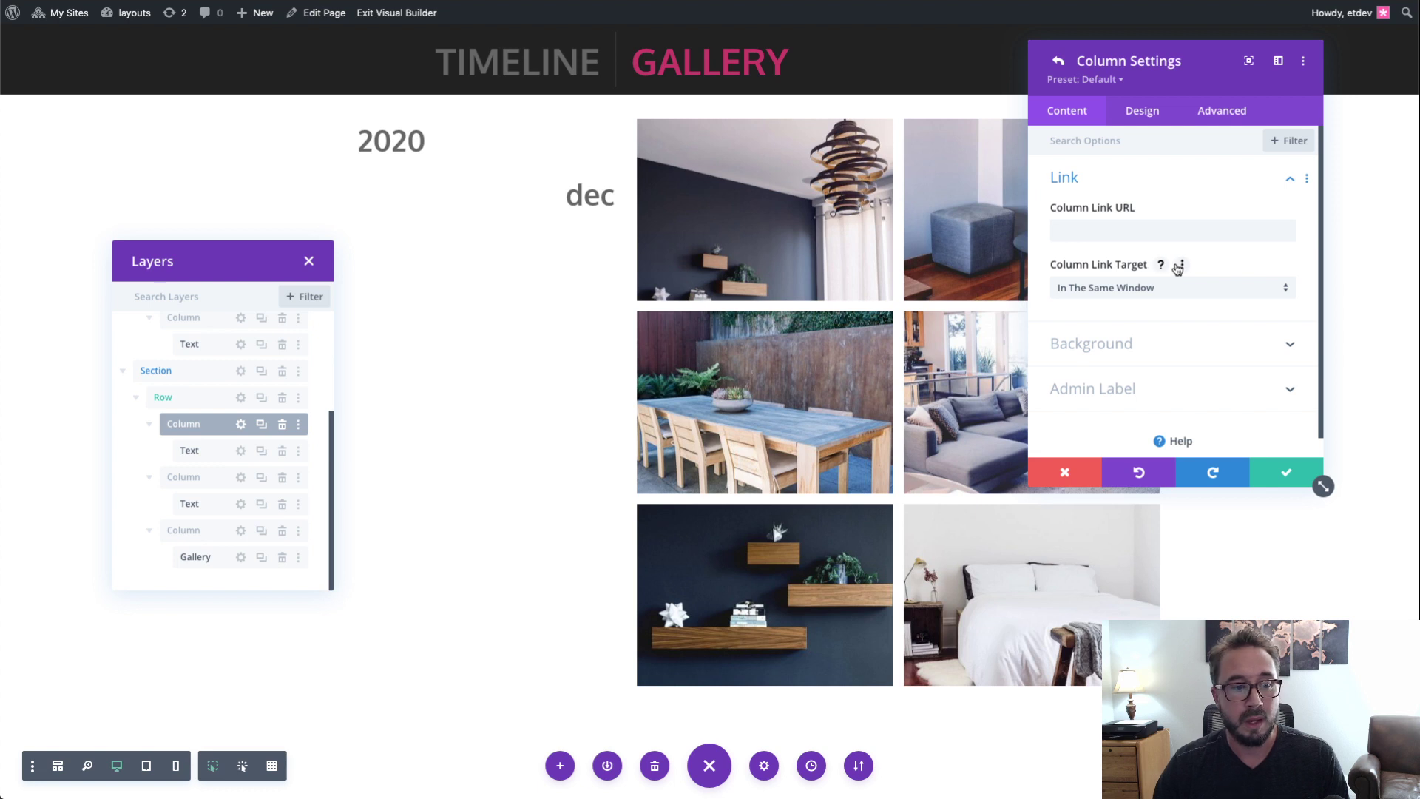
left_click(1159, 124)
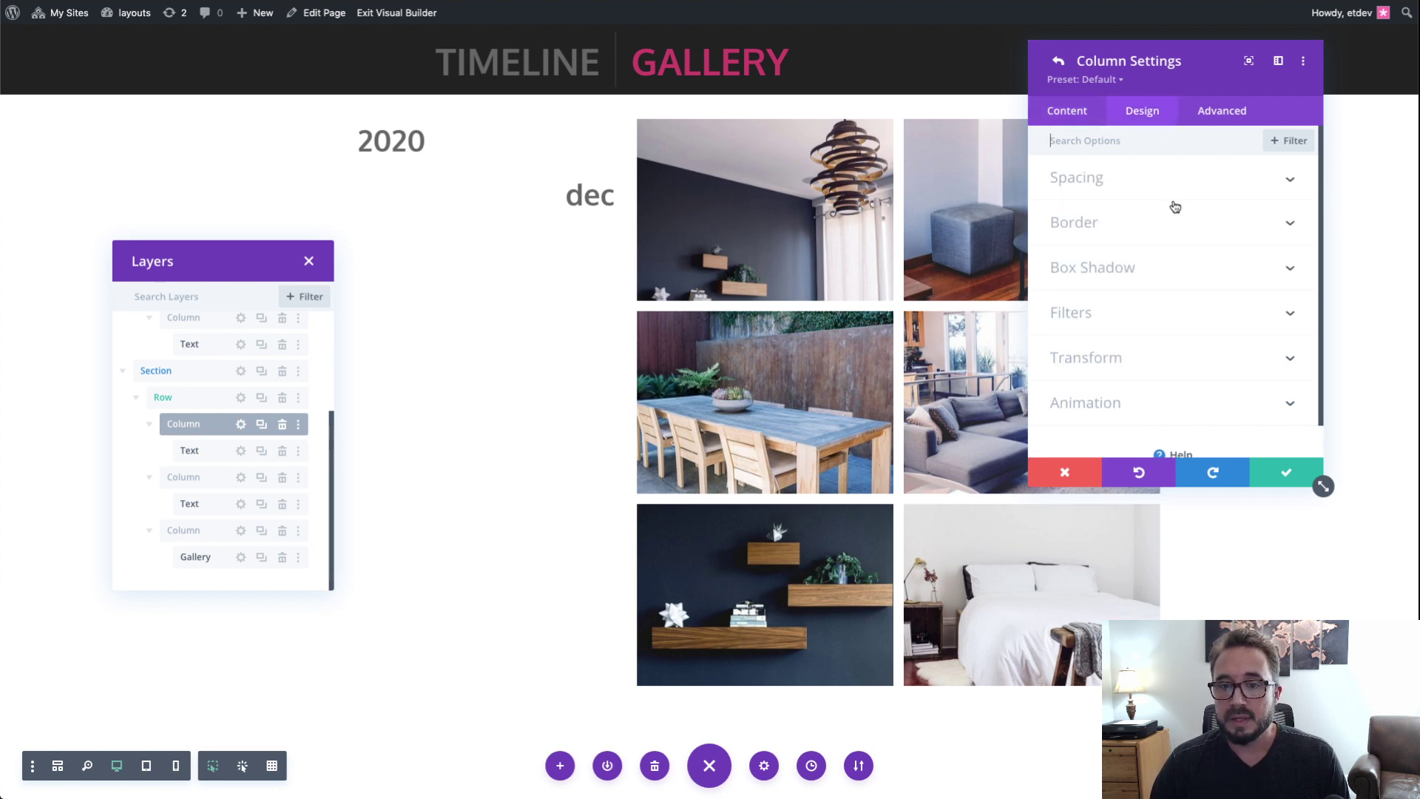
left_click(1164, 189)
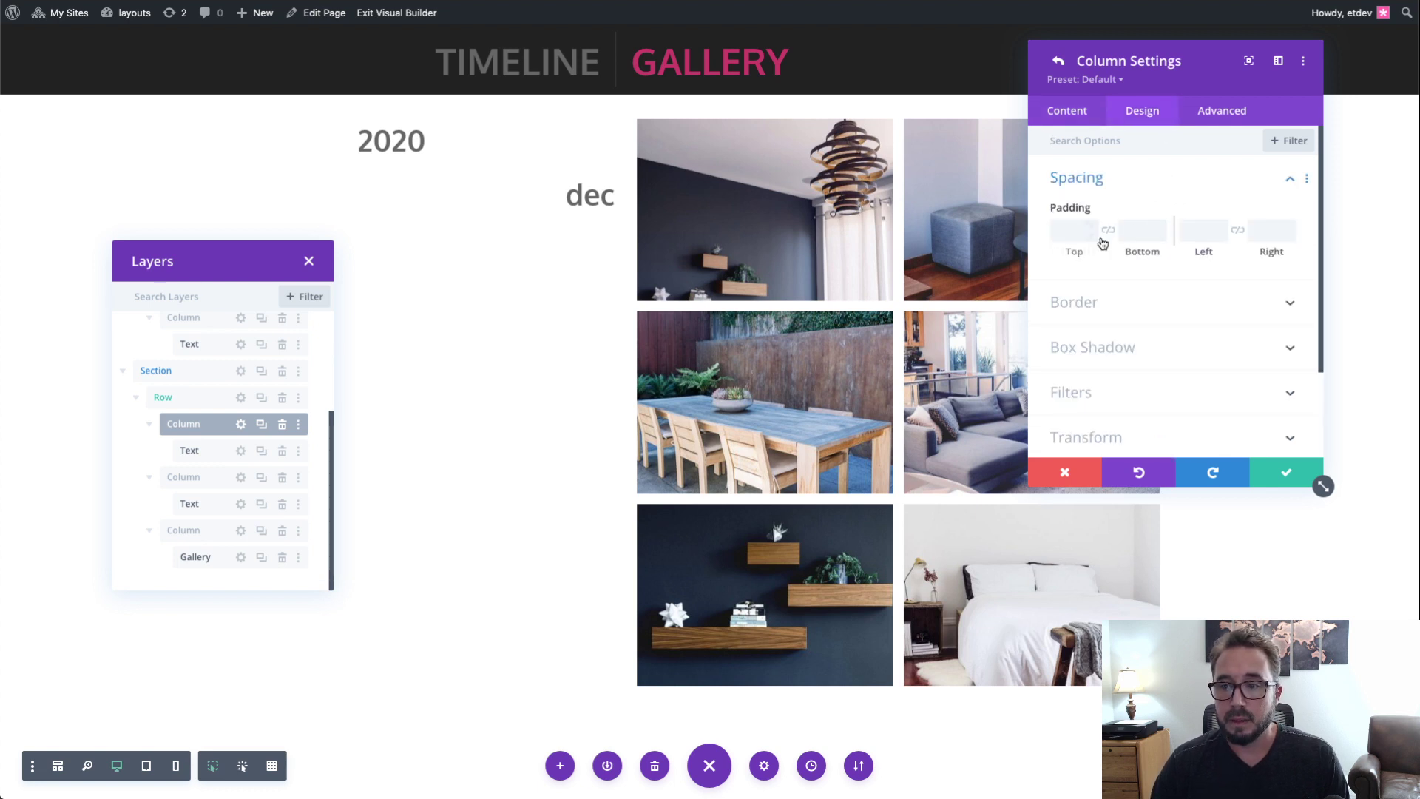
left_click(1186, 235)
type("1%")
left_click(1238, 230)
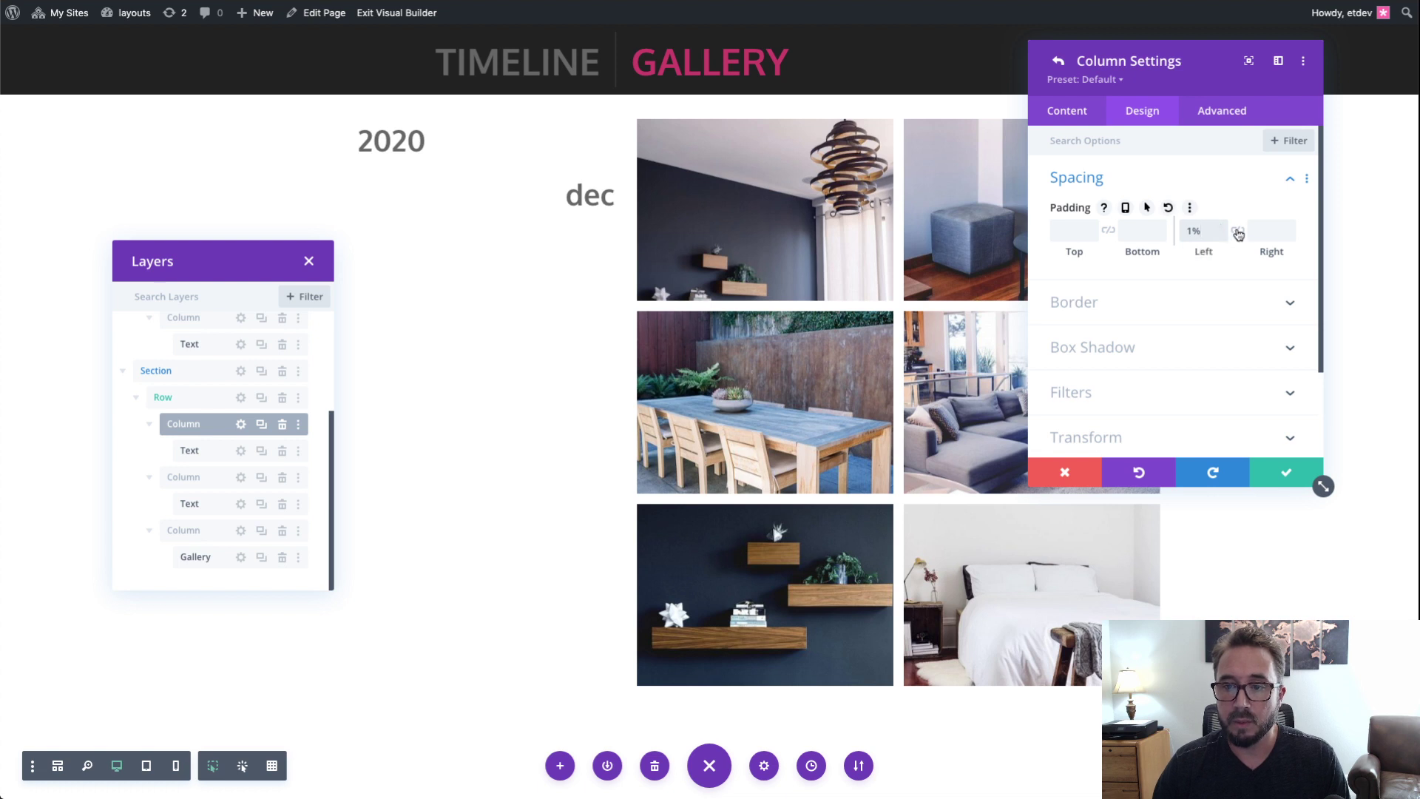
left_click(1238, 230)
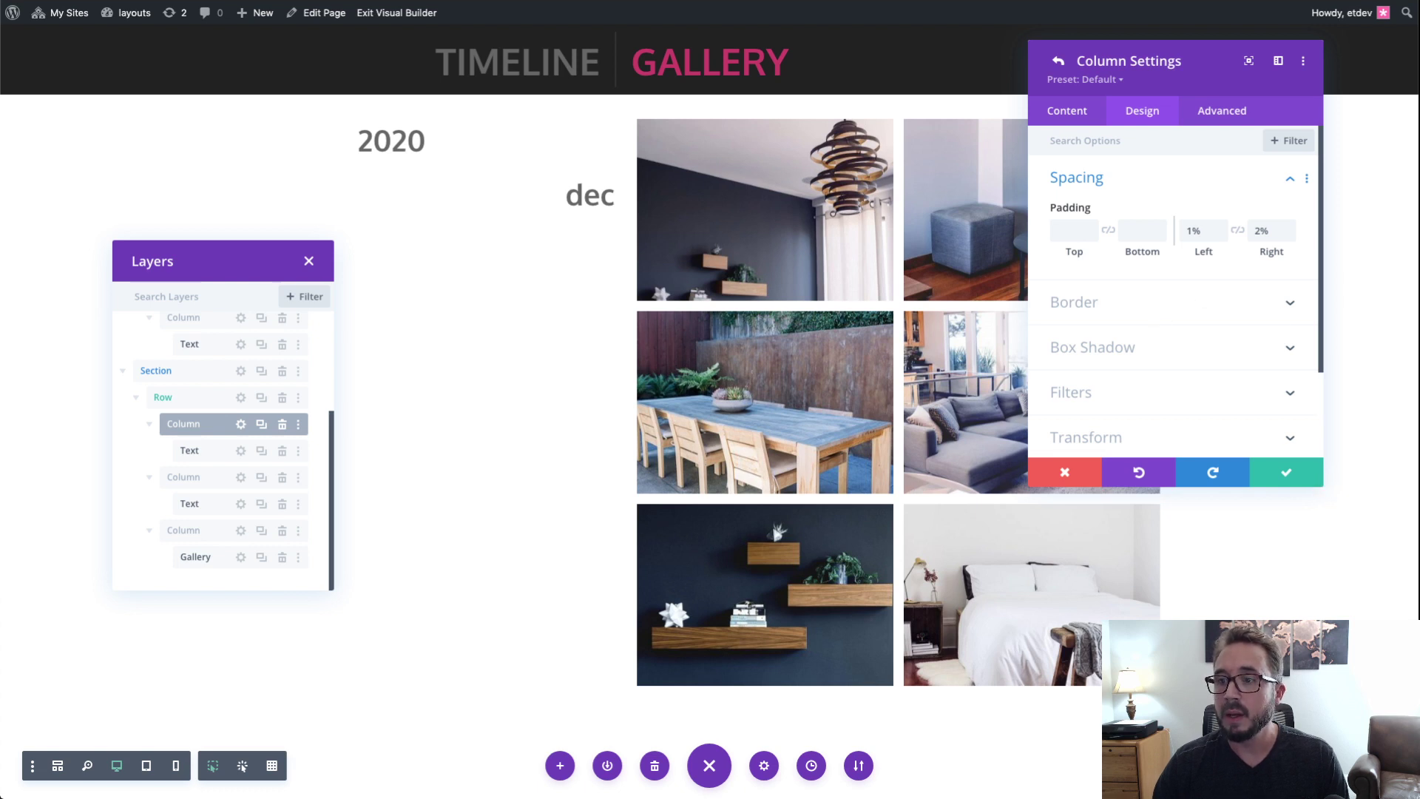
Step: Add the tablet-specific custom CSS "width: 15% !important" to the main element of the gallery row's first column
left_click(1228, 113)
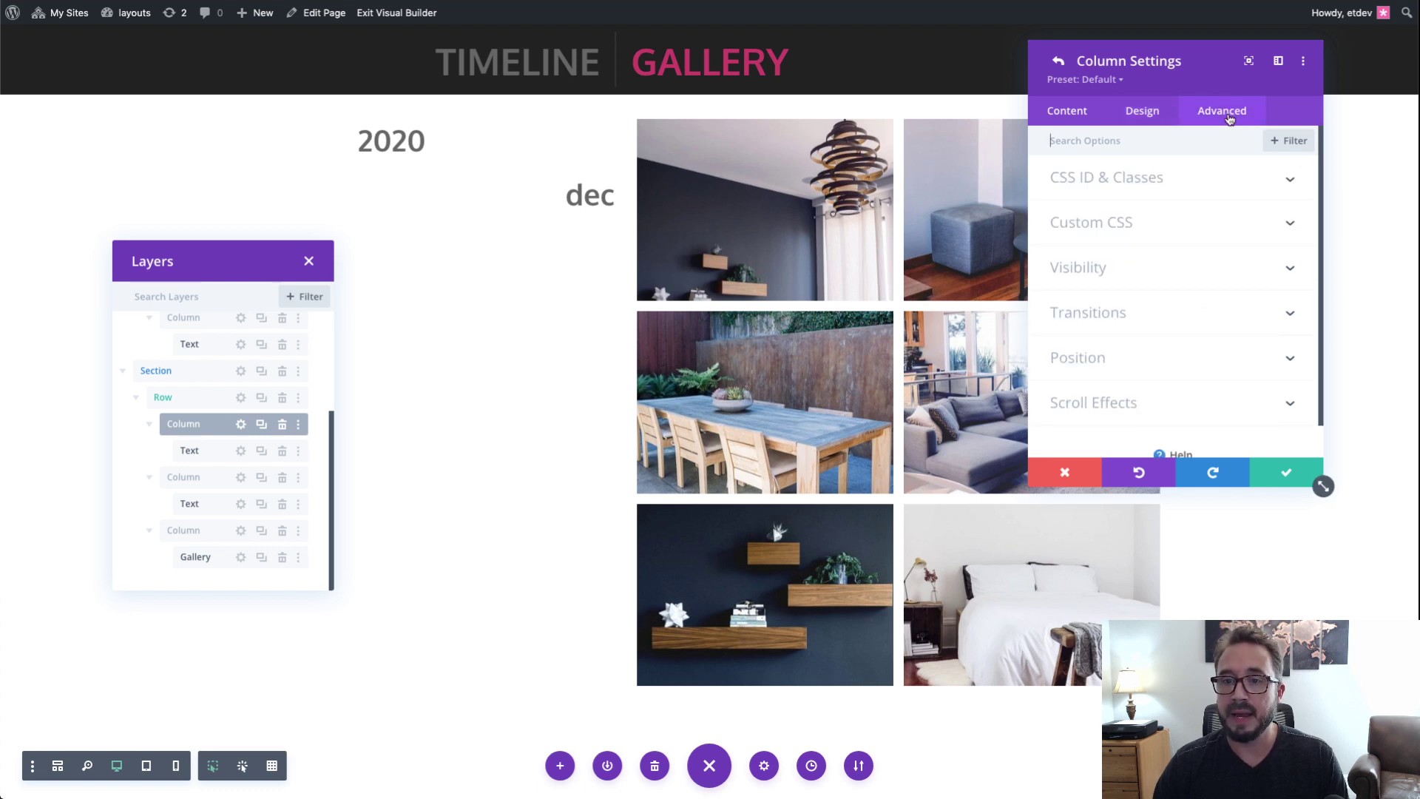
left_click(1182, 237)
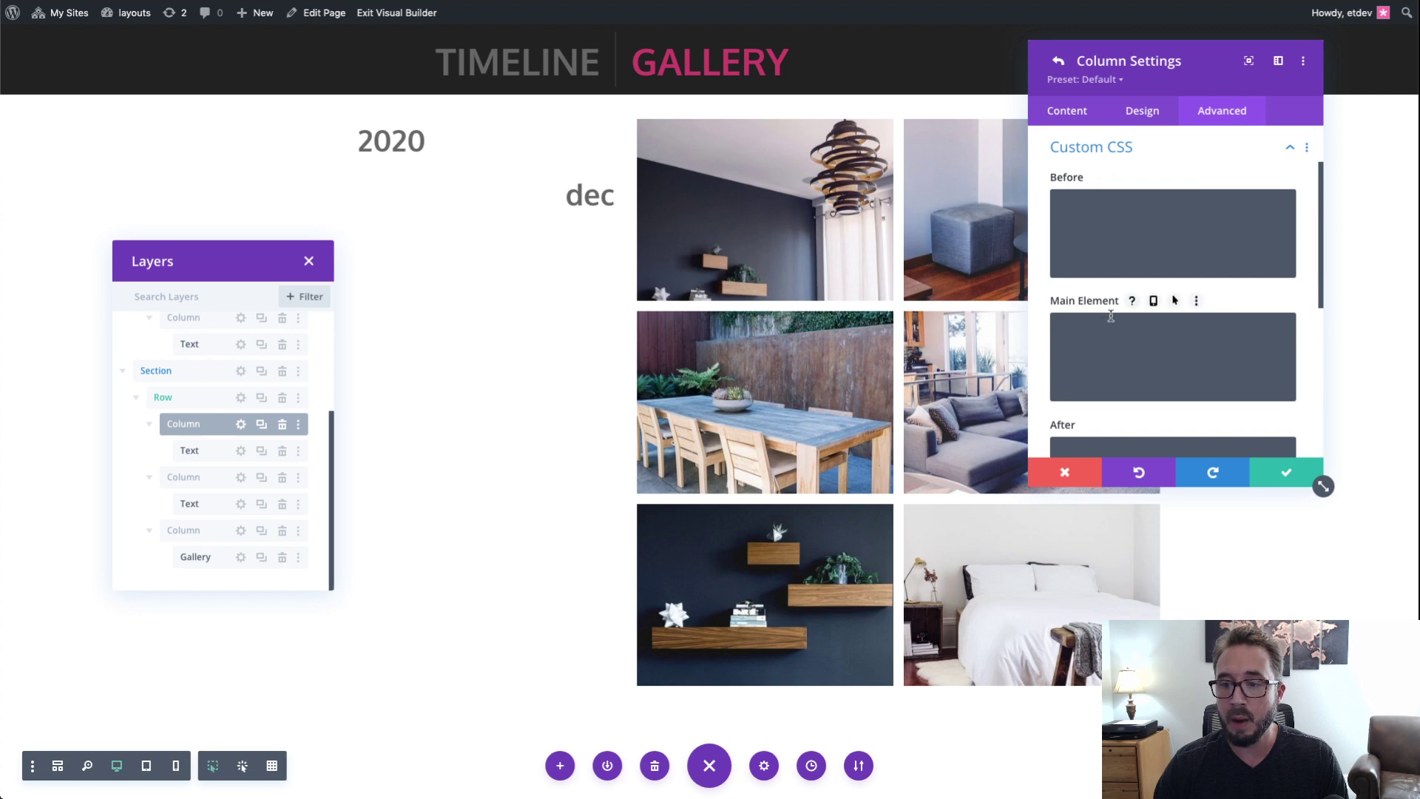
left_click(1155, 302)
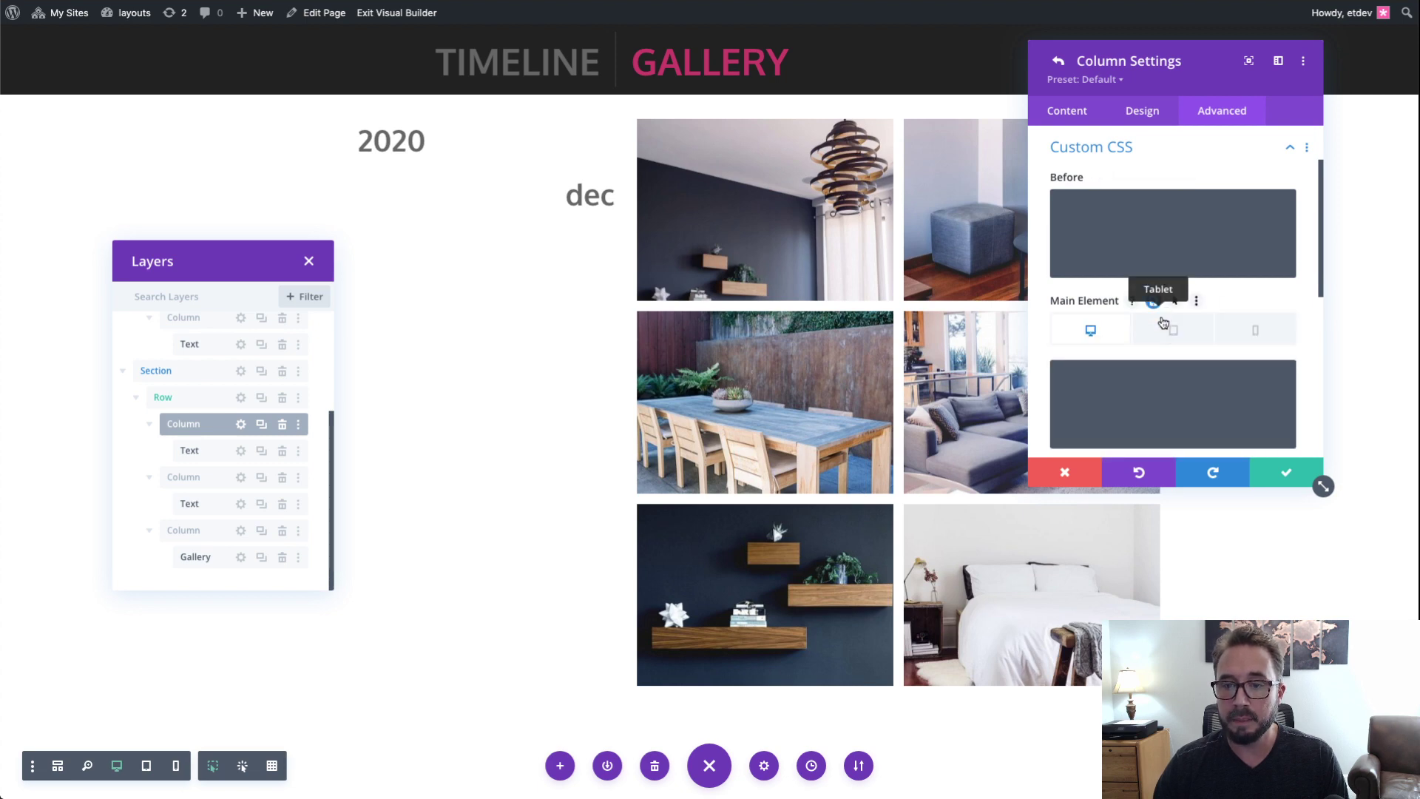
left_click(1169, 334)
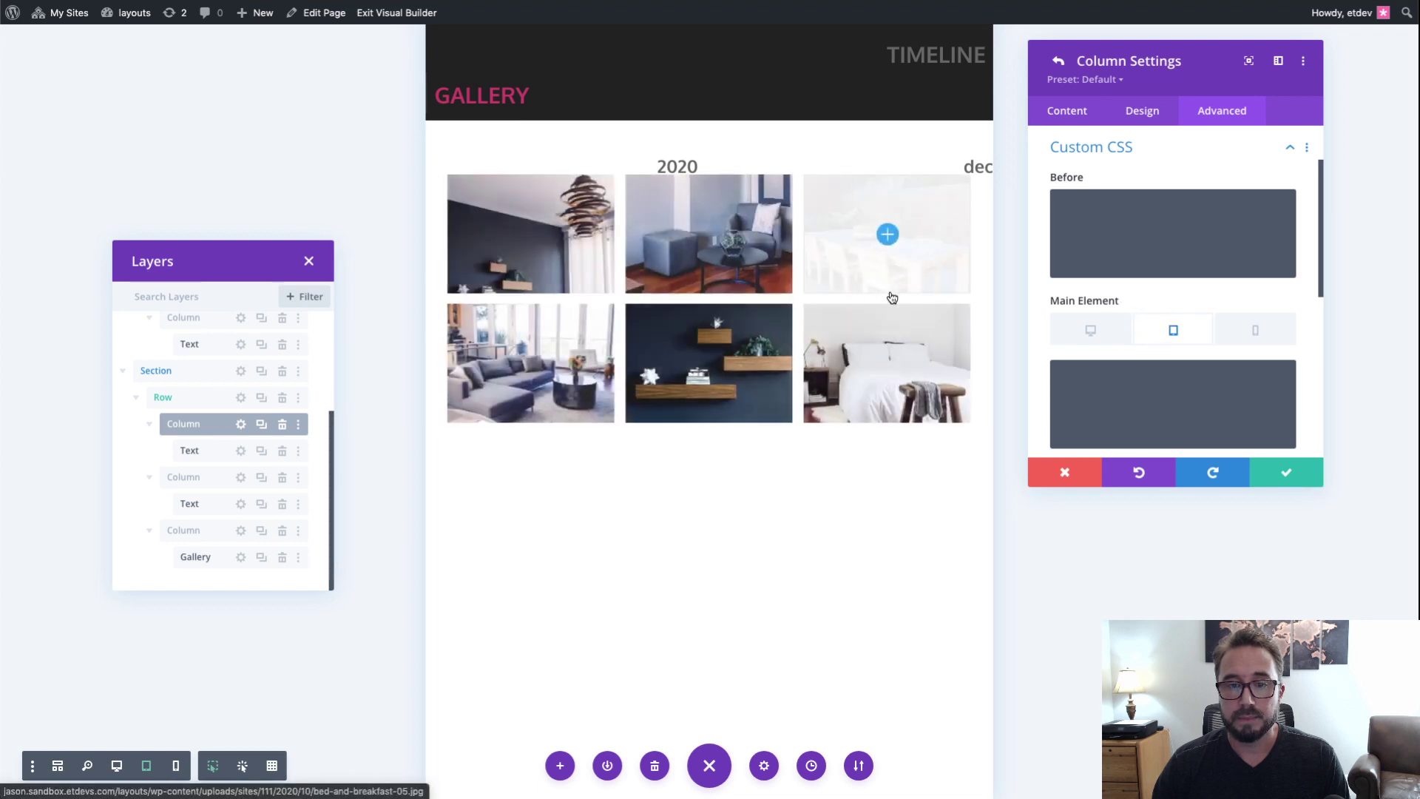
left_click(1165, 393)
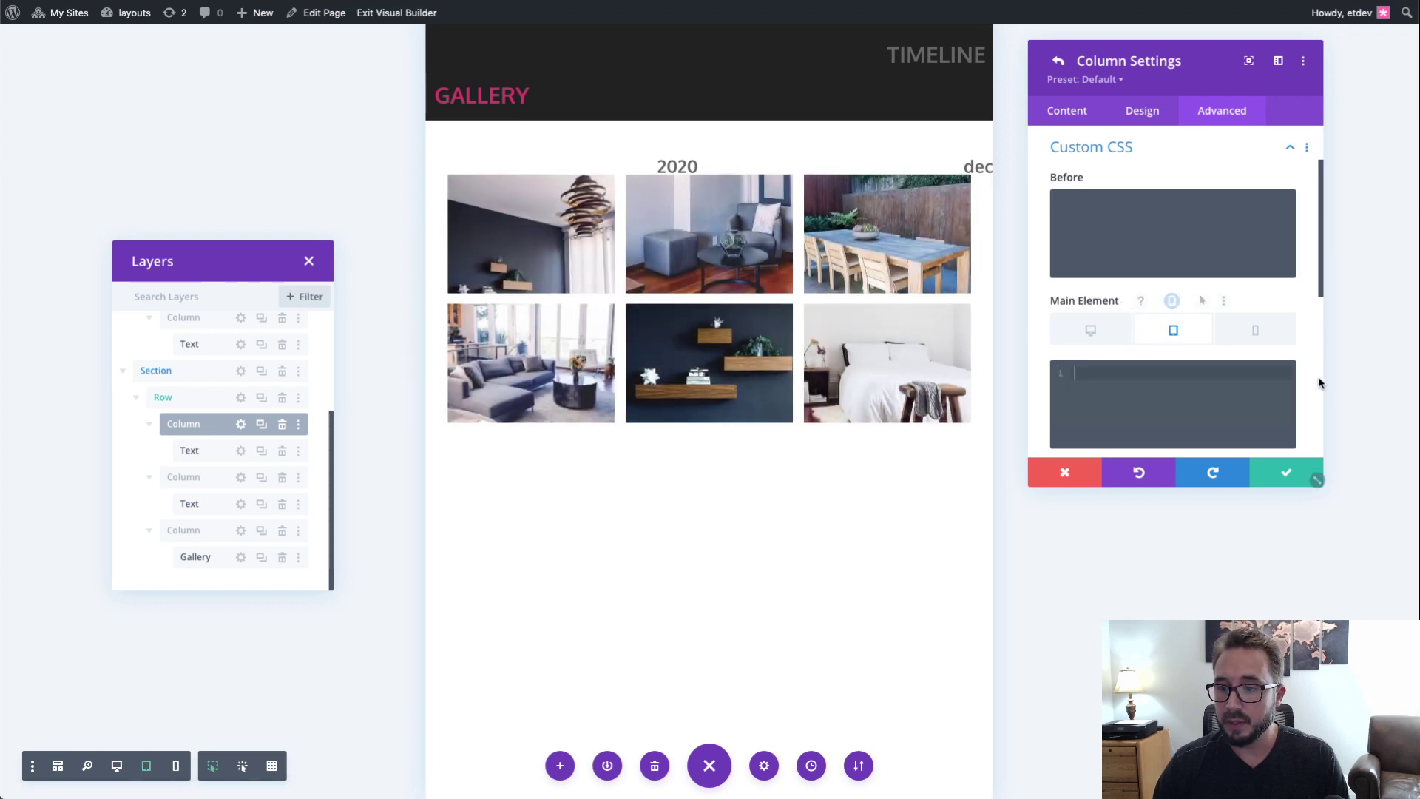
type("width: 15%")
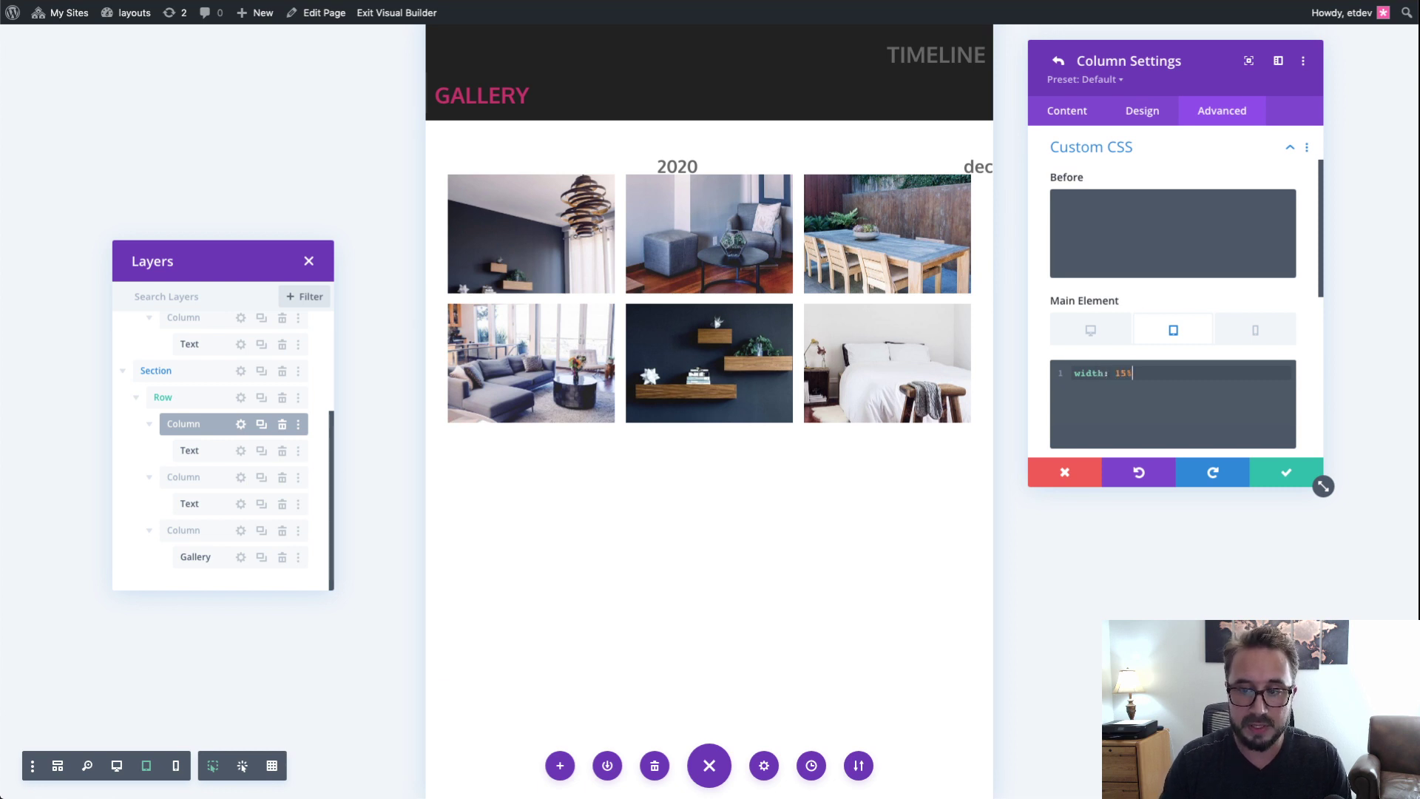
type(" !important")
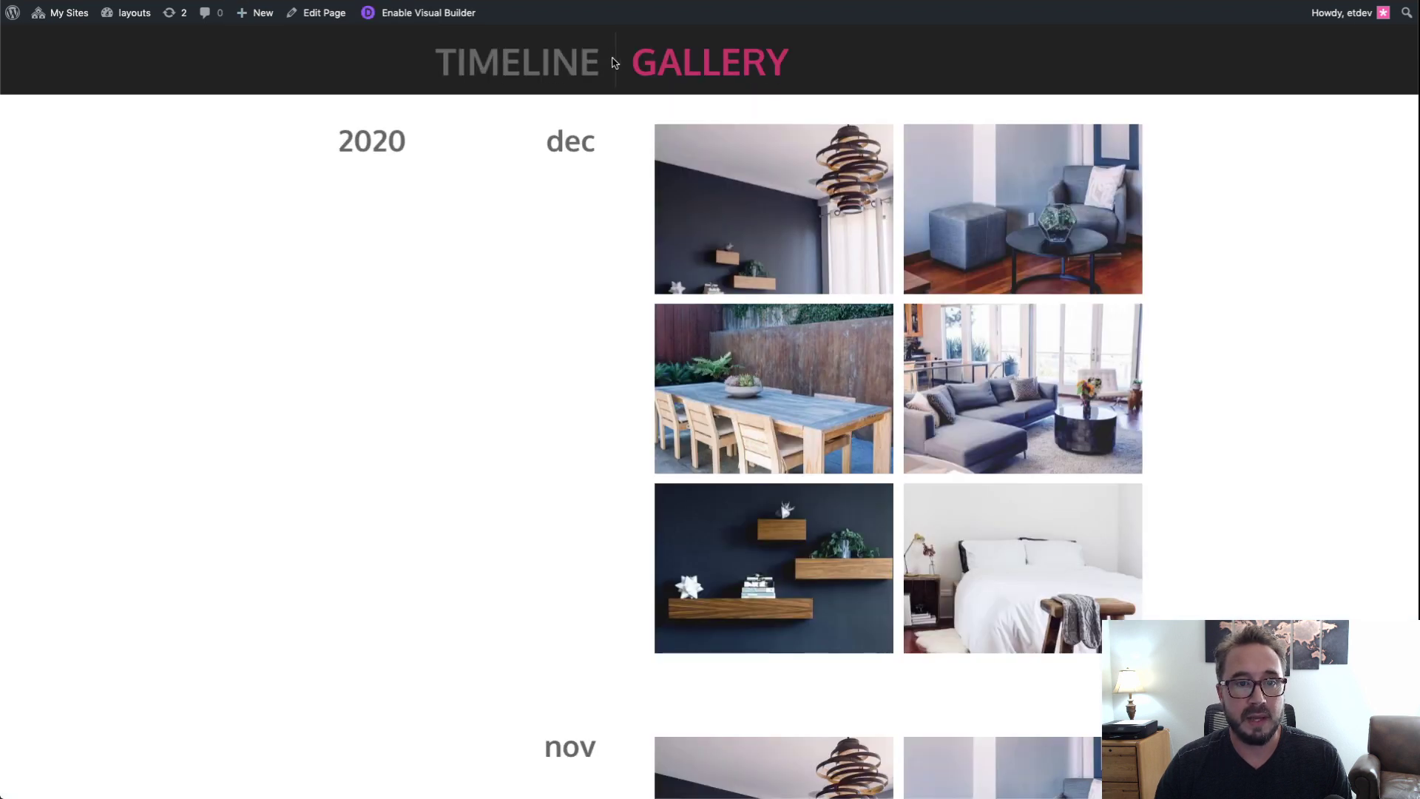
left_click_drag(437, 65, 455, 67)
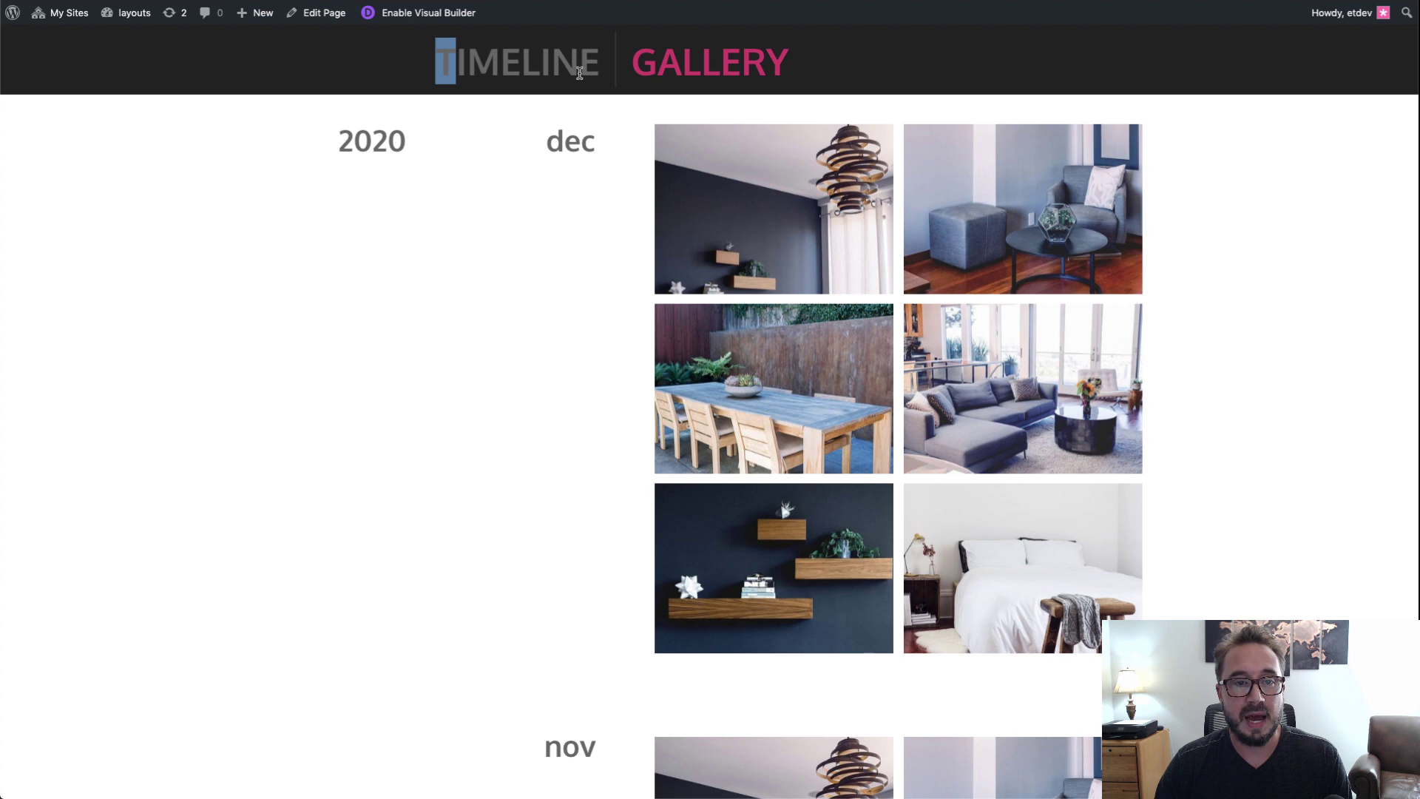
Step: Save the settings of the gallery row's first column and return to the row's settings
left_click(604, 65)
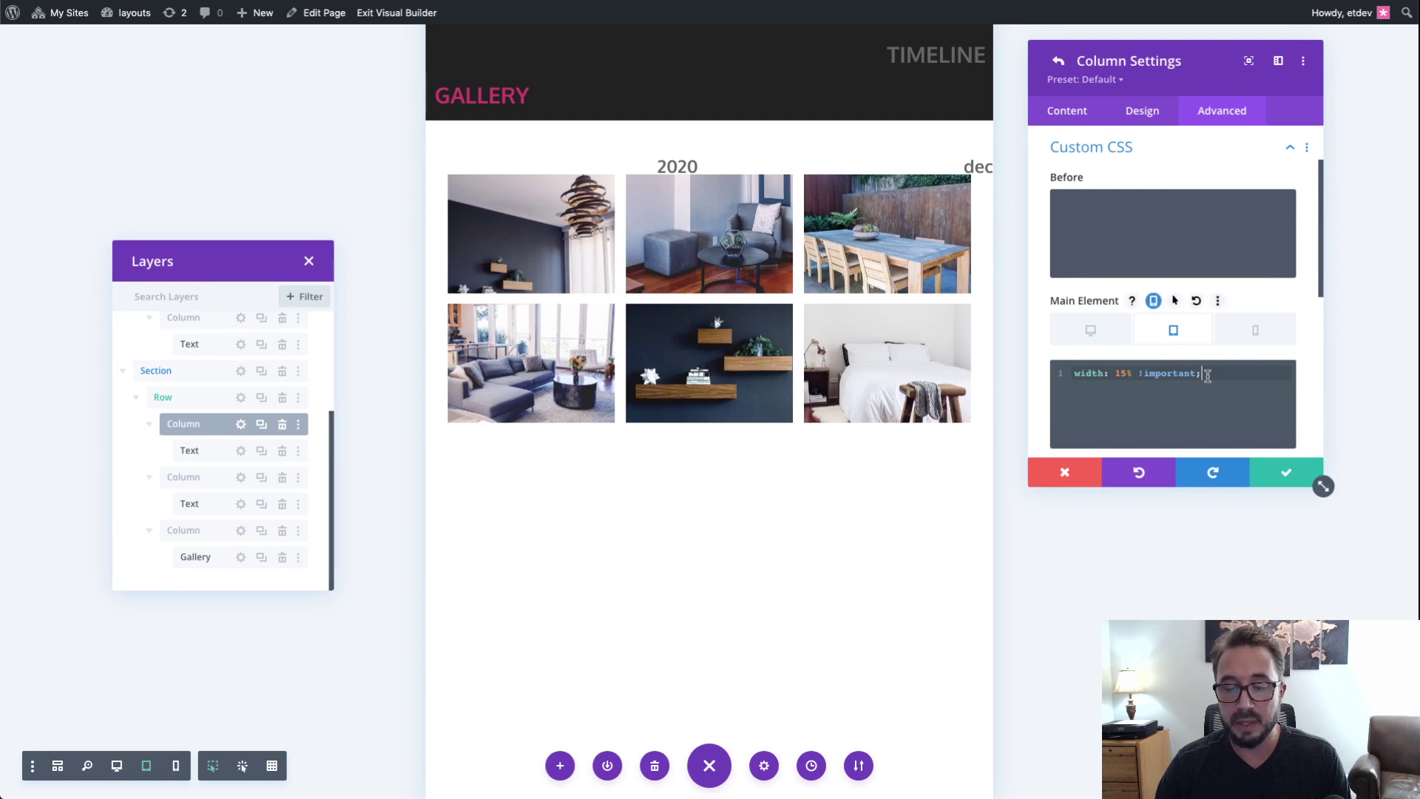
scroll(1207, 375, "up", 1)
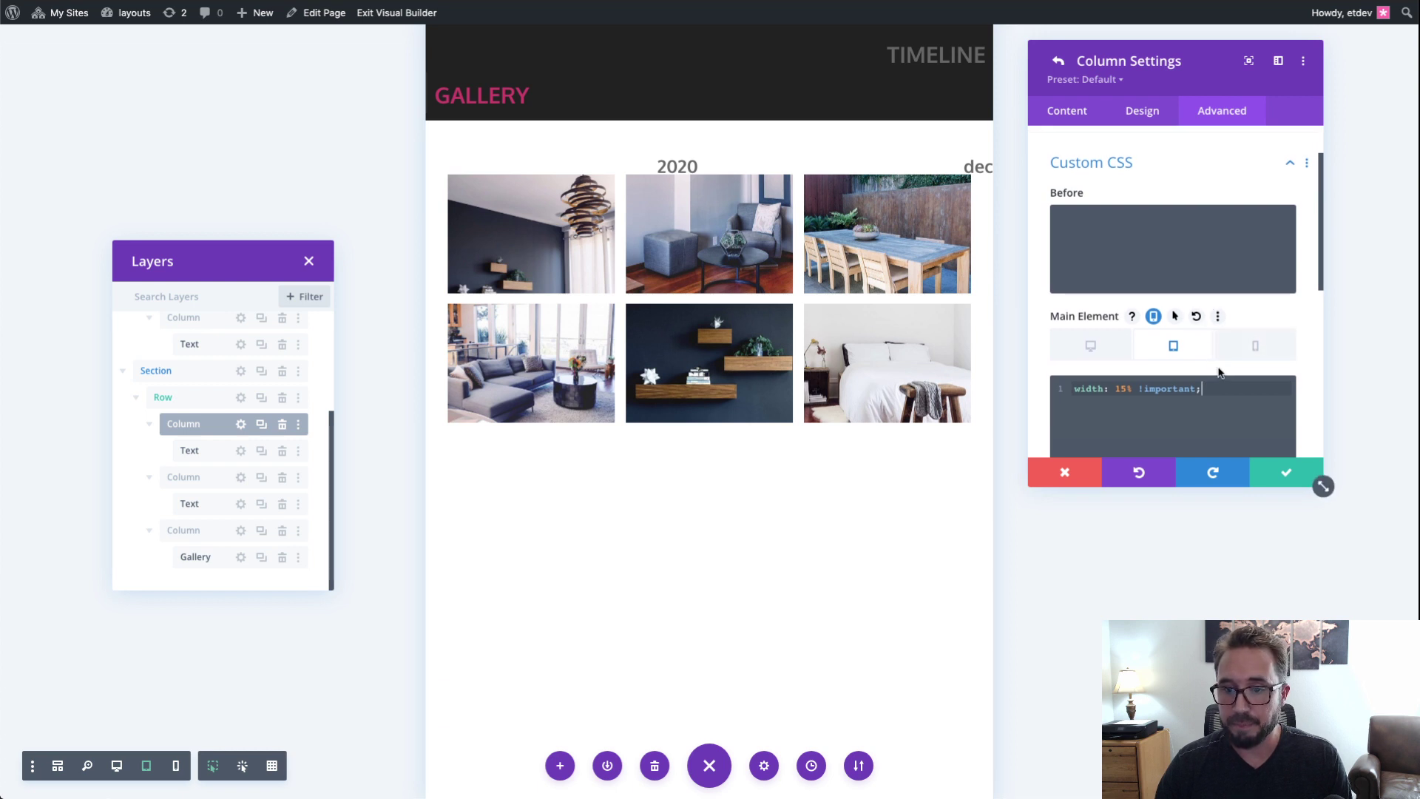
scroll(1220, 372, "down", 1)
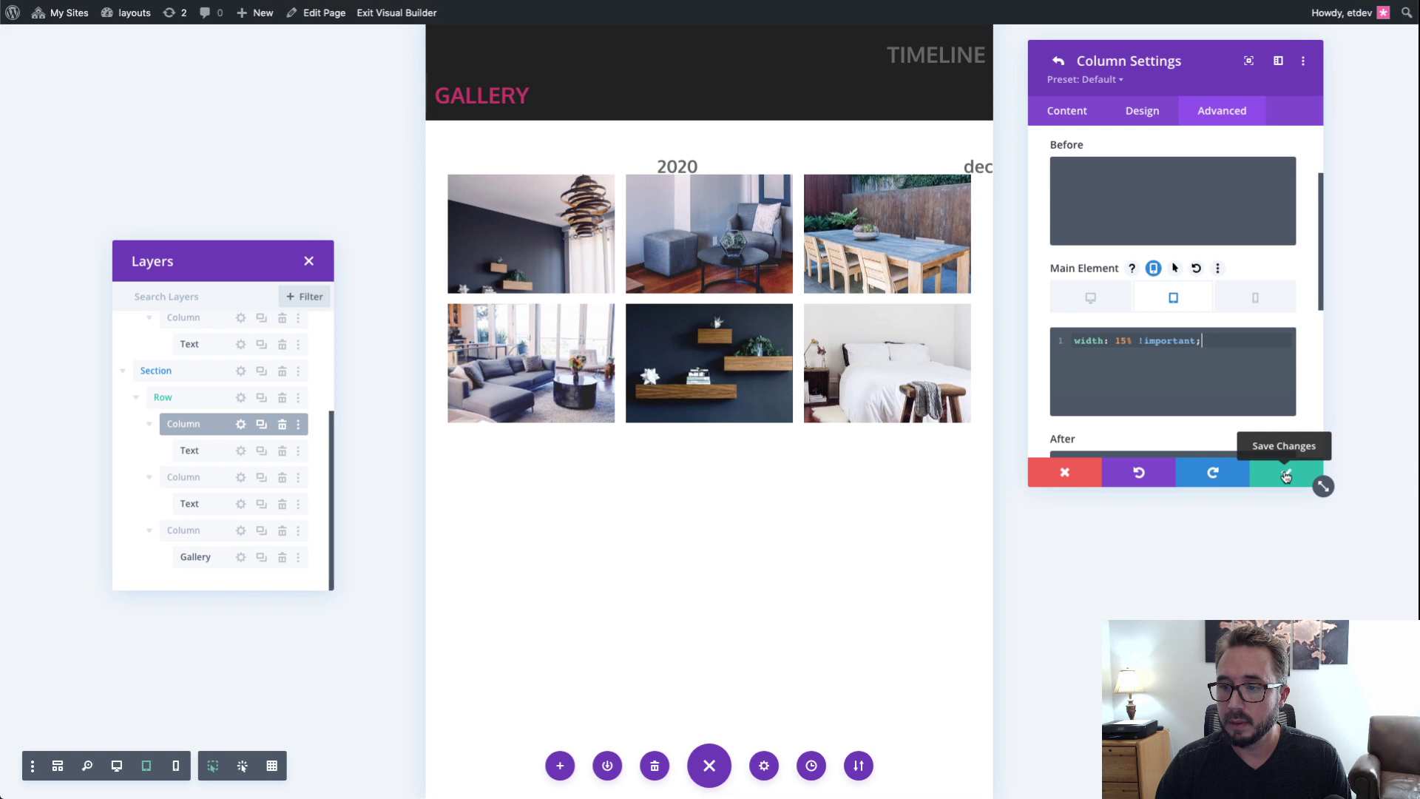
left_click(1287, 475)
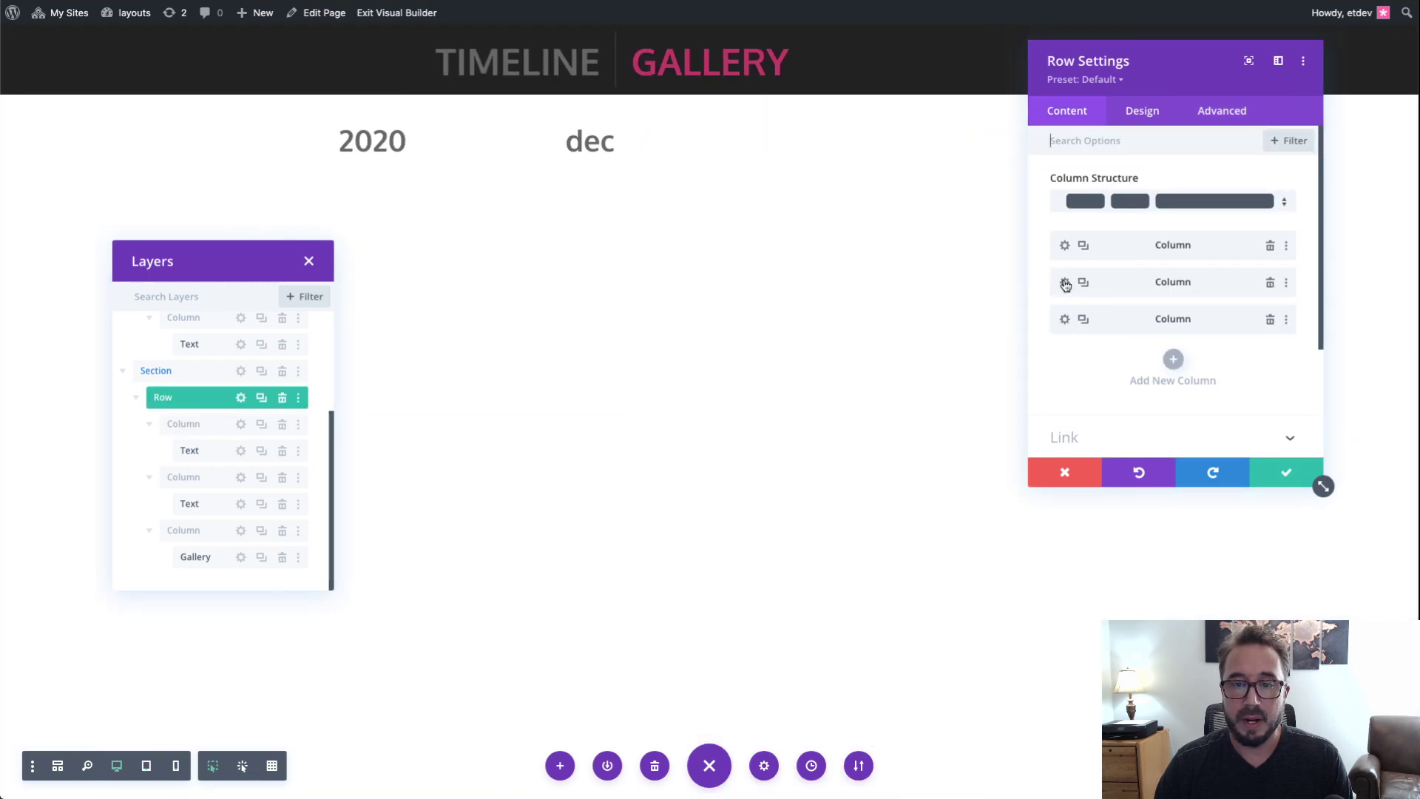
Step: Set the padding of the gallery row's second column to 1% left and 2% right
left_click(1065, 283)
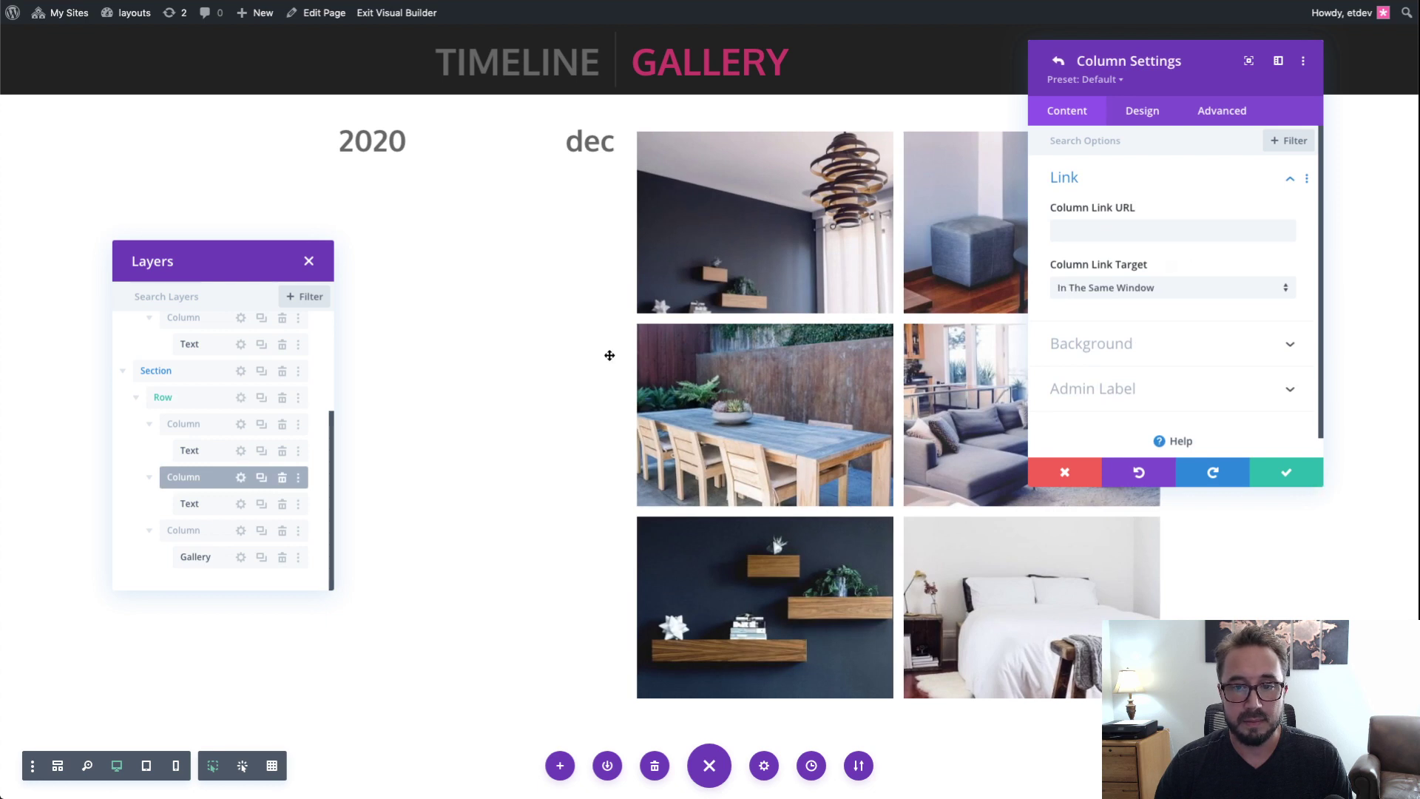
left_click(1130, 118)
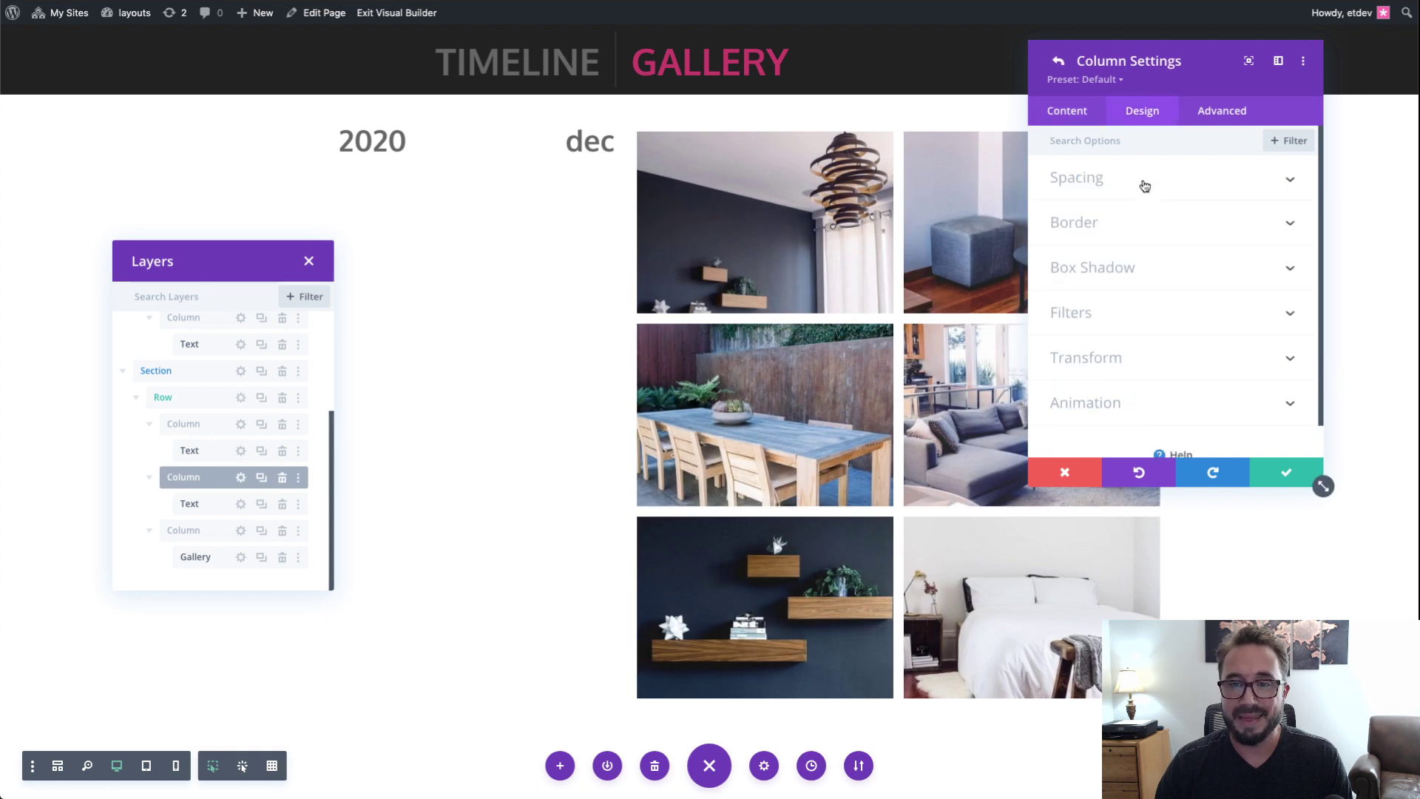
left_click(1145, 186)
left_click(1206, 230)
type("1")
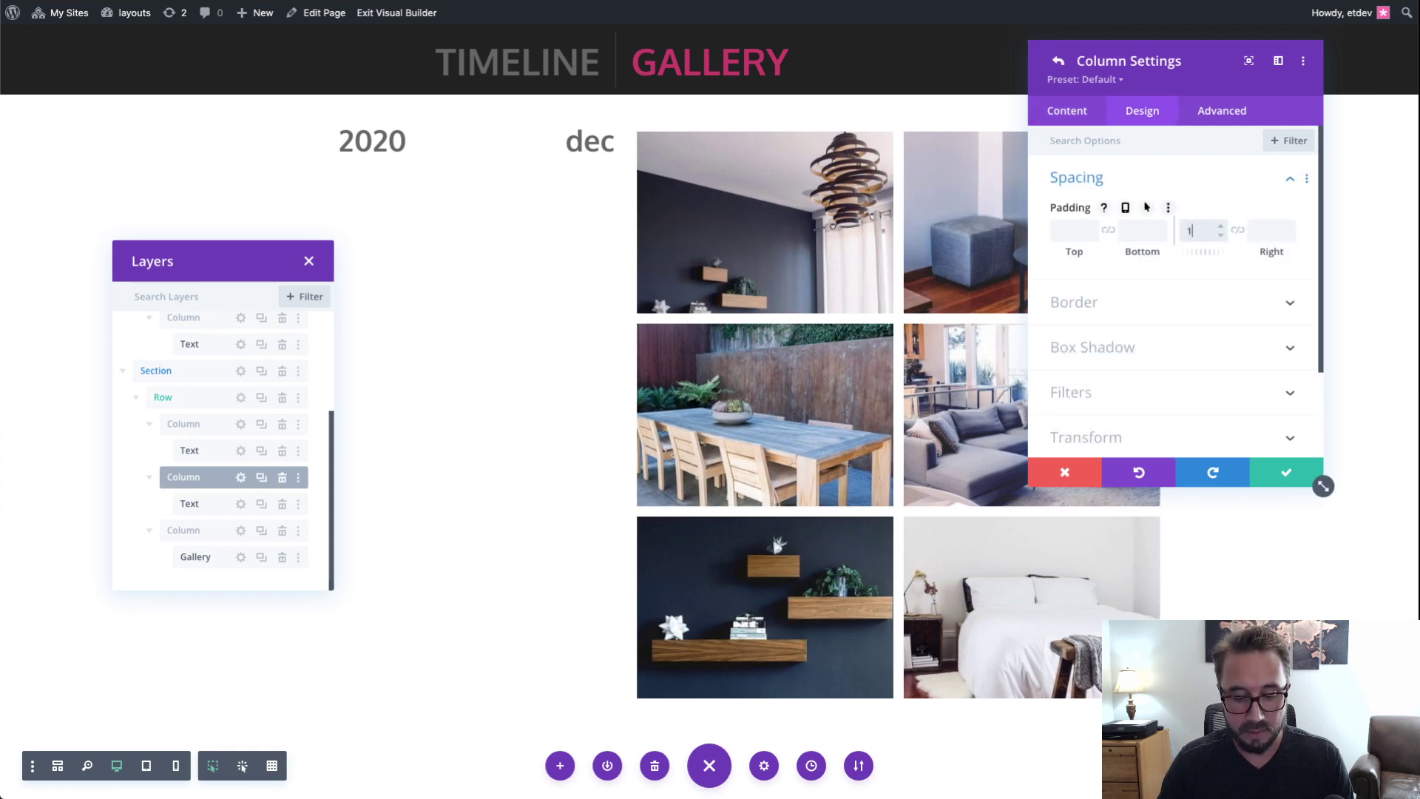
left_click(1238, 231)
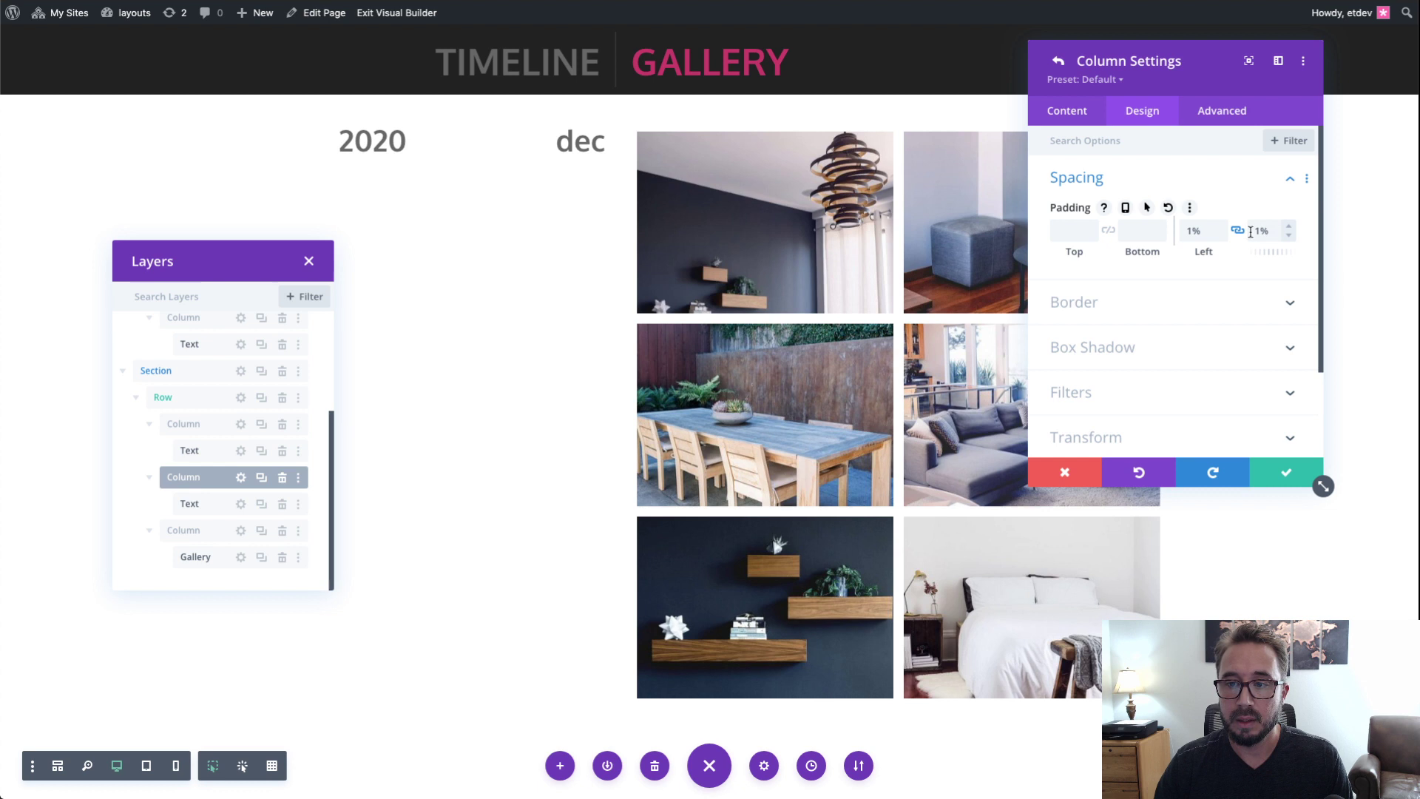
left_click(1238, 230)
left_click(1289, 226)
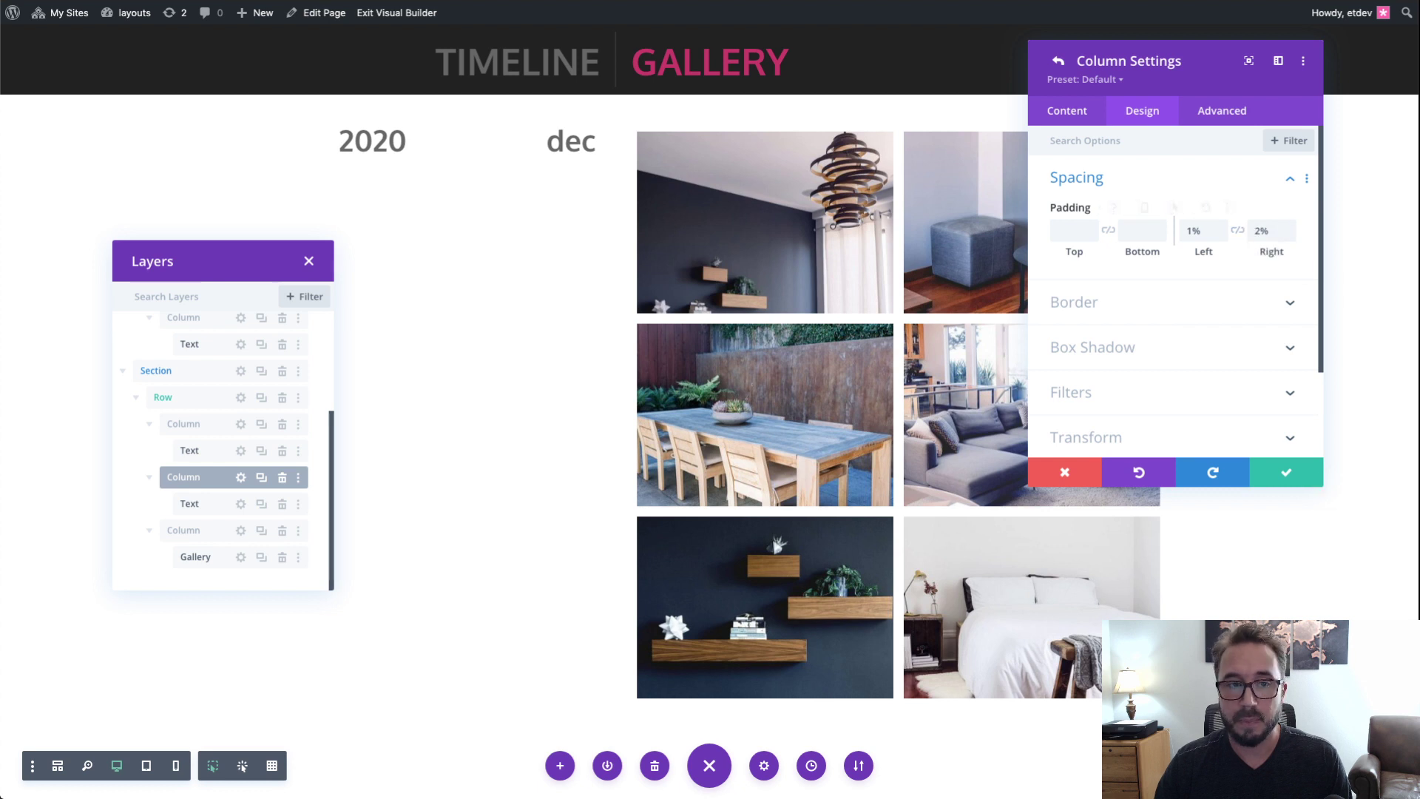
Step: Add the tablet-specific custom CSS "width: 15% !important;" to the second column's main element and save the column settings
left_click(1221, 110)
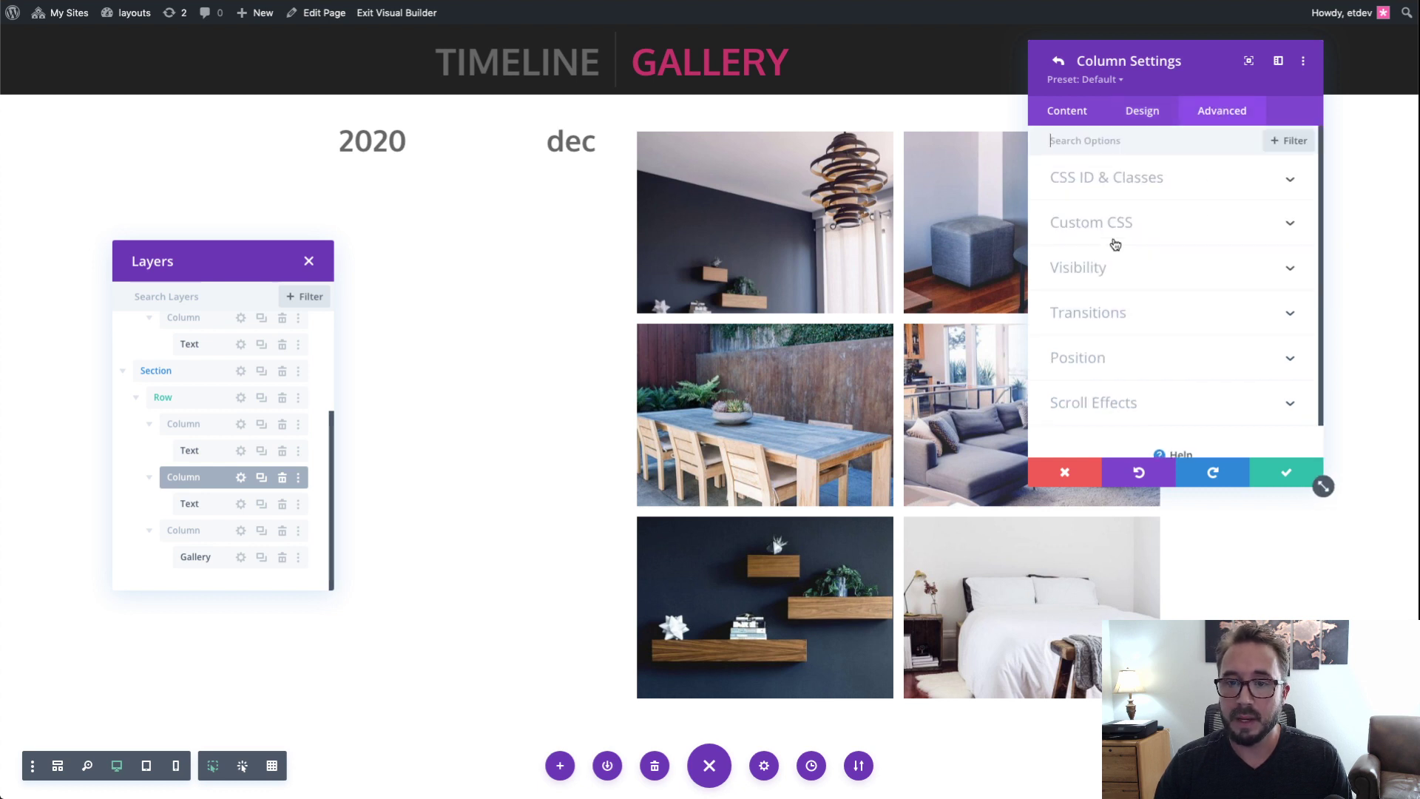
left_click(1102, 222)
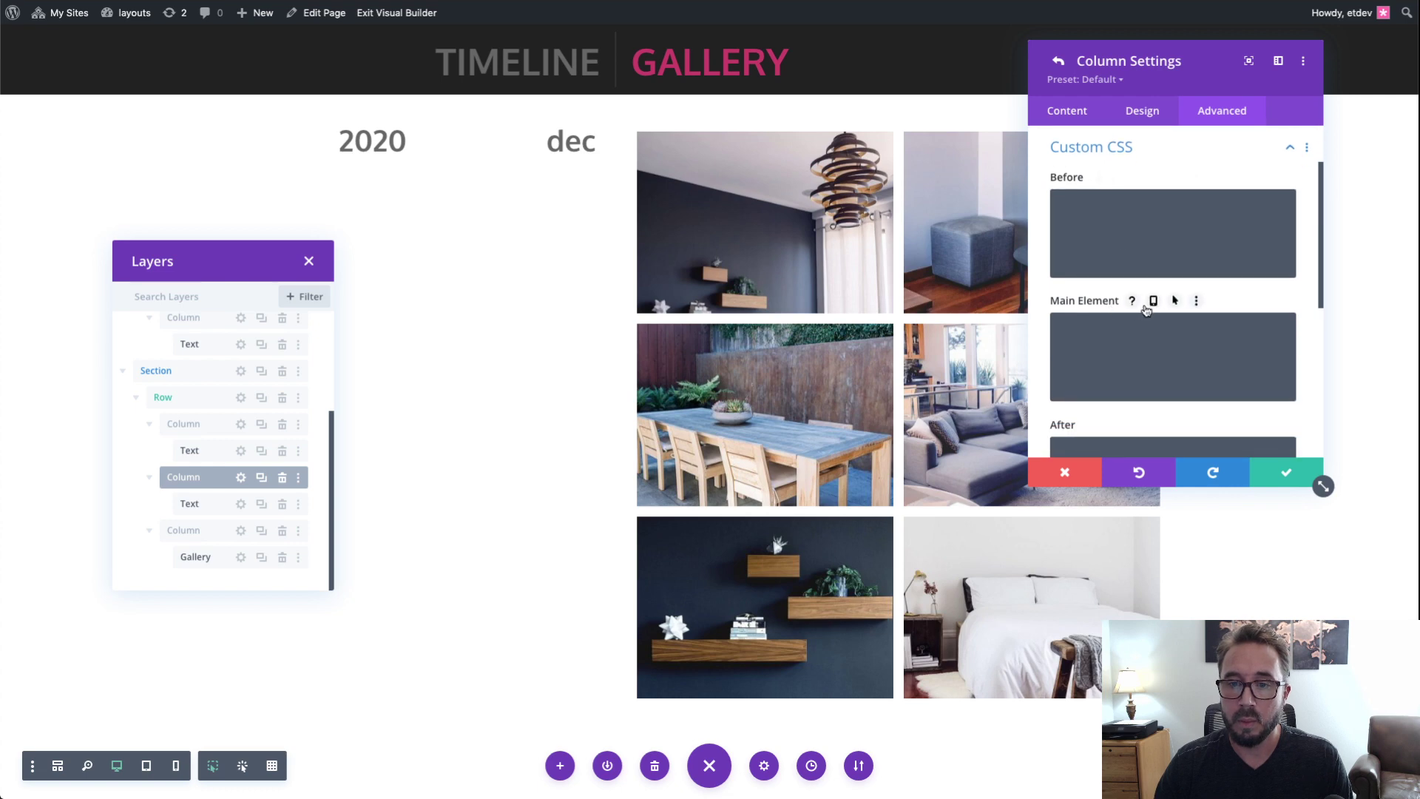
left_click(1154, 301)
left_click(1165, 326)
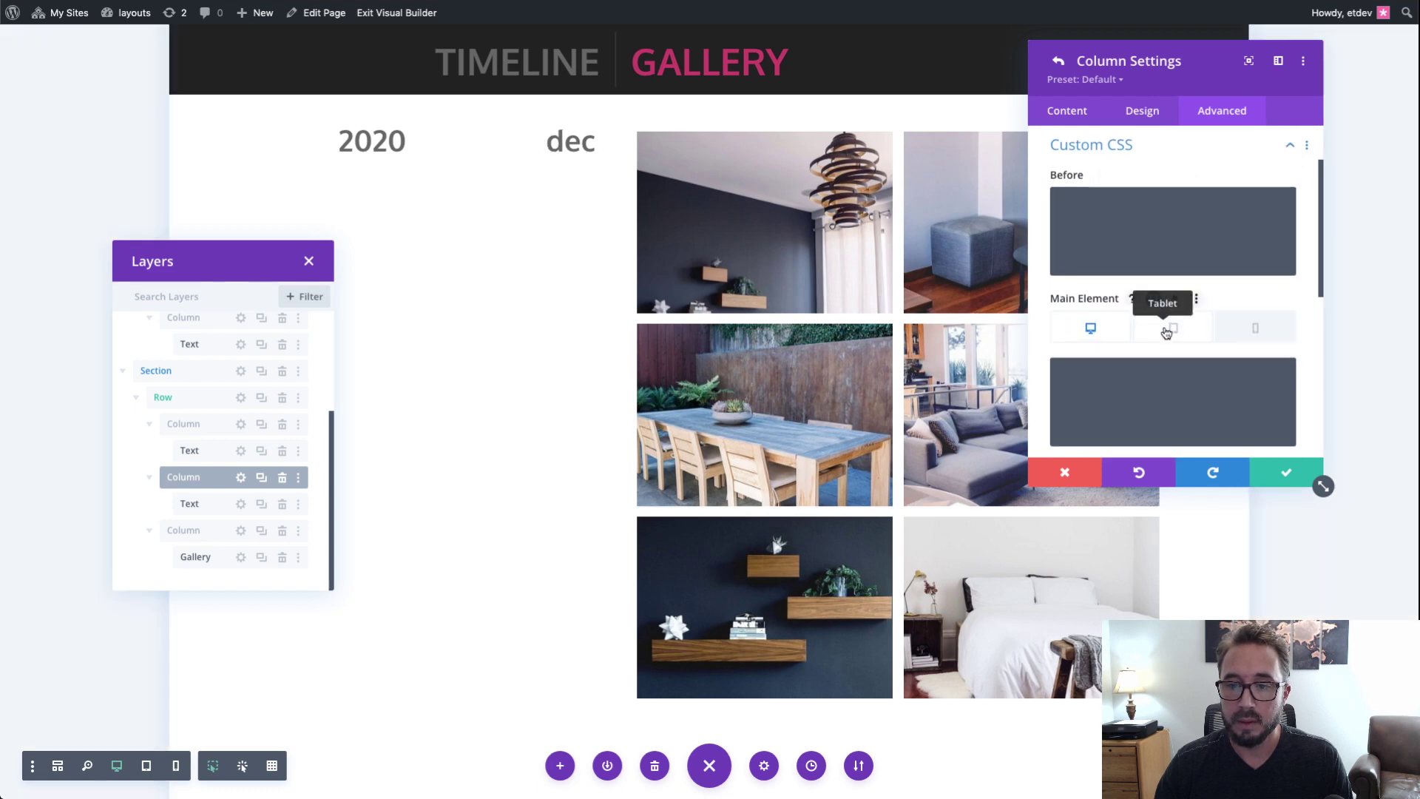
left_click(1161, 374)
type("wid")
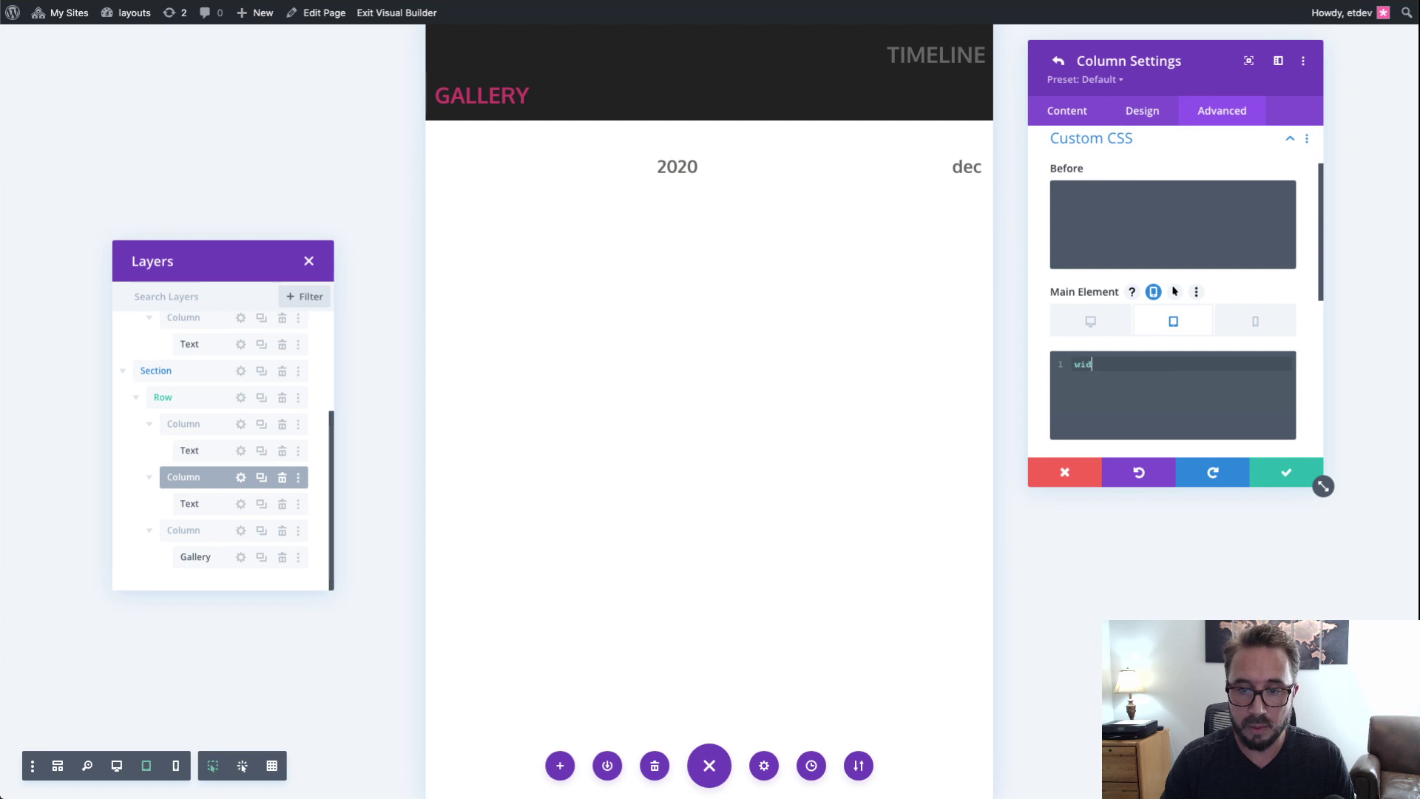
type("th: 15")
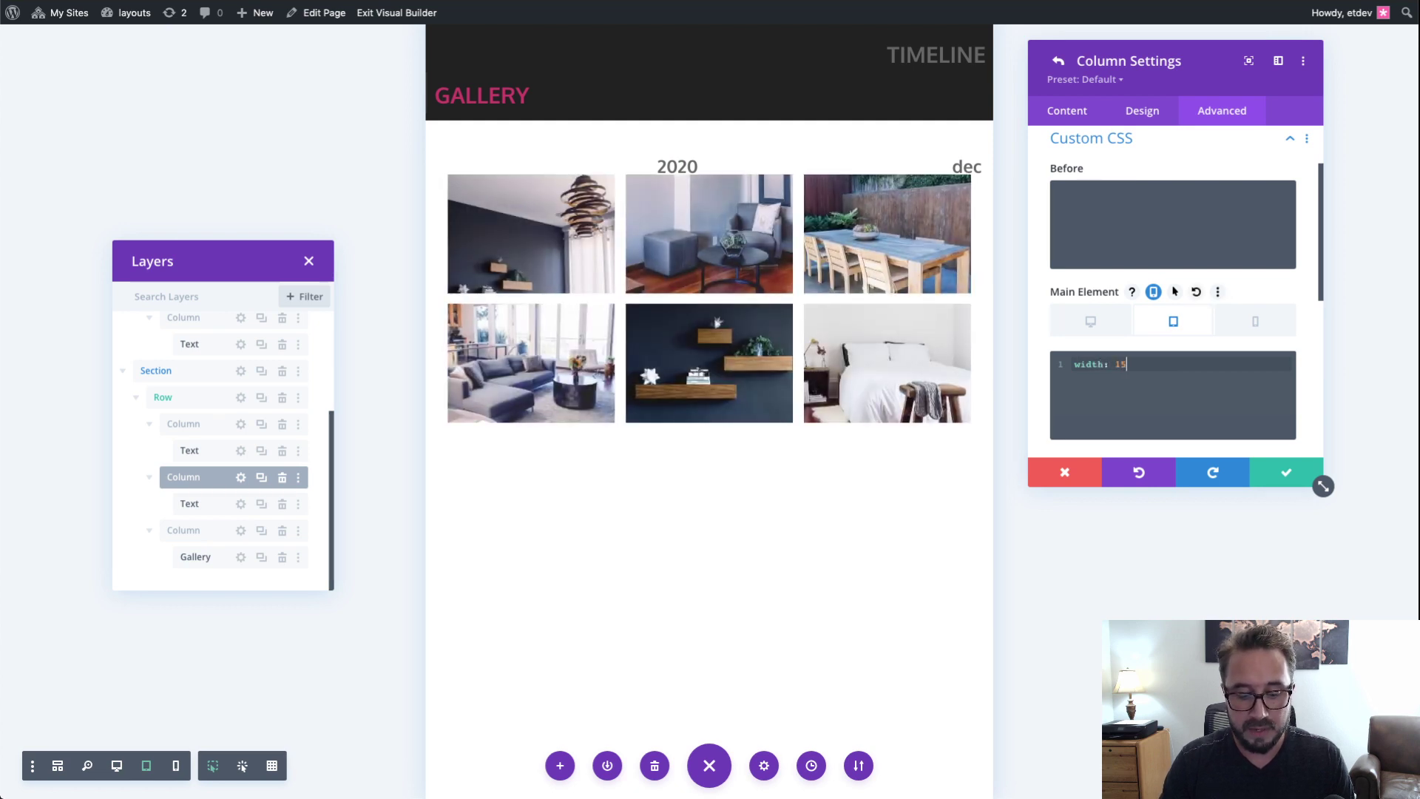
type("% !important;")
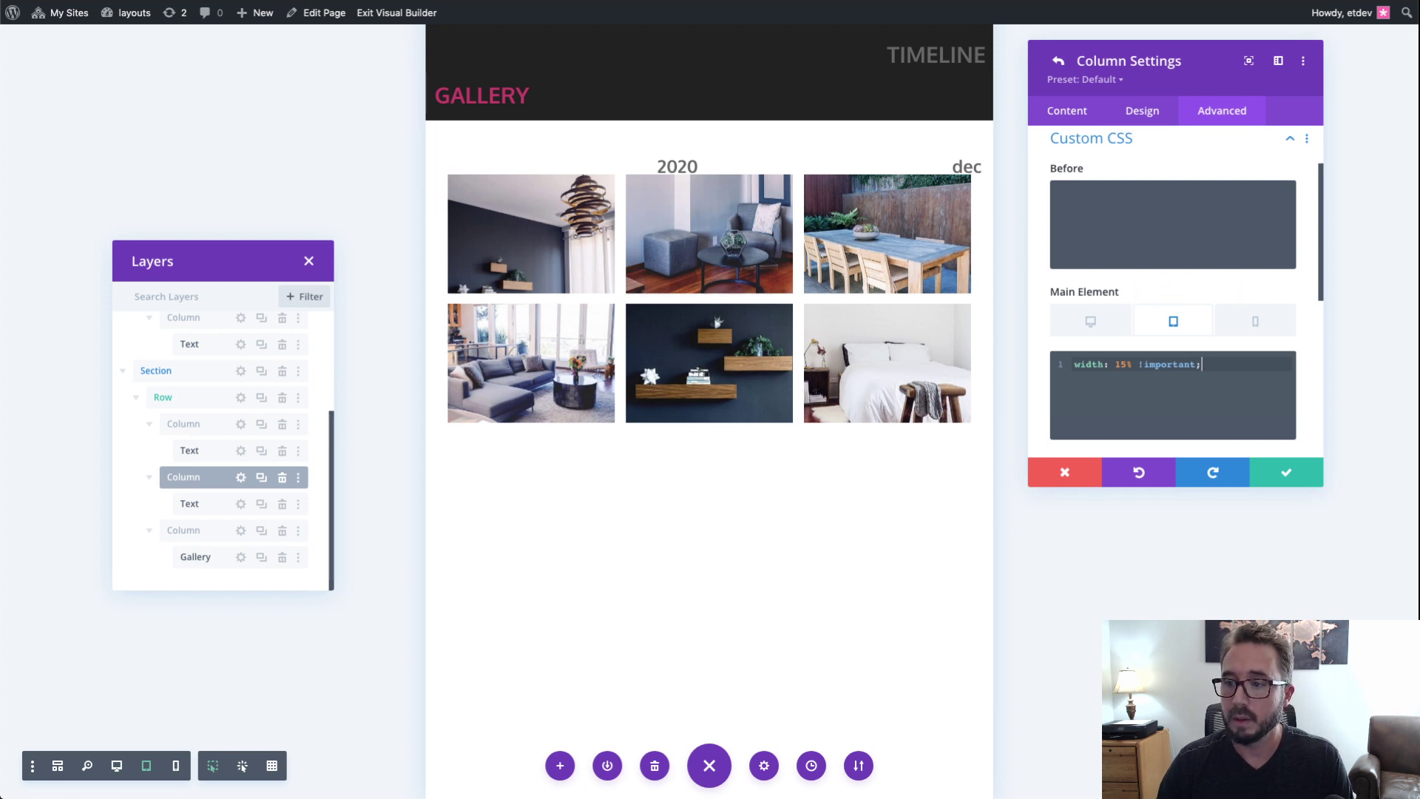
left_click(1289, 472)
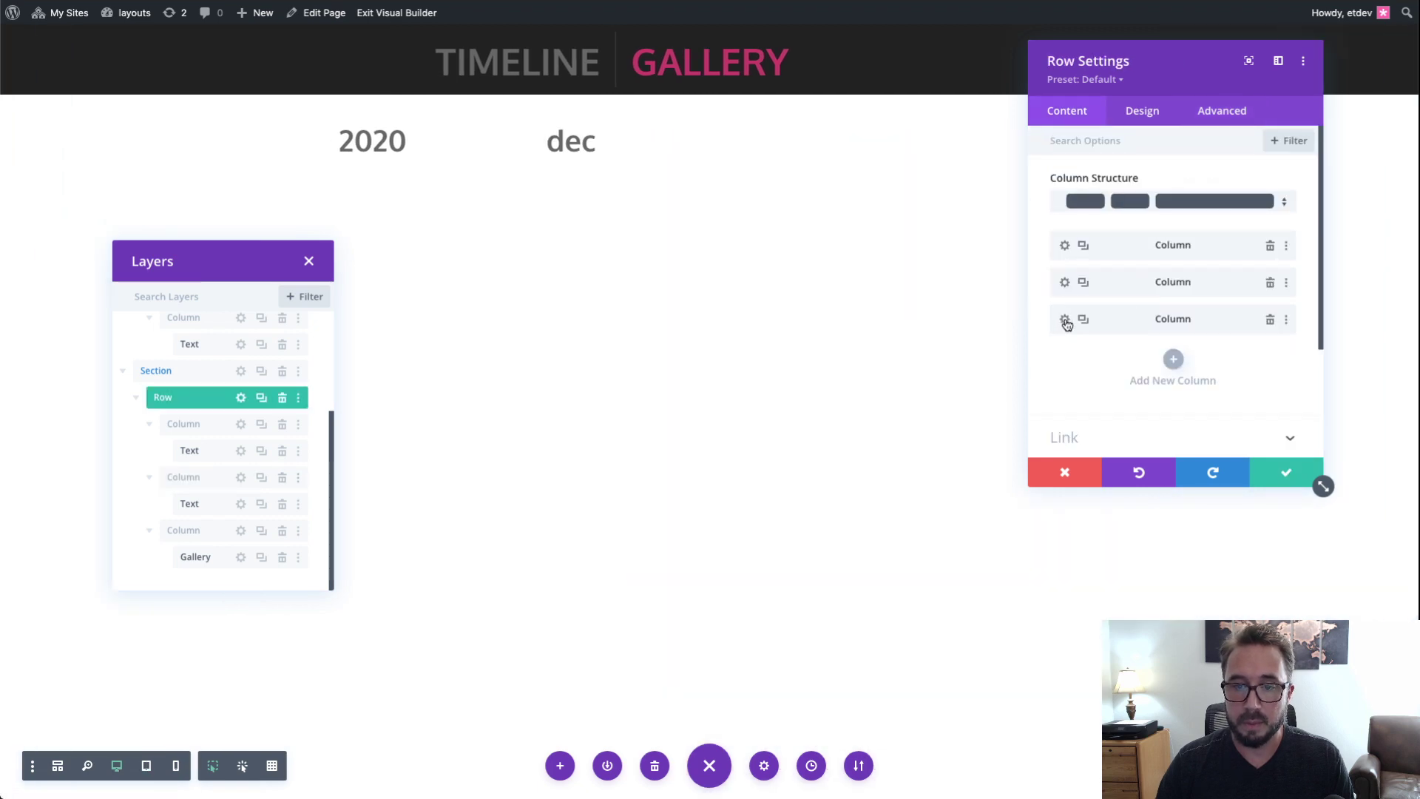
Step: Set the padding of the gallery row's third column, which holds the gallery, to 1% left and 2% right
left_click(1065, 319)
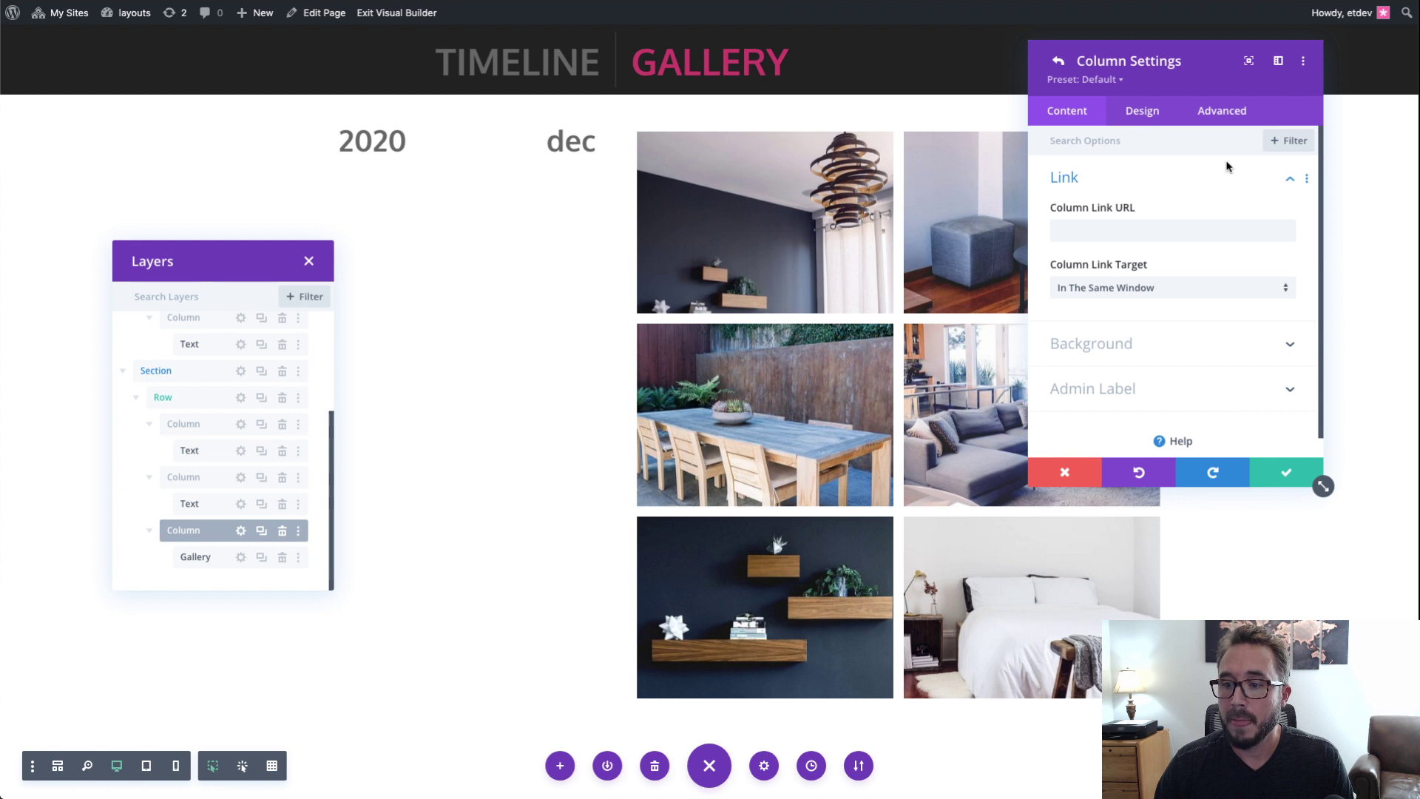
left_click(1145, 111)
left_click(1169, 191)
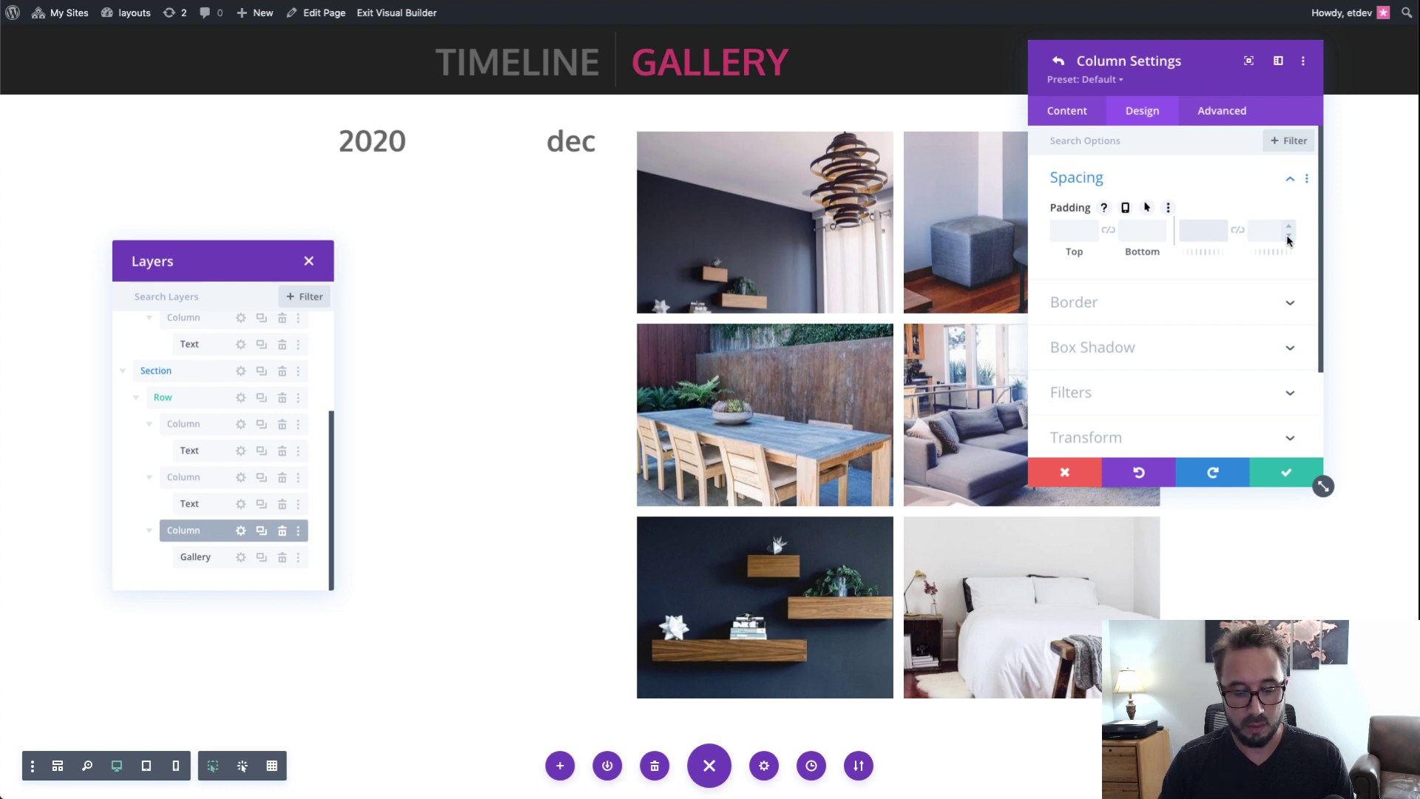
type("1")
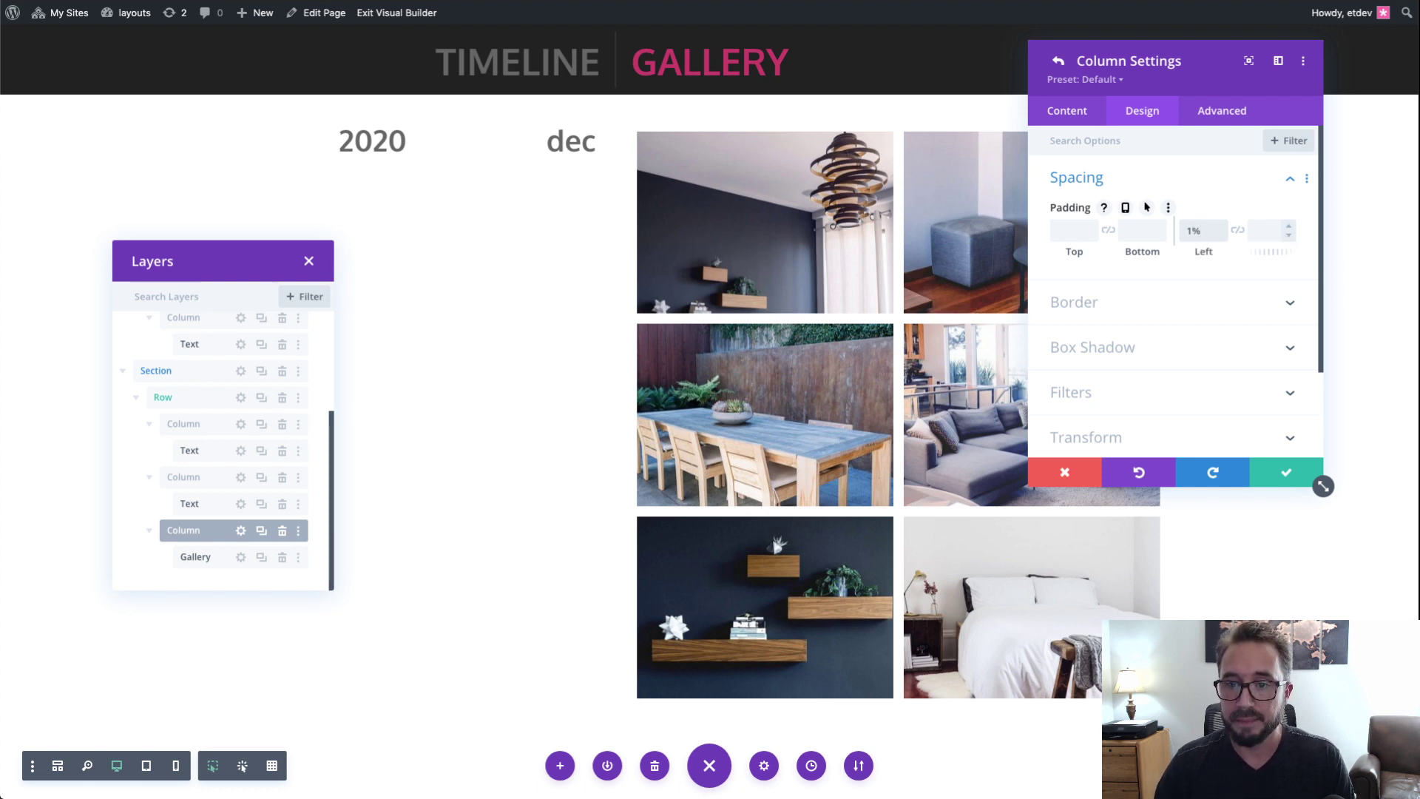
left_click(1236, 233)
left_click(1236, 233)
left_click(1291, 227)
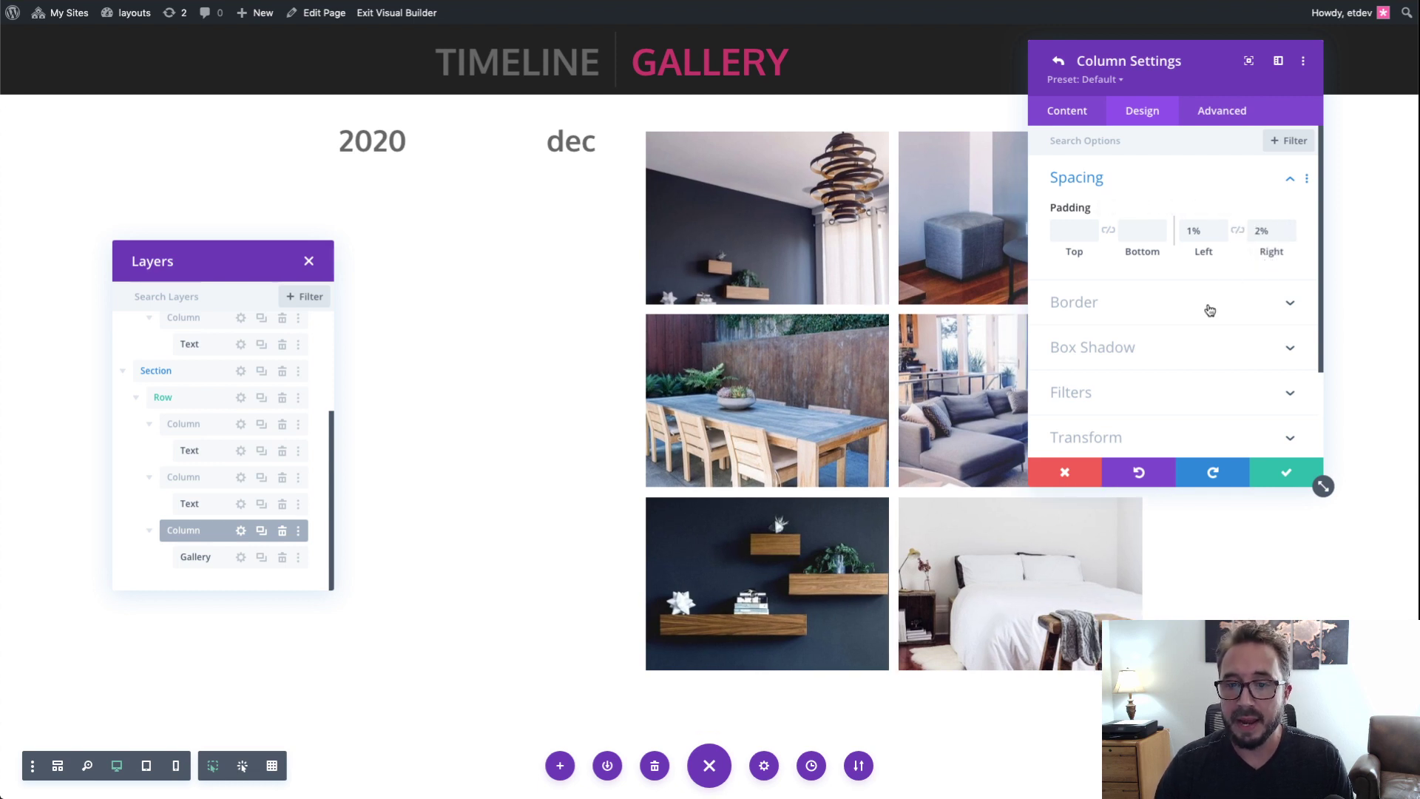
Step: Add the tablet-specific custom CSS "width: 70% !important;" to the third column's main element, and save the column and row settings
left_click(1224, 112)
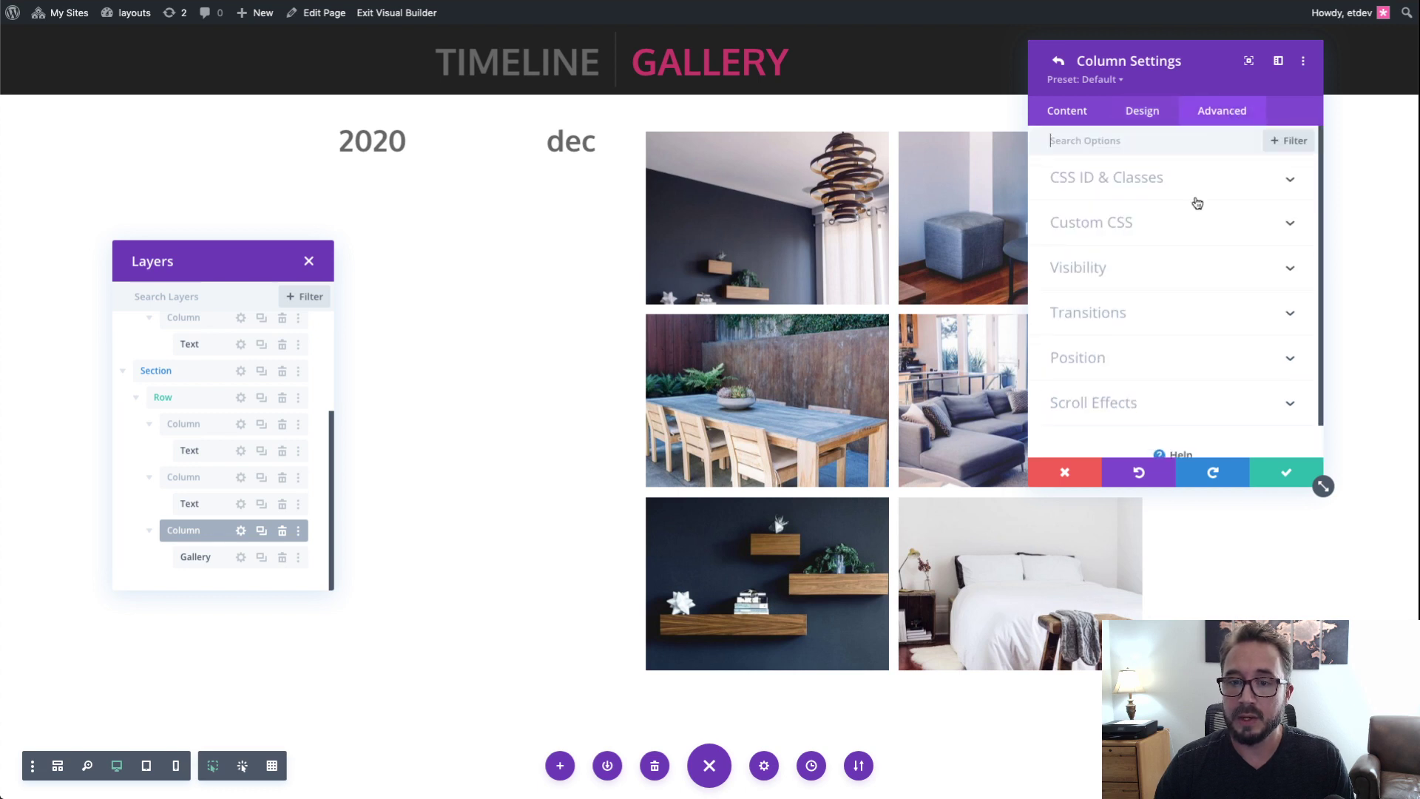
left_click(1188, 224)
left_click(1163, 350)
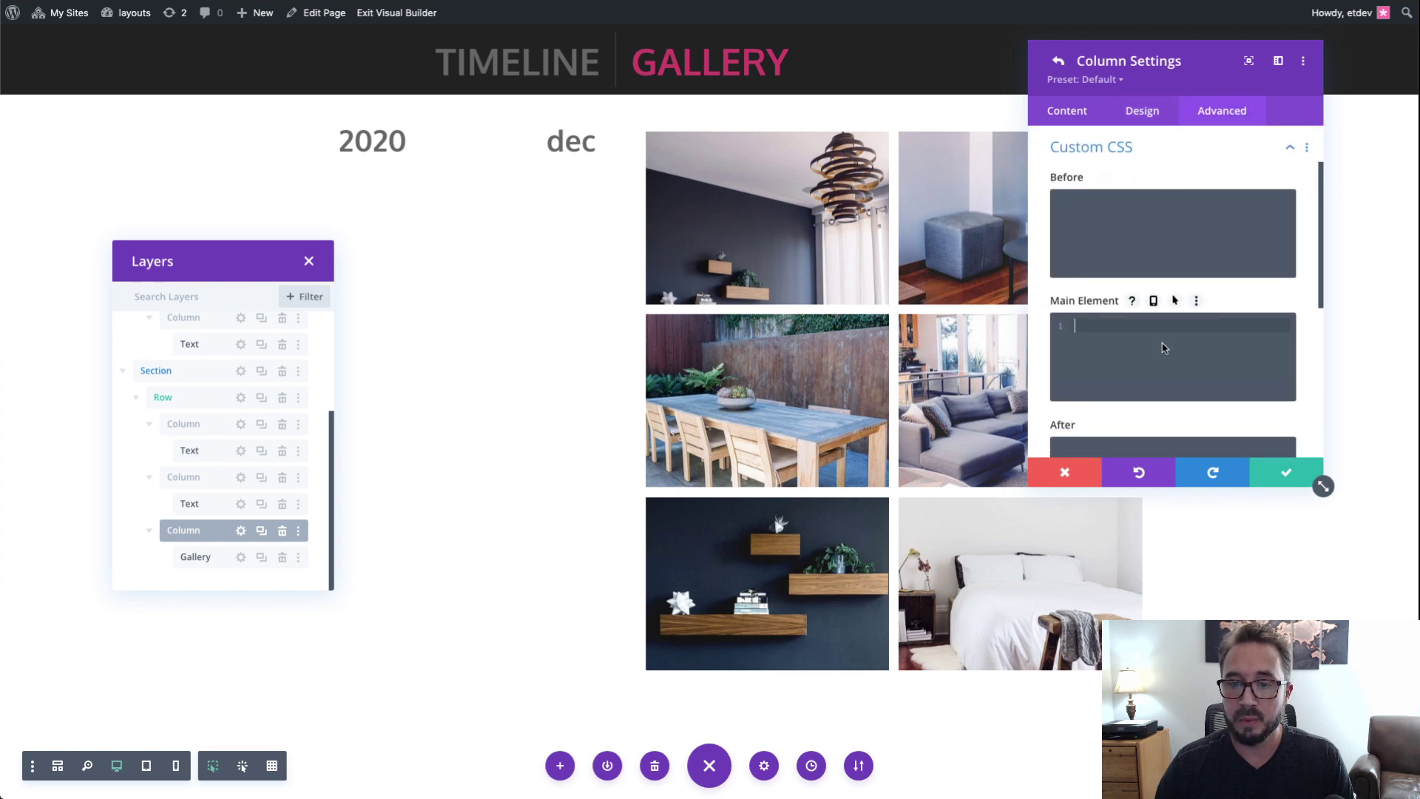
left_click(1153, 300)
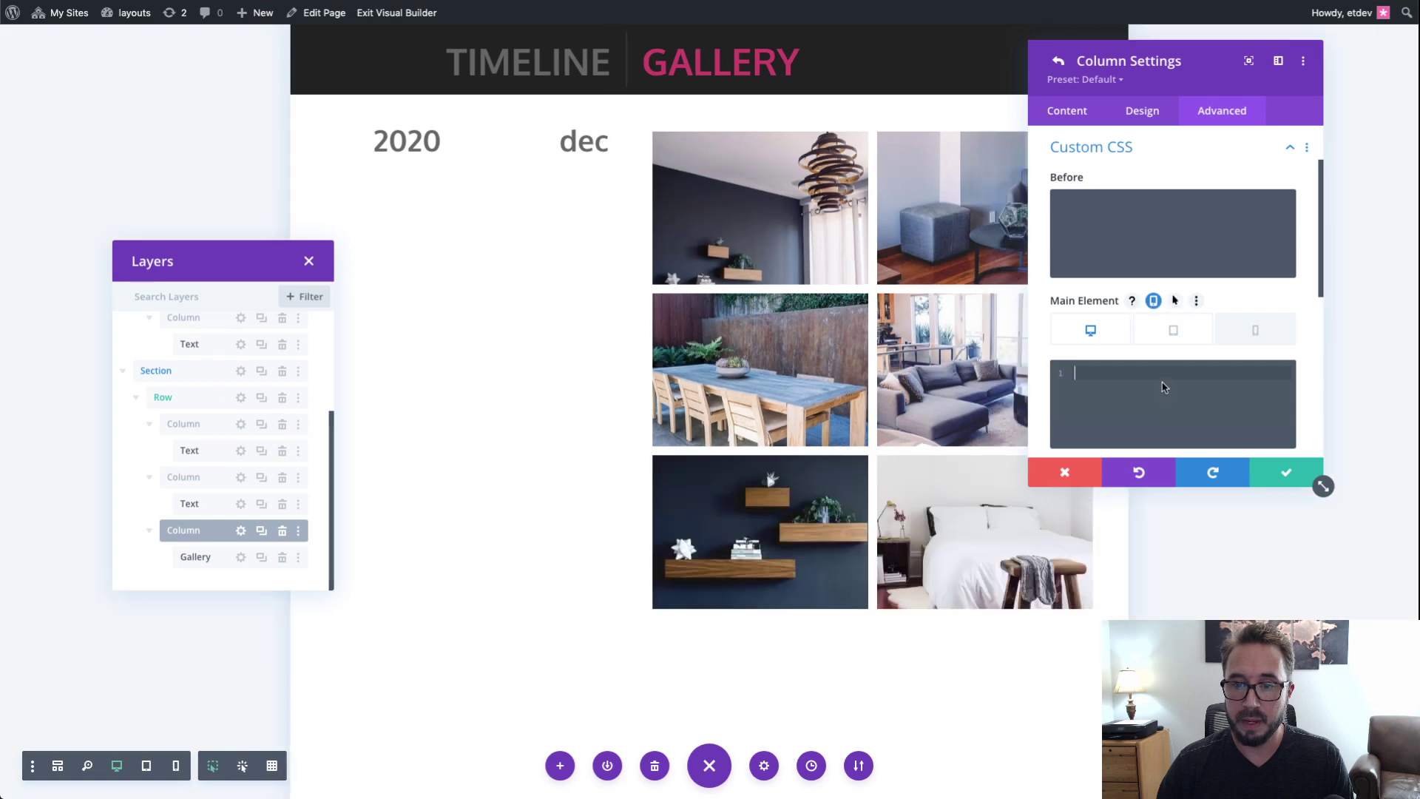
left_click(1173, 330)
type("width: 70% !important;")
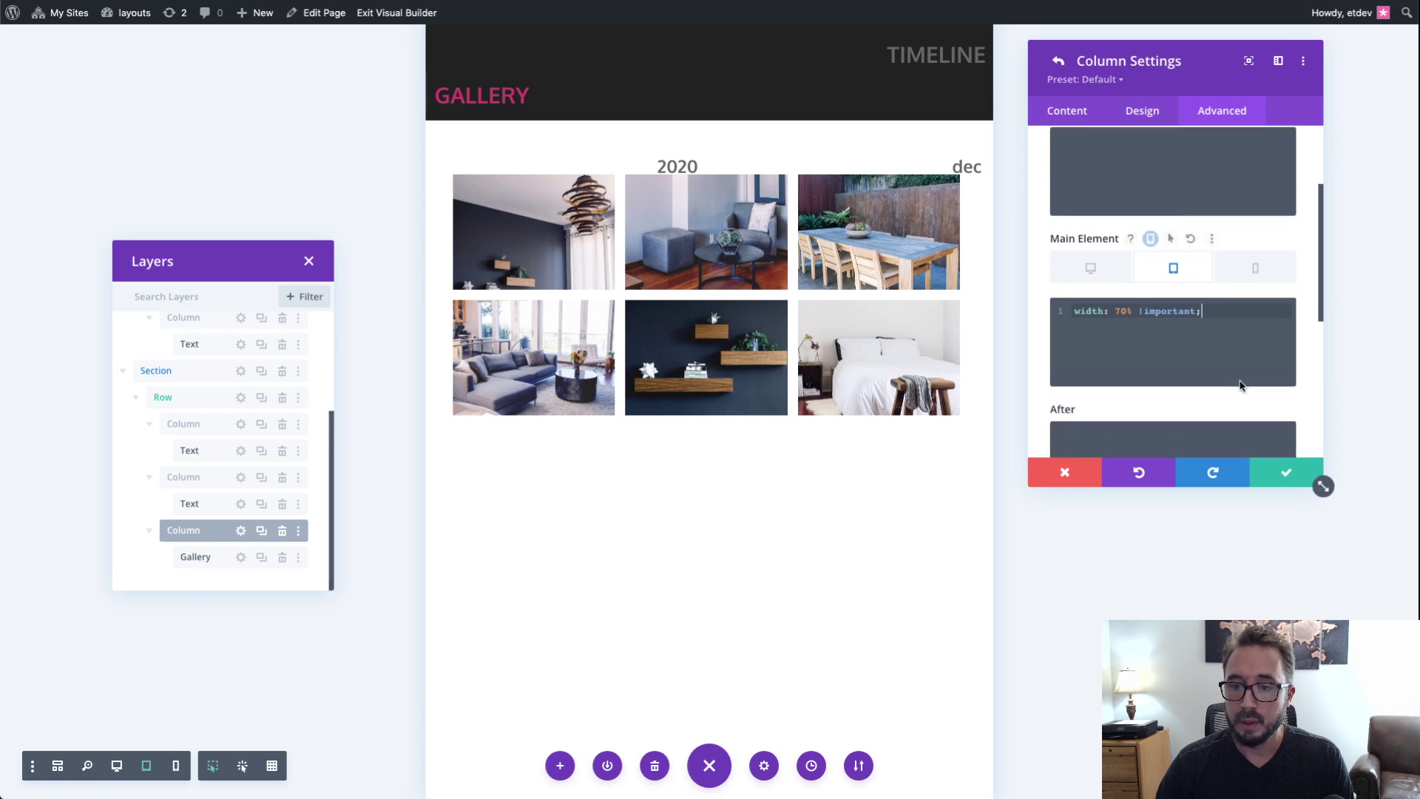
scroll(1278, 416, "down", 5)
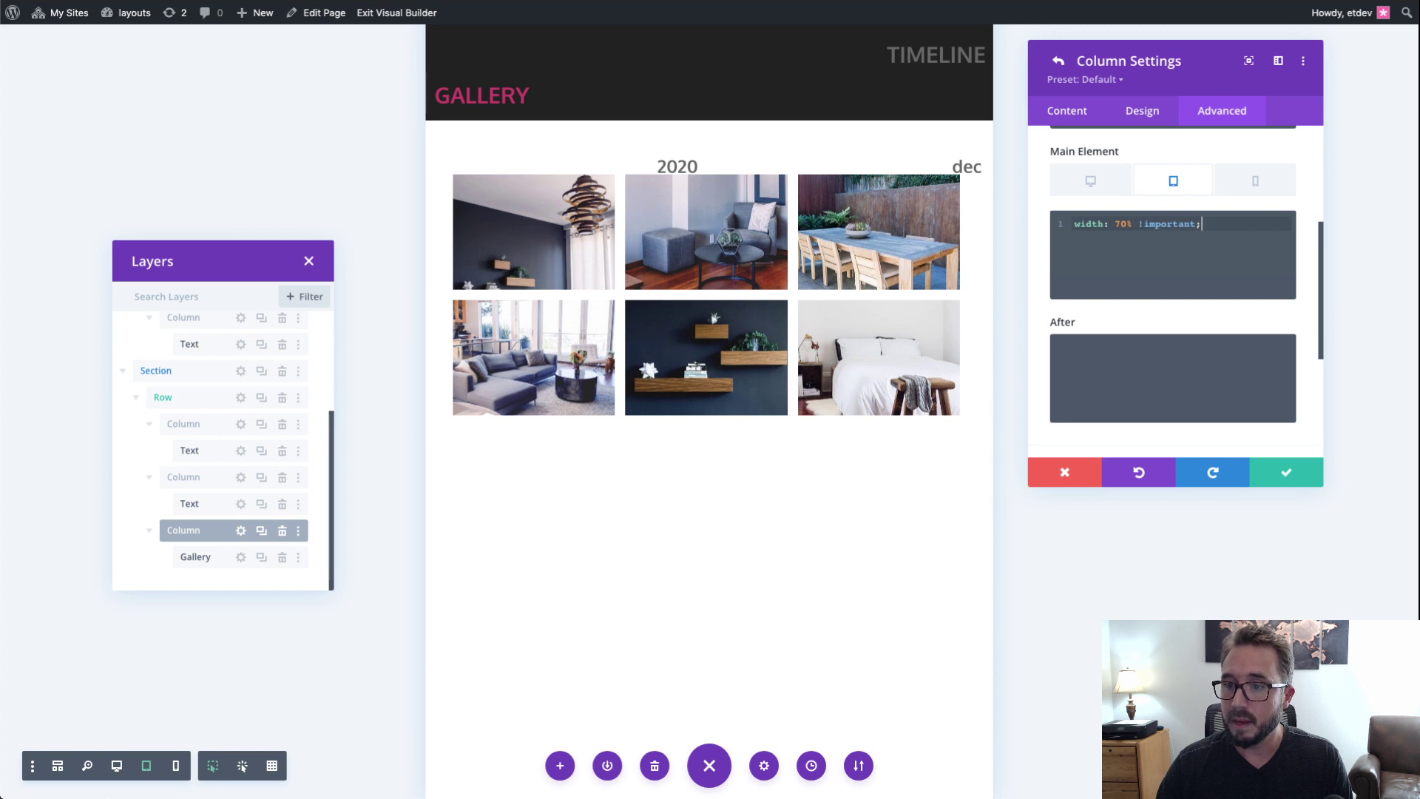
left_click(1286, 481)
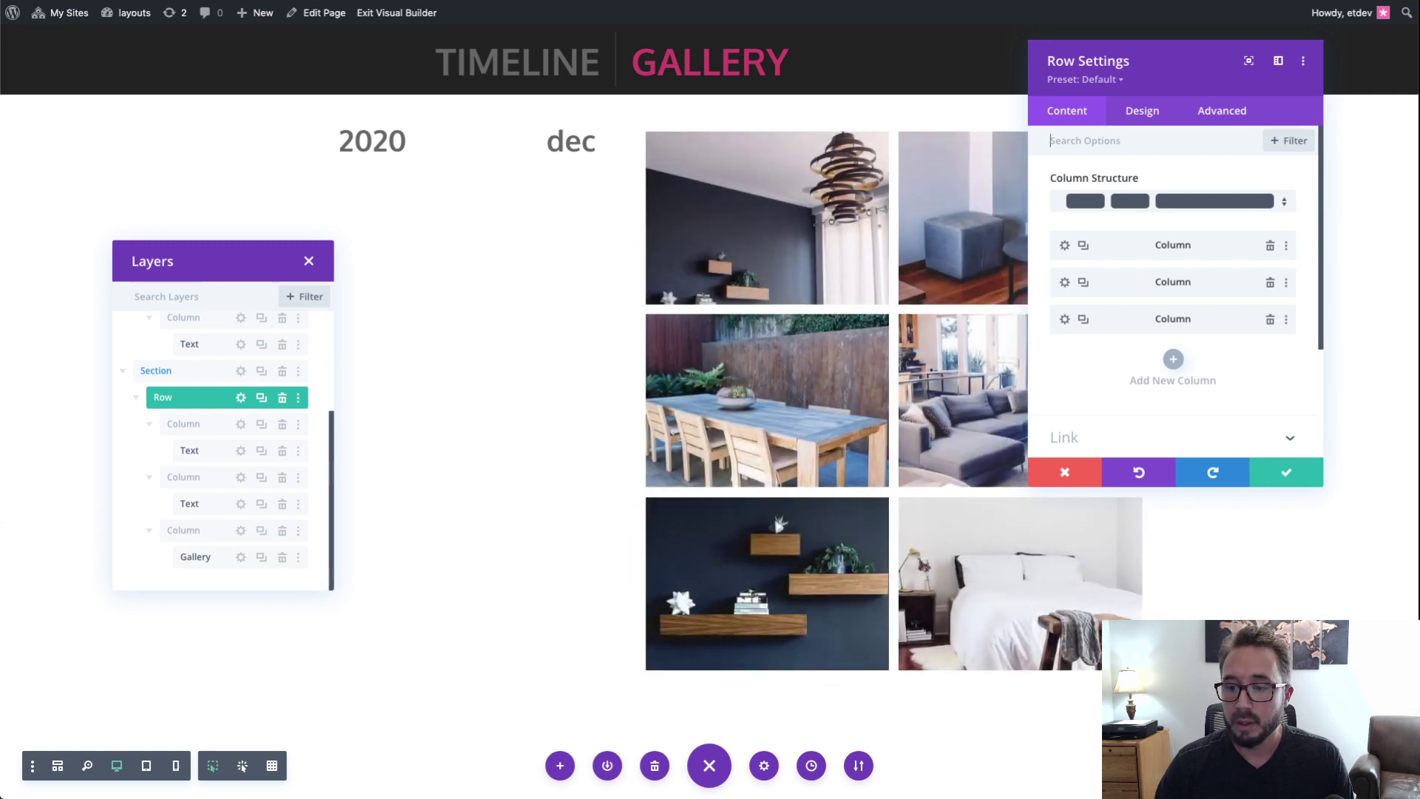
left_click(1287, 477)
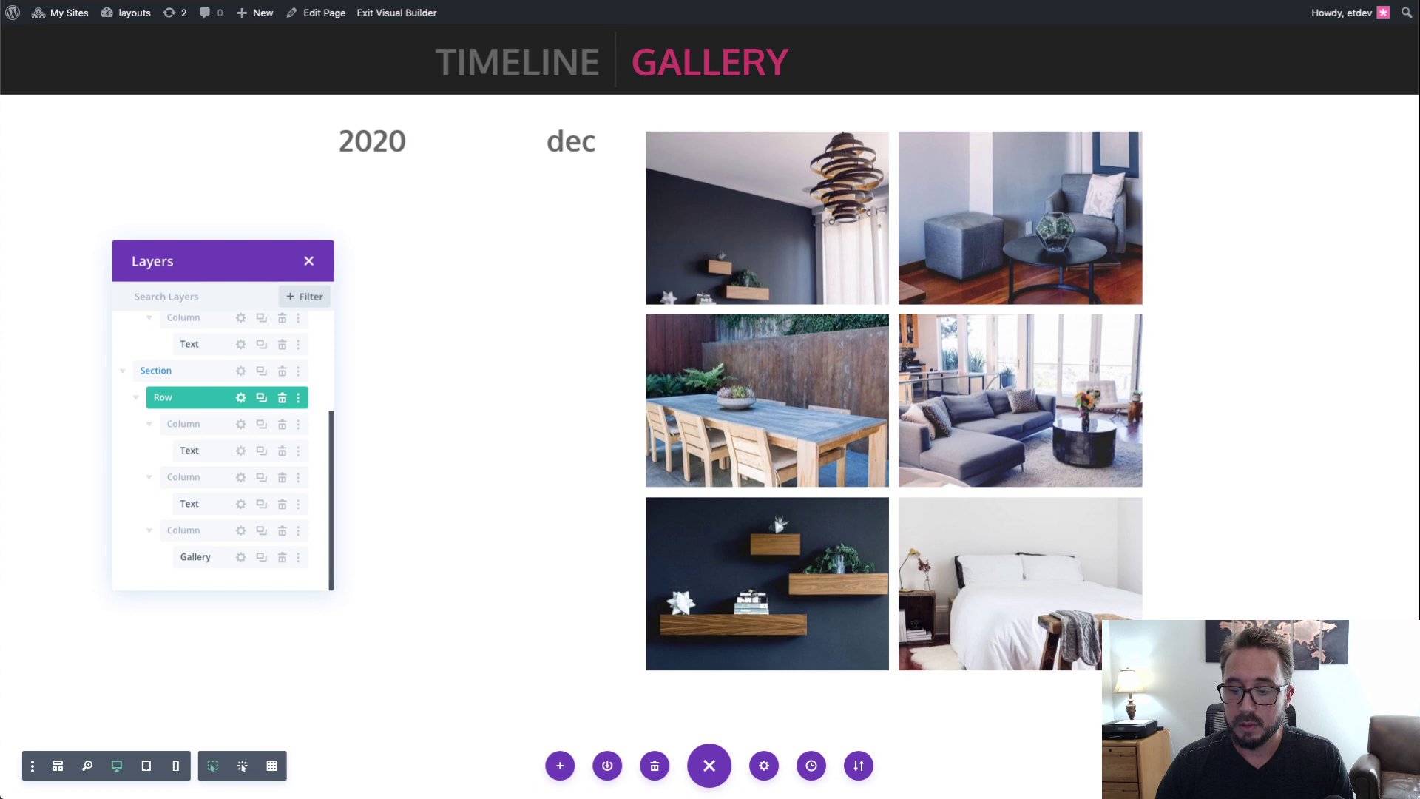
Step: Reload the live timeline gallery page and preview it at iPhone 6/7/8 Plus size
key("ctrl+Tab")
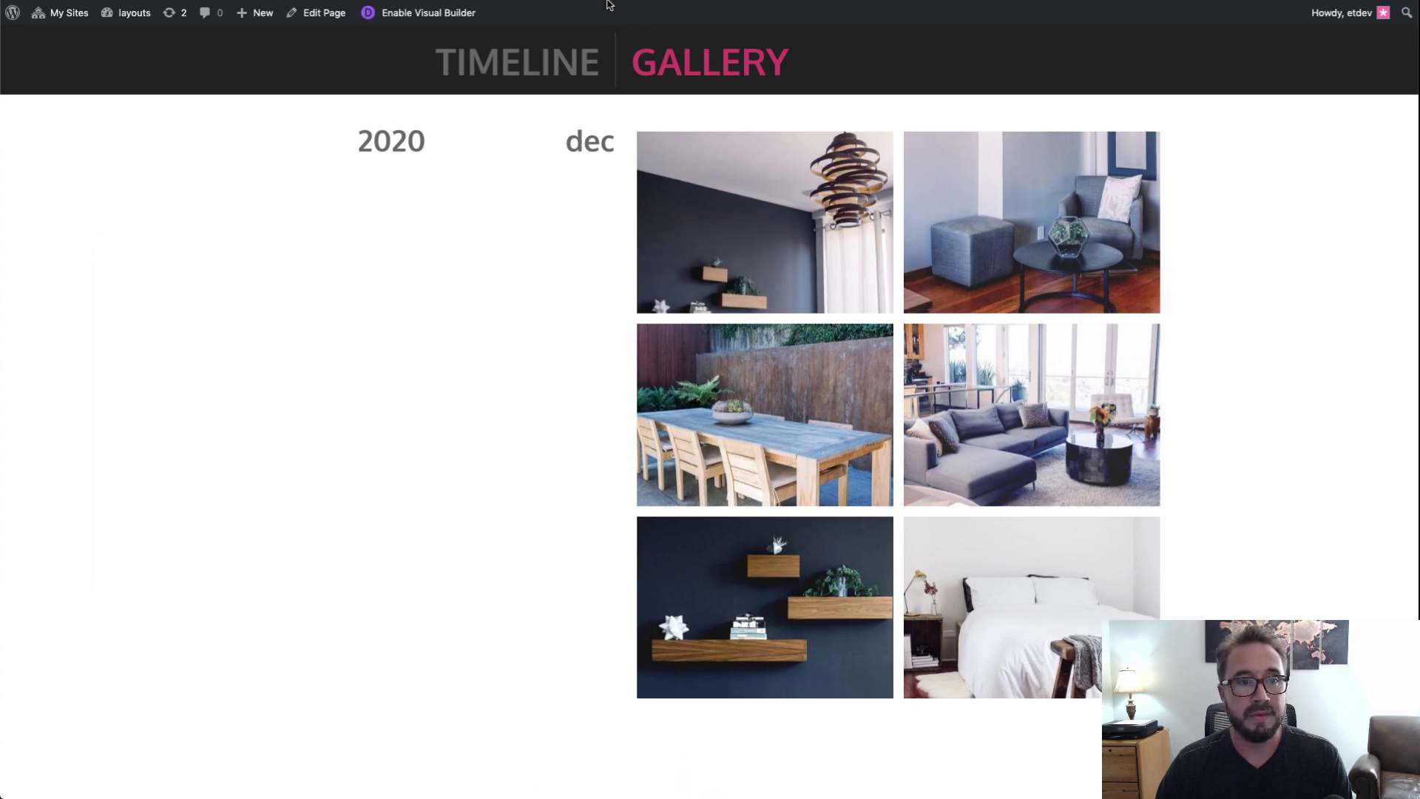
key("ctrl+r")
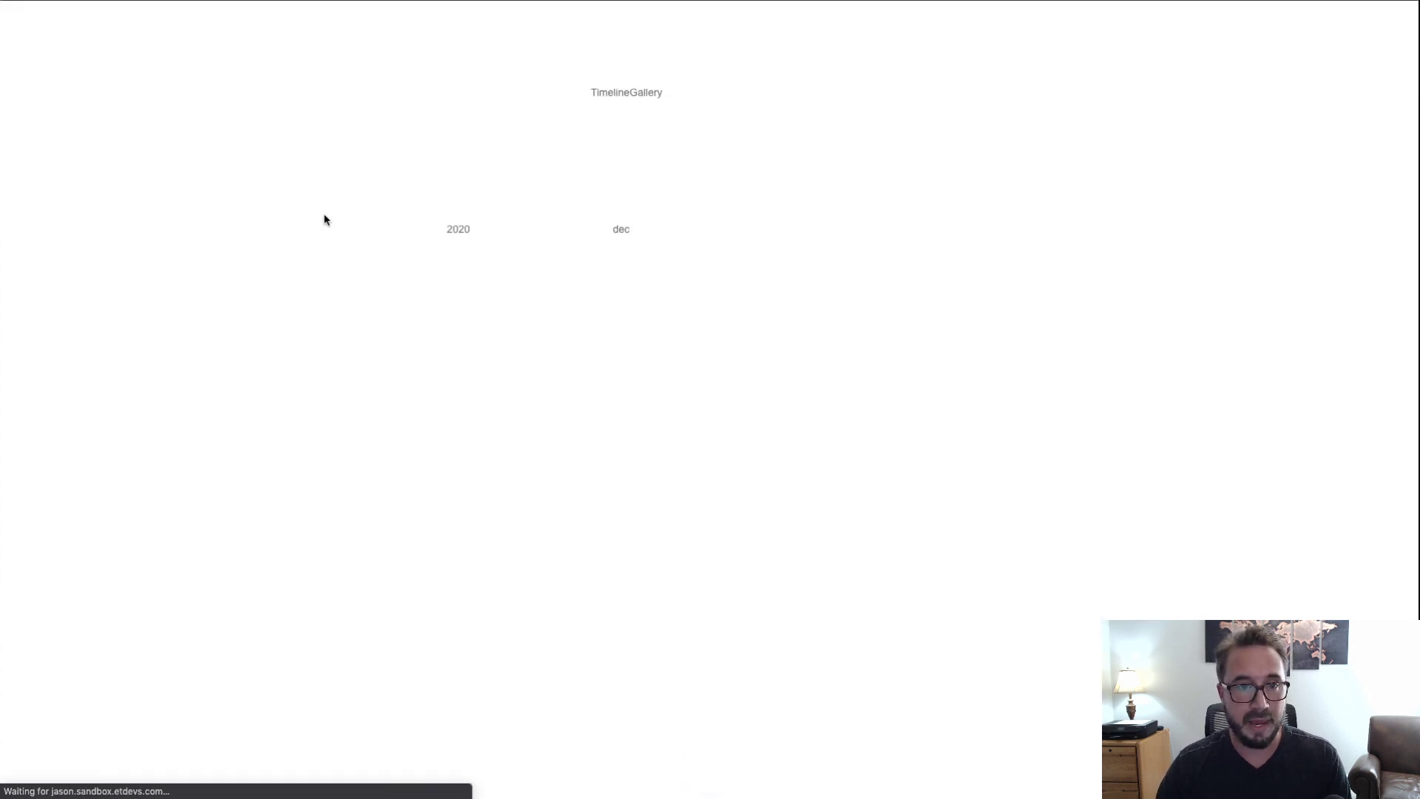
scroll(451, 290, "up", 1)
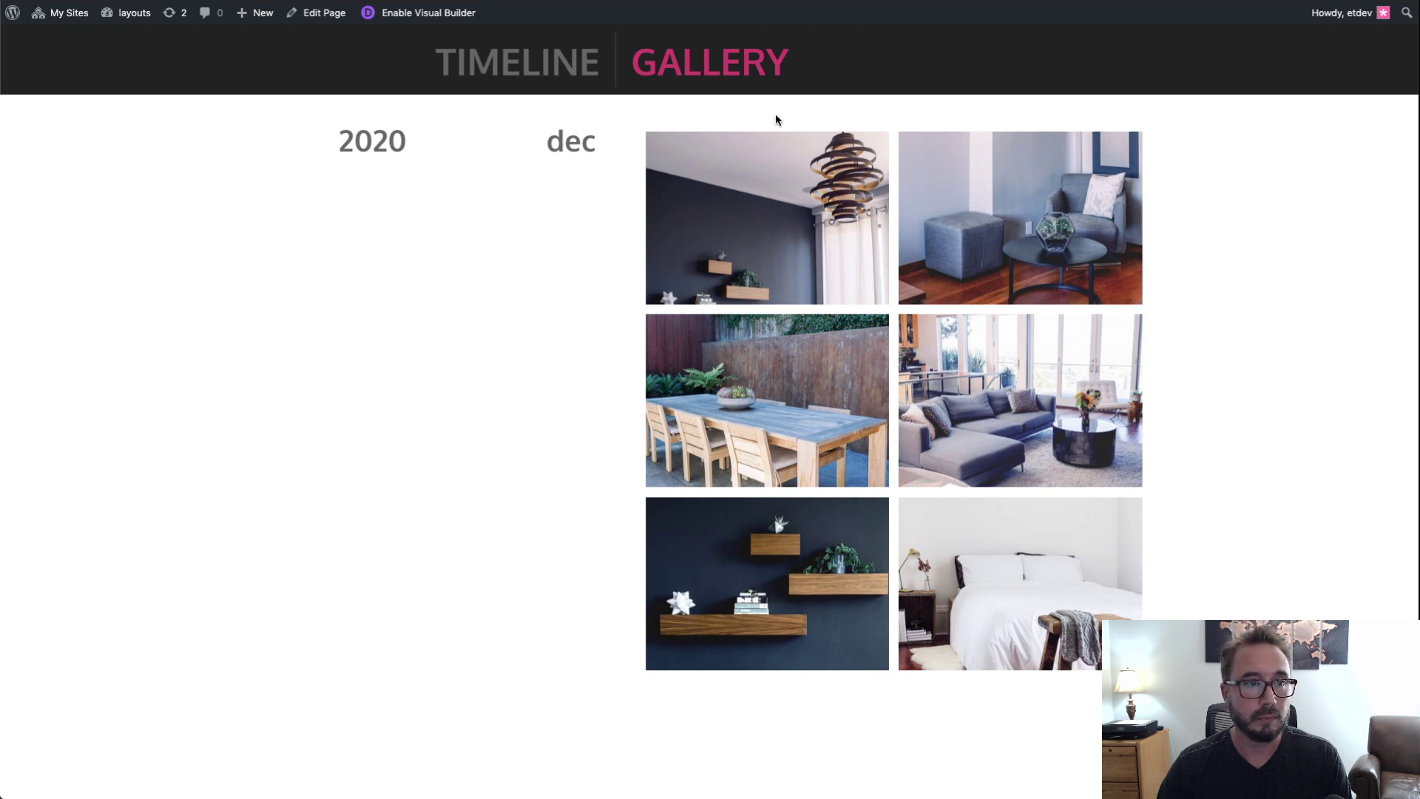
right_click(1164, 224)
left_click(1212, 434)
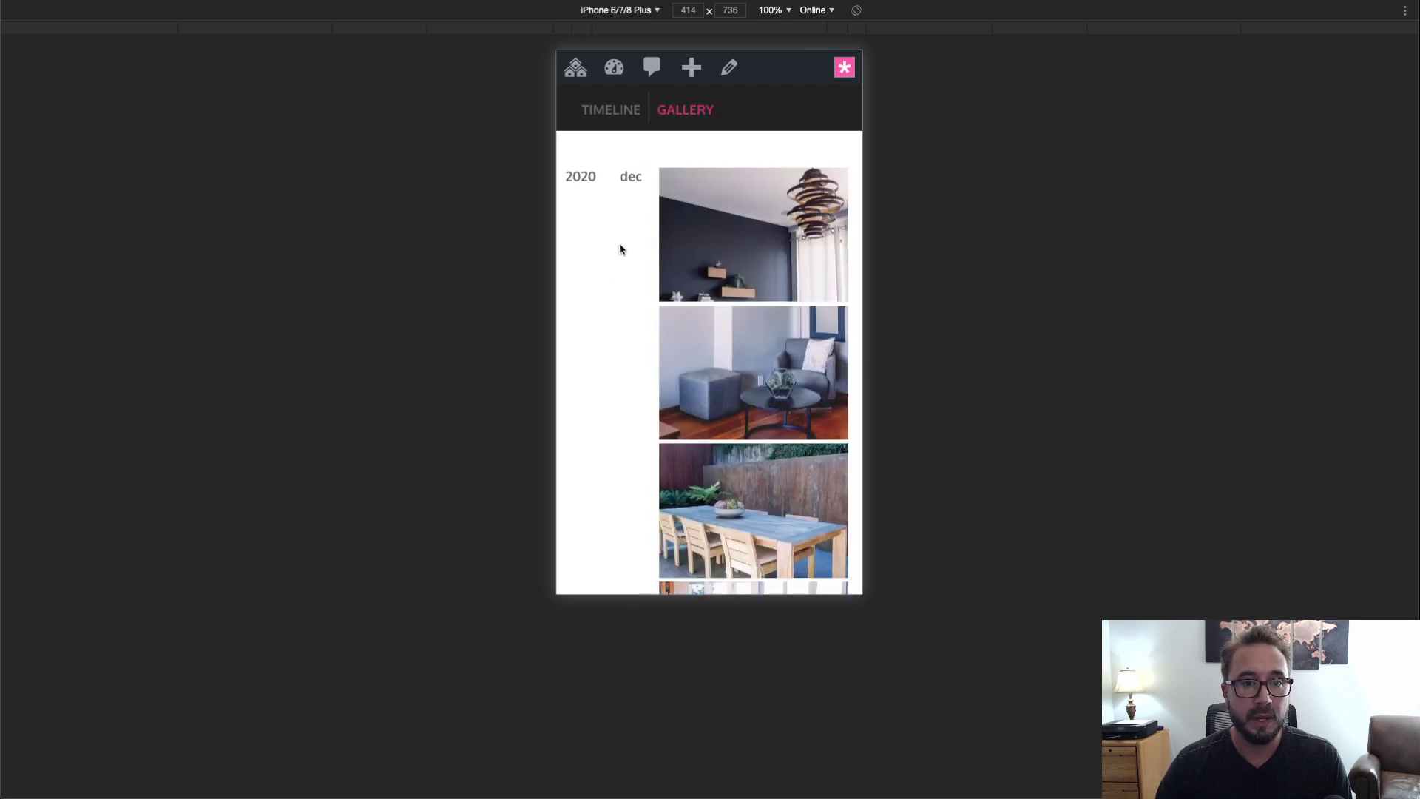
Step: Examine how the year and month labels behave beside the gallery at phone size, and return to the page in the Visual Builder
scroll(624, 252, "down", 5)
scroll(624, 247, "up", 5)
scroll(624, 250, "down", 3)
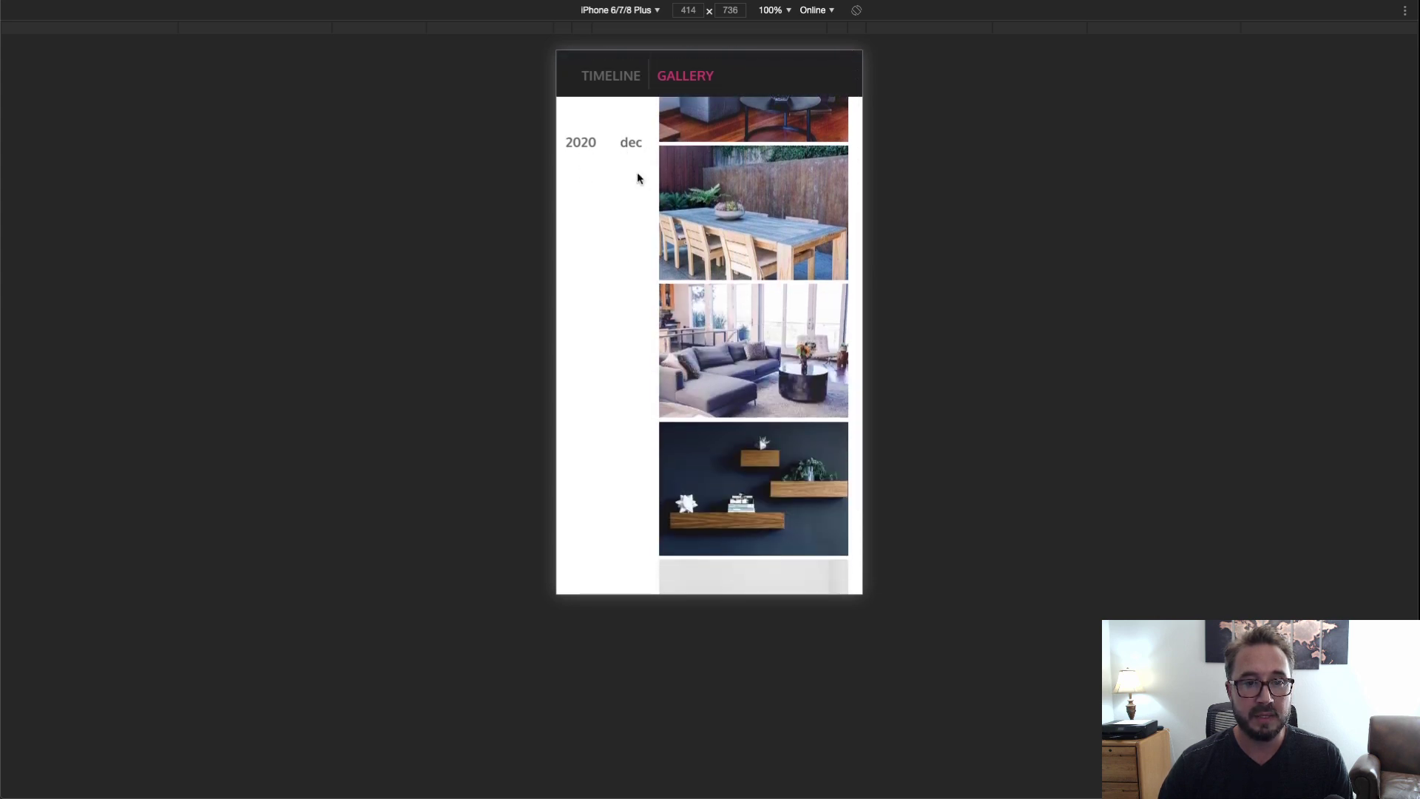
scroll(615, 227, "down", 3)
scroll(615, 226, "up", 5)
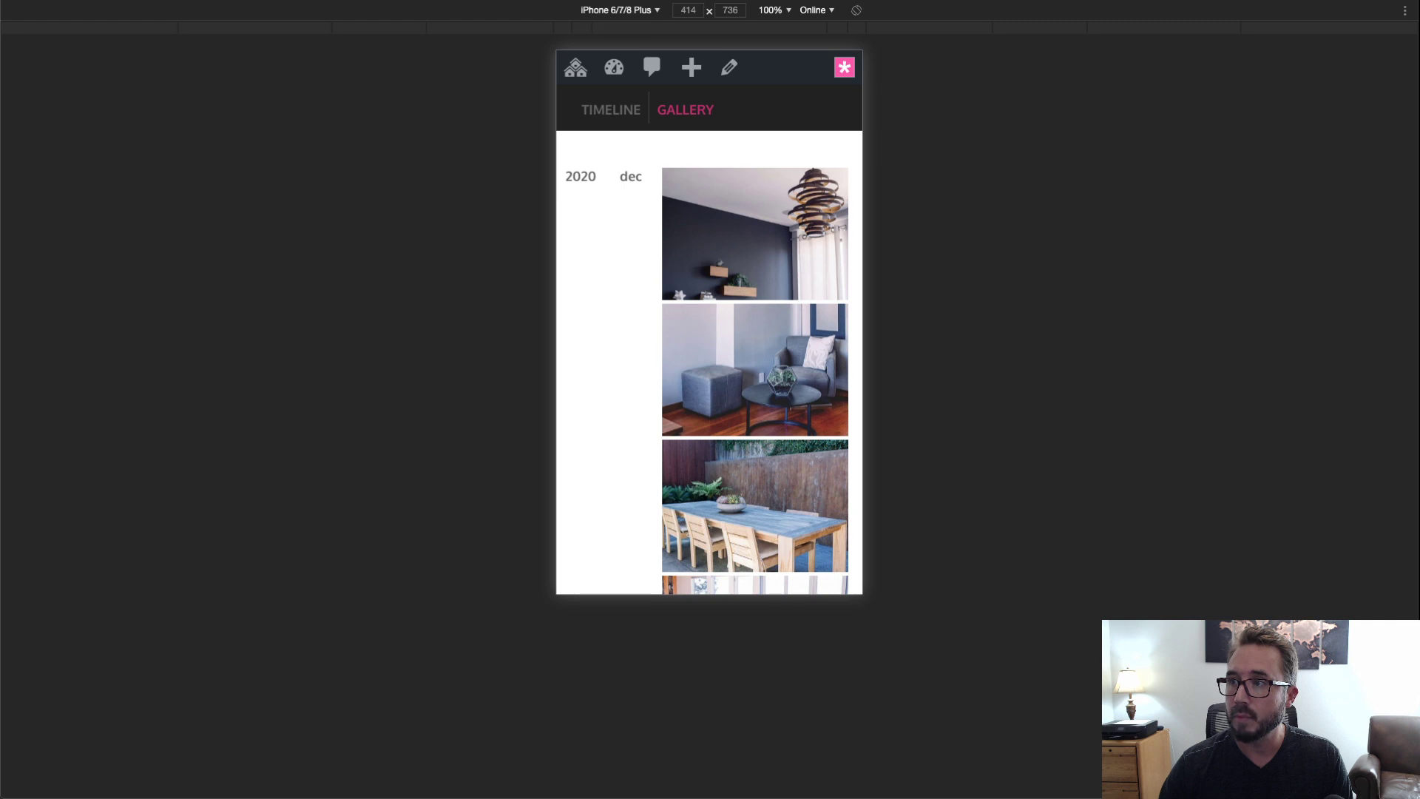
key("super+r")
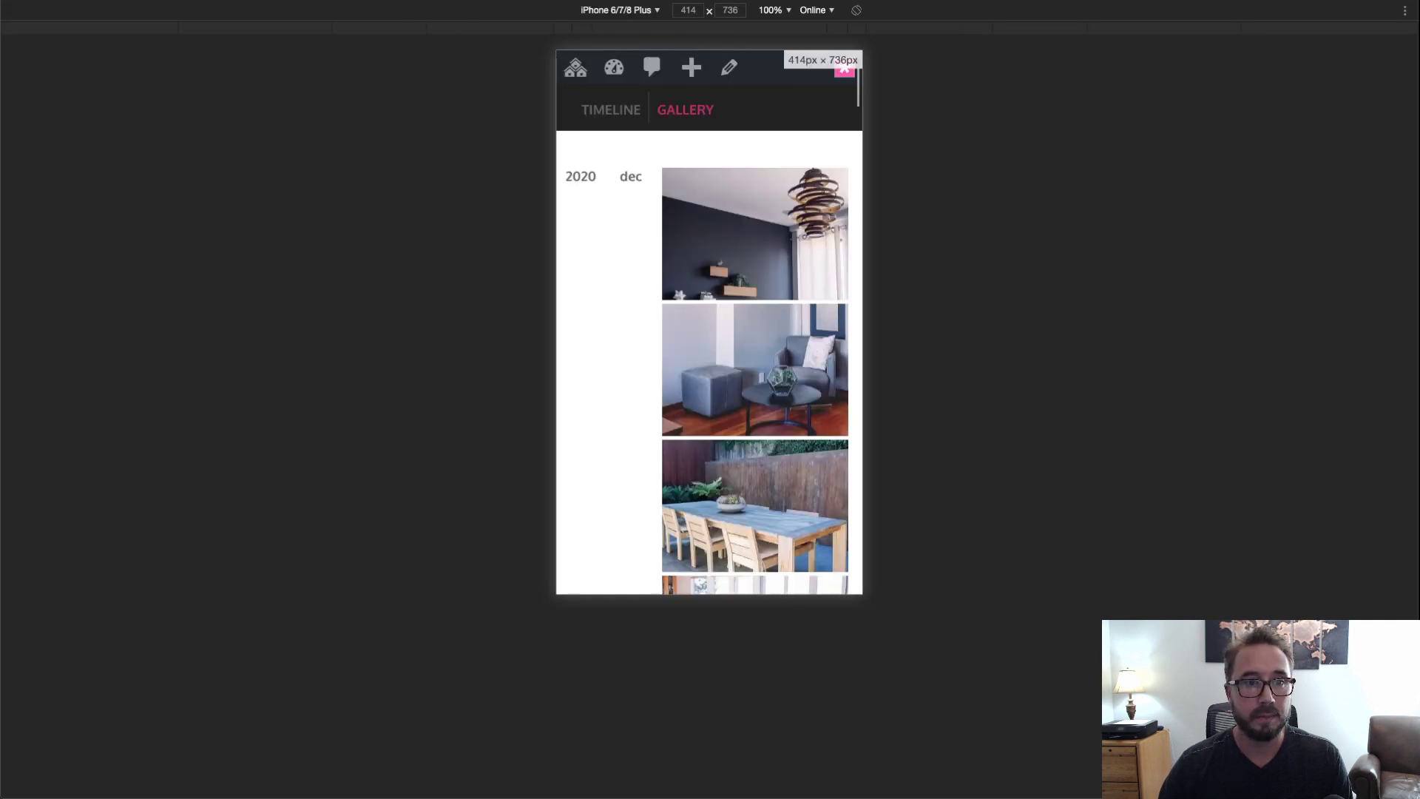
key("ctrl+Tab")
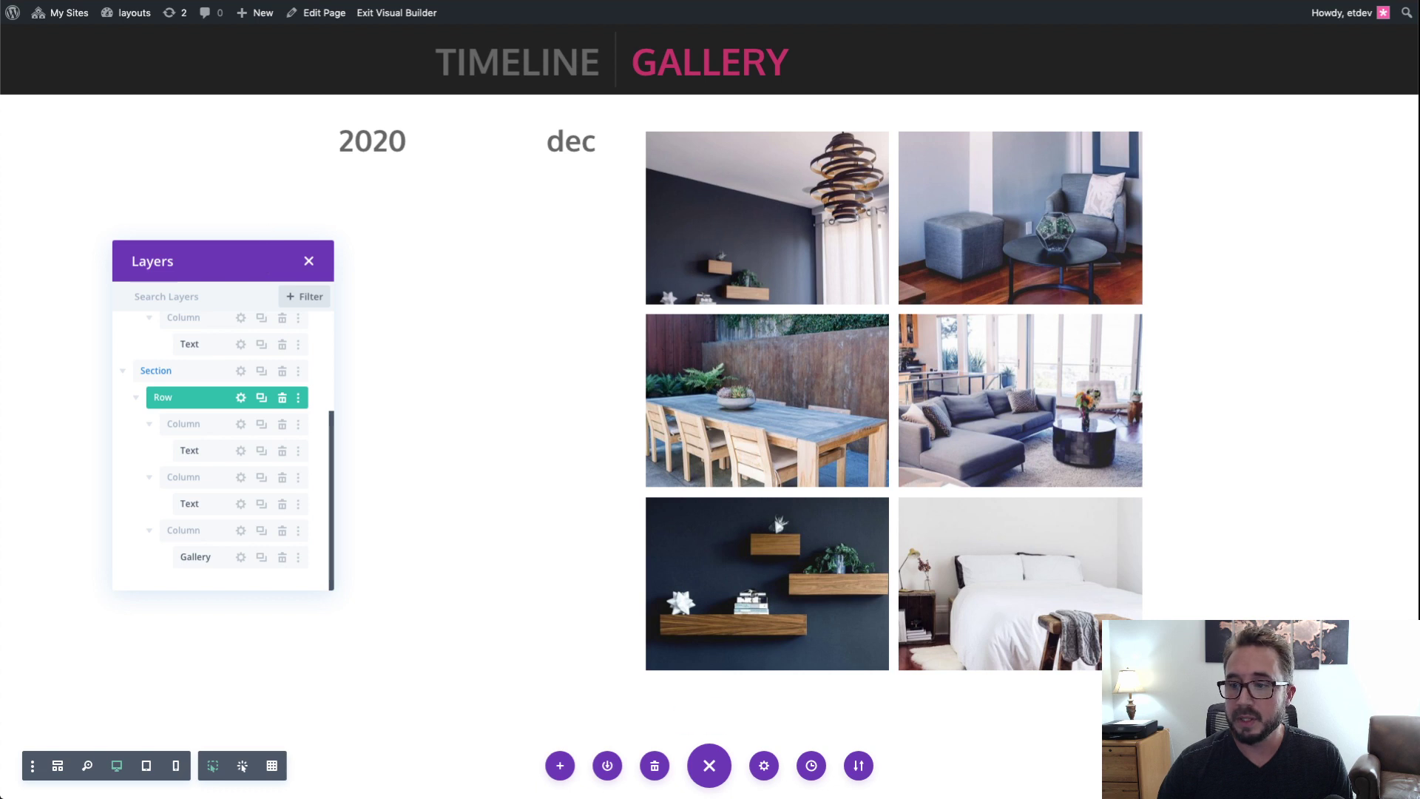
Step: Duplicate the December gallery row, with its year, month and gallery columns, within the same section
left_click_drag(234, 265, 1223, 184)
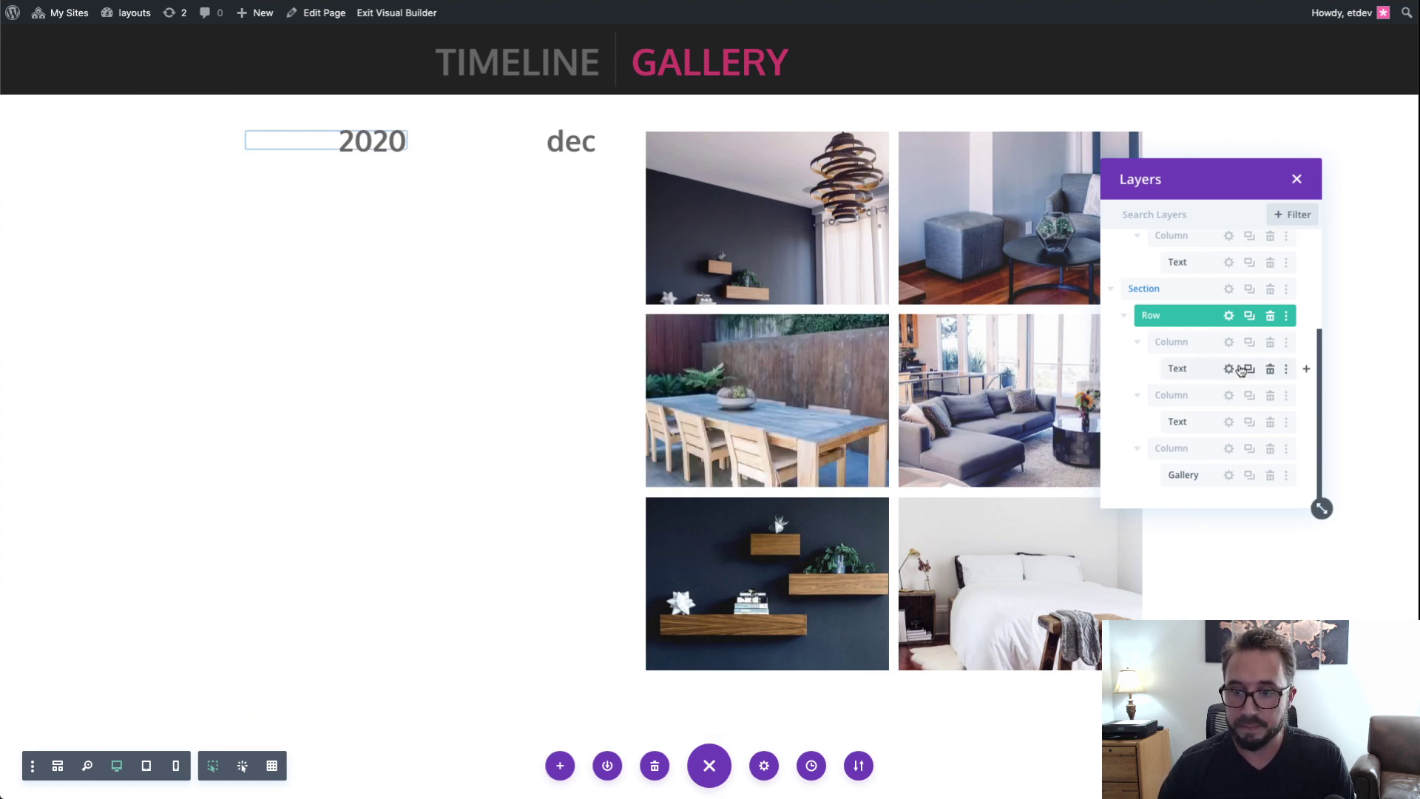
left_click(1251, 316)
scroll(908, 384, "down", 6)
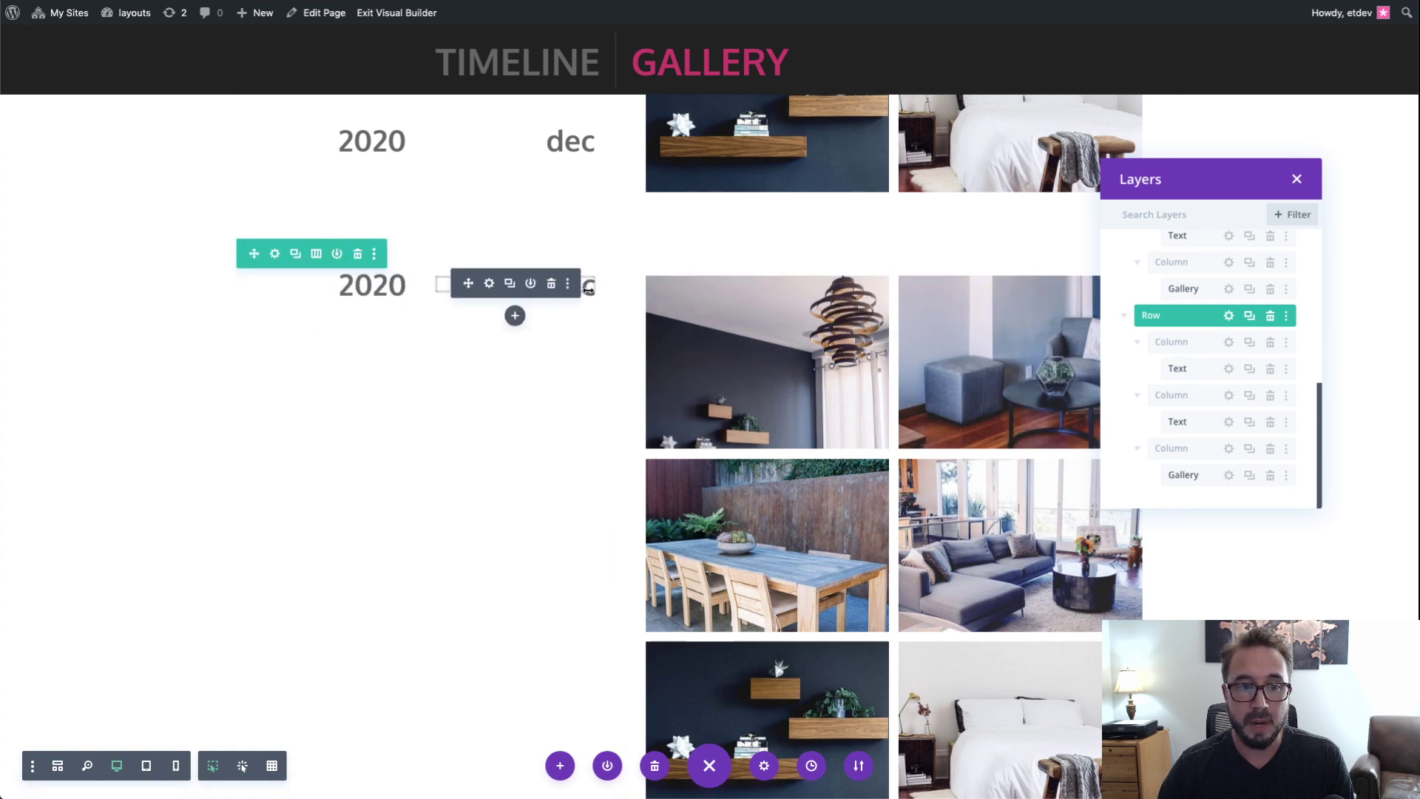
Step: Clear the year text from the first column of the duplicated row and save the text module
left_click(1228, 368)
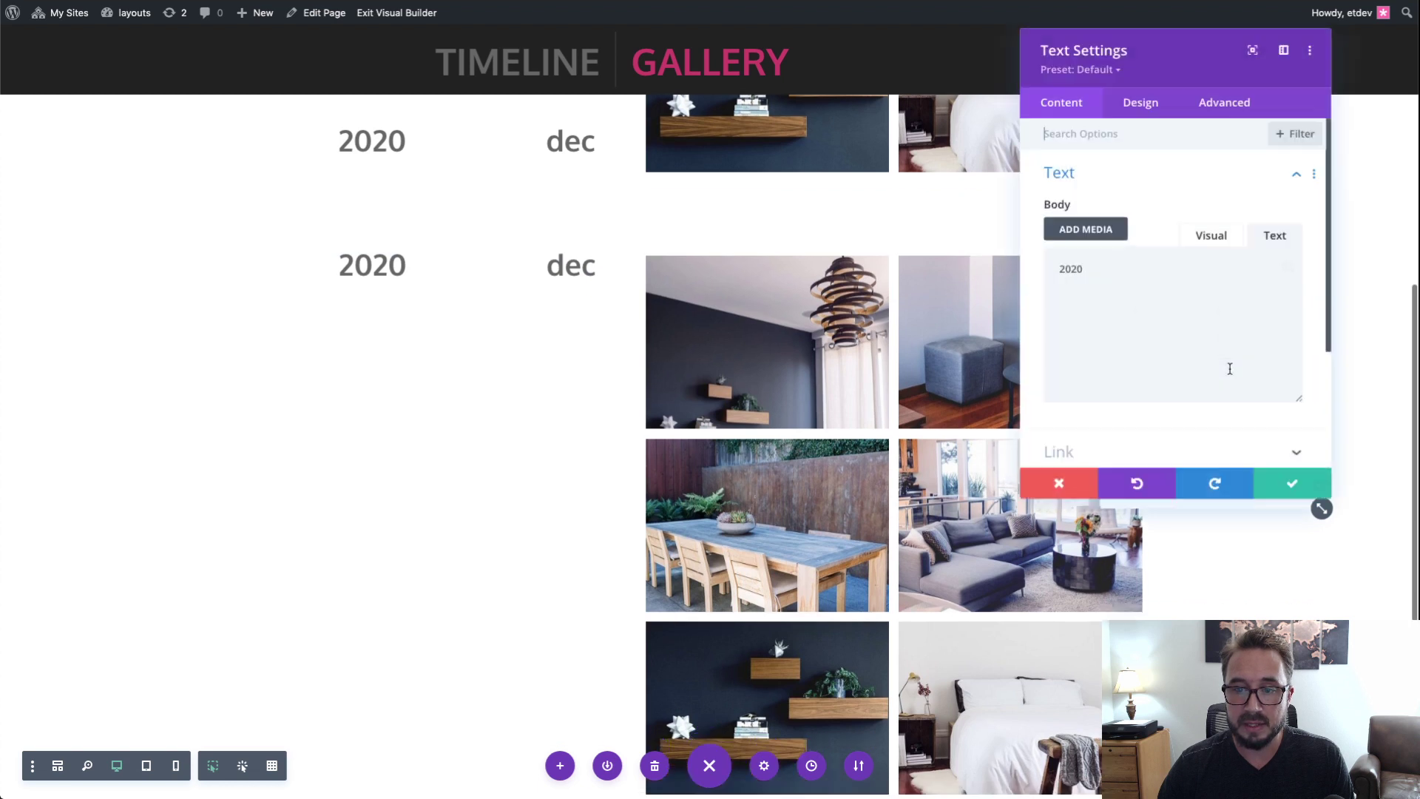
left_click_drag(1120, 270, 1051, 270)
key("BackSpace")
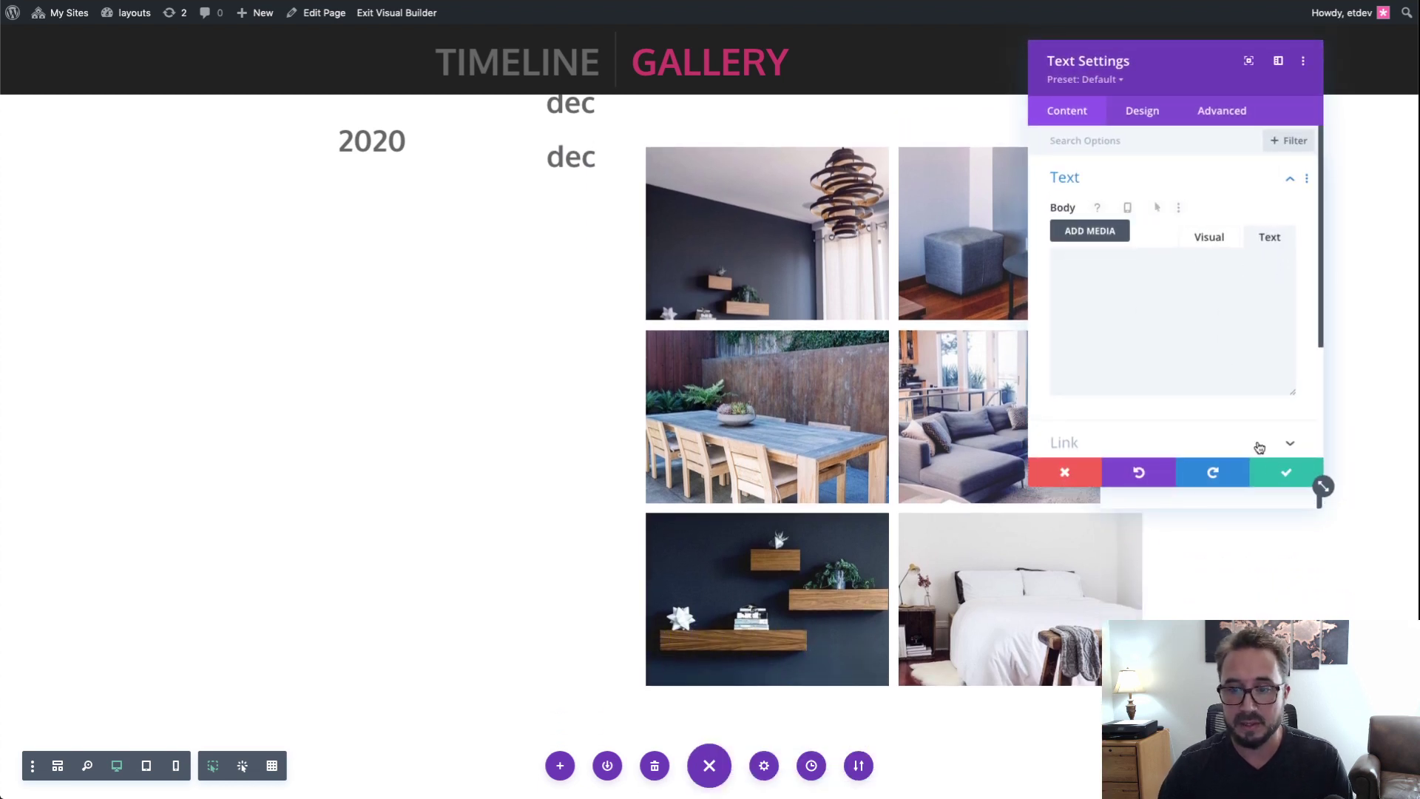
left_click(1287, 472)
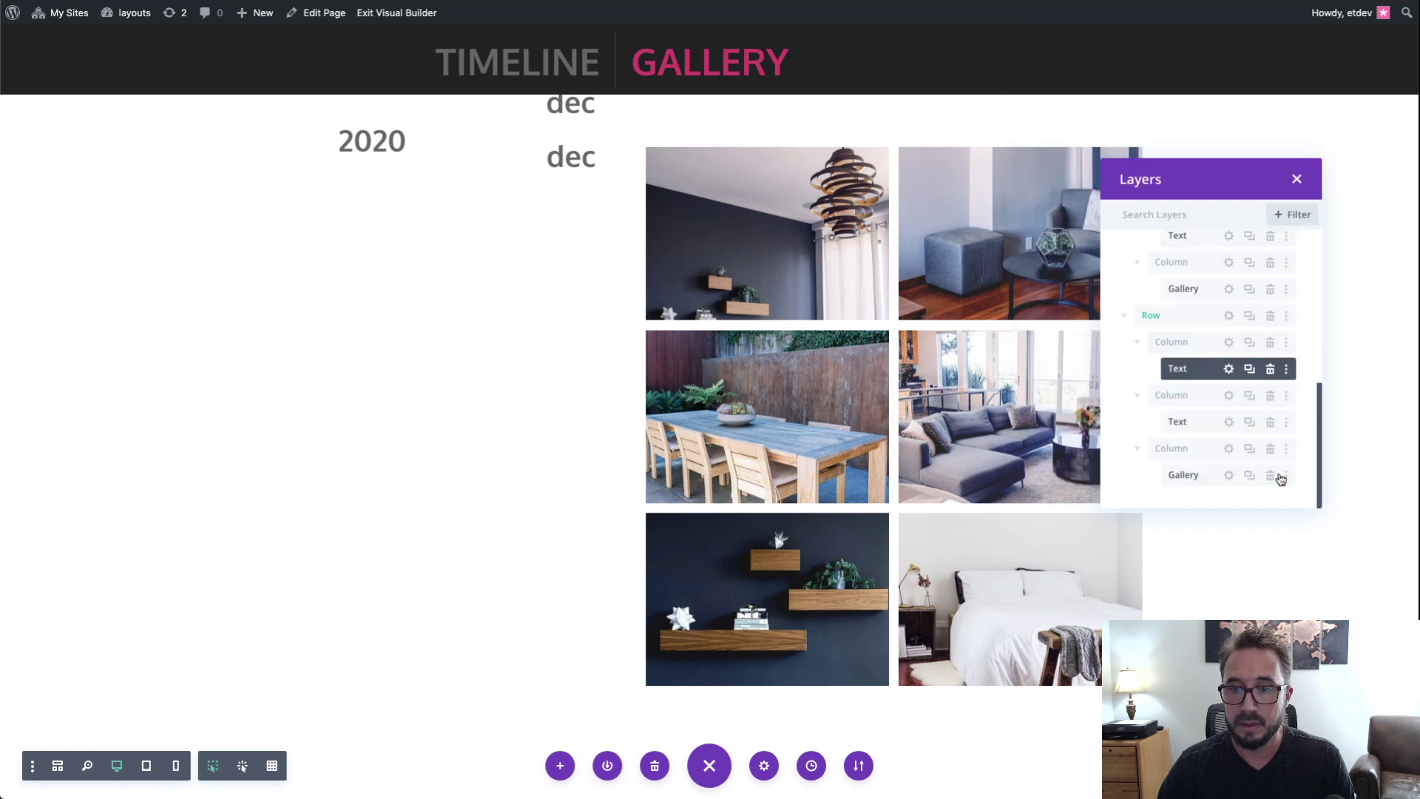
Step: Change the month label in the duplicated row's second column to "nov" and save it
left_click(1229, 422)
left_click_drag(1126, 270, 1042, 278)
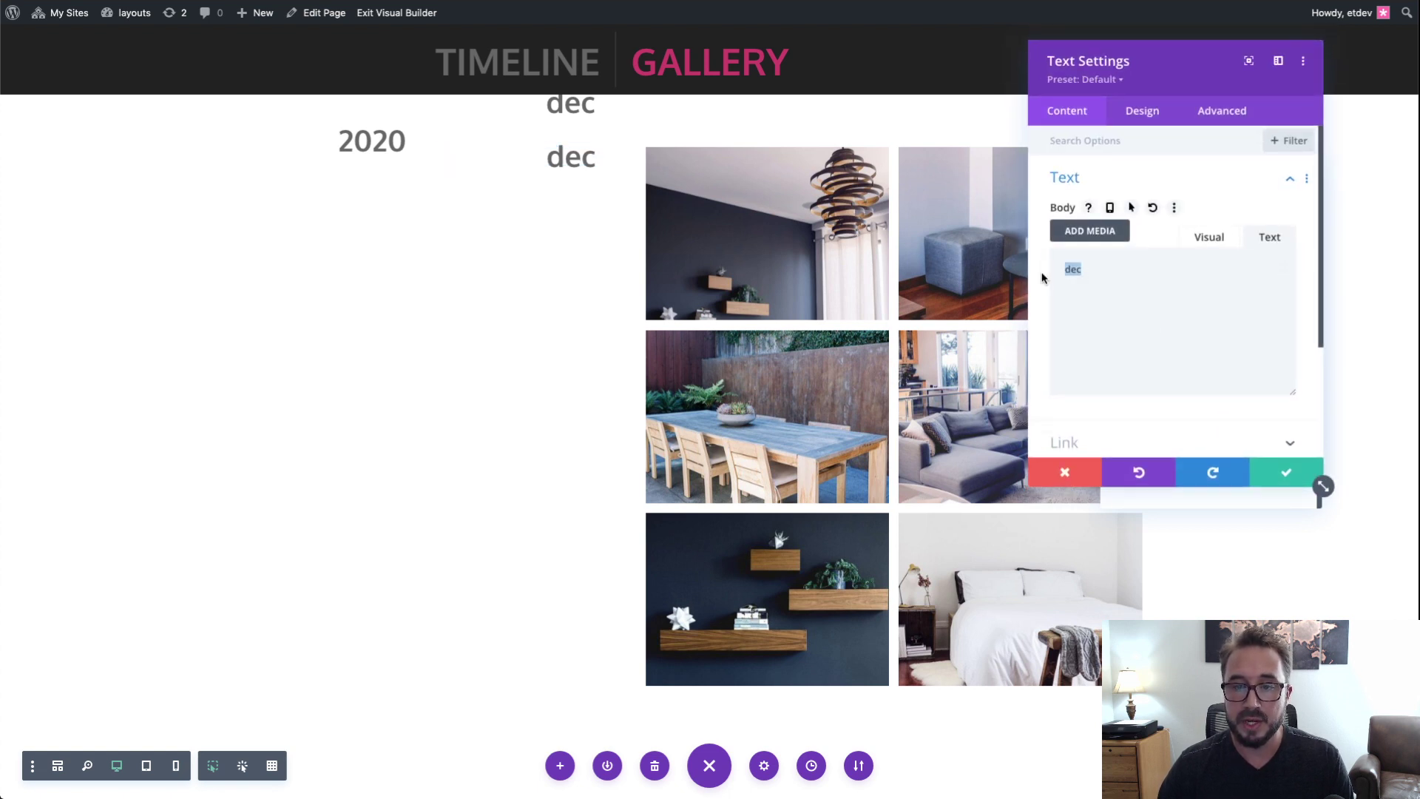
type("nov")
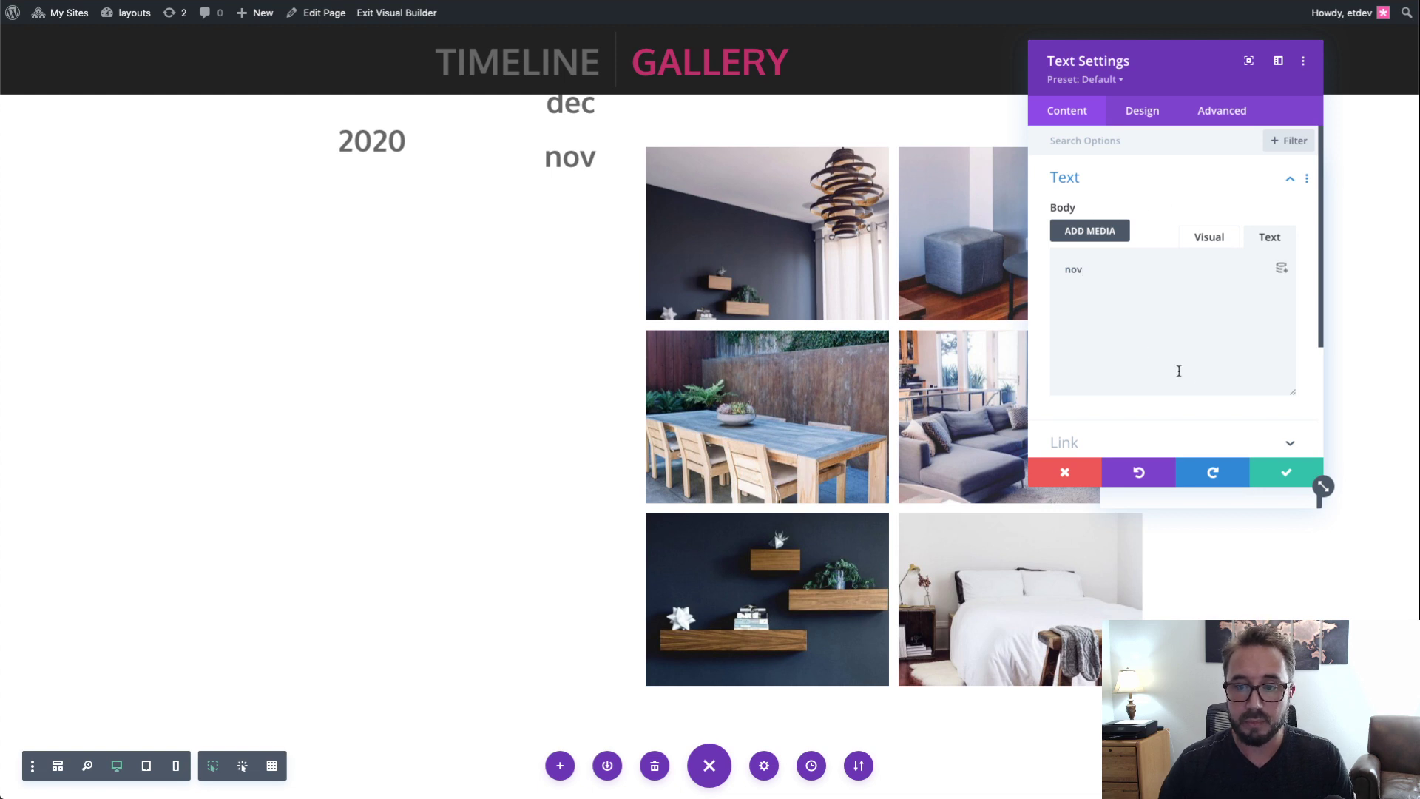
left_click(1283, 474)
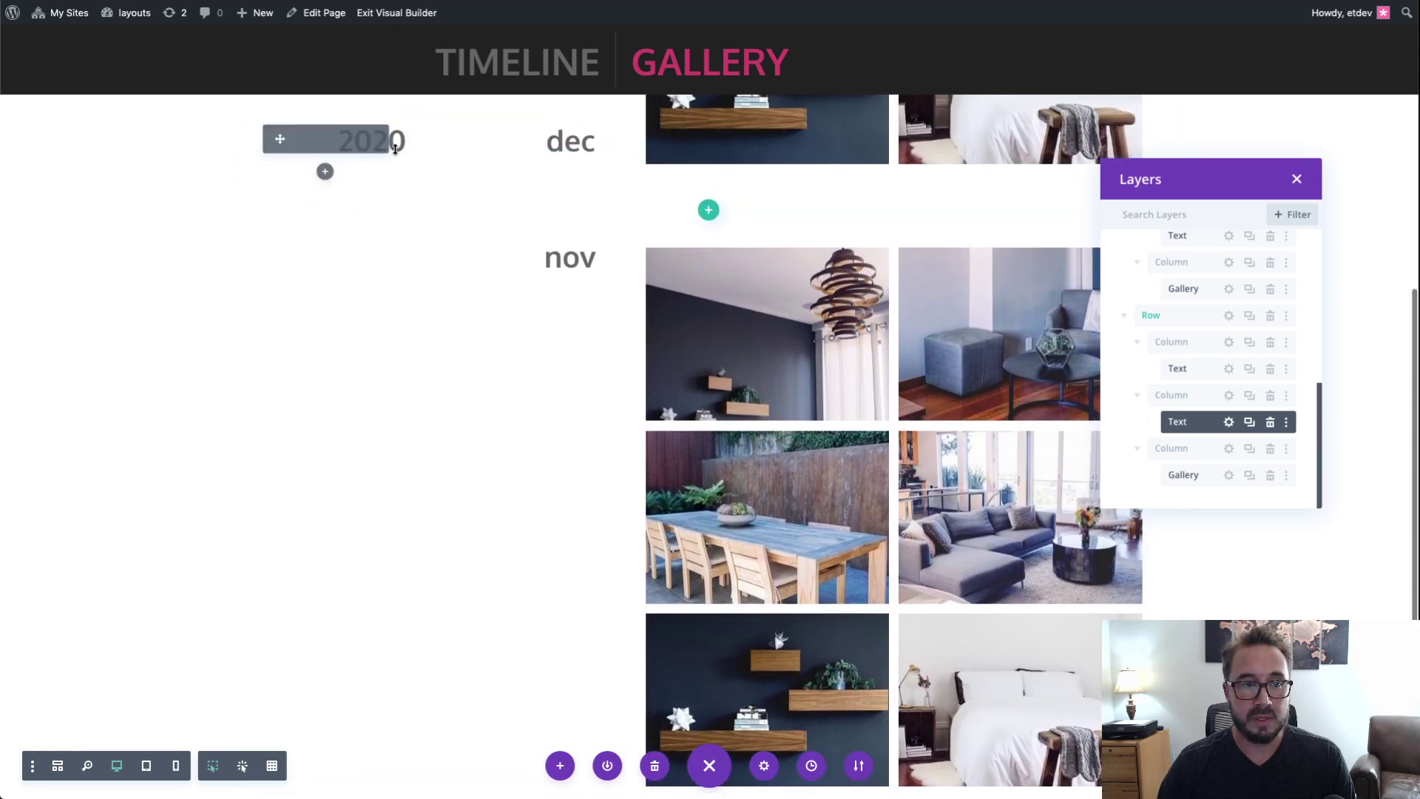
Step: Examine how the sticky year and month labels behave between the December and November rows
scroll(443, 323, "down", 2)
scroll(444, 324, "up", 2)
scroll(443, 324, "down", 2)
scroll(444, 323, "up", 4)
scroll(444, 323, "up", 1)
scroll(441, 323, "down", 5)
scroll(437, 345, "up", 2)
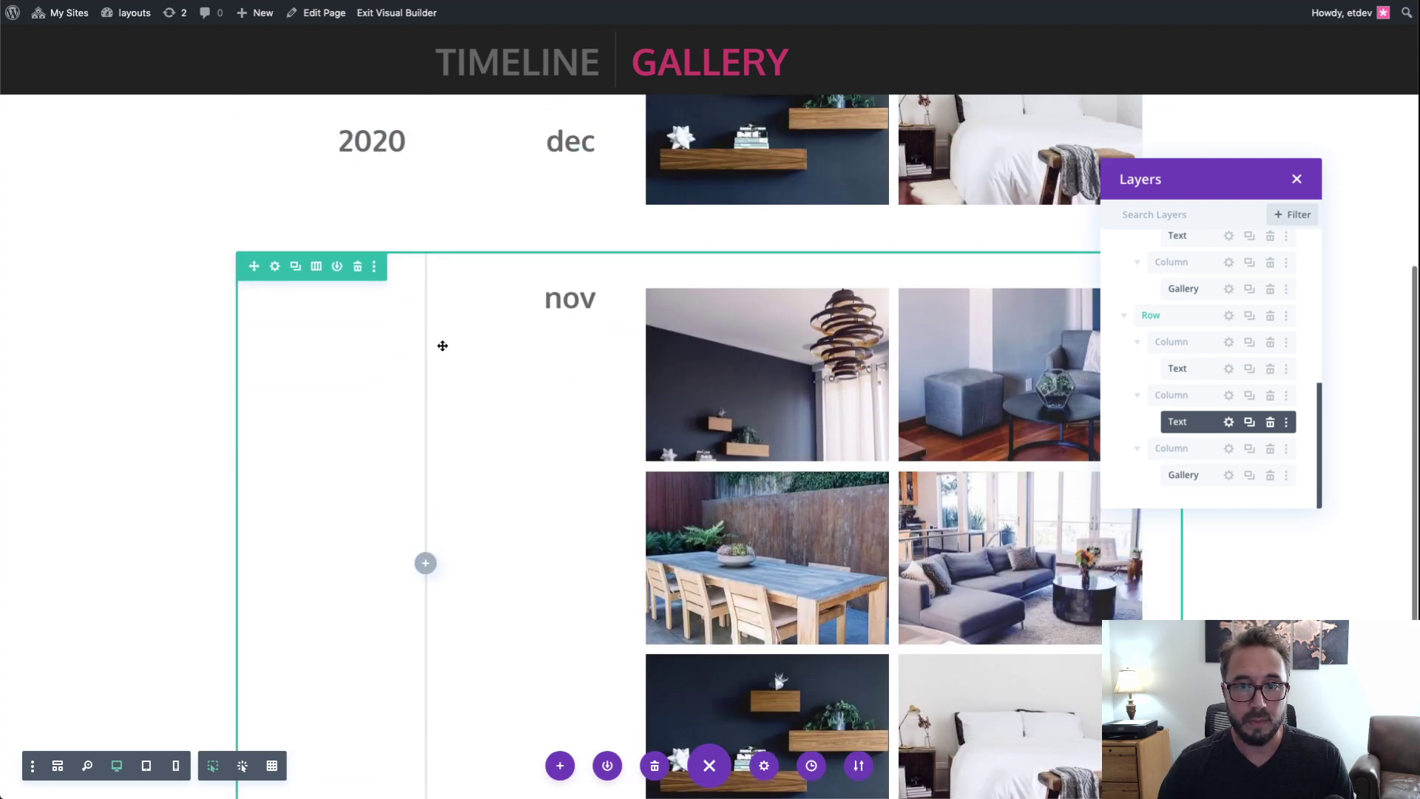
Step: Duplicate the November gallery row to add a third month row to the section
left_click(1250, 316)
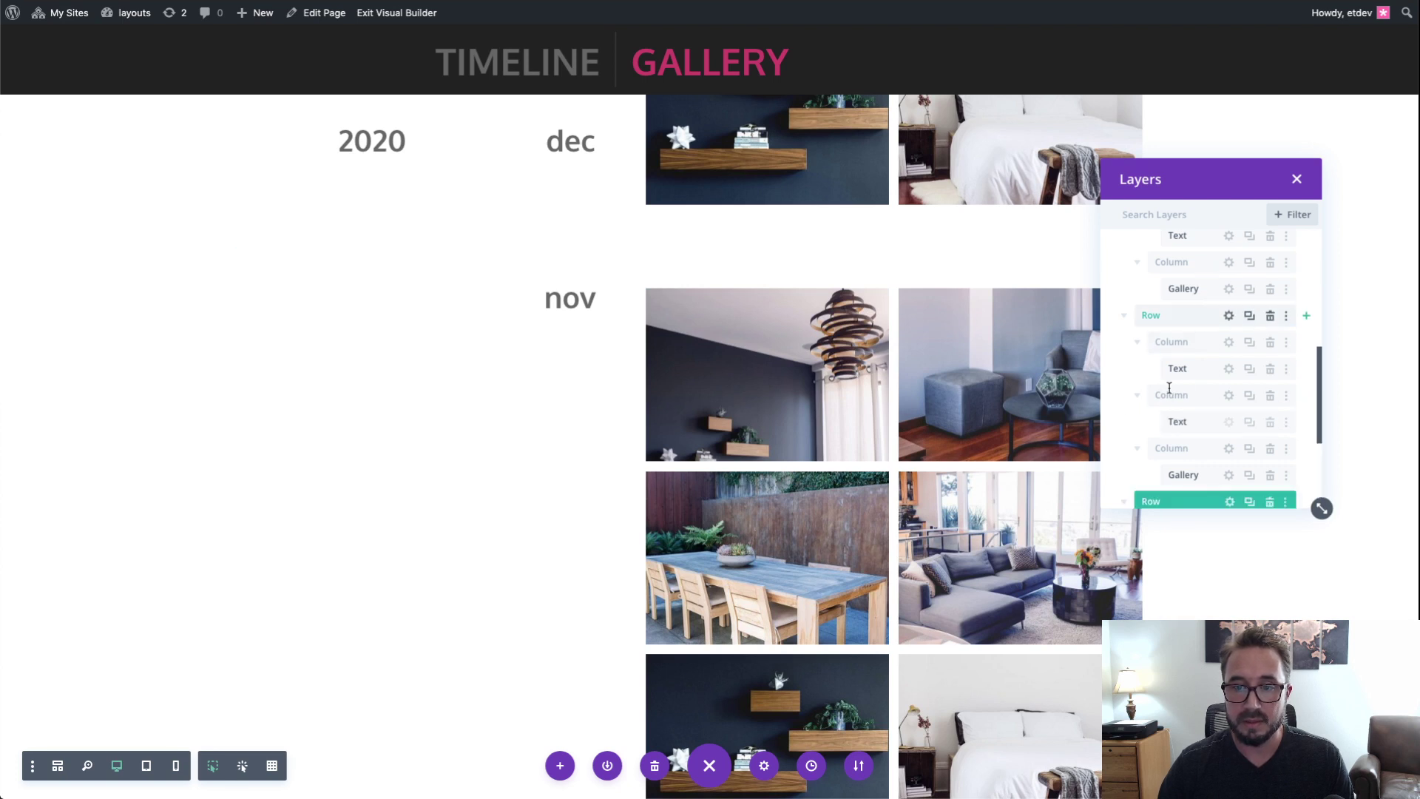
scroll(595, 452, "down", 2)
scroll(1162, 452, "down", 4)
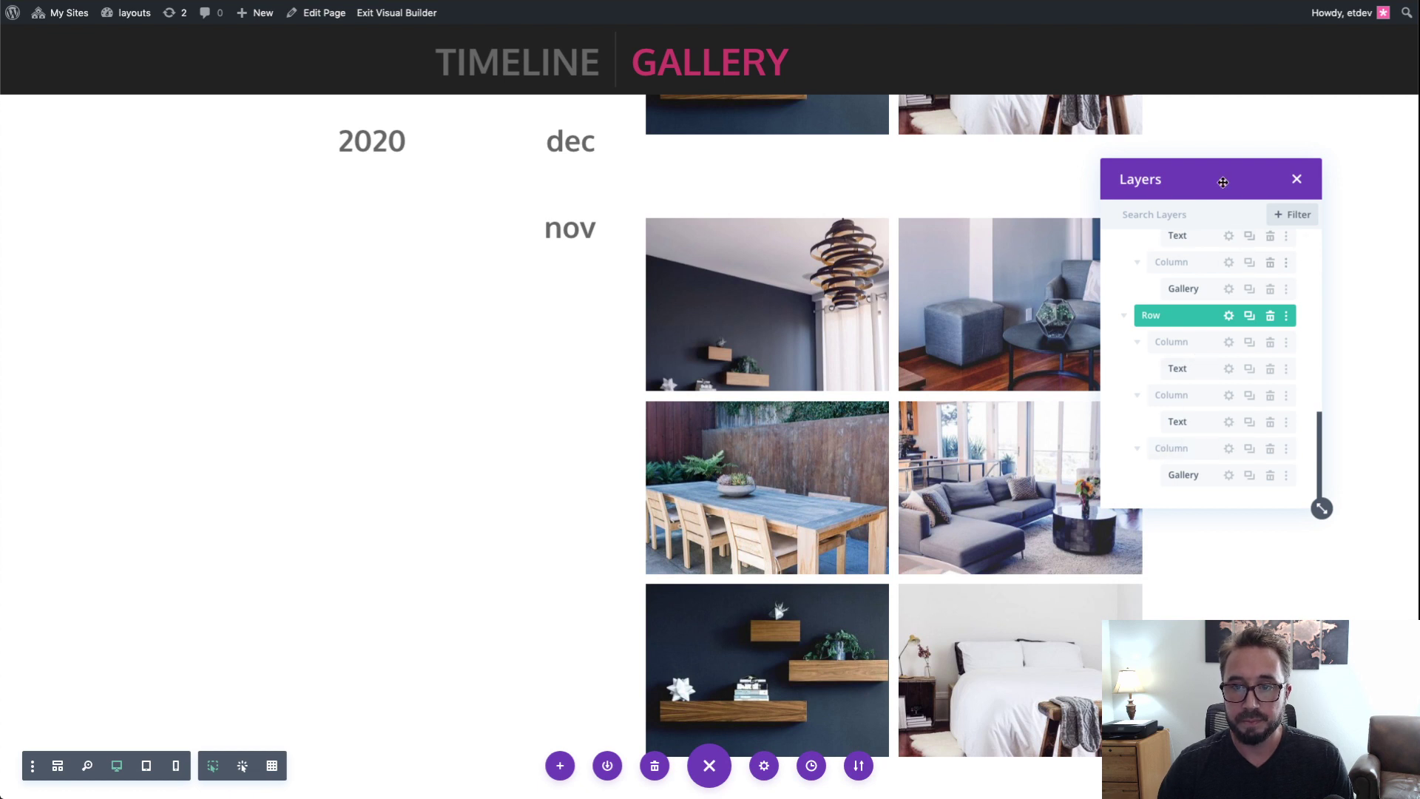
Step: Change the month label in the newest row's second column to "oct" and save it
left_click_drag(1223, 182, 152, 199)
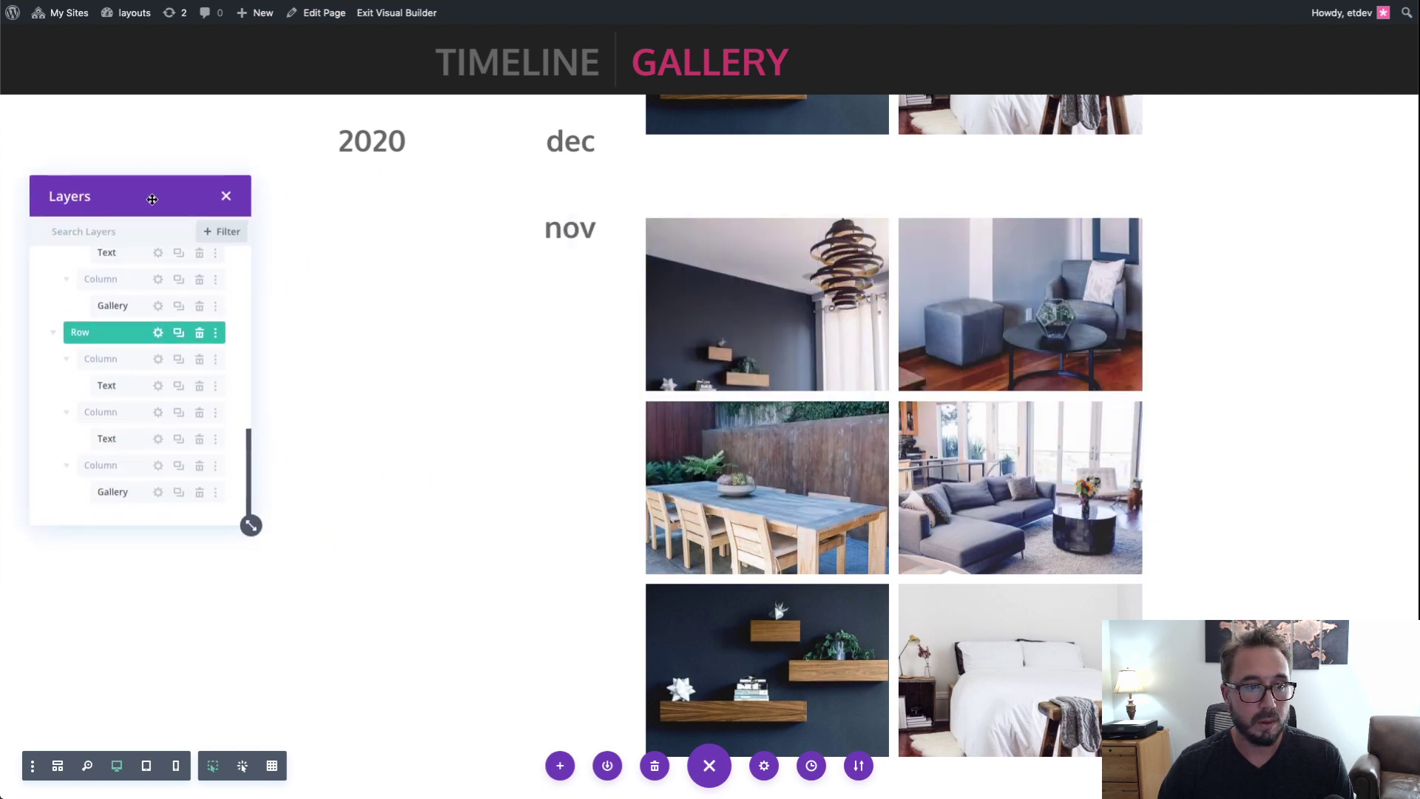
left_click(157, 439)
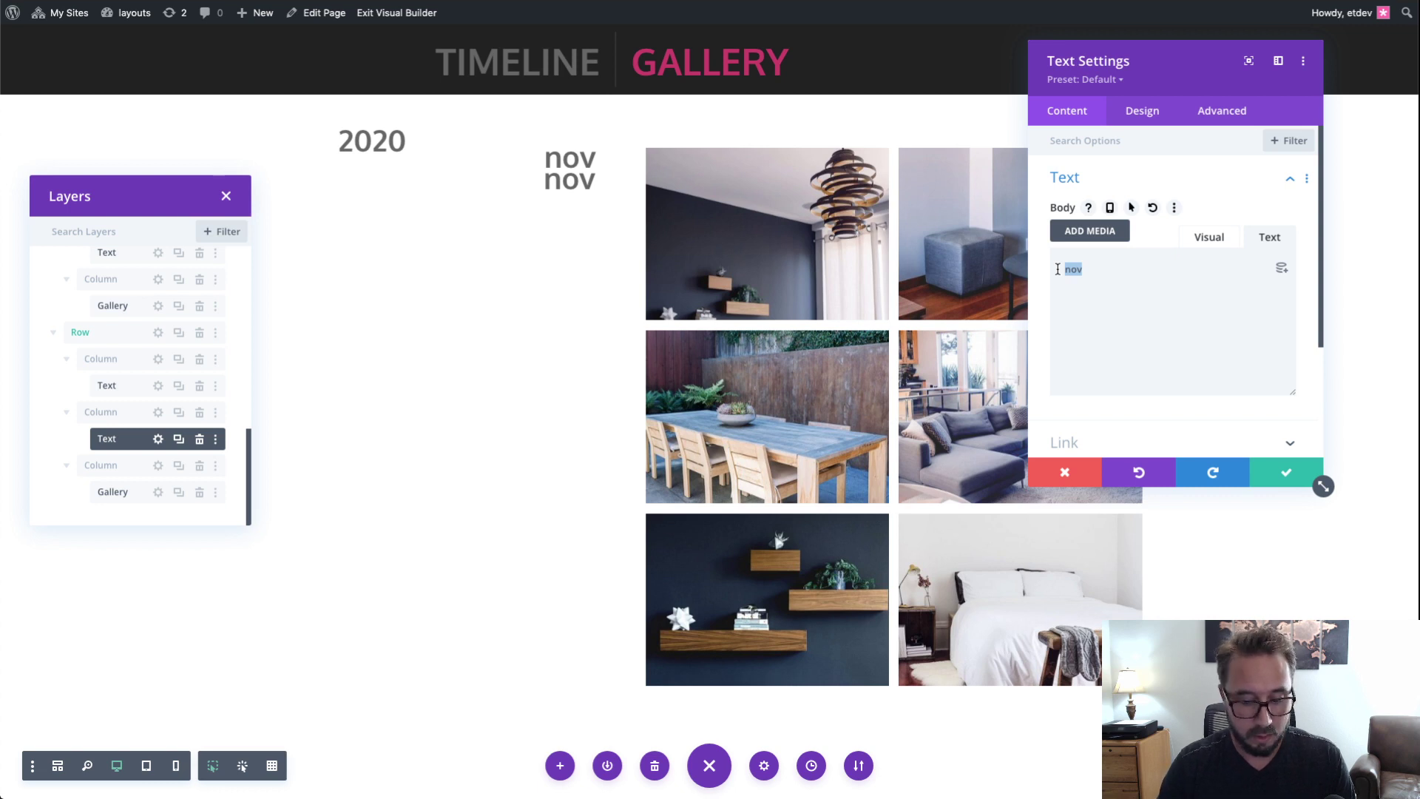
type("oct")
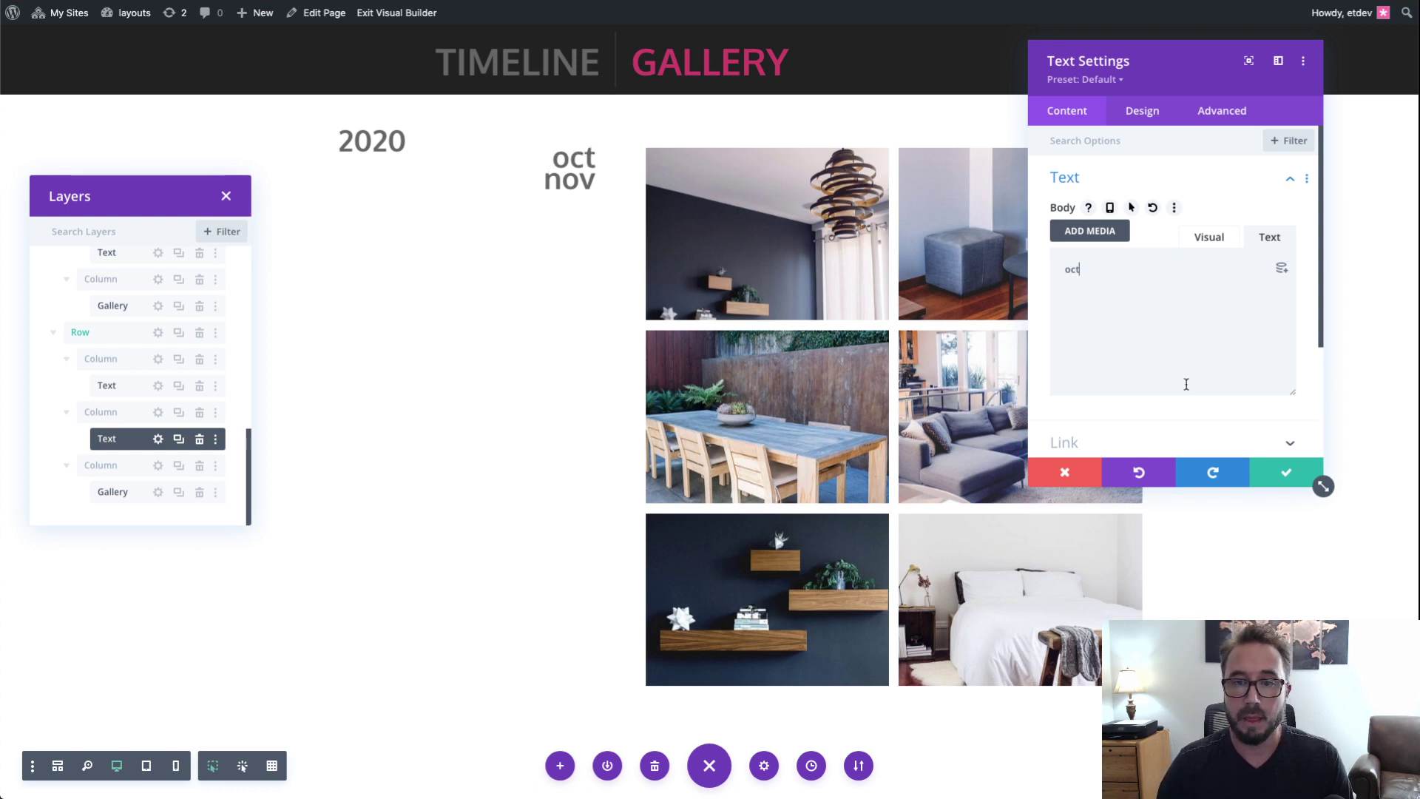
left_click(1285, 473)
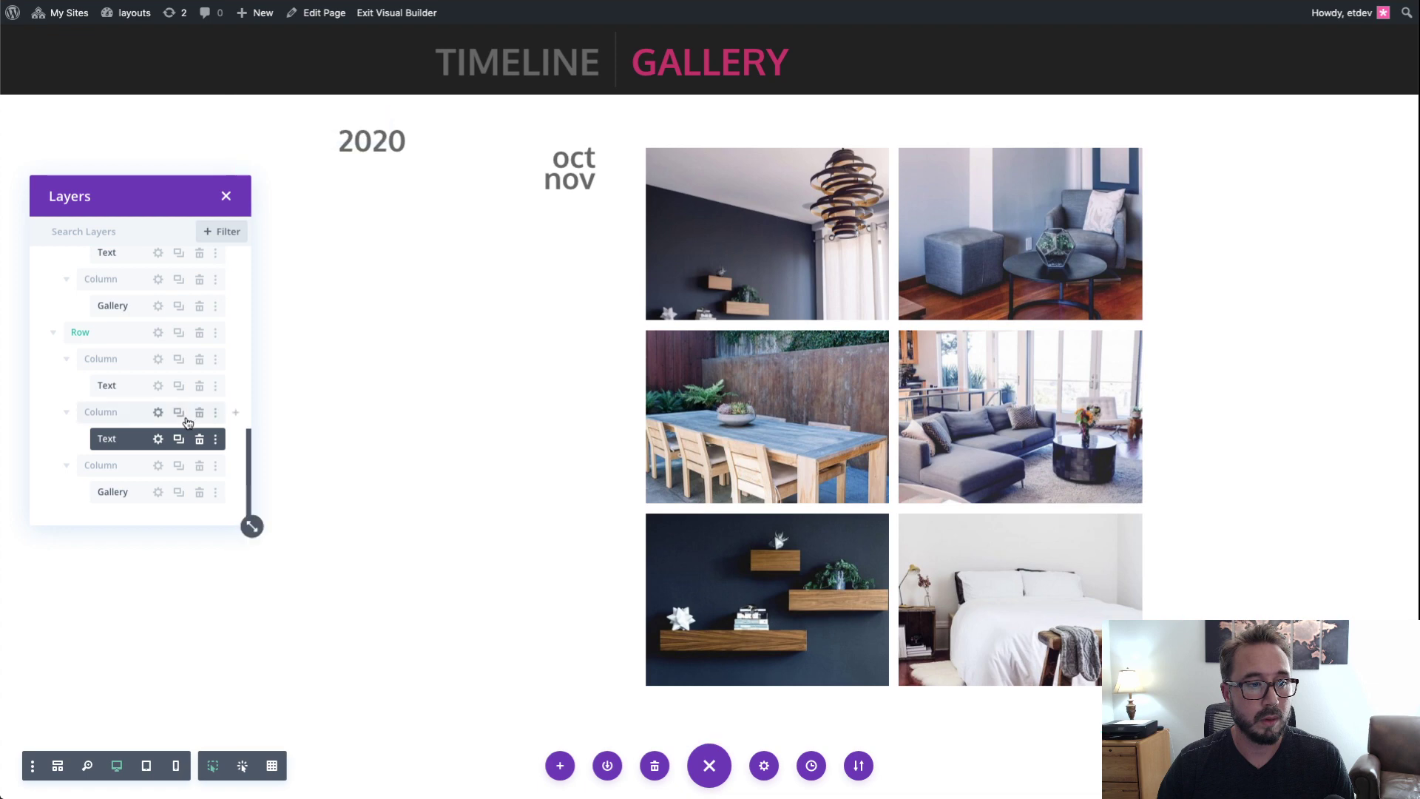
Step: Examine how the sticky month labels hand over from dec to nov to oct beside the sticky year
scroll(461, 368, "down", 5)
scroll(461, 368, "down", 3)
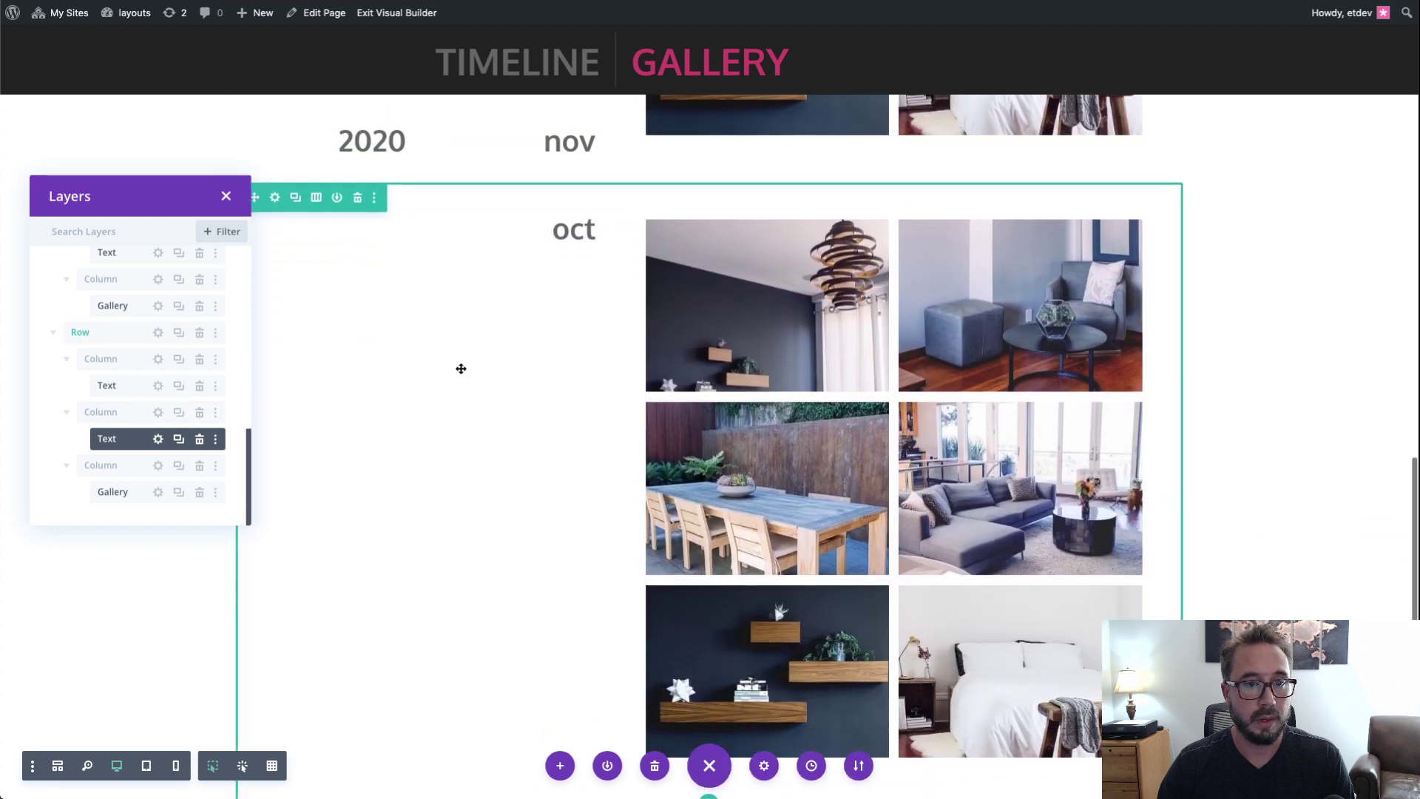
scroll(461, 368, "up", 3)
scroll(461, 368, "up", 10)
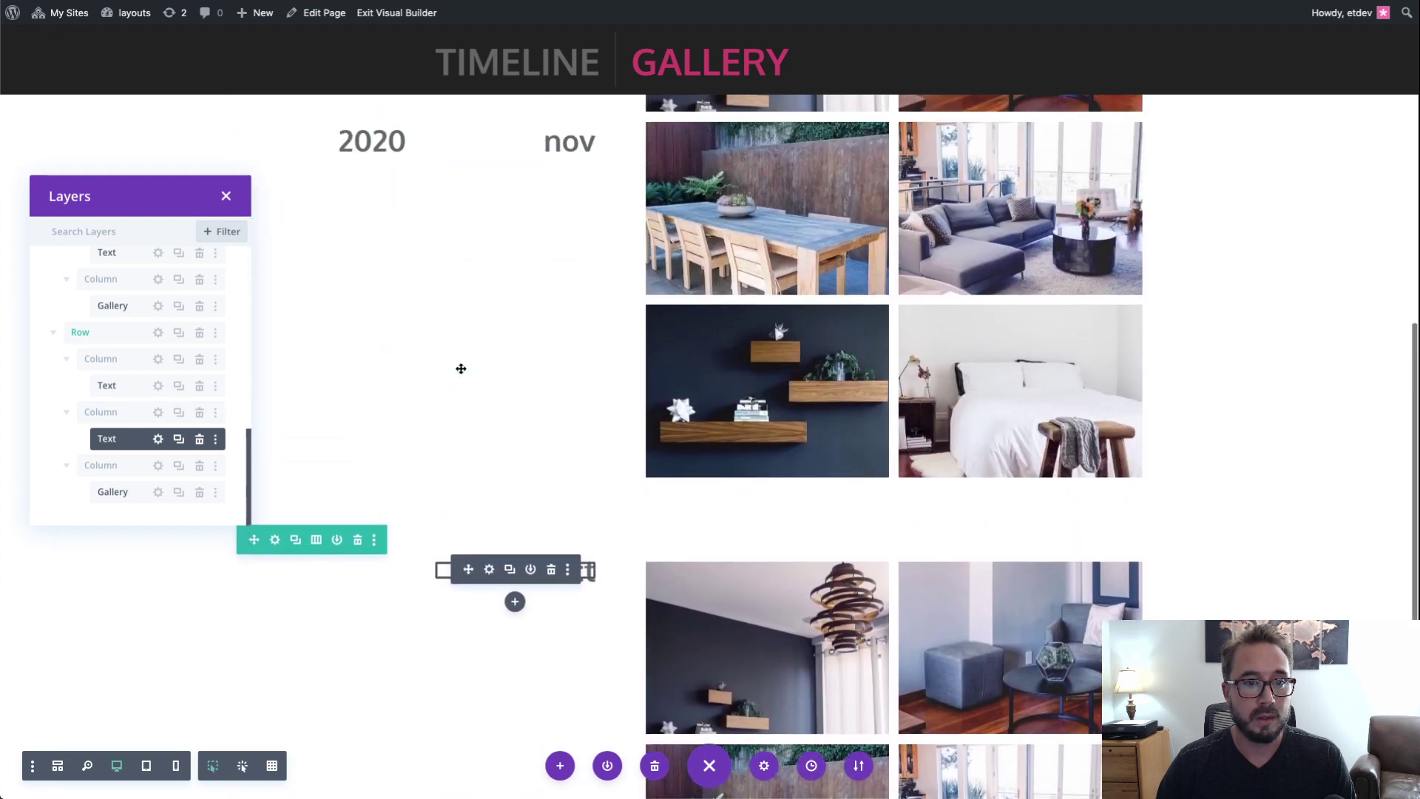
scroll(461, 368, "down", 6)
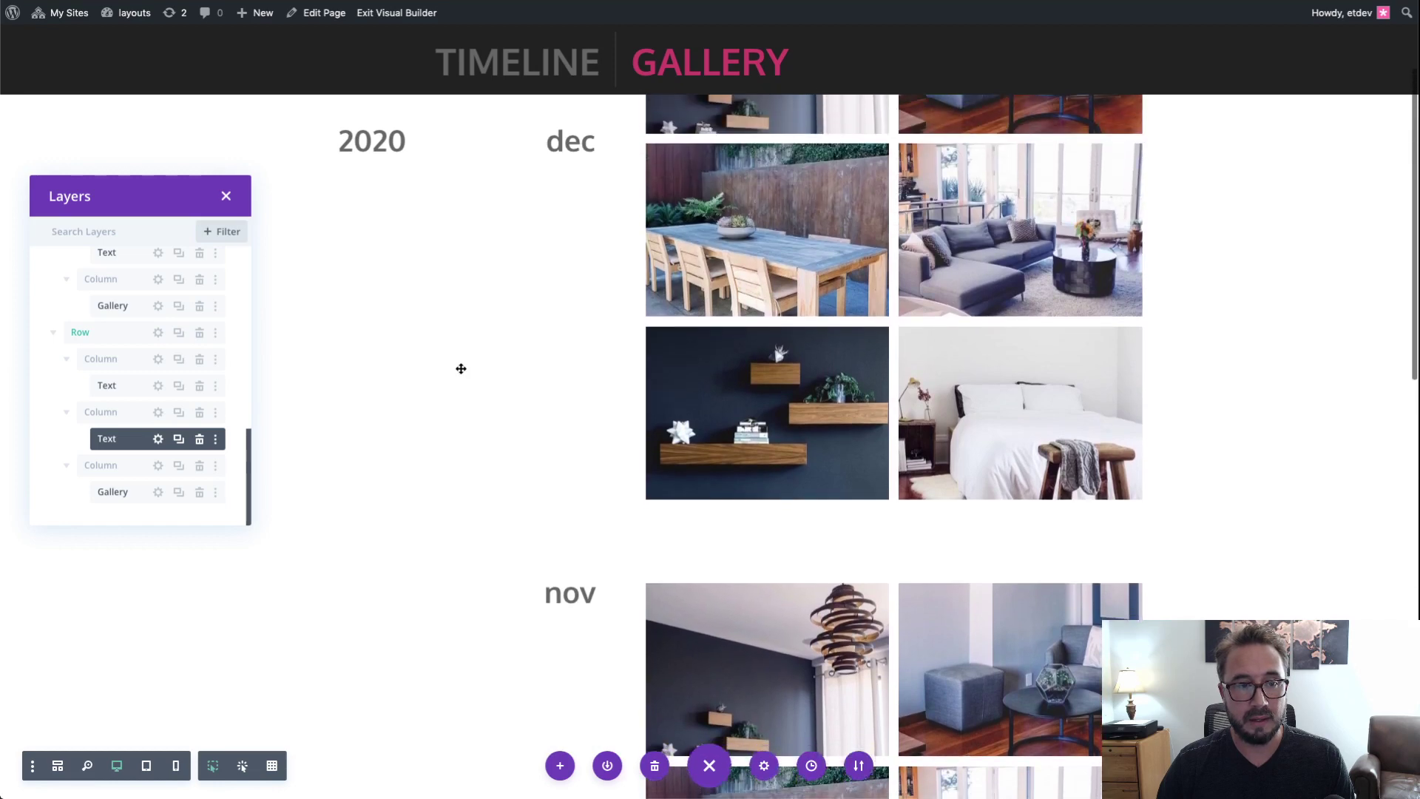
scroll(461, 368, "up", 4)
scroll(461, 369, "down", 2)
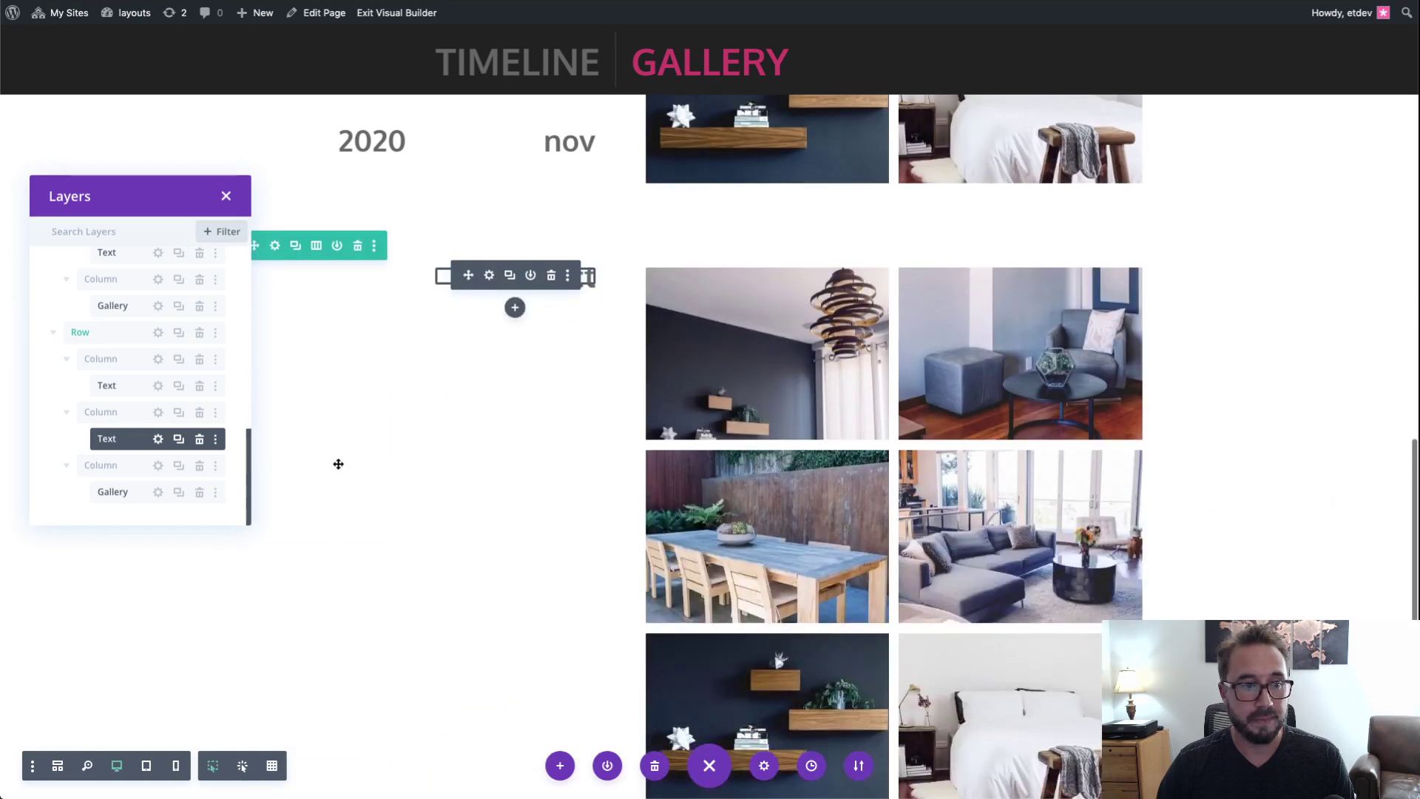
scroll(169, 390, "down", 2)
scroll(168, 391, "down", 1)
scroll(169, 390, "up", 4)
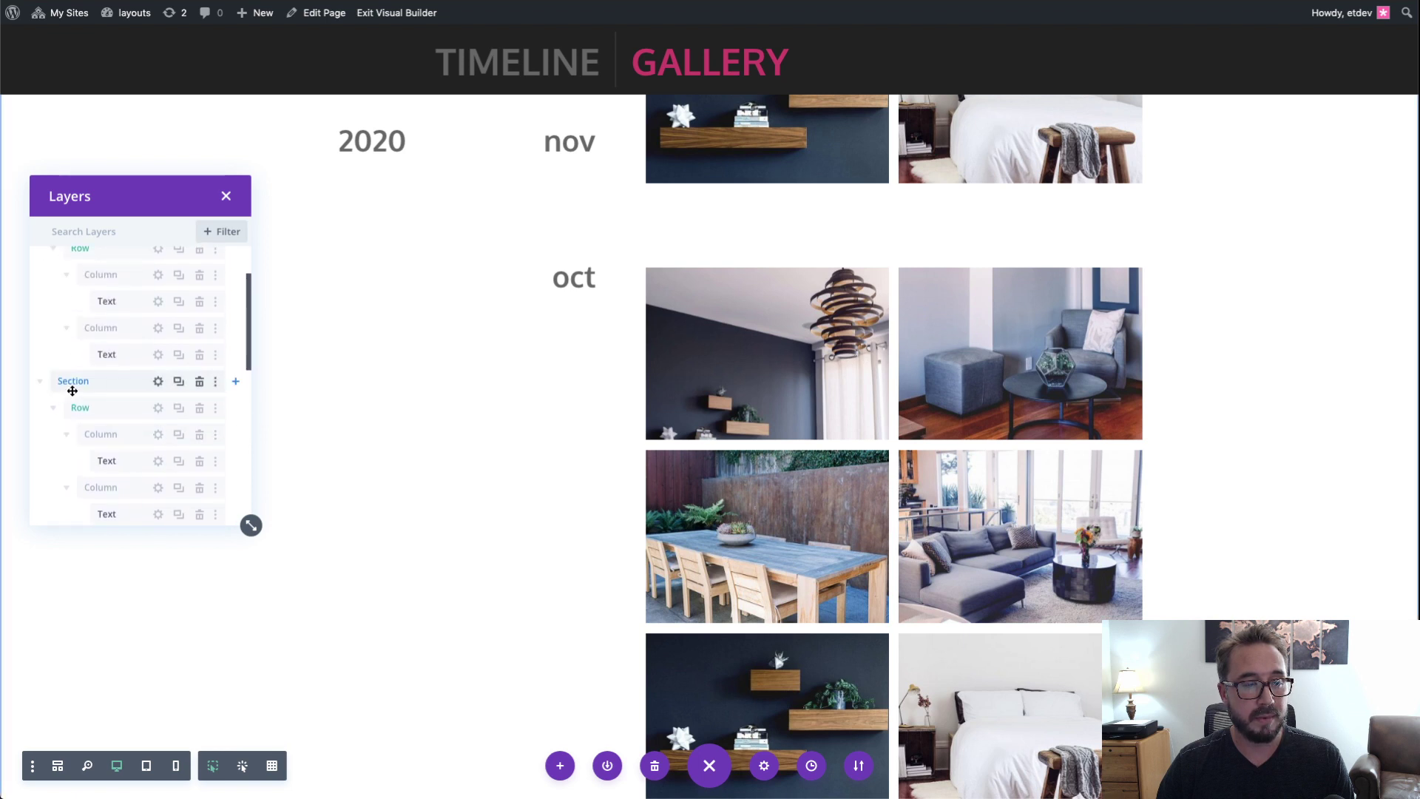
scroll(574, 287, "down", 2)
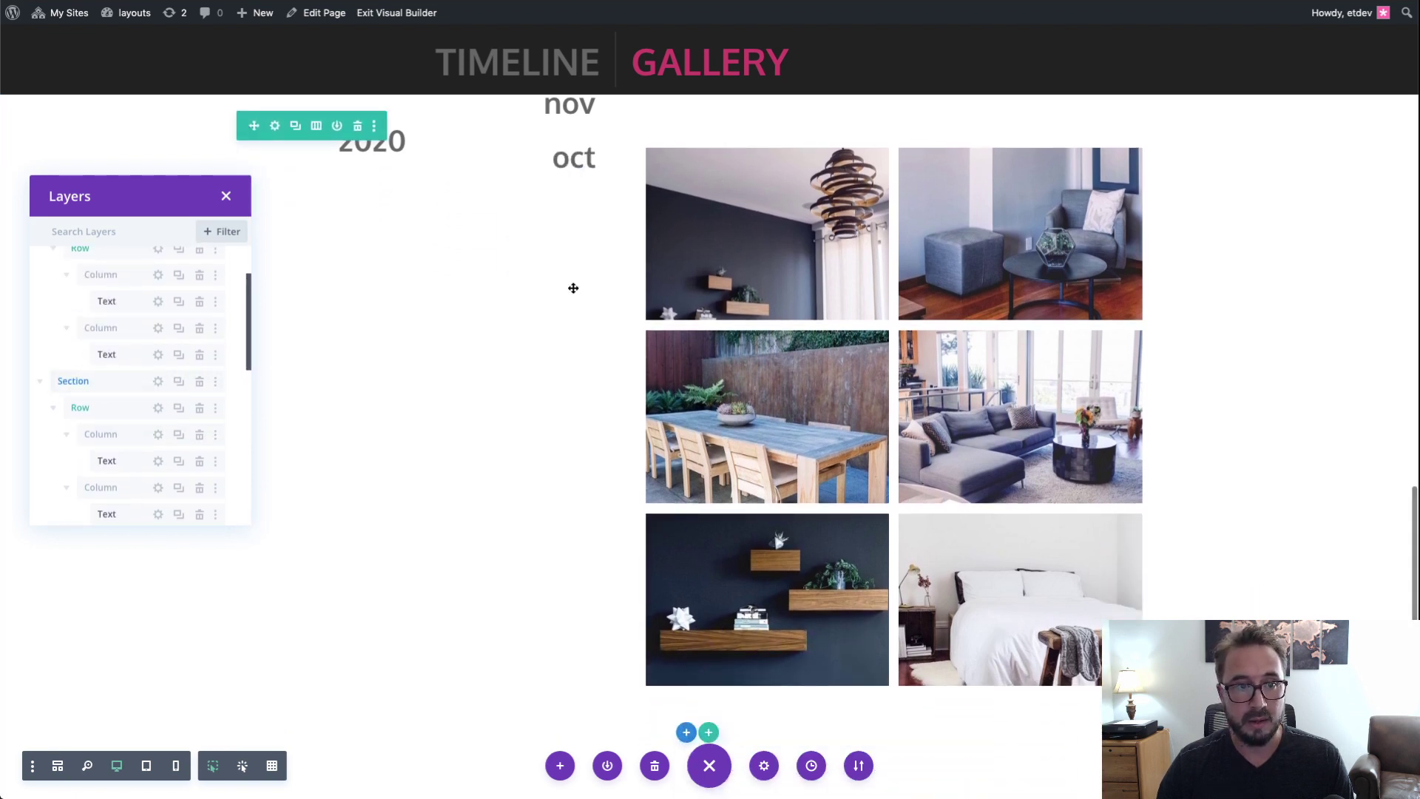
scroll(573, 287, "up", 2)
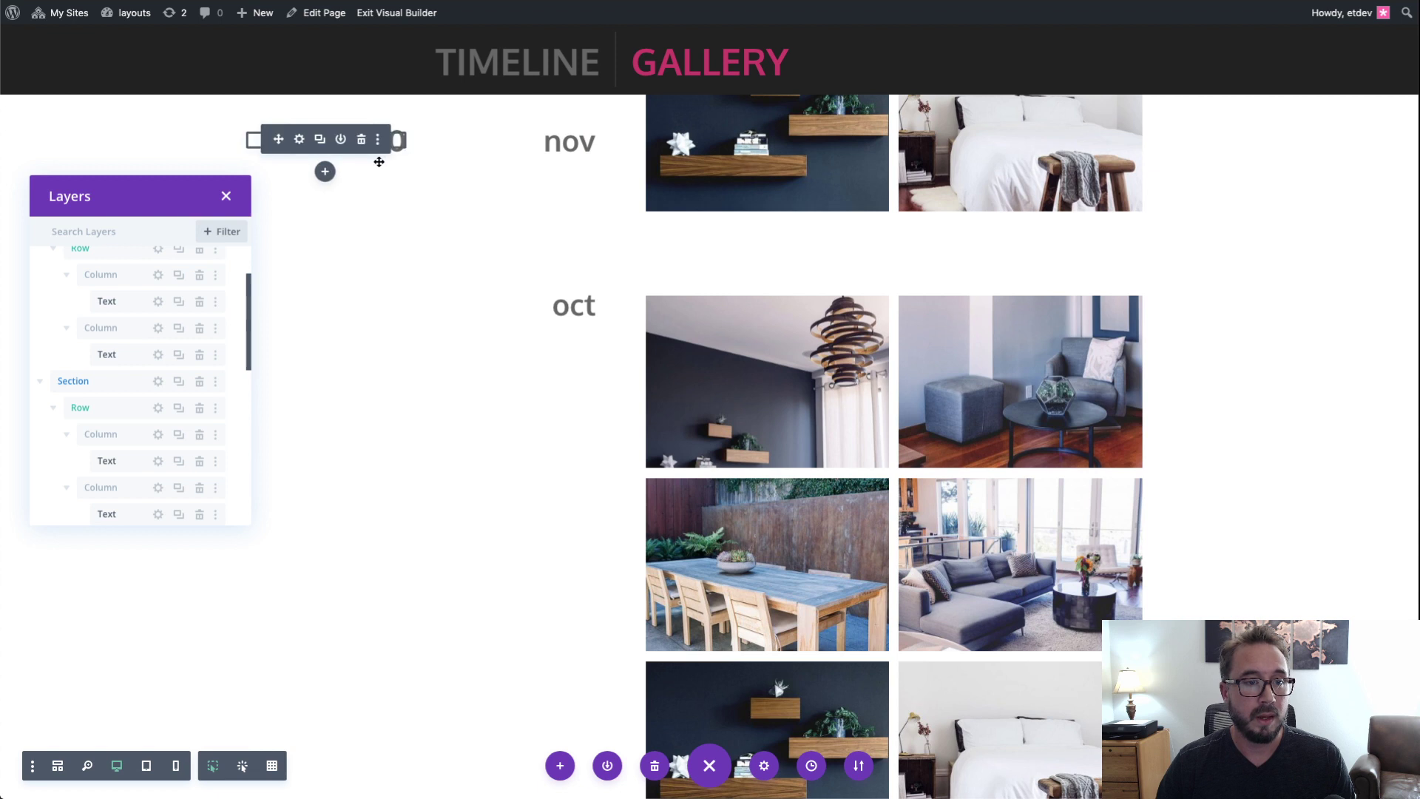
Step: Duplicate the entire gallery section containing the December, November and October rows
left_click(179, 382)
scroll(618, 359, "down", 4)
scroll(617, 359, "down", 5)
scroll(618, 358, "down", 1)
scroll(618, 359, "down", 2)
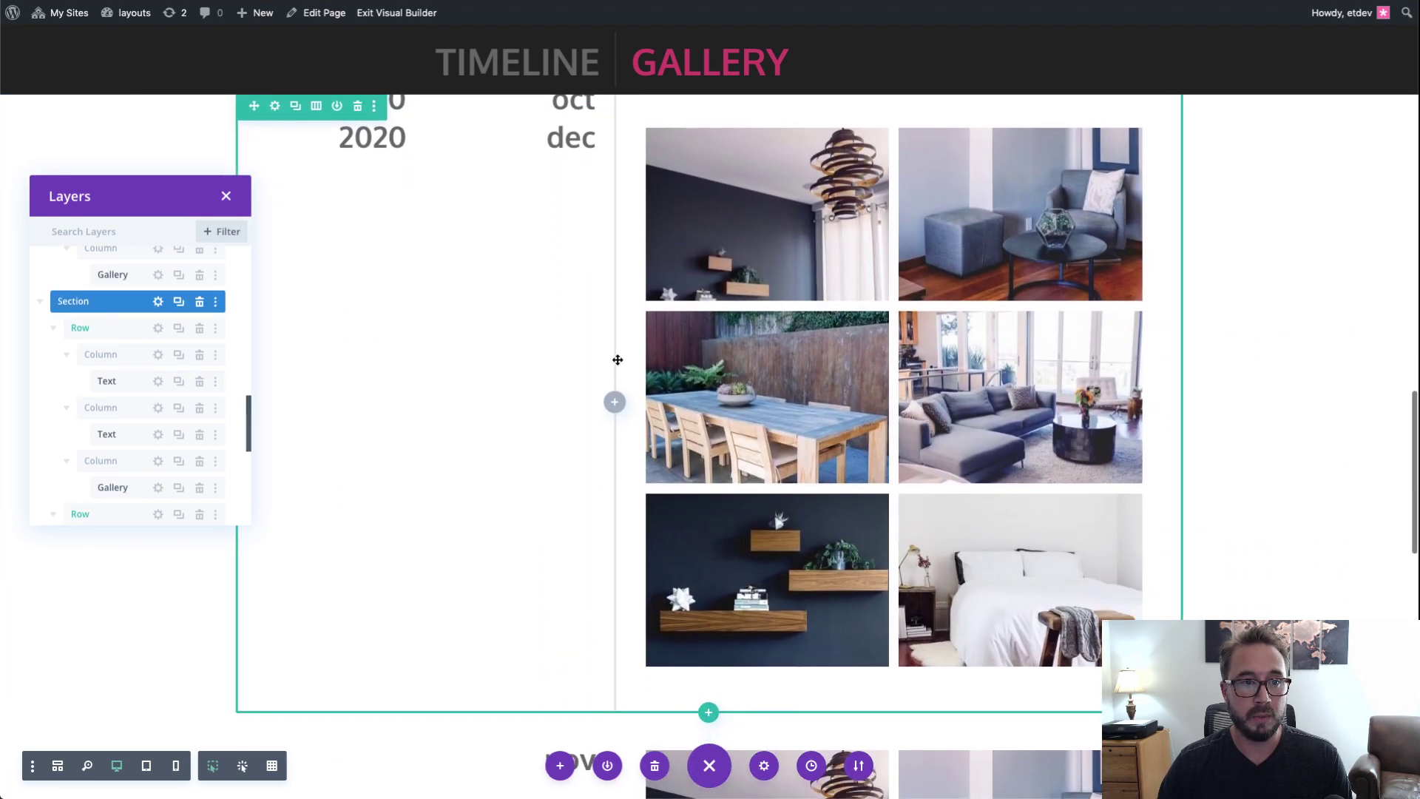
Step: Examine how the sticky year and month labels change between the original section and its duplicate, and across the duplicate's month rows
scroll(618, 360, "up", 3)
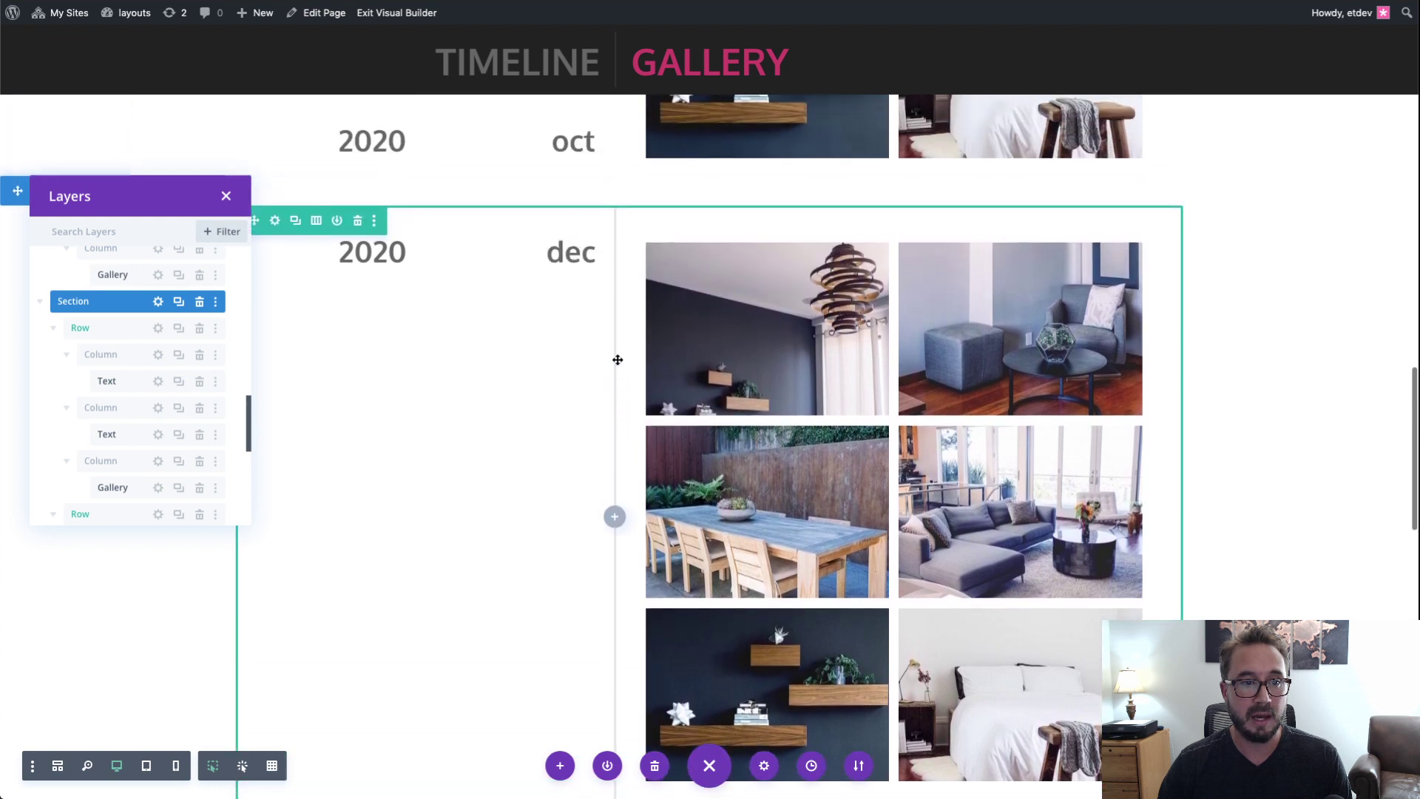
scroll(618, 360, "down", 1)
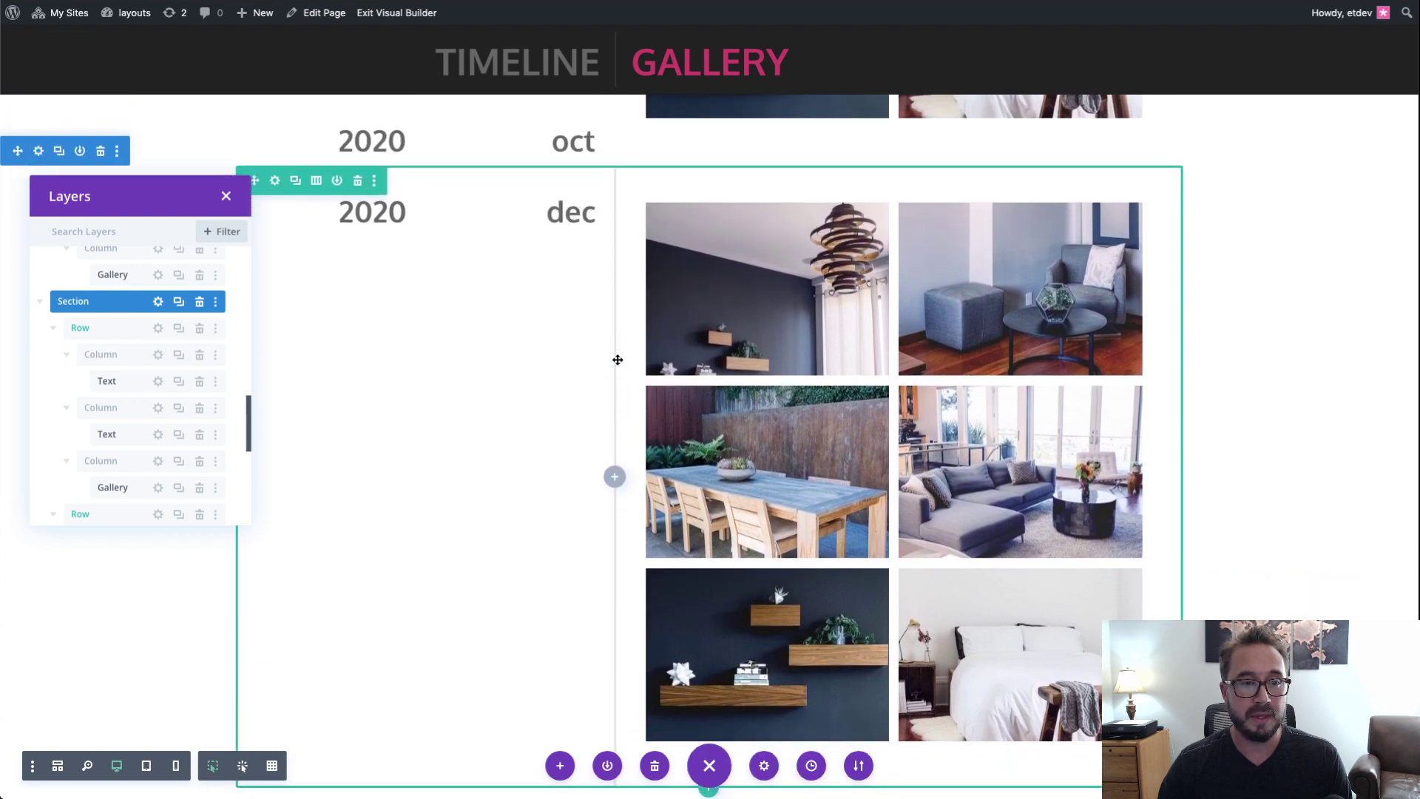
scroll(618, 360, "down", 1)
scroll(618, 359, "down", 1)
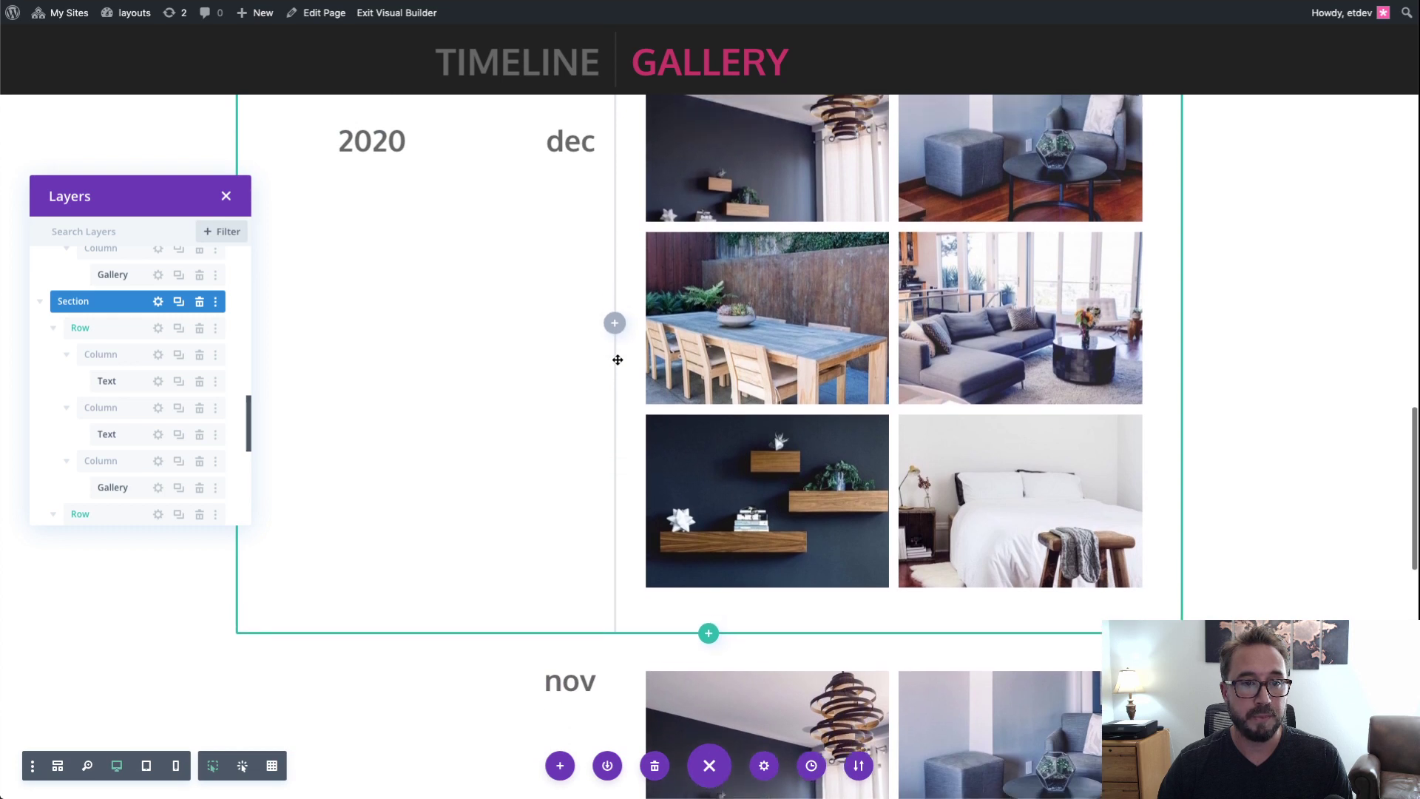
scroll(618, 359, "up", 3)
scroll(618, 360, "down", 2)
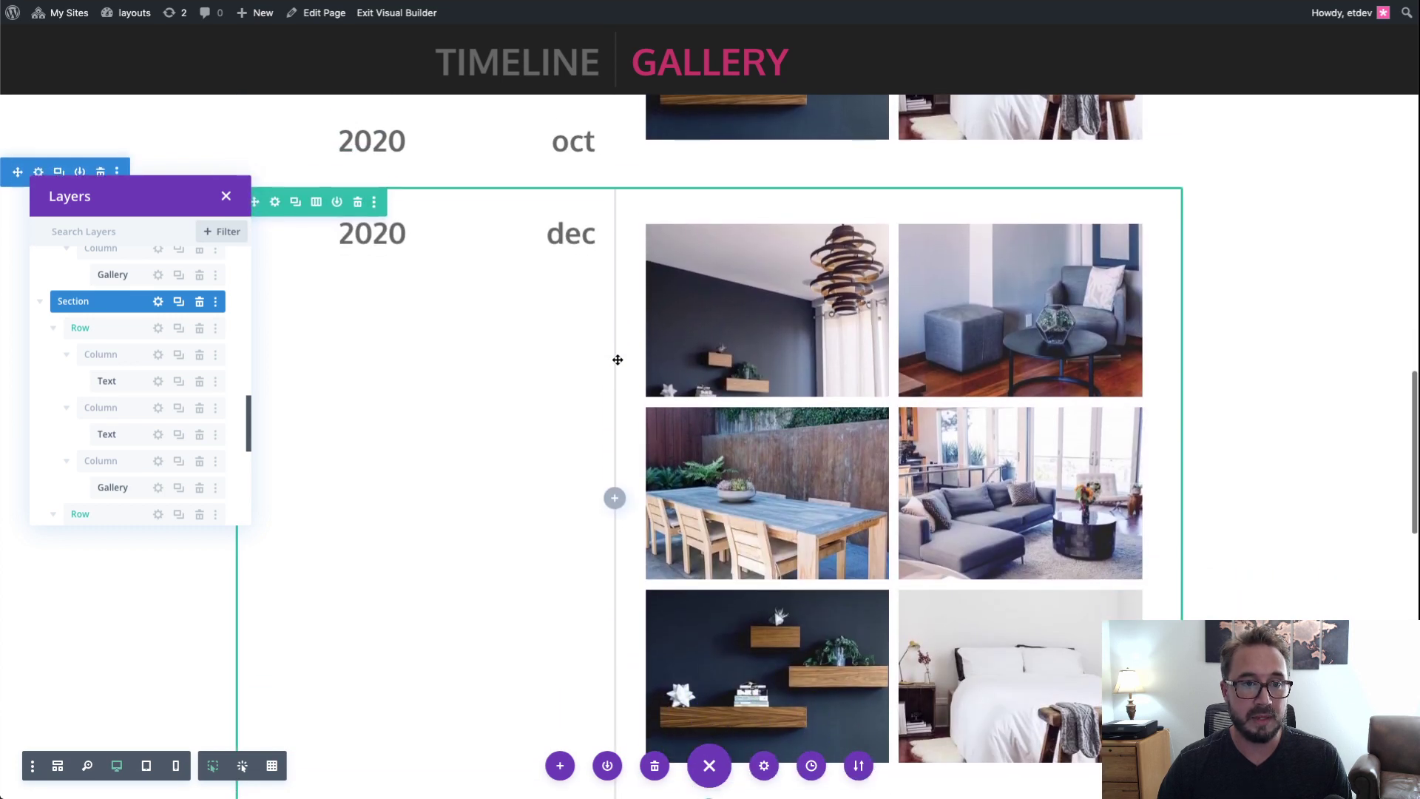
scroll(617, 360, "down", 5)
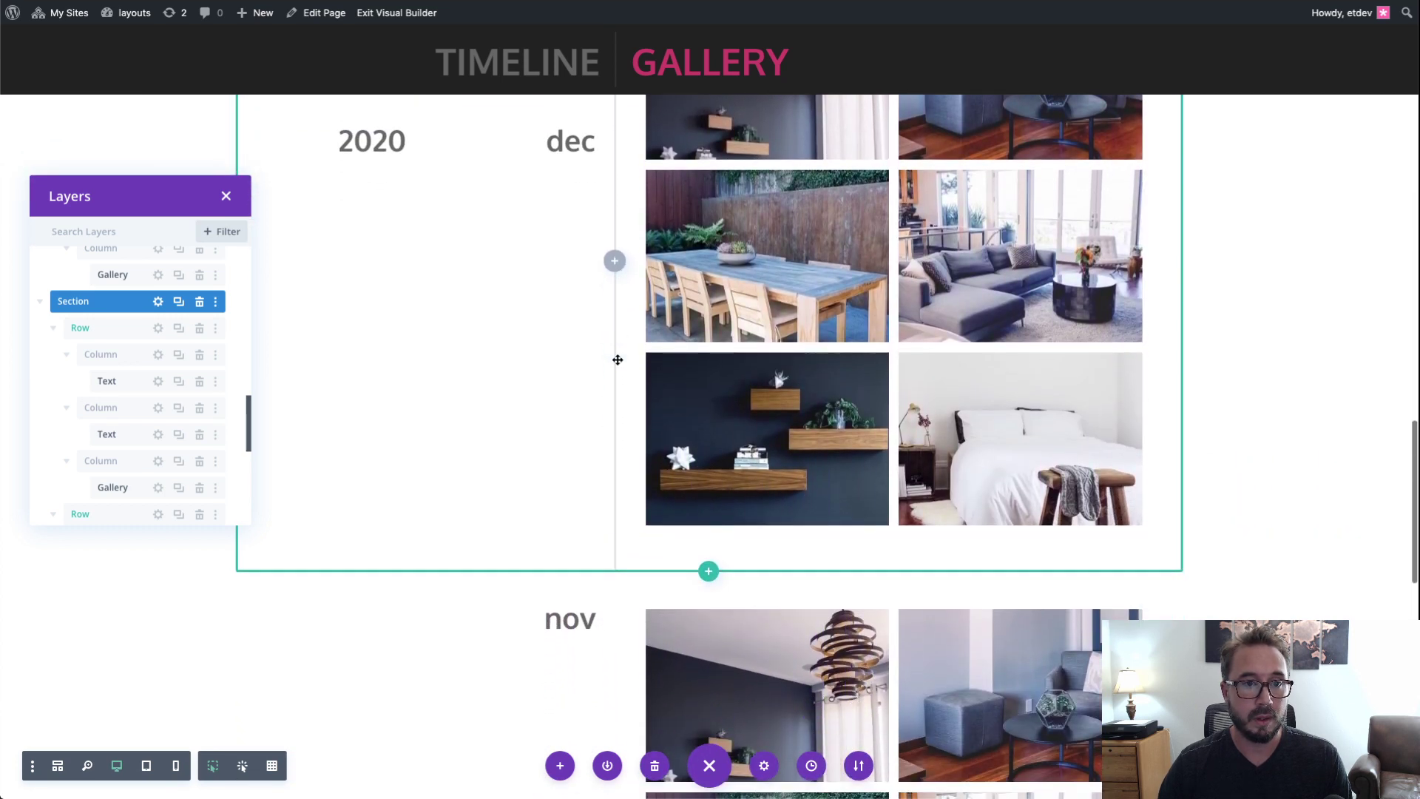
scroll(617, 360, "down", 3)
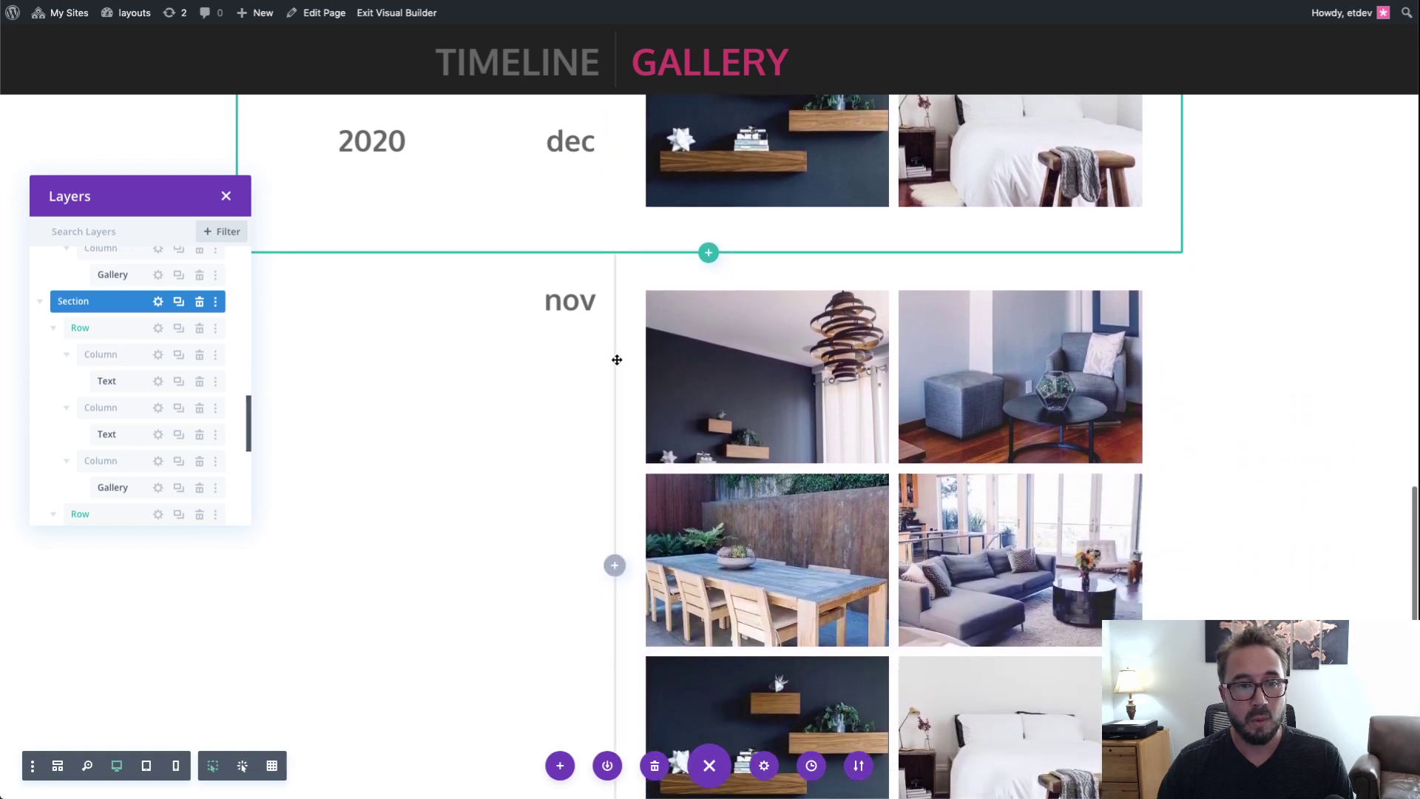
scroll(617, 360, "down", 2)
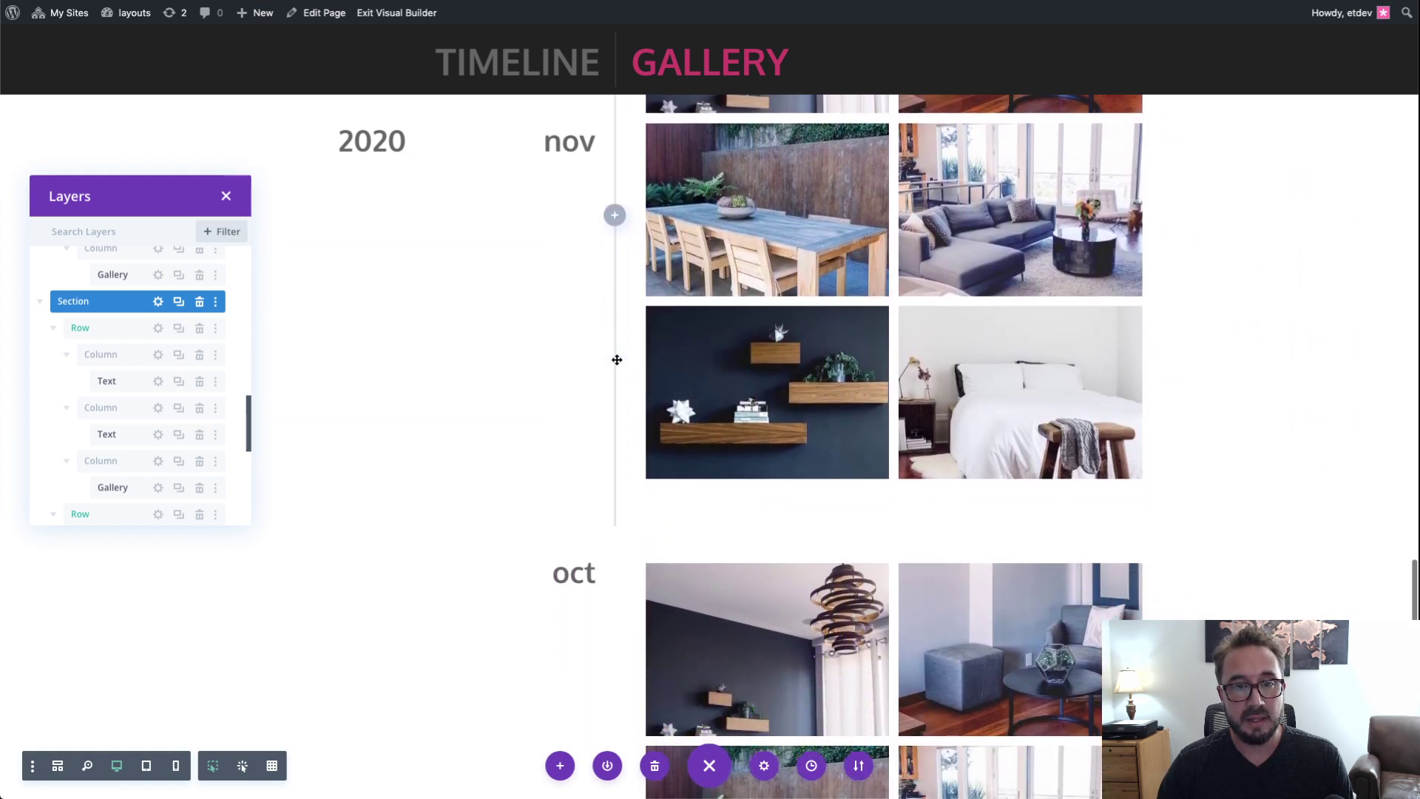
scroll(617, 360, "down", 5)
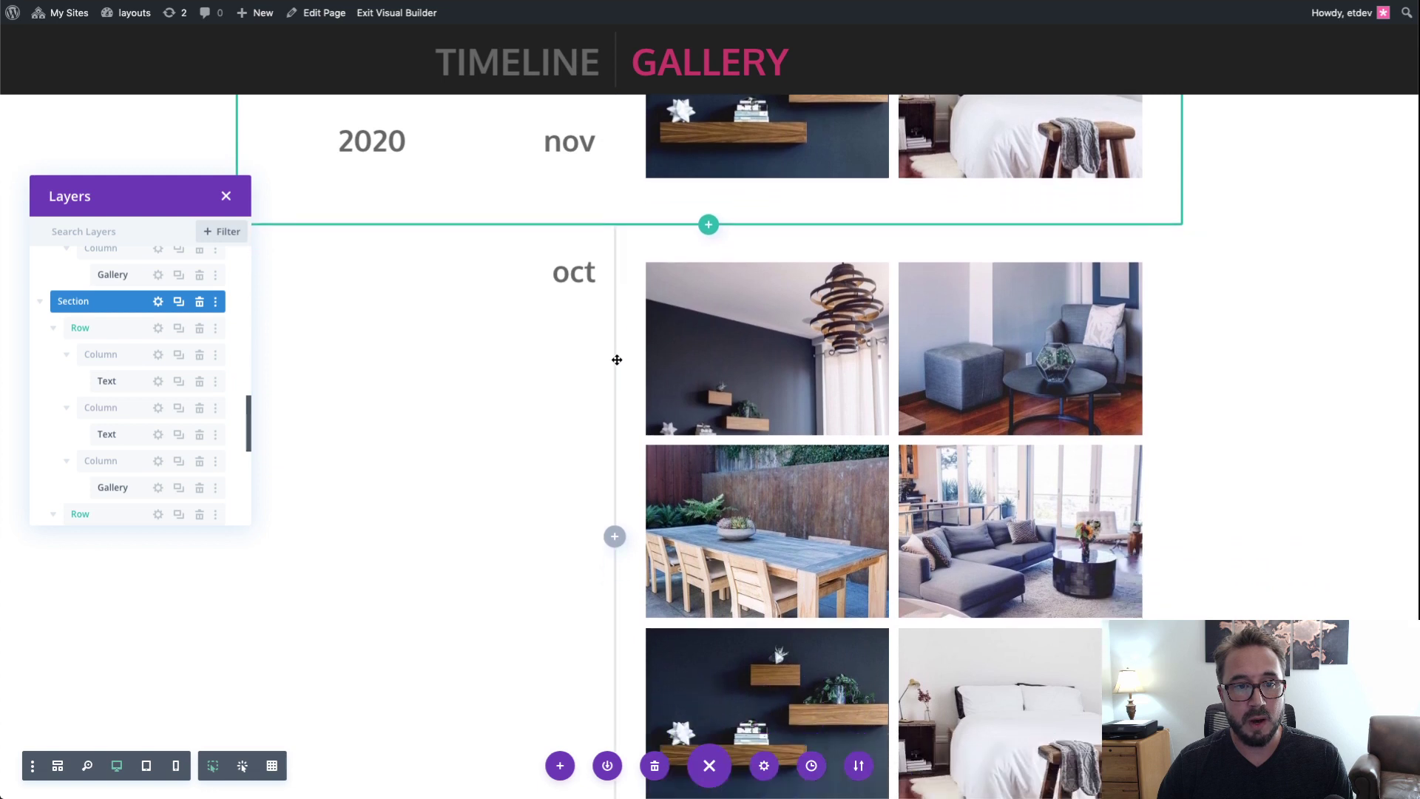
scroll(617, 359, "up", 5)
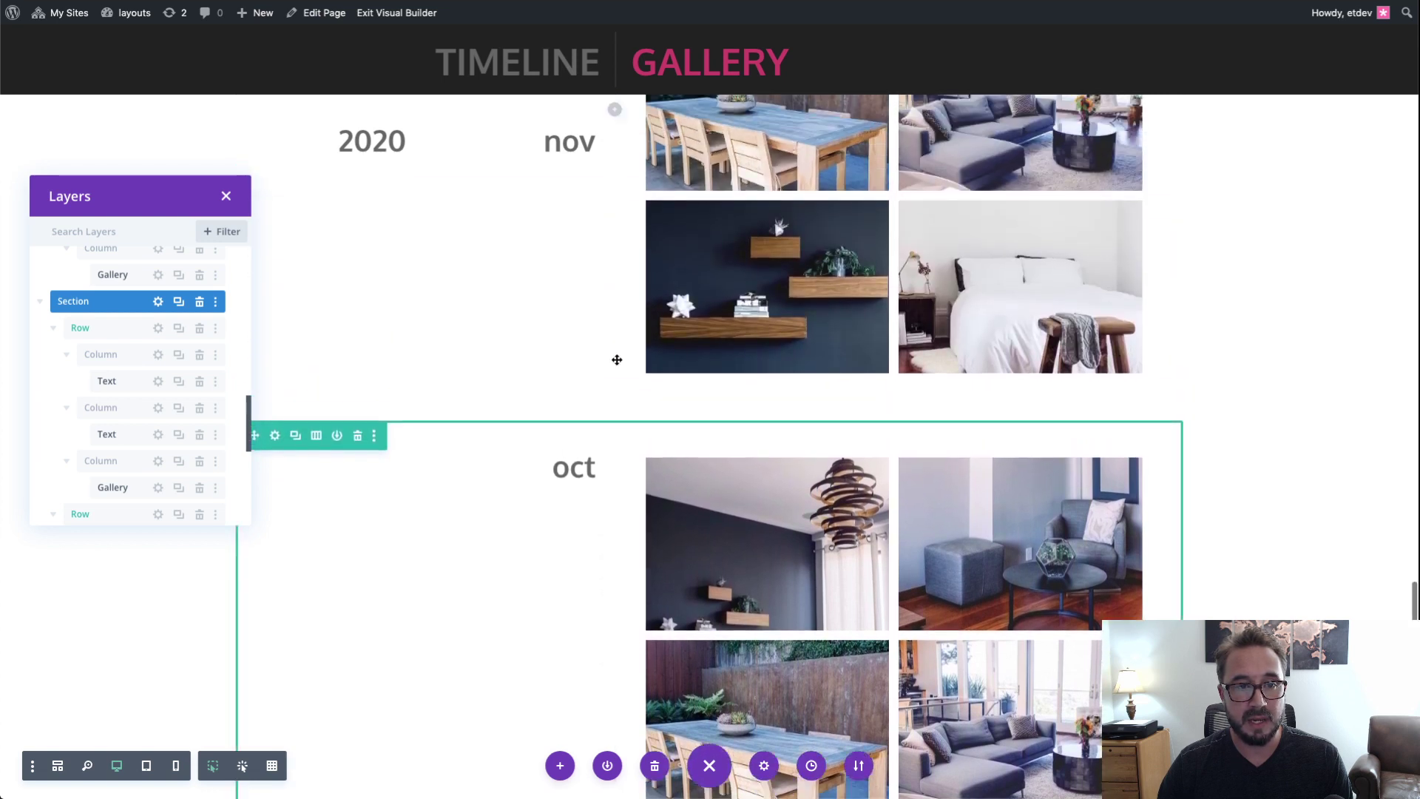
scroll(617, 360, "up", 8)
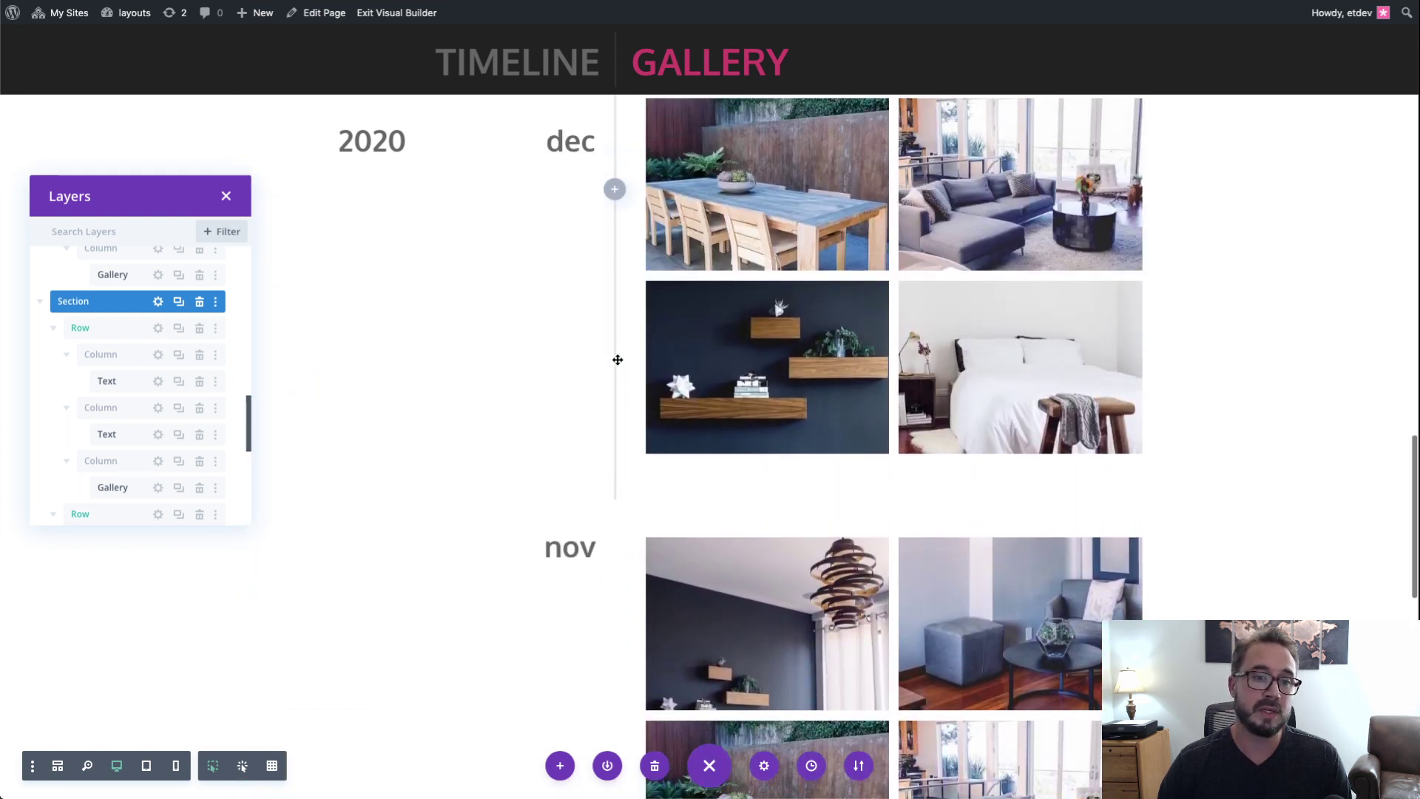
scroll(617, 359, "up", 3)
scroll(617, 359, "down", 5)
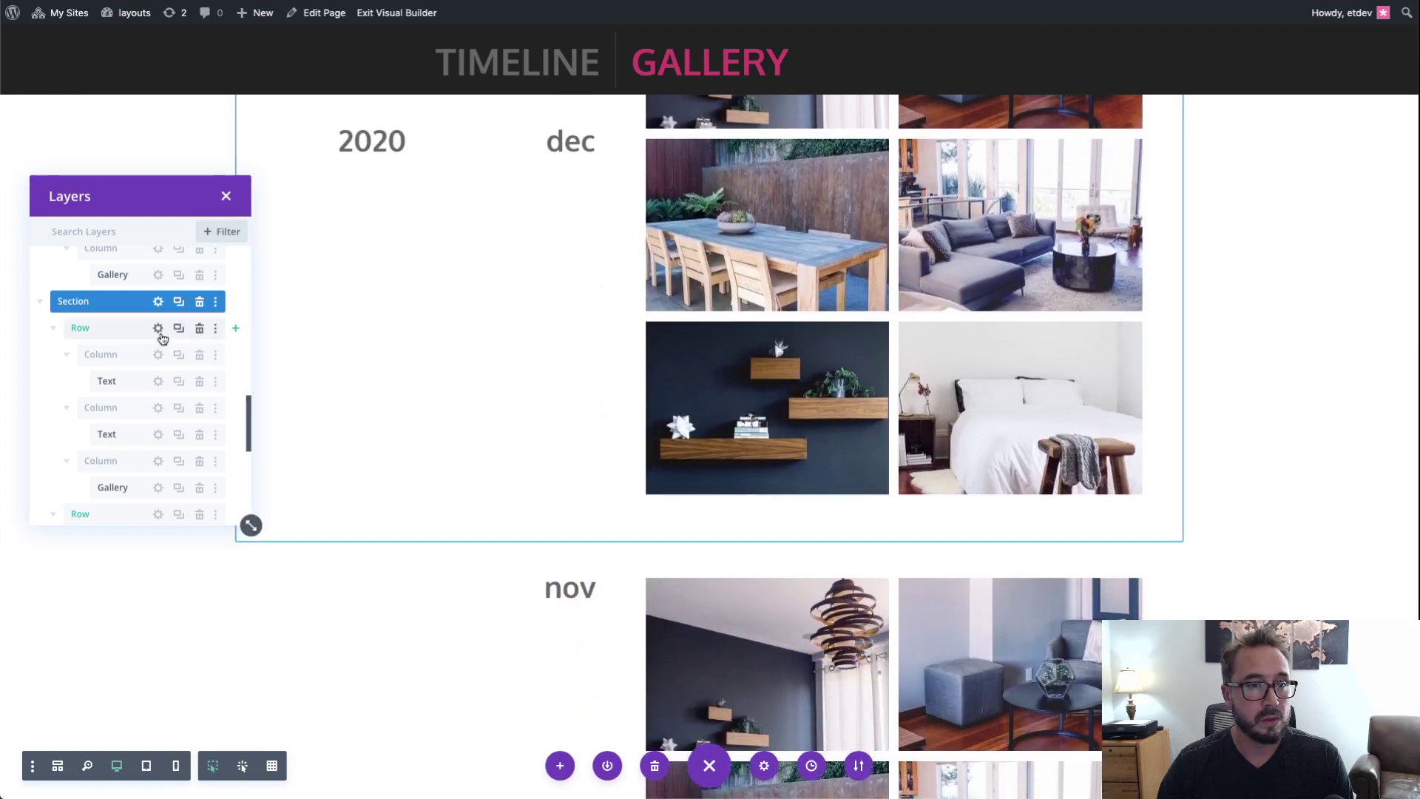
Step: Change the year label in the first row of the duplicated gallery section to "2019" and save it
left_click(158, 381)
scroll(1014, 270, "down", 1)
left_click_drag(1080, 269, 1050, 269)
type("2019")
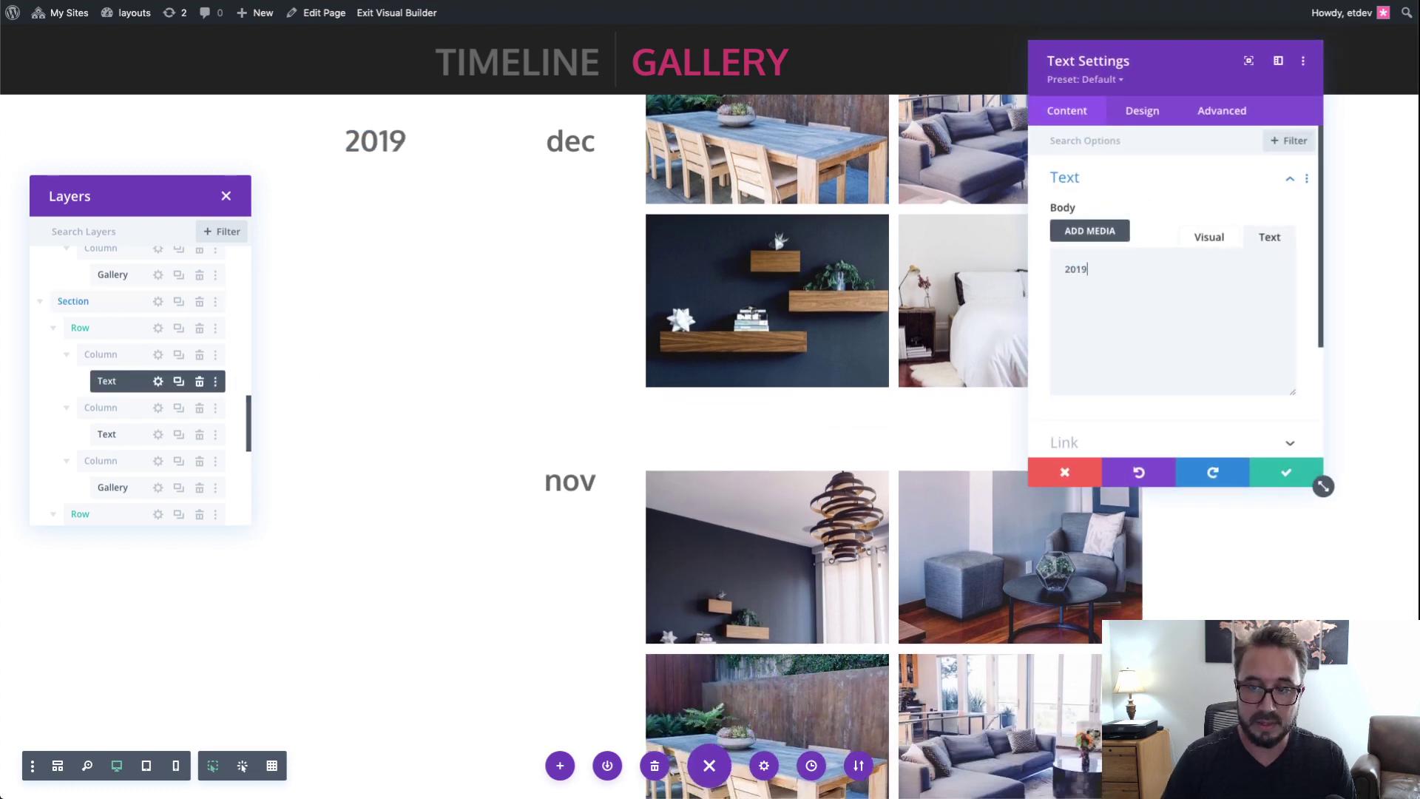
left_click(1288, 473)
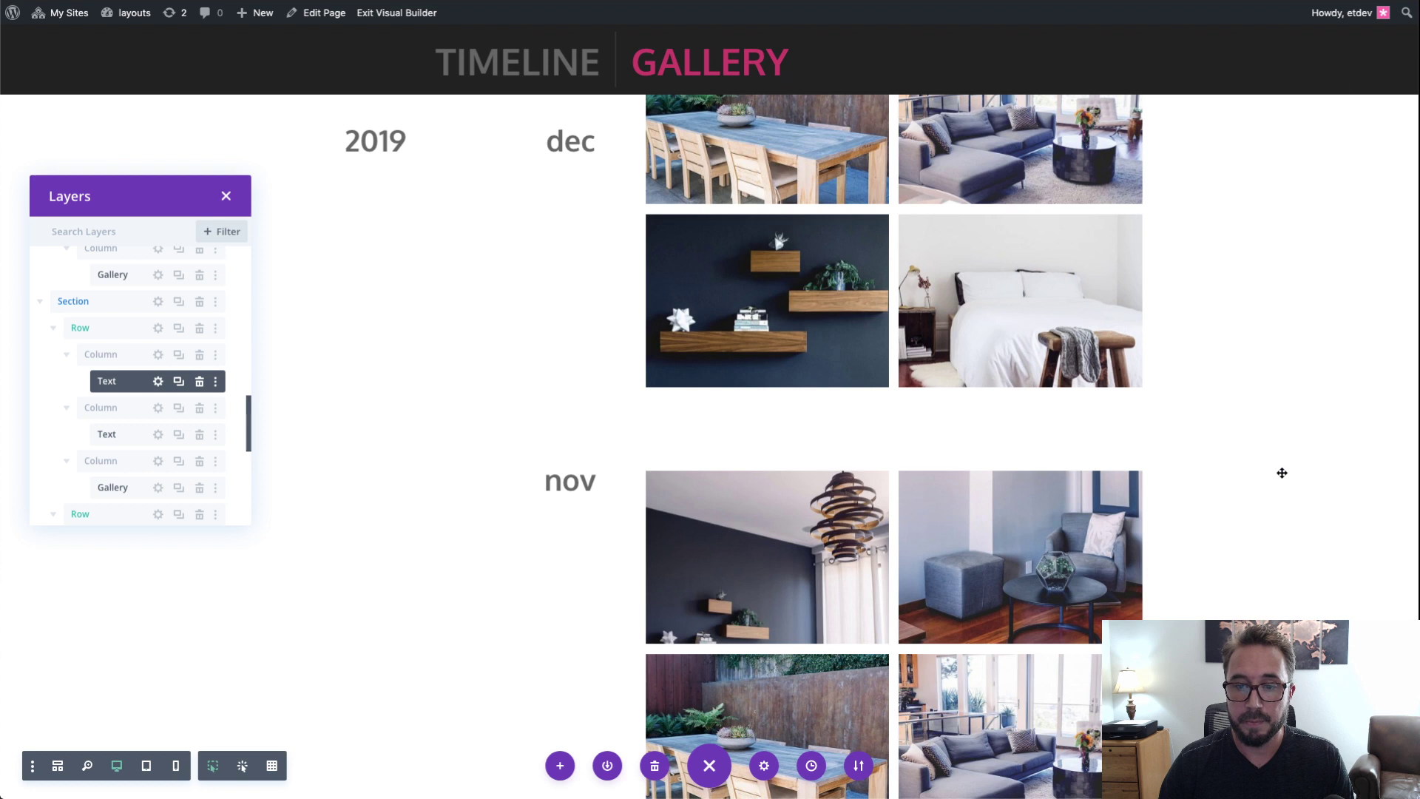
Step: Duplicate the 2019 gallery section and set the year label in the copy's first row to "2018", saving the change
left_click(179, 303)
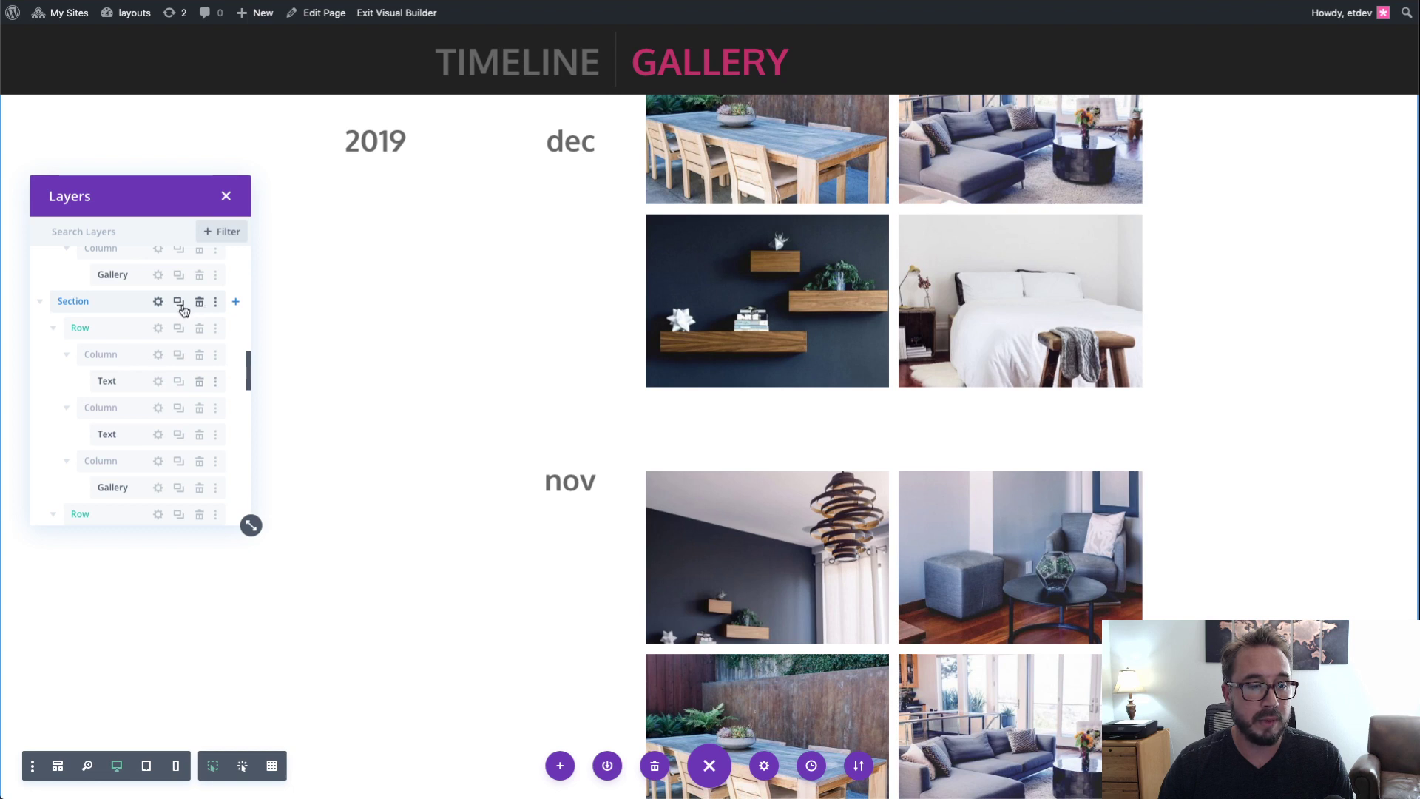
scroll(191, 376, "down", 3)
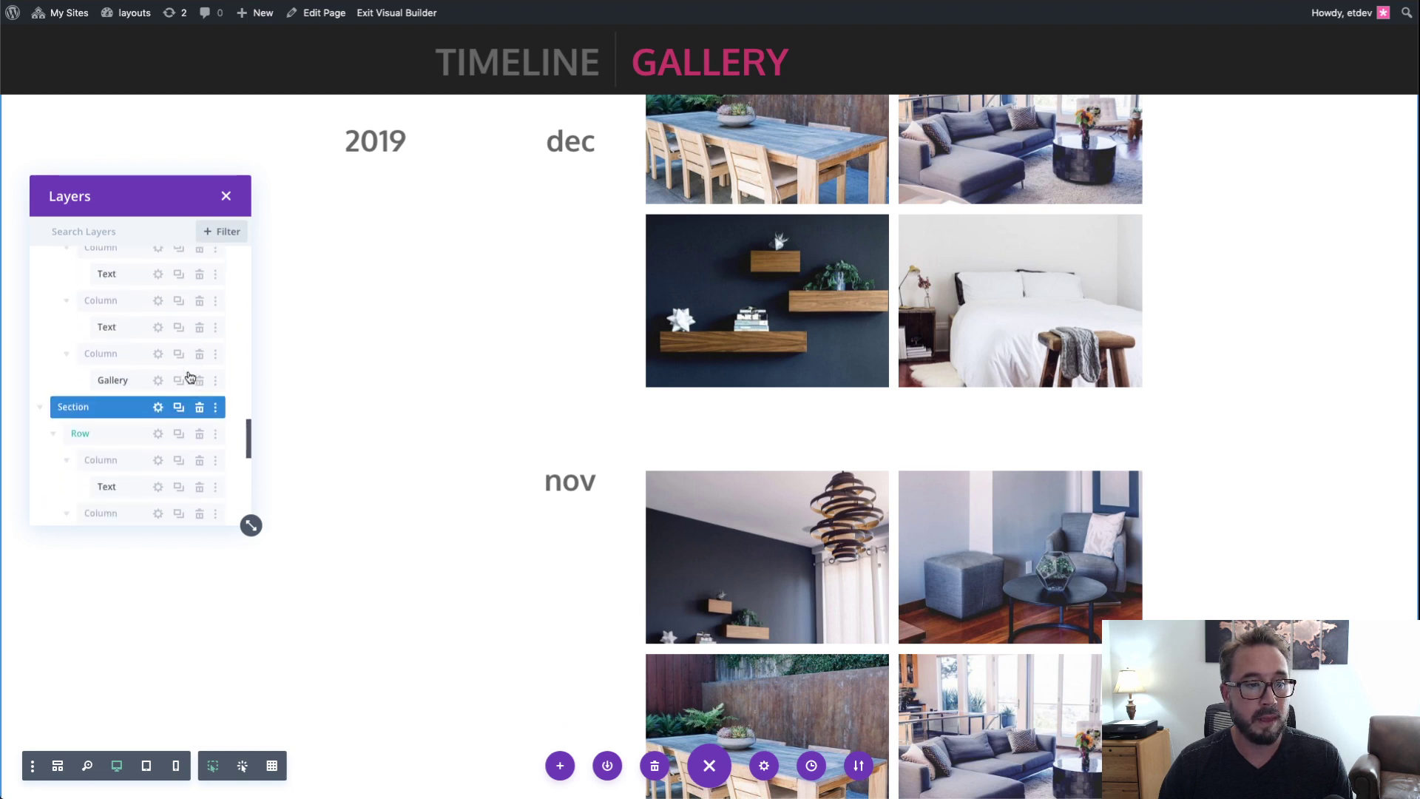
scroll(165, 317, "up", 1)
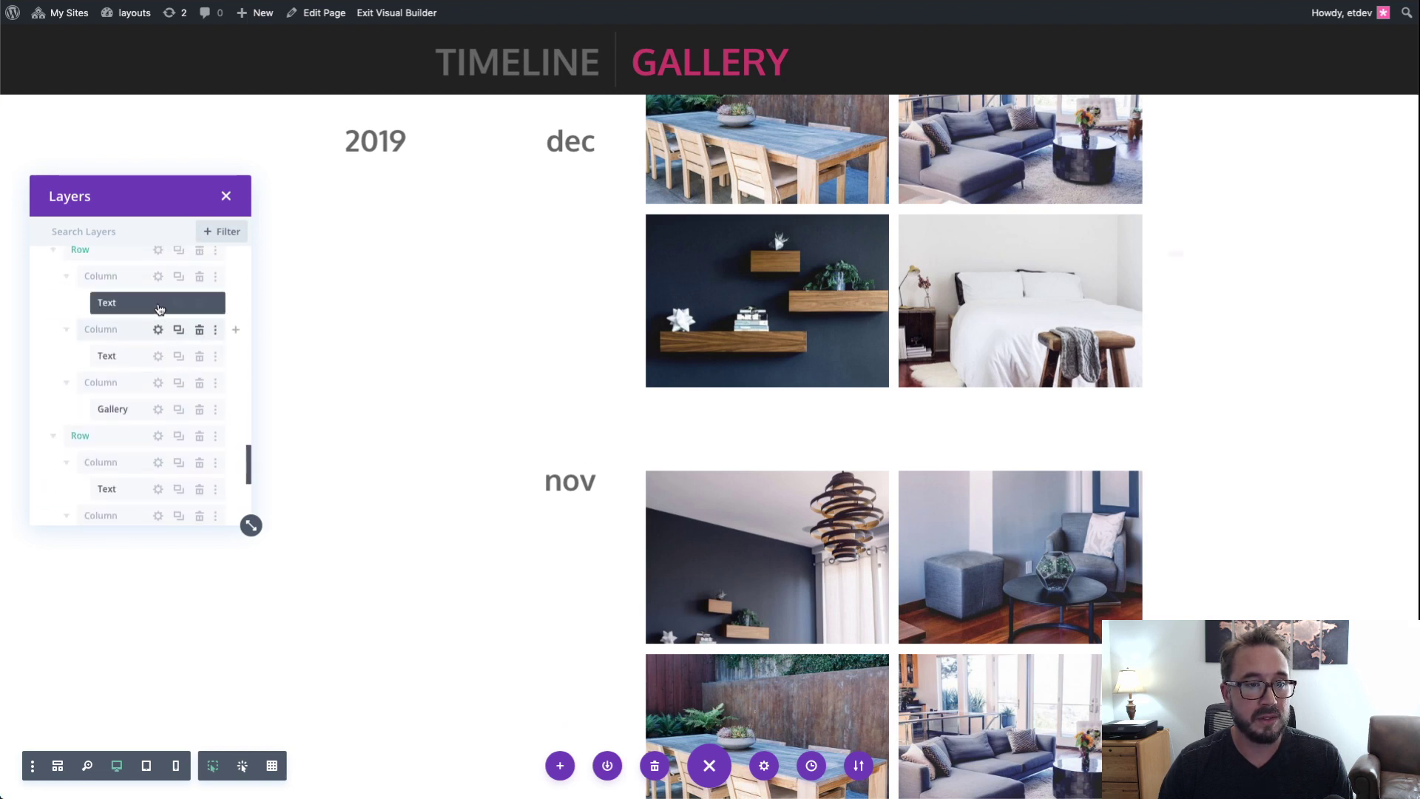
left_click(158, 303)
left_click(1117, 270)
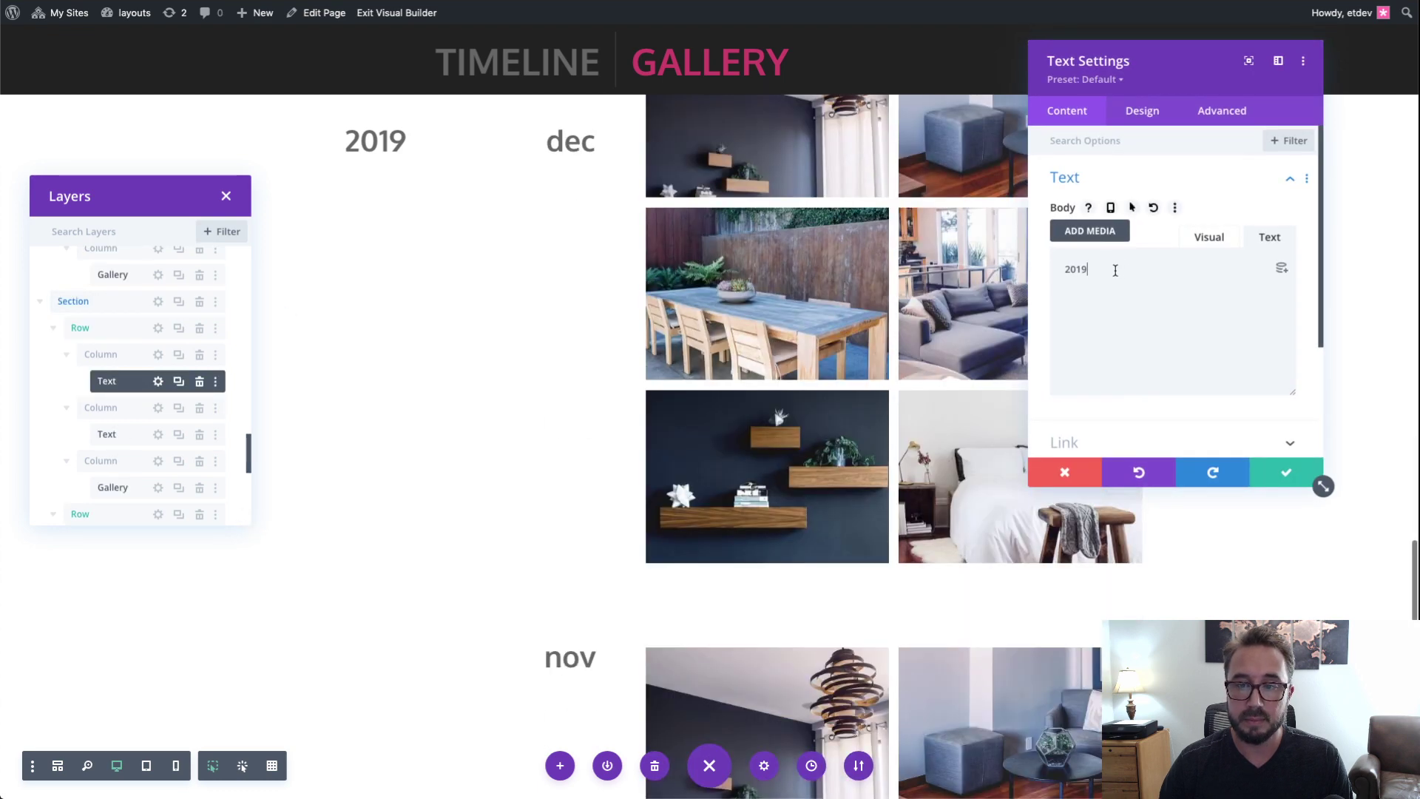
key("BackSpace")
type("8")
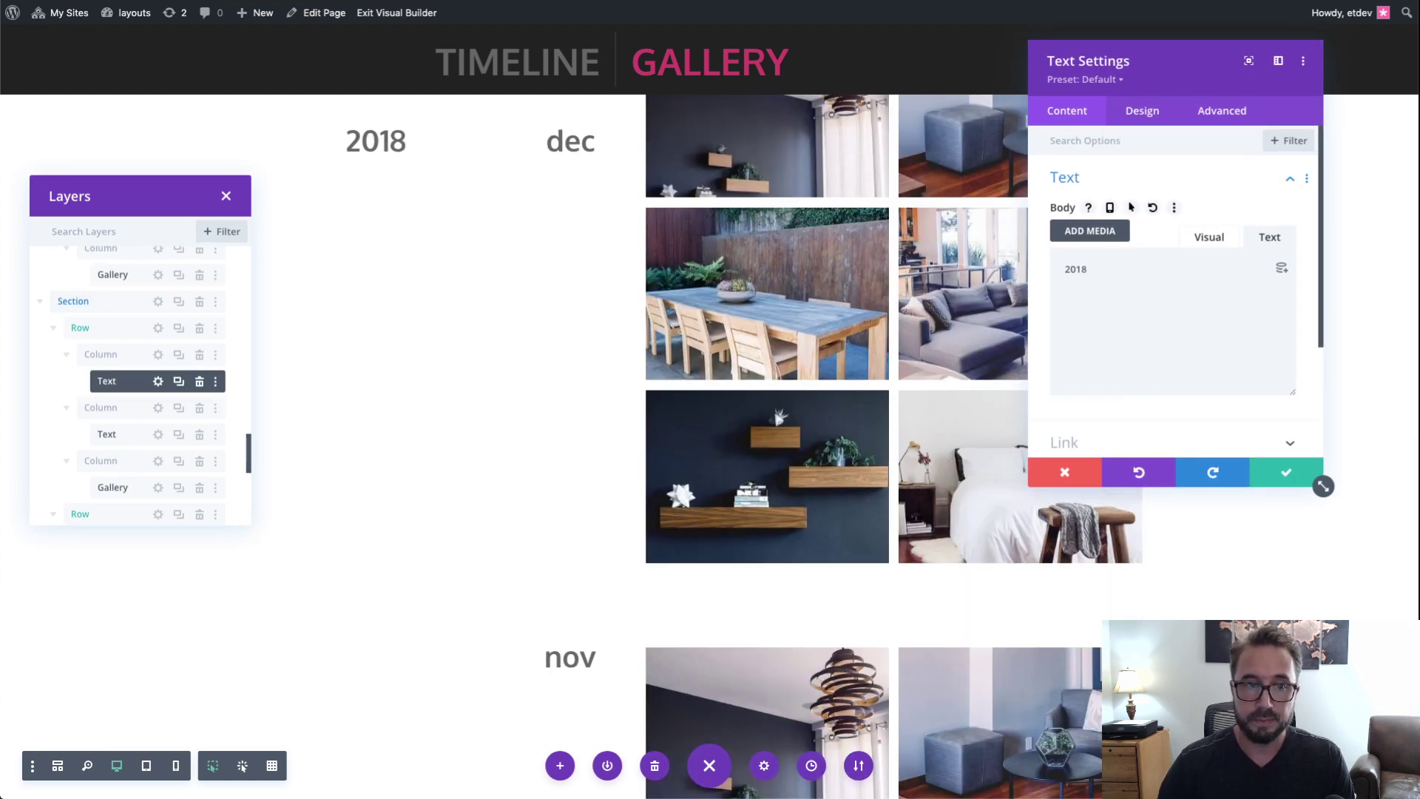
left_click(1278, 467)
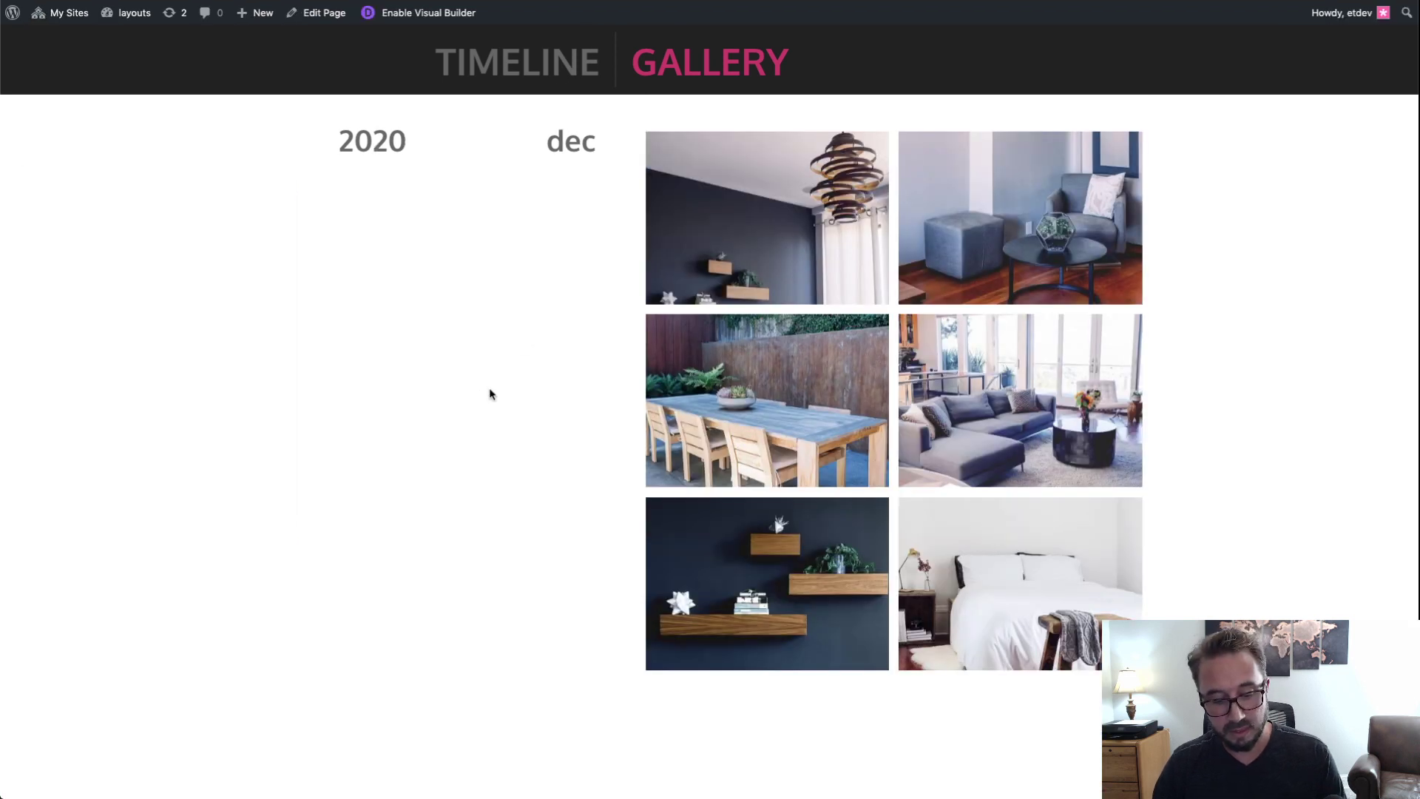
Step: Refresh the live page and examine how the sticky year and month labels change through the 2020, 2019 and 2018 sections
key("super+r")
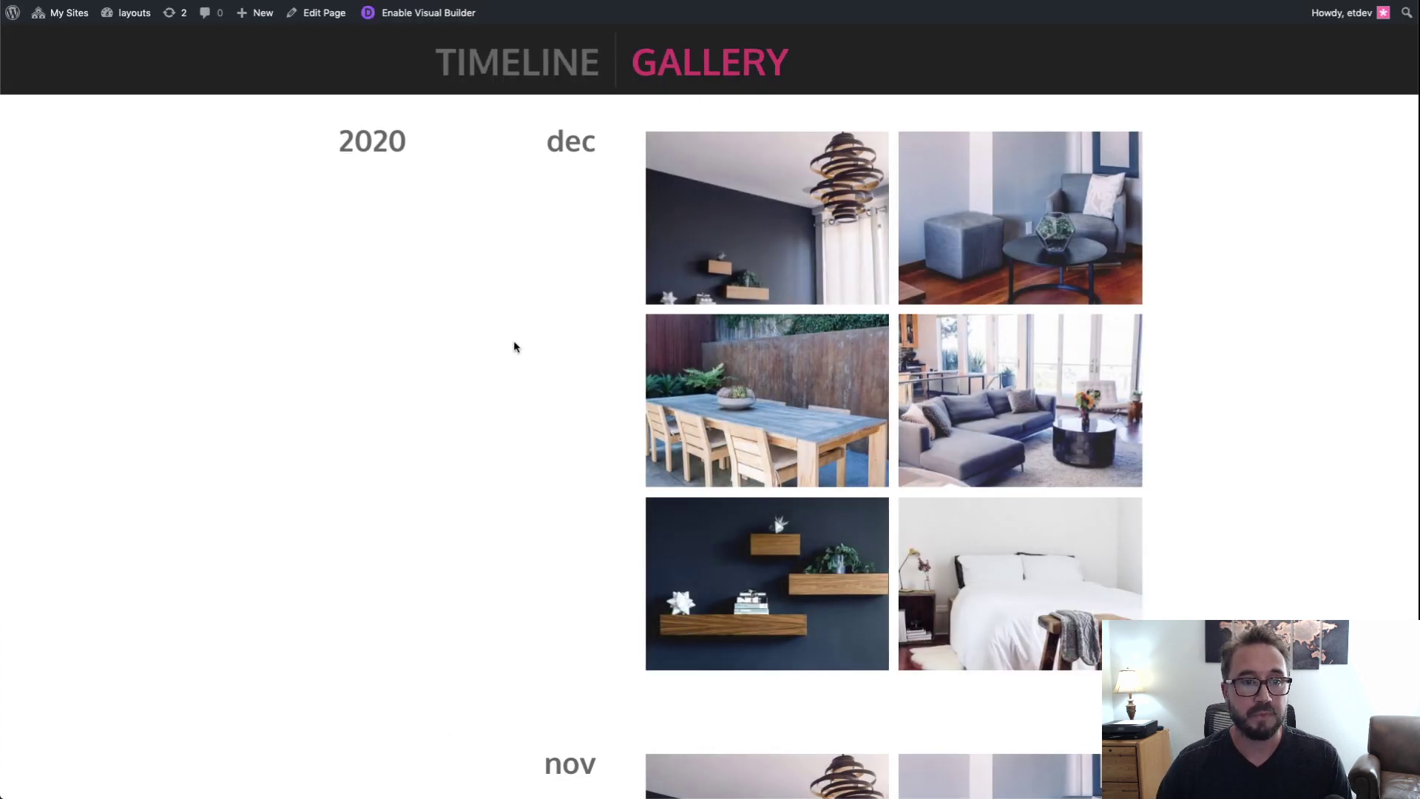
scroll(516, 347, "down", 6)
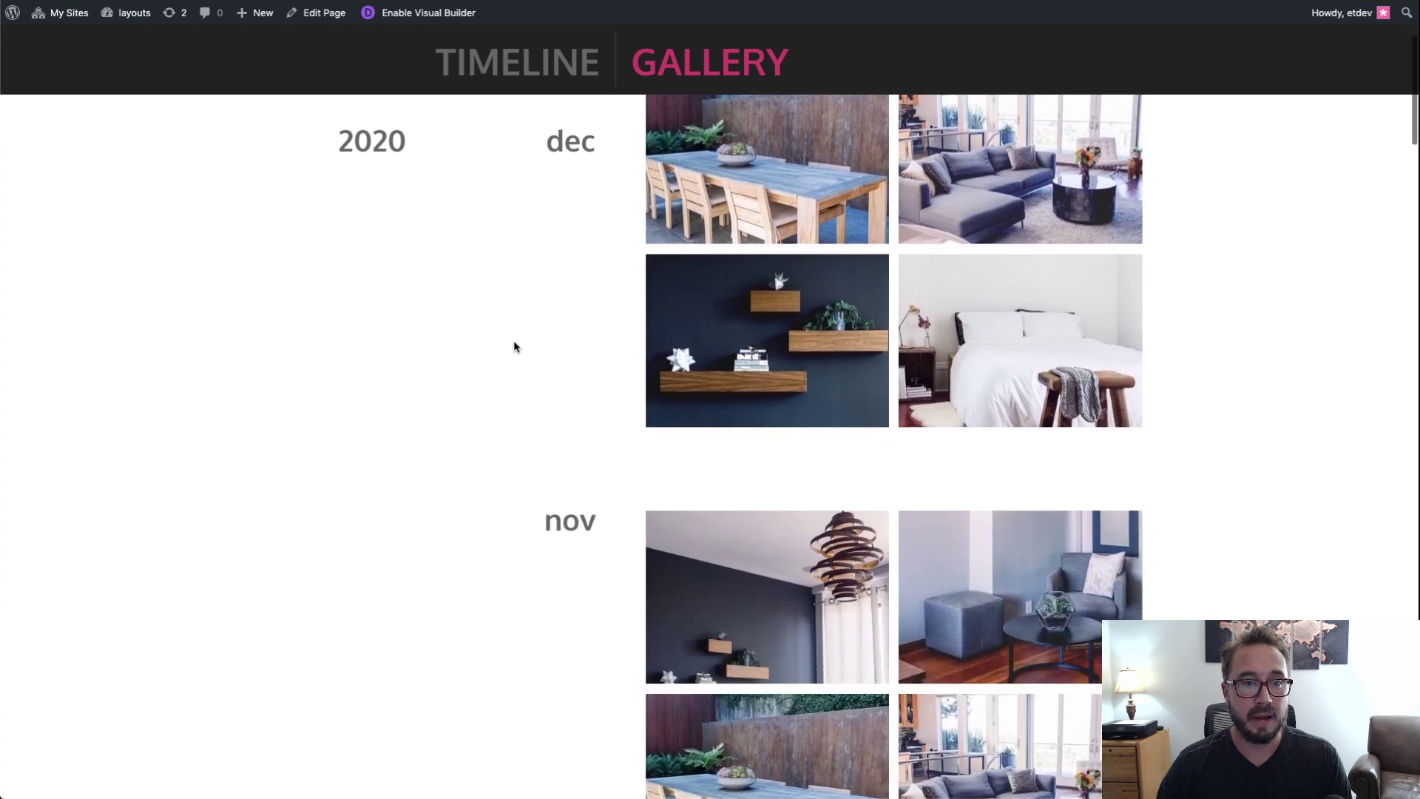
scroll(514, 347, "down", 4)
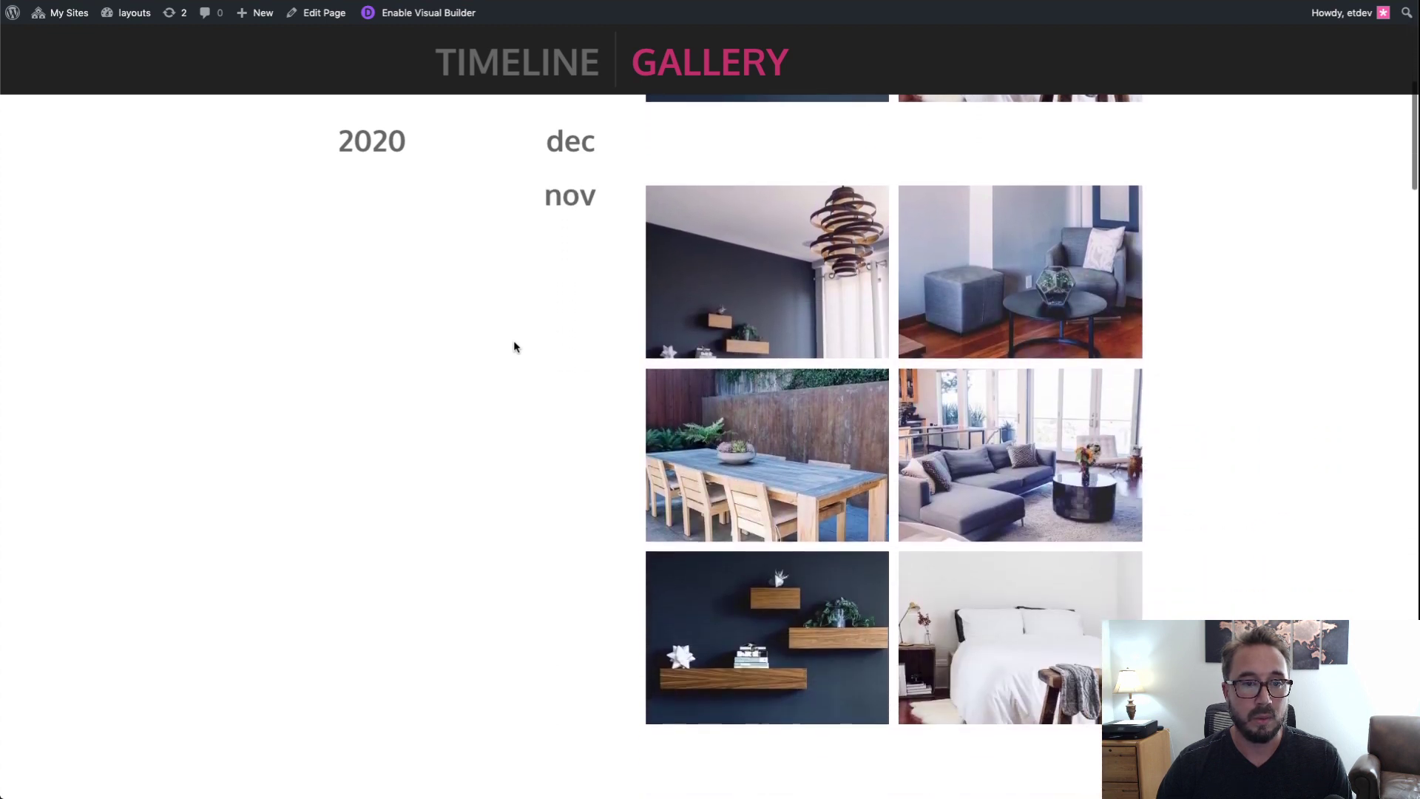
scroll(515, 347, "down", 7)
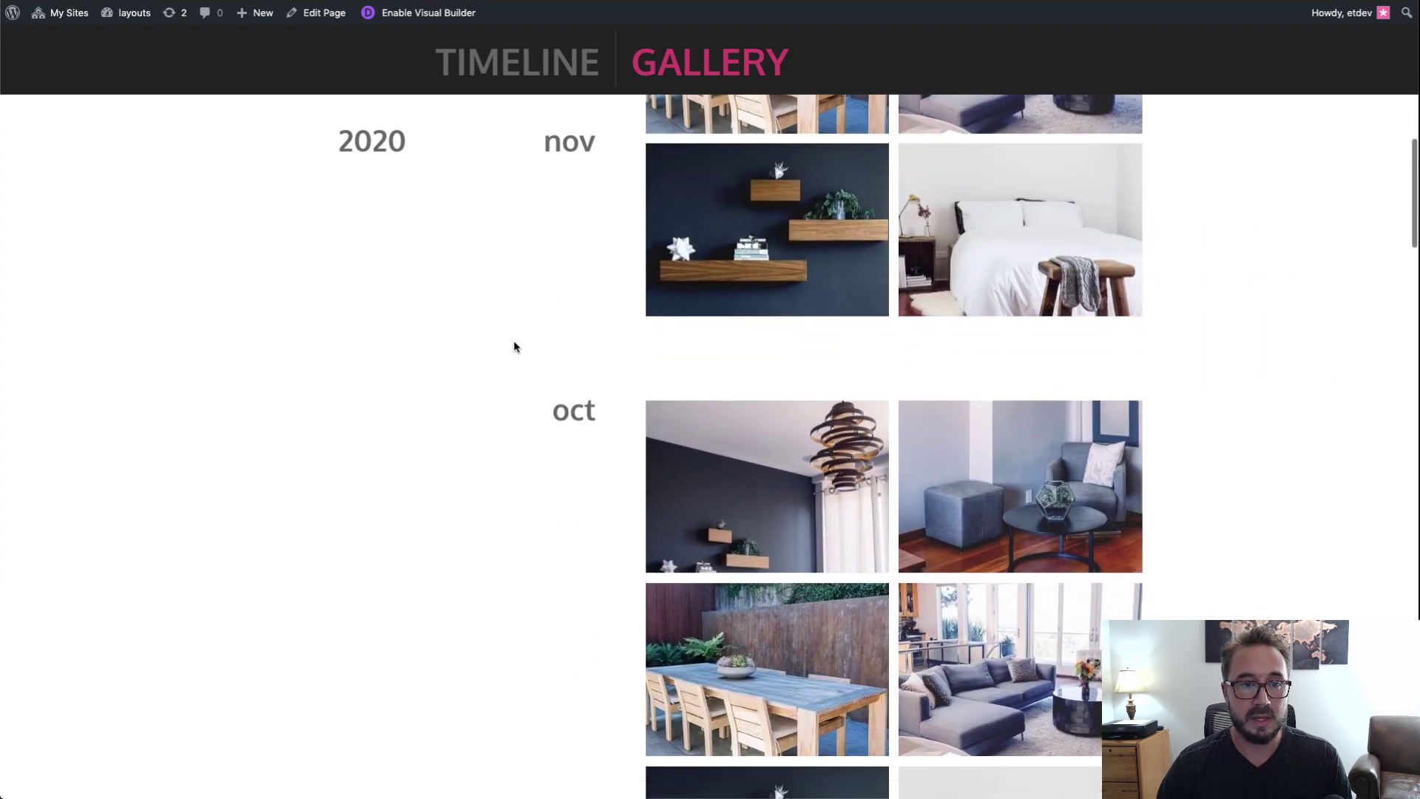
scroll(516, 347, "down", 7)
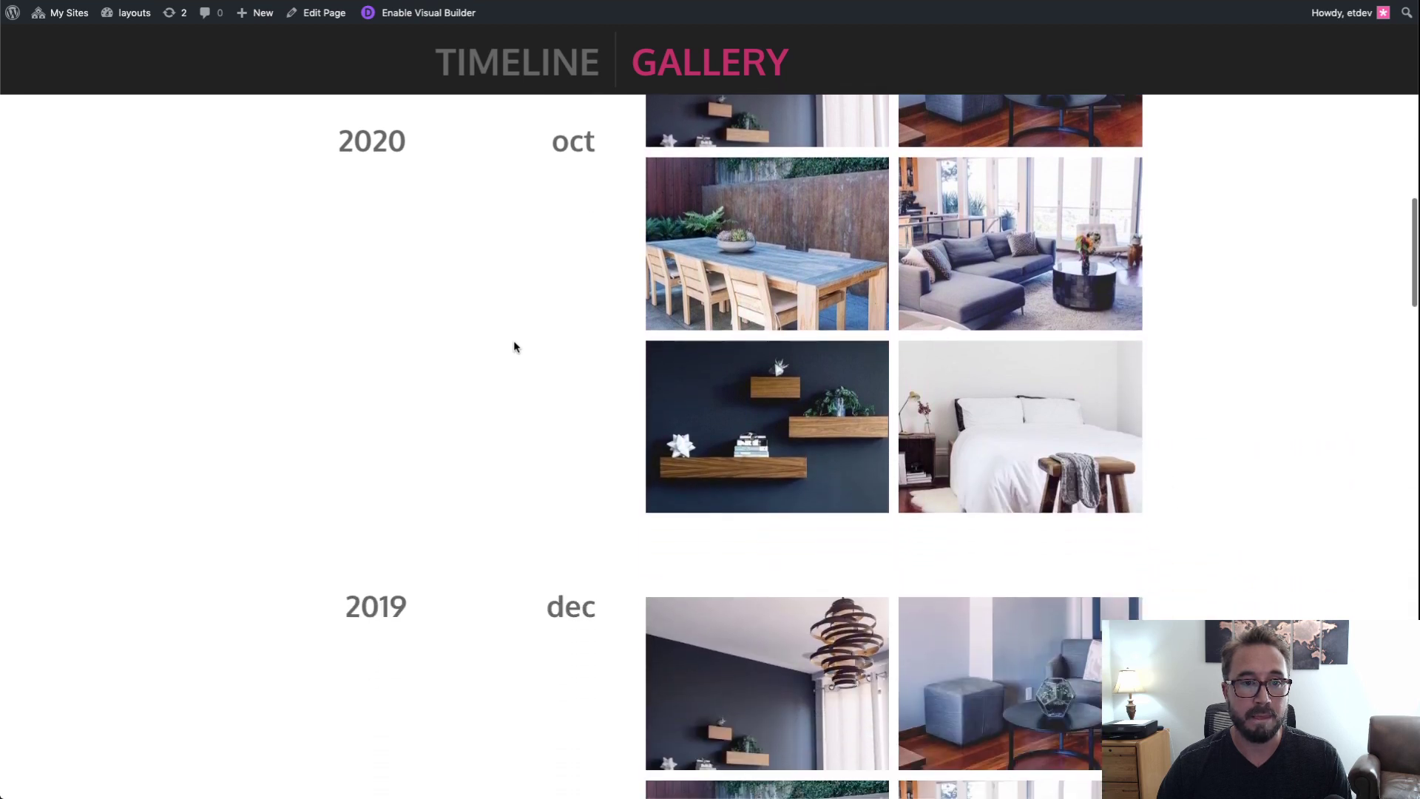
scroll(514, 347, "down", 7)
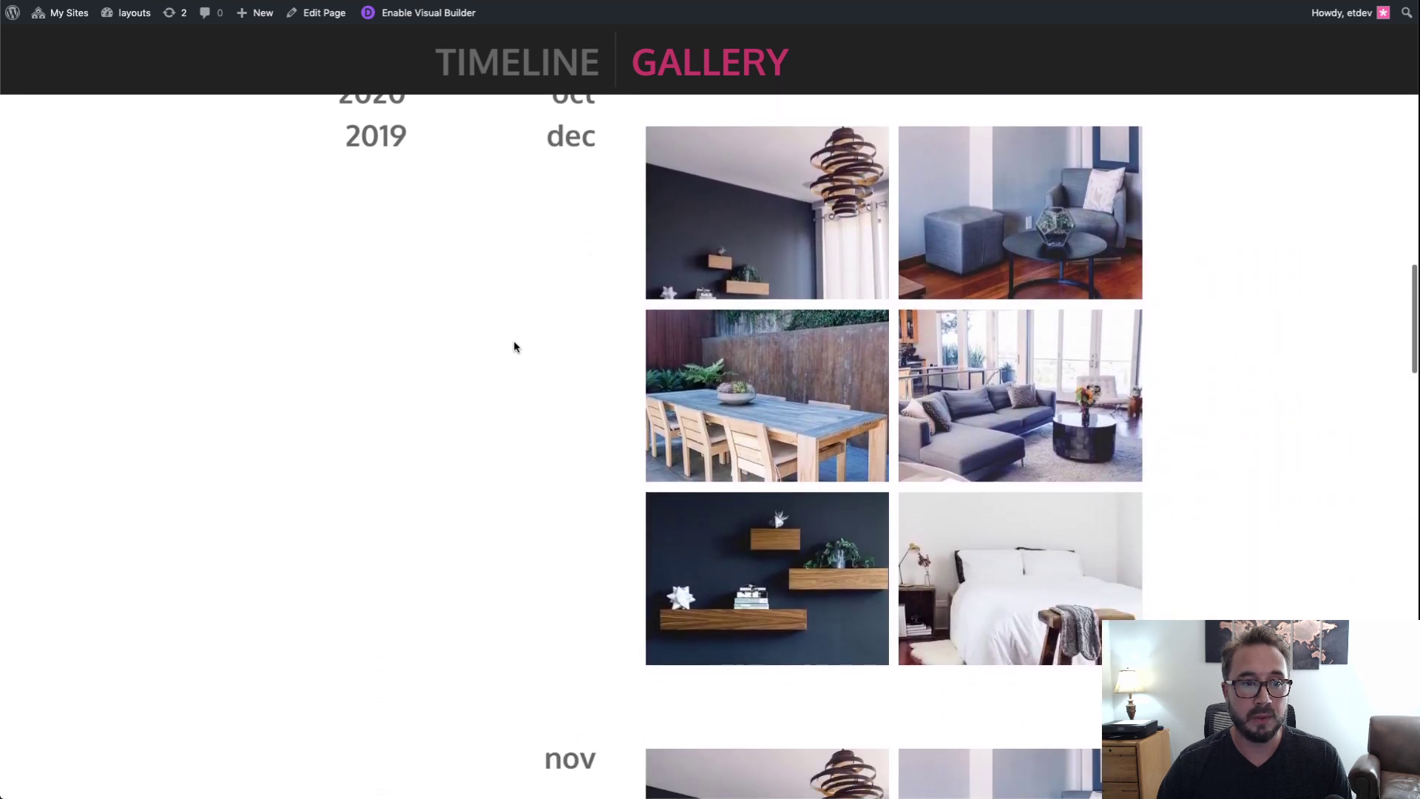
scroll(514, 347, "down", 8)
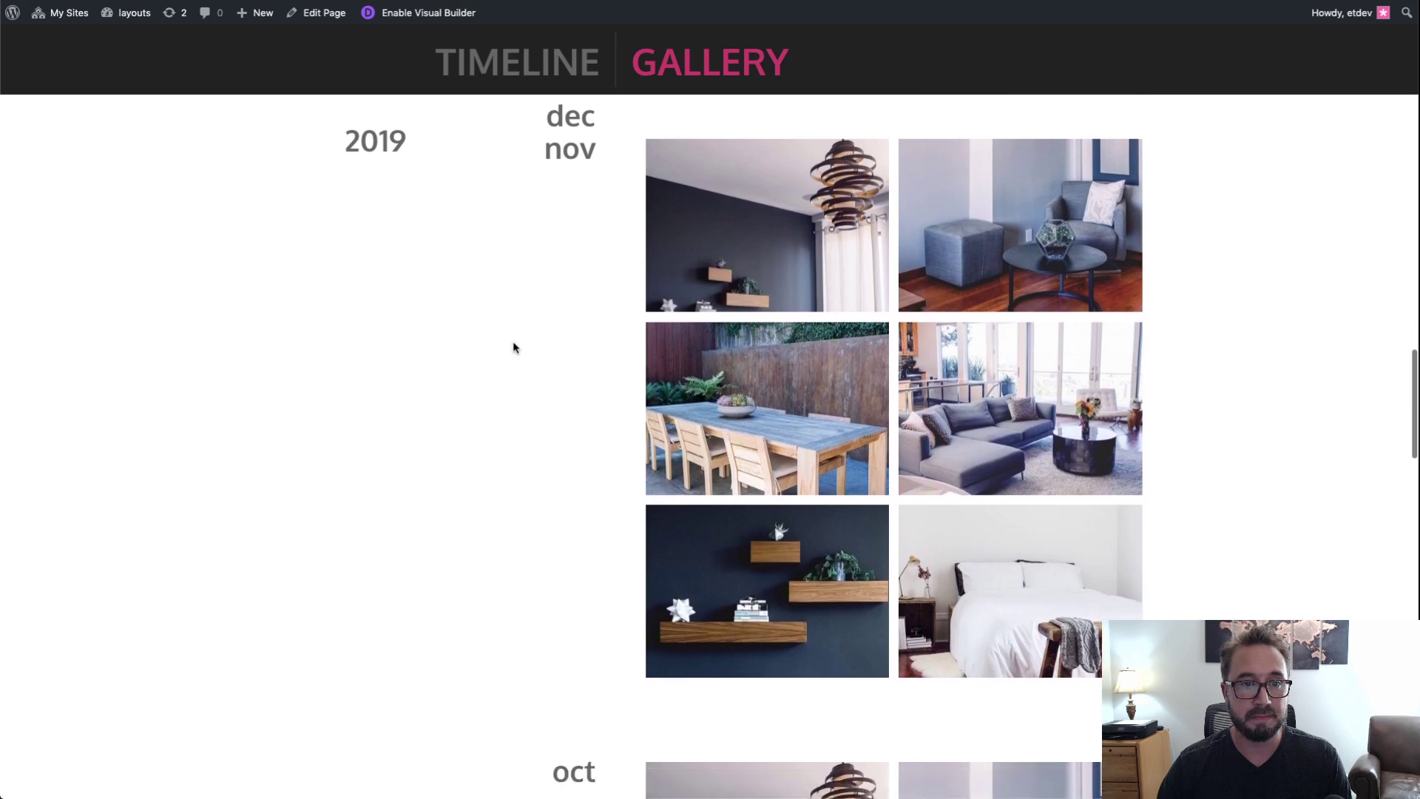
scroll(513, 347, "down", 7)
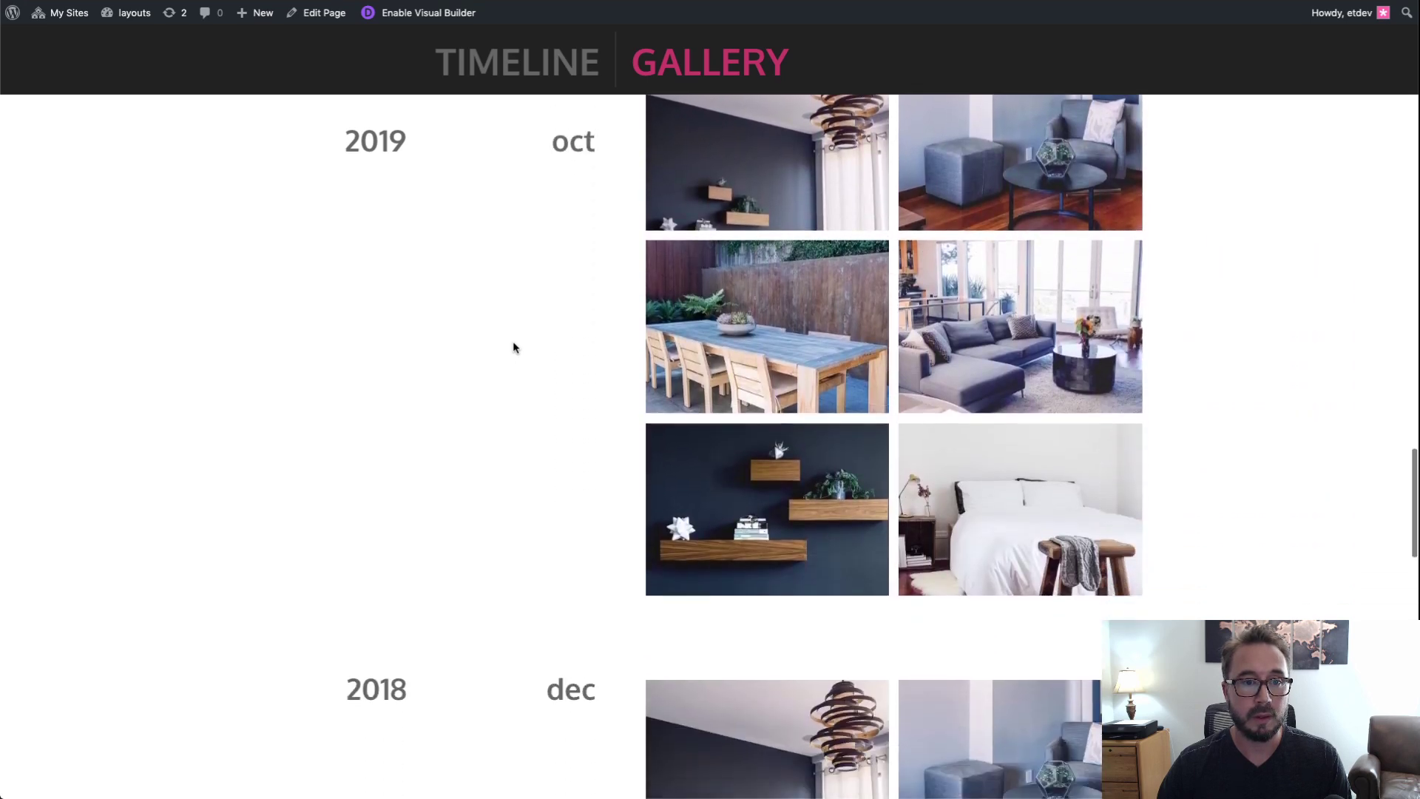
scroll(514, 347, "up", 3)
scroll(514, 347, "up", 20)
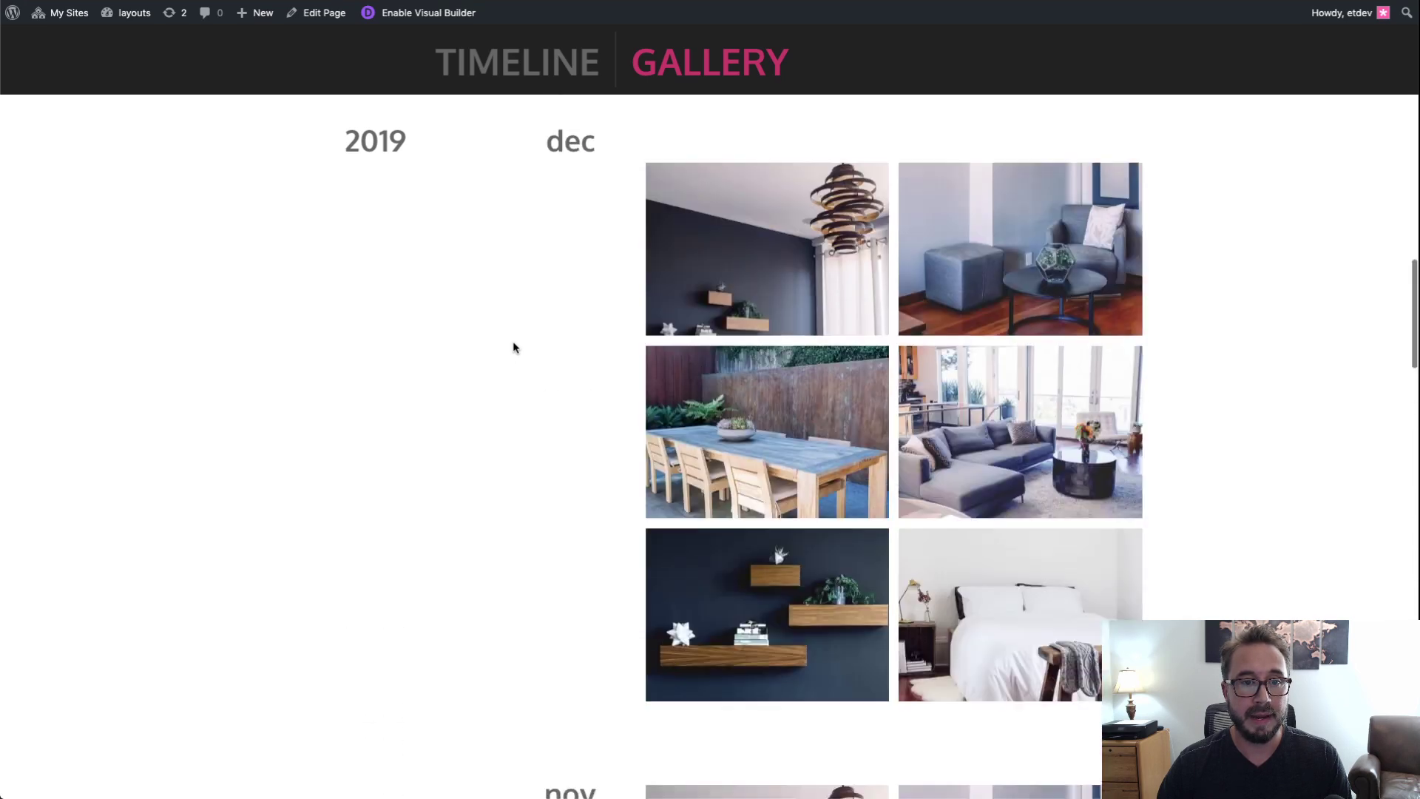
scroll(513, 347, "up", 5)
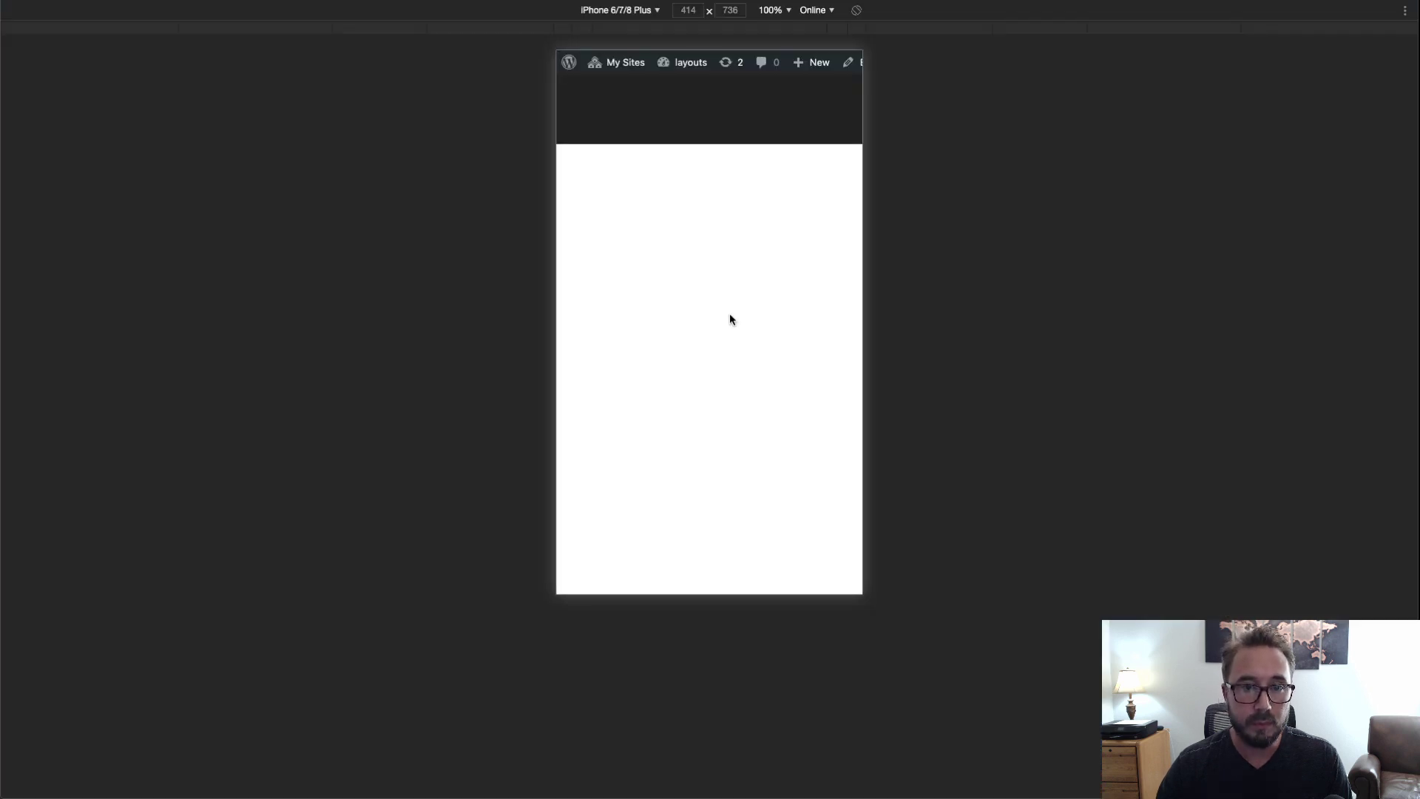
Step: Examine the sticky year and month labels beside the galleries in the iPhone 6/7/8 Plus mobile preview, from 2020 into 2019
scroll(754, 307, "down", 10)
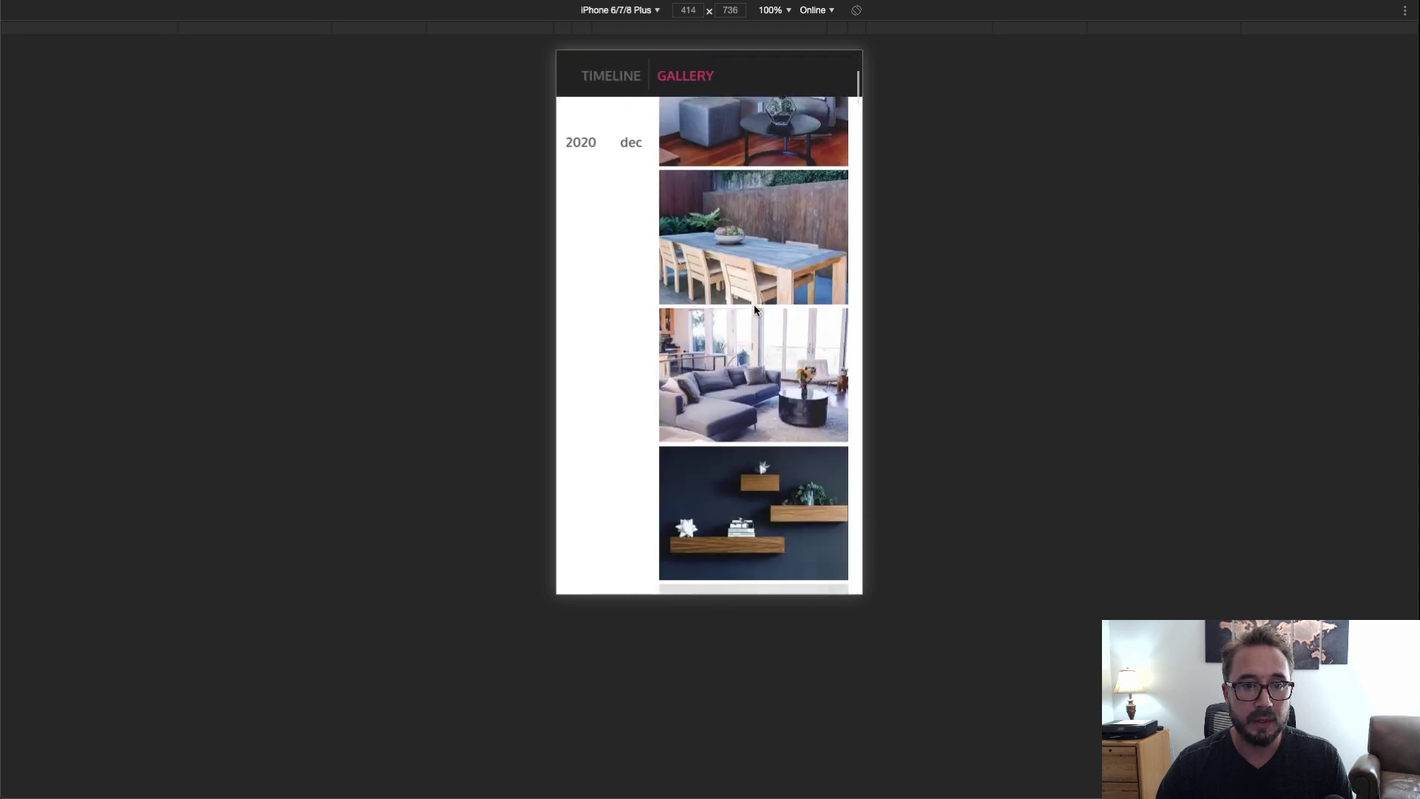
scroll(756, 309, "down", 10)
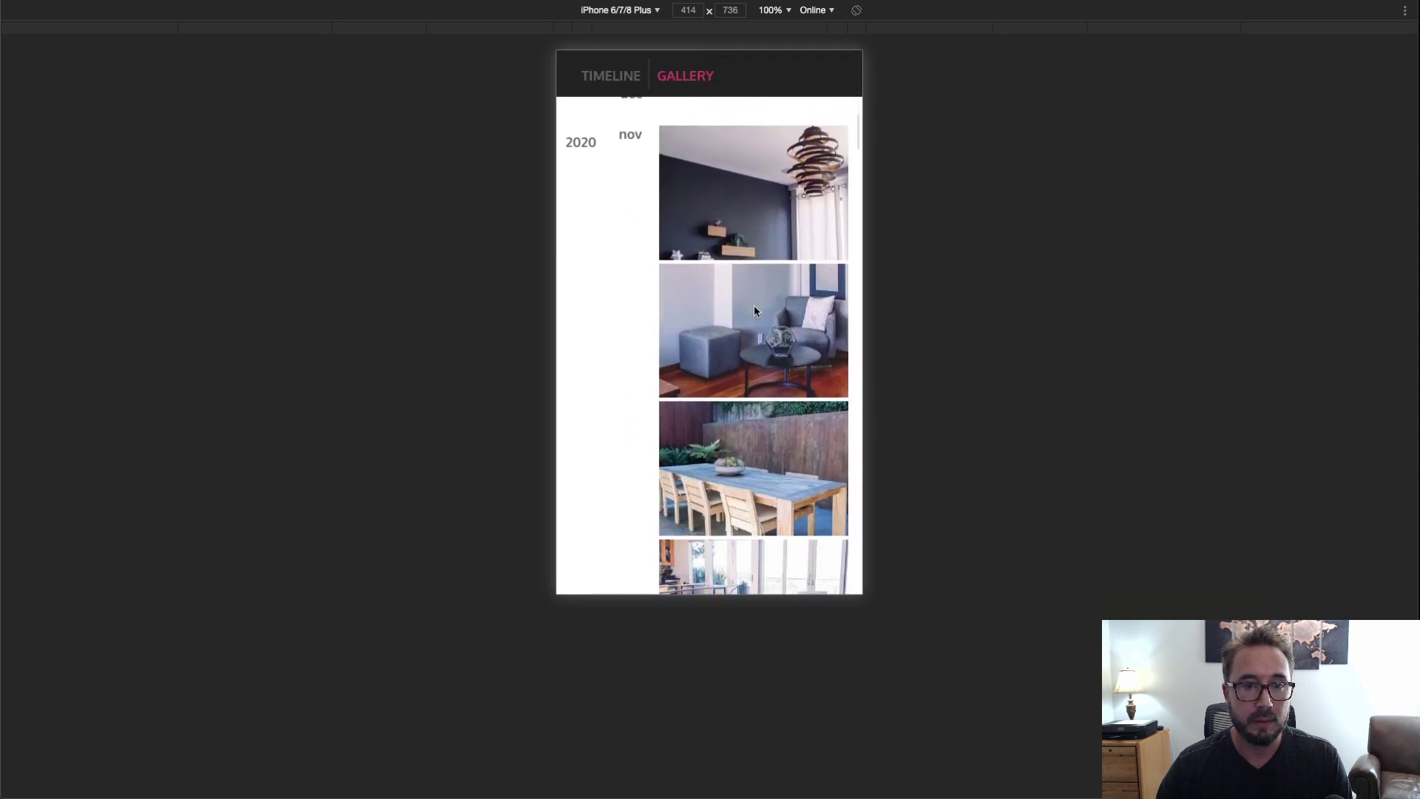
scroll(754, 307, "down", 10)
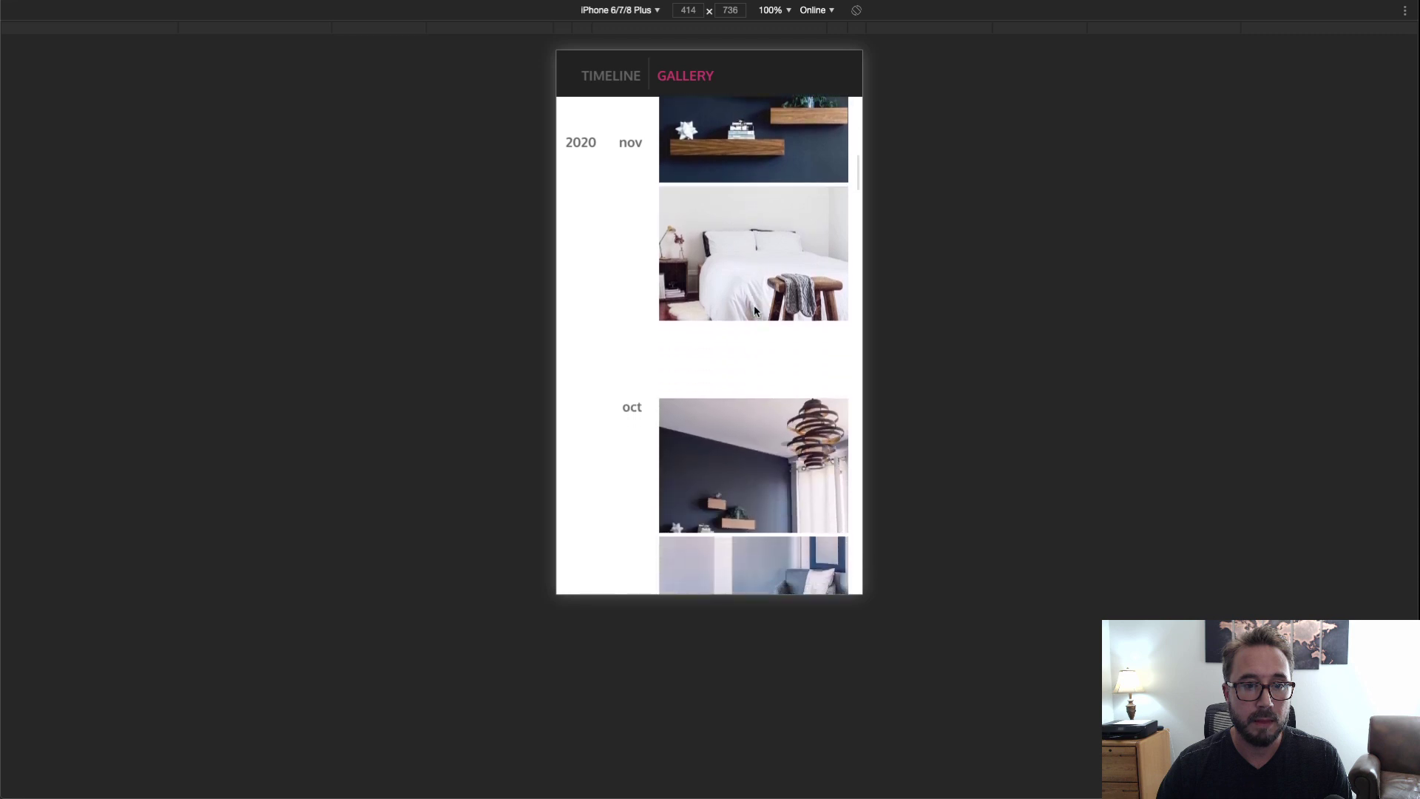
scroll(755, 310, "down", 10)
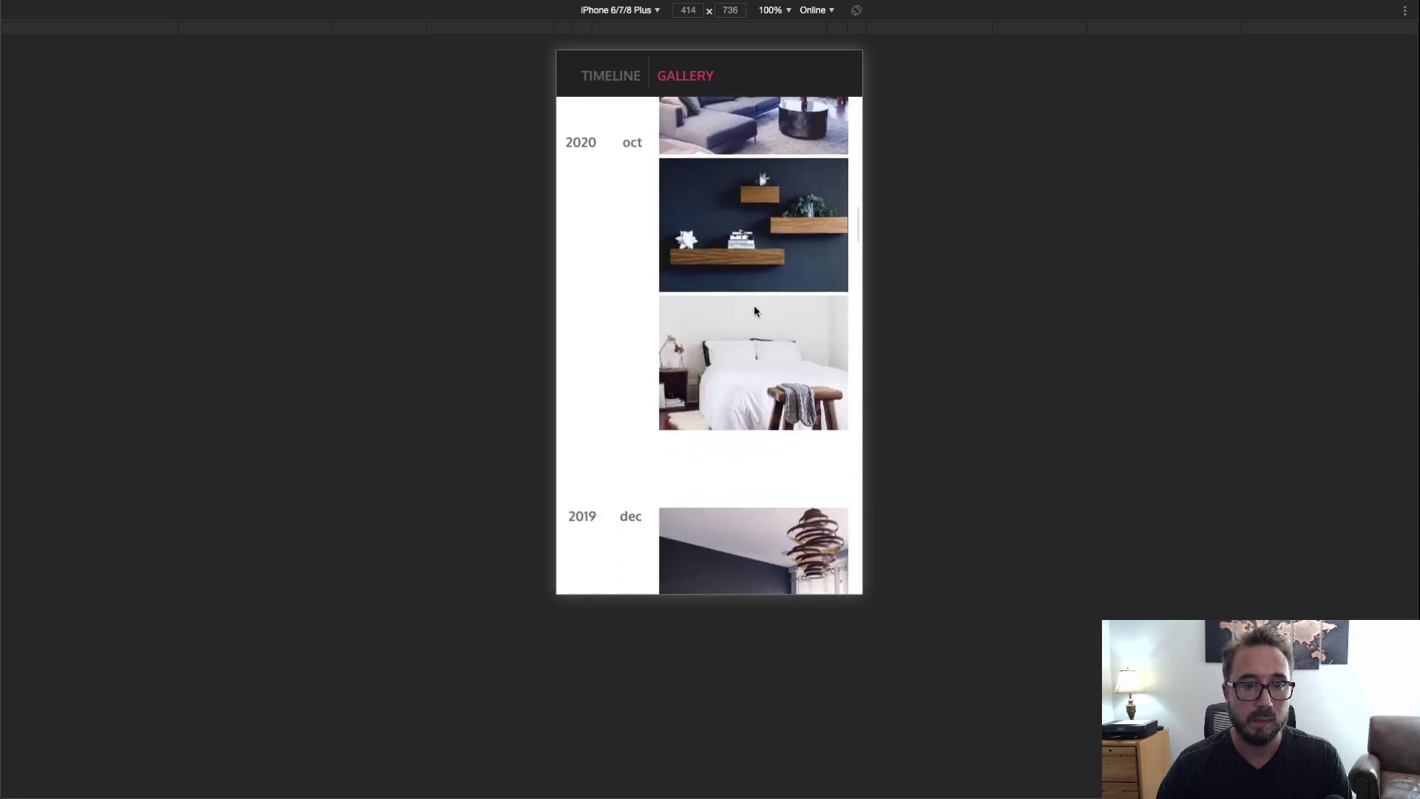
scroll(755, 310, "down", 10)
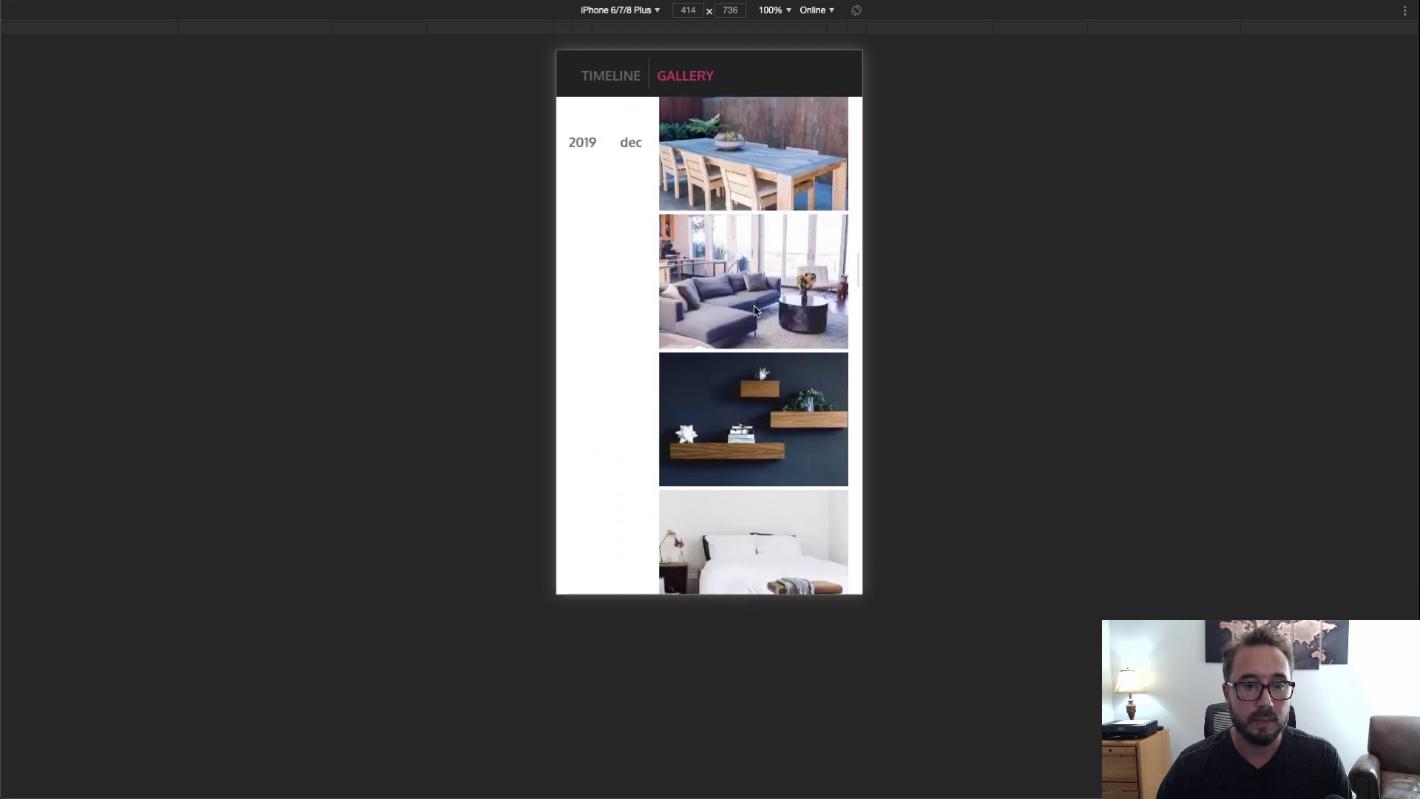
scroll(755, 310, "down", 5)
scroll(755, 310, "up", 6)
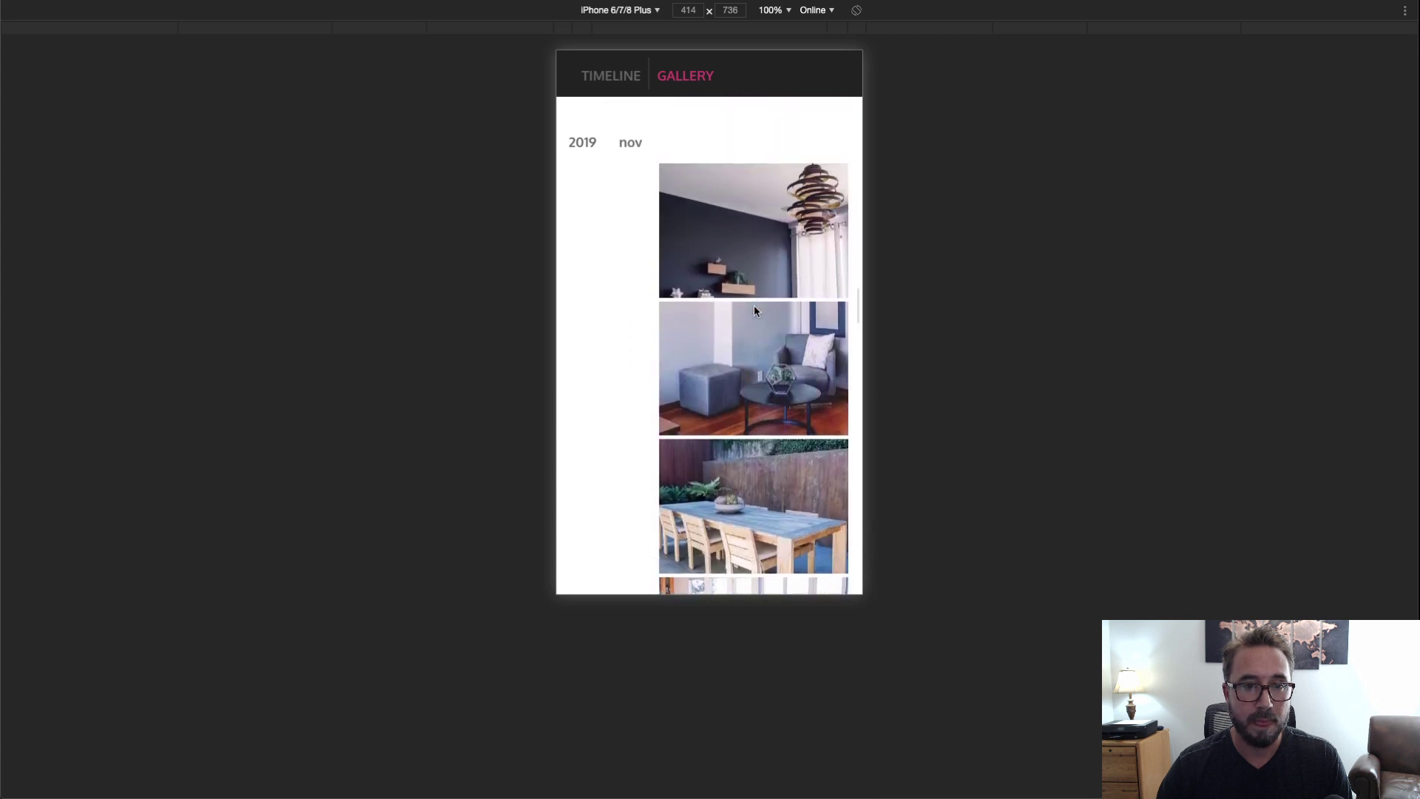
scroll(754, 310, "up", 20)
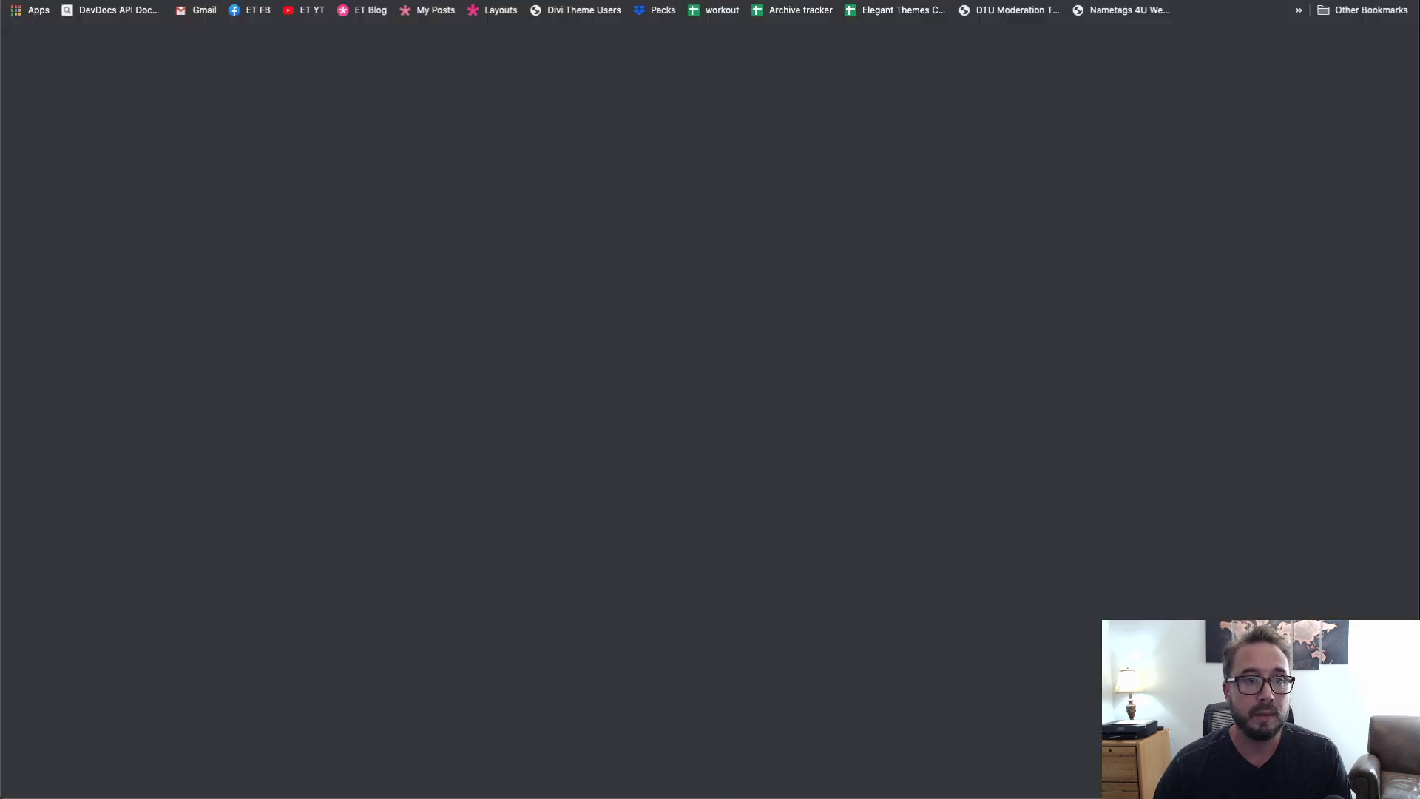
Step: Open the Elegant Themes blog post "How to Create a Vertical Sticky Timeline Layout in Divi" and review it down to the free layout download
type("https://www.elegantthemes.com/blog/divi-resources/how-to-create-a-vertical-sticky-timeline-layout-in-divi")
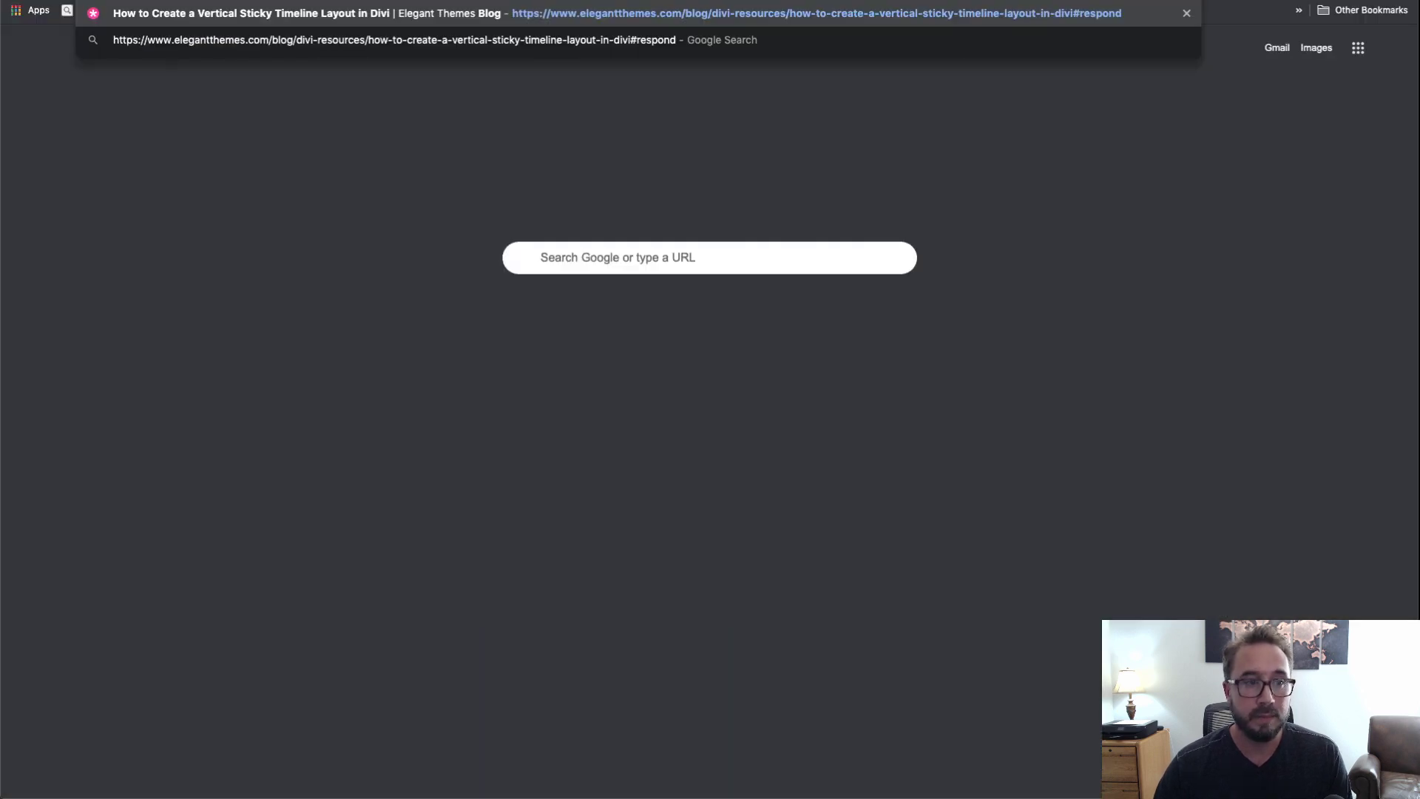
key("Return")
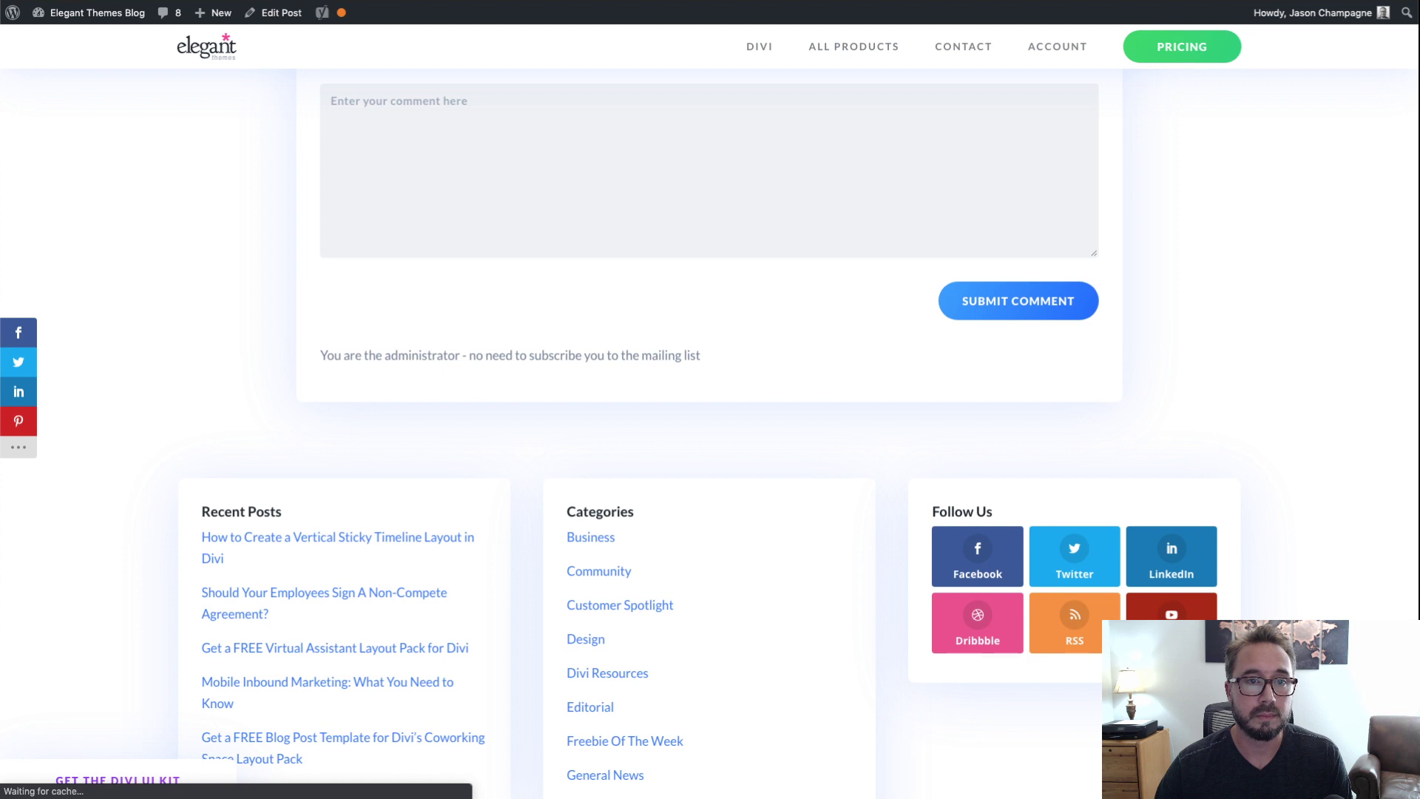
key("super+r")
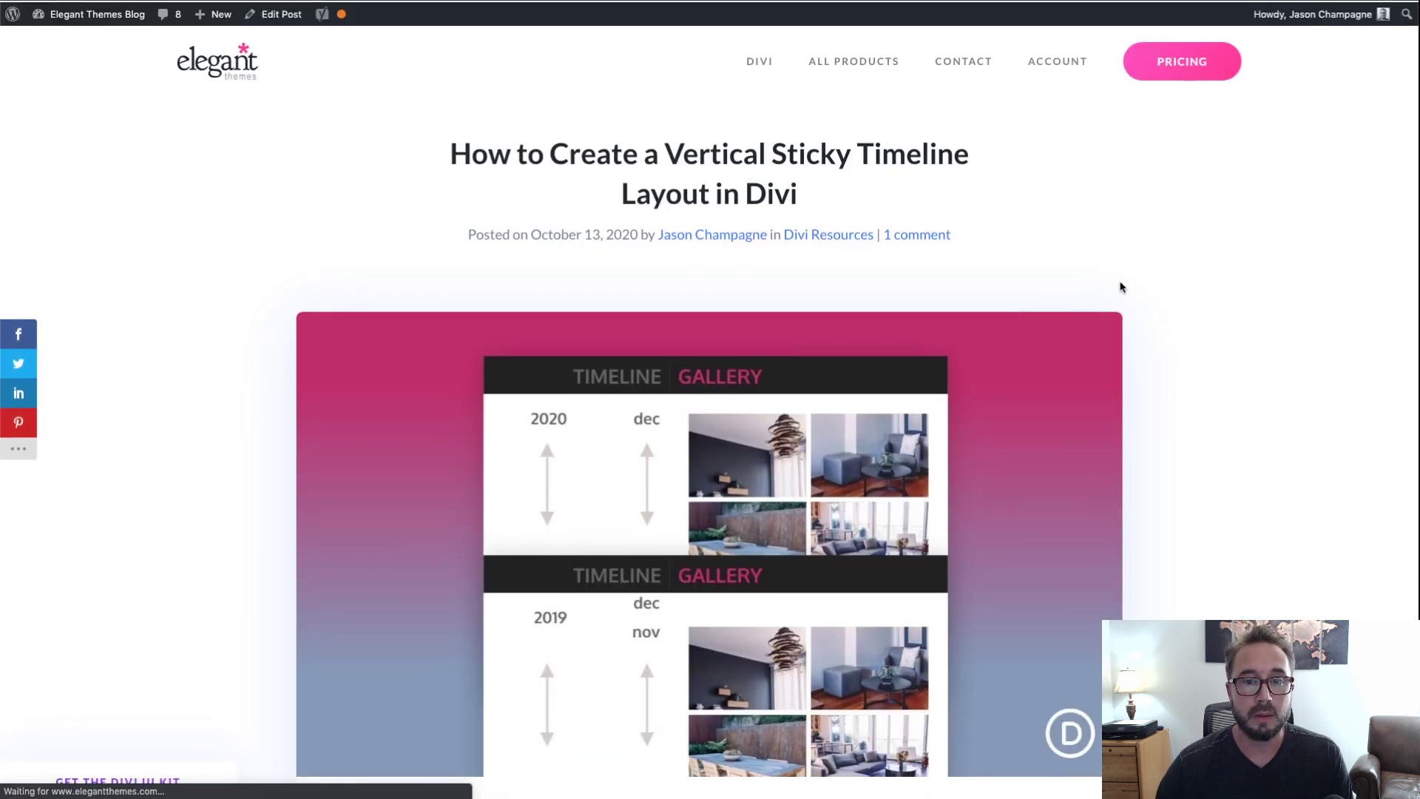
scroll(1141, 274, "down", 5)
scroll(1143, 276, "down", 10)
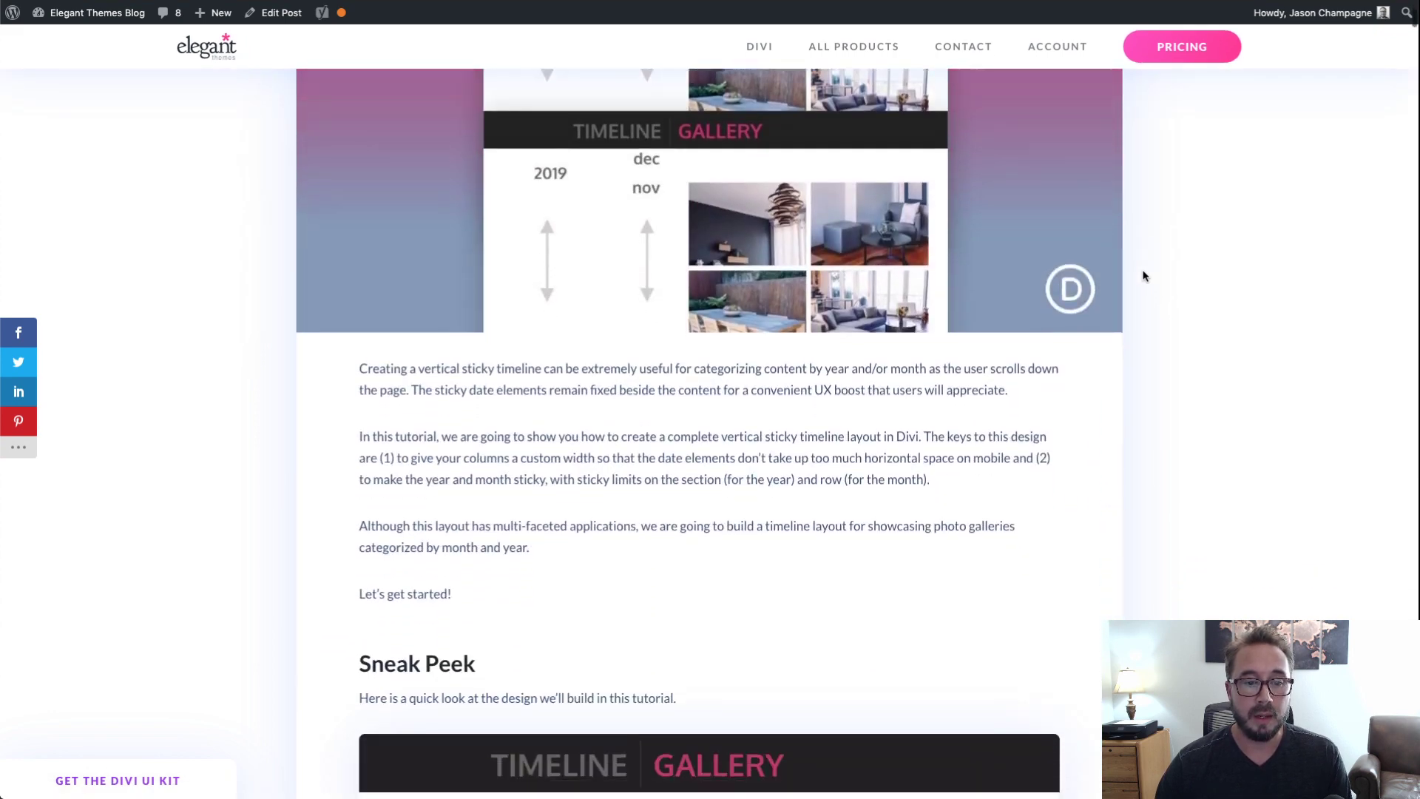
scroll(1143, 275, "down", 15)
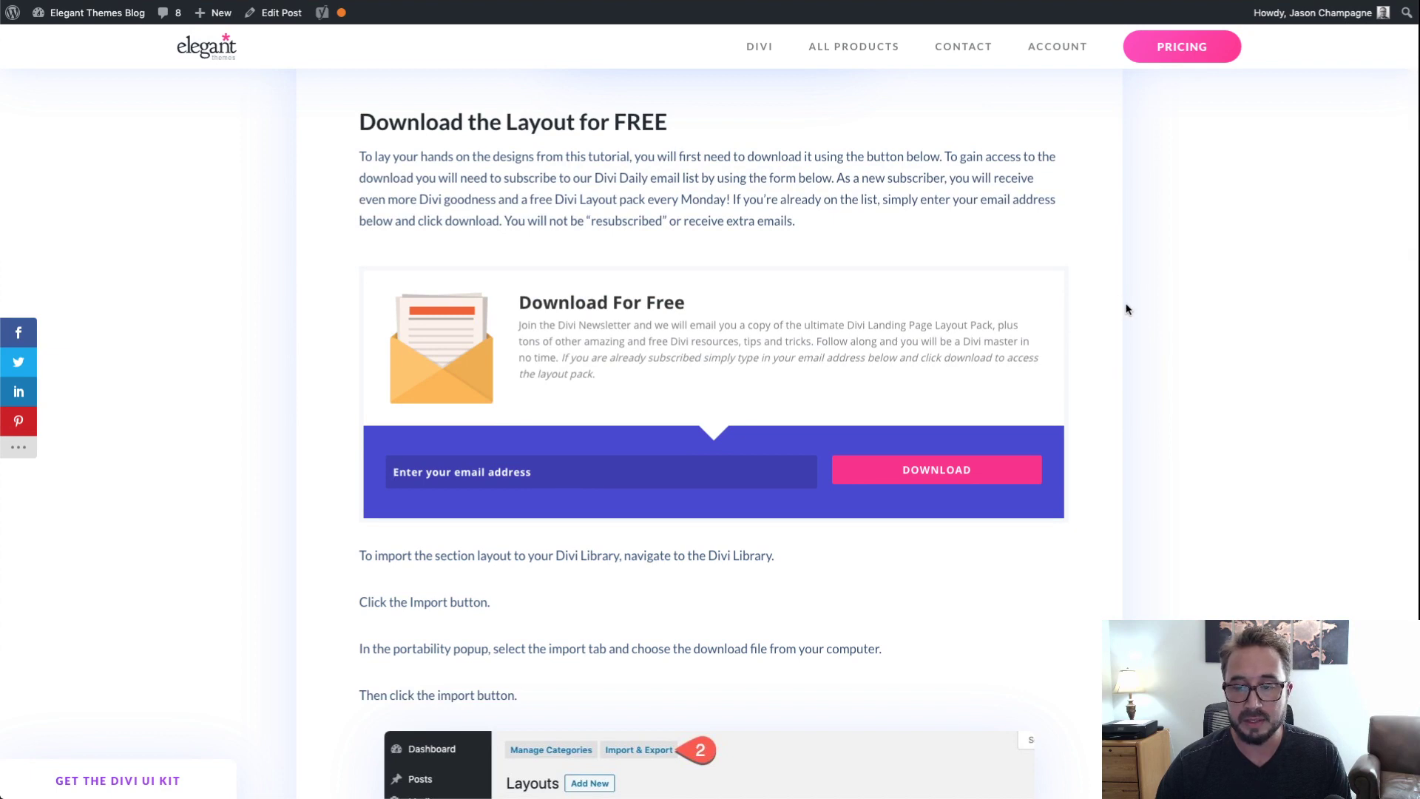
scroll(1120, 307, "up", 2)
scroll(1125, 309, "down", 2)
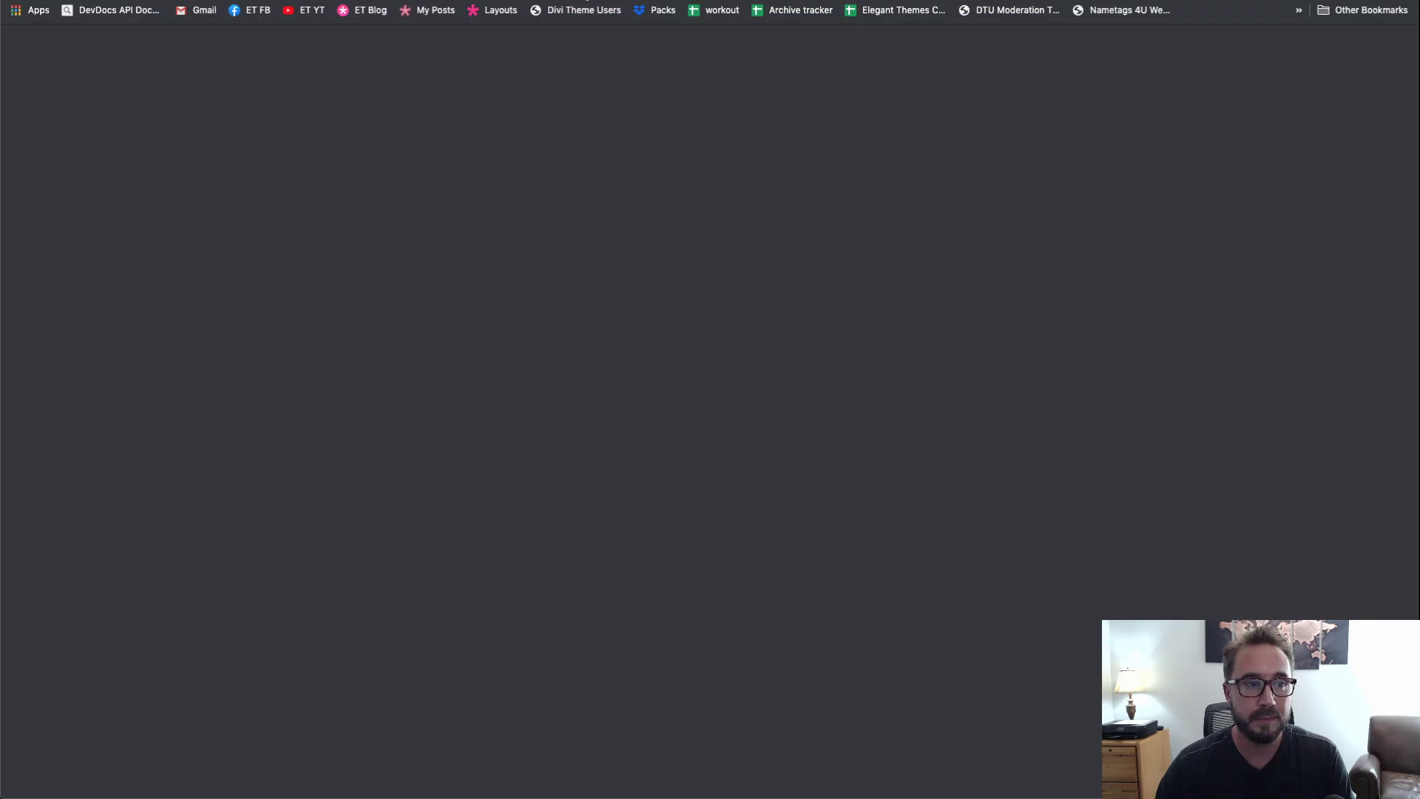
Step: Open the live sticky-timeline-livestream page and review the sticky year and month labels through its 2020 and 2019 galleries
type("http://jason.sandbox.etdevs.com/layouts/sticky-timeline-livestream/")
key("Return")
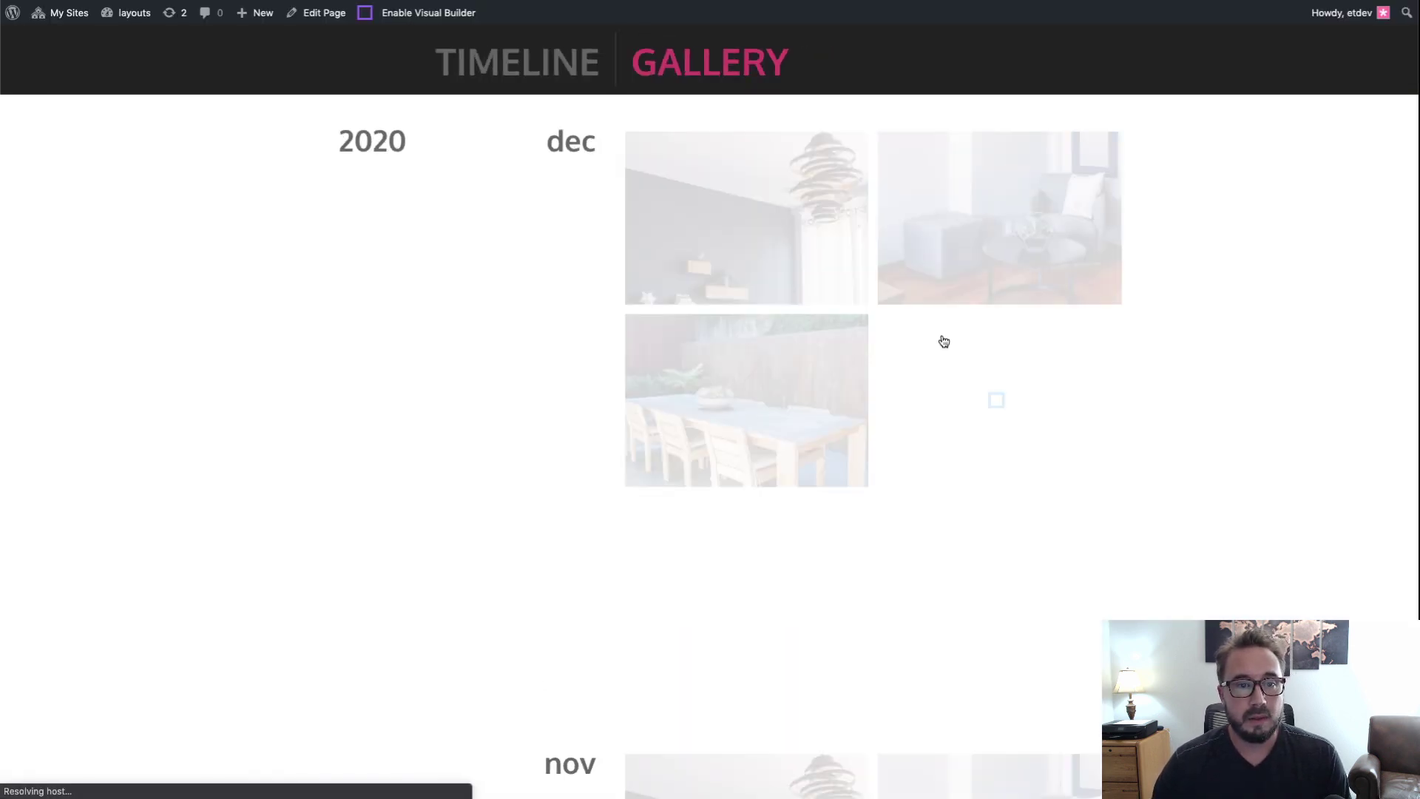
scroll(927, 327, "down", 10)
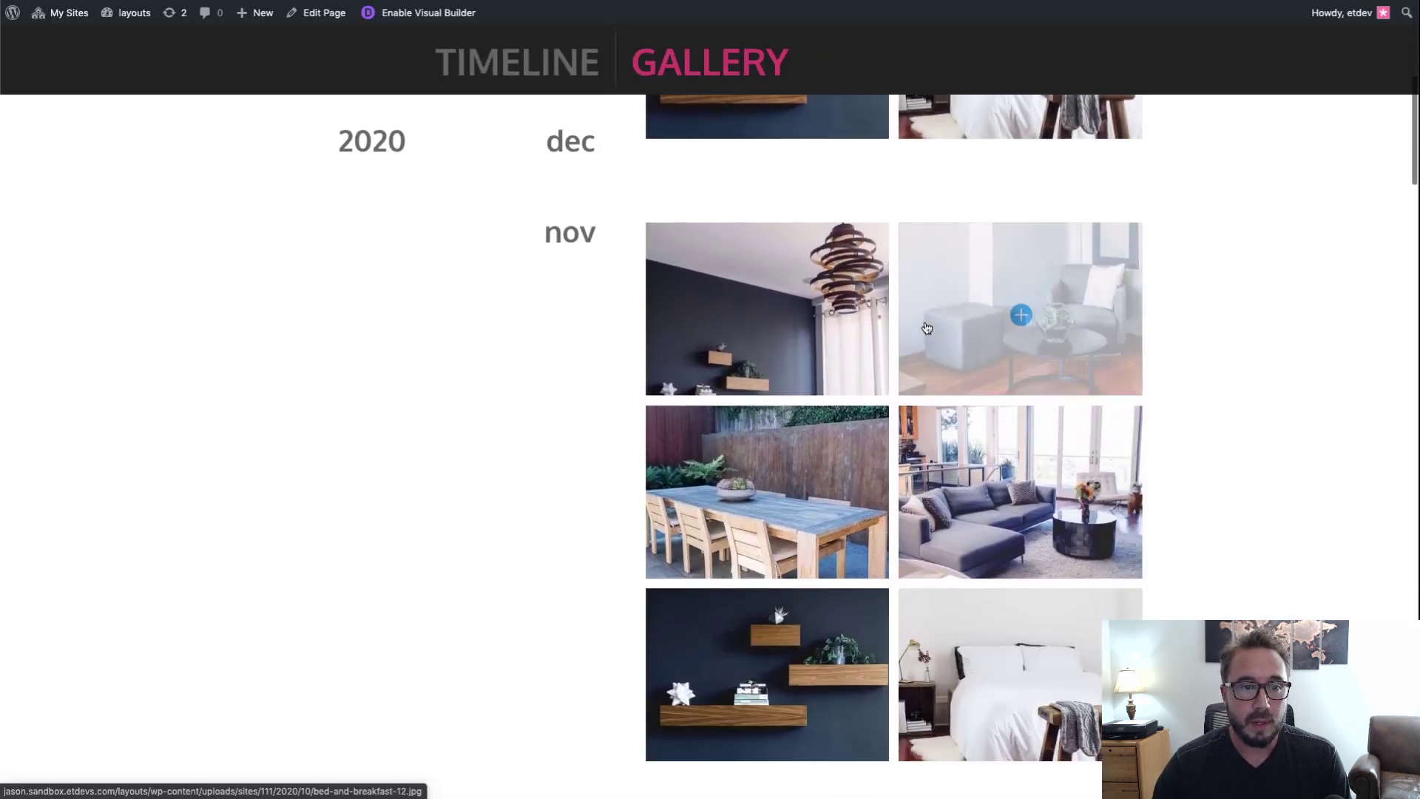
scroll(927, 328, "down", 12)
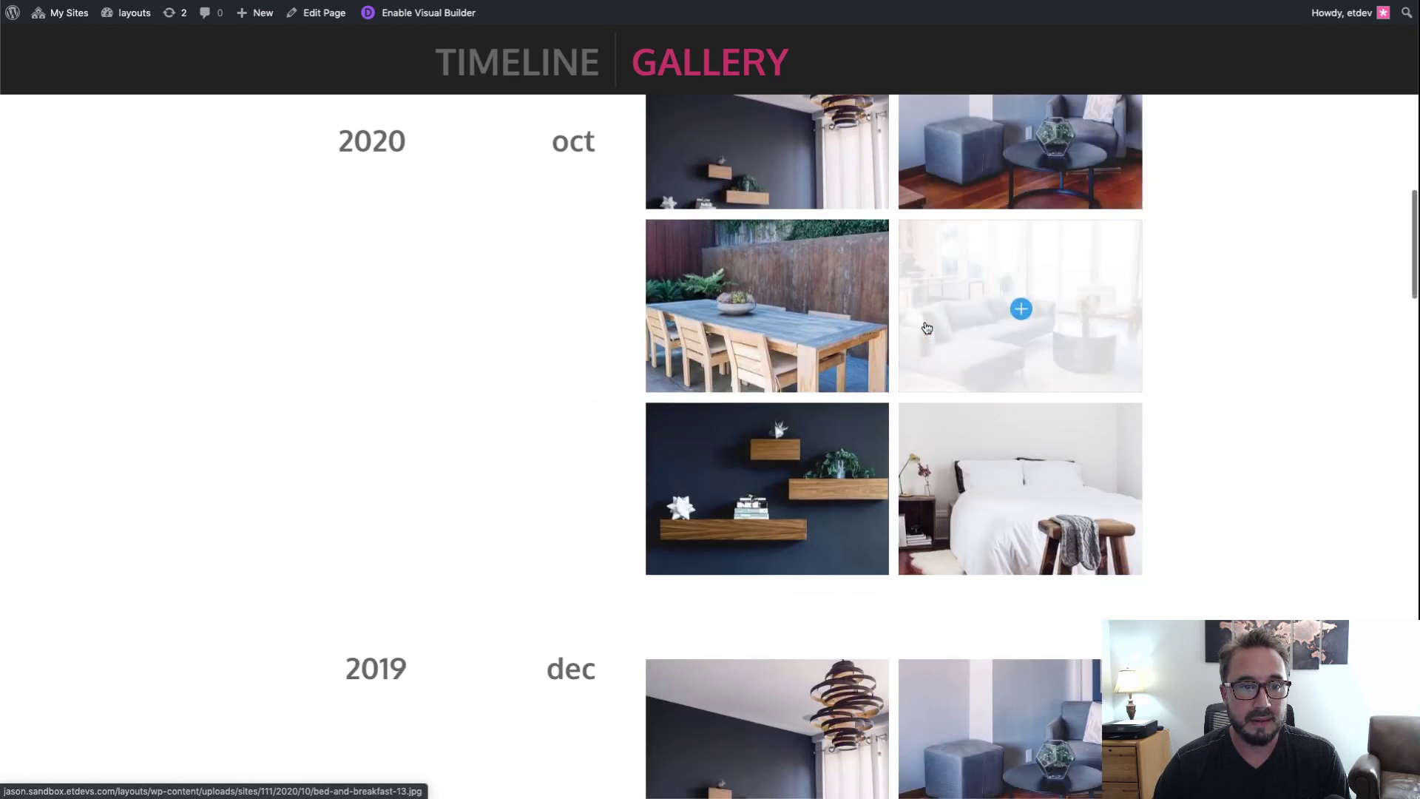
scroll(927, 328, "down", 10)
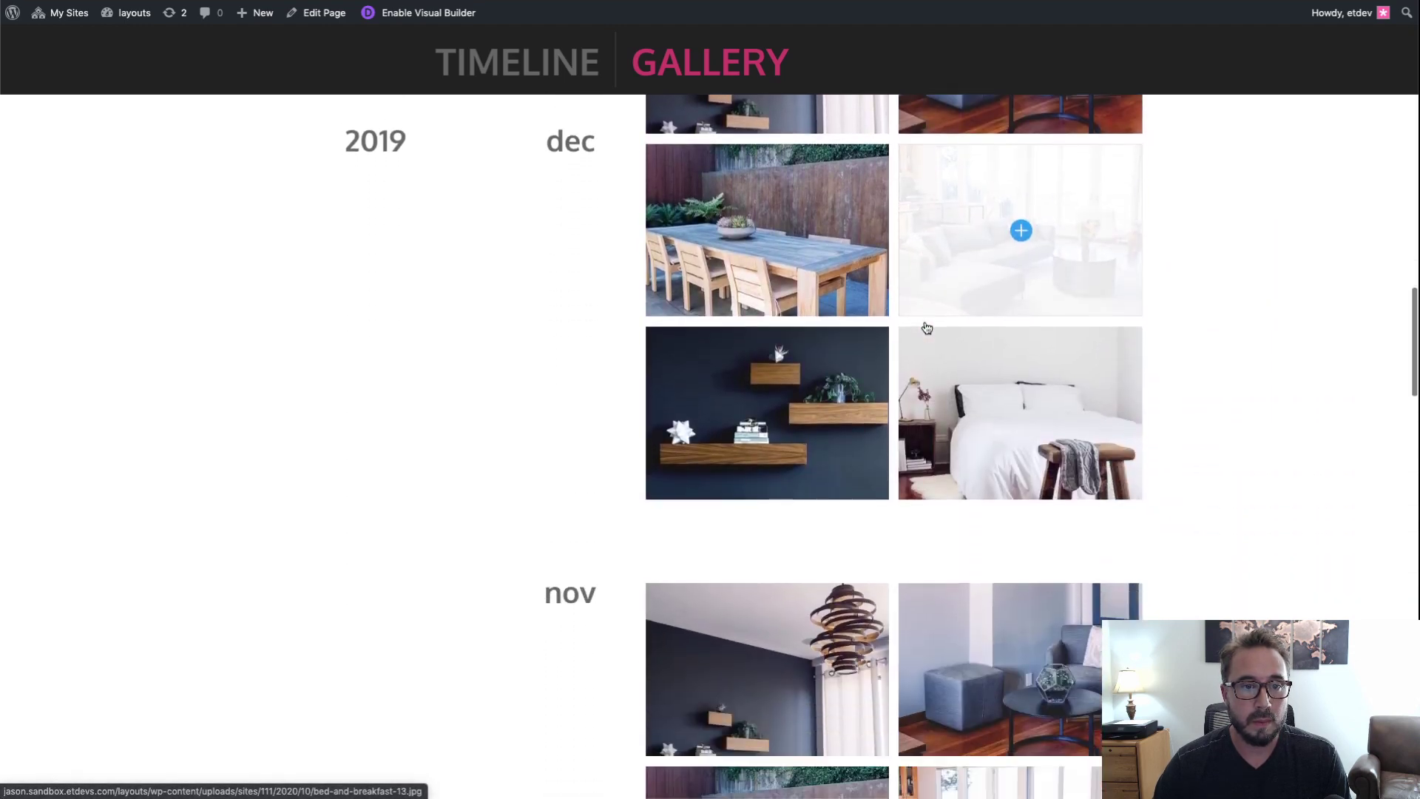
scroll(927, 328, "down", 10)
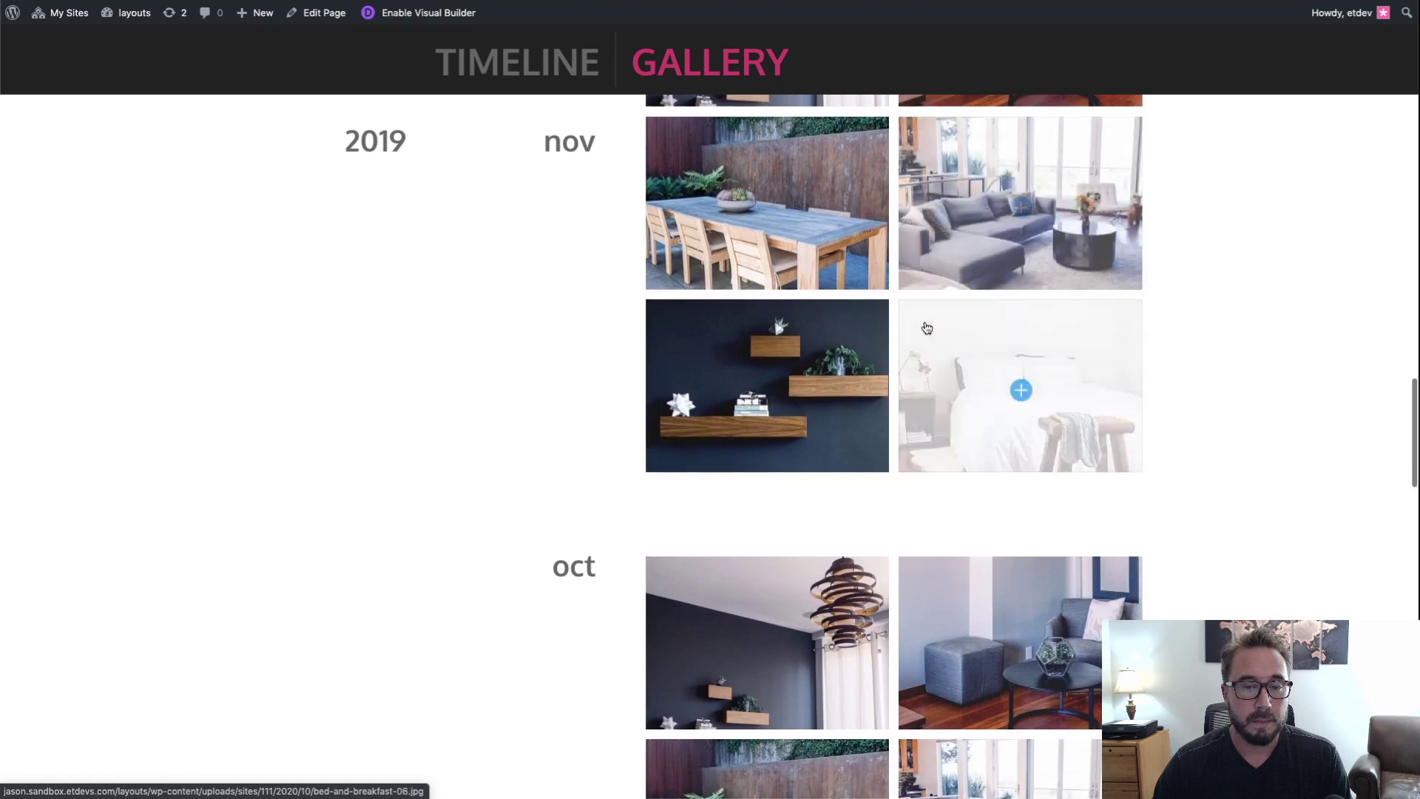
scroll(927, 328, "up", 10)
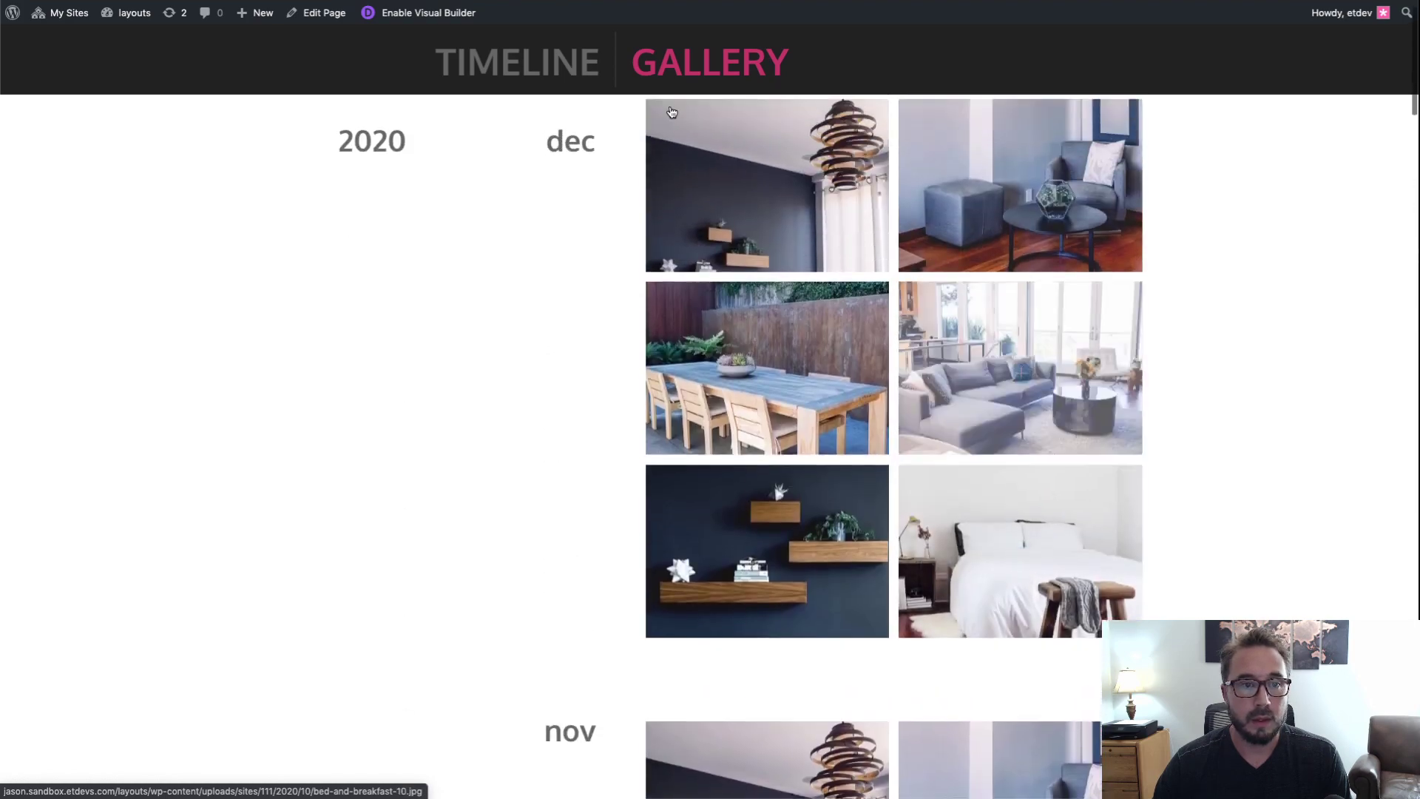